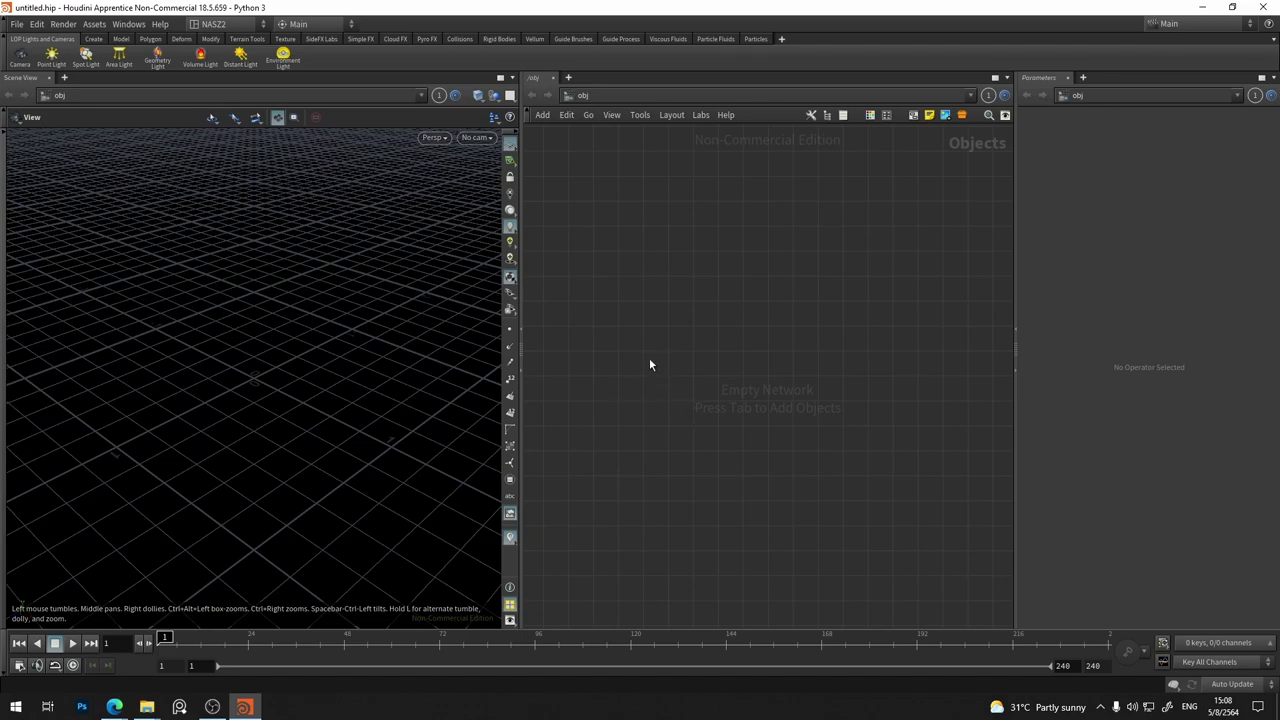
Place a Geometry node named geo1 via the 'geo' search, then go inside it
key(Tab)
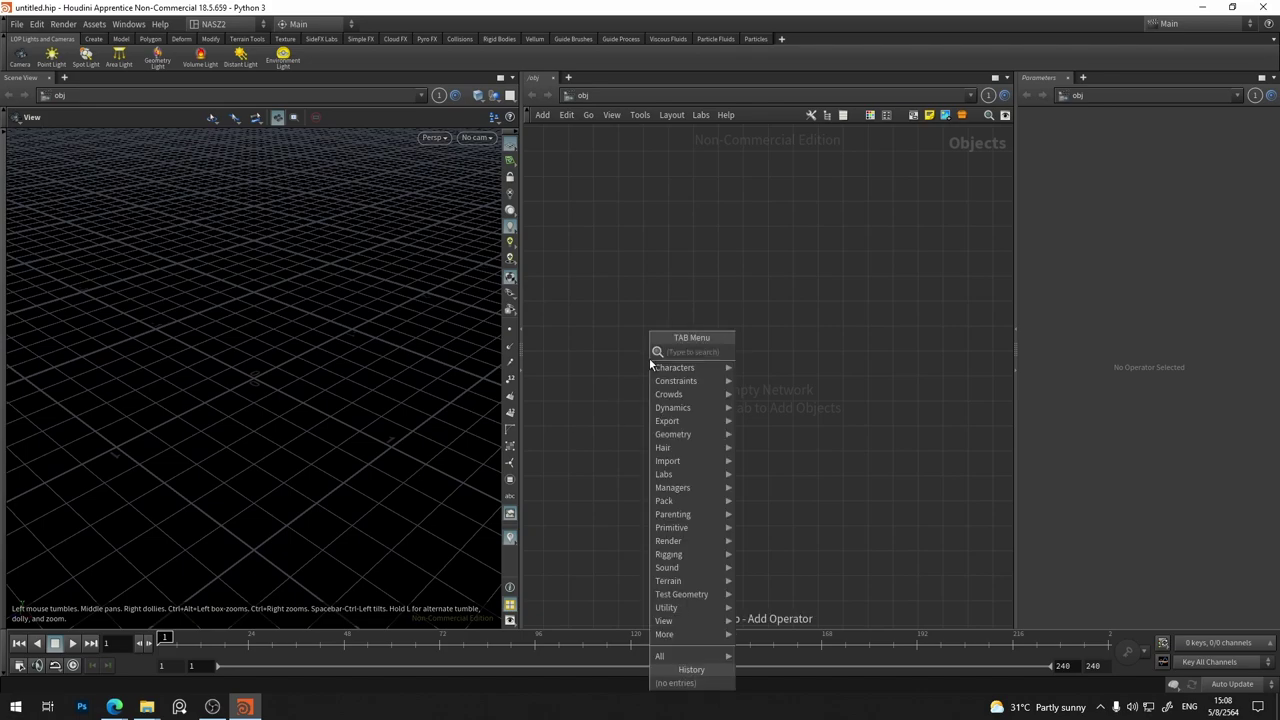
text(geo)
key(Return)
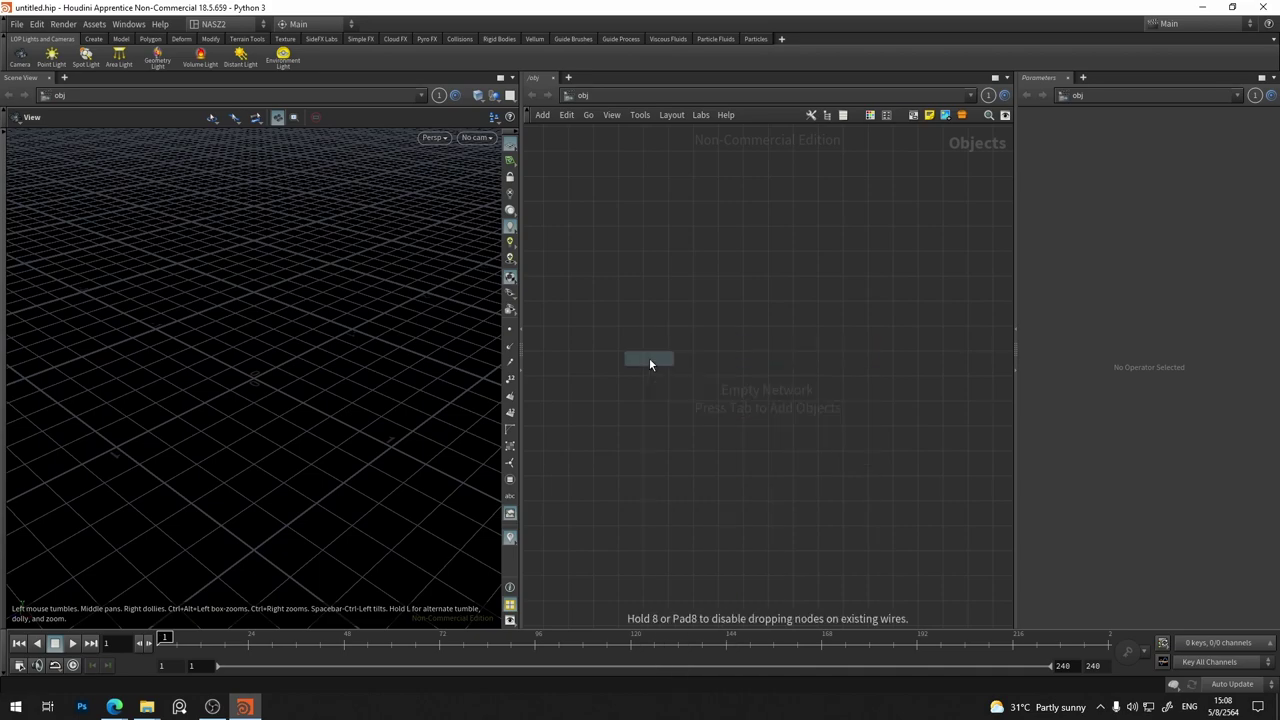
click(720, 338)
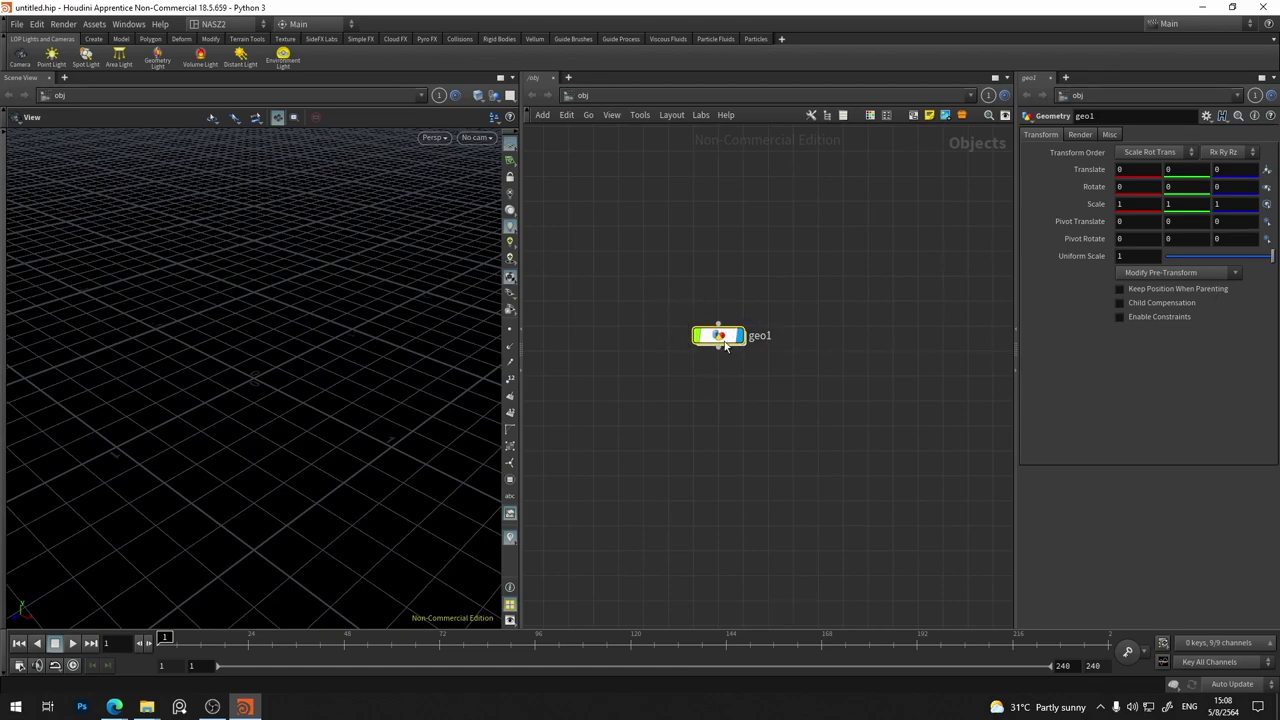
double_click(728, 337)
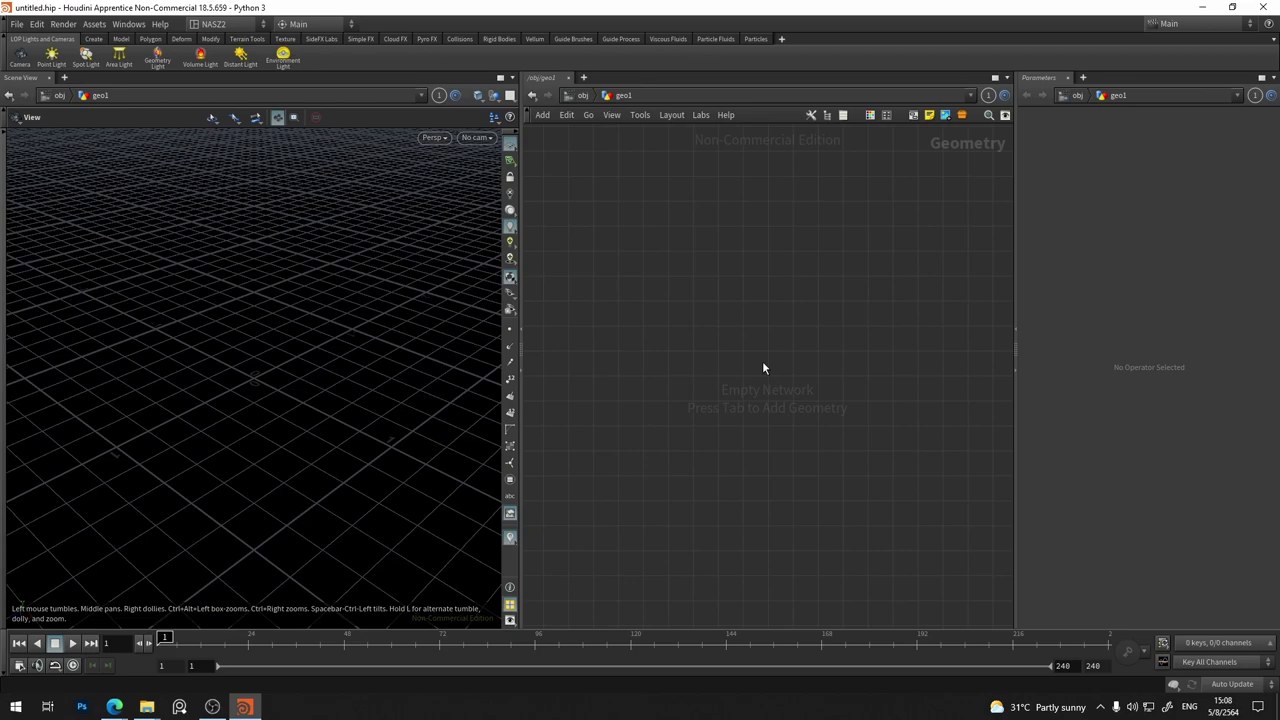
Add a box1 Box node showing a 1×1×1 cube, then nudge the node down-left
key(Tab)
text(bo)
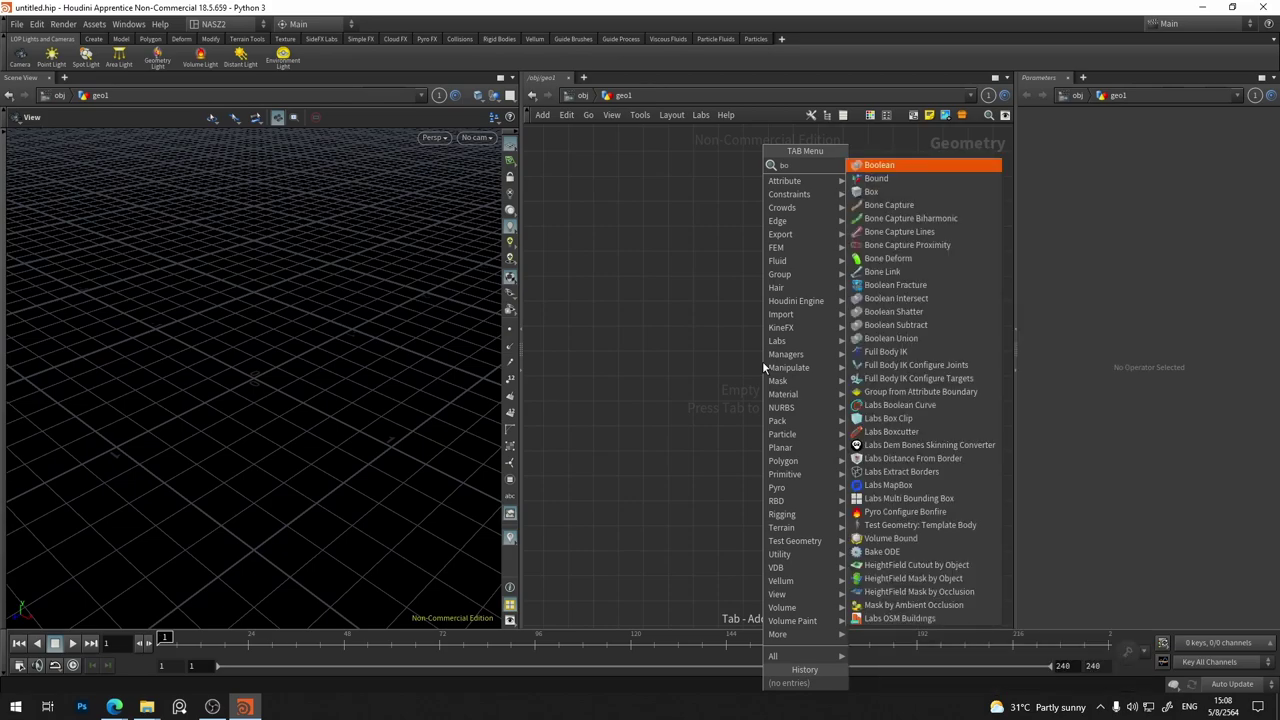
text(x)
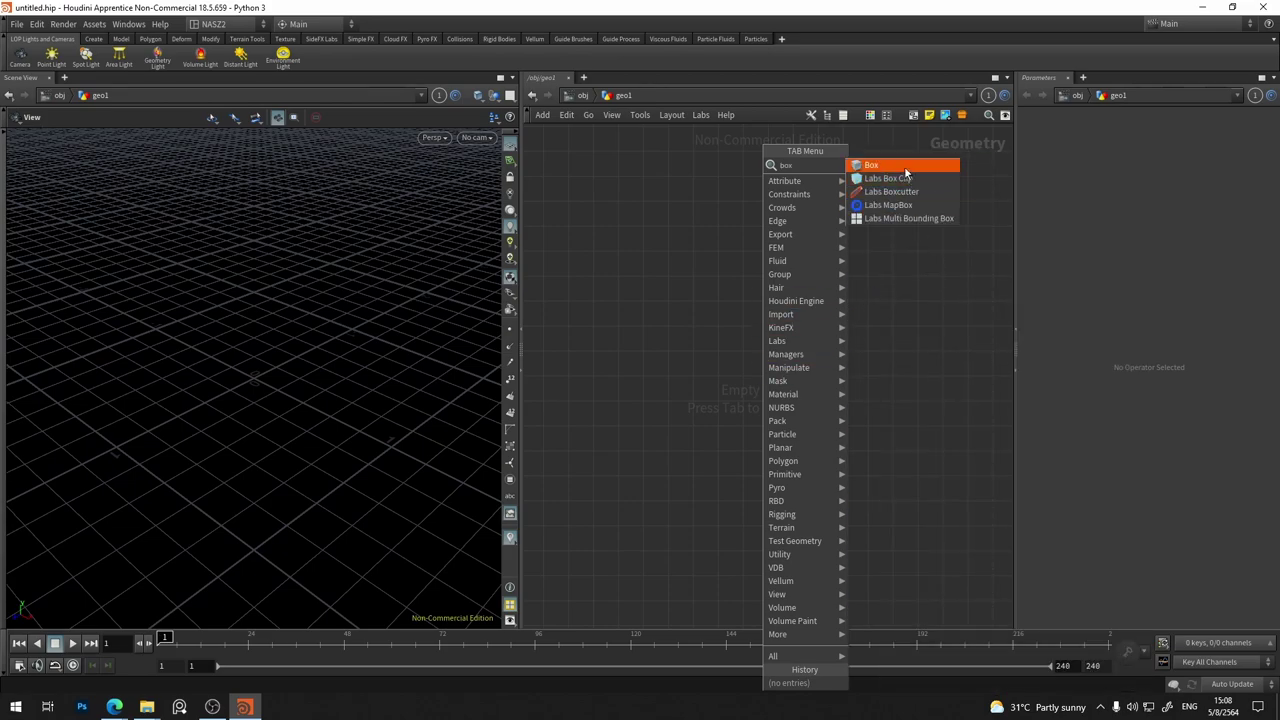
click(904, 166)
click(798, 301)
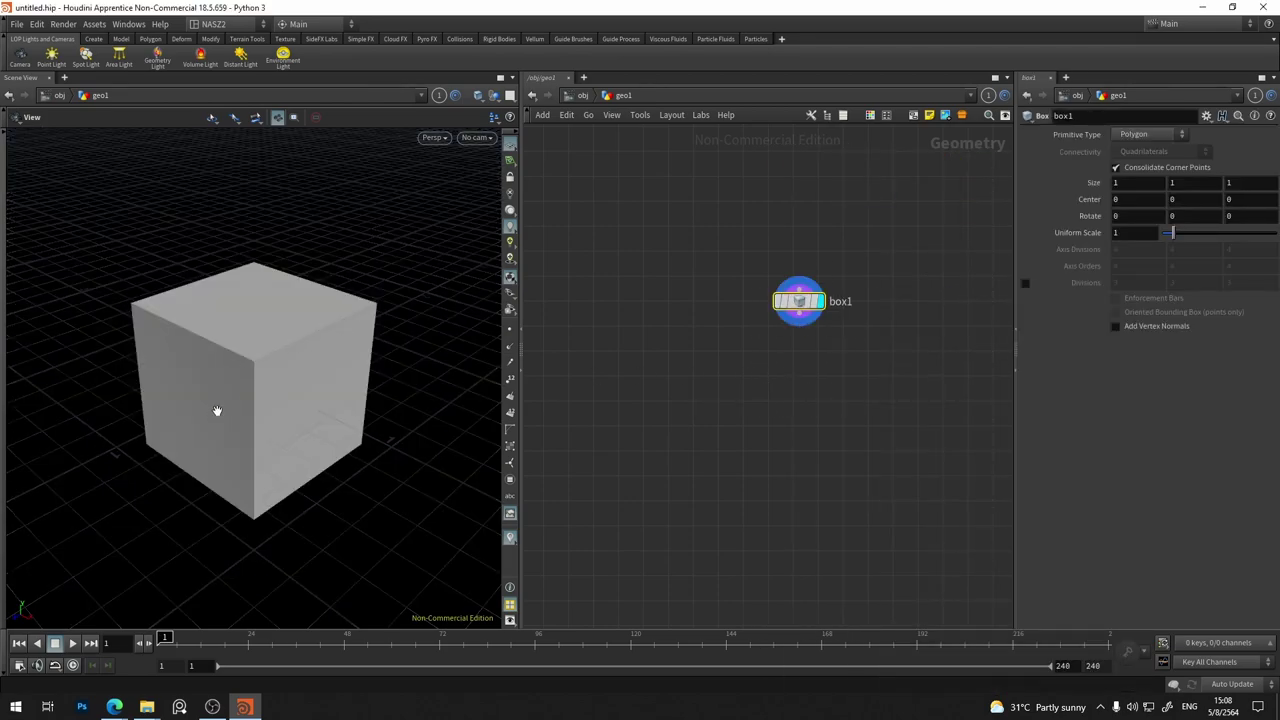
mouse_move(414, 360)
mouse_down()
mouse_move(411, 340)
mouse_move(411, 374)
mouse_move(405, 357)
mouse_up()
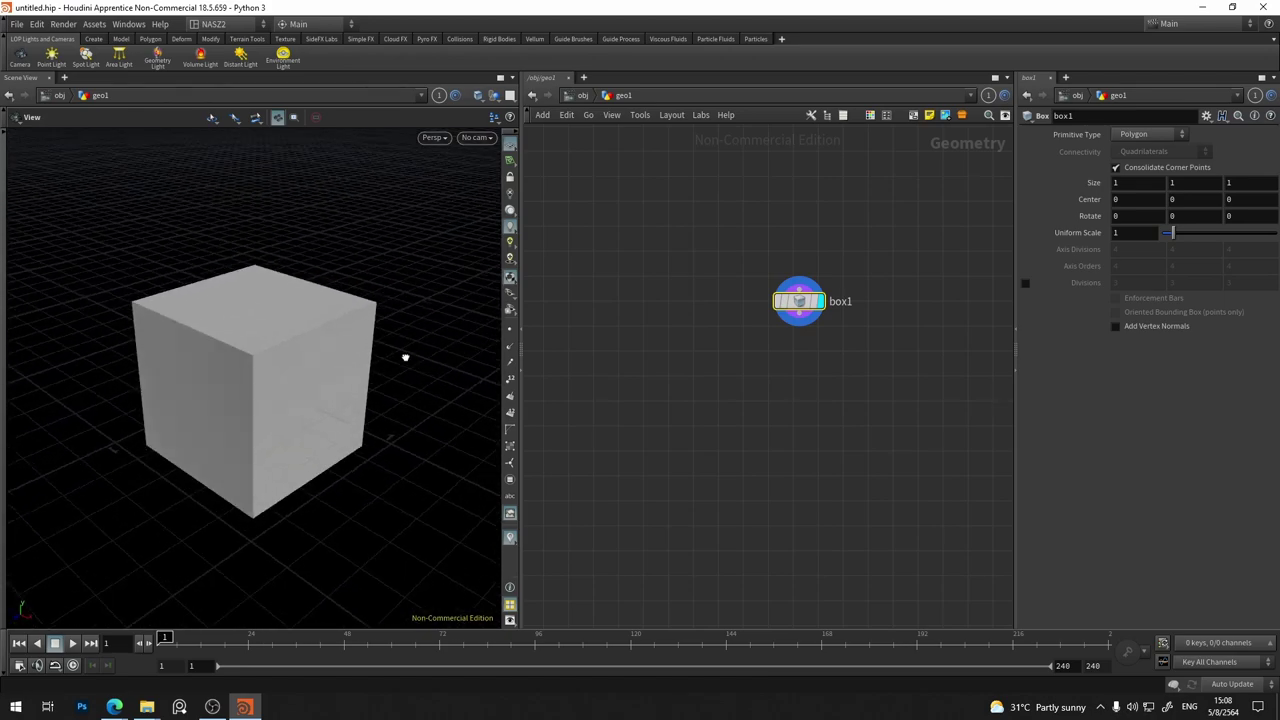
mouse_move(799, 302)
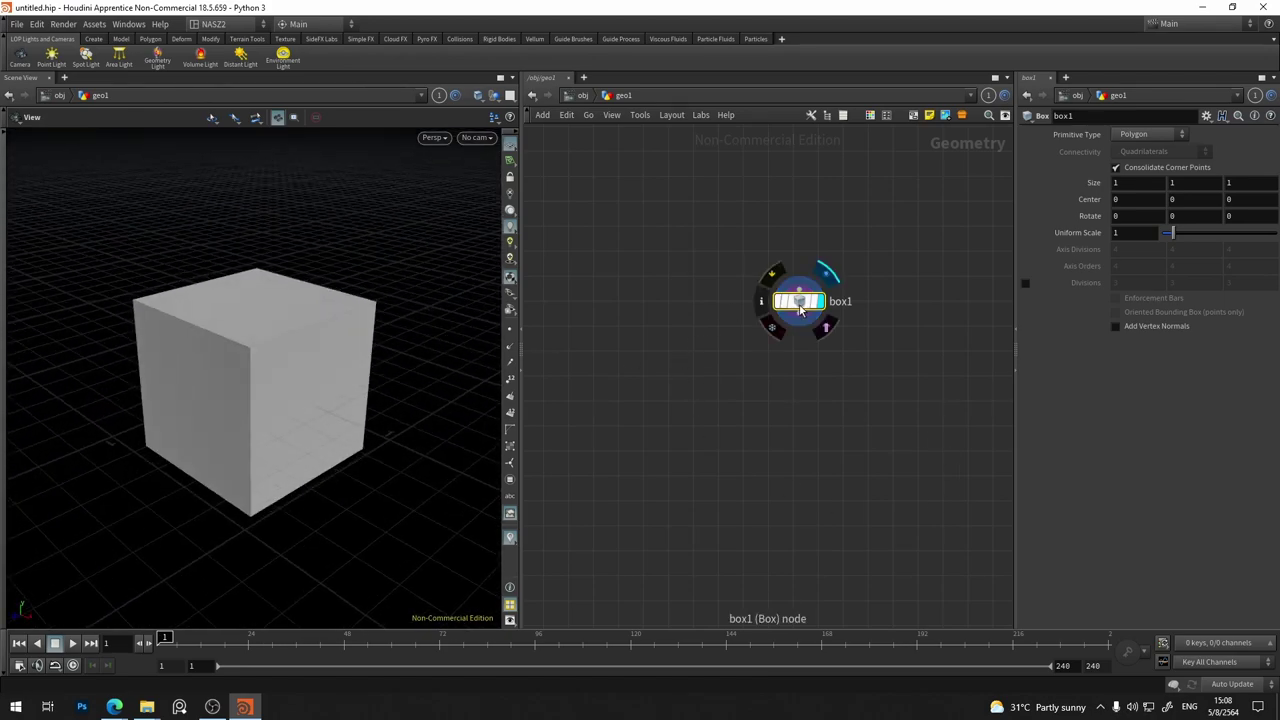
drag(799, 309, 768, 334)
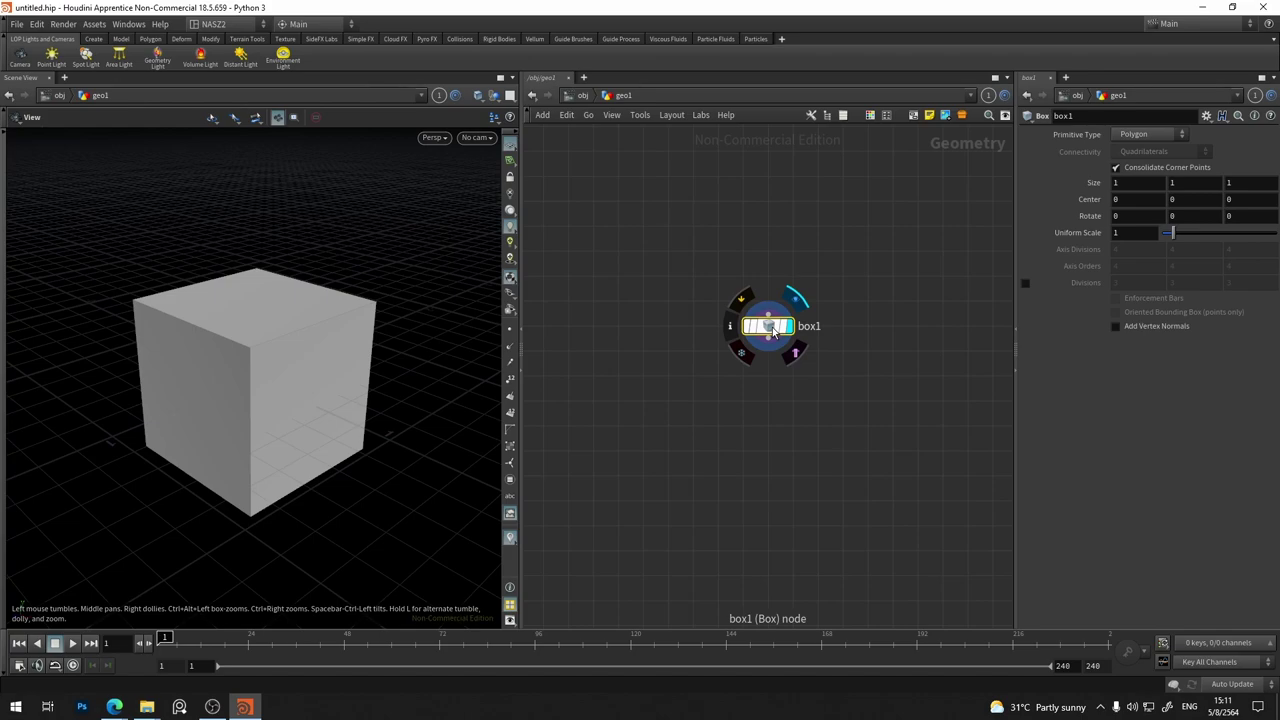
mouse_move(114, 707)
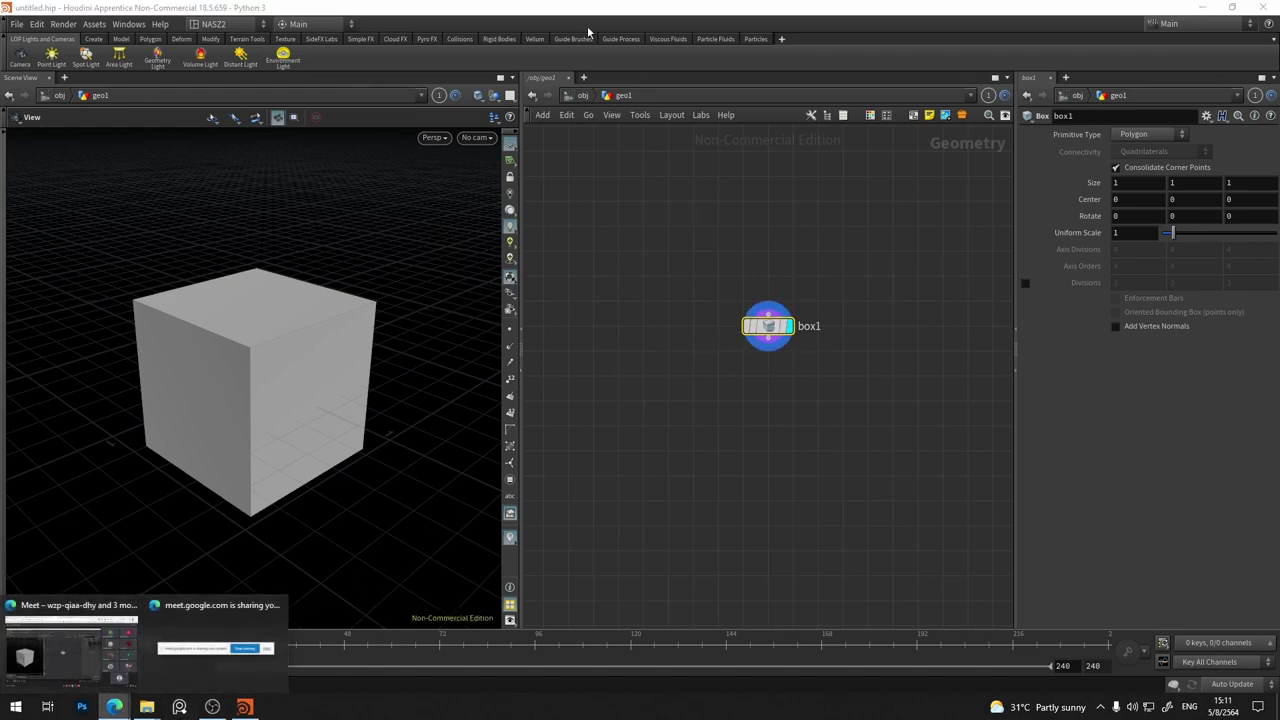
Open the 'Geometry attributes - SideFX' result from the 'houdini attribute' Google search in Edge
click(70, 648)
click(590, 10)
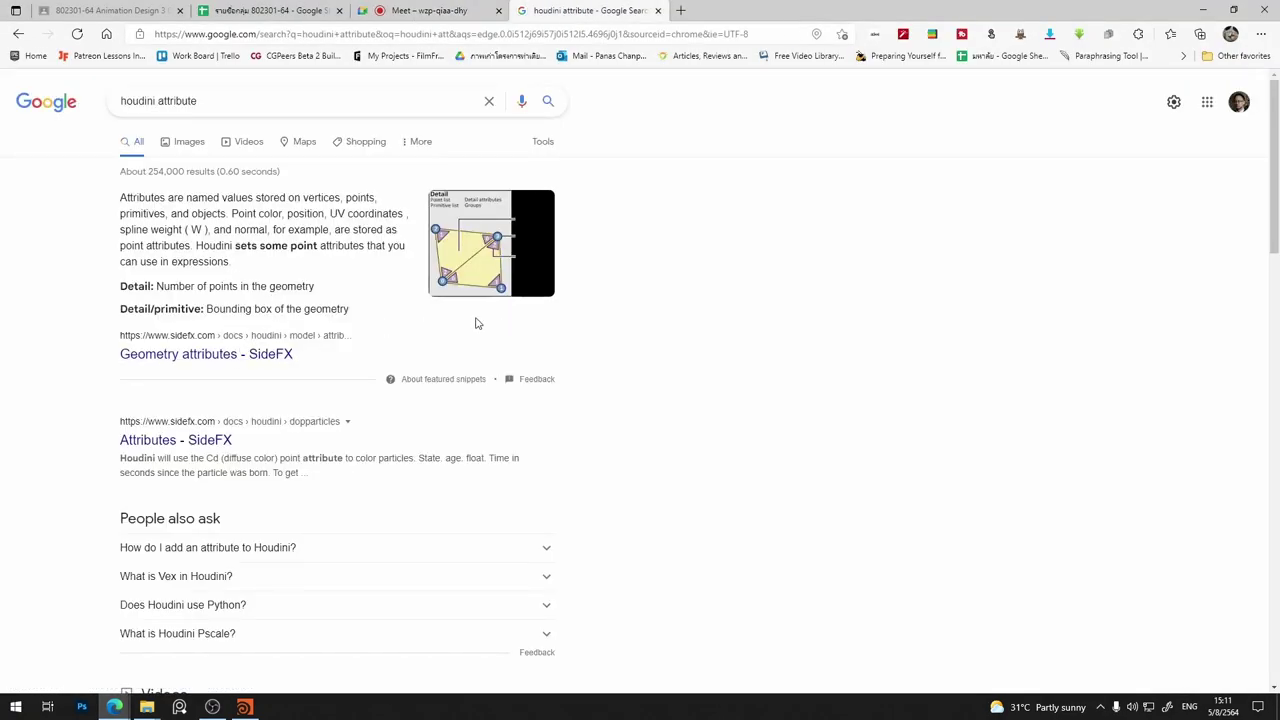
click(363, 354)
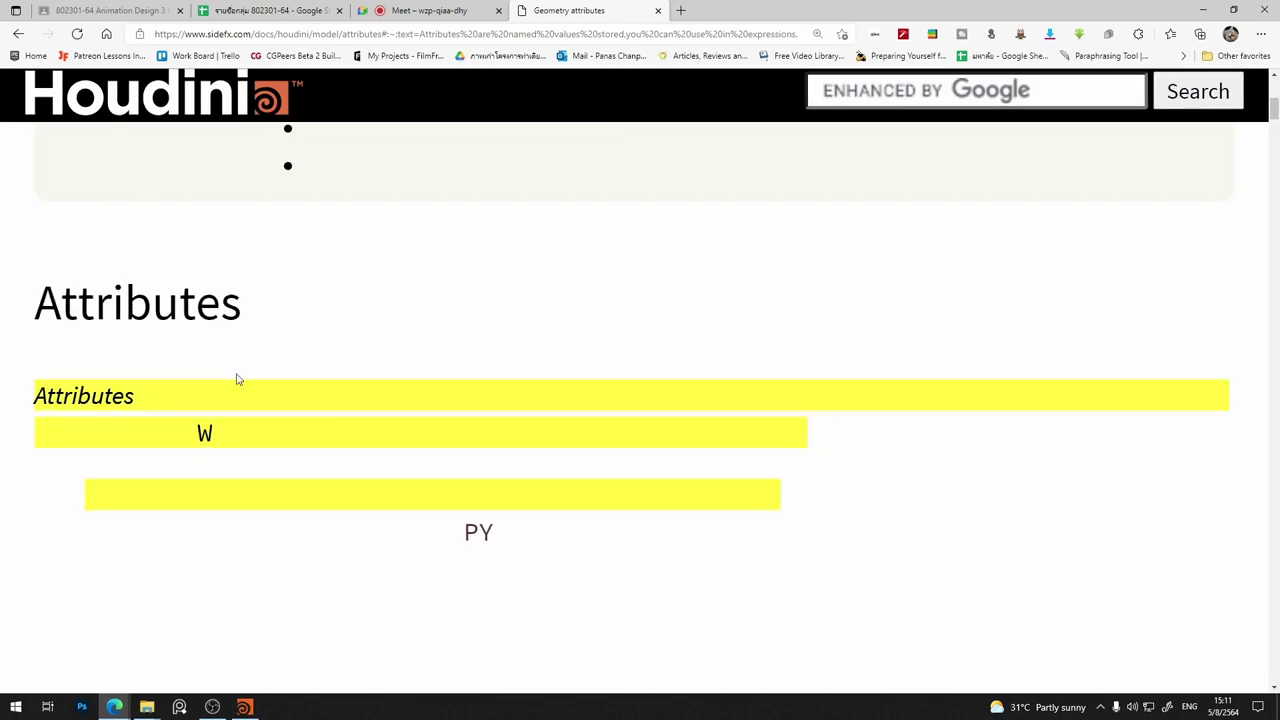
Reload the page and highlight 'named values' and 'stored' in the Attributes definition
drag(169, 399, 300, 399)
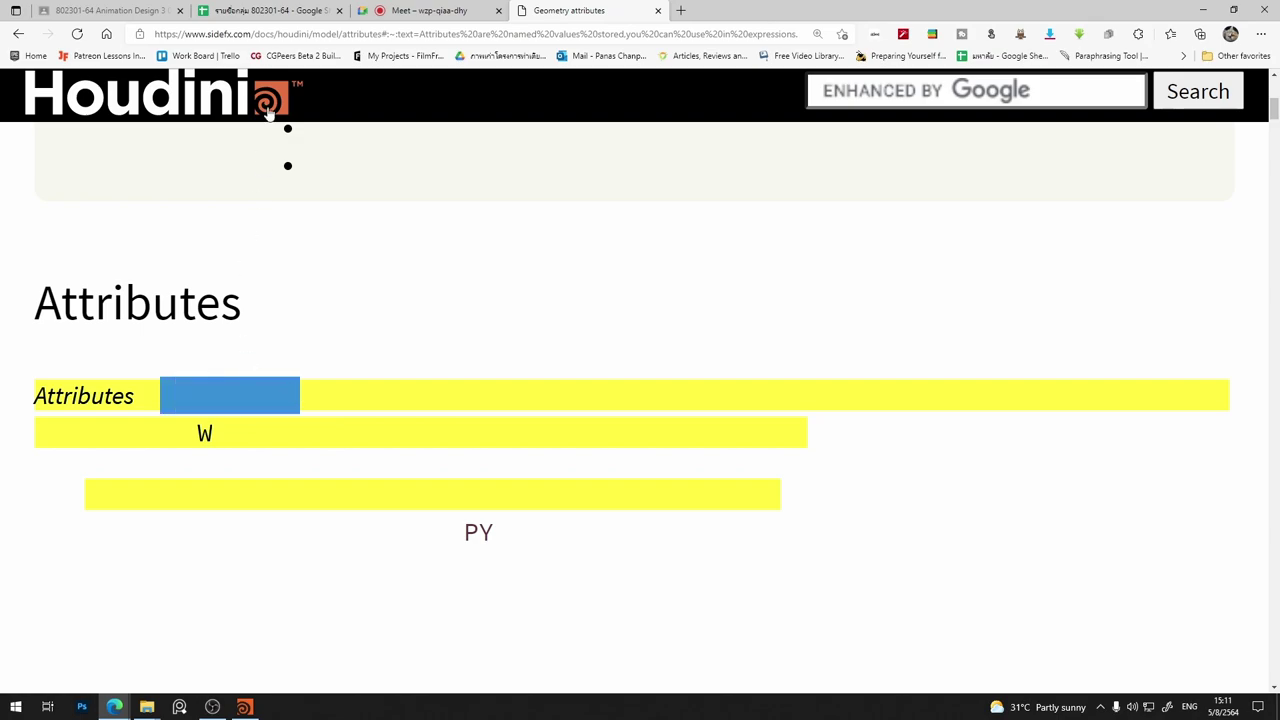
click(77, 35)
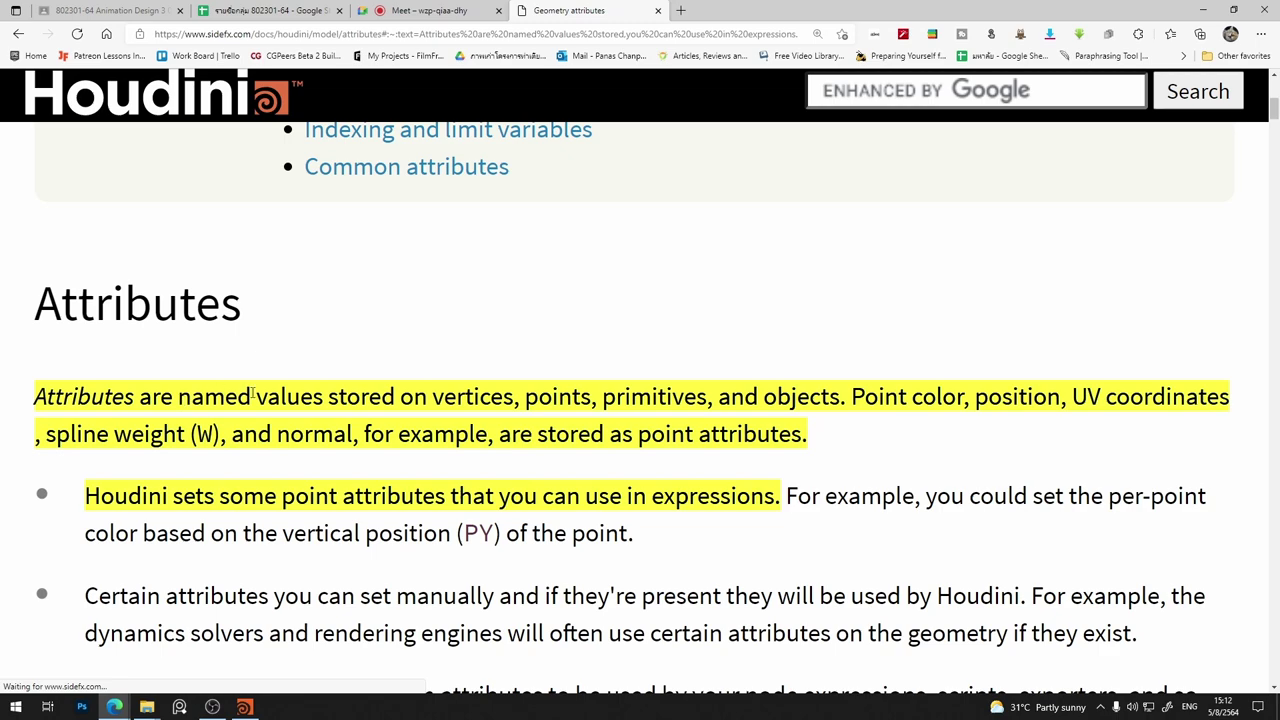
drag(252, 399, 300, 399)
drag(176, 397, 311, 398)
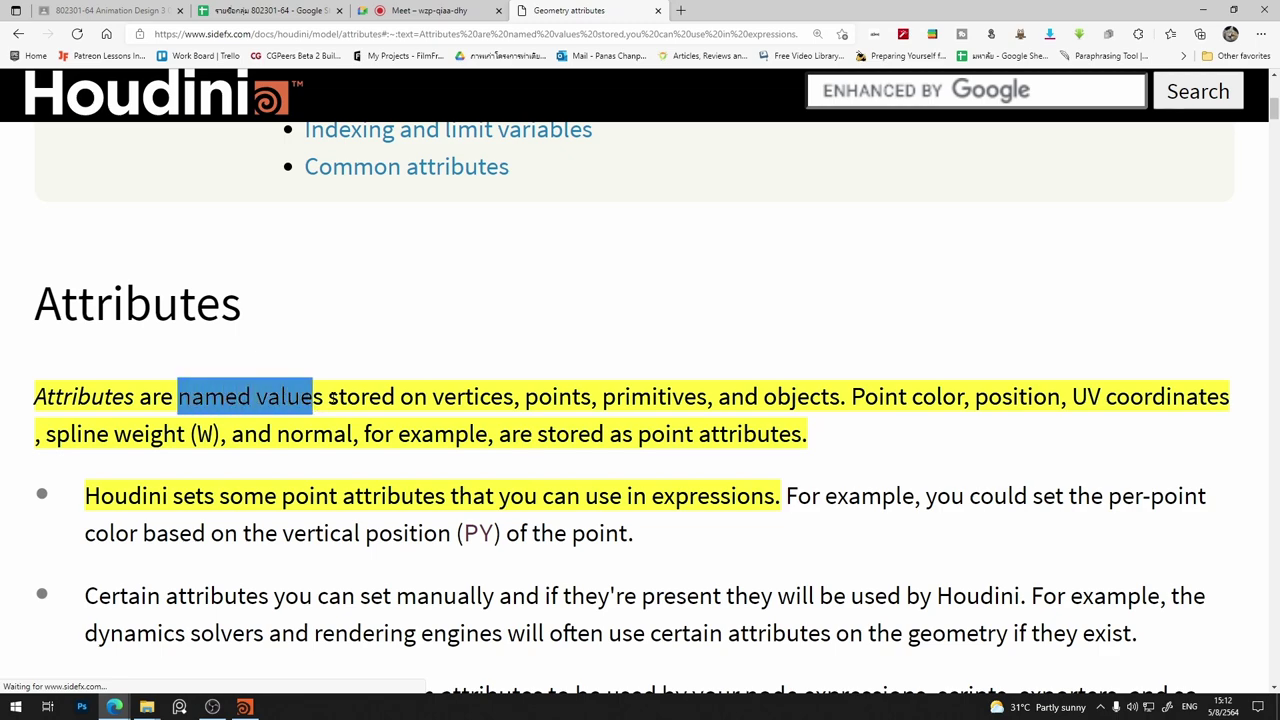
drag(328, 398, 400, 398)
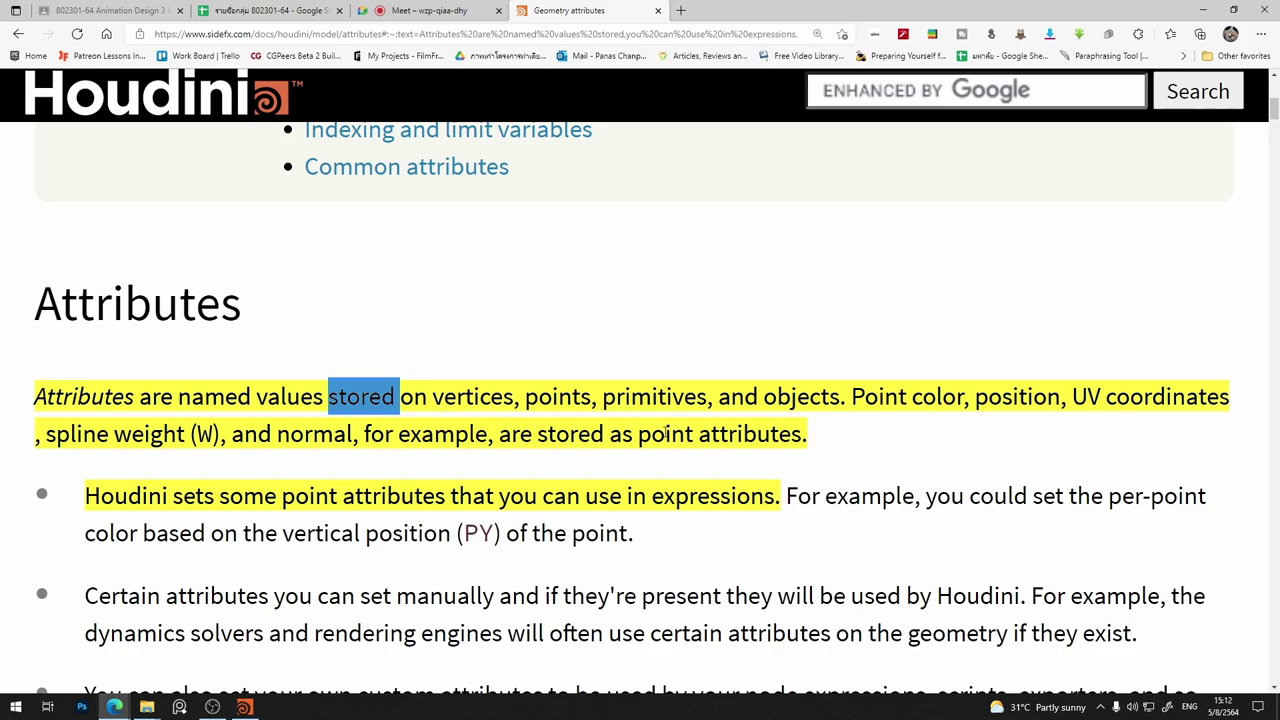
Scroll past the Note box and diagram to the Attribute precedence heading
scroll(612, 427, down, 2)
scroll(612, 427, down, 3)
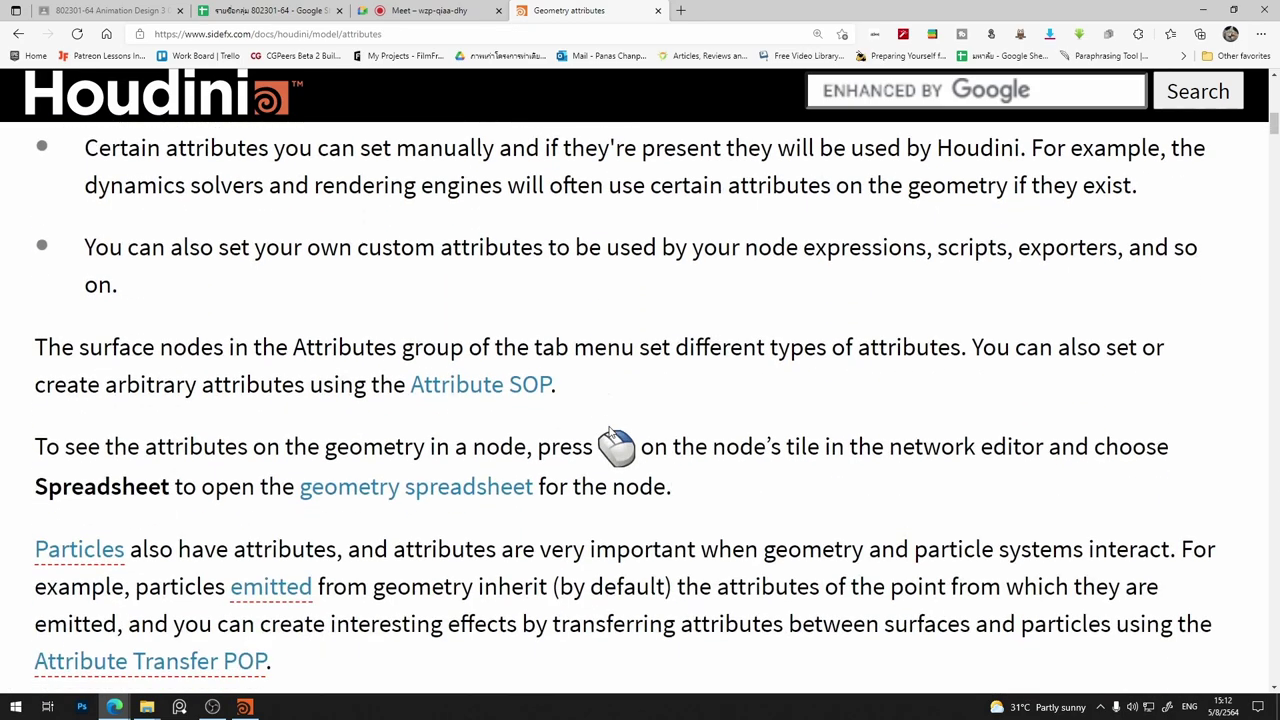
scroll(610, 428, down, 5)
scroll(610, 428, down, 4)
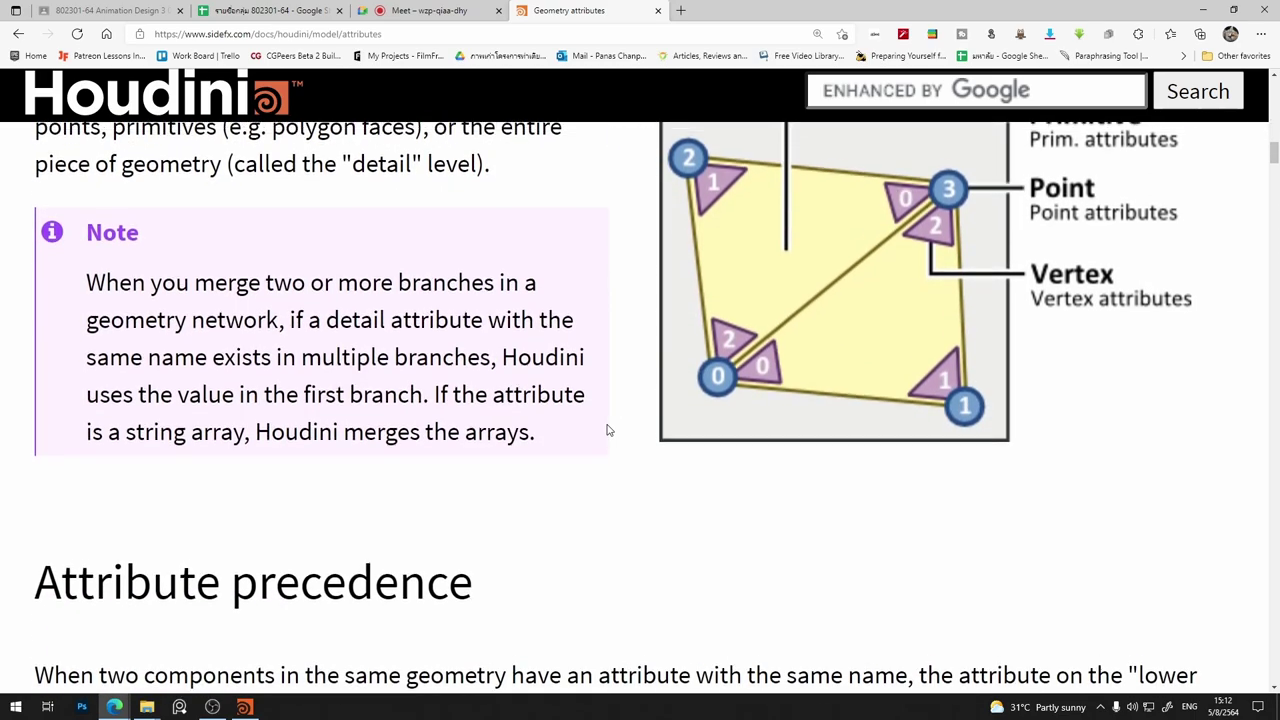
scroll(640, 435, up, 1)
scroll(670, 440, up, 2)
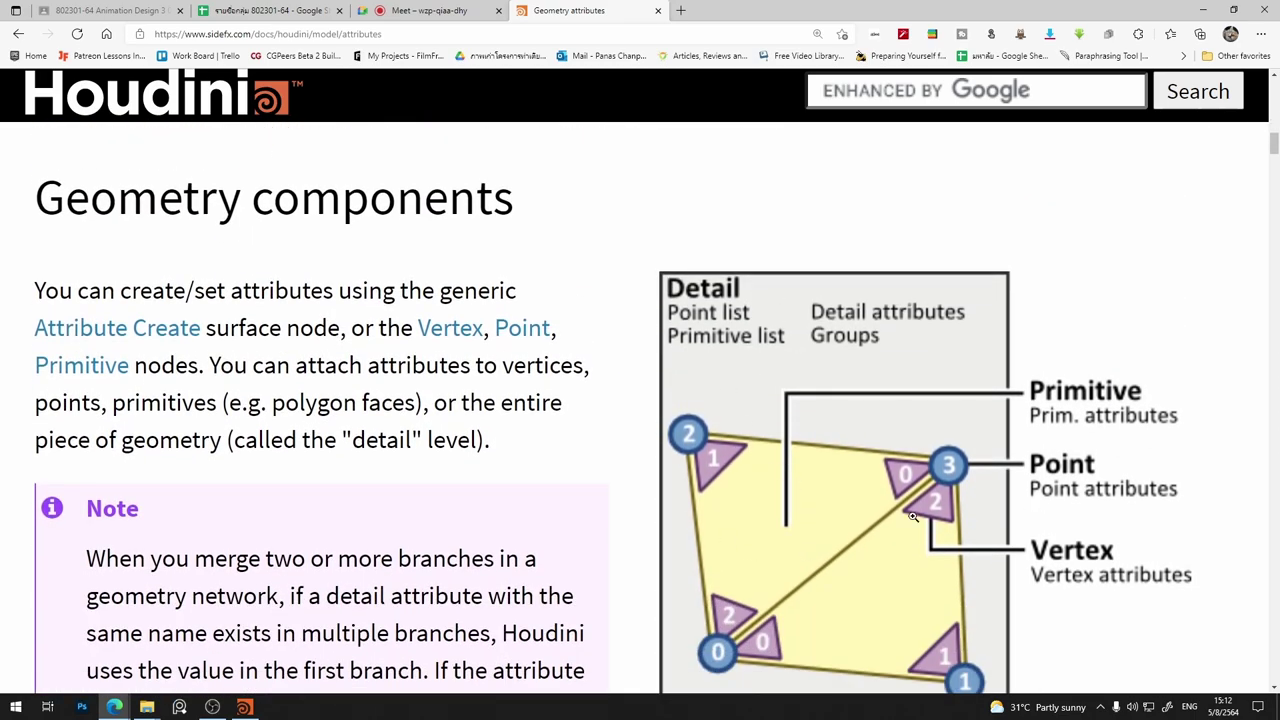
scroll(936, 412, down, 1)
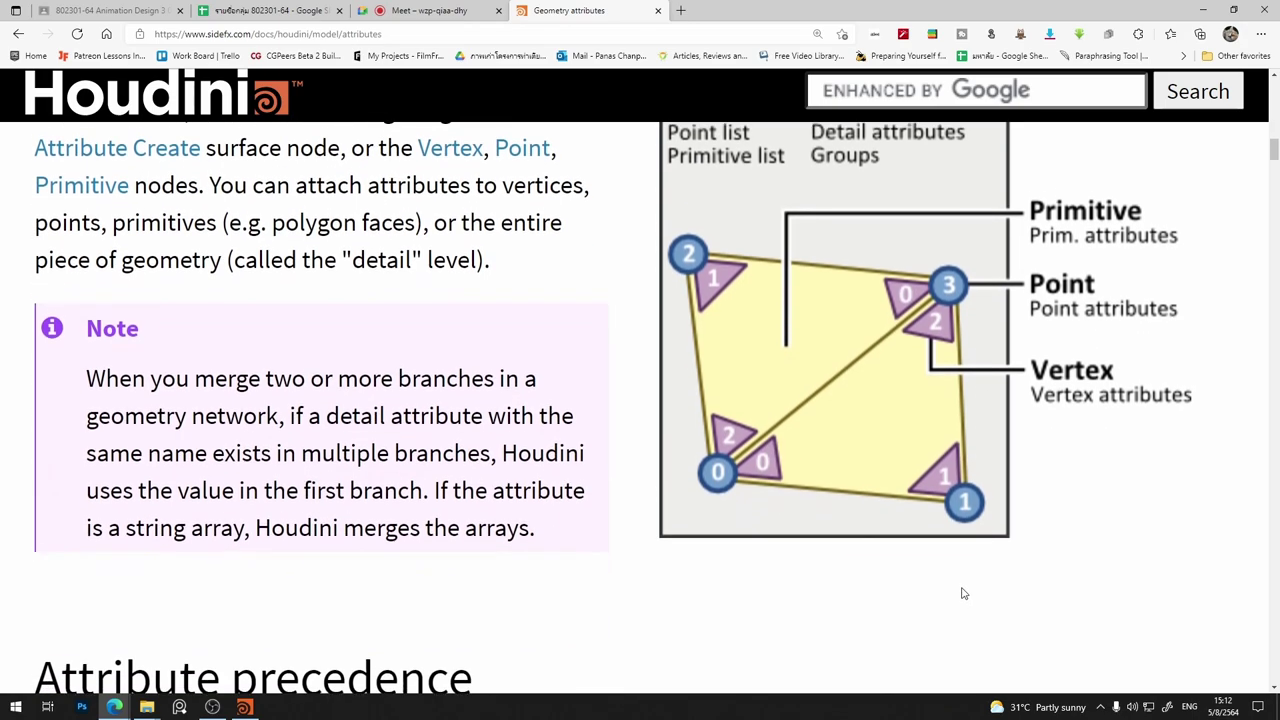
scroll(936, 412, up, 1)
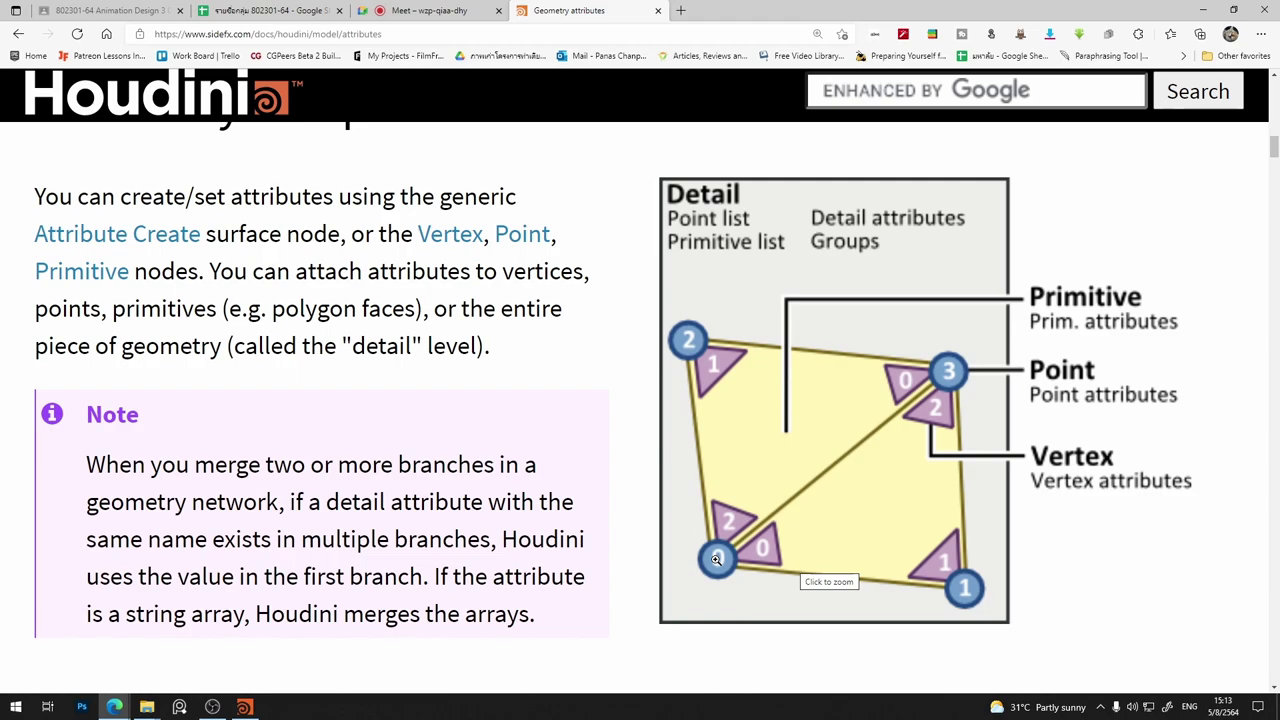
scroll(729, 571, down, 2)
Scroll back up to the merging Note and the point, vertex and primitive diagram
scroll(729, 571, down, 3)
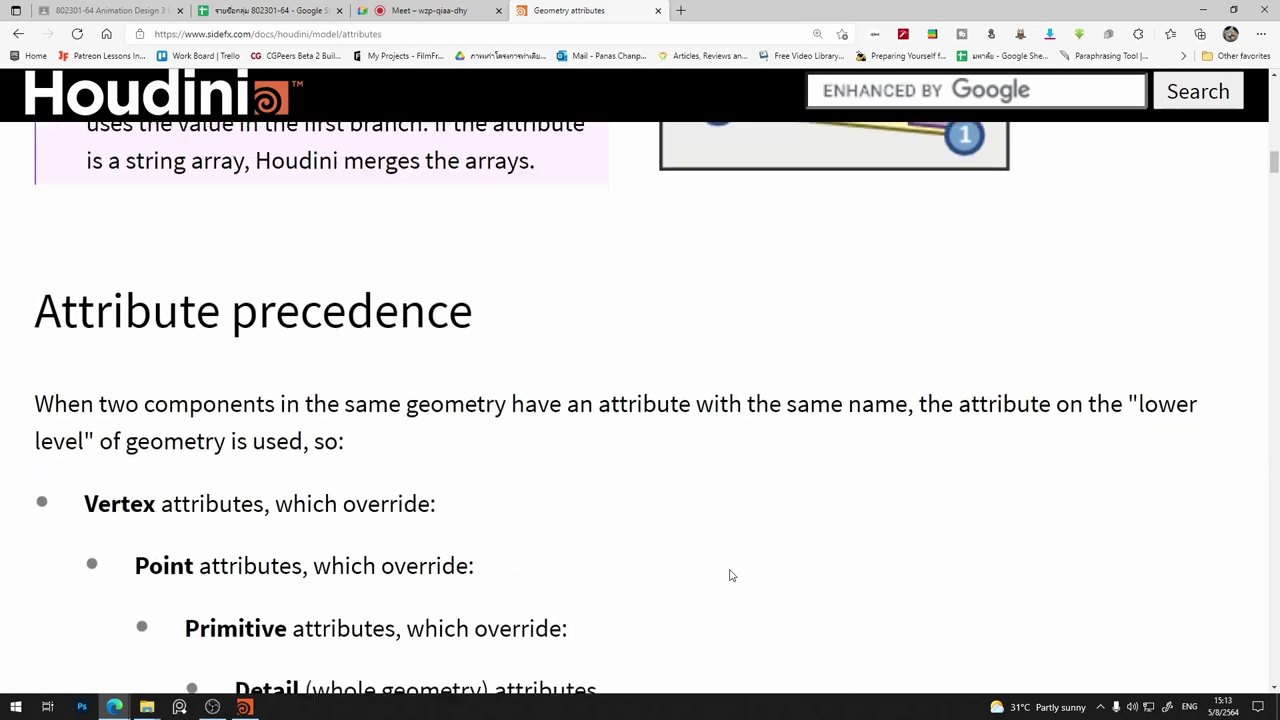
scroll(730, 576, down, 1)
scroll(730, 575, up, 4)
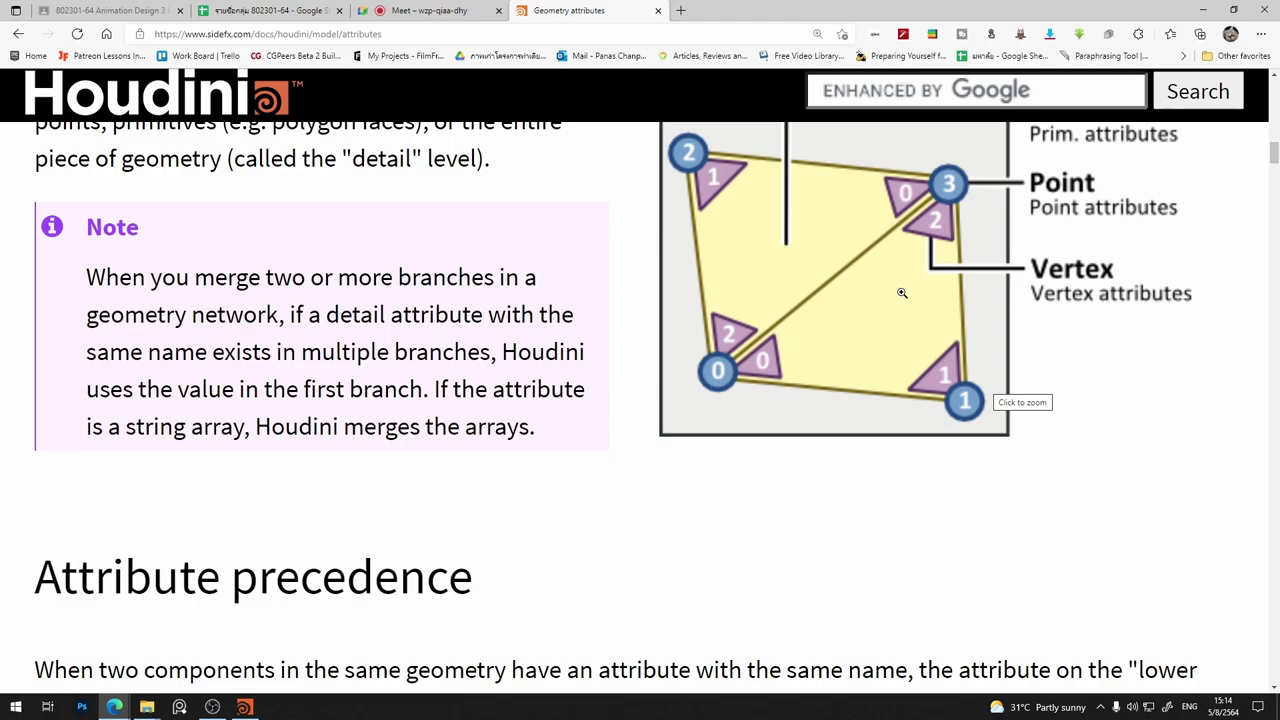
Scroll up until the Attribute Create paragraph and the diagram's Detail header show
scroll(903, 292, up, 1)
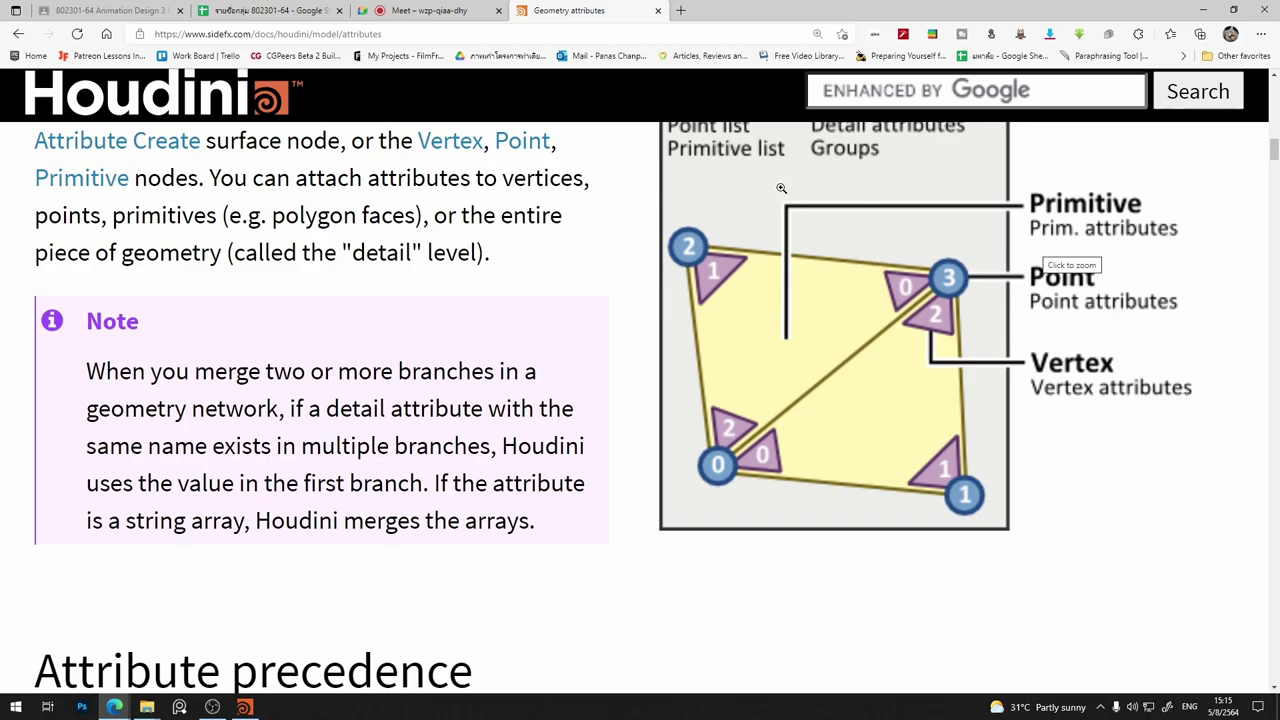
scroll(783, 190, up, 1)
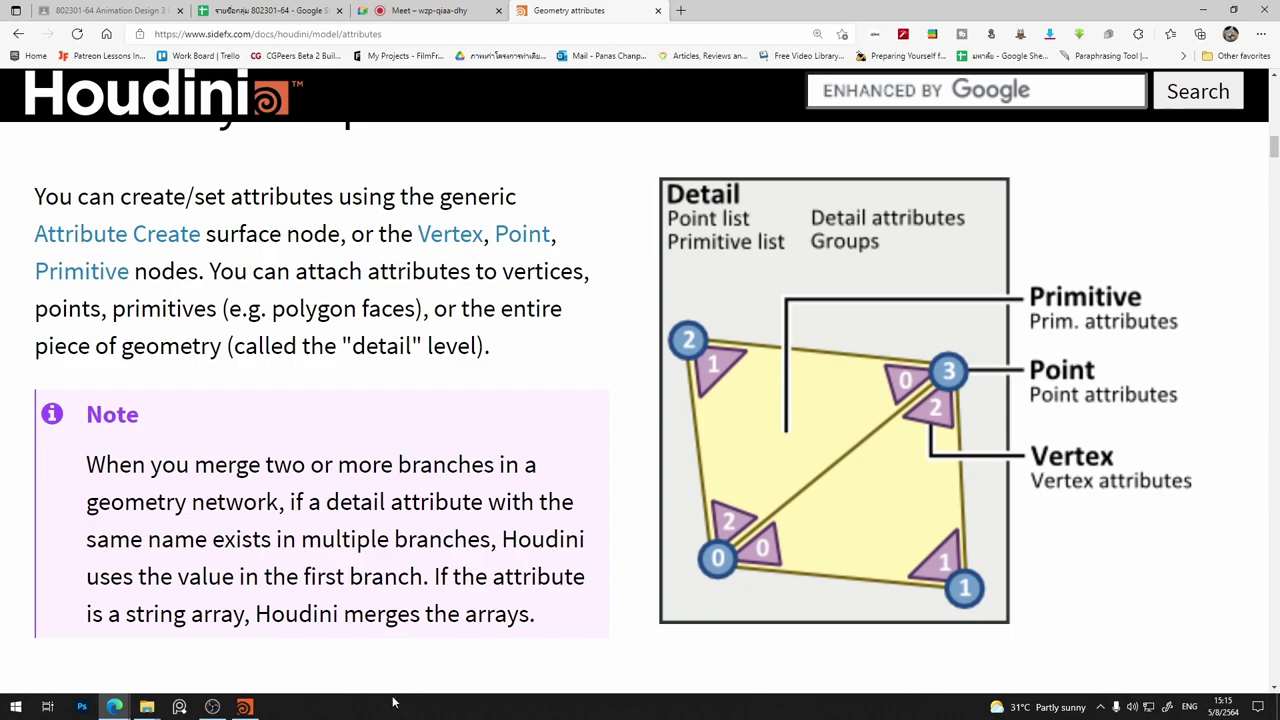
Back in Houdini, frame box1 and turn on Display points to show the cube's corner dots
click(245, 706)
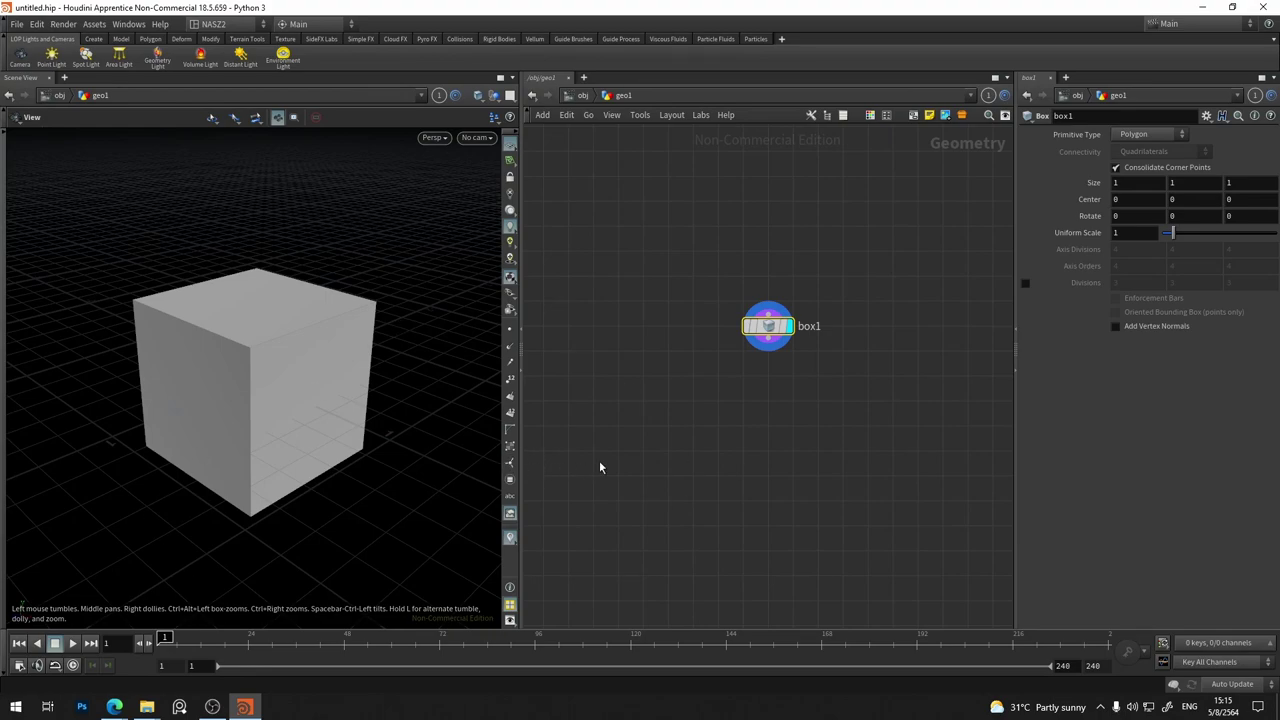
scroll(603, 468, up, 2)
scroll(690, 408, down, 1)
middle_drag(690, 408, 608, 491)
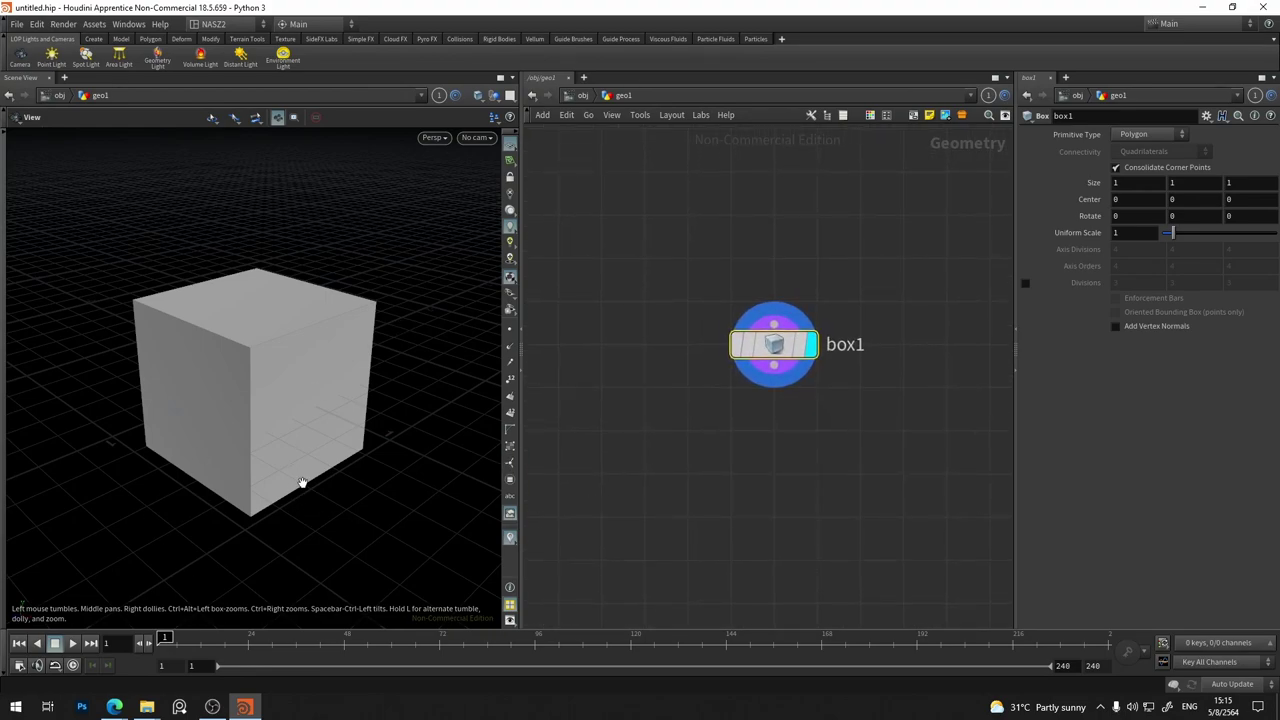
mouse_move(300, 480)
mouse_down()
mouse_move(375, 497)
mouse_move(386, 534)
mouse_move(303, 517)
mouse_move(369, 526)
mouse_move(278, 550)
mouse_move(443, 457)
mouse_move(437, 543)
mouse_move(395, 548)
mouse_move(391, 457)
mouse_up()
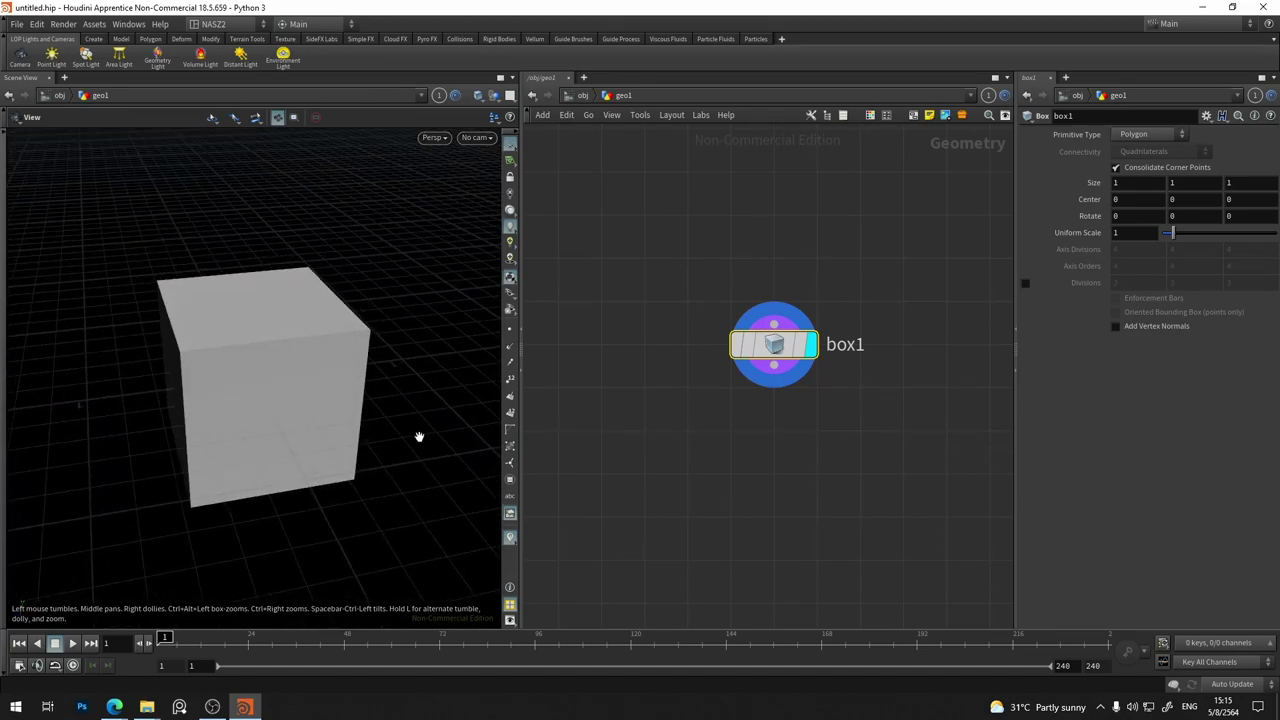
click(510, 331)
drag(428, 415, 443, 376)
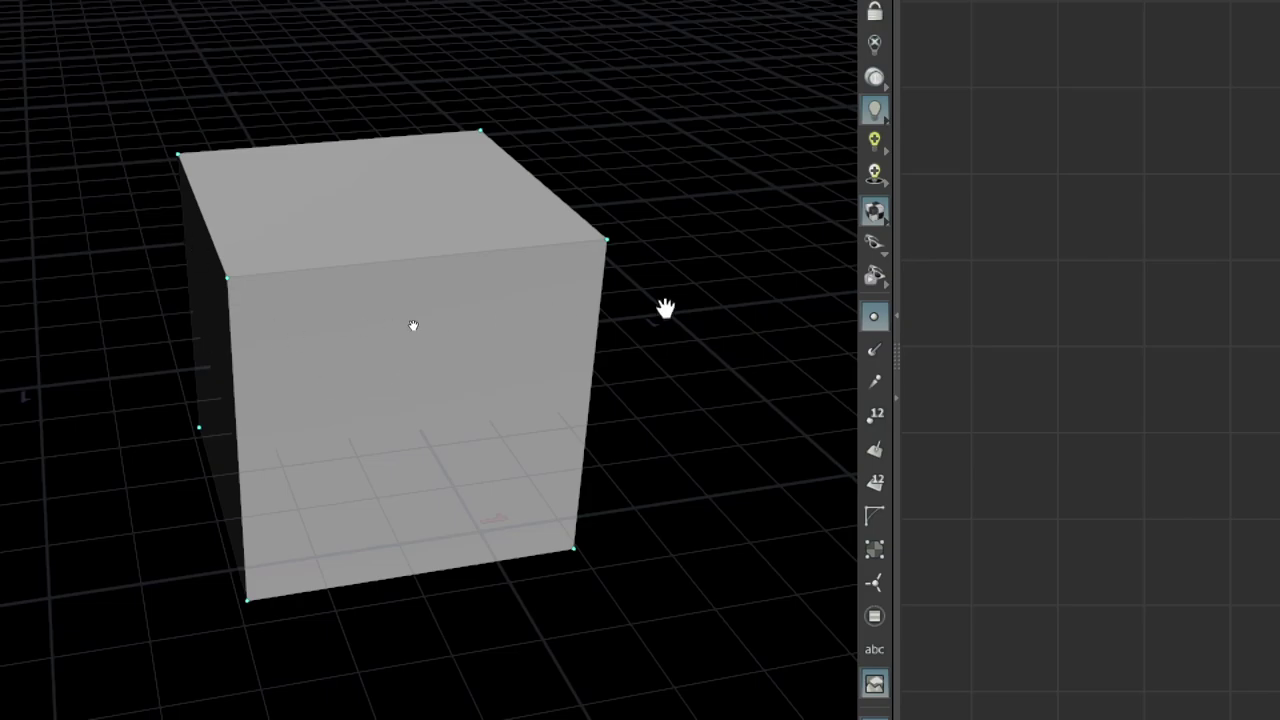
mouse_move(637, 607)
mouse_down()
mouse_move(754, 551)
mouse_move(666, 503)
mouse_move(451, 474)
mouse_move(300, 560)
mouse_move(431, 589)
mouse_move(394, 546)
mouse_up()
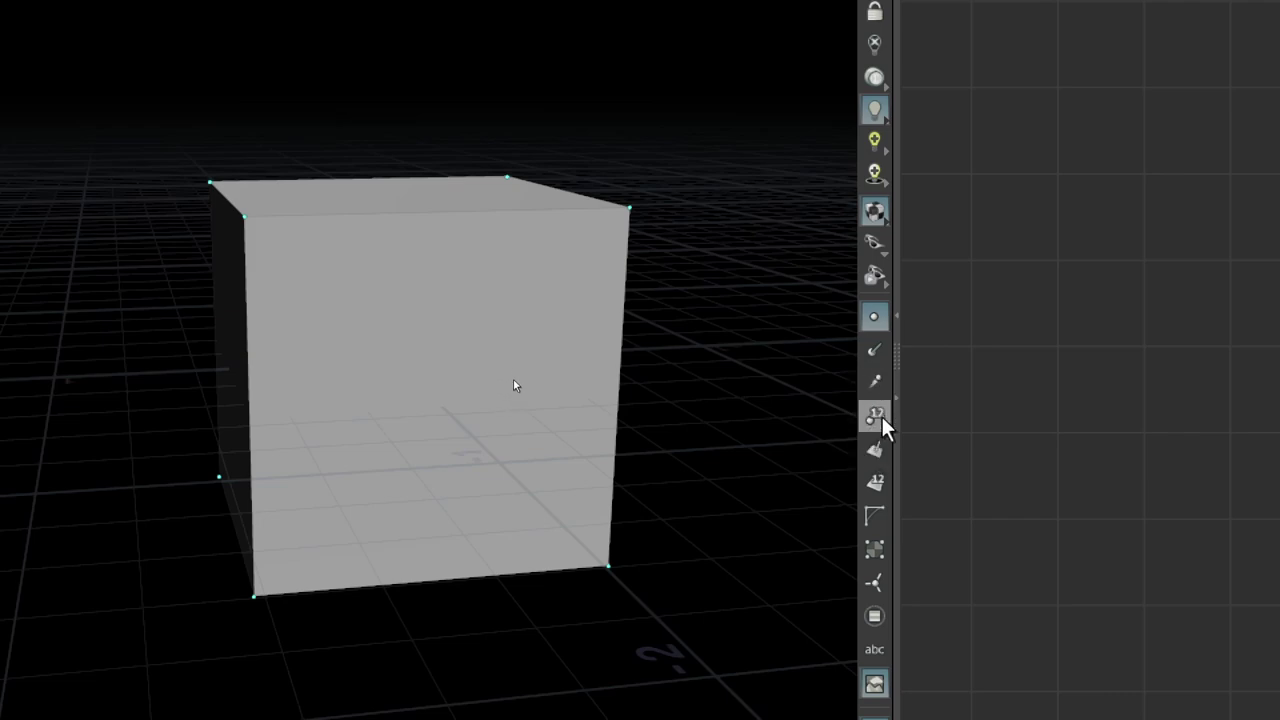
Turn on Display point numbers and orbit the cube to inspect corners labelled 0–7
click(882, 421)
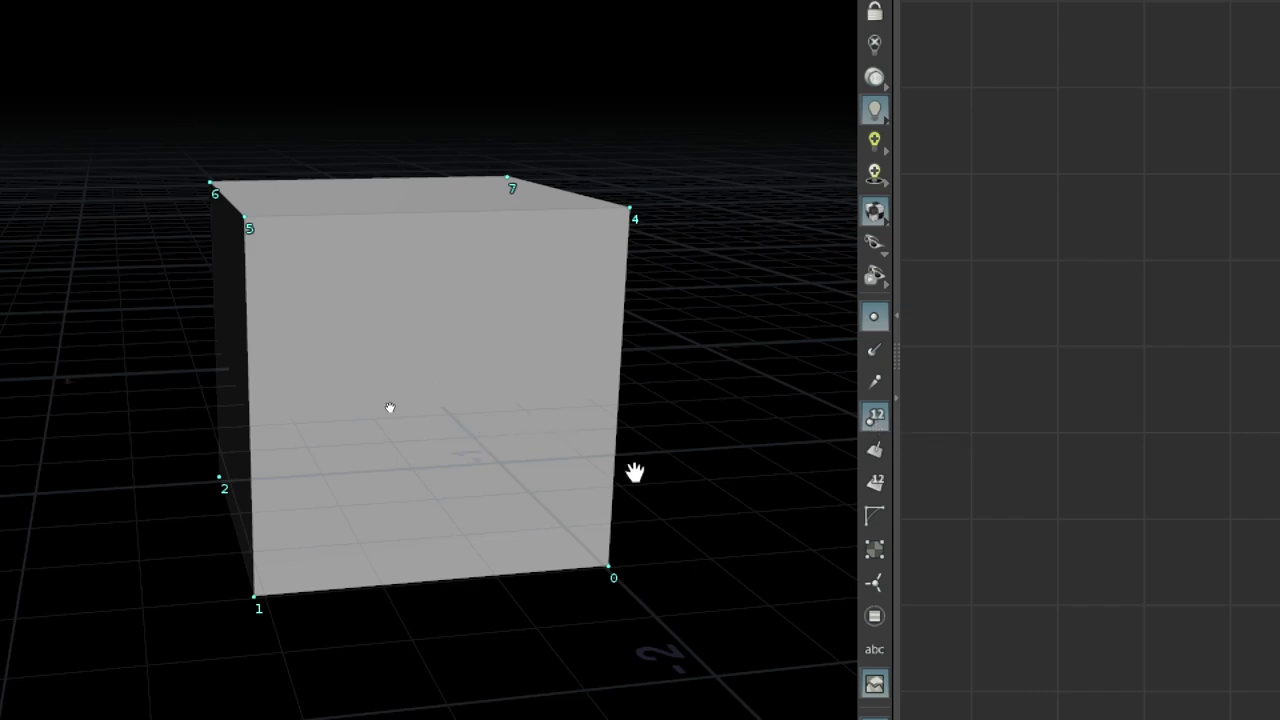
mouse_move(634, 471)
mouse_down()
mouse_move(766, 463)
mouse_move(750, 451)
mouse_move(391, 443)
mouse_move(470, 451)
mouse_move(466, 500)
mouse_move(497, 506)
mouse_move(963, 517)
mouse_move(644, 413)
mouse_move(520, 346)
mouse_move(457, 449)
mouse_move(474, 454)
mouse_move(496, 424)
mouse_up()
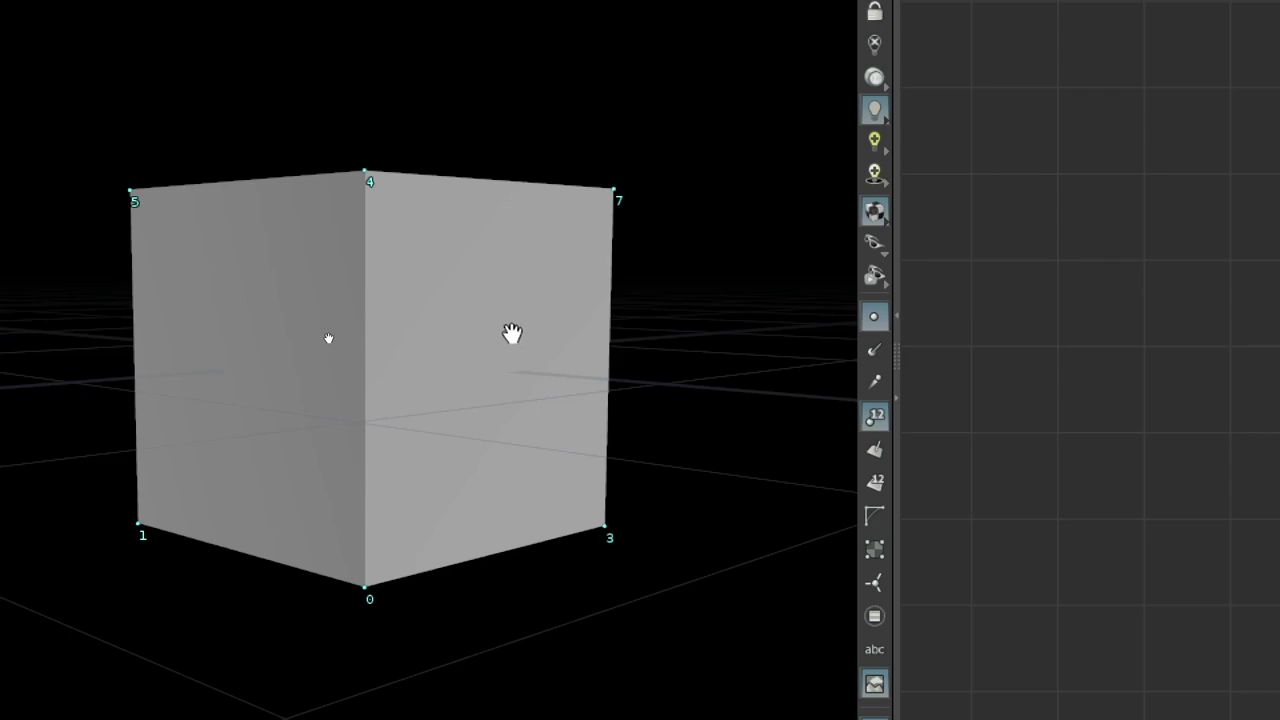
drag(740, 310, 290, 386)
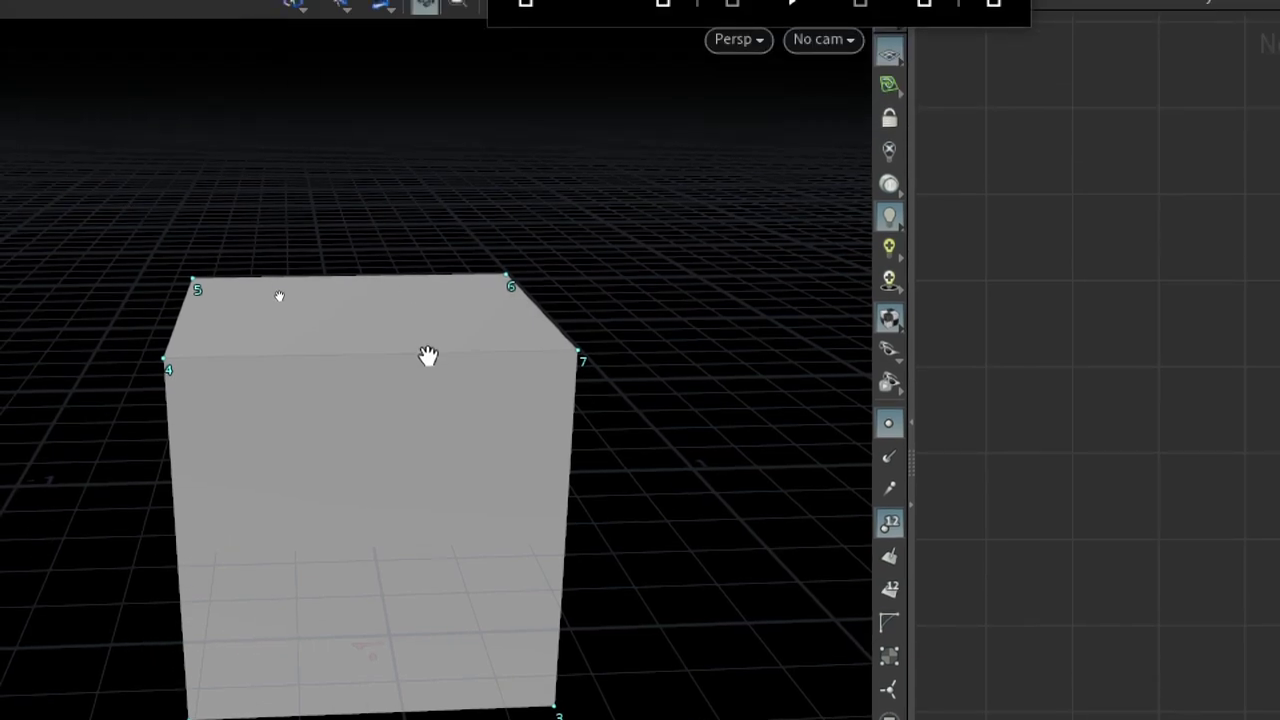
right_drag(428, 357, 230, 623)
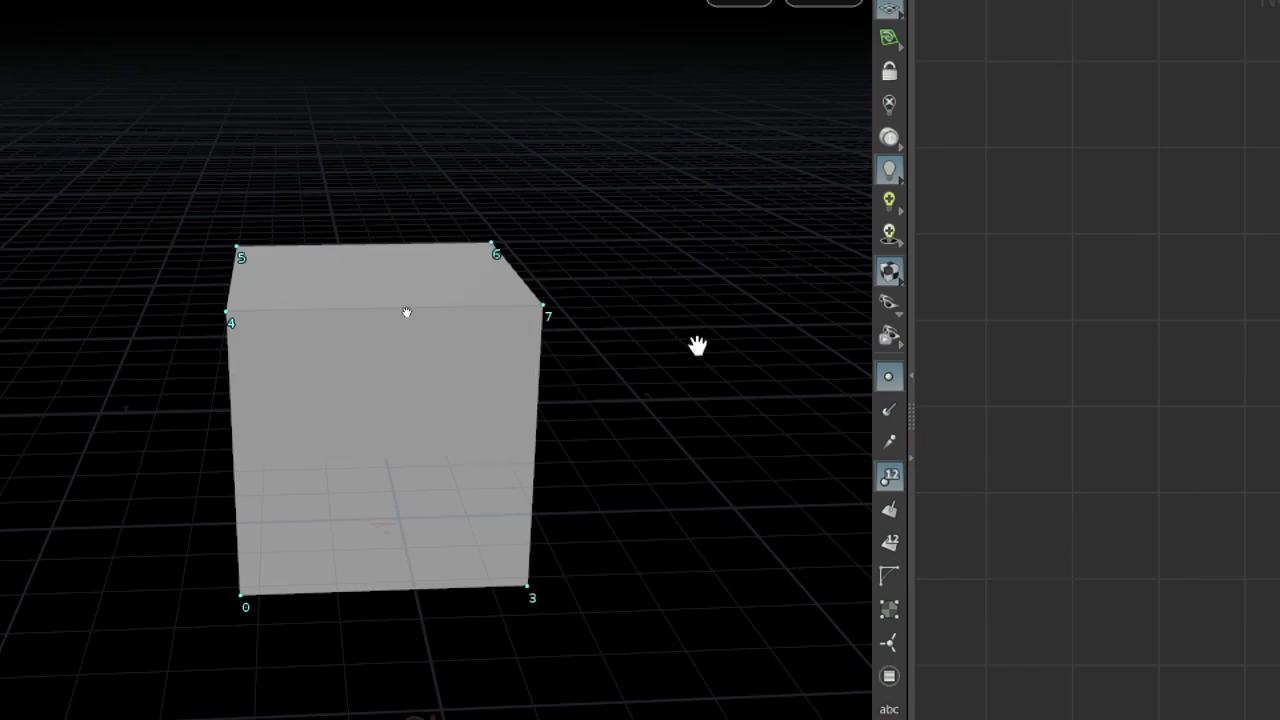
drag(623, 271, 626, 273)
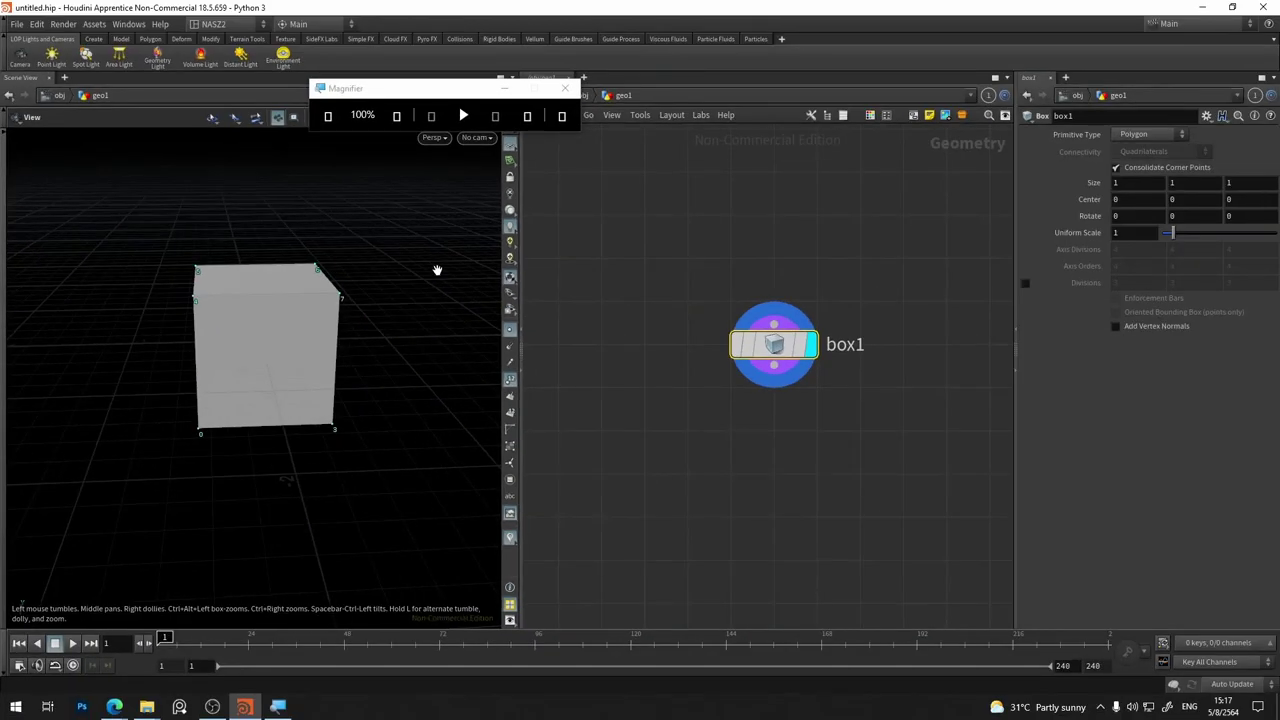
Open a Geometry Spreadsheet listing box1's eight P[x], P[y], P[z] point positions
click(505, 88)
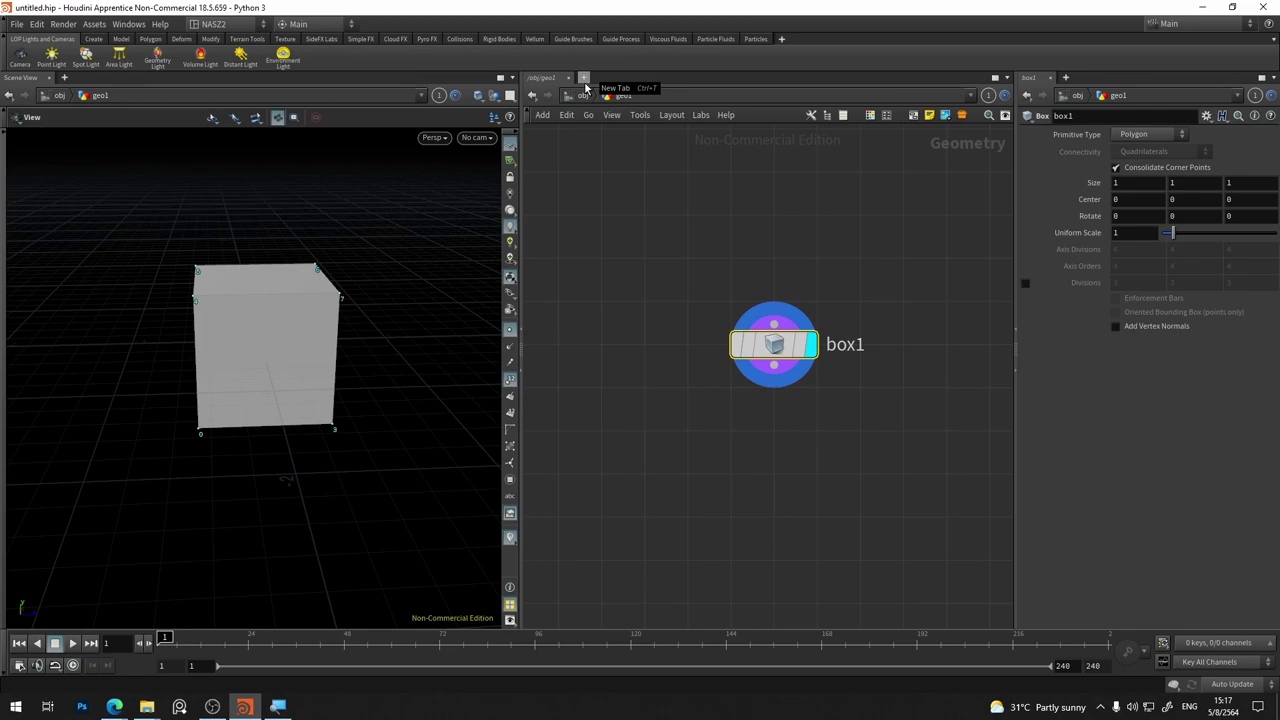
click(585, 84)
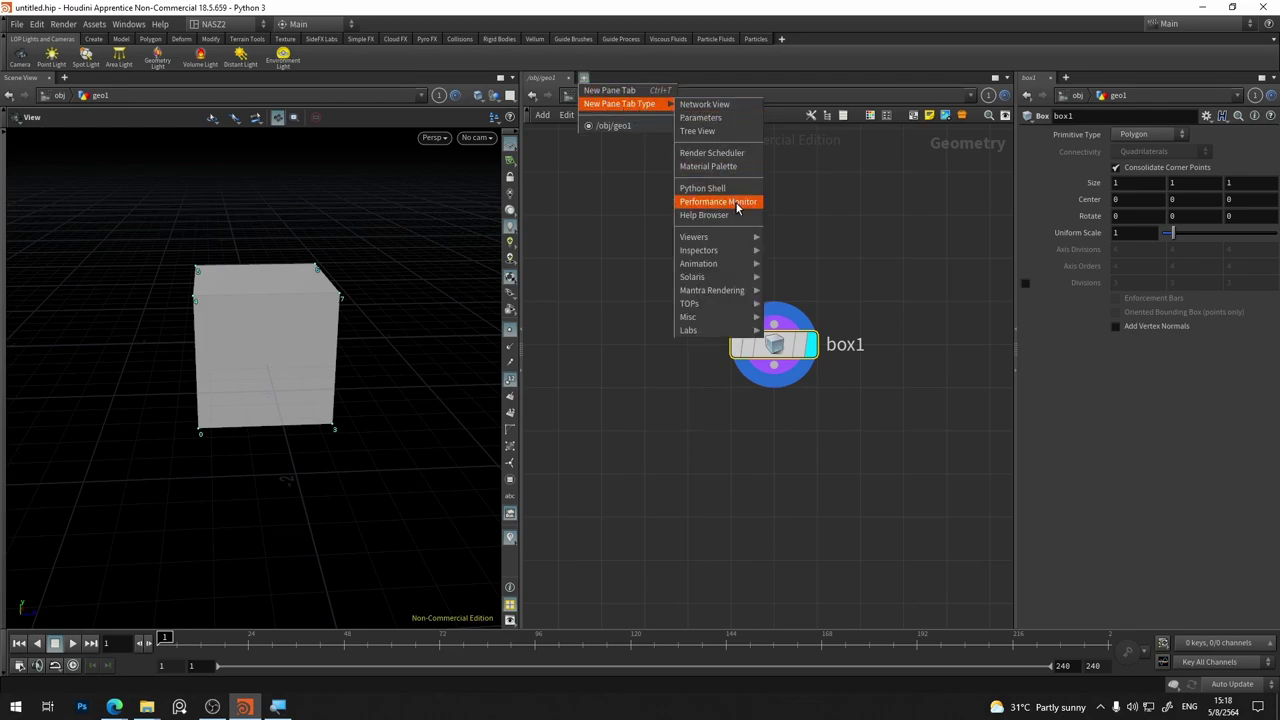
mouse_move(593, 251)
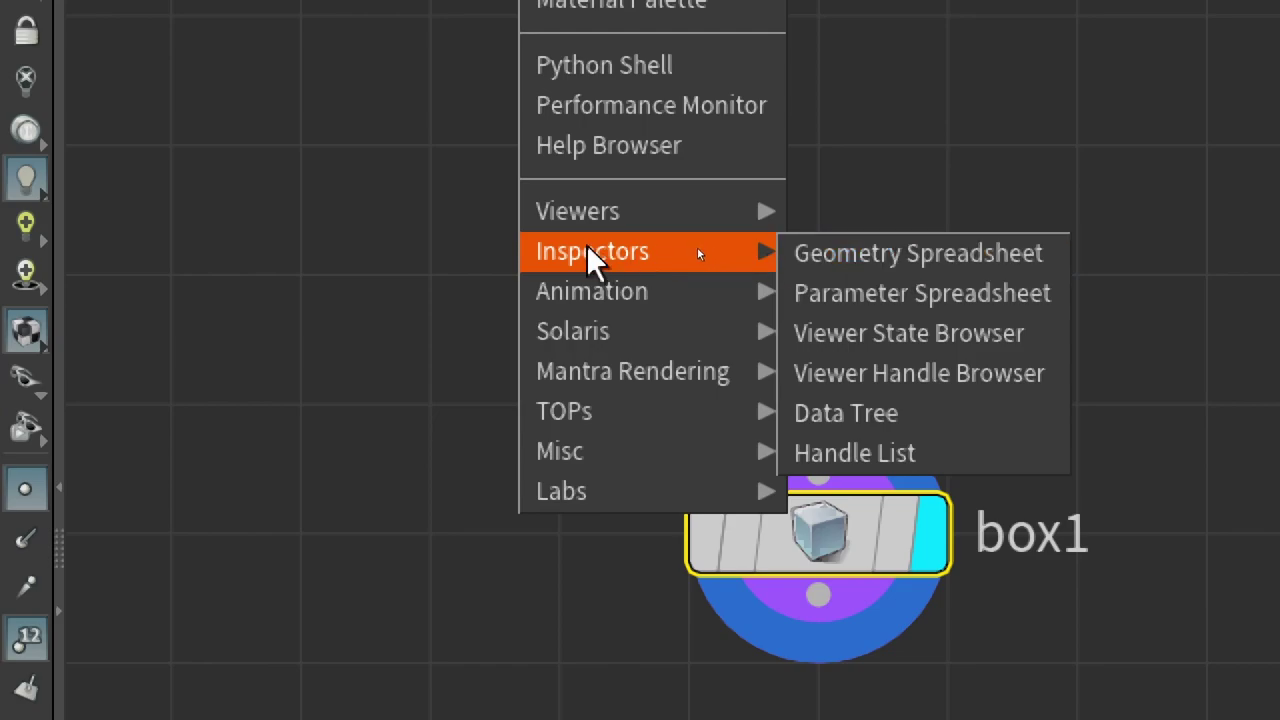
click(843, 262)
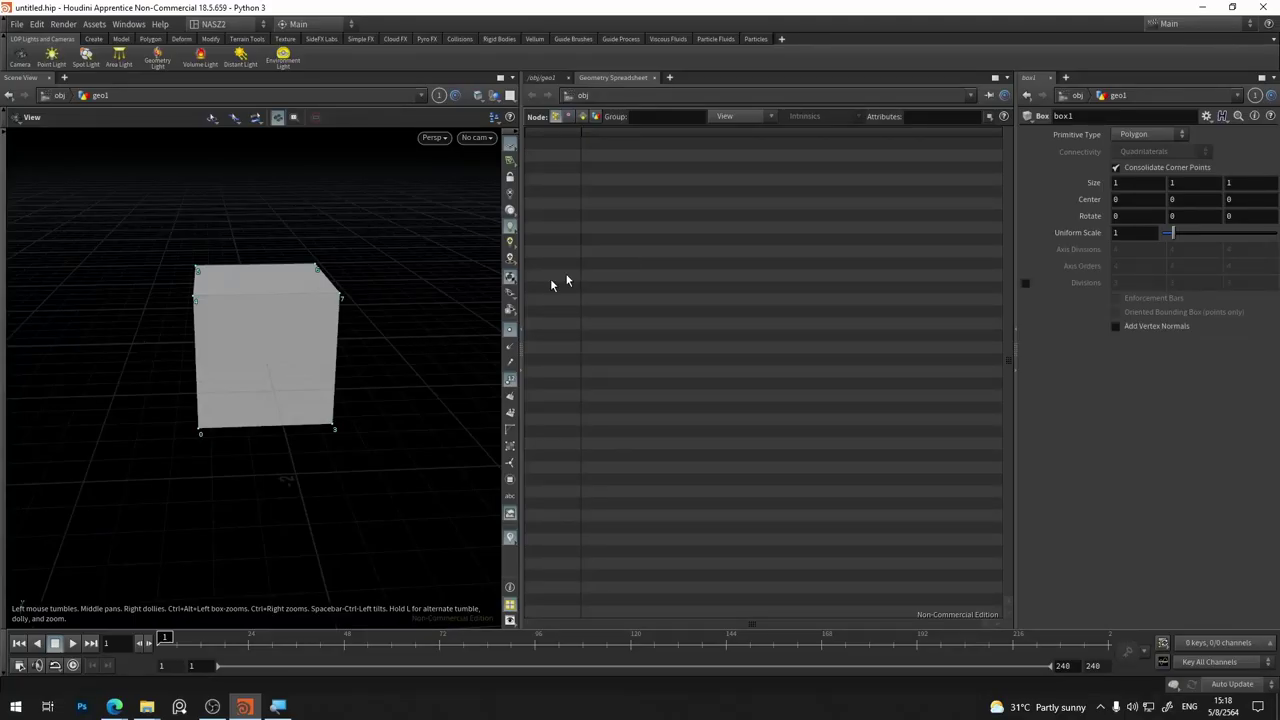
click(550, 80)
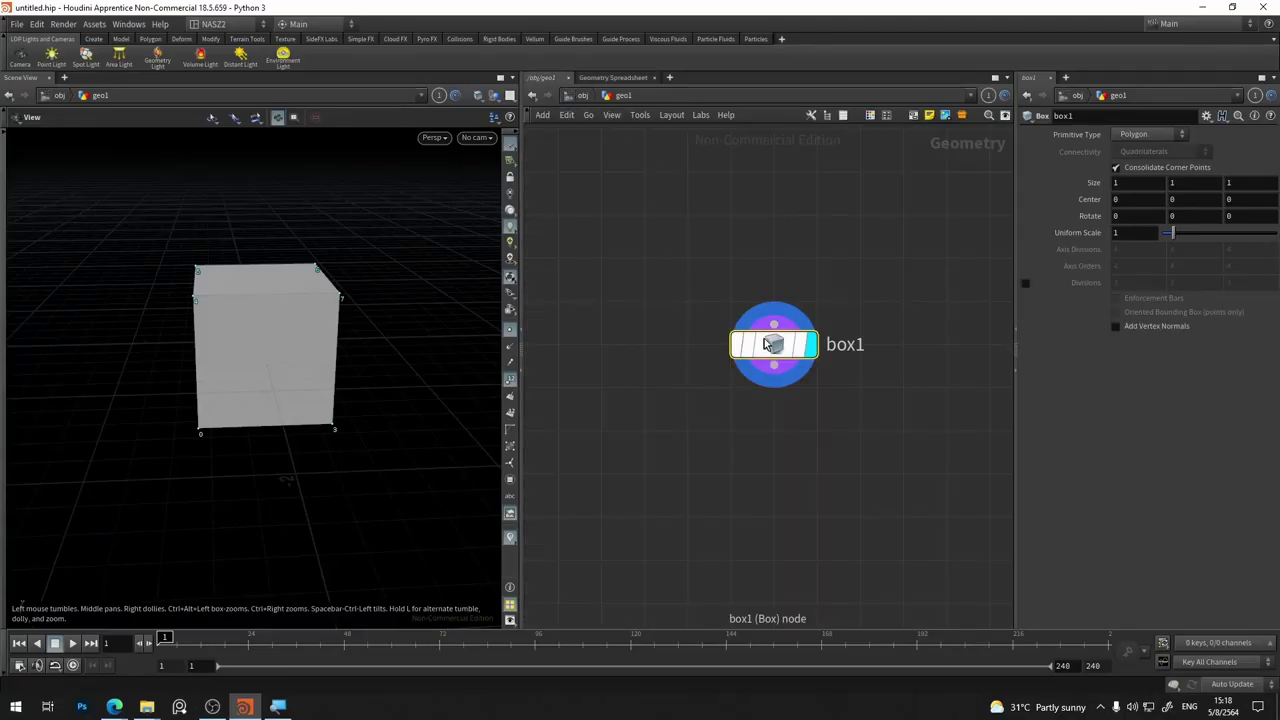
click(613, 77)
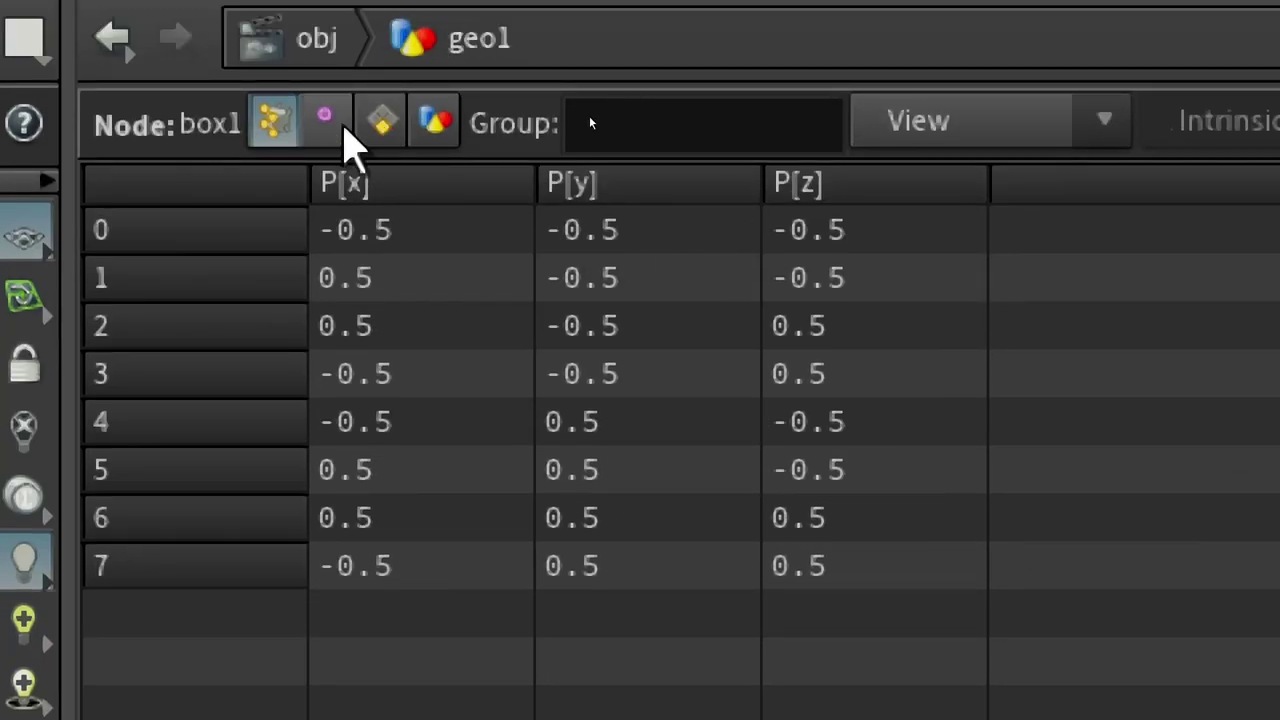
List box1's vertex attributes, then its six primitives (0–5), and orbit to check corner numbers
click(338, 126)
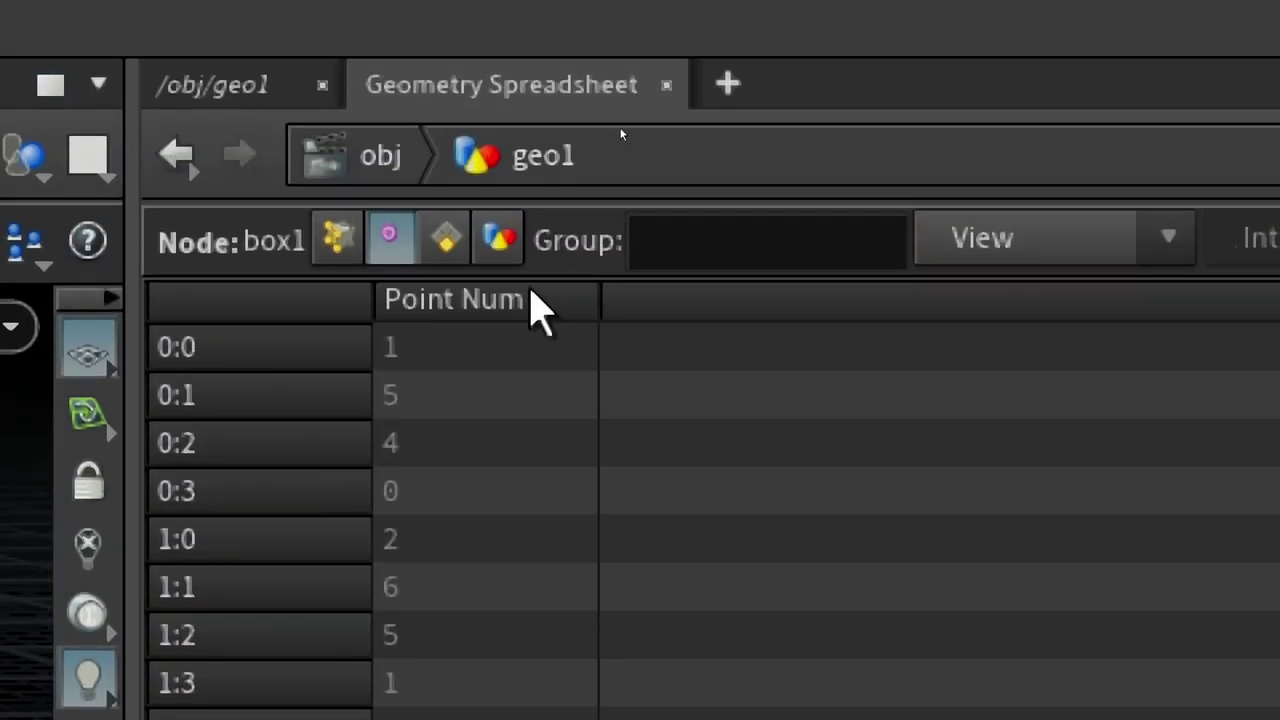
click(448, 236)
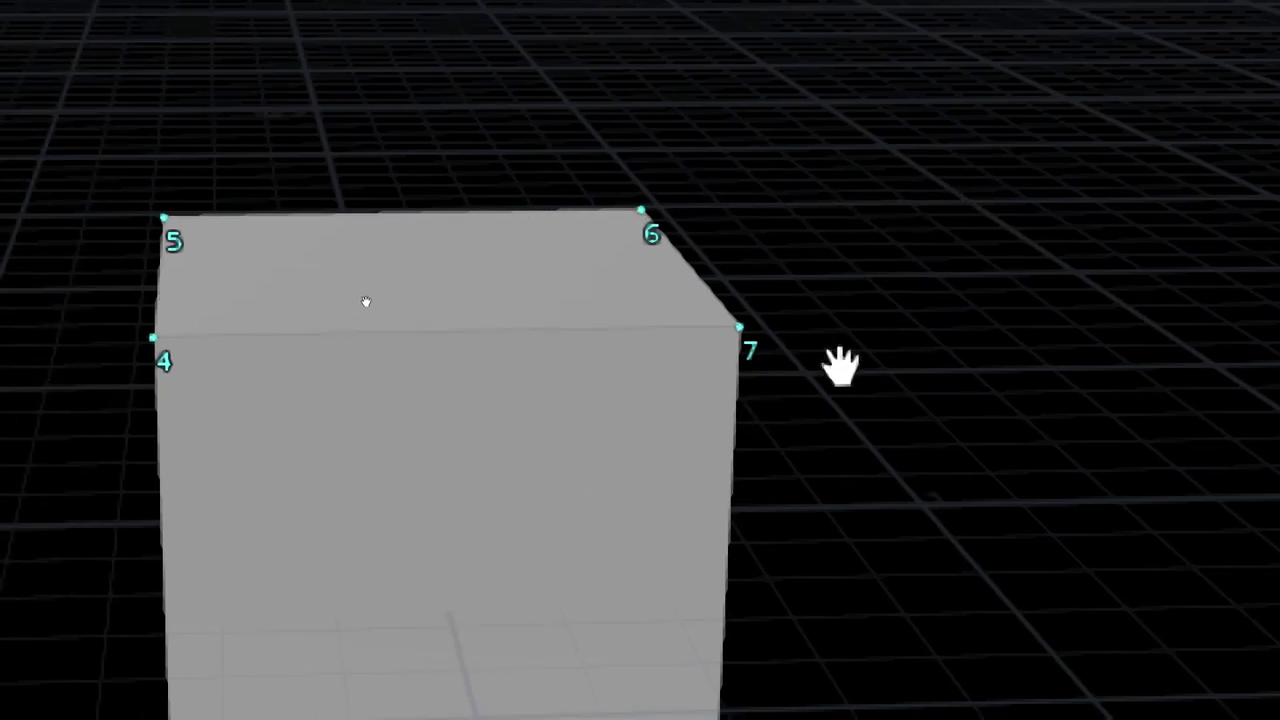
mouse_move(843, 363)
mouse_down()
mouse_move(791, 257)
mouse_move(557, 520)
mouse_move(703, 410)
mouse_move(680, 380)
mouse_up()
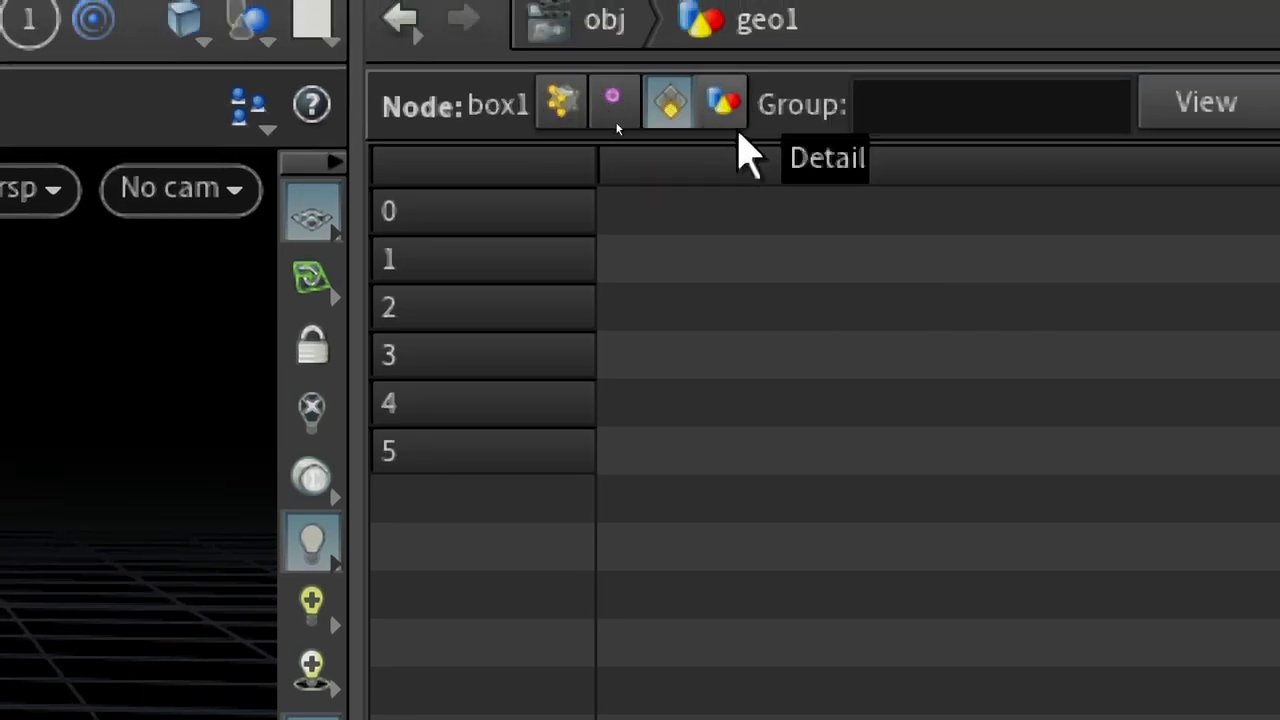
Switch the Geometry Spreadsheet to box1's Detail level, which shows no attributes
click(728, 112)
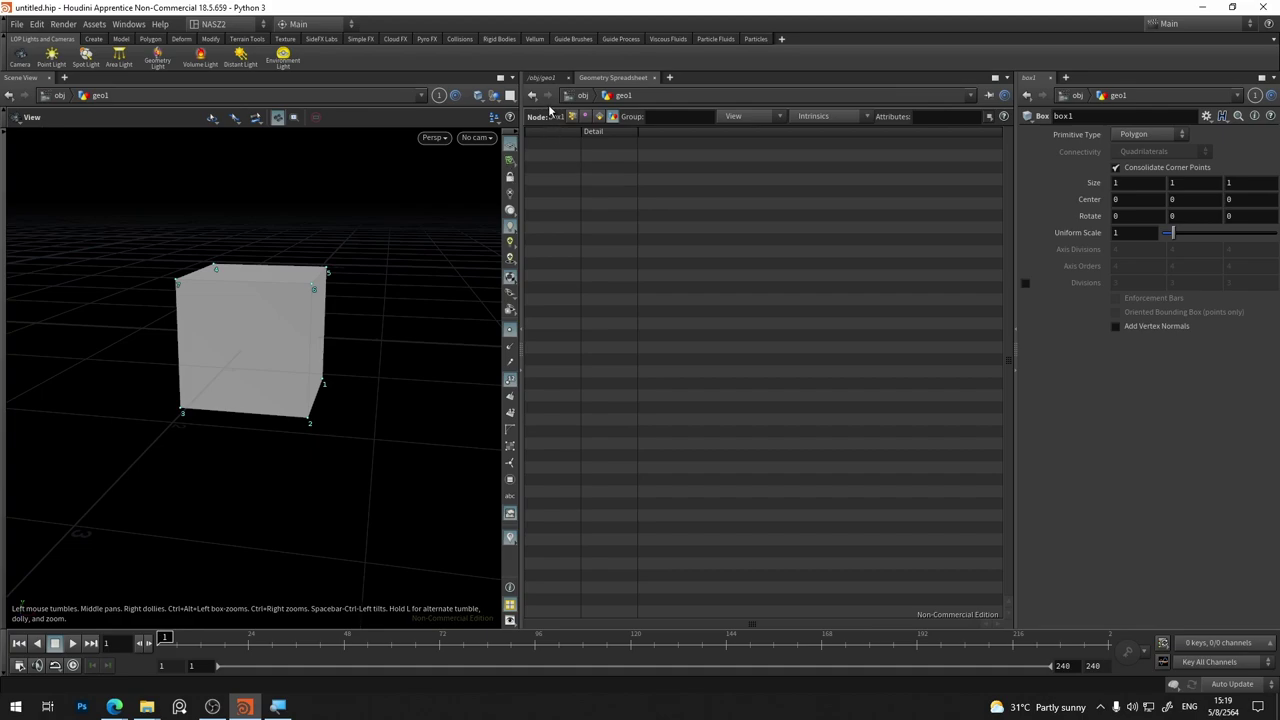
Return from the Geometry Spreadsheet to the /obj/geo1 network view with box1
click(545, 78)
click(595, 78)
click(544, 79)
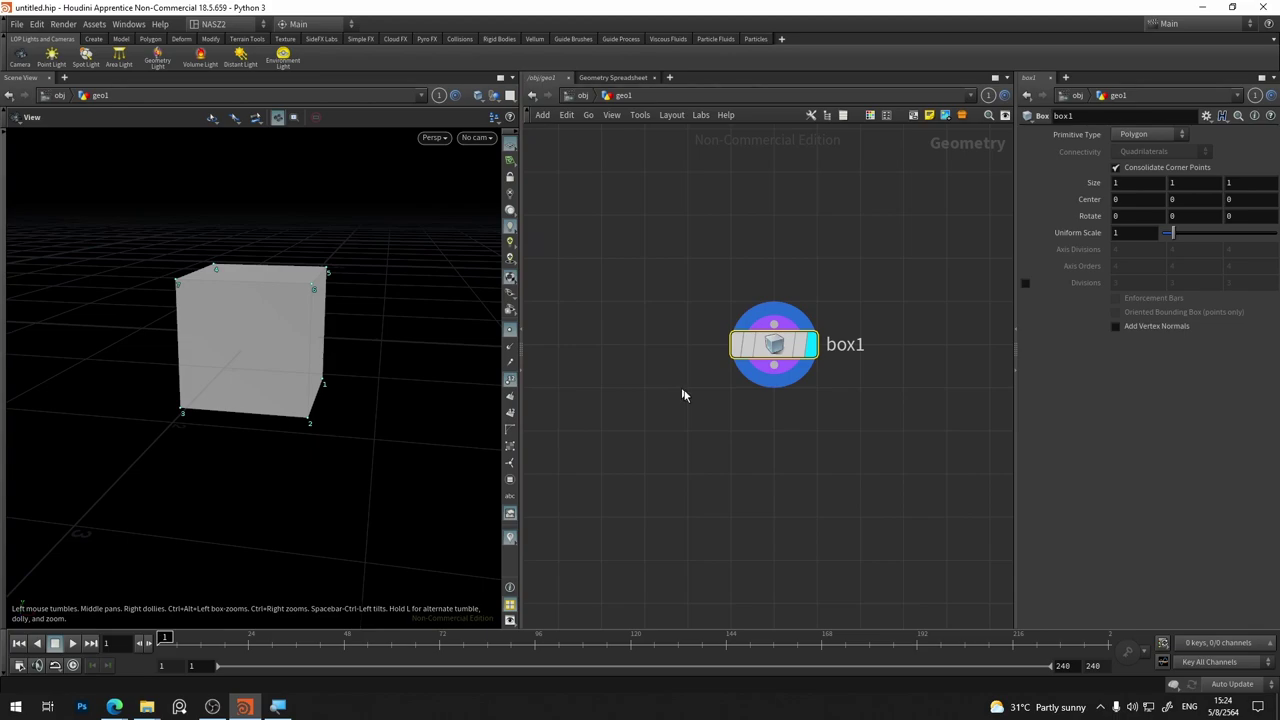
middle_click(776, 350)
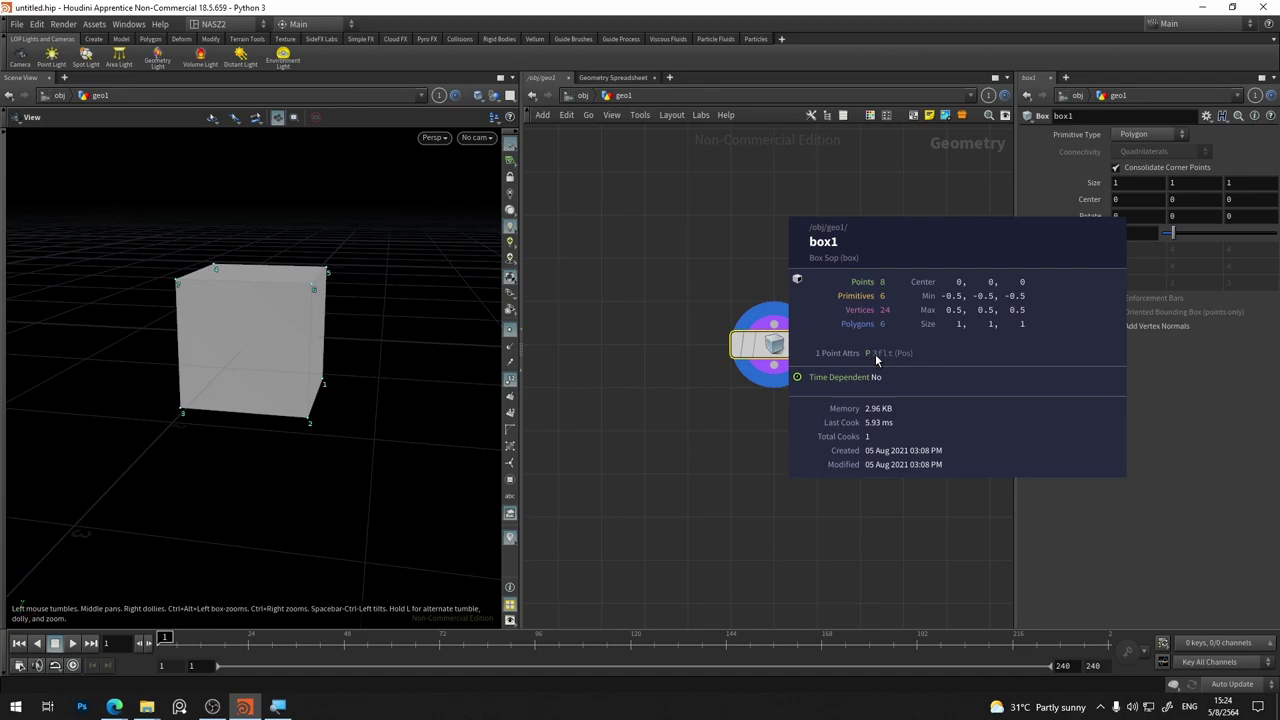
middle_click(778, 347)
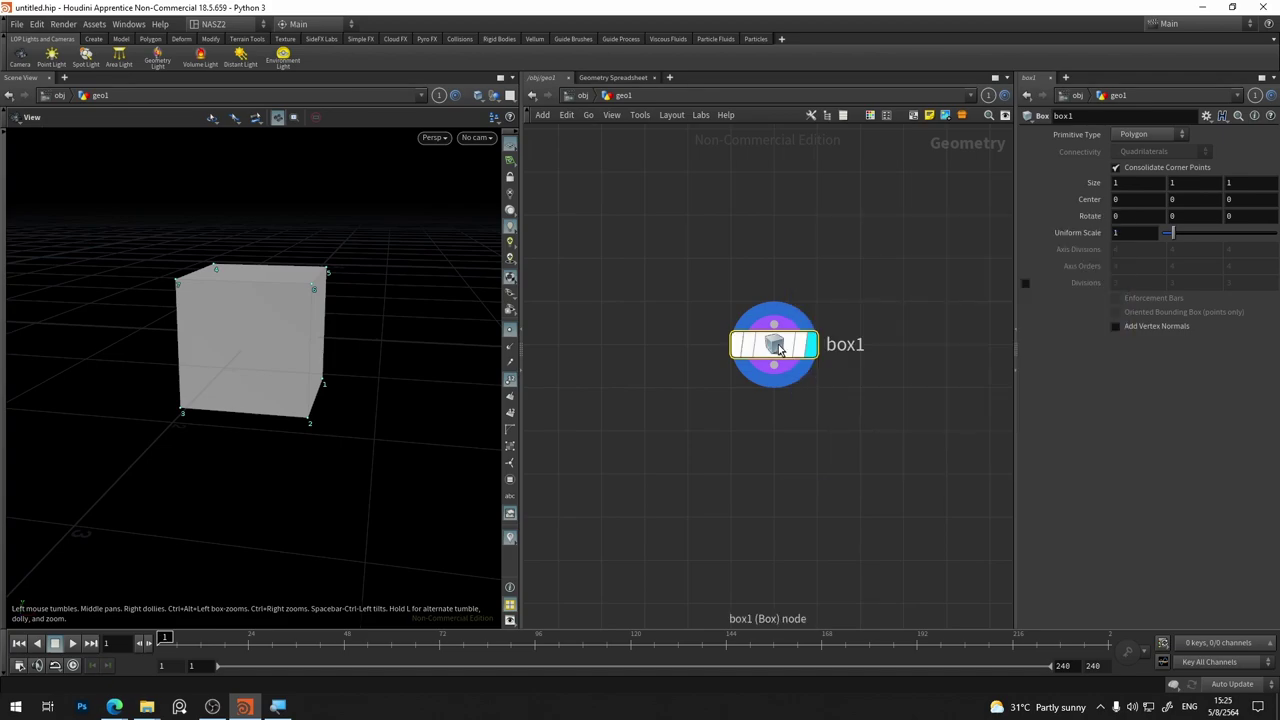
middle_click(779, 347)
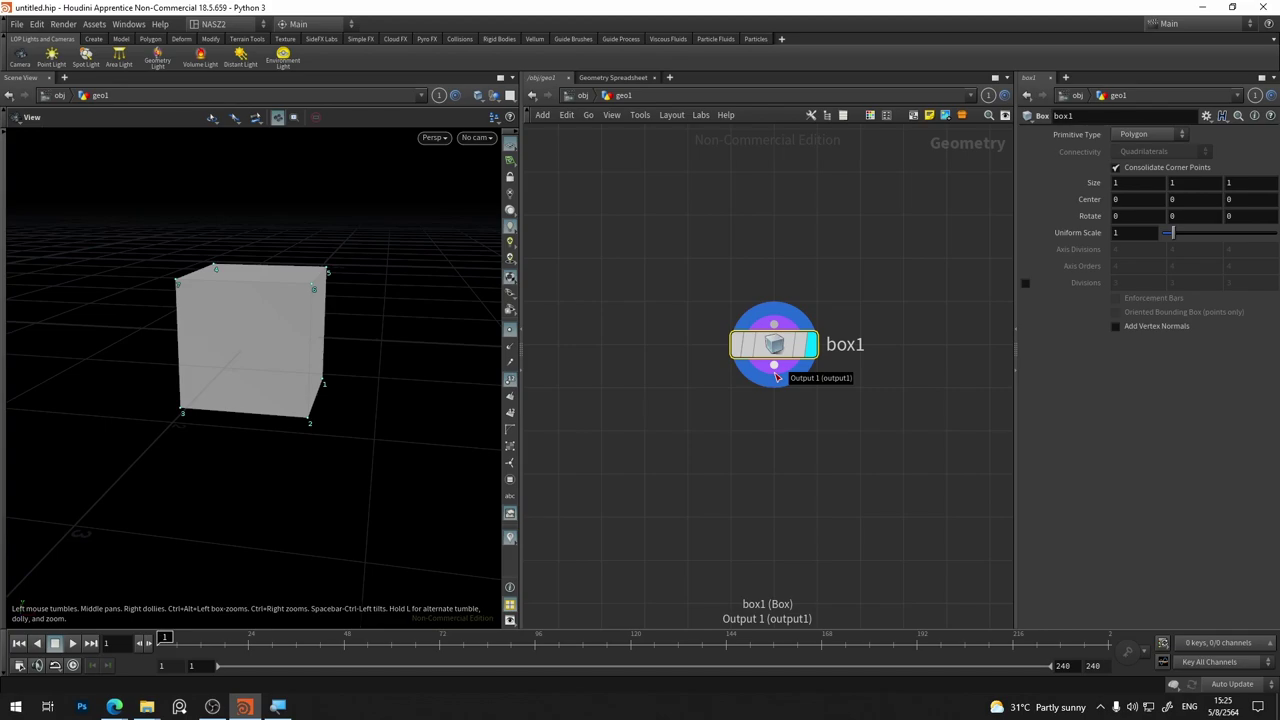
Add an attribcreate1 Attribute Create node after box1, display it, and inspect its attribute1 info
click(777, 376)
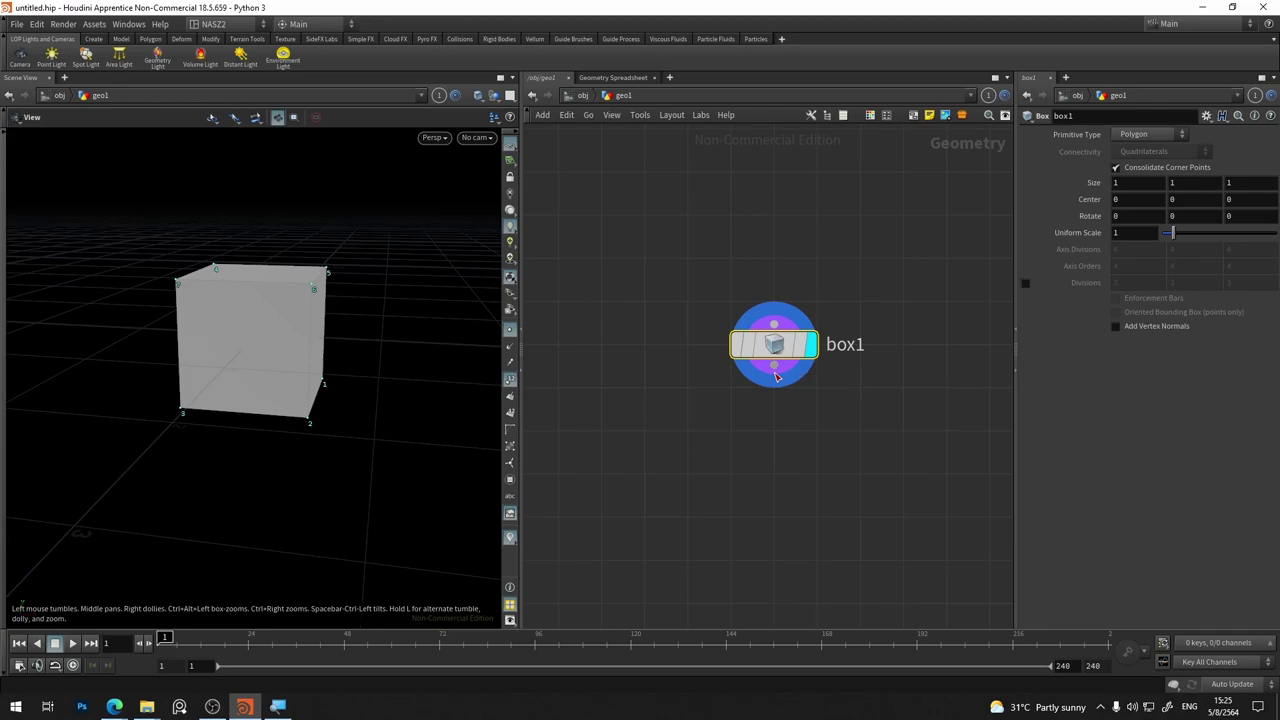
text(a)
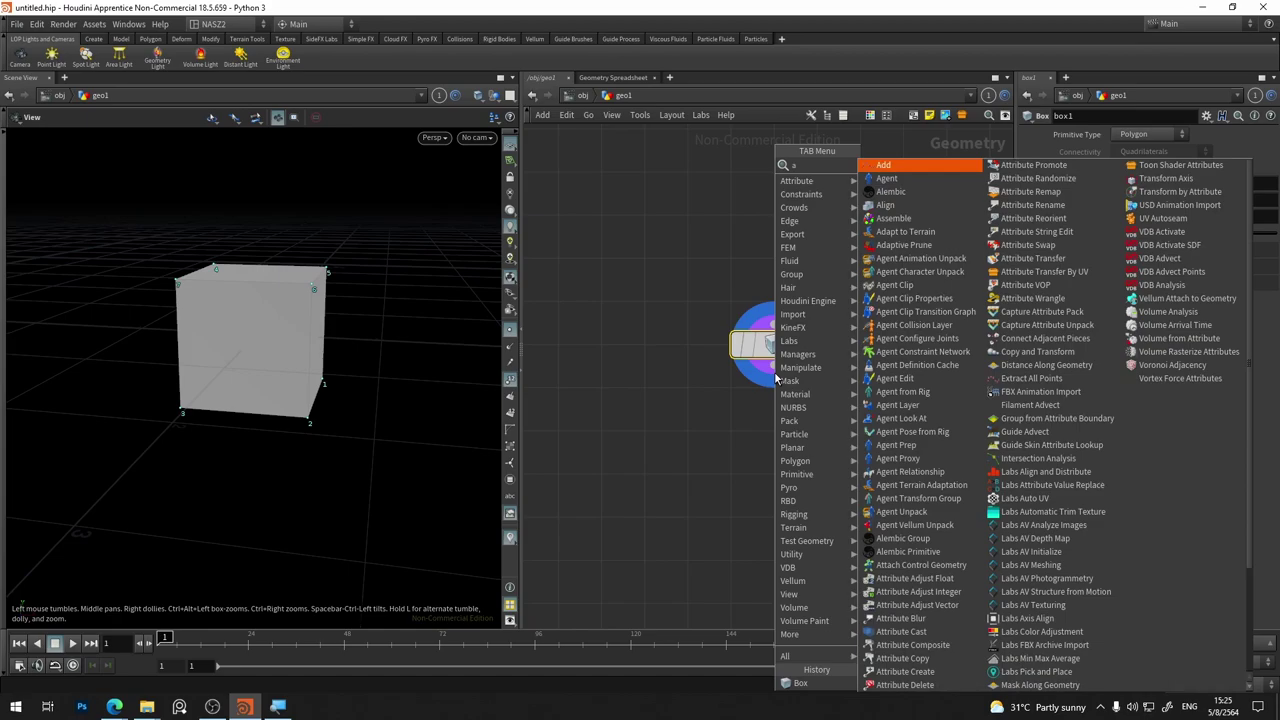
text(ttr)
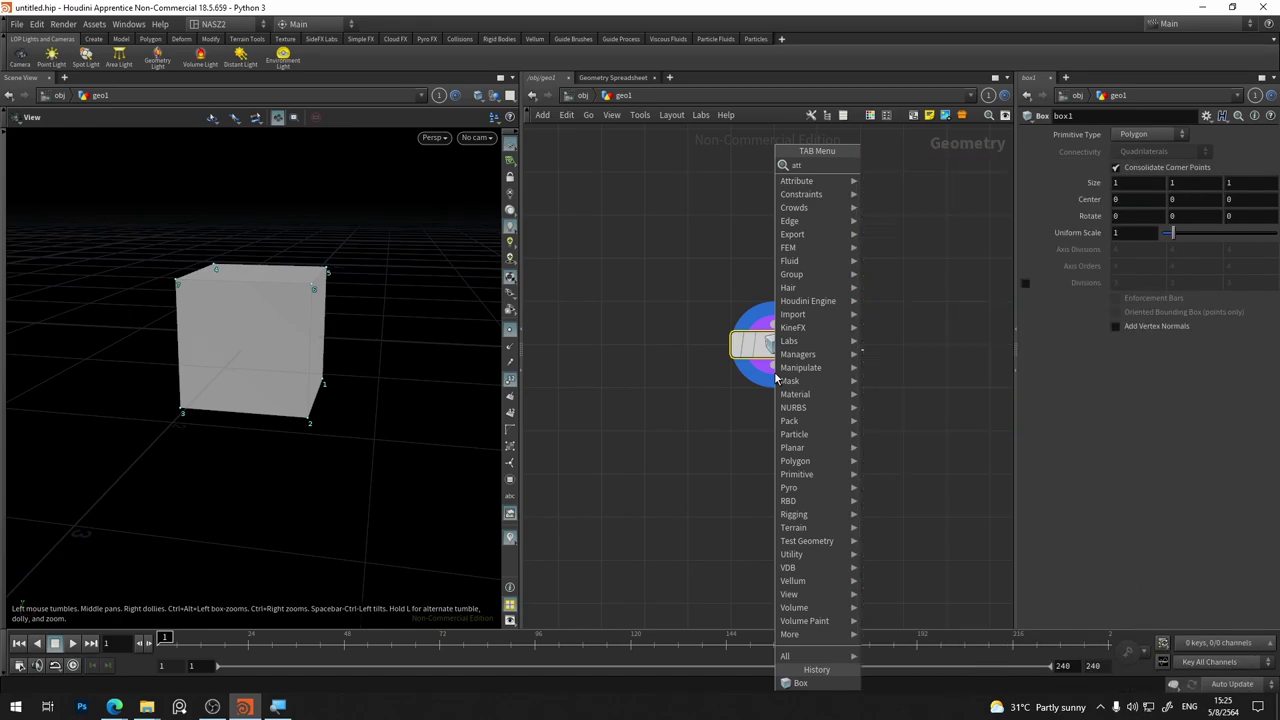
text(ibute)
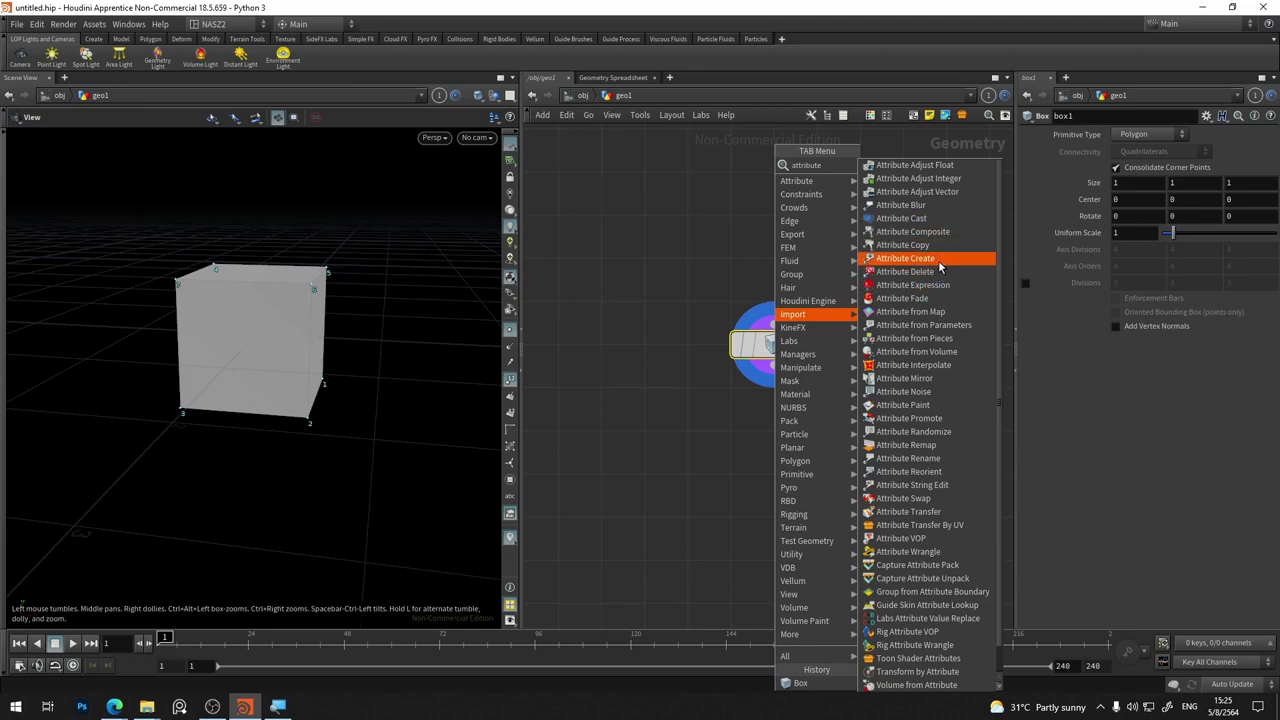
click(940, 266)
click(790, 438)
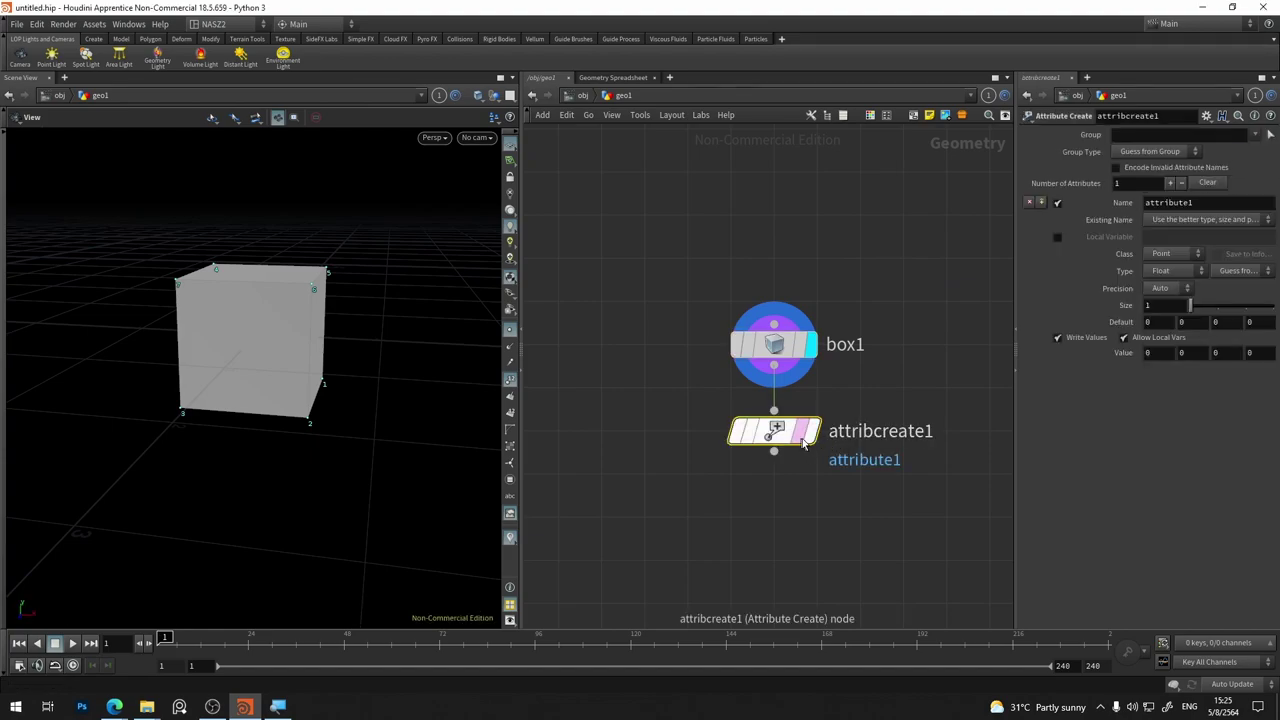
click(812, 436)
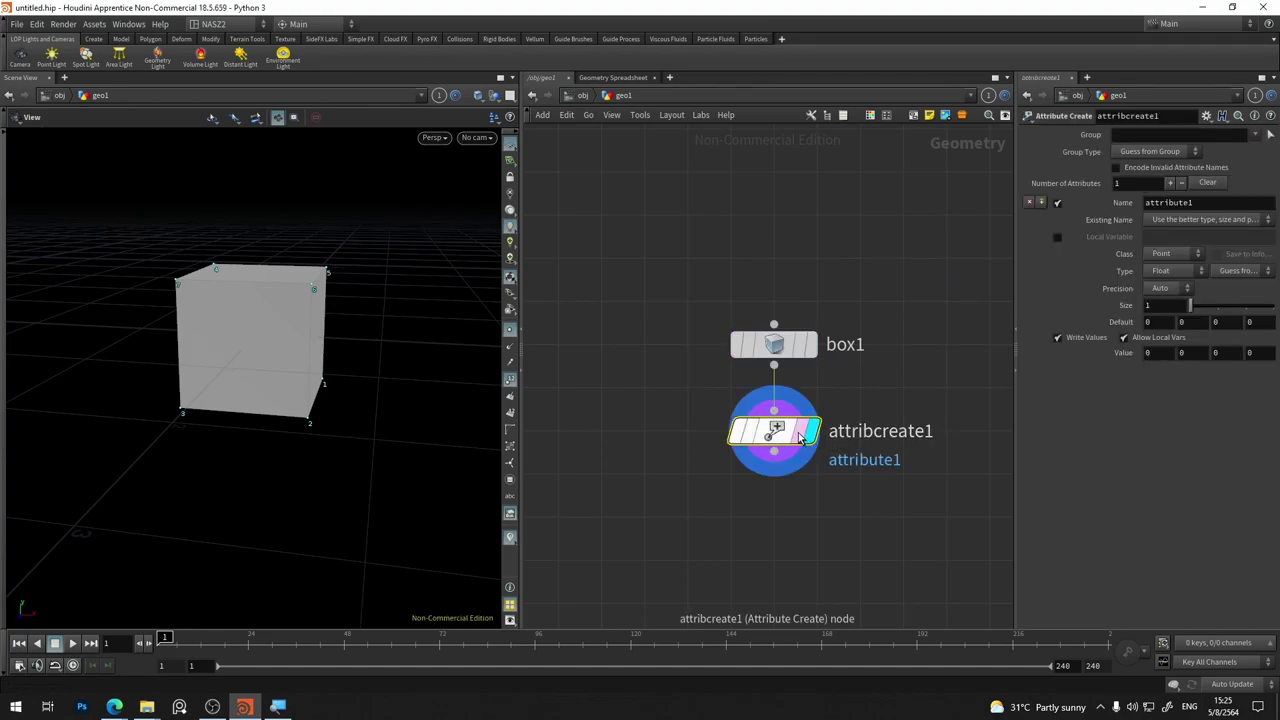
middle_click(777, 430)
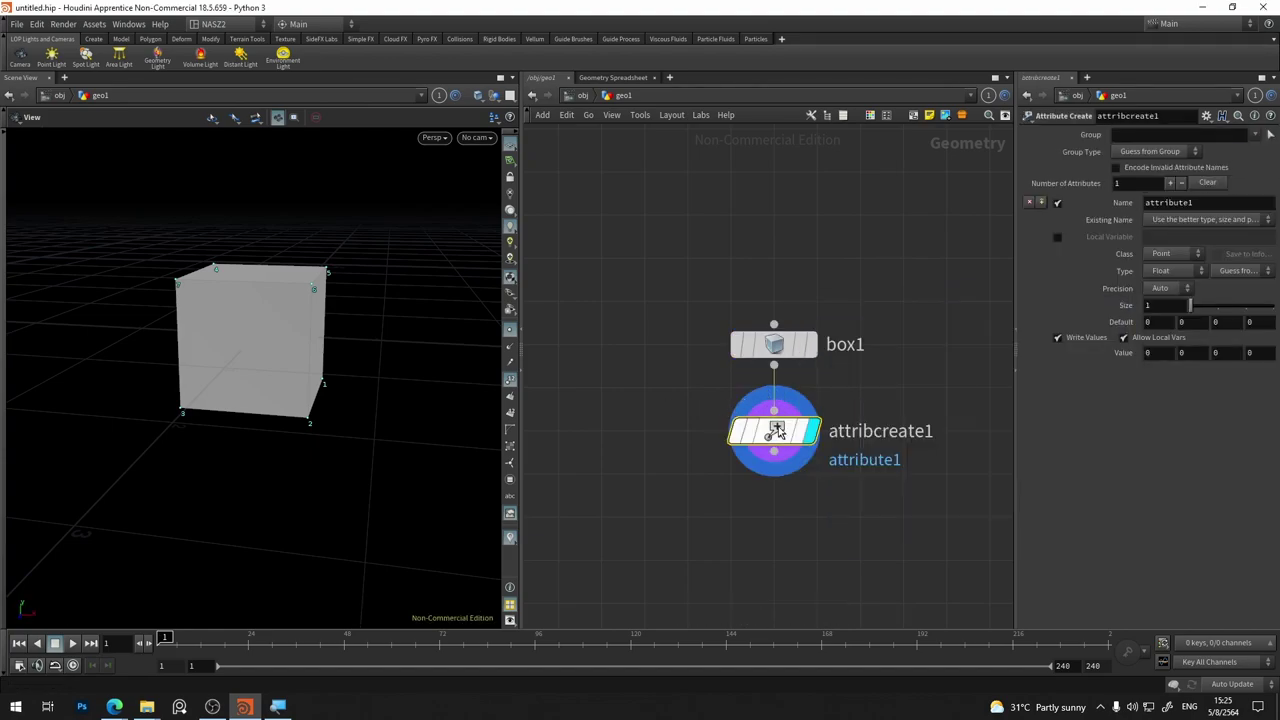
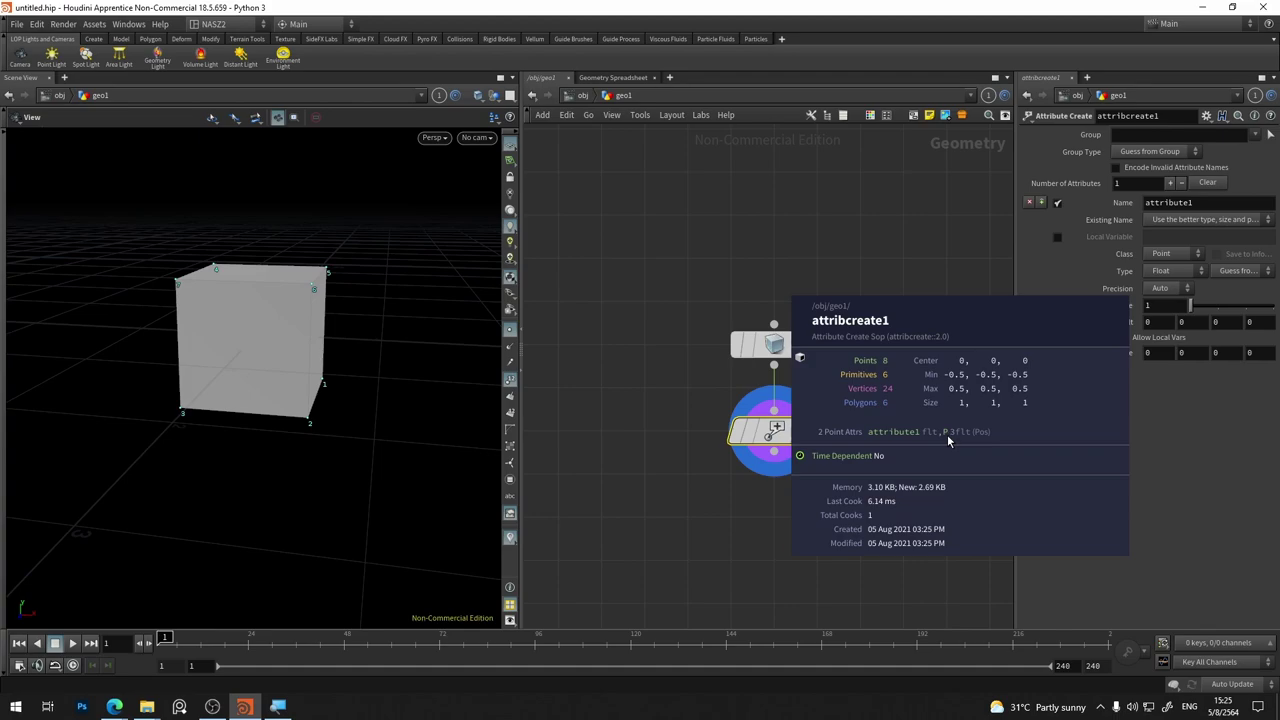
Rename attribcreate1's attribute from attribute1 to 'Flow' and verify it in the node info
middle_drag(958, 434, 919, 402)
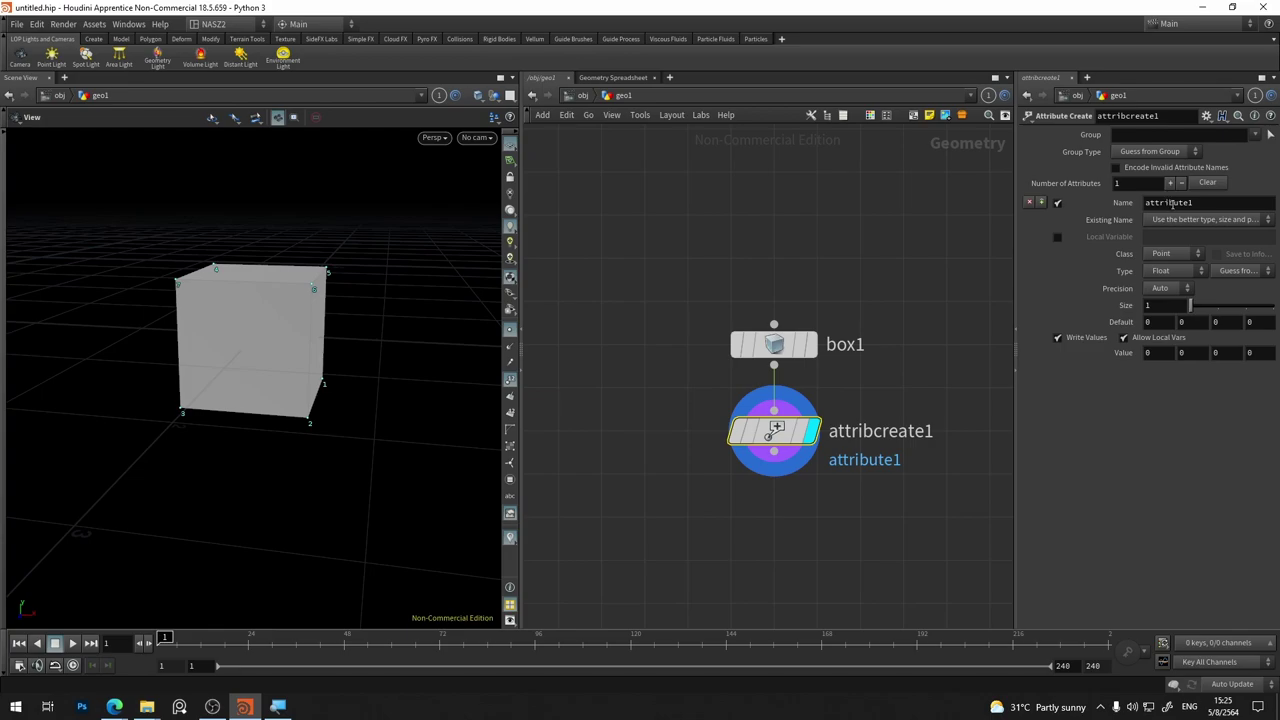
double_click(1167, 202)
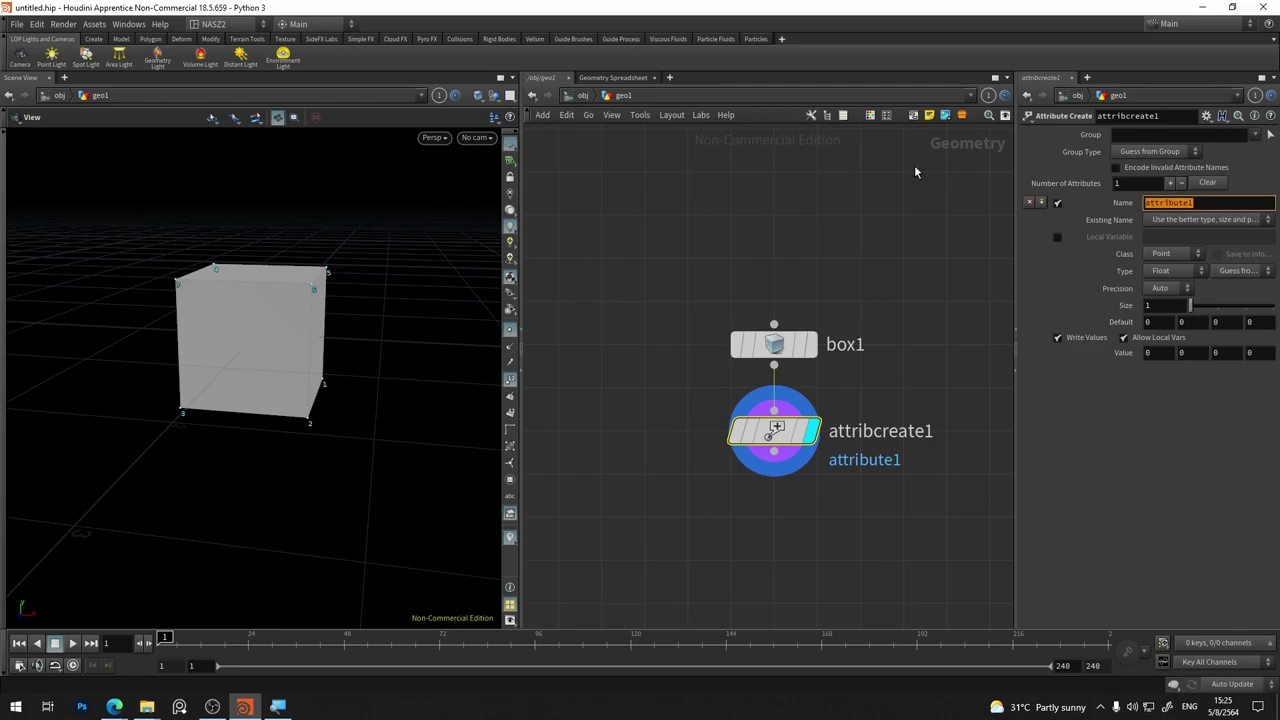
text(Flow)
key(Return)
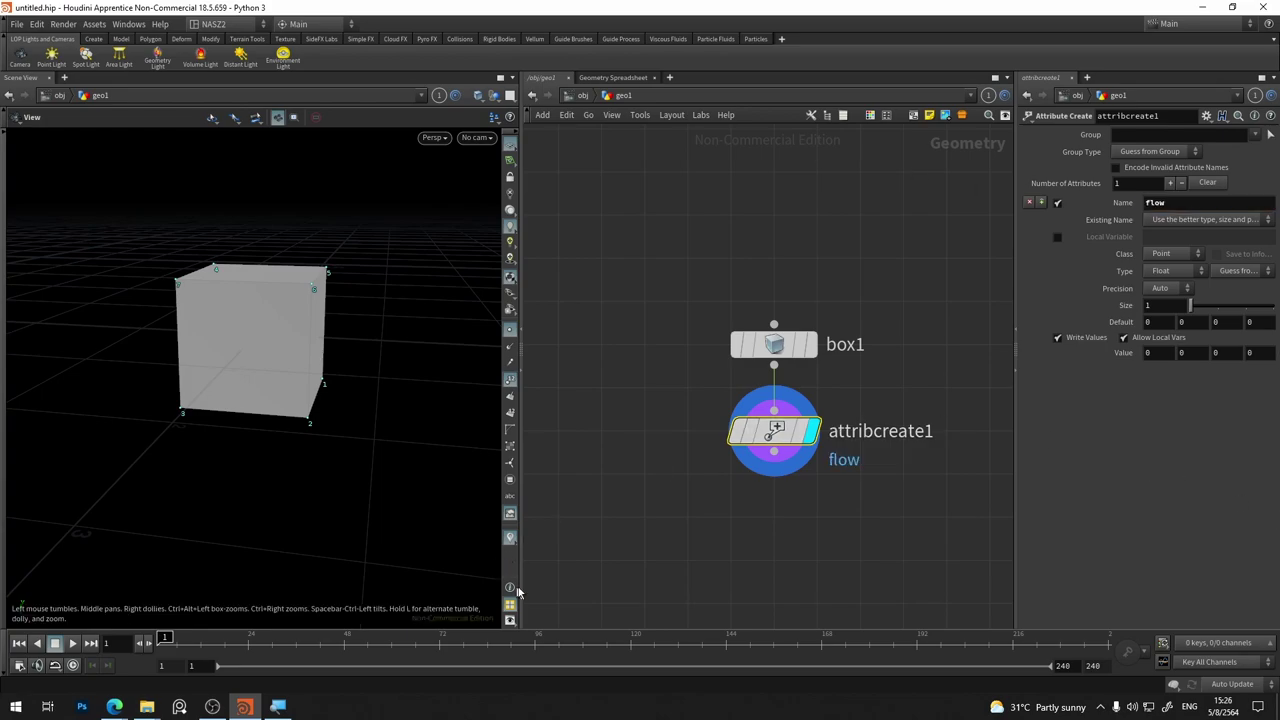
middle_click(758, 439)
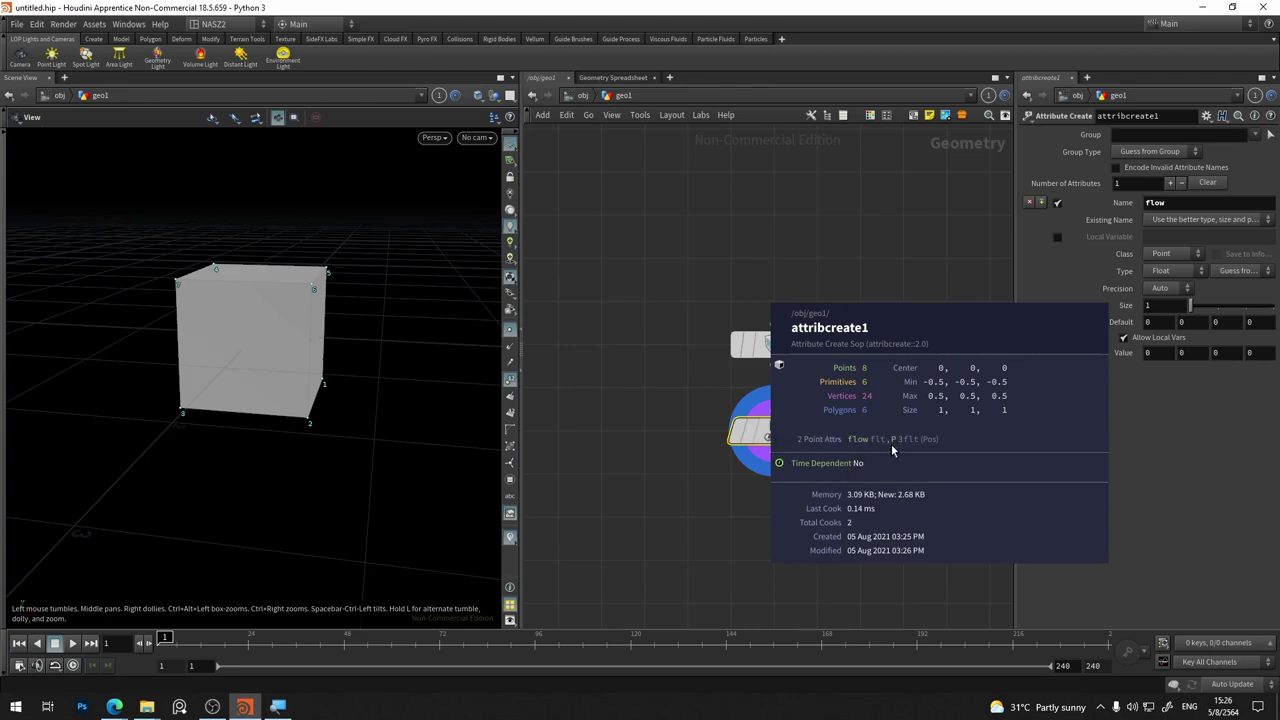
middle_drag(856, 450, 892, 448)
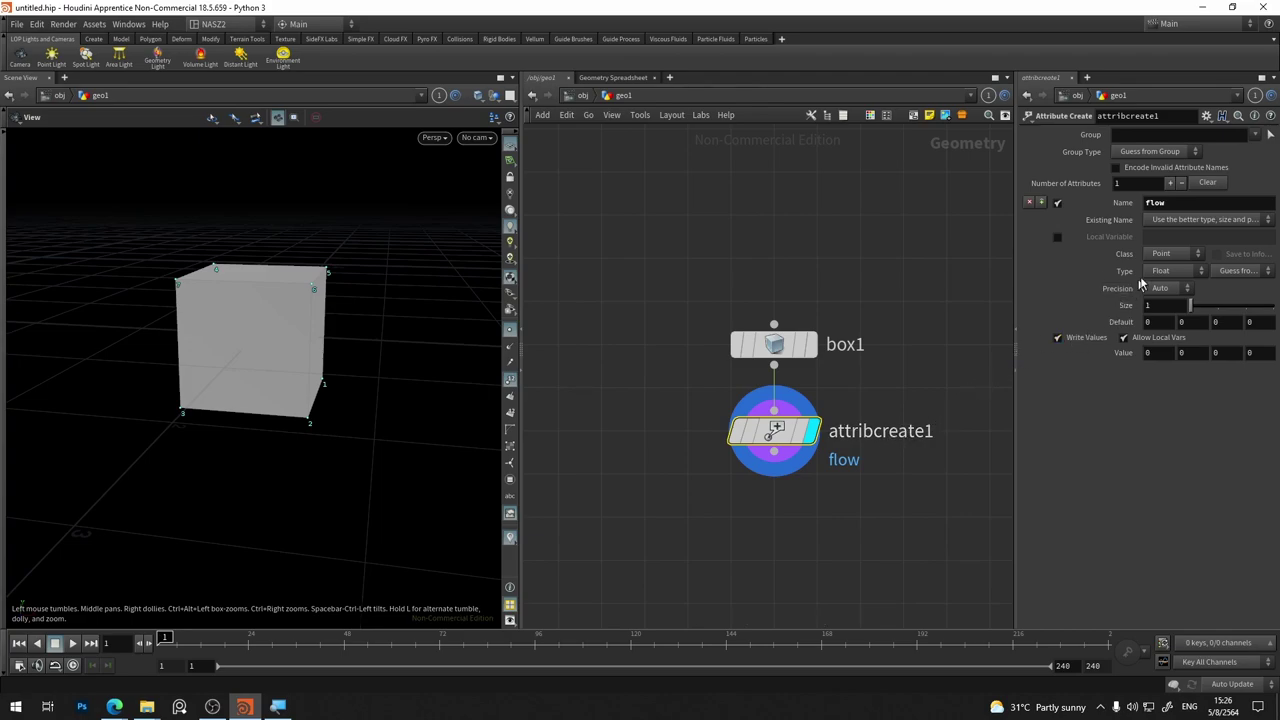
click(1178, 256)
click(1182, 255)
click(1178, 272)
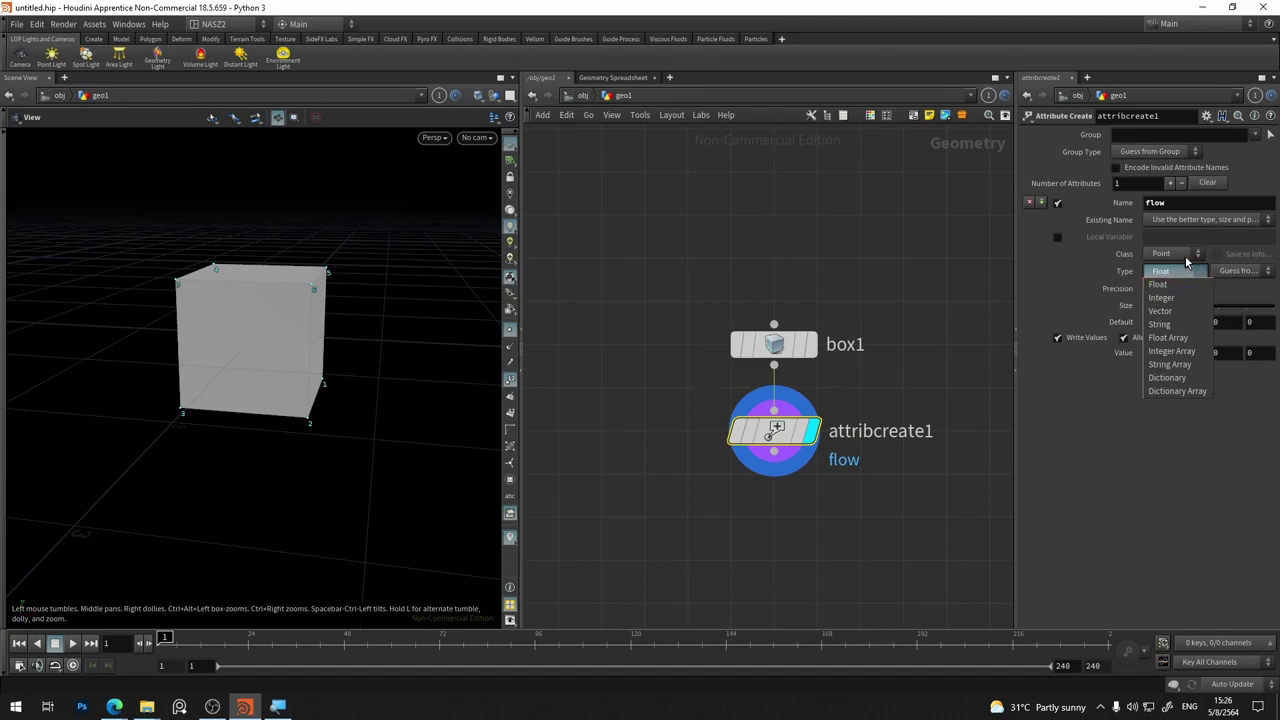
click(1188, 258)
click(1187, 256)
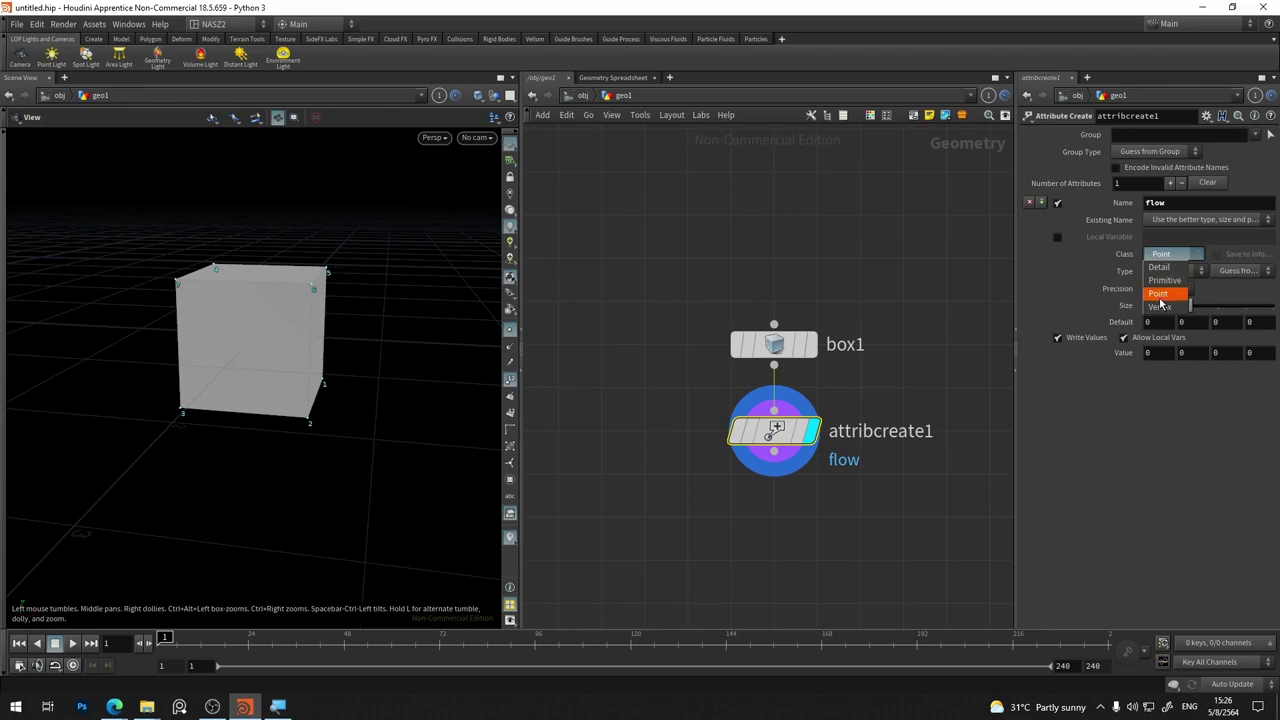
click(1153, 413)
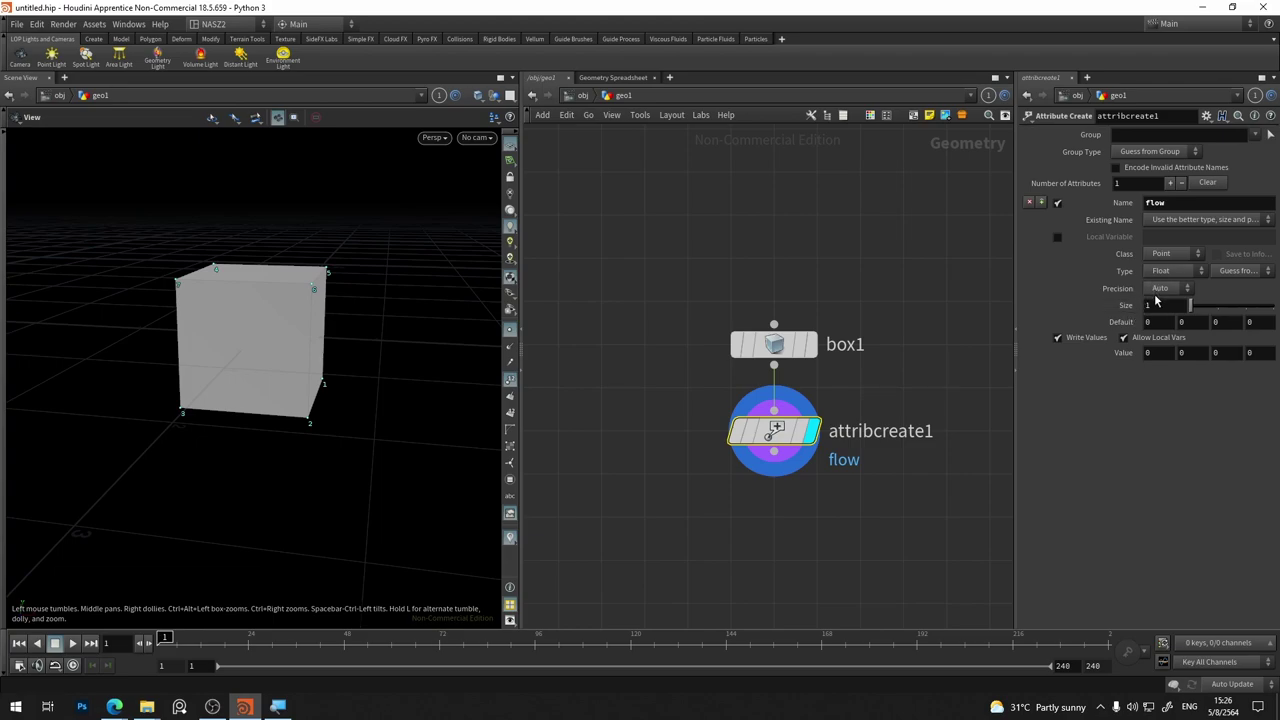
click(1160, 289)
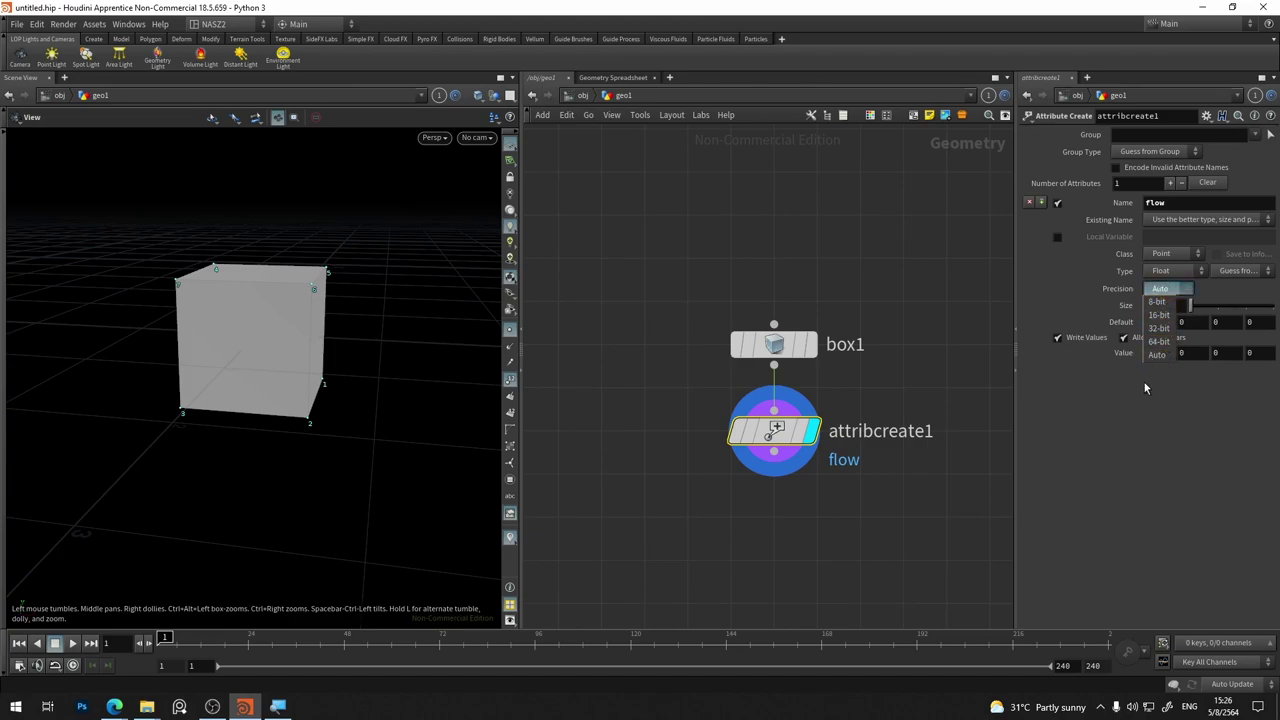
click(1181, 444)
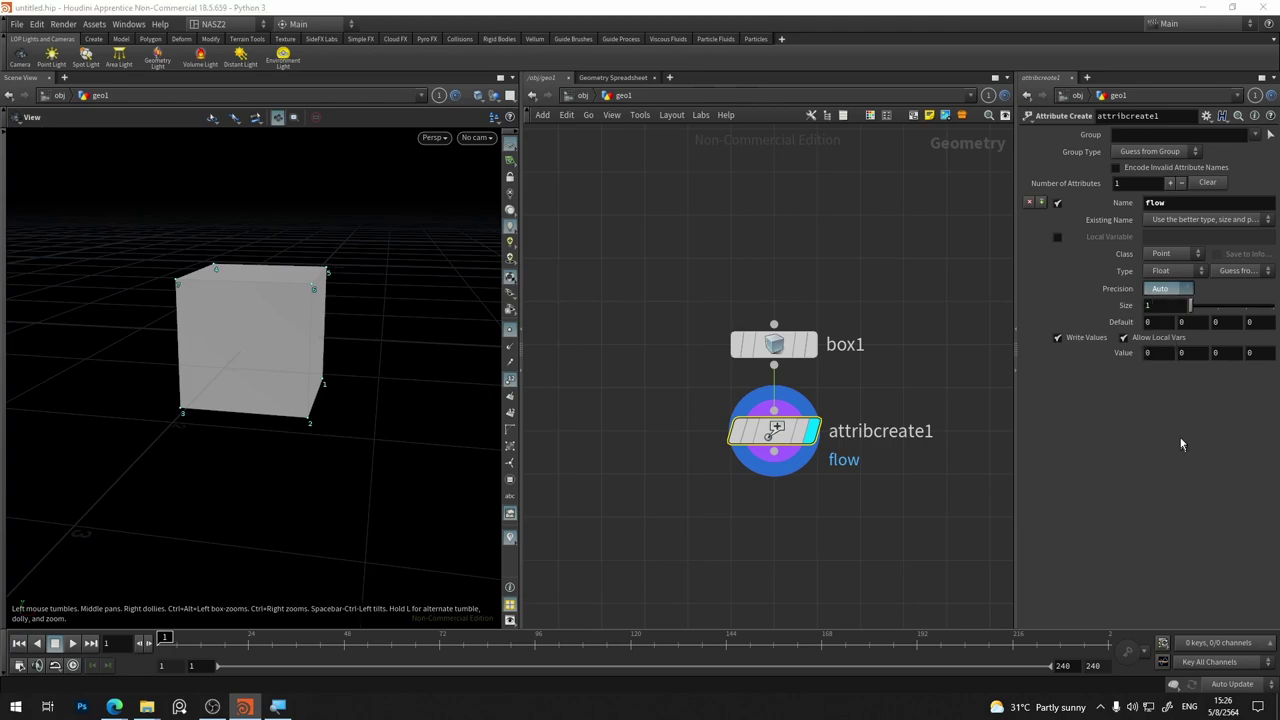
click(1187, 276)
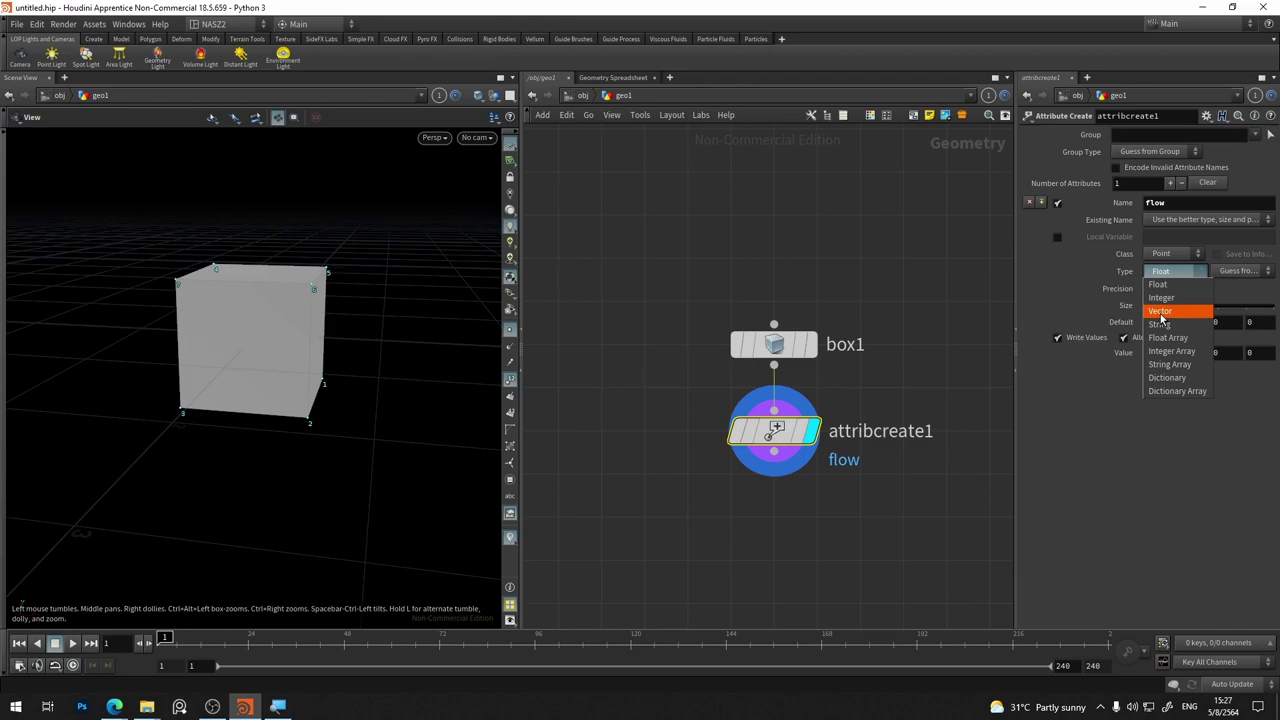
Keep flow as Float, set its class to Primitive, and confirm in attribcreate1's info panel
click(760, 496)
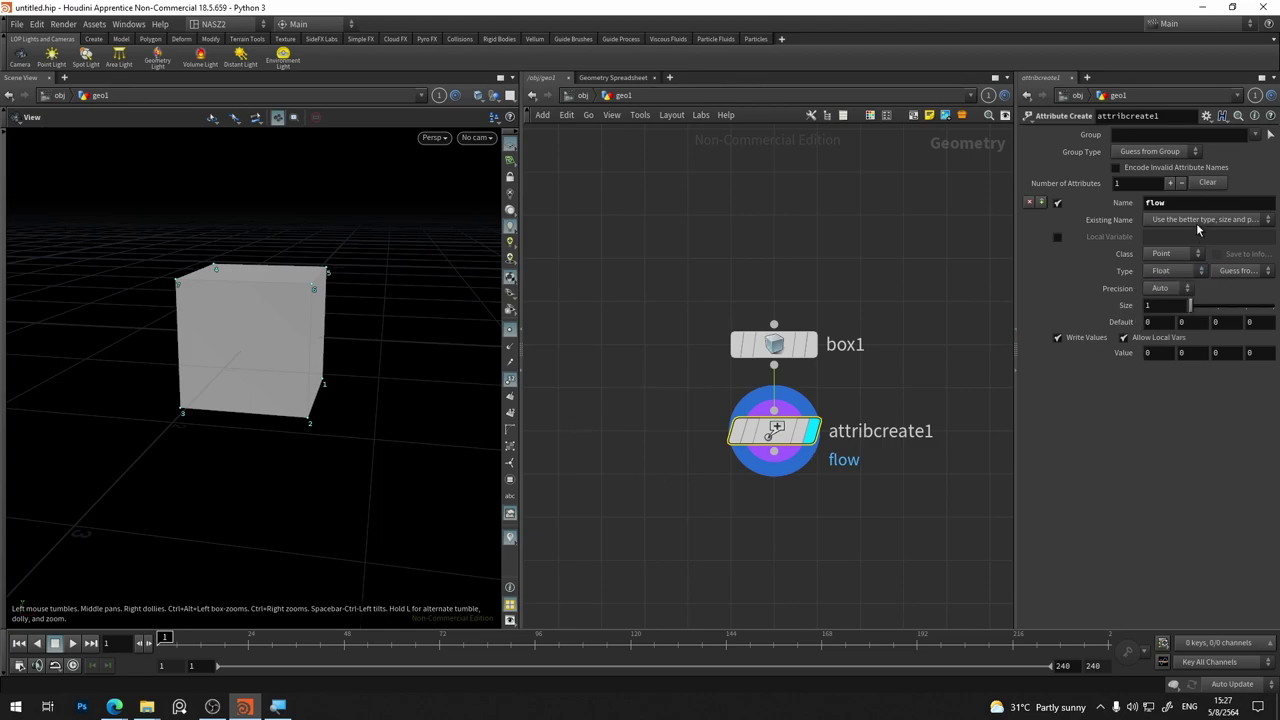
click(1180, 257)
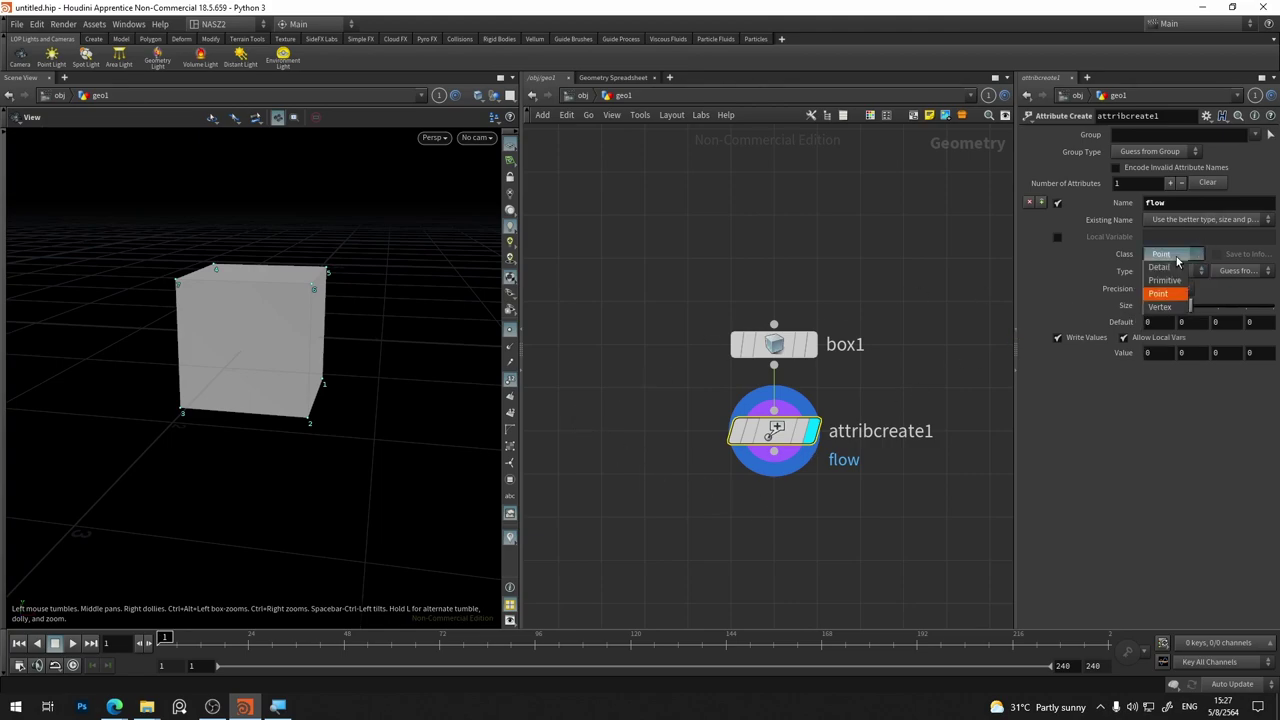
click(1166, 281)
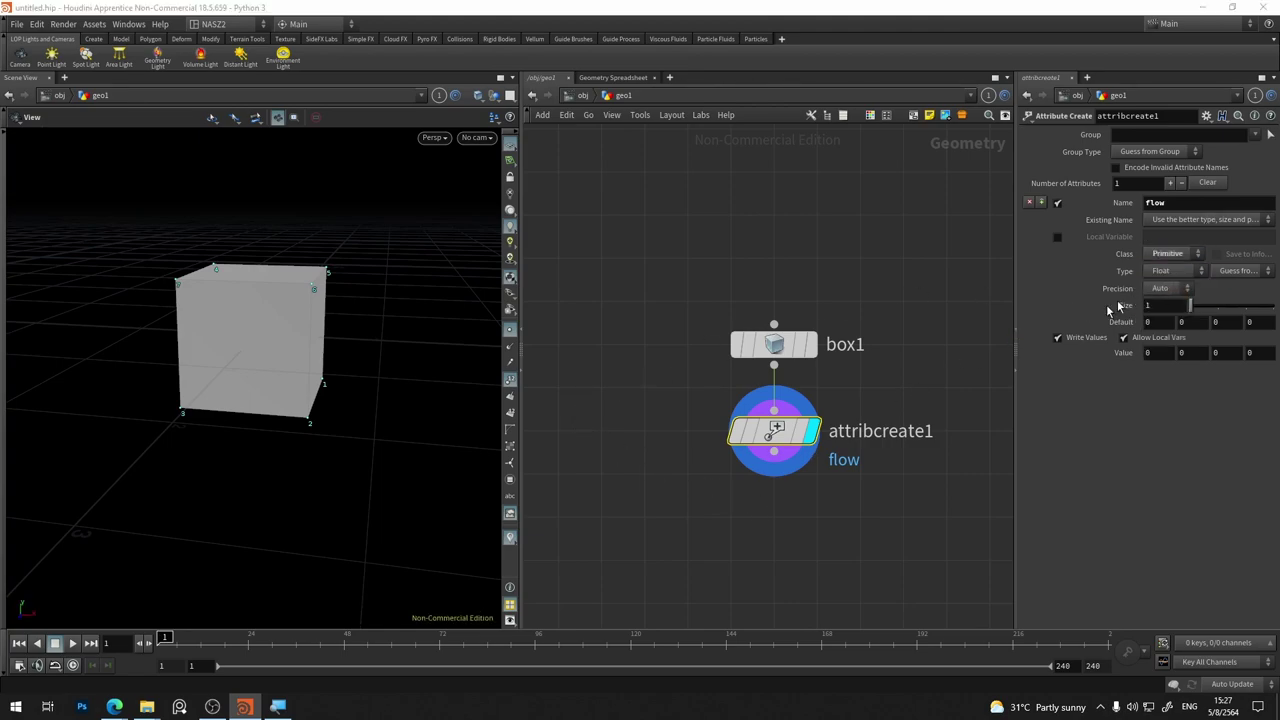
middle_click(788, 436)
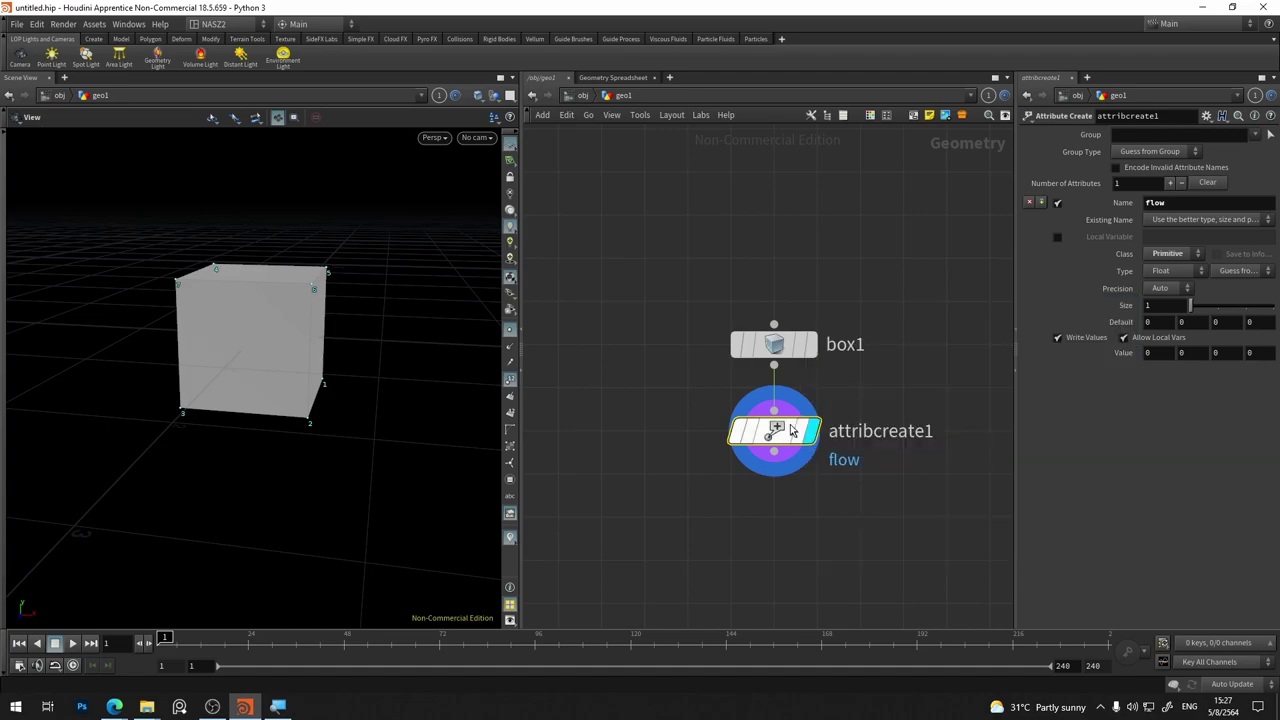
middle_click(792, 433)
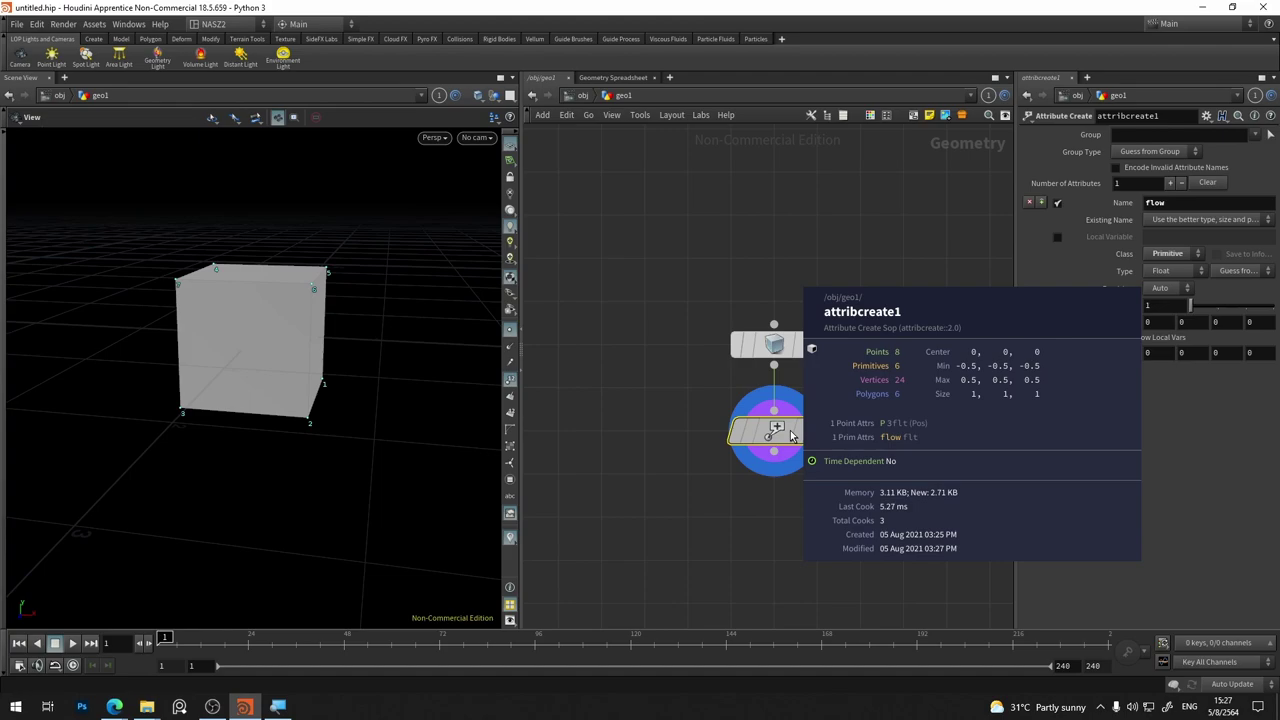
middle_click(791, 435)
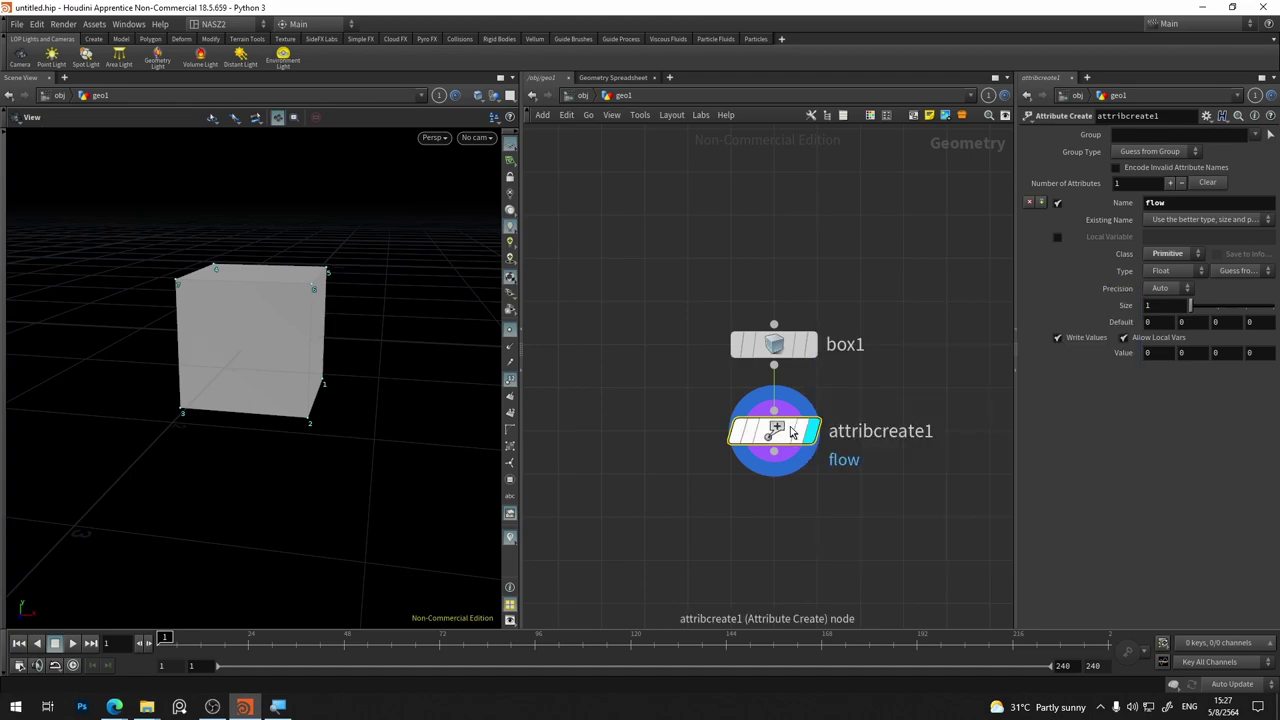
key(h)
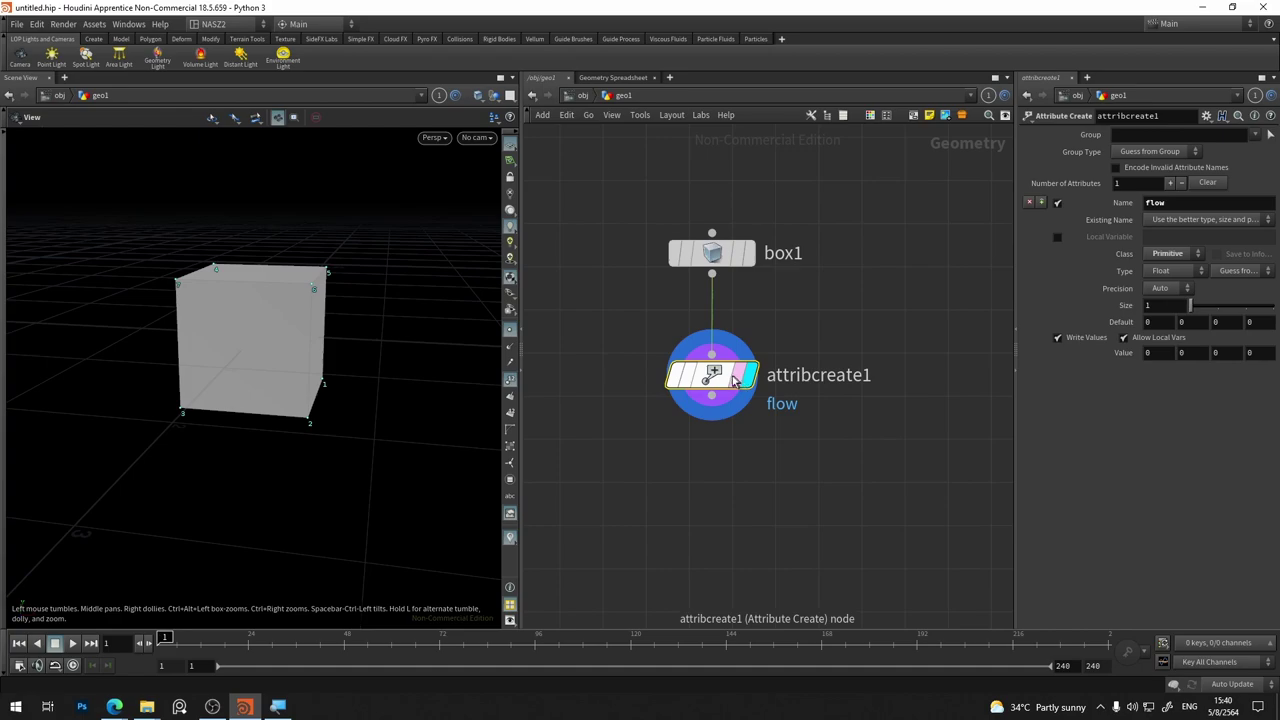
Show primitive attributes in the Geometry Spreadsheet and set flow's value to 1
click(622, 78)
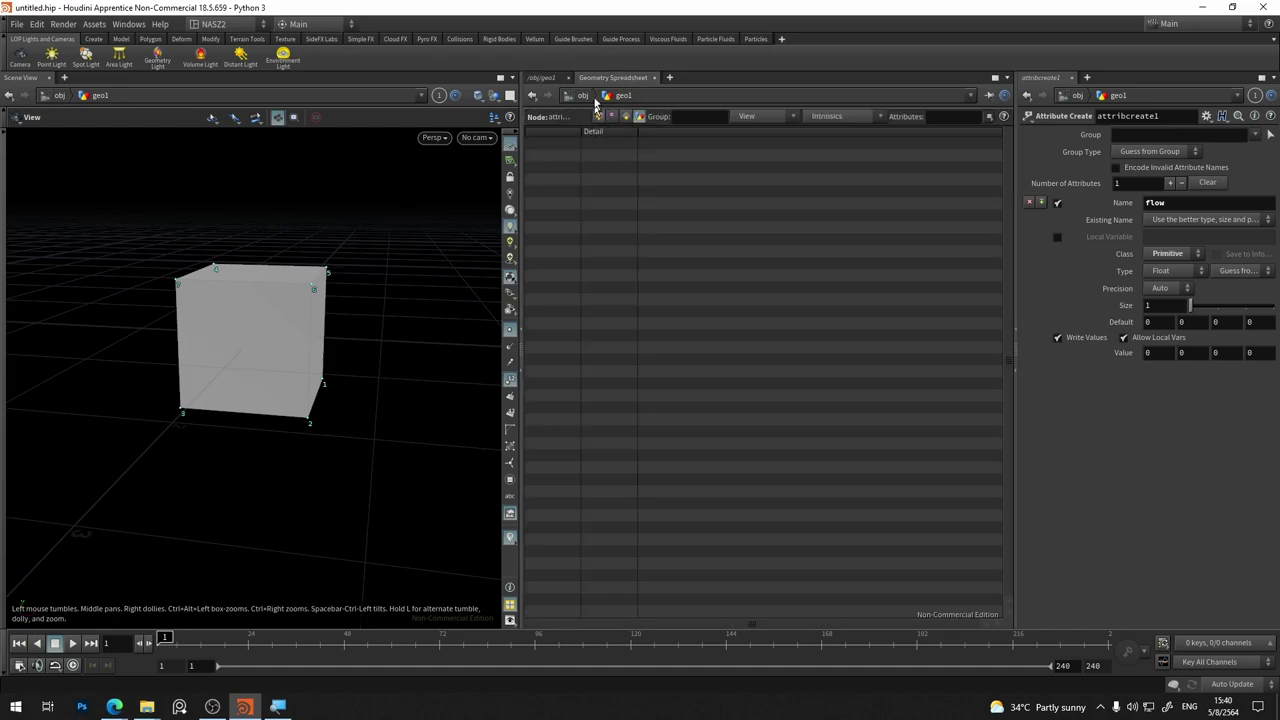
click(626, 116)
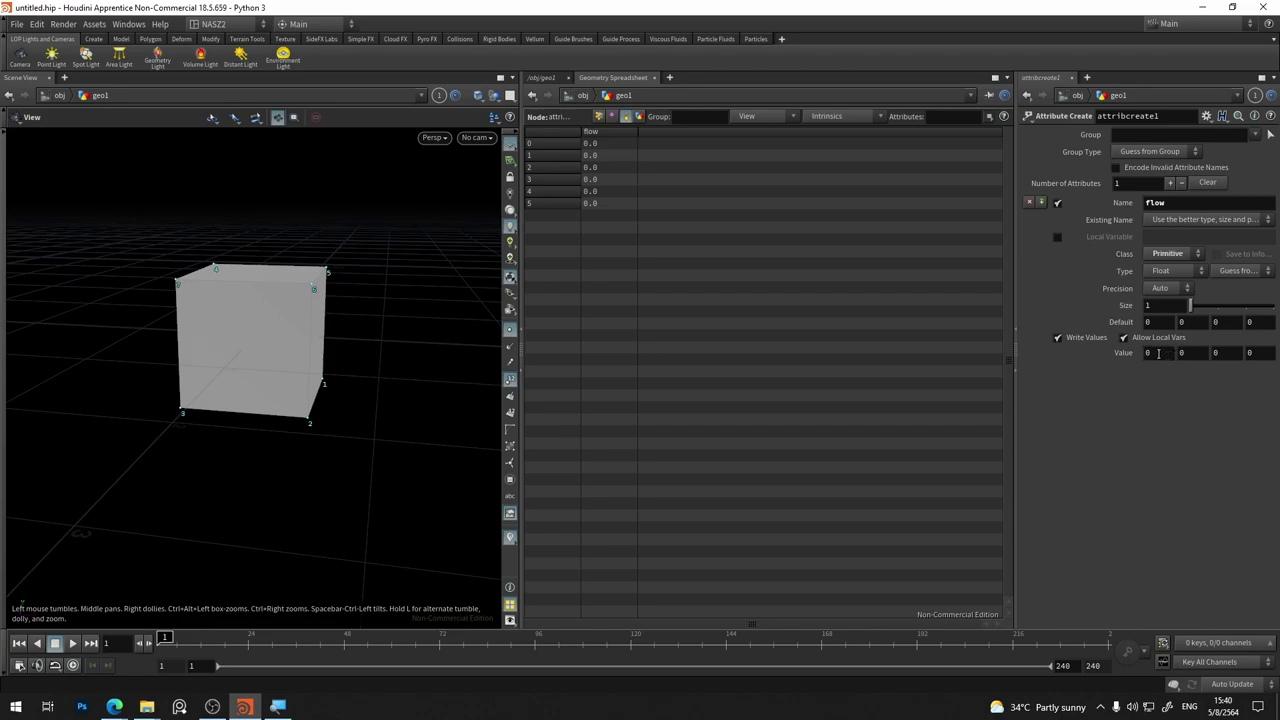
click(1159, 355)
click(1164, 355)
double_click(1148, 353)
text(1)
key(Return)
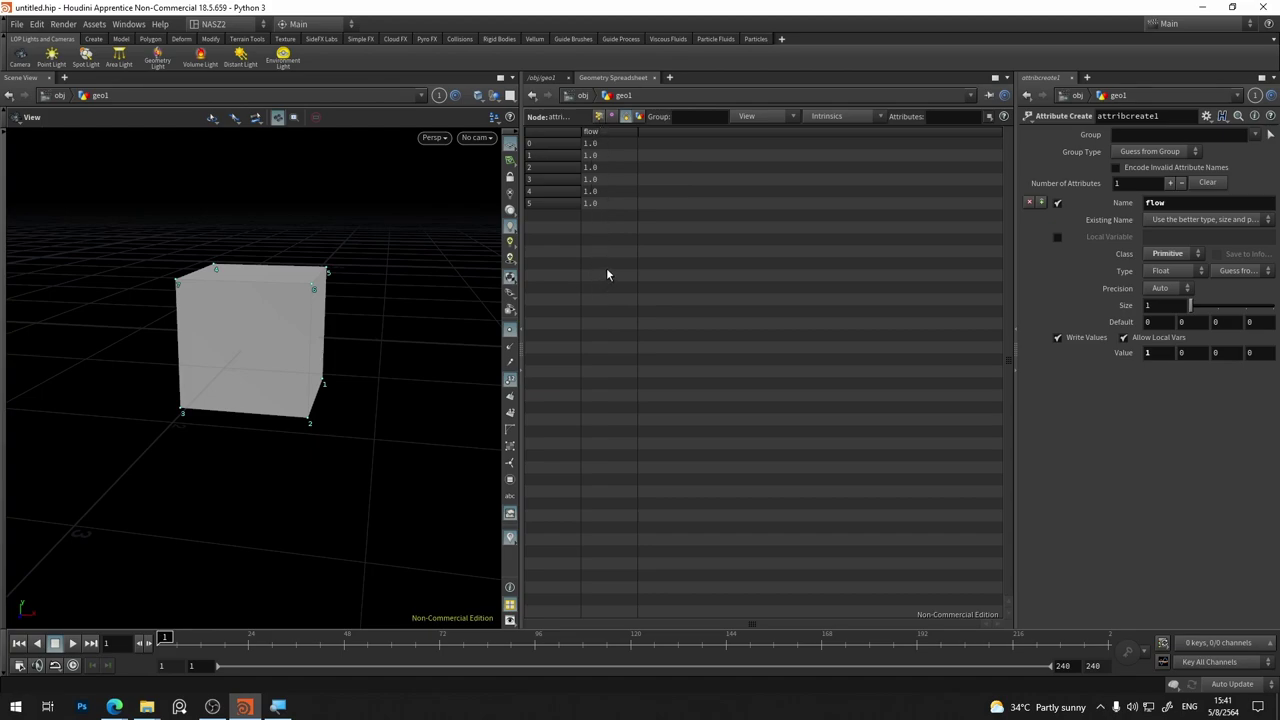
Change the flow attribute's type from Float to Integer
click(1184, 353)
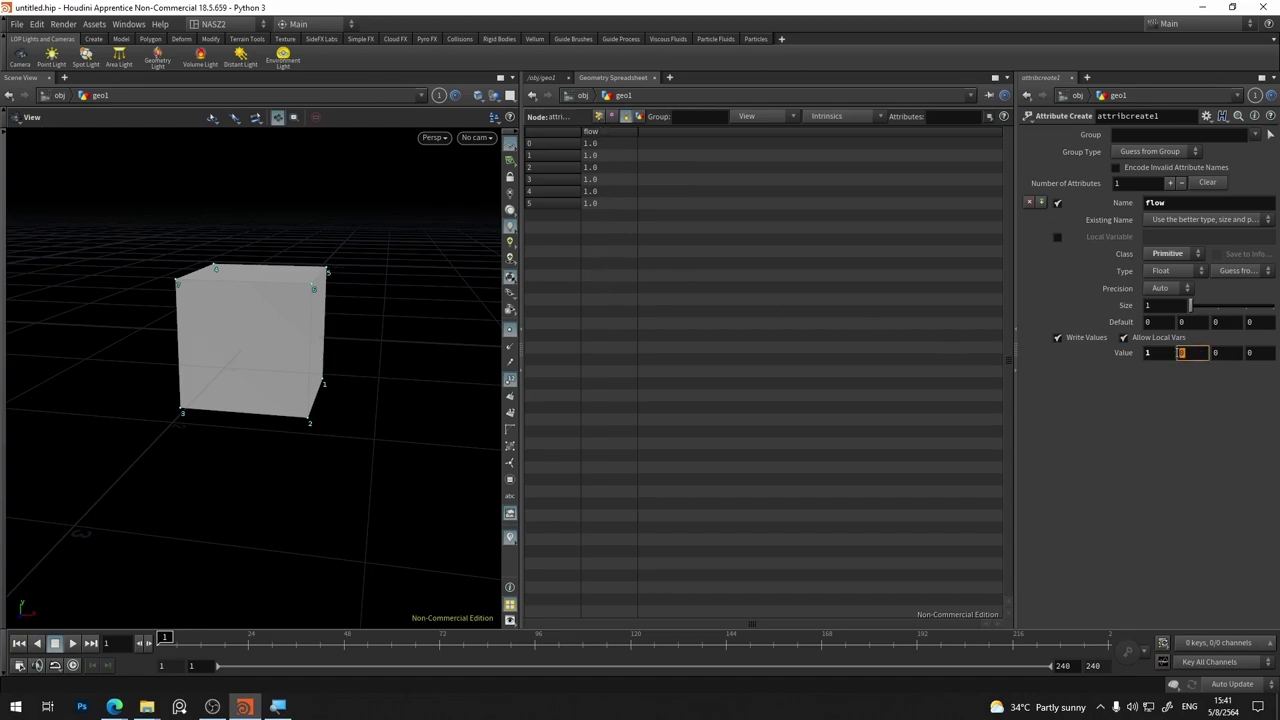
click(1161, 272)
click(1171, 301)
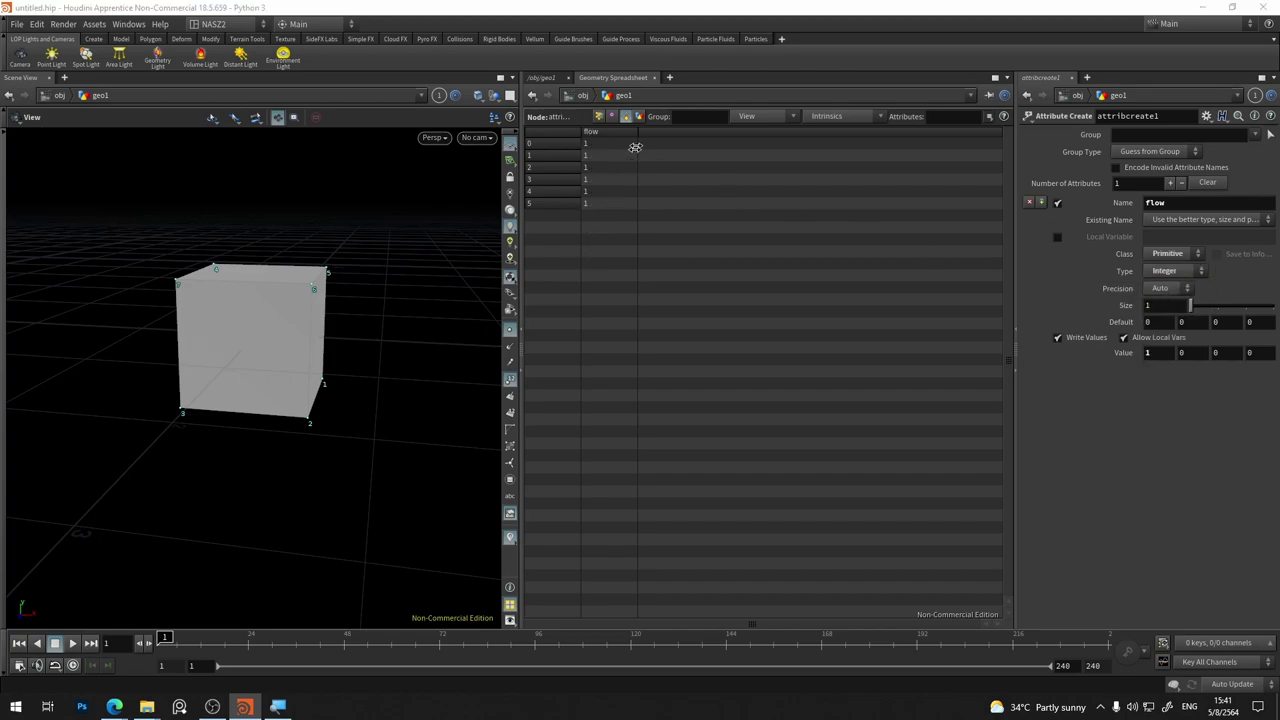
click(1181, 275)
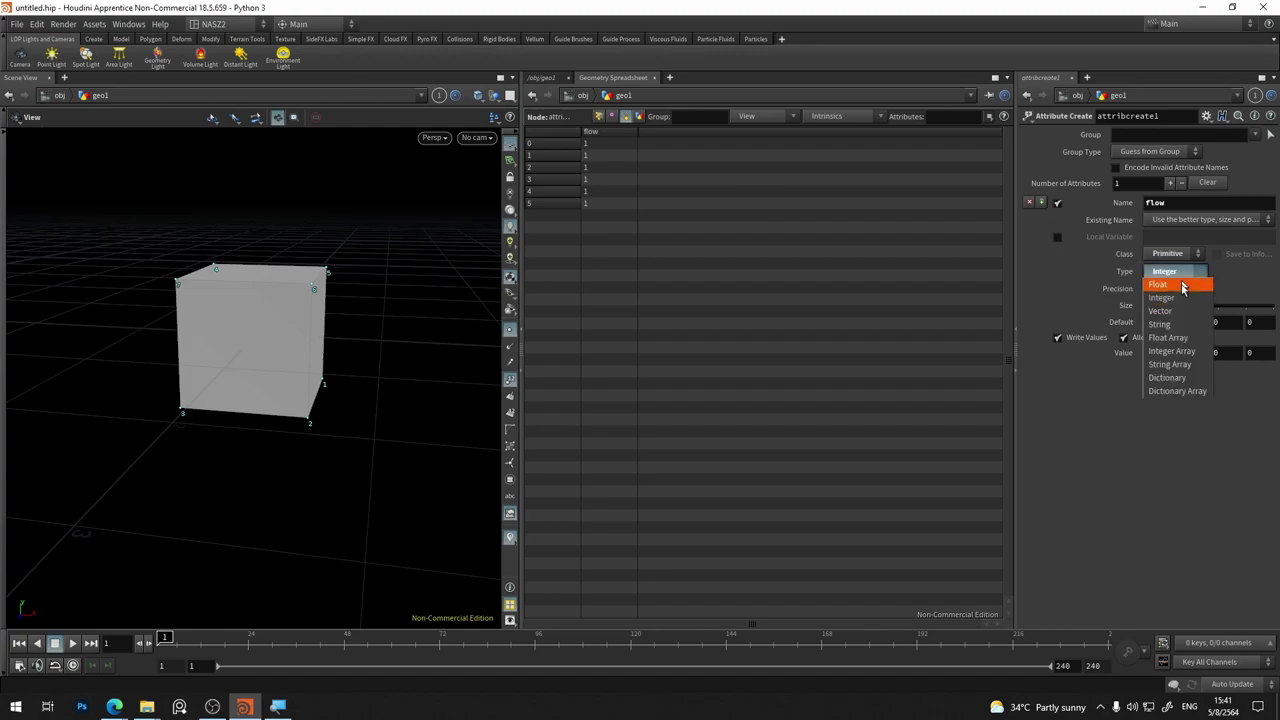
Make the attribute a Vector with value (0, 1, 0)
click(1184, 312)
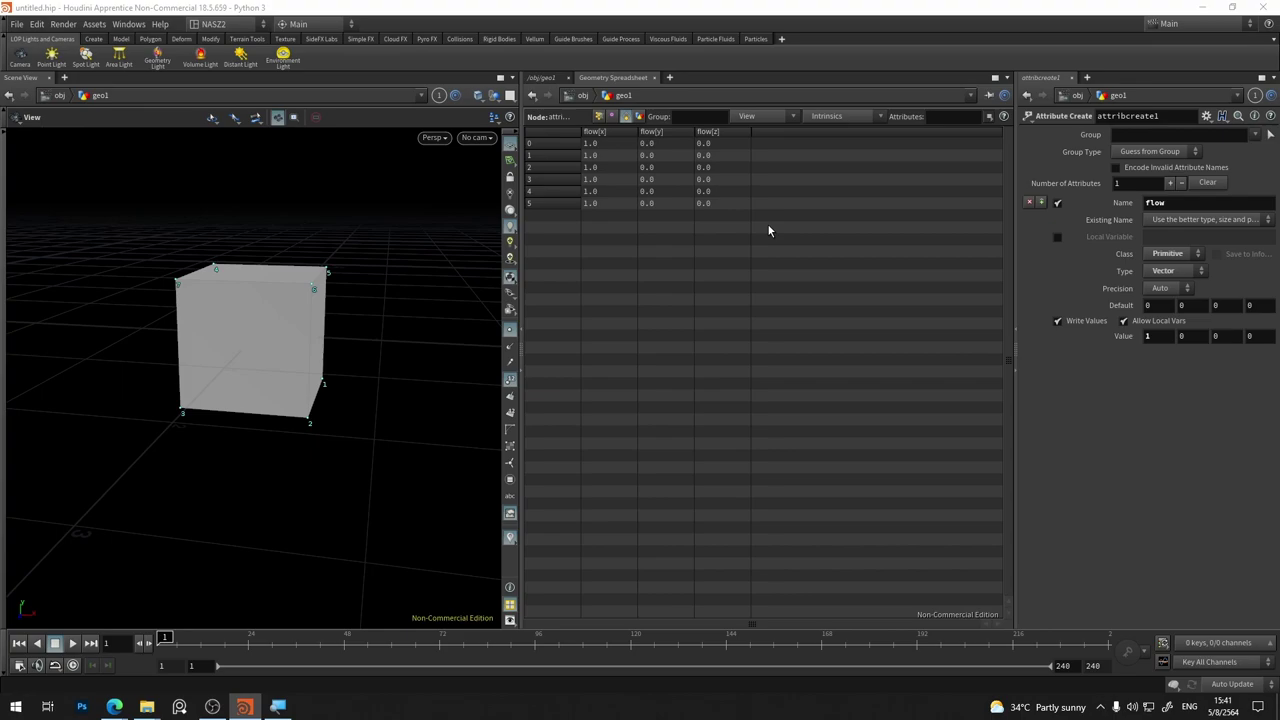
double_click(1160, 336)
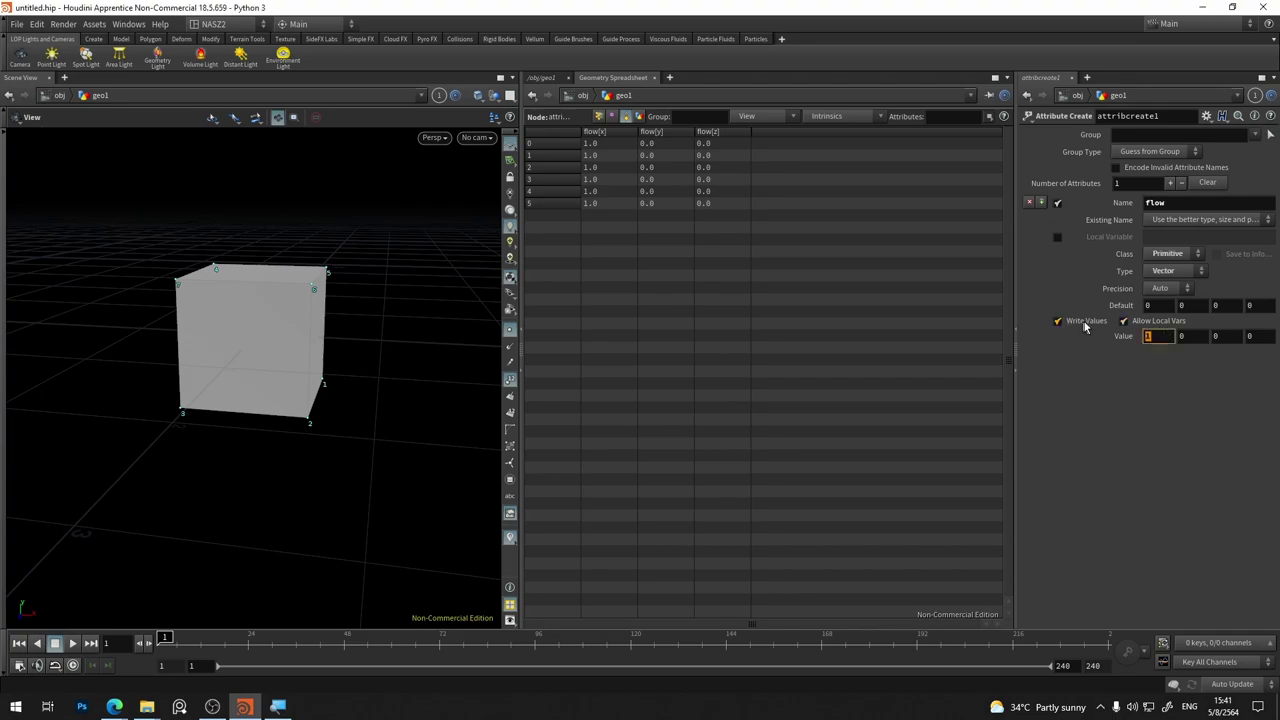
text(0)
key(Return)
text(1)
key(Return)
Rename the attribute to yscale and return to the /obj/geo1 network view
key(Tab)
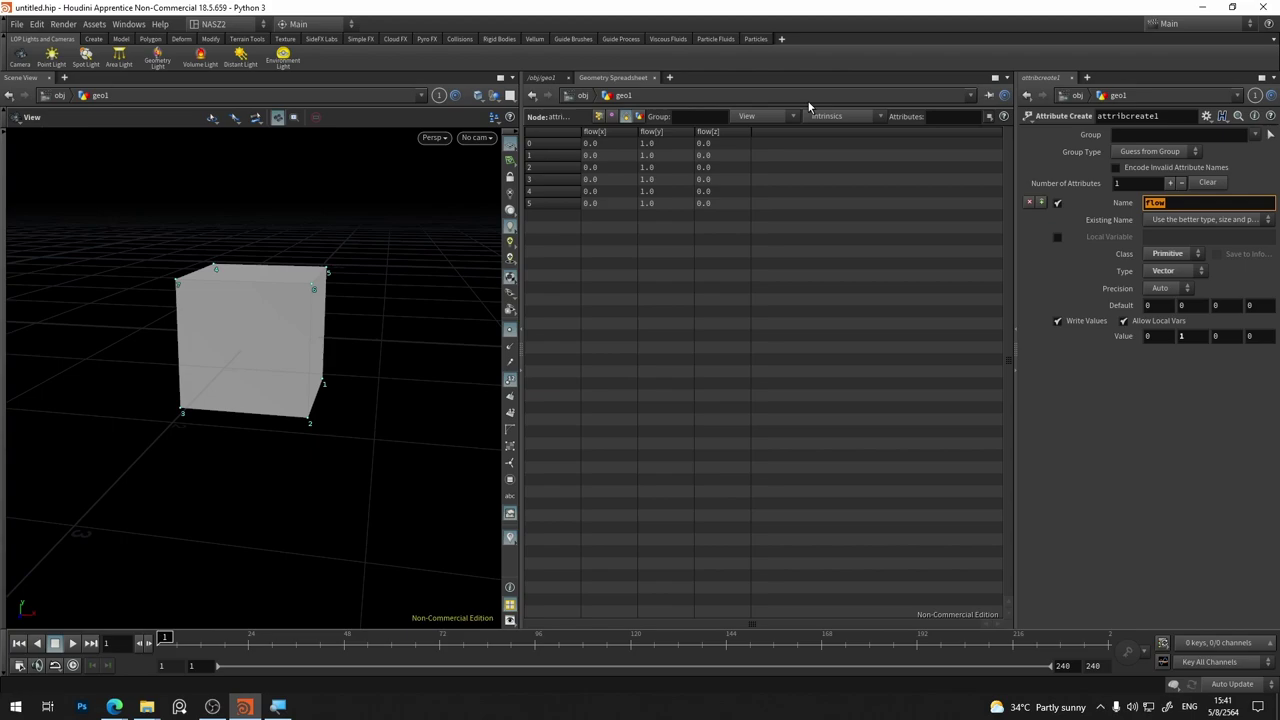
text(ys)
text(cale)
key(Return)
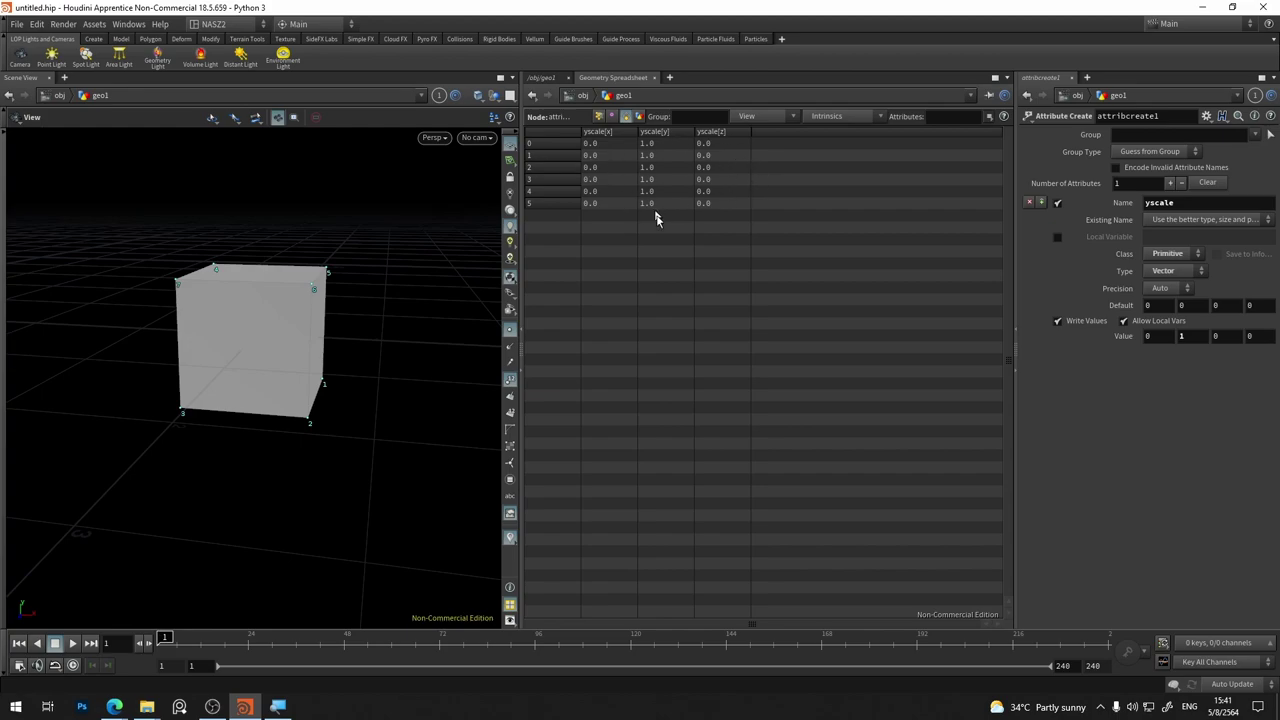
click(545, 78)
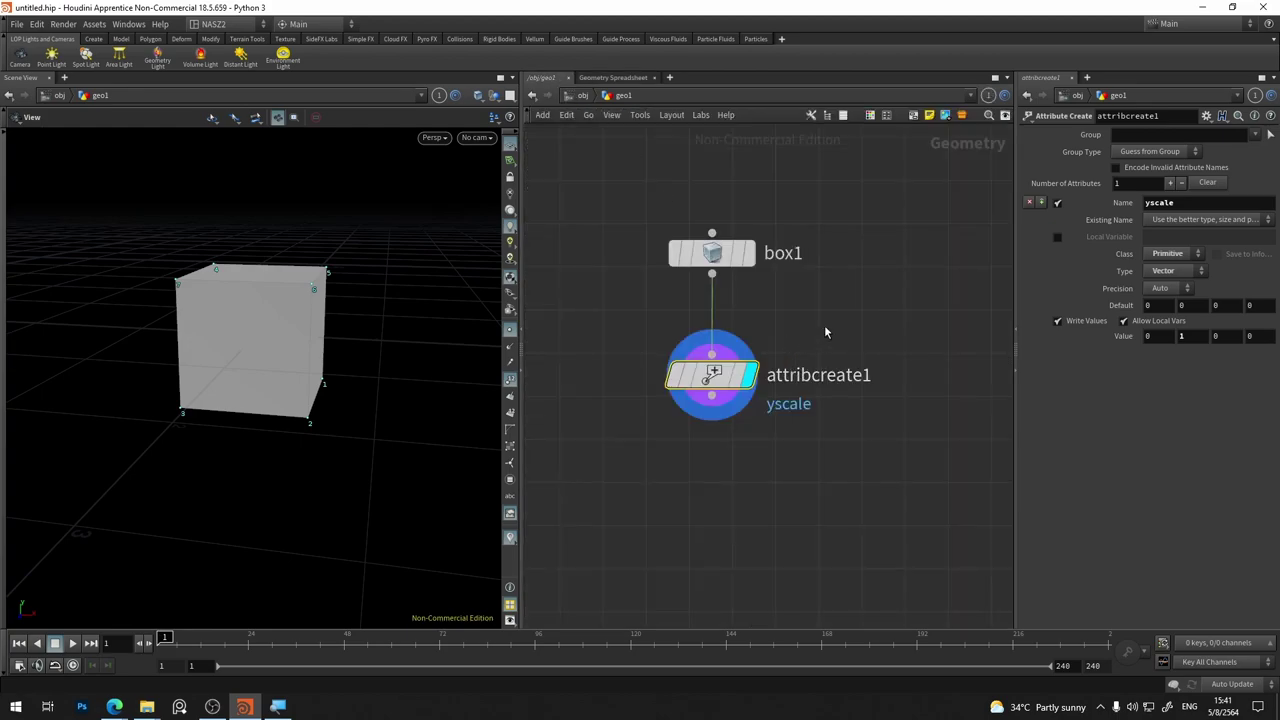
Add a Grid node, grid1, via the Tab menu ('grid') beside box1 and attribcreate1
middle_drag(825, 332, 830, 204)
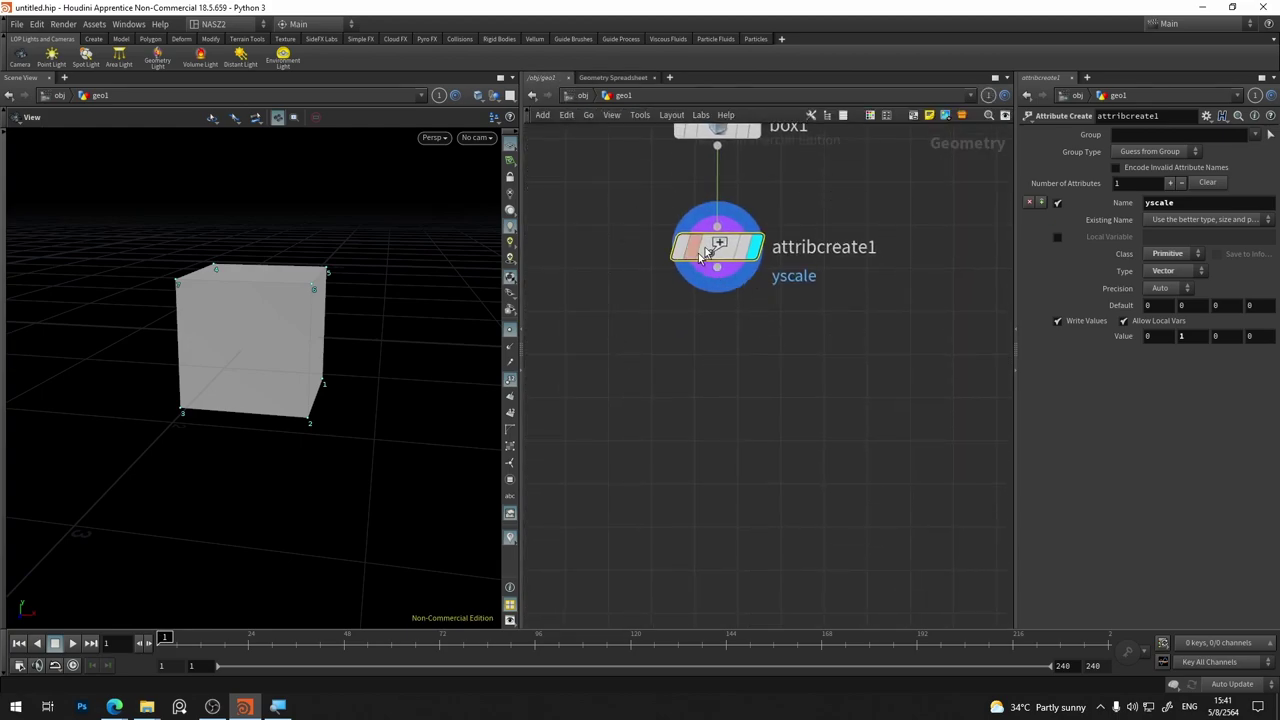
middle_drag(837, 391, 682, 524)
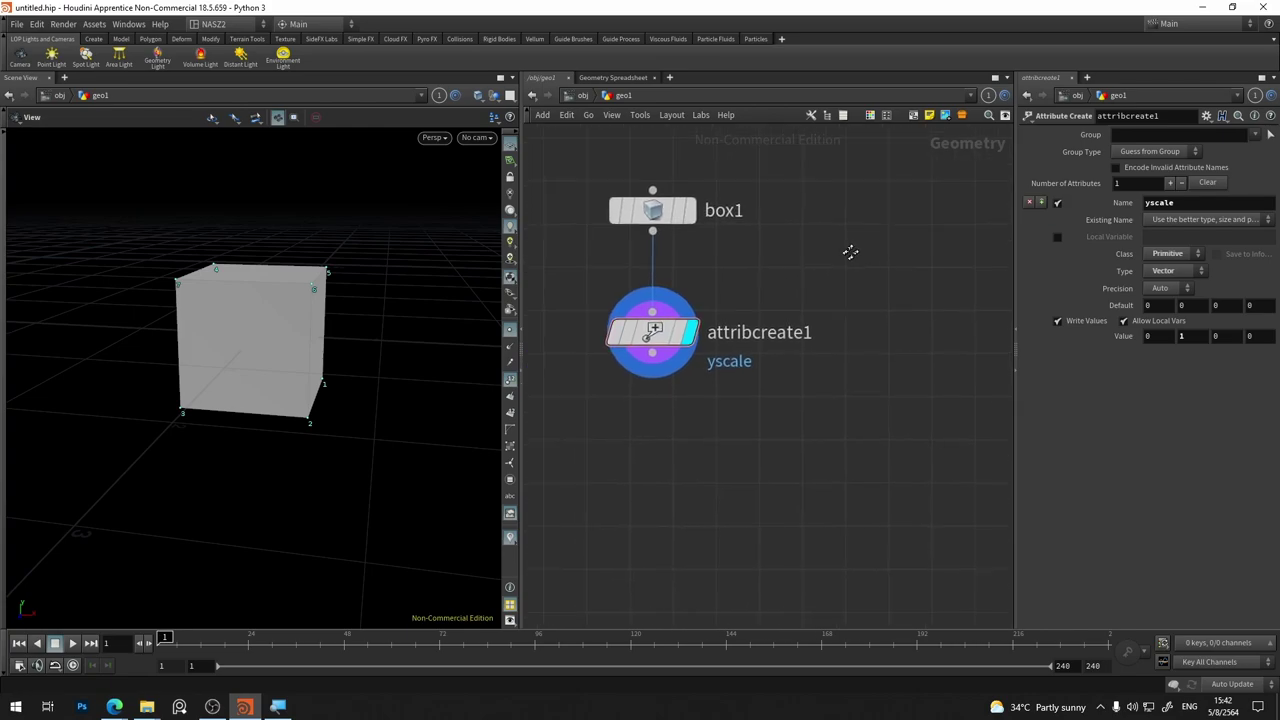
mouse_move(535, 410)
middle_down()
mouse_move(642, 354)
mouse_move(508, 417)
middle_up()
key(Tab)
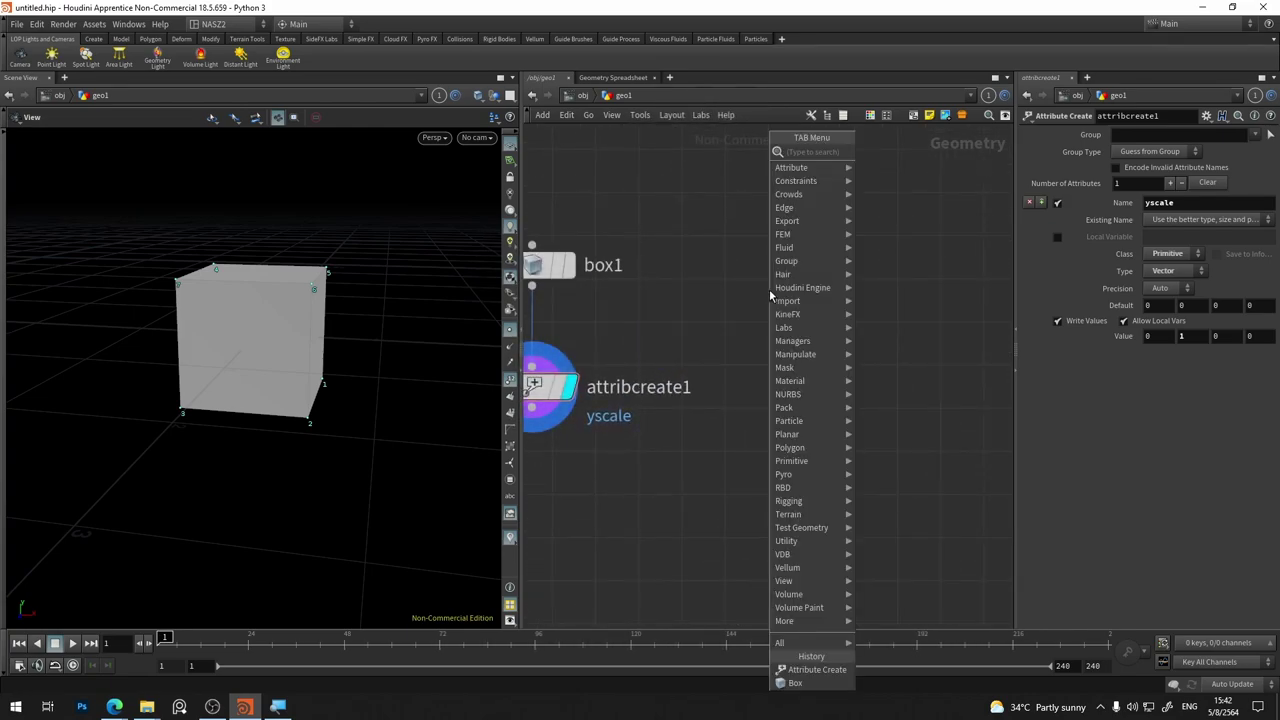
text(grid)
key(Return)
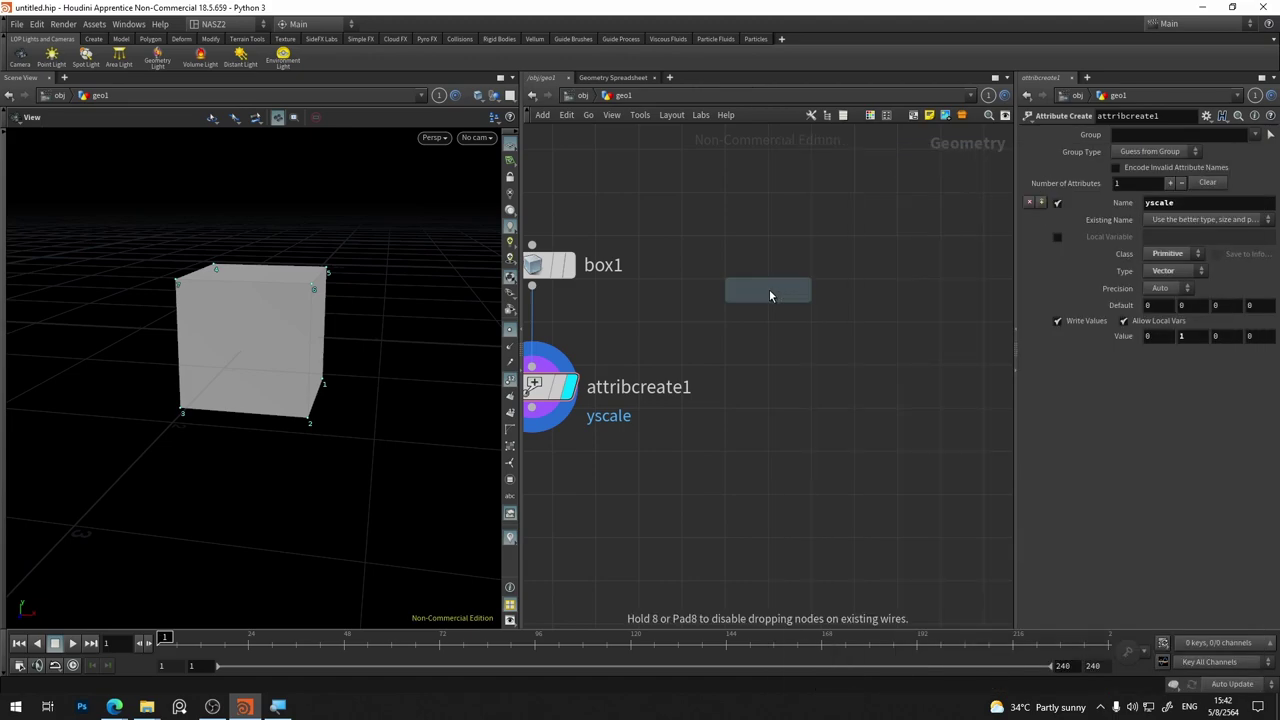
click(838, 295)
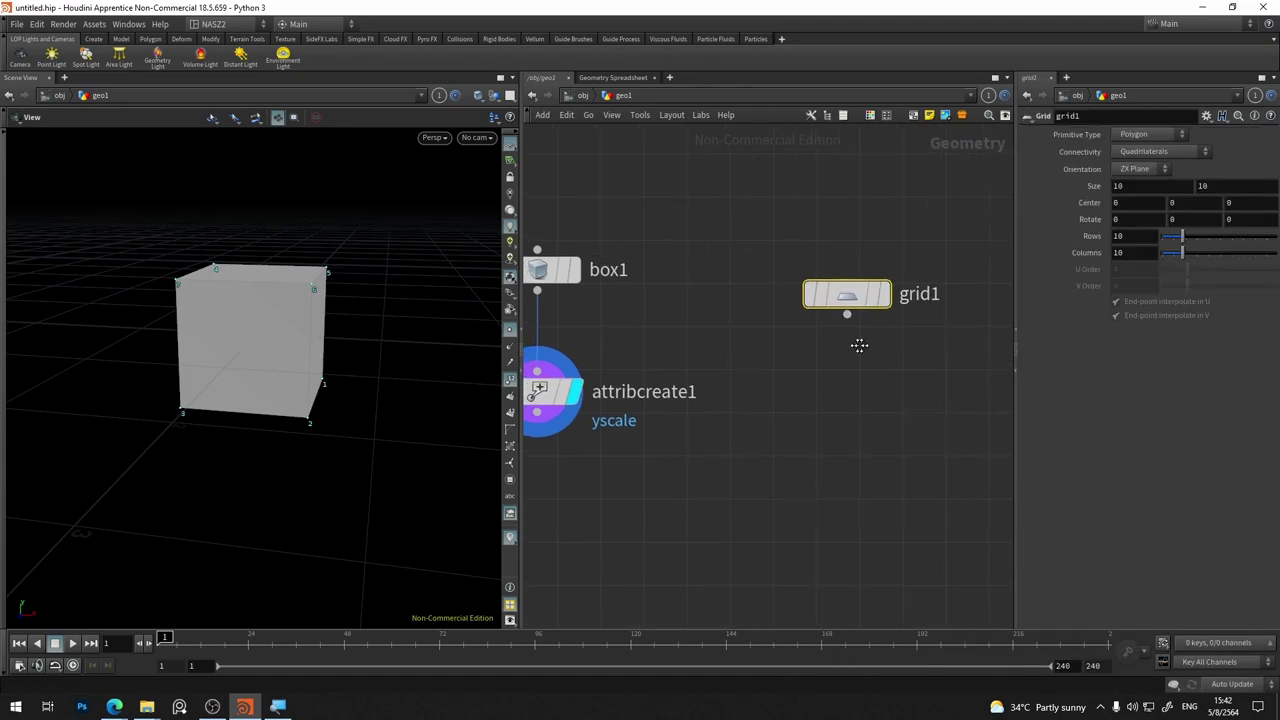
middle_drag(857, 346, 806, 331)
key(h)
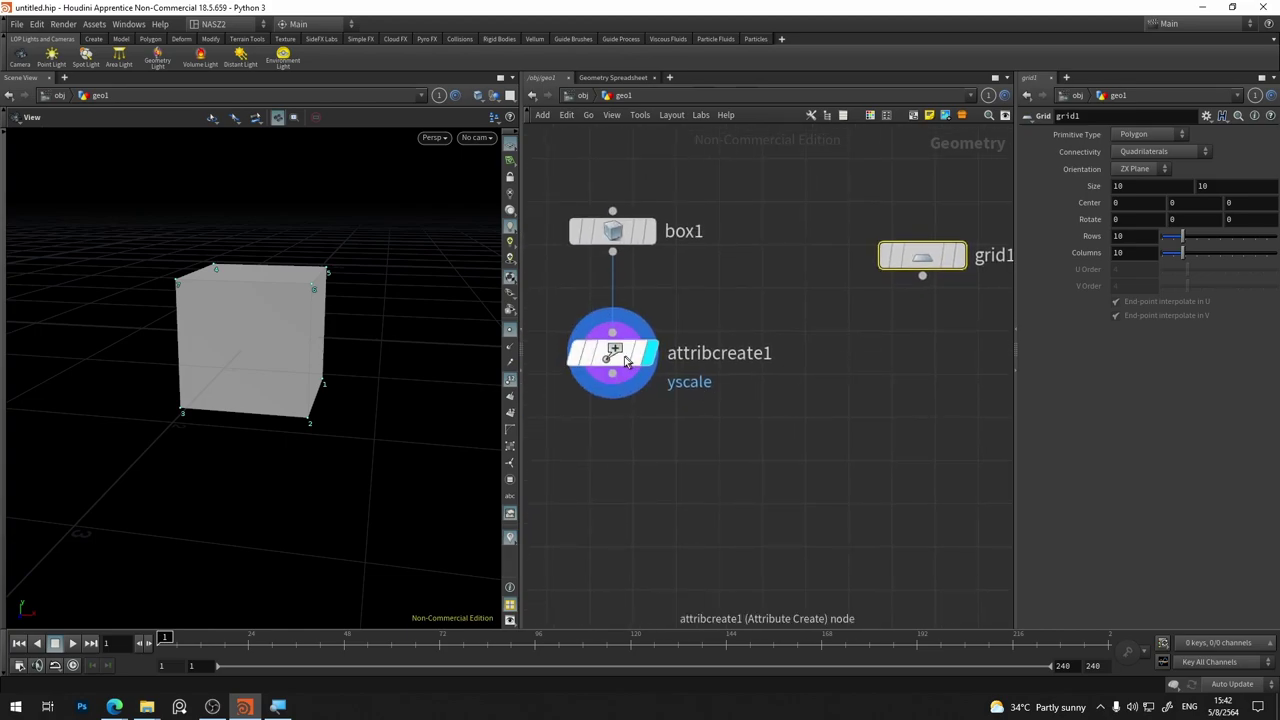
Select attribcreate1 to show its parameters, then bring up the add-node menu
click(612, 352)
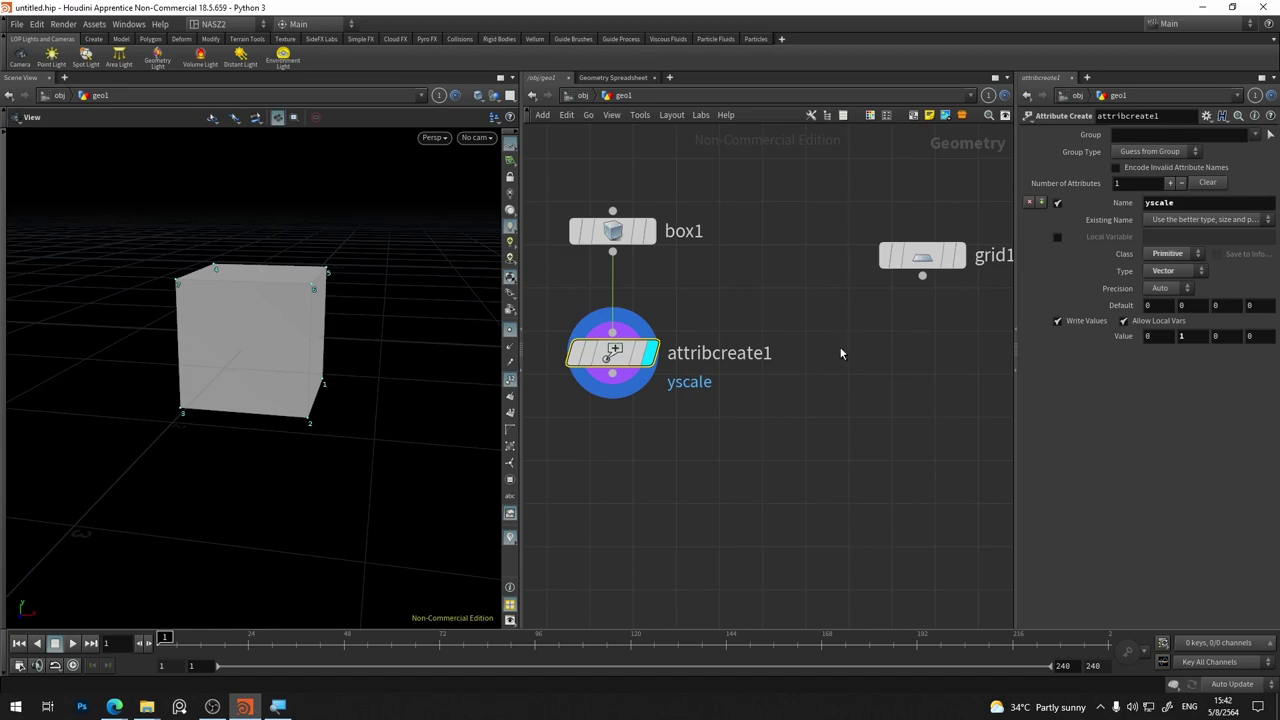
mouse_move(865, 345)
middle_down()
mouse_move(763, 229)
mouse_move(801, 293)
middle_up()
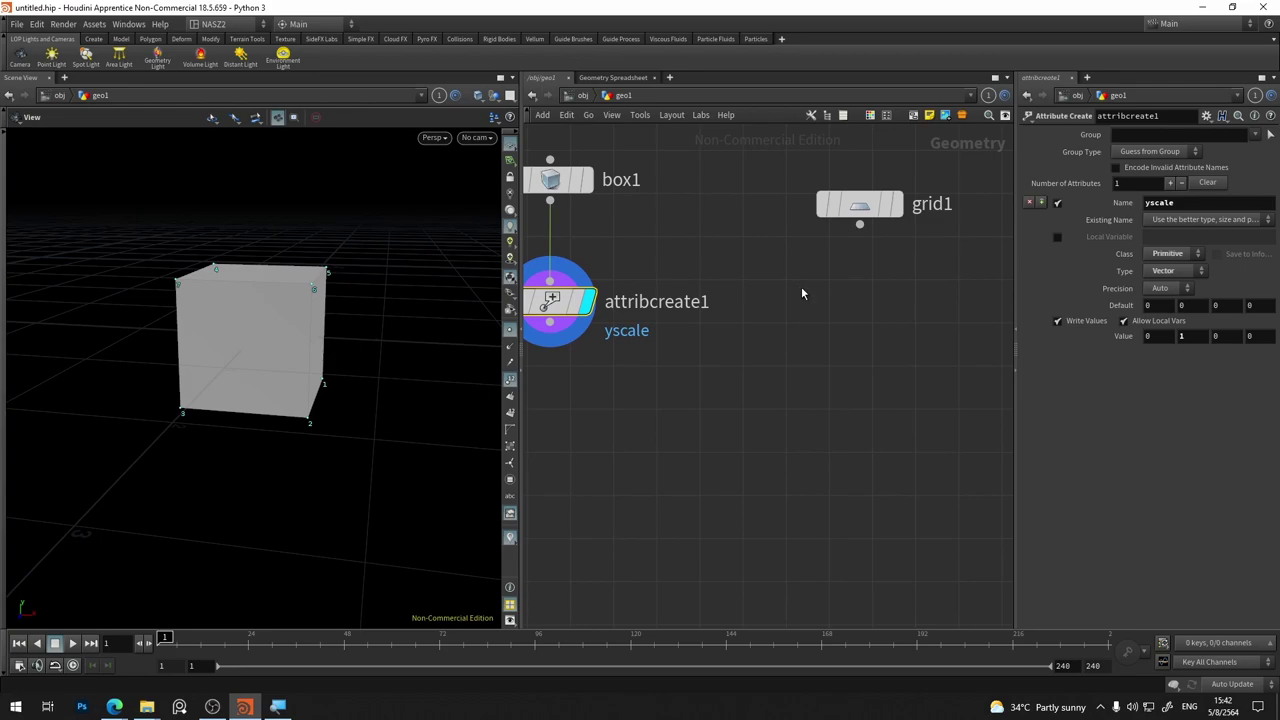
key(Tab)
Place an Attribute Randomize node, attribrandomize1, found by typing 'attr', below the chain
text(att)
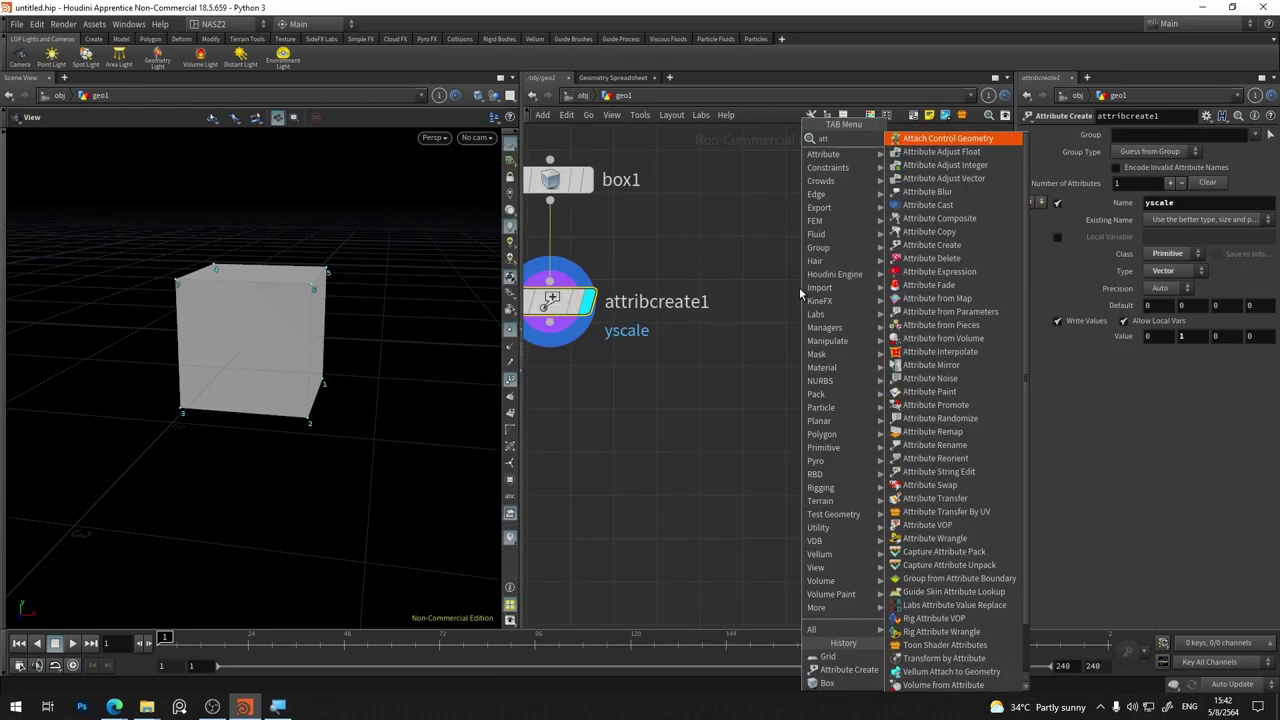
text(r)
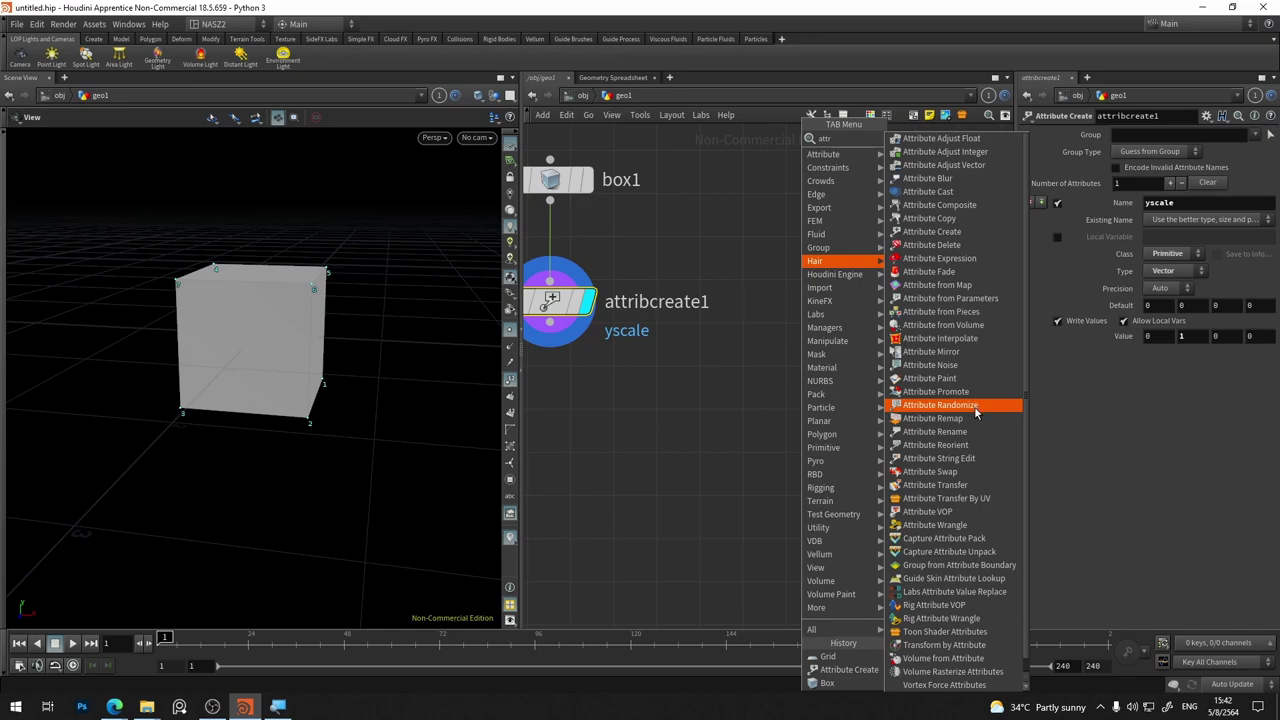
click(975, 406)
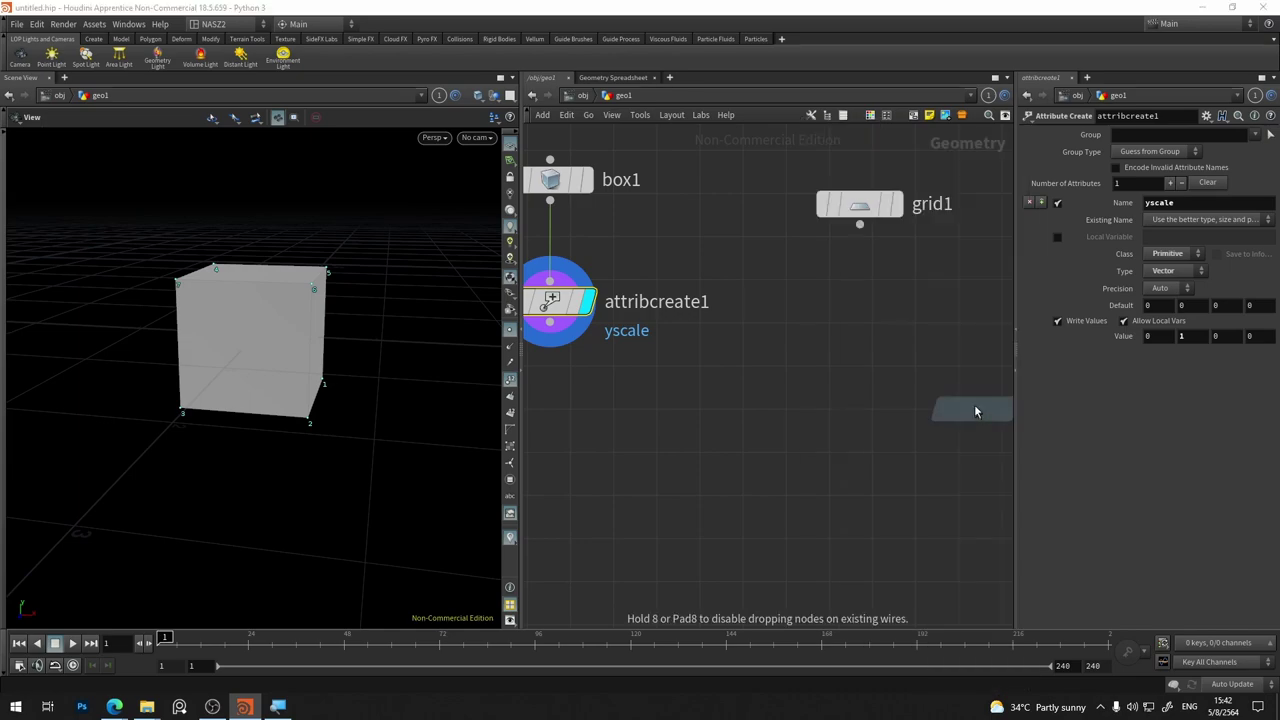
click(845, 393)
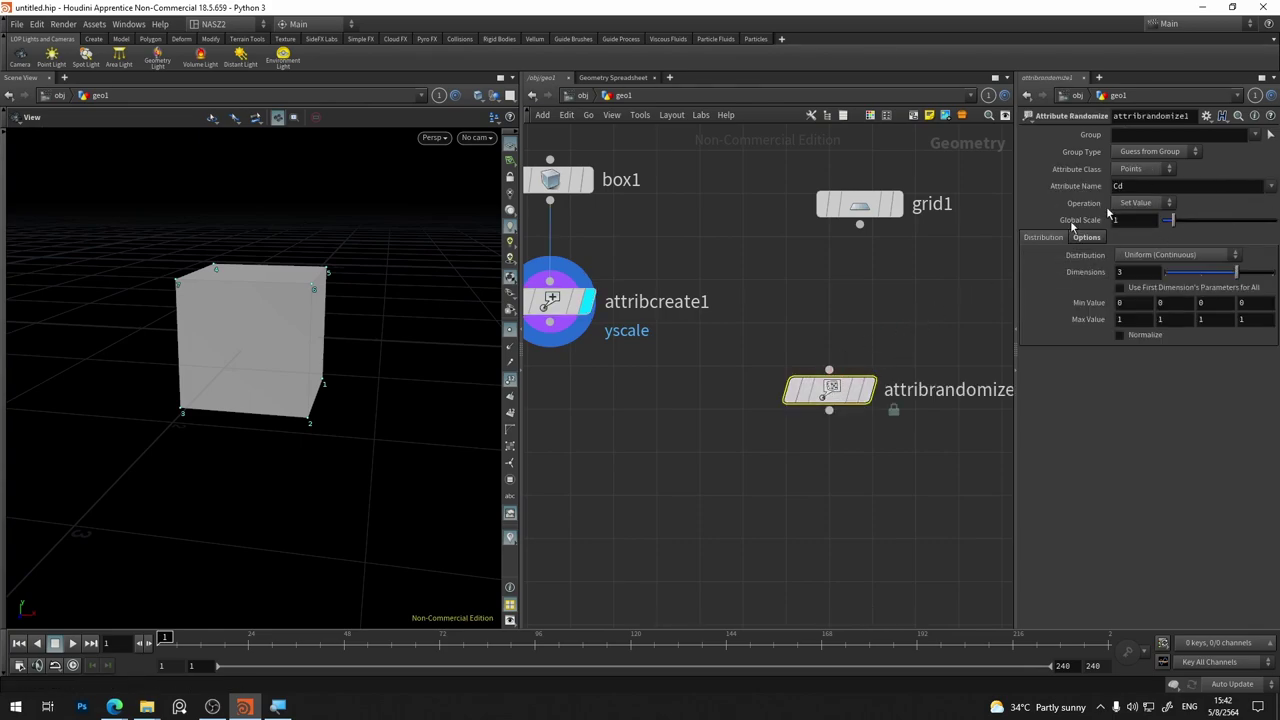
click(840, 390)
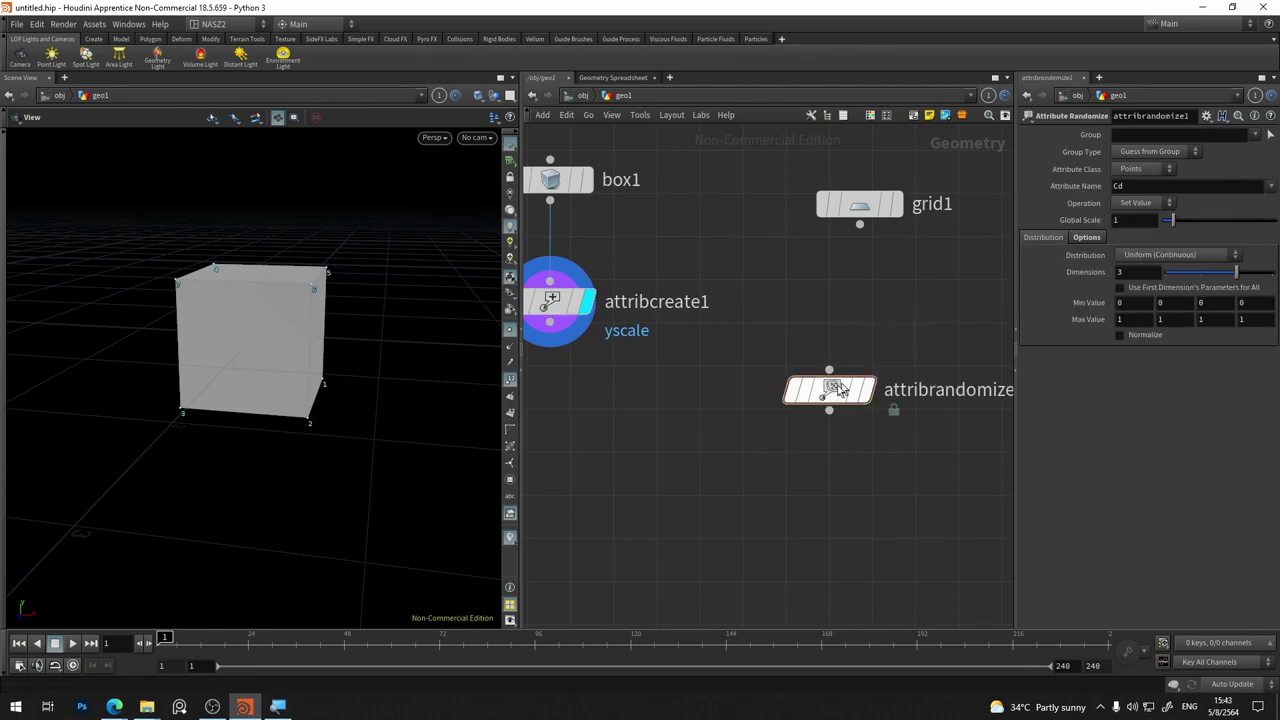
drag(840, 390, 696, 420)
middle_drag(664, 440, 840, 390)
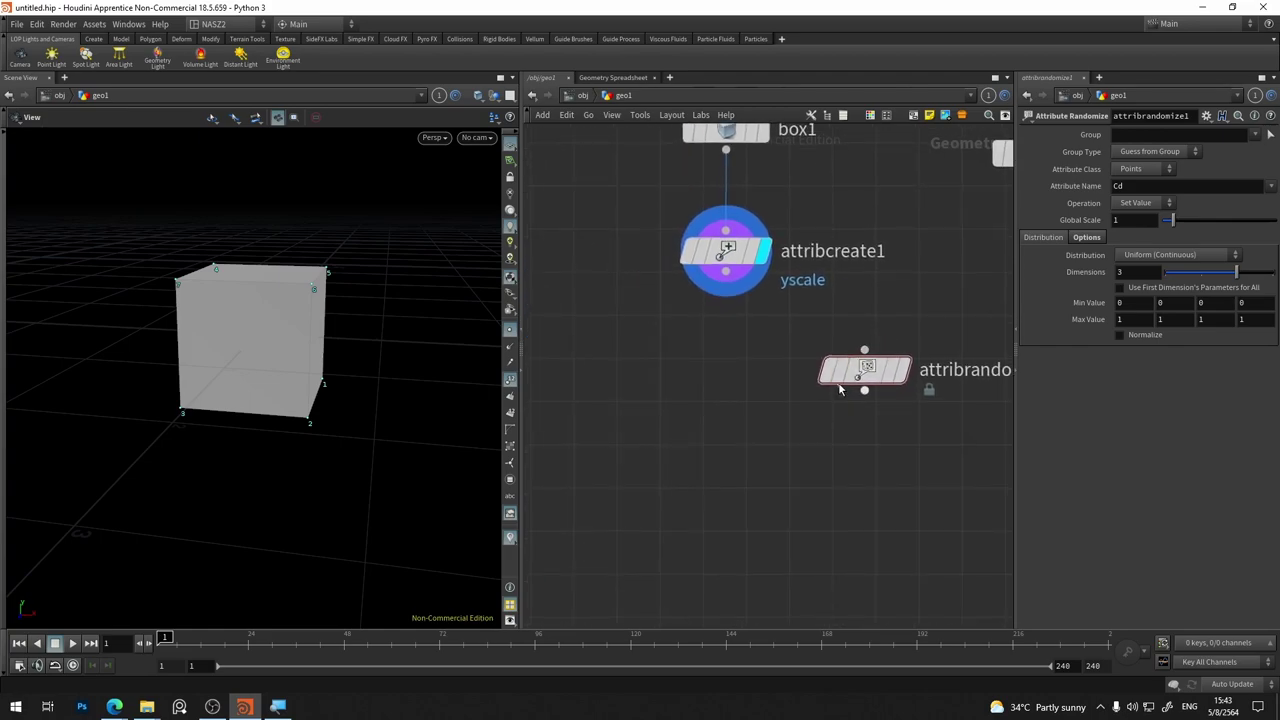
Move attribrandomize1 under attribcreate1, wire them together, and inspect its Cd attribute
drag(840, 389, 700, 364)
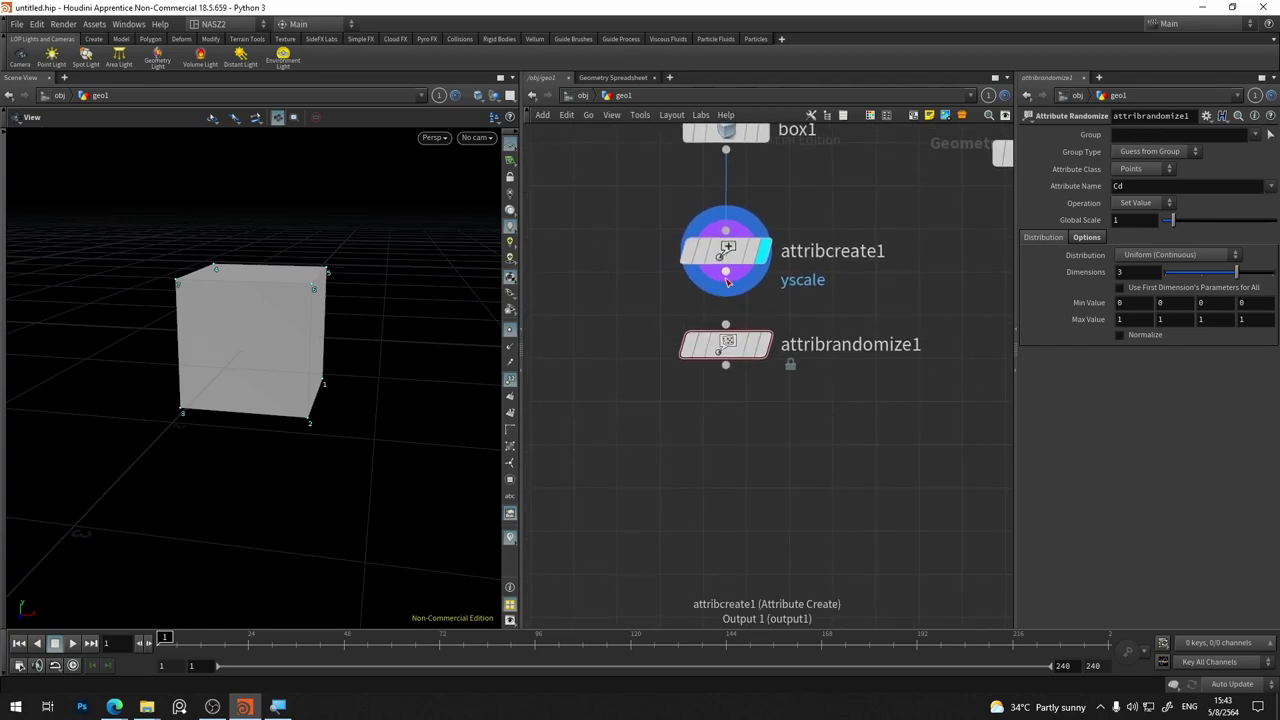
drag(727, 283, 726, 350)
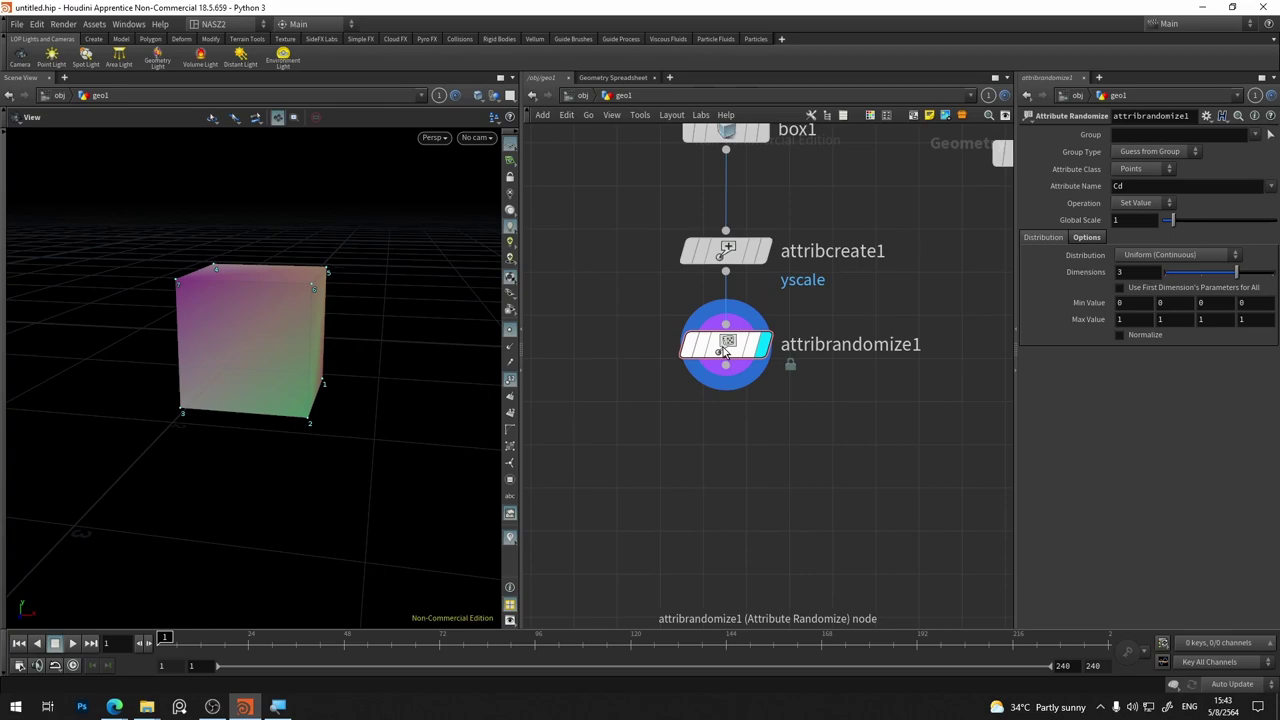
middle_drag(726, 350, 828, 338)
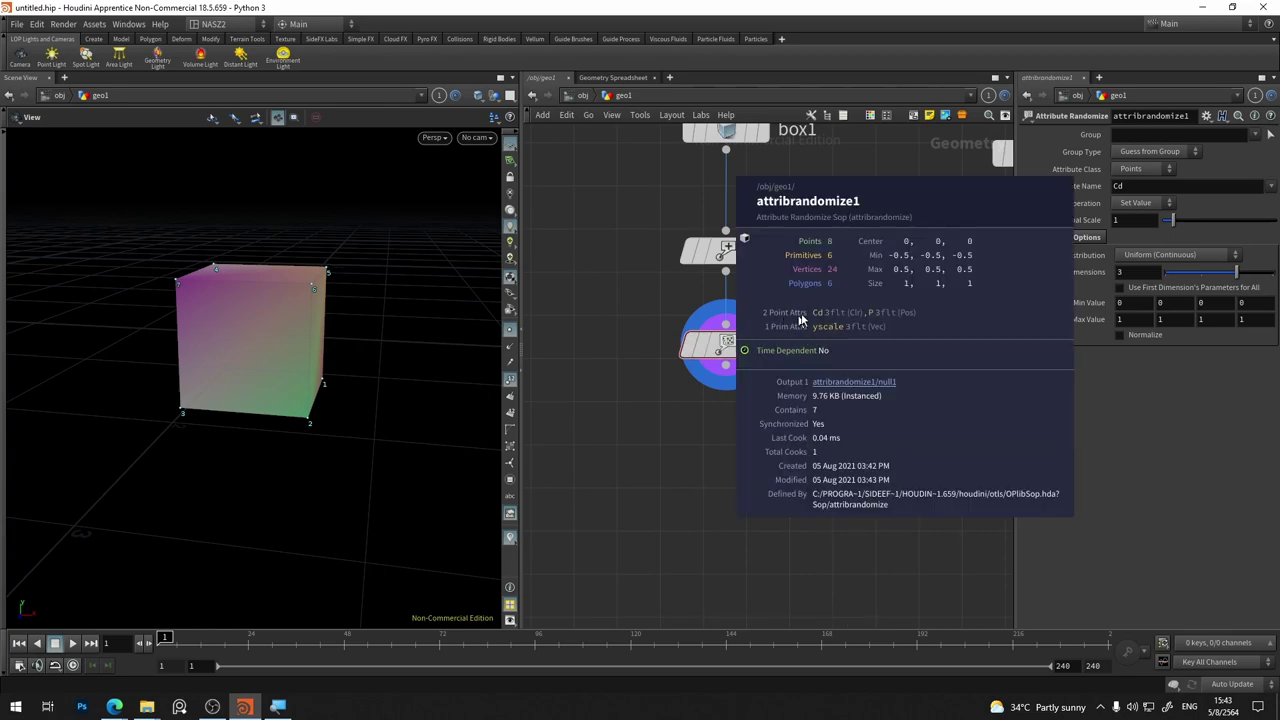
middle_drag(812, 325, 812, 326)
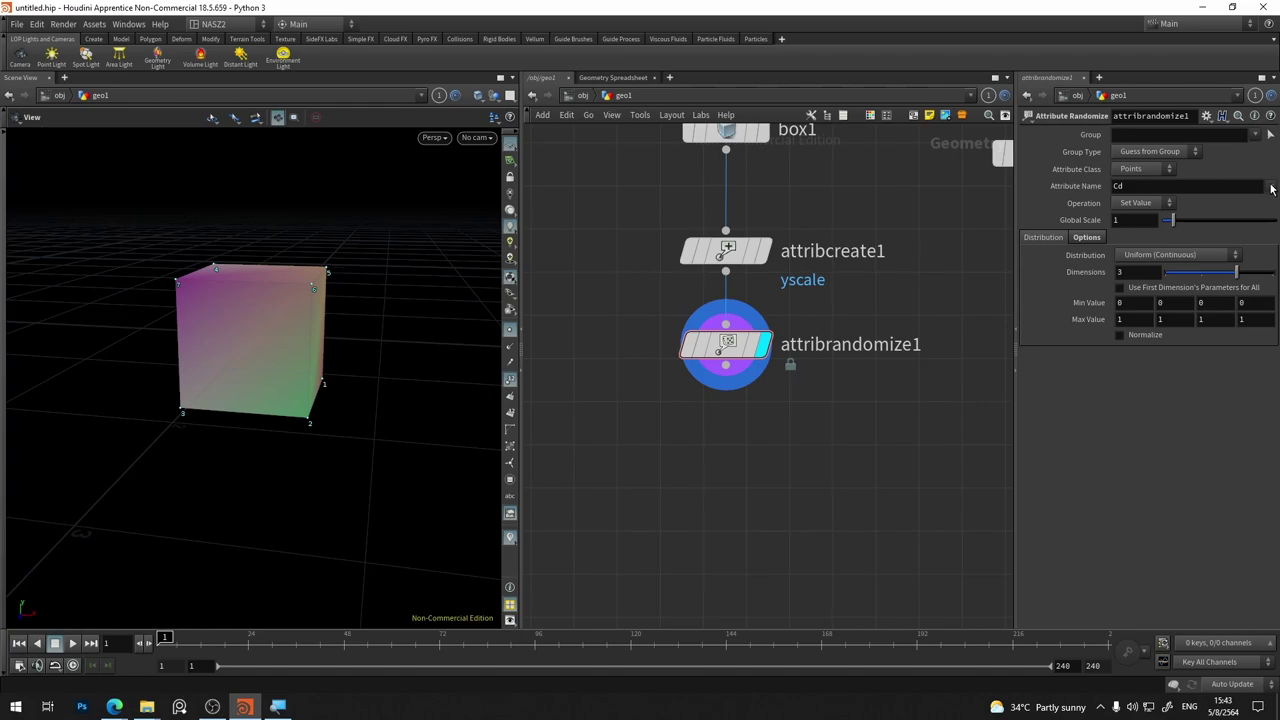
Set attribrandomize1's Attribute Class to Primitives and Attribute Name to yscale
click(1273, 188)
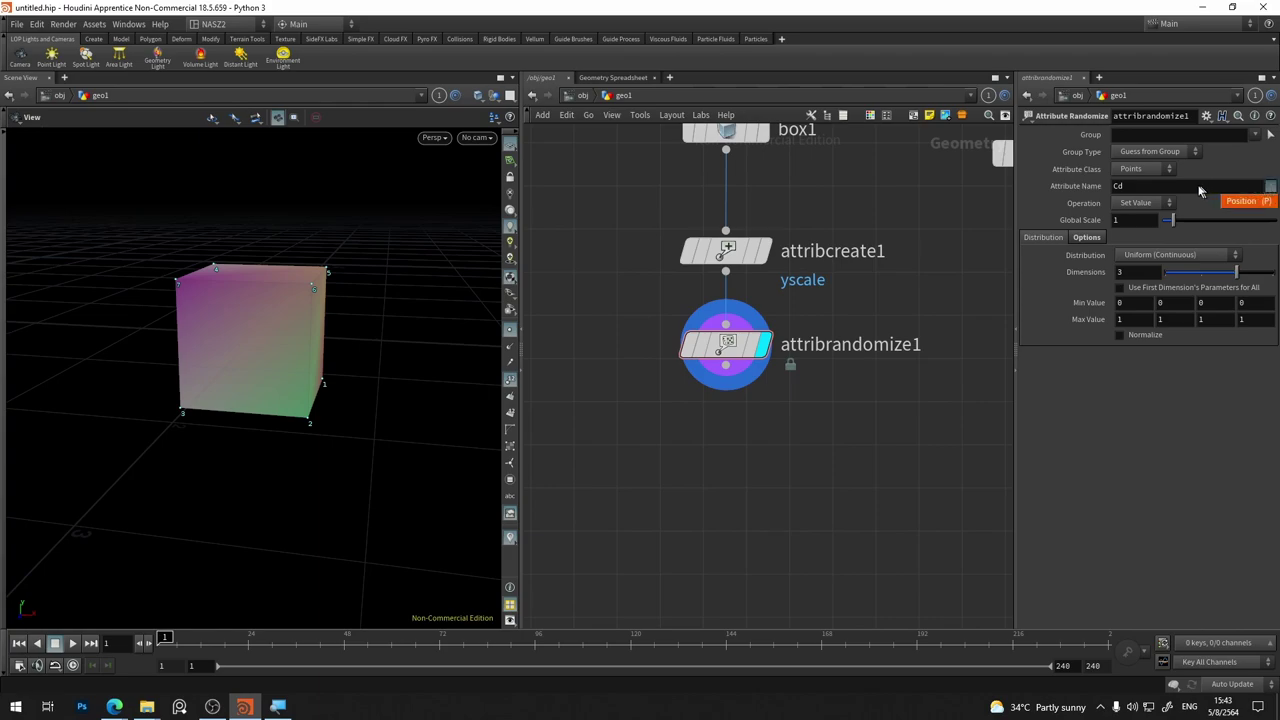
click(1140, 168)
click(1152, 182)
click(1154, 184)
text(yscal)
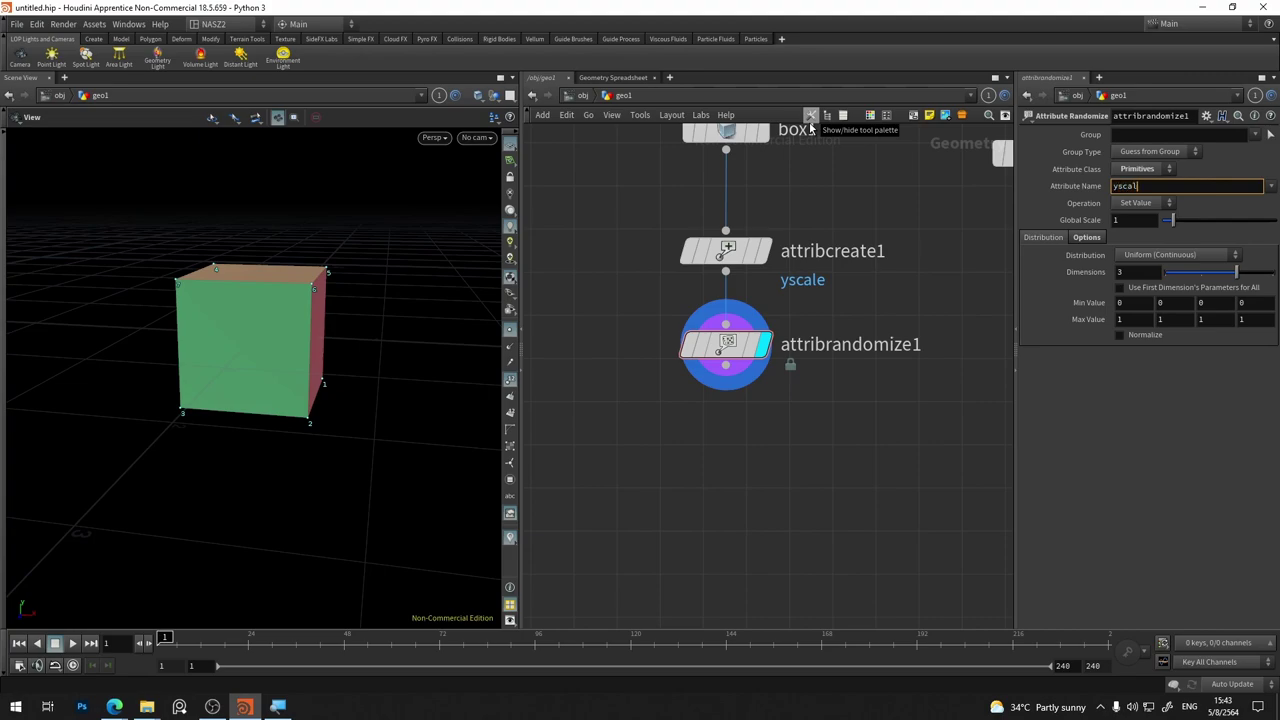
text(e)
key(Return)
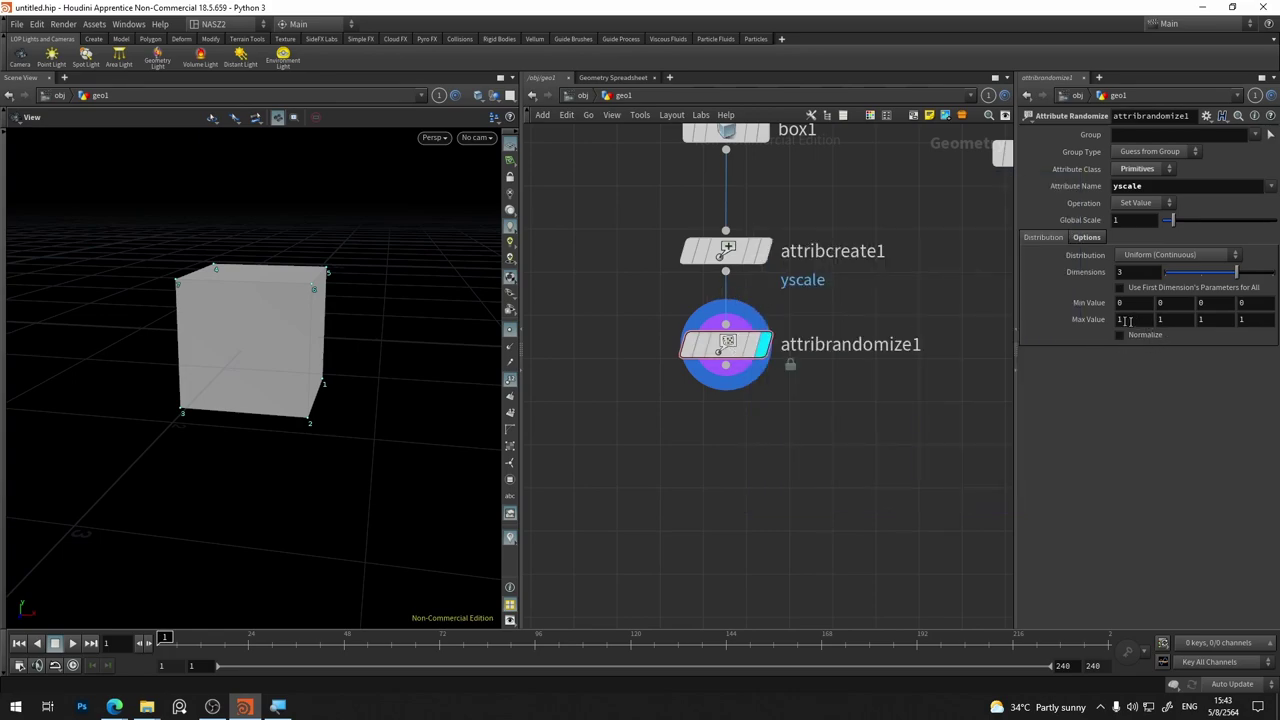
Verify attribrandomize1's output and view the randomized yscale values per primitive in the spreadsheet
middle_click(716, 355)
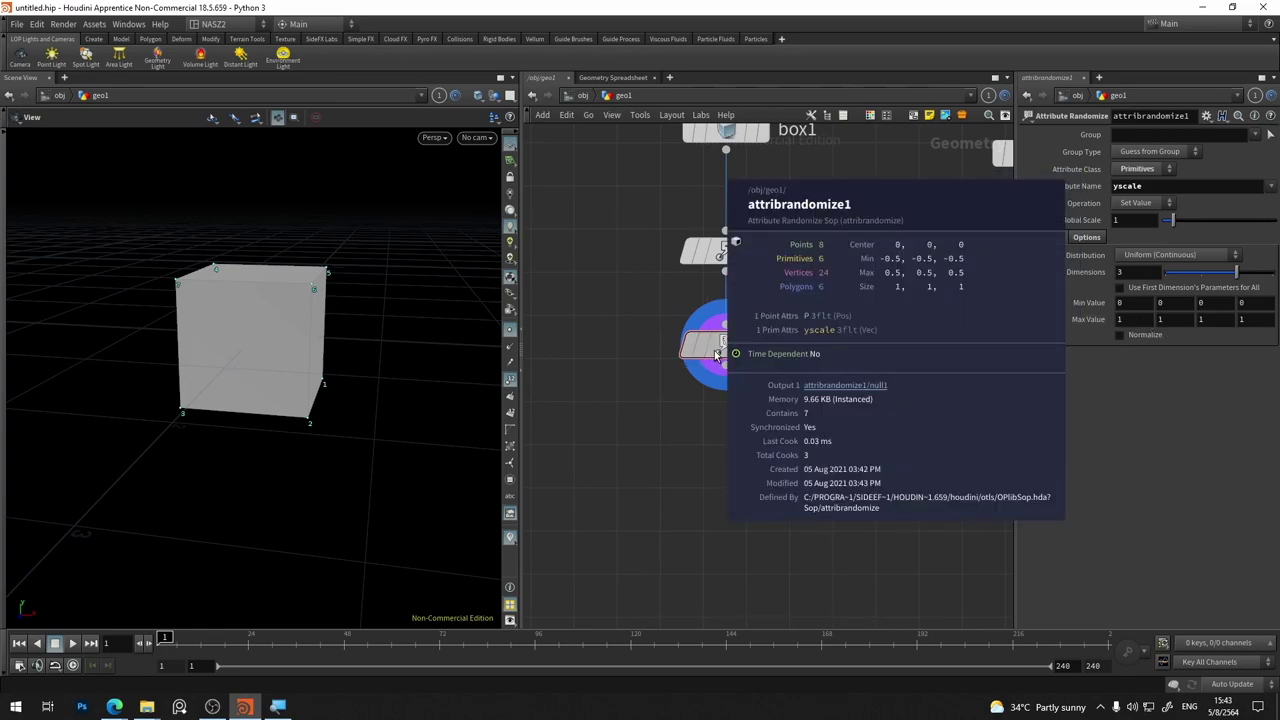
middle_click(716, 355)
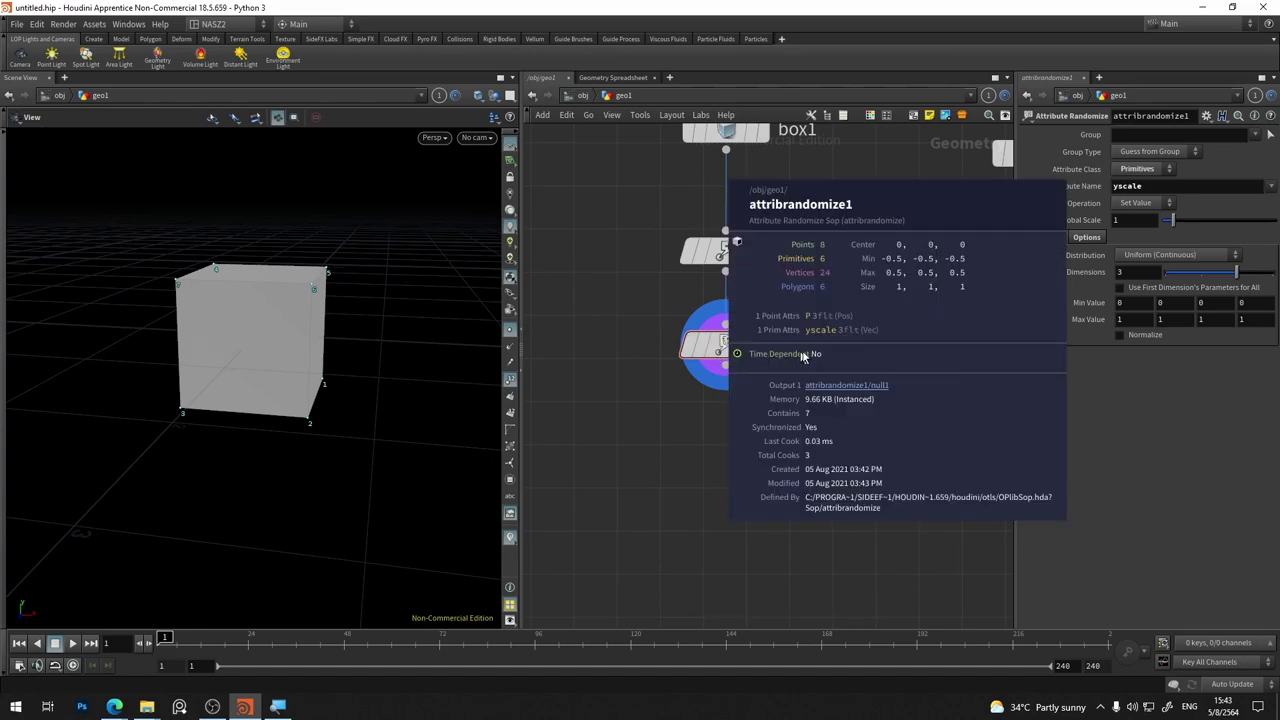
click(632, 80)
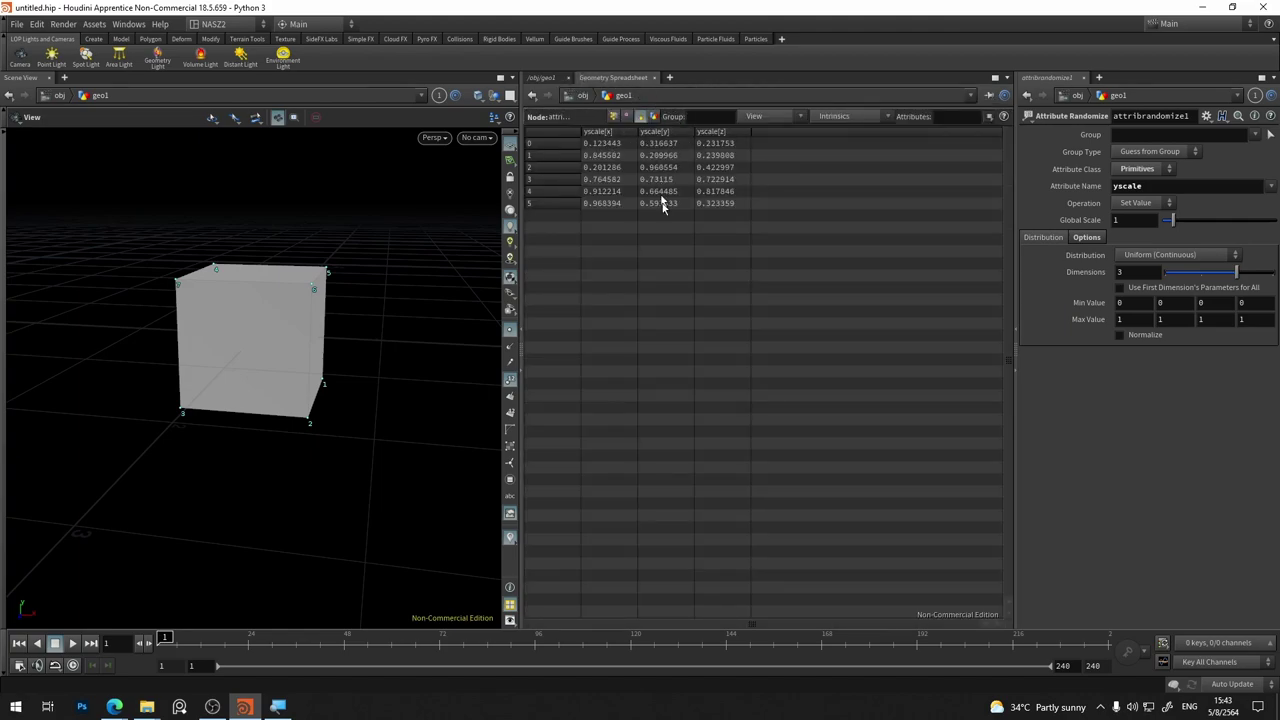
click(543, 78)
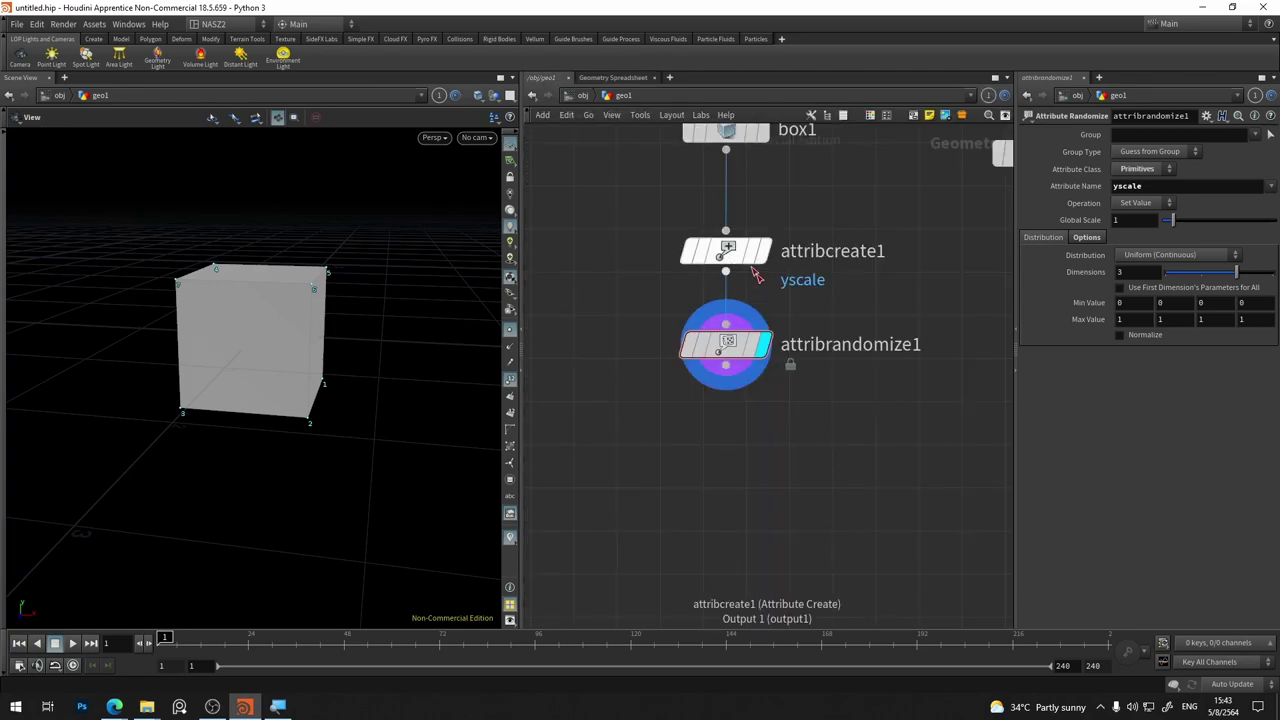
click(730, 251)
click(618, 79)
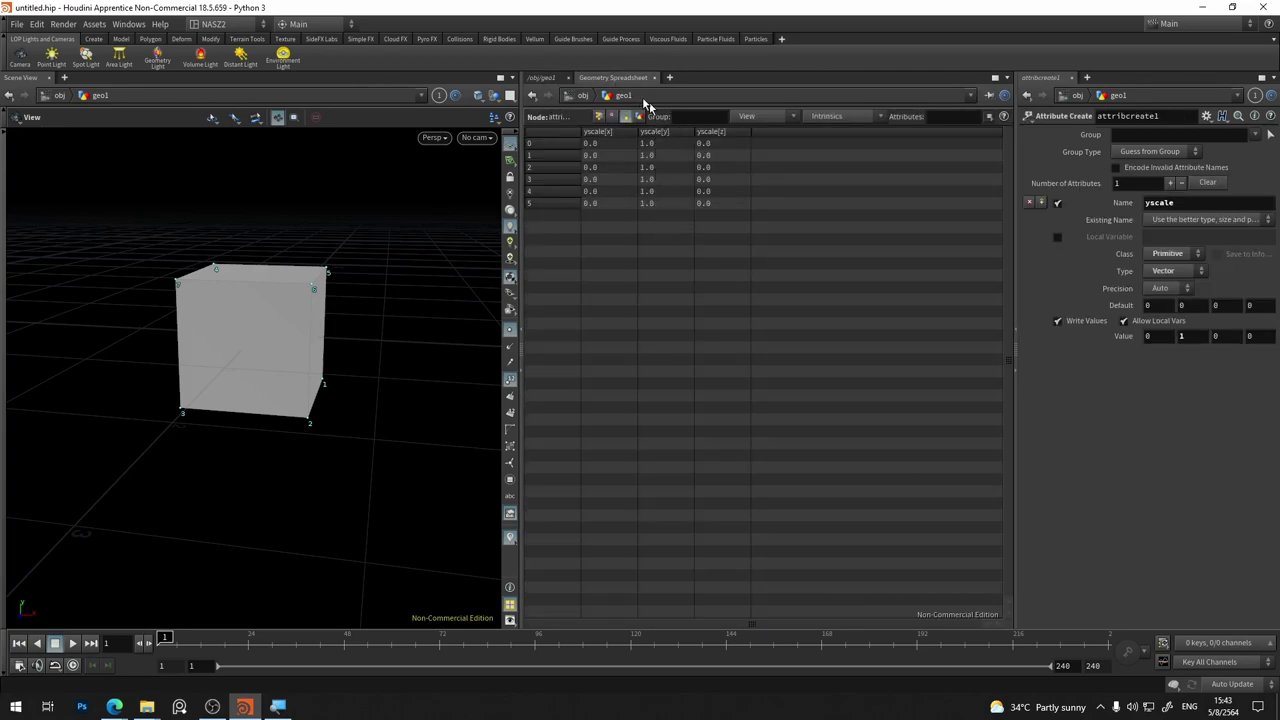
click(549, 80)
click(729, 322)
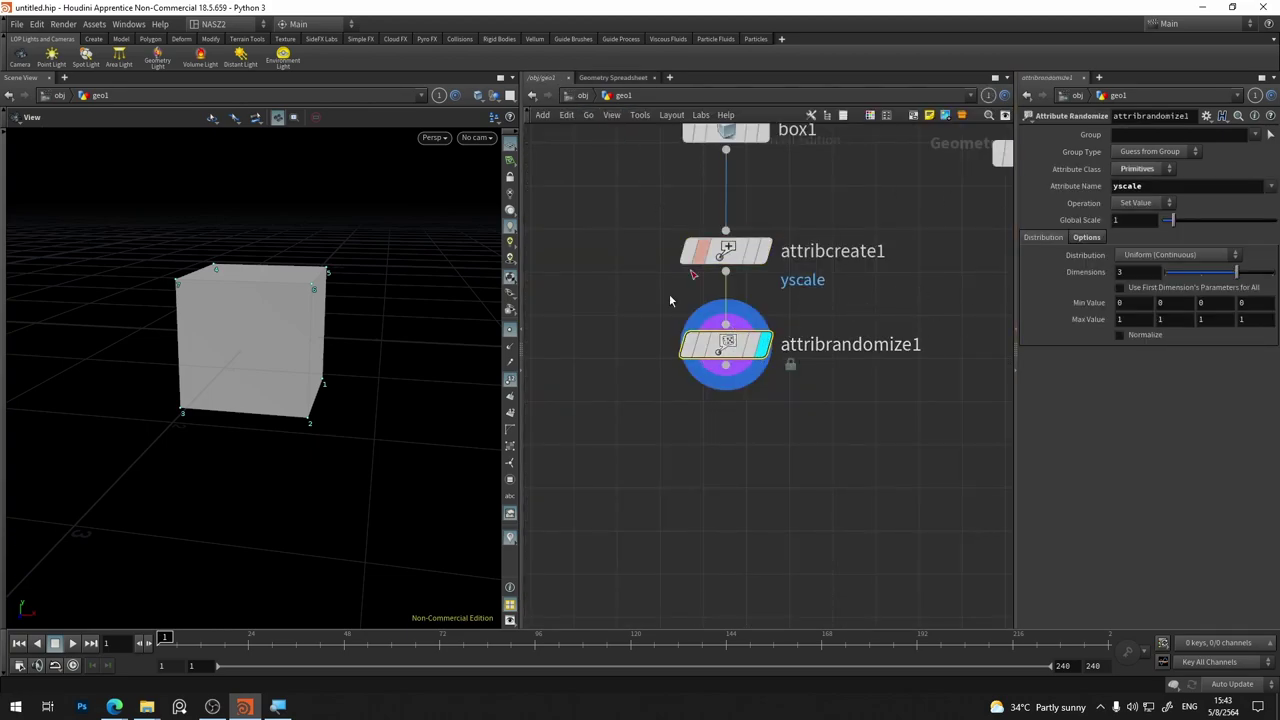
click(1147, 204)
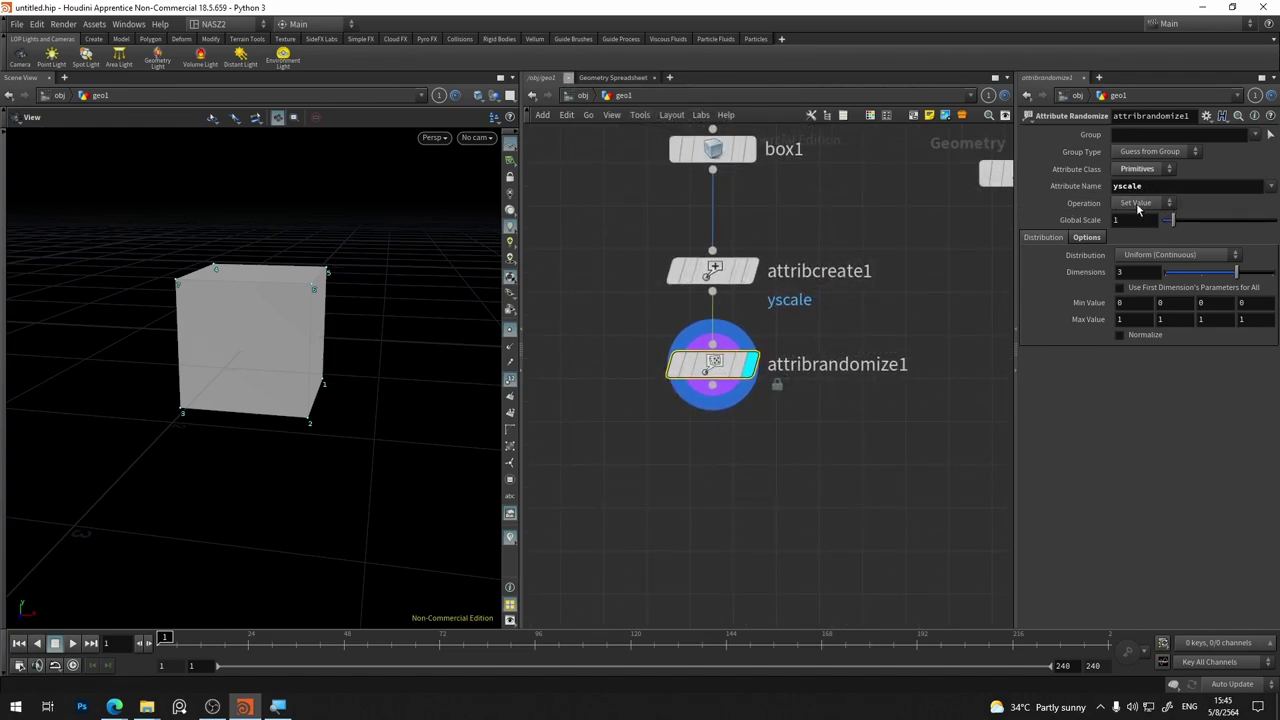
Review attribcreate1's original yscale values in the Geometry Spreadsheet
click(1137, 205)
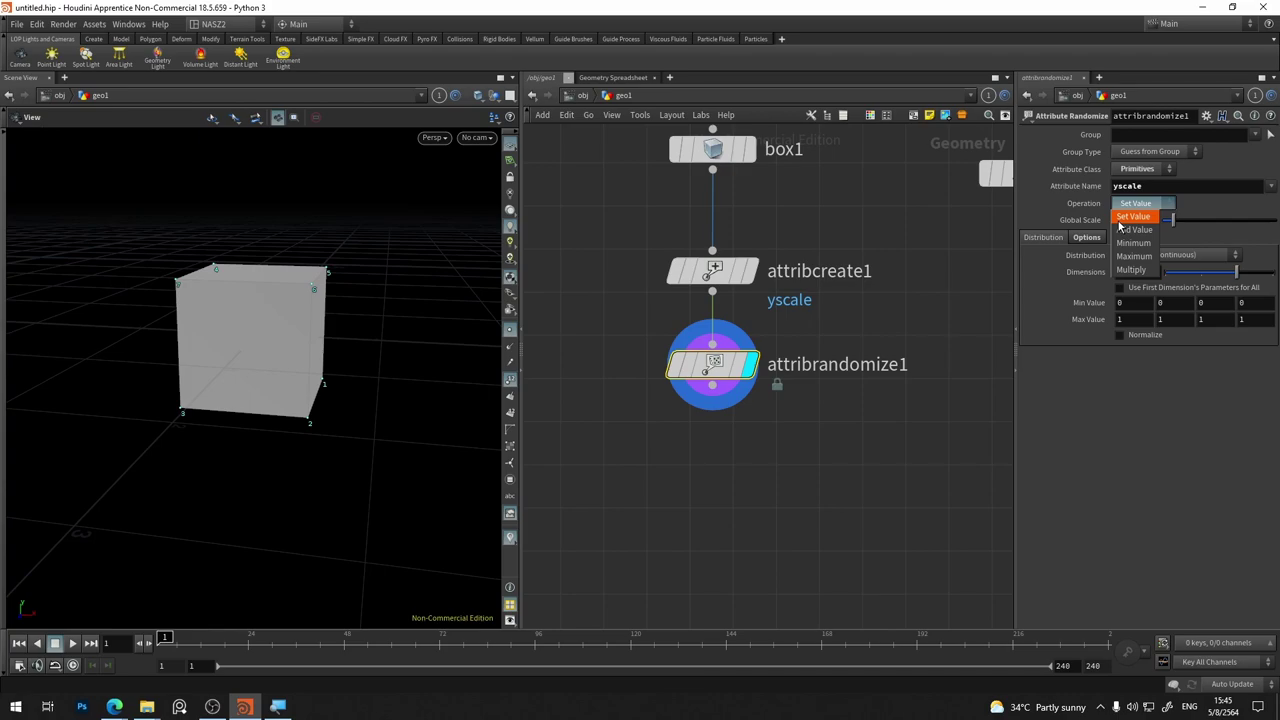
middle_click(712, 271)
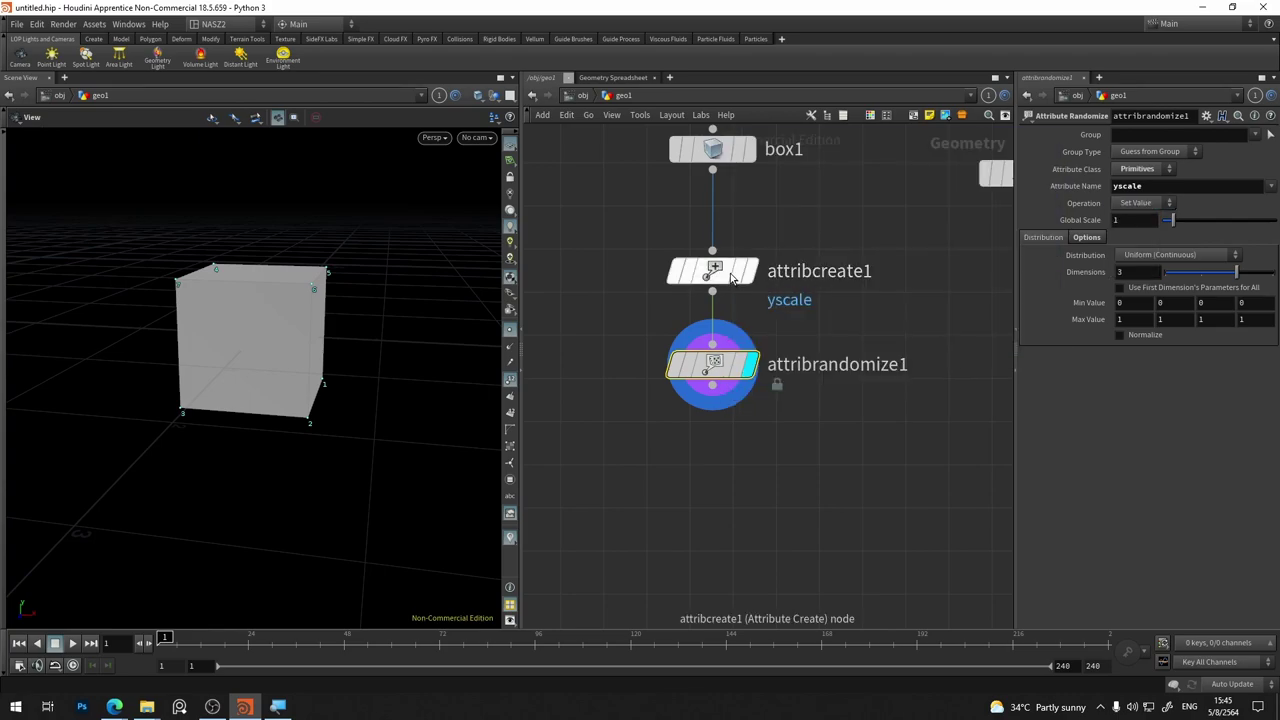
click(712, 271)
click(613, 78)
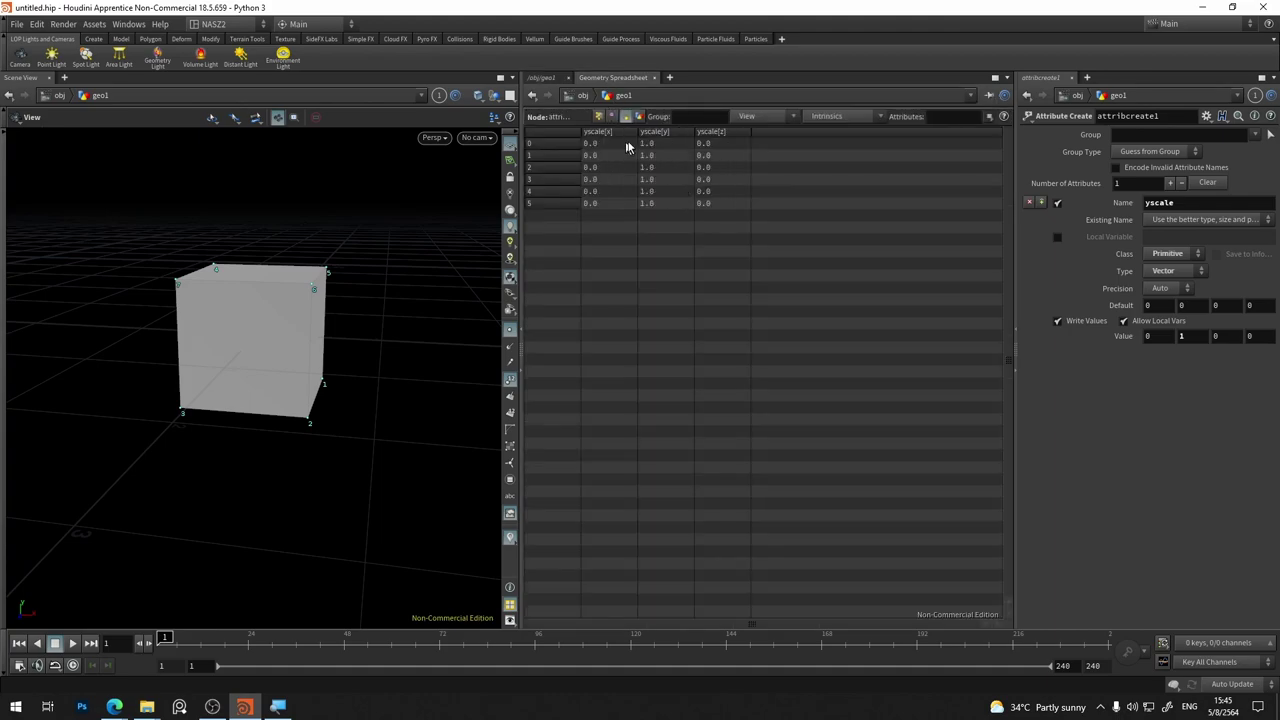
click(545, 78)
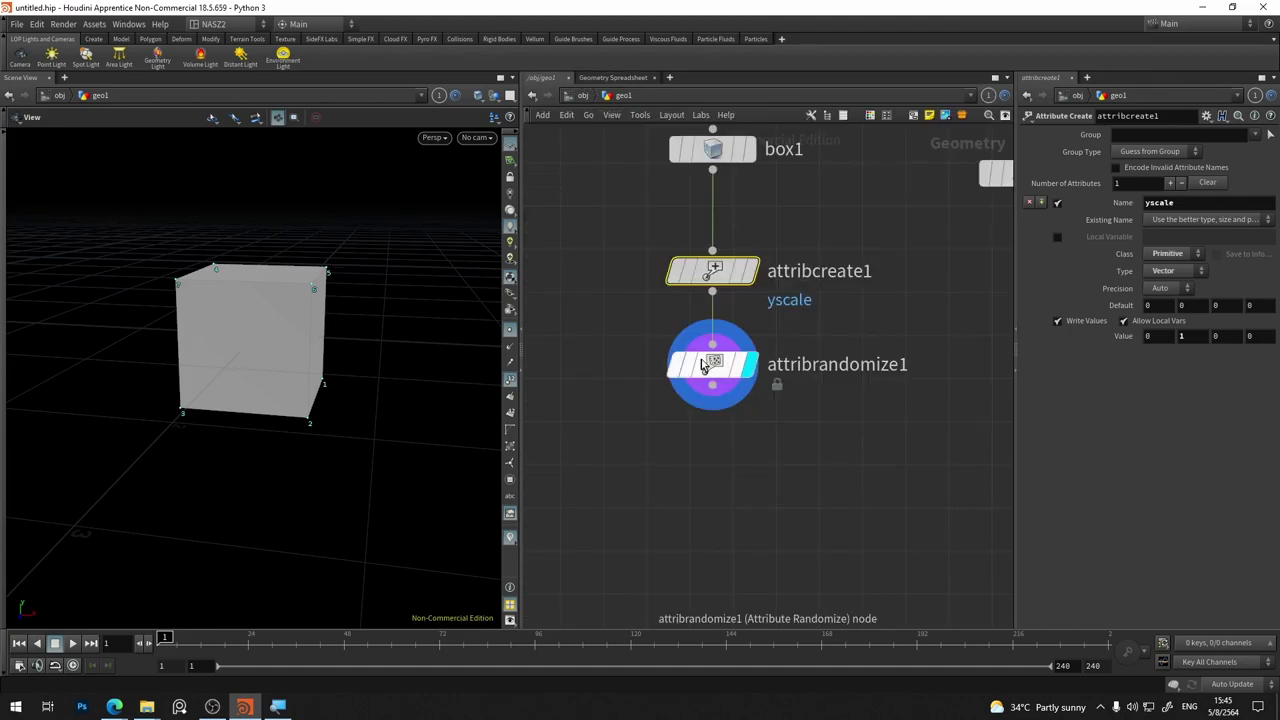
Set attribrandomize1's Operation to Add Value and check the resulting yscale values
click(706, 365)
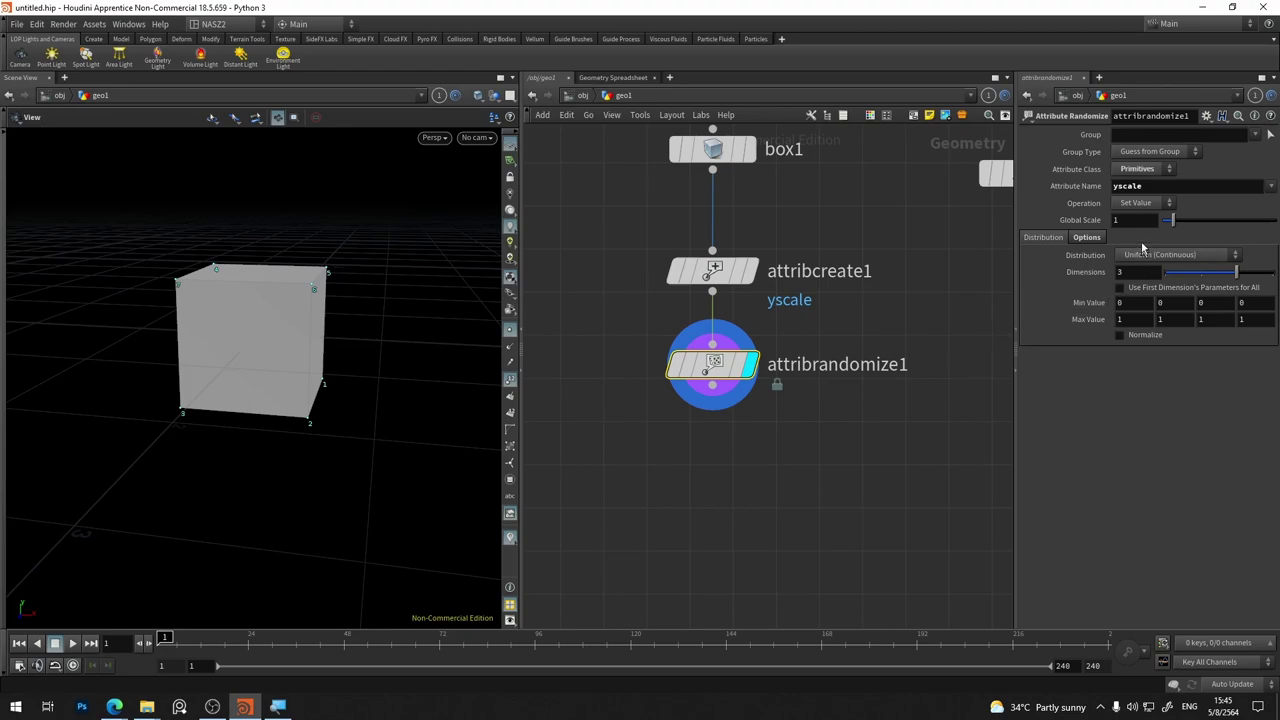
click(1140, 203)
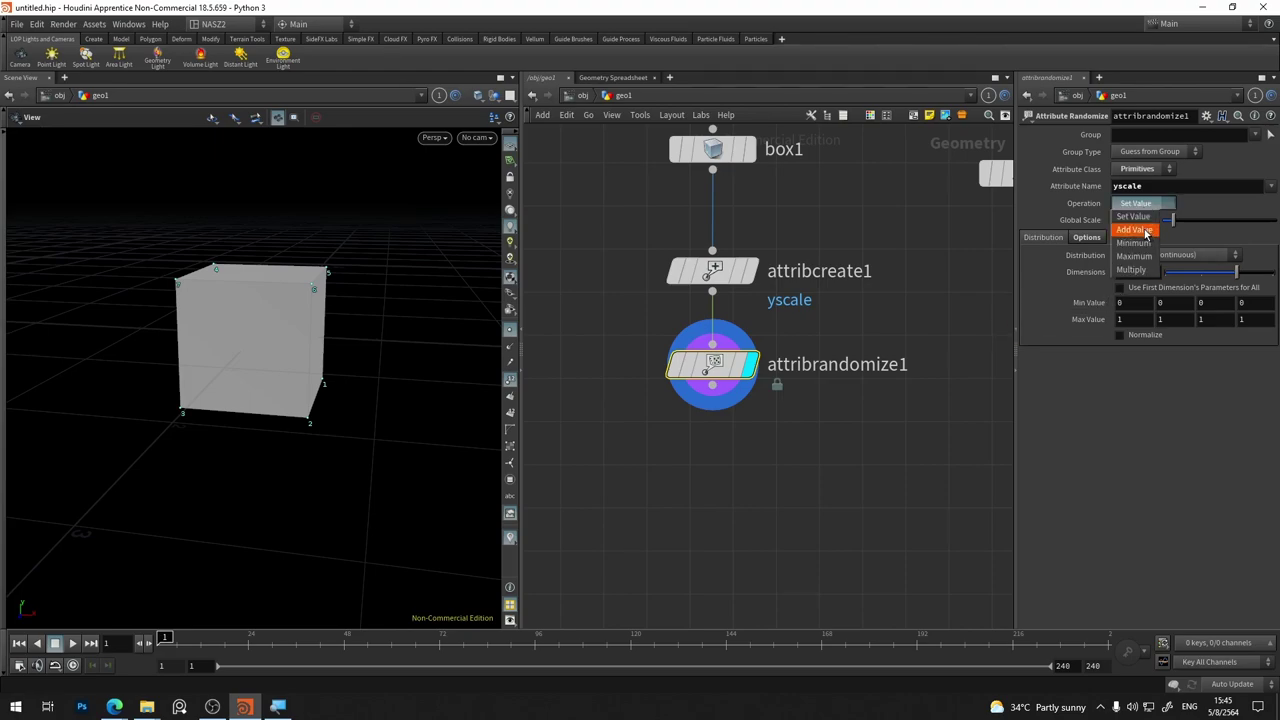
click(1146, 232)
click(611, 78)
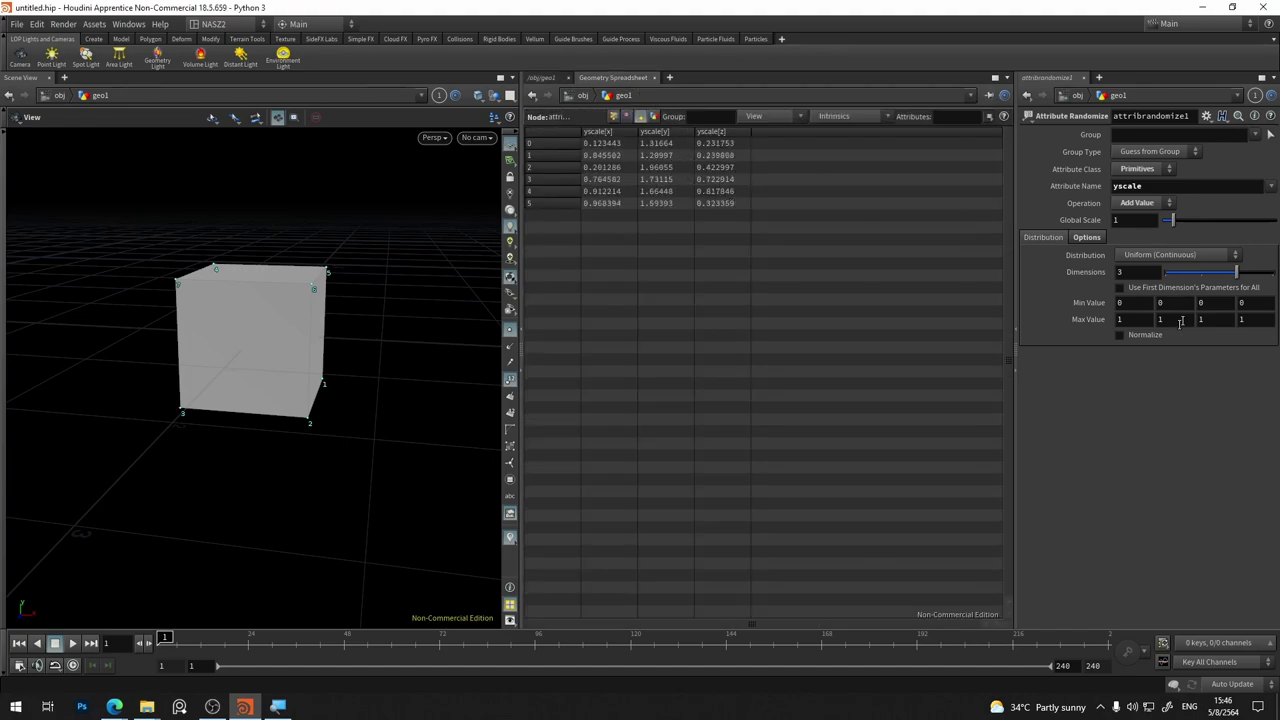
click(594, 145)
click(543, 79)
Compare with attribcreate1's yscale y component, then reselect attribrandomize1
click(714, 278)
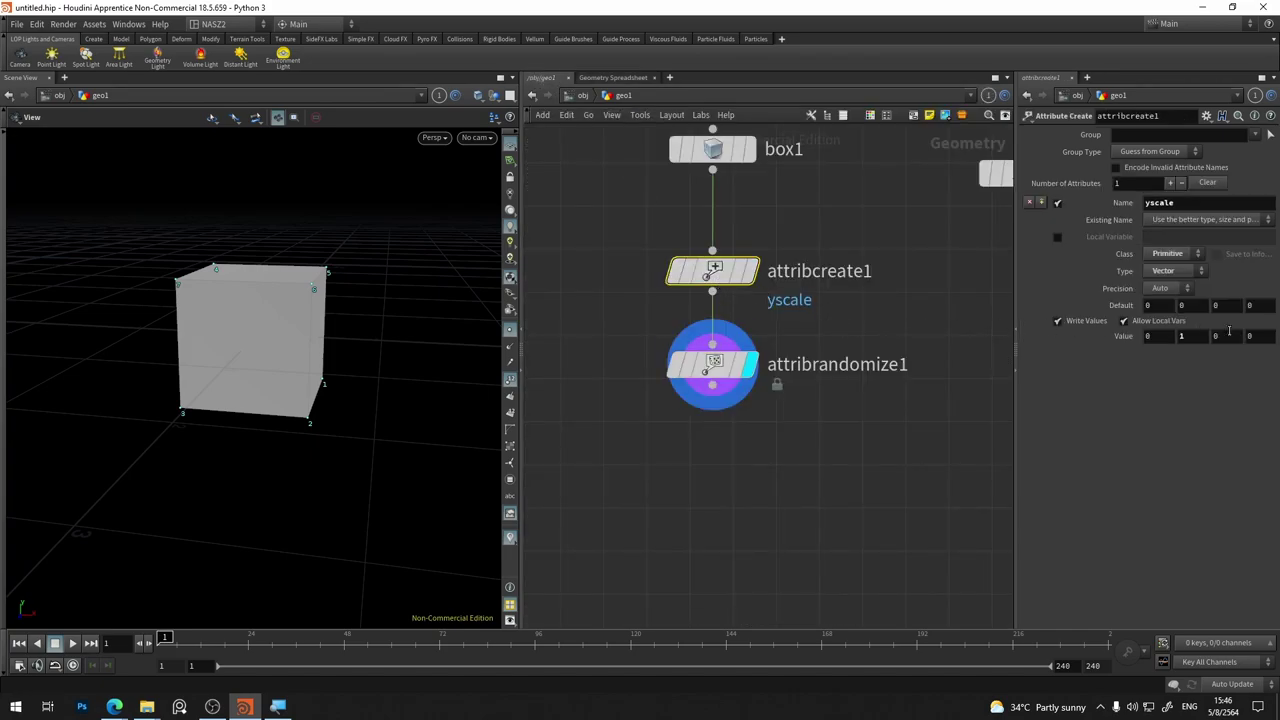
click(1182, 336)
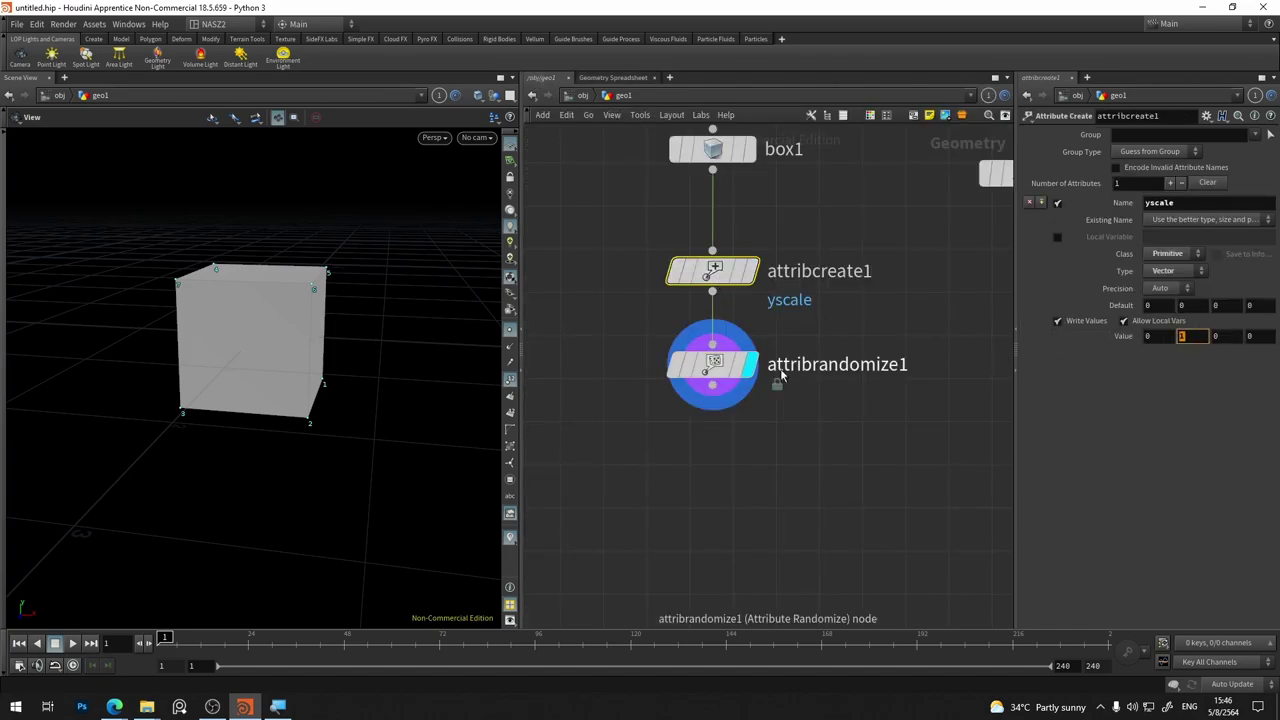
click(617, 78)
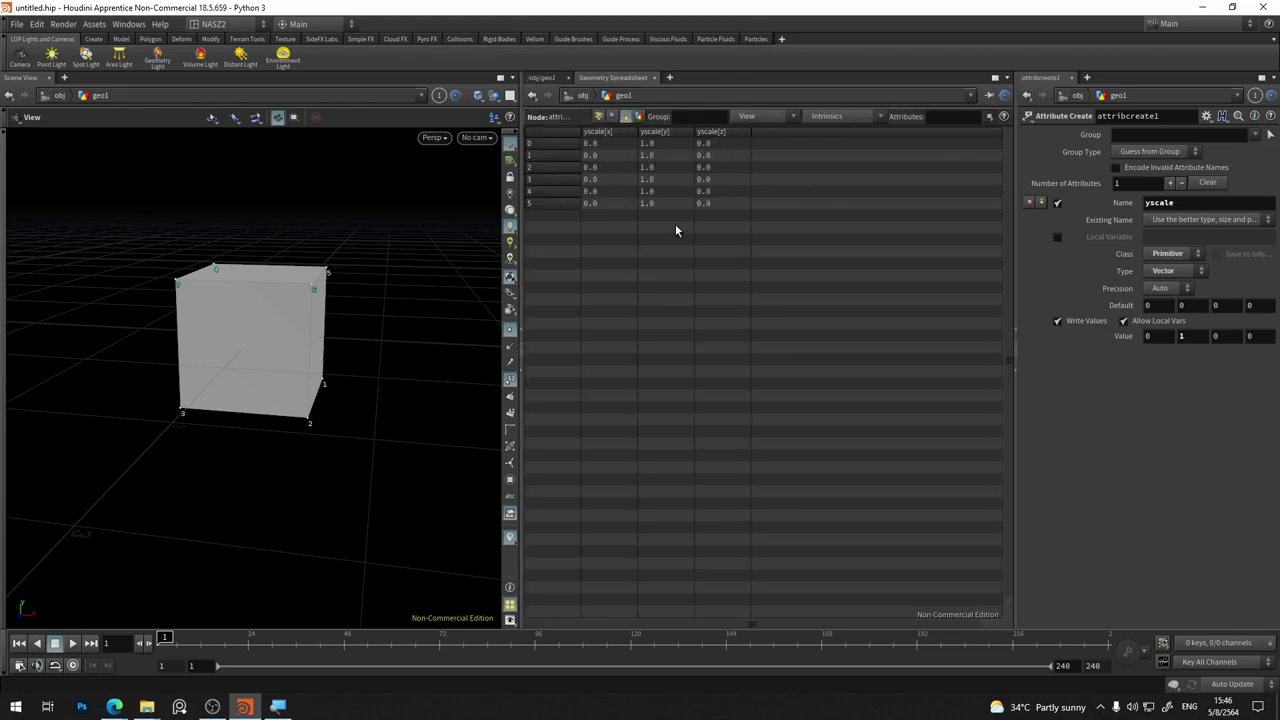
click(543, 79)
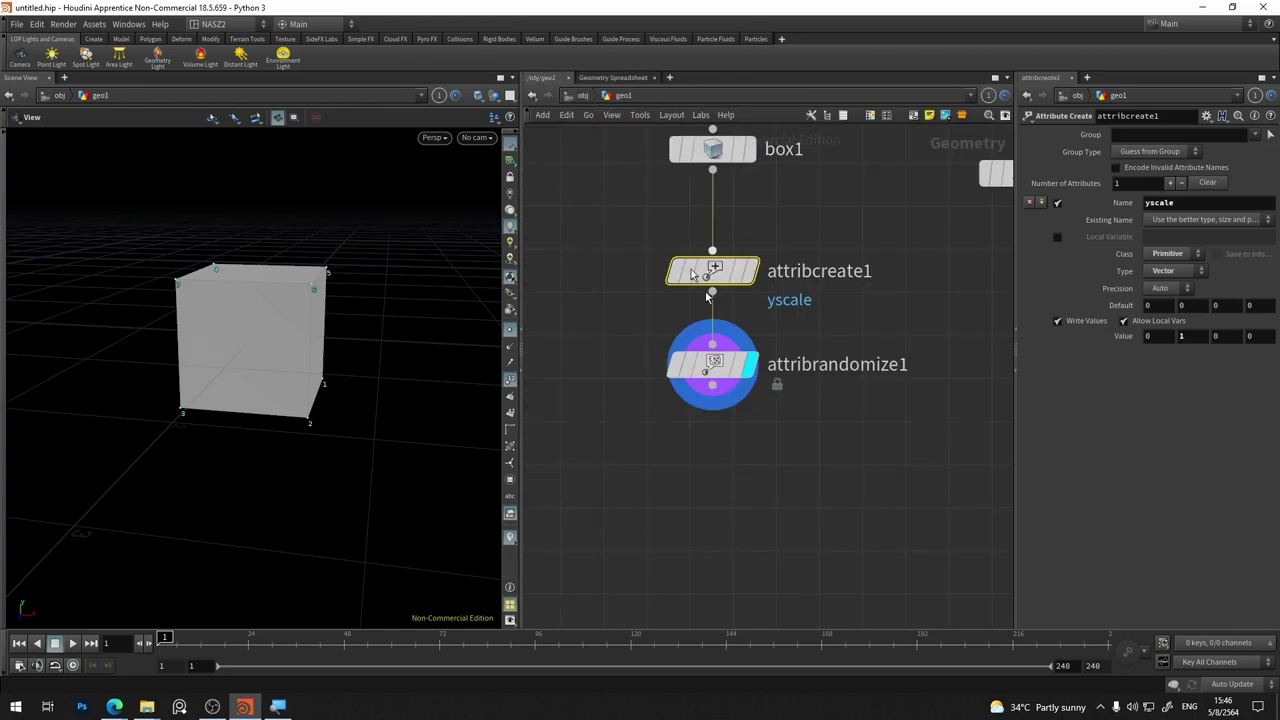
click(712, 368)
Set attribrandomize1's Operation to Multiply and check the multiplied yscale values
click(1165, 204)
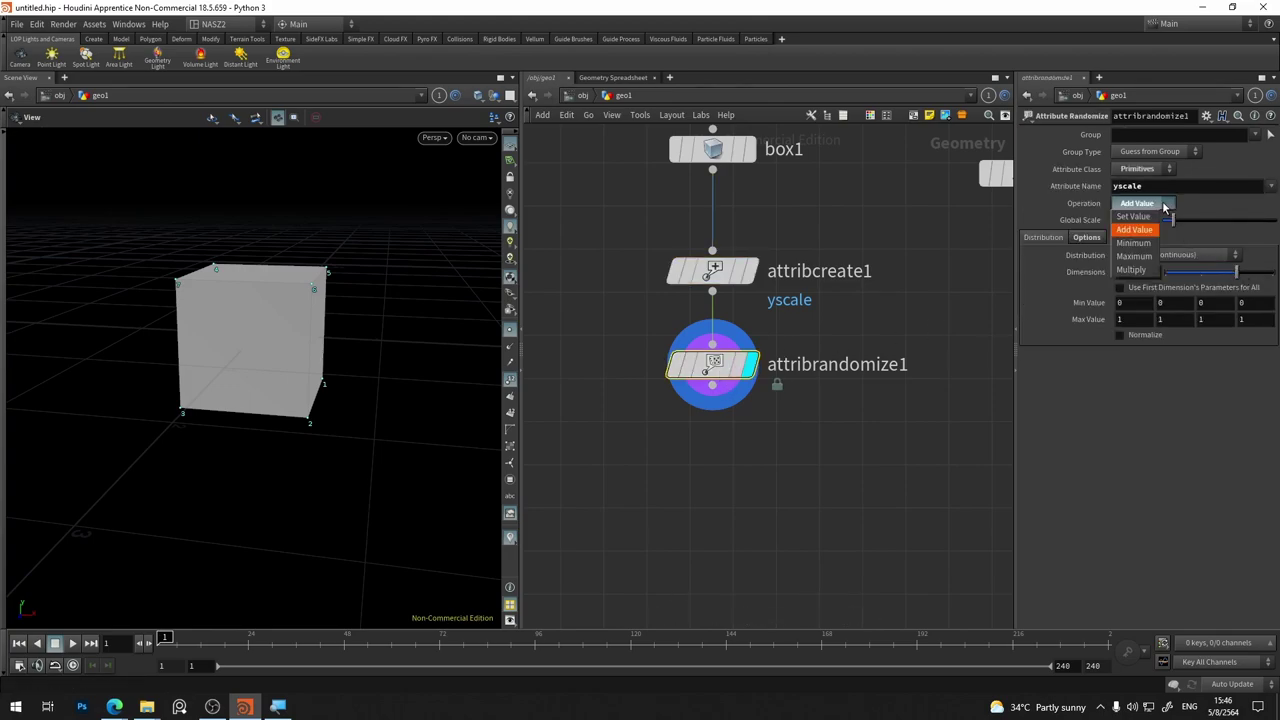
click(1134, 272)
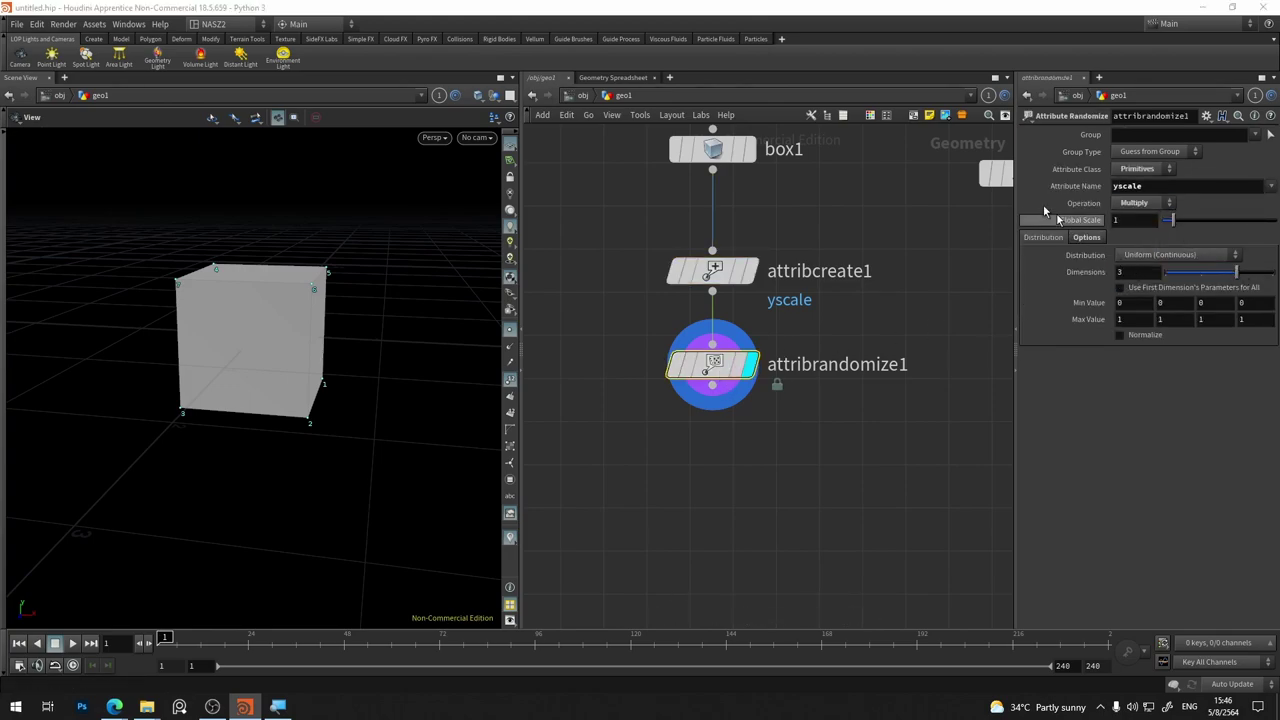
click(605, 77)
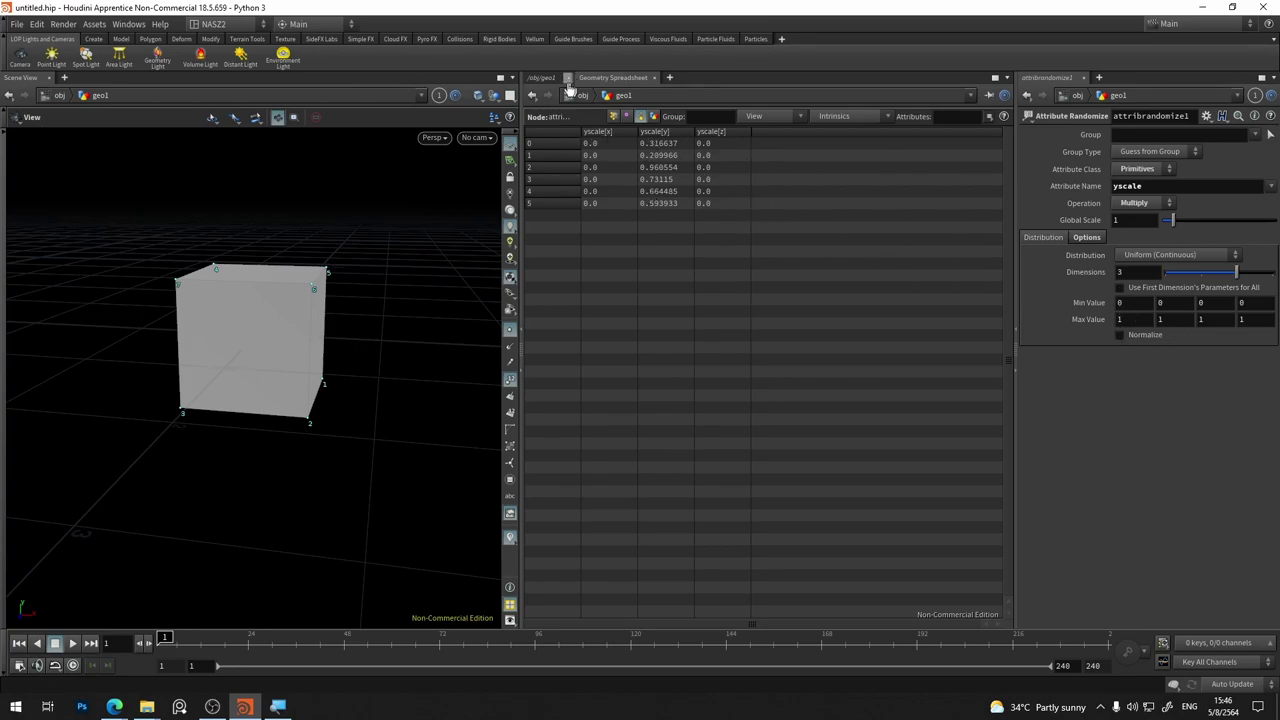
click(541, 77)
Compare against attribcreate1's original (0, 1, 0) yscale, then revisit attribrandomize1's Operation choices
click(712, 271)
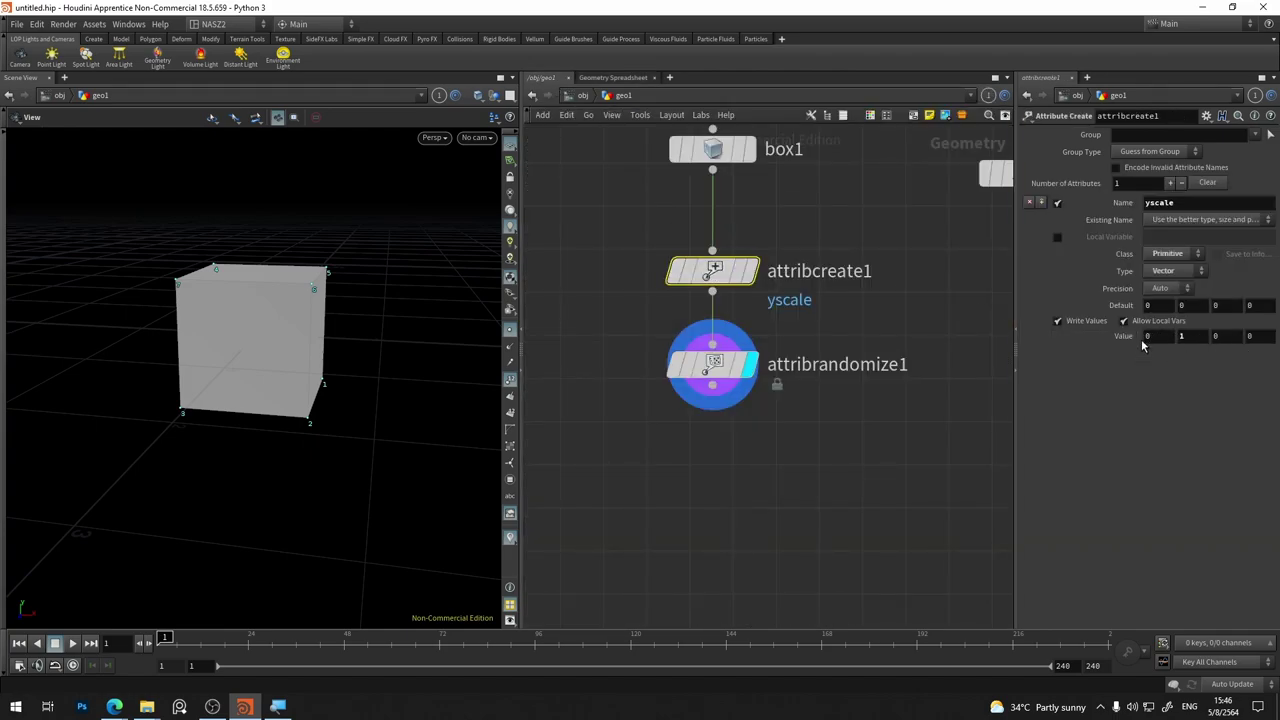
click(620, 78)
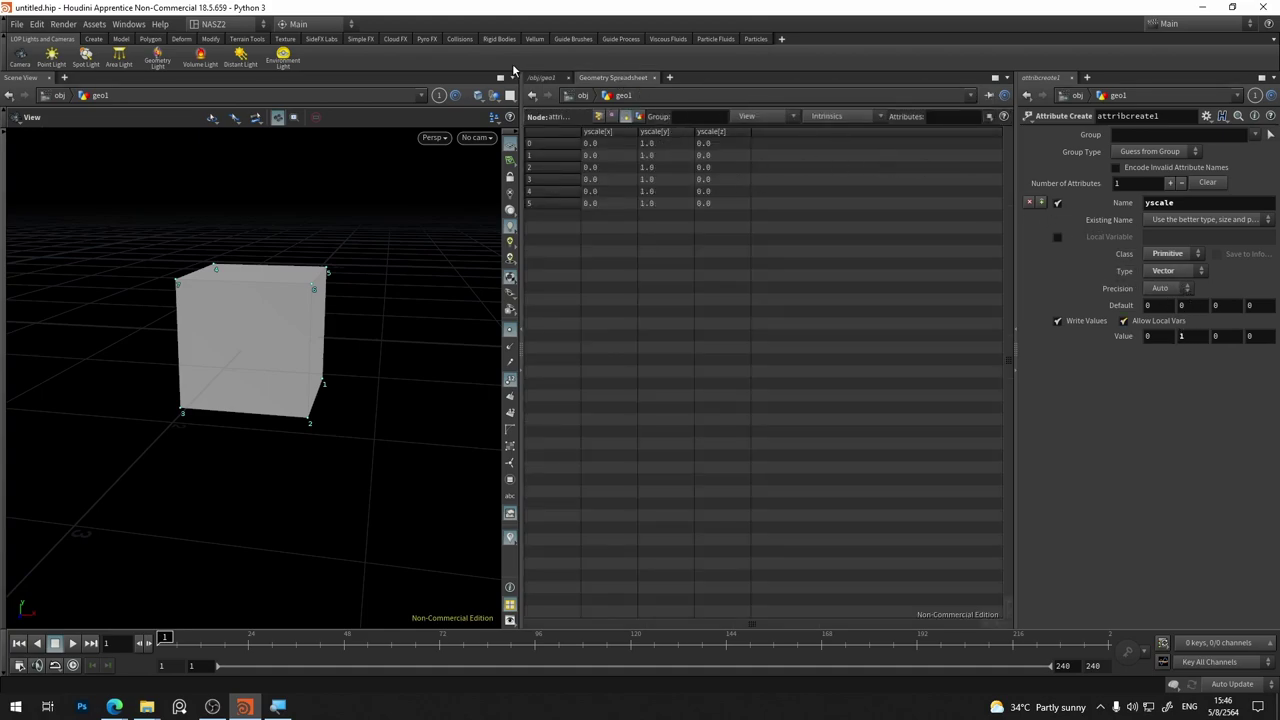
click(541, 78)
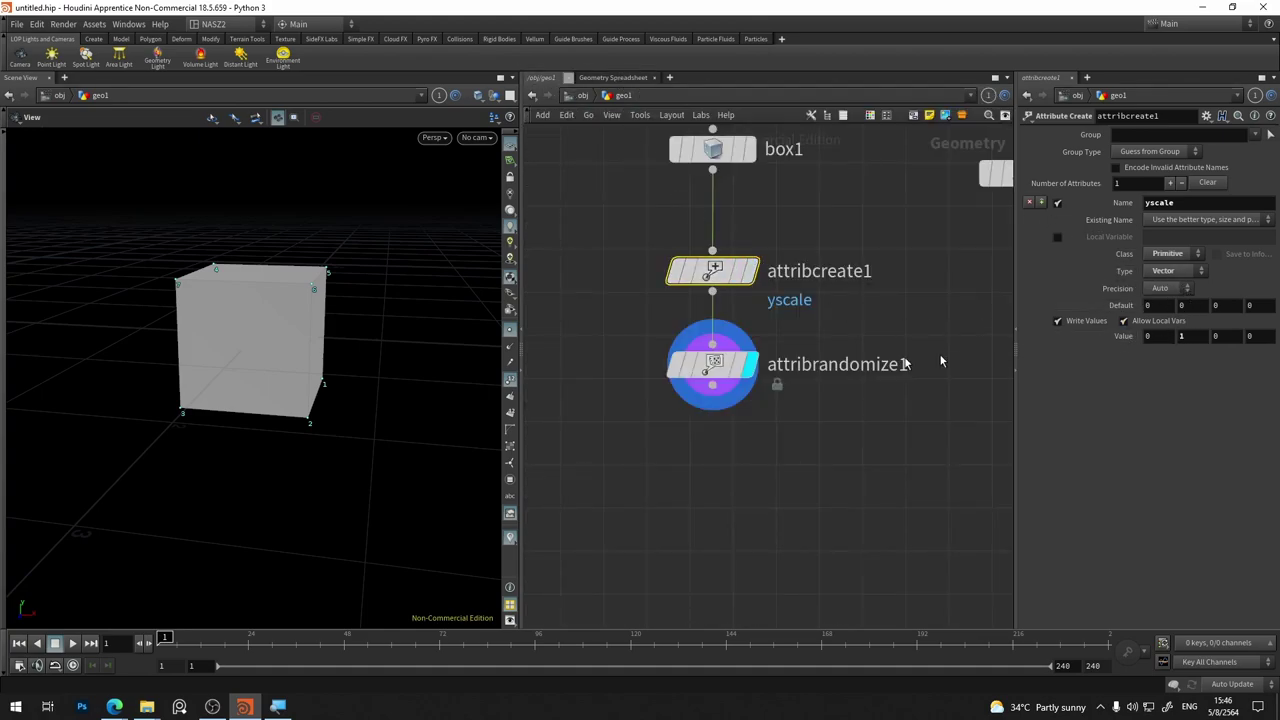
click(695, 360)
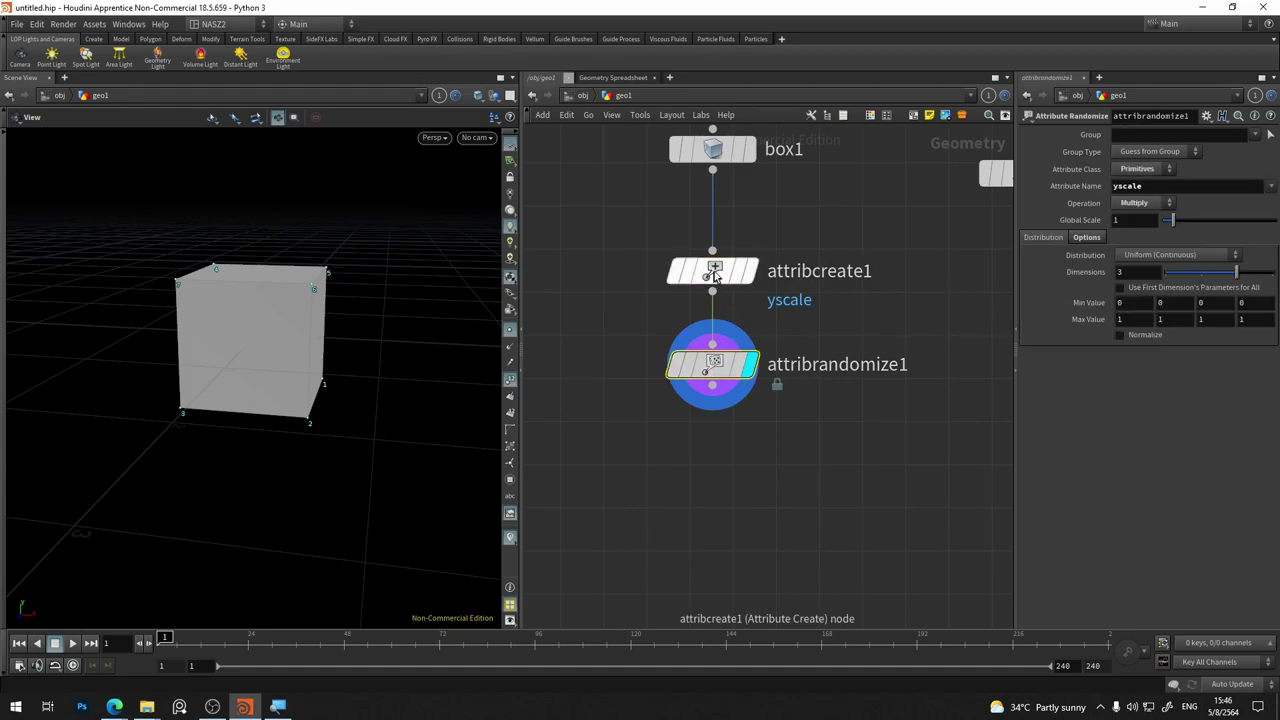
click(1145, 208)
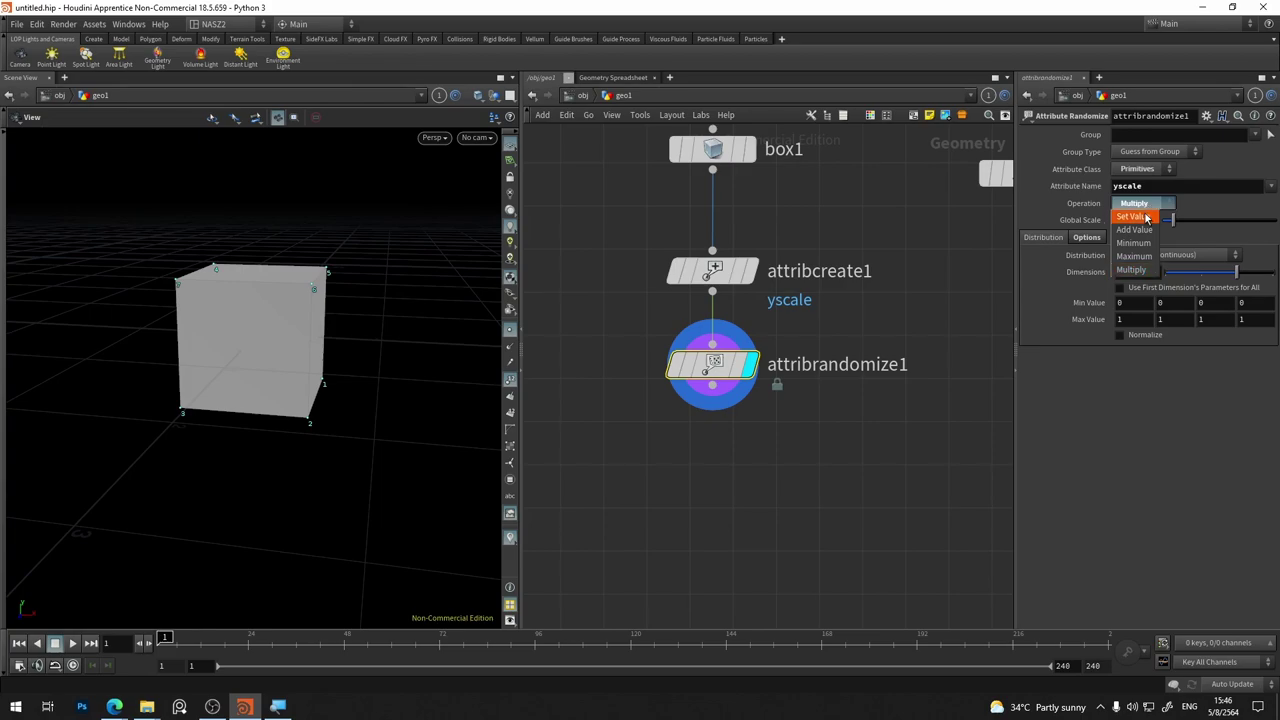
Try Set Value, then settle attribrandomize1's Operation back on Add Value
click(1145, 217)
click(1155, 206)
click(1142, 230)
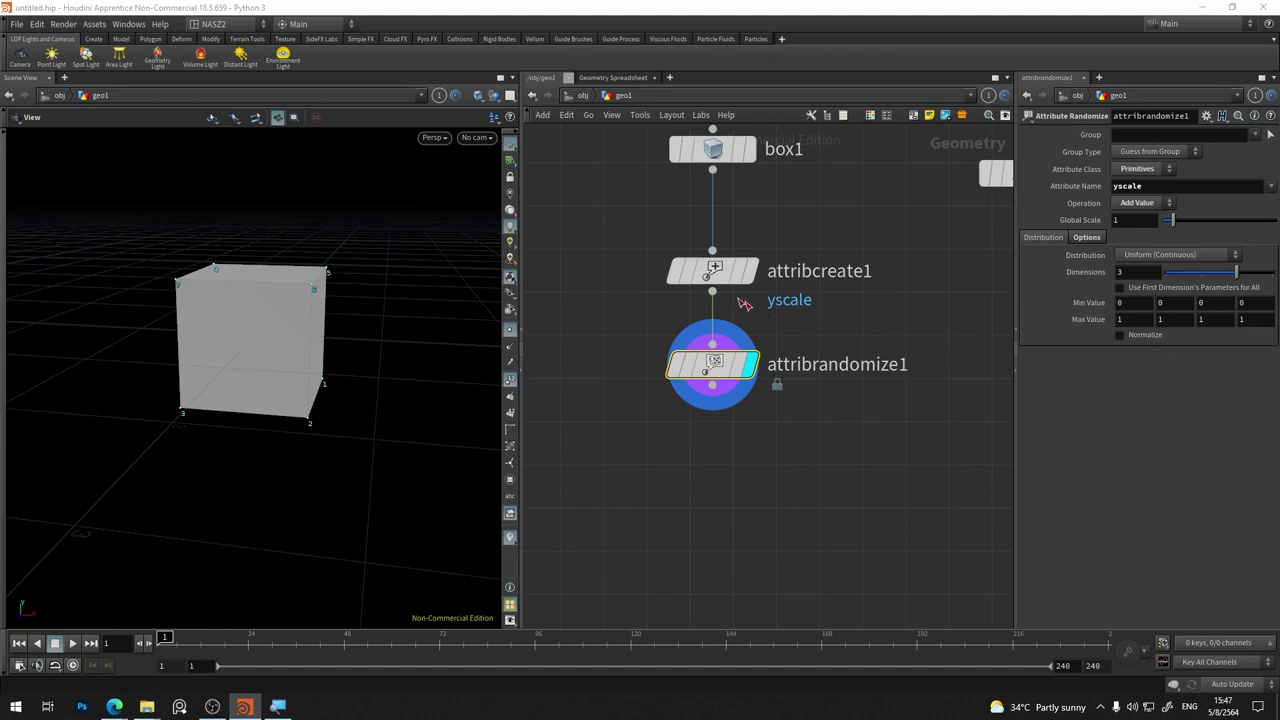
click(1137, 202)
click(1140, 214)
click(1150, 203)
click(1136, 230)
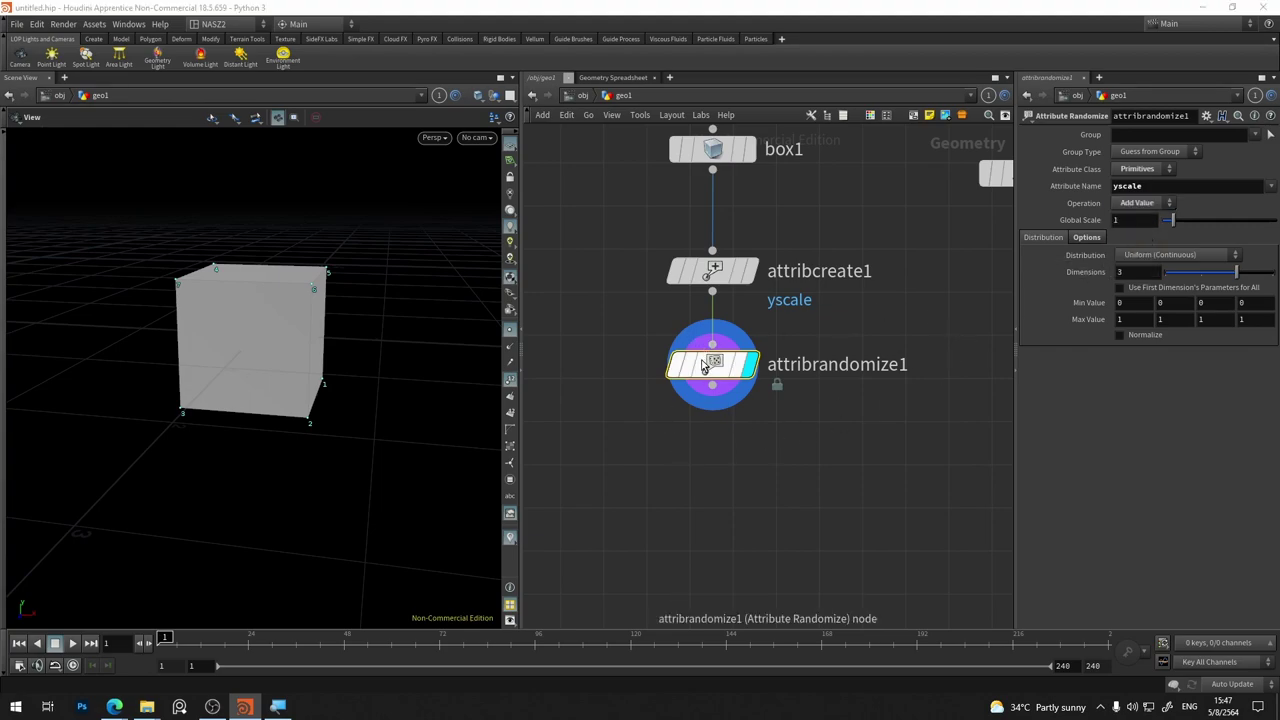
Check attribcreate1 and attribrandomize1, then add a Color node, color1, beneath attribrandomize1
click(712, 271)
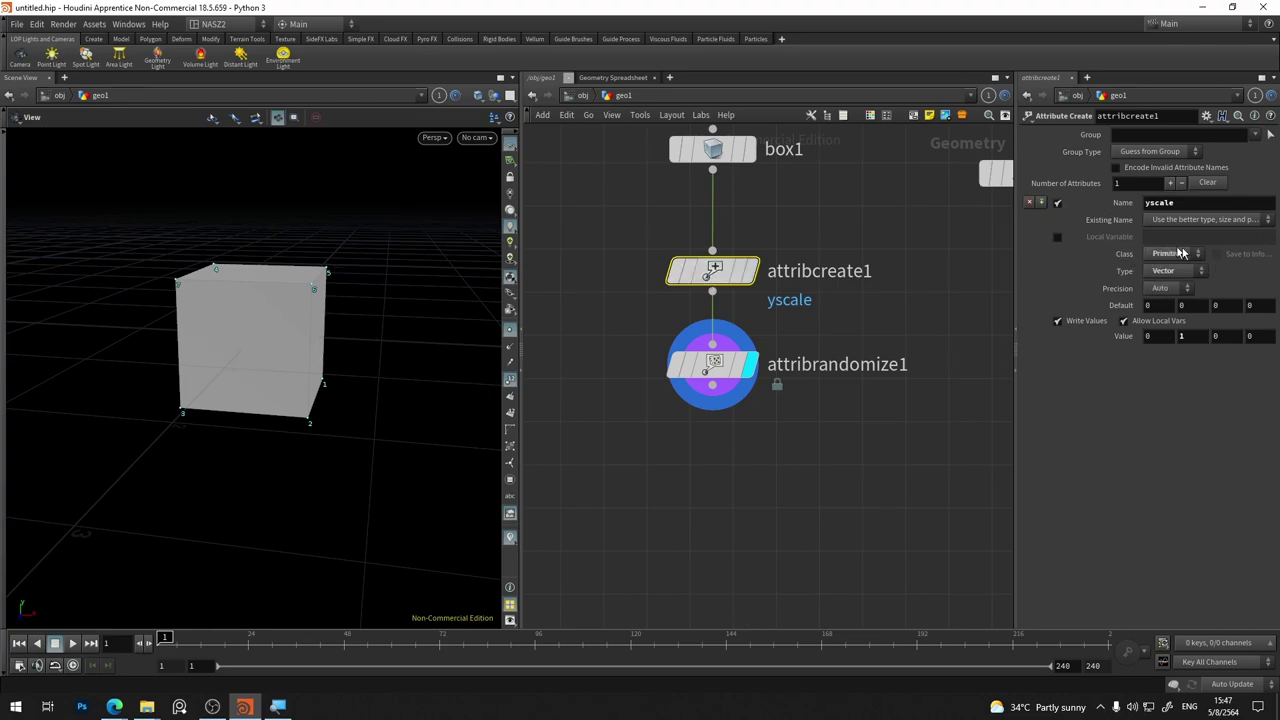
click(750, 362)
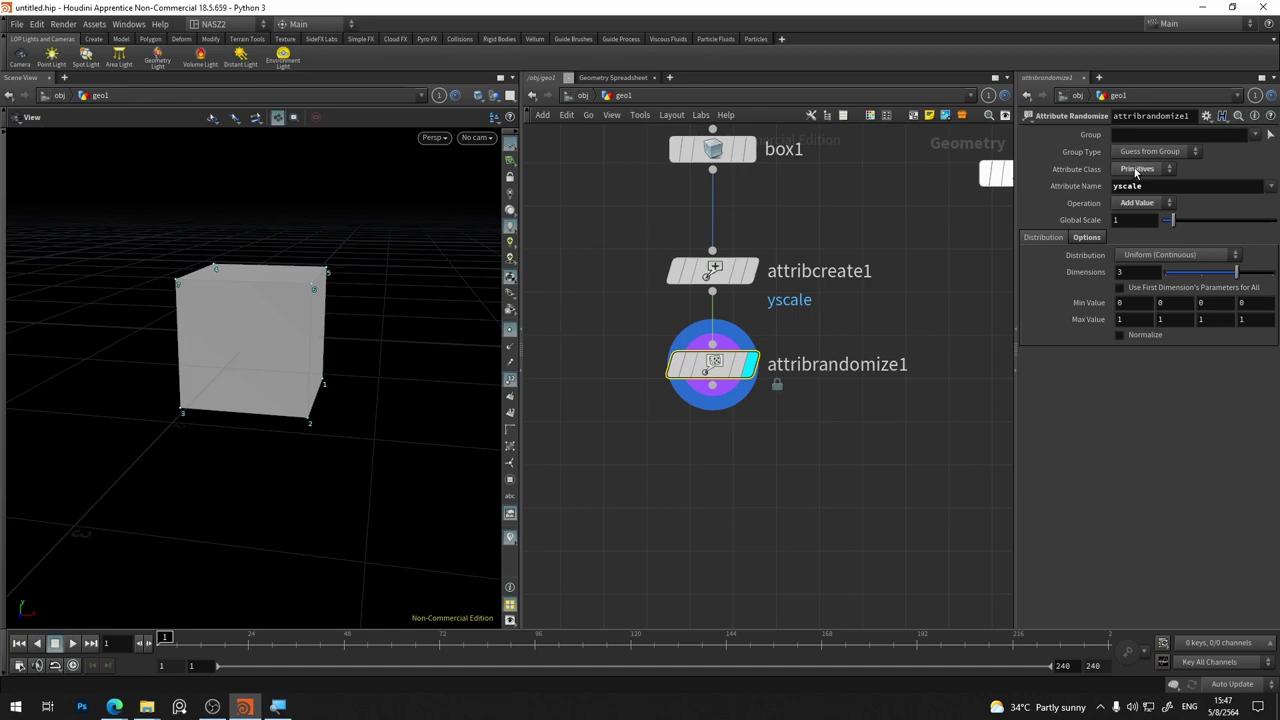
middle_click(720, 370)
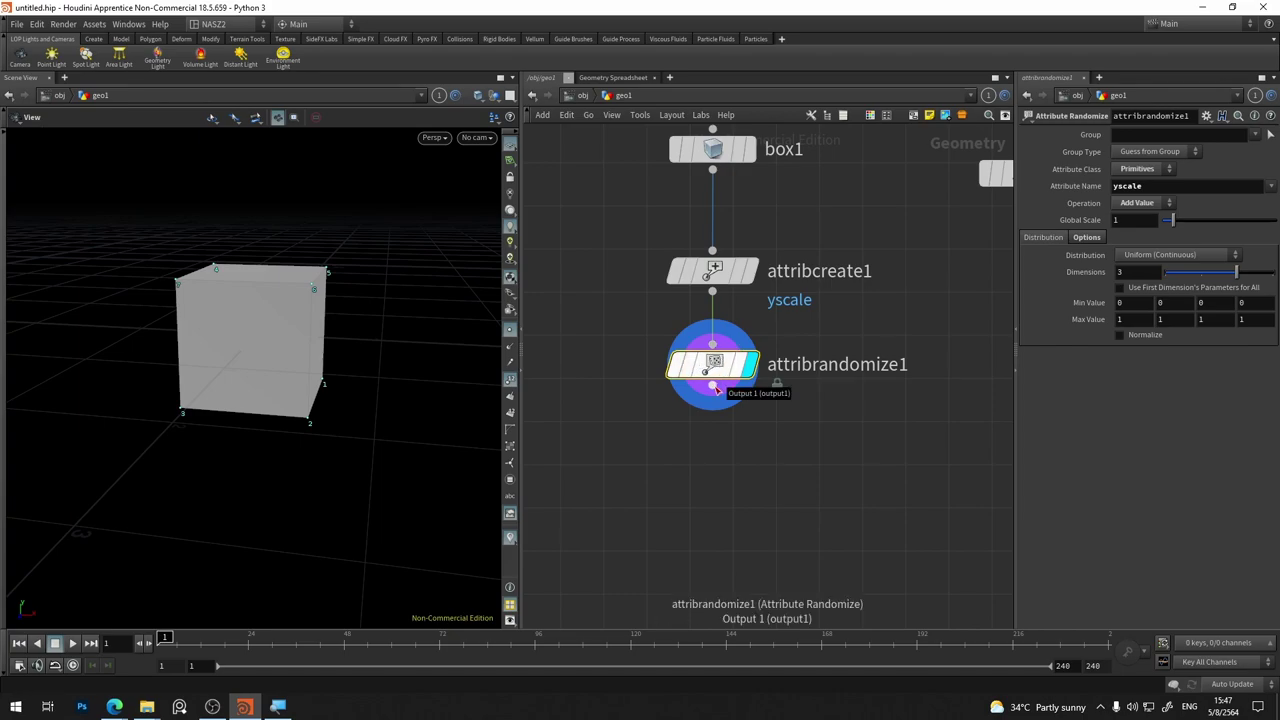
middle_drag(700, 457, 846, 417)
key(Tab)
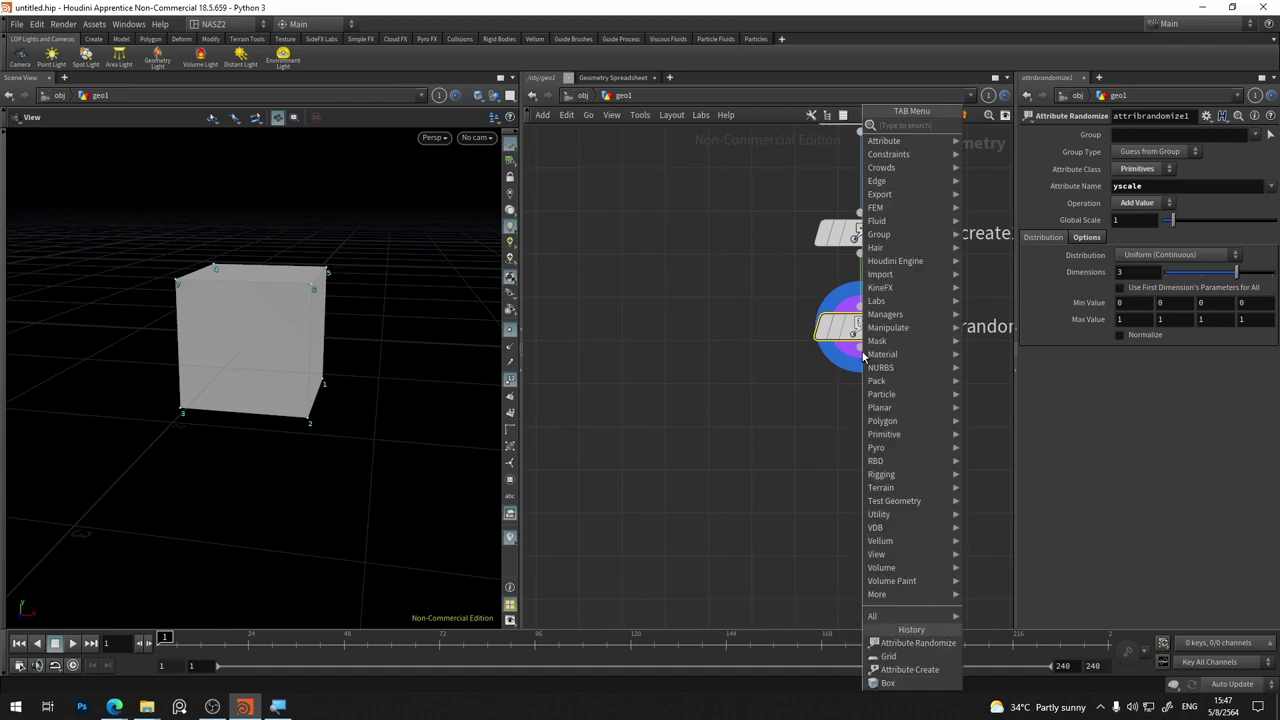
text(color)
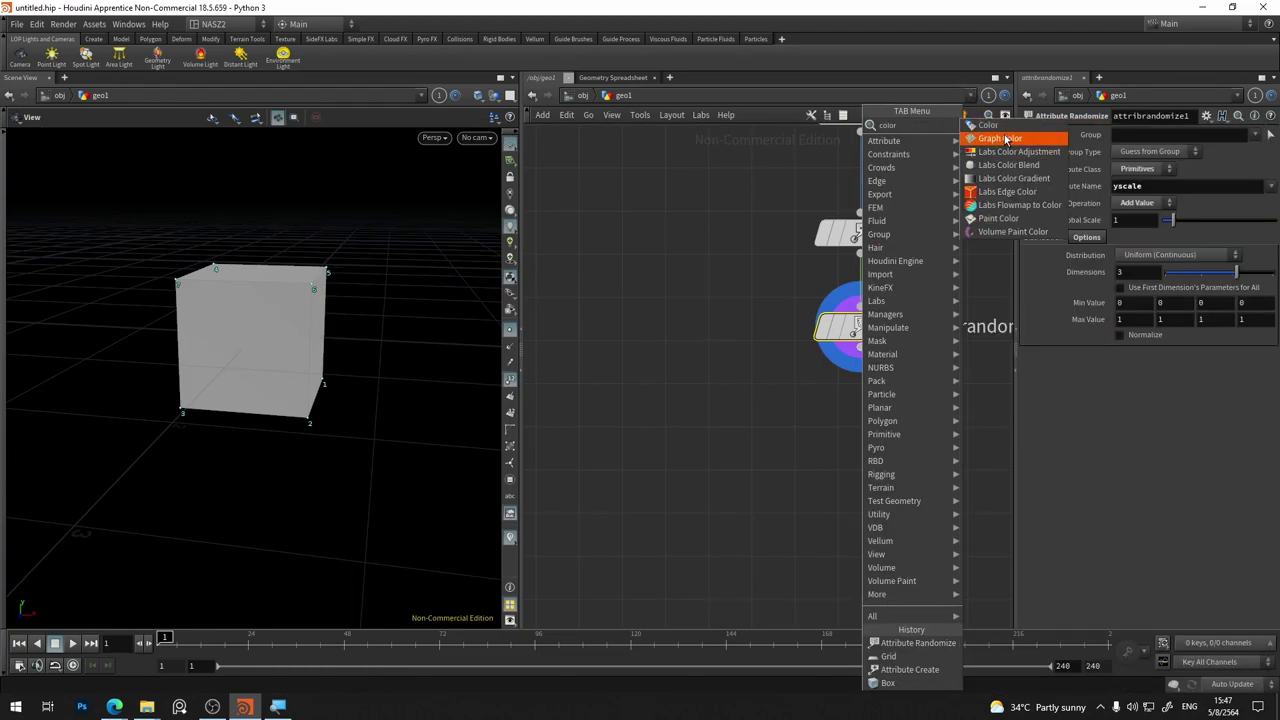
click(990, 125)
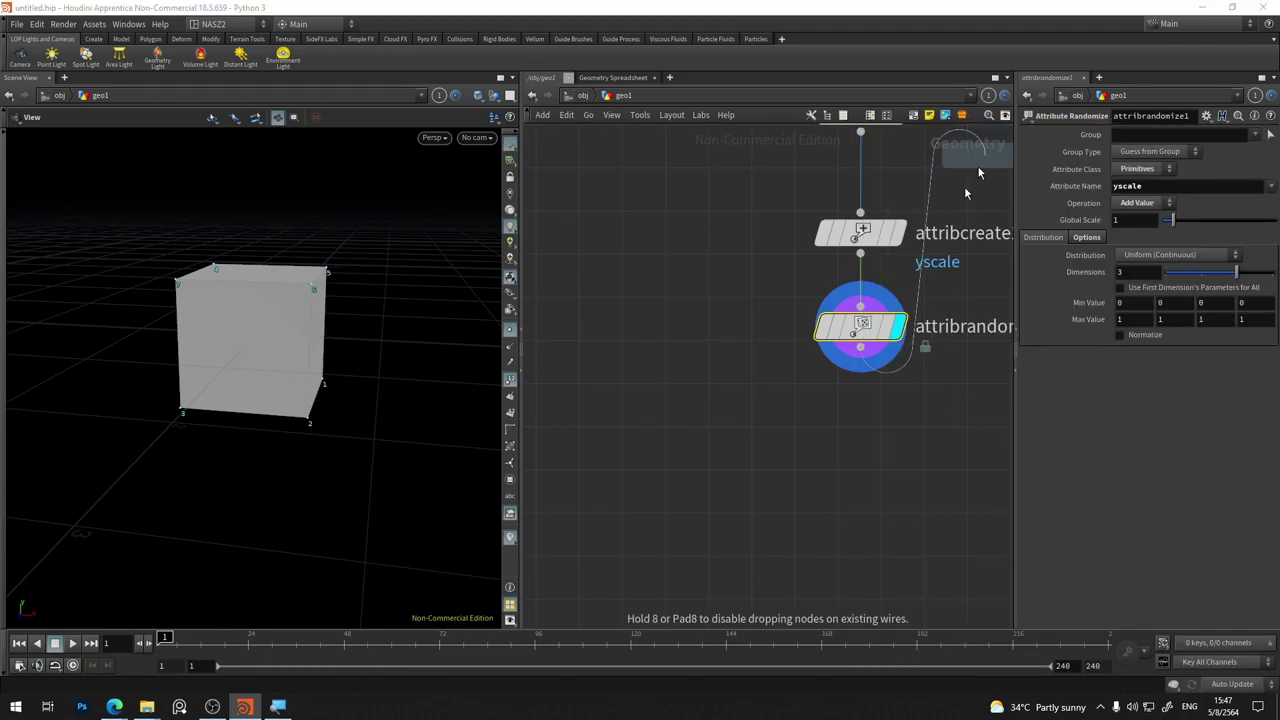
click(858, 432)
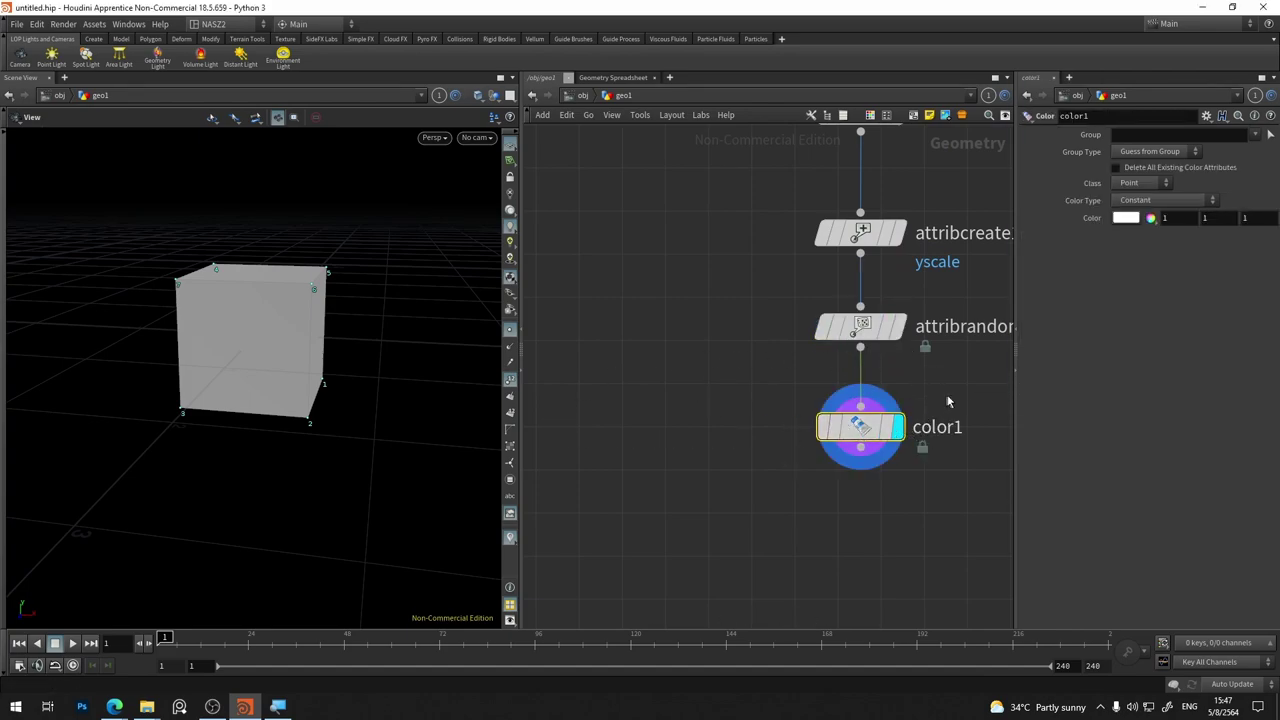
Set color1's constant colour to red (1, 0, 0) in the Color Editor
middle_drag(920, 391, 713, 390)
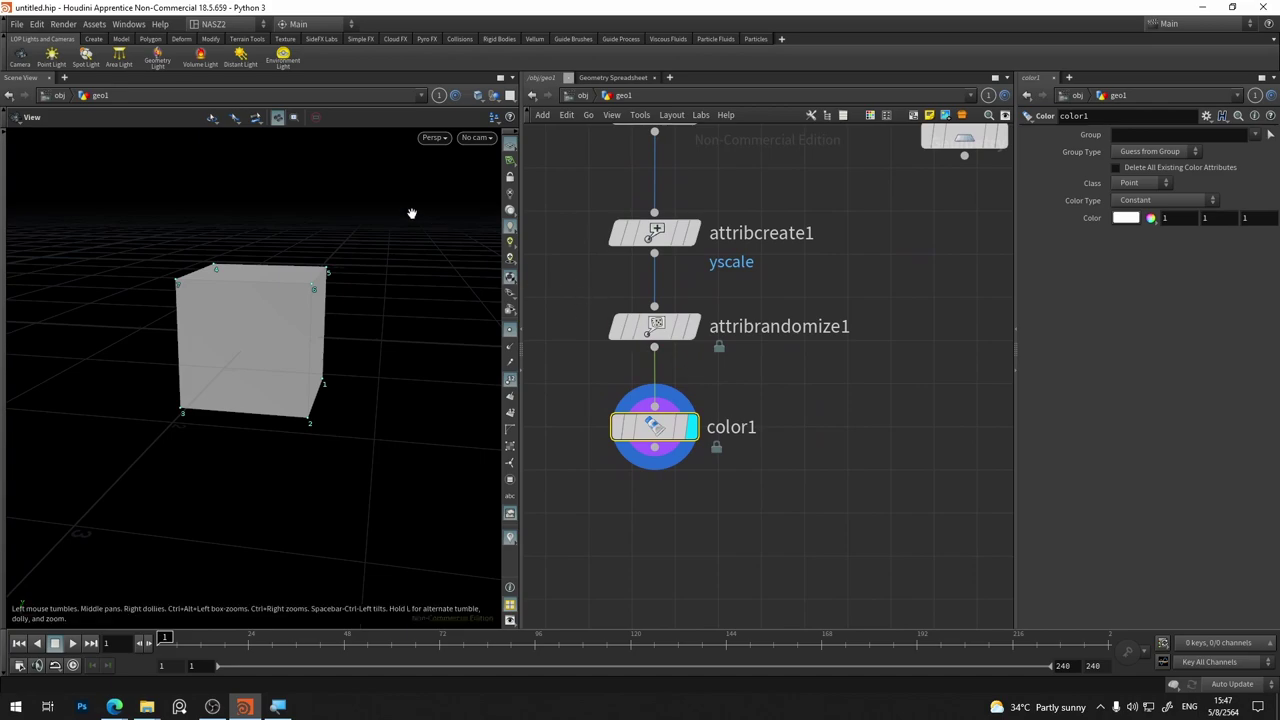
click(1130, 218)
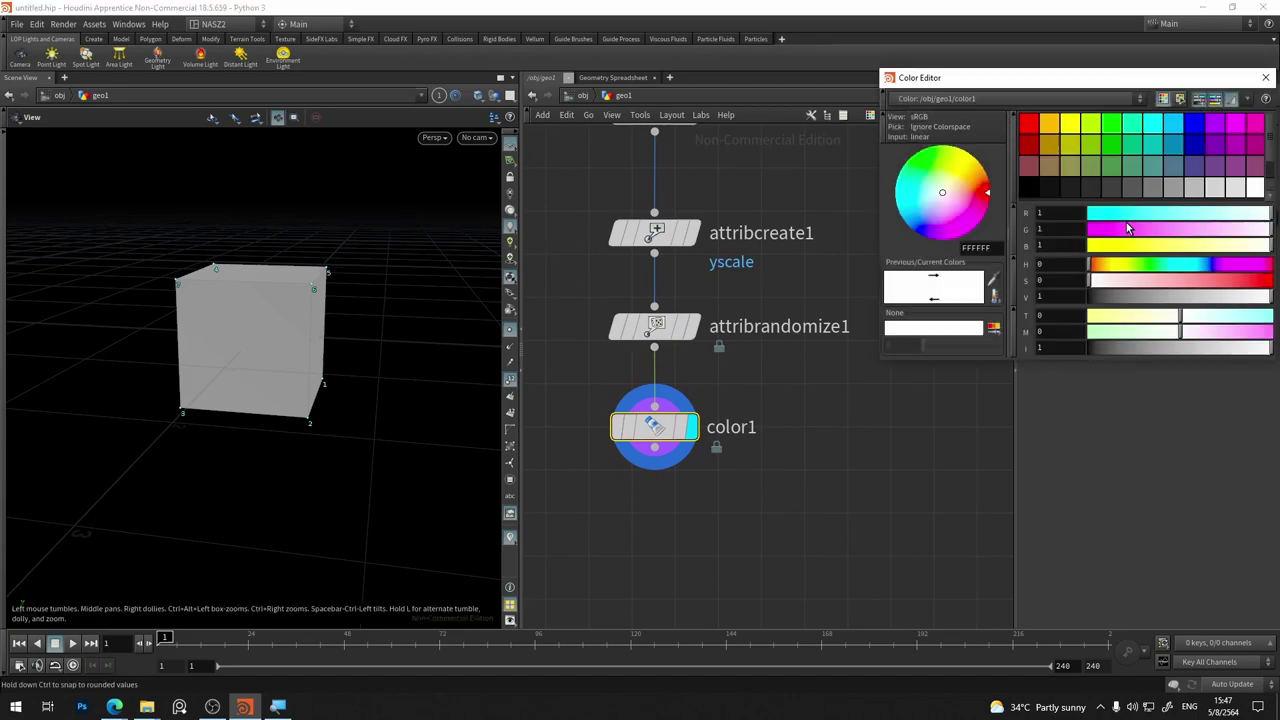
click(1027, 128)
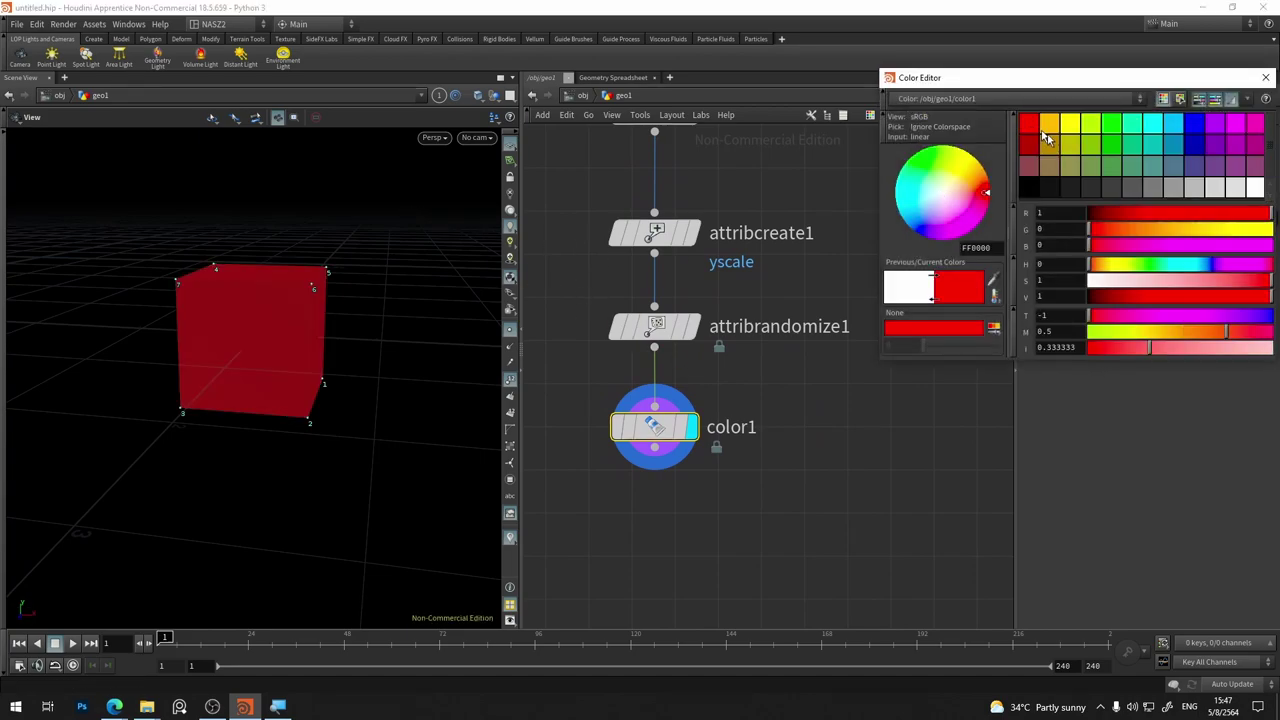
click(1265, 77)
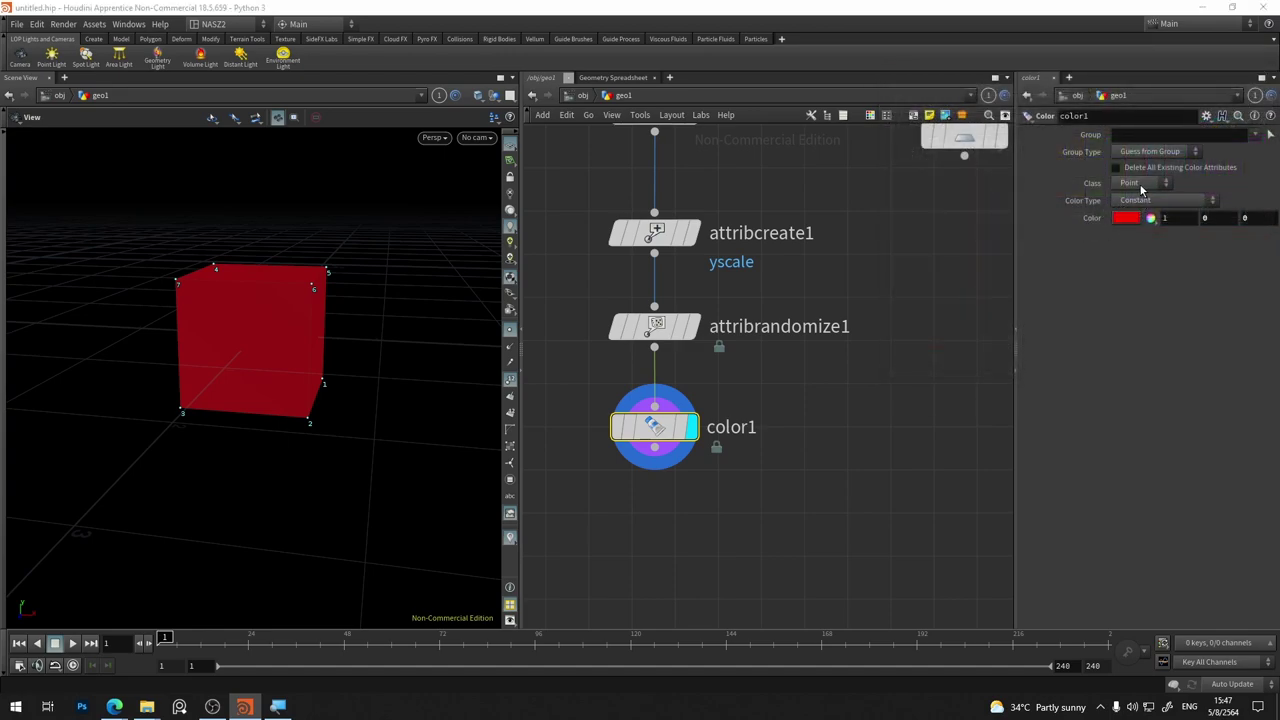
On color1, set Class to Primitive and Color Type to Ramp from Attribute
click(655, 326)
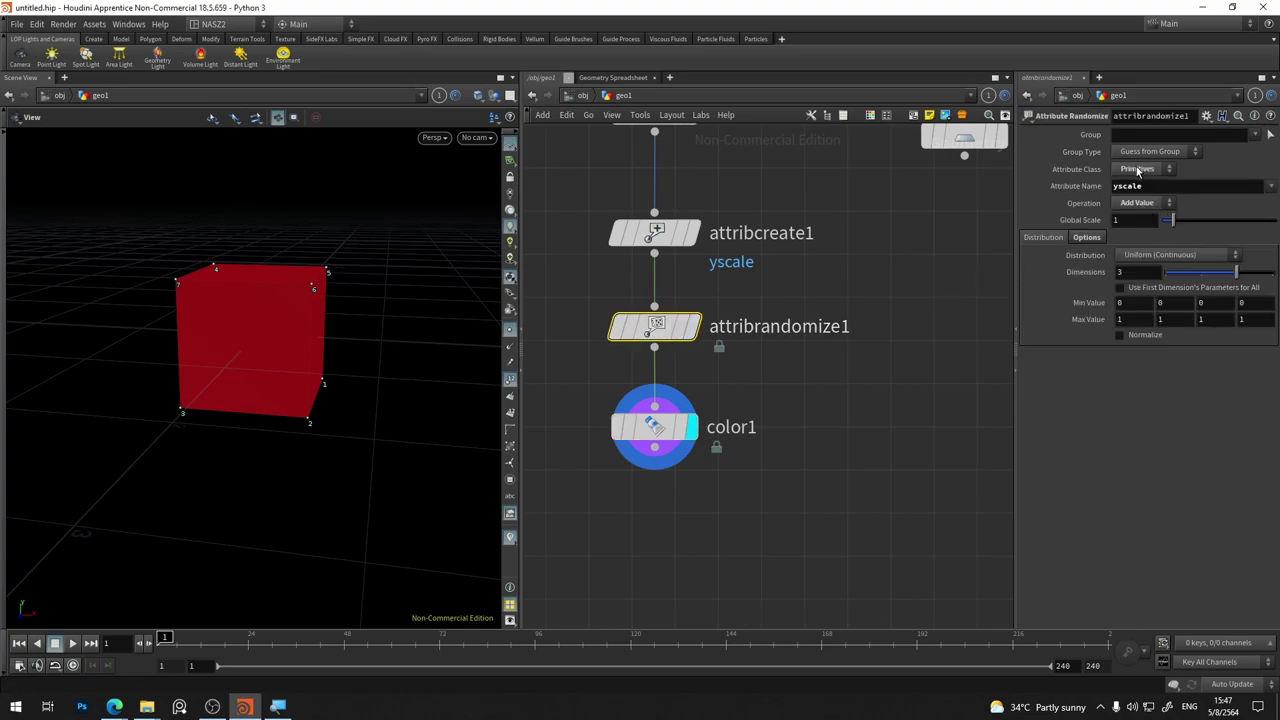
click(655, 427)
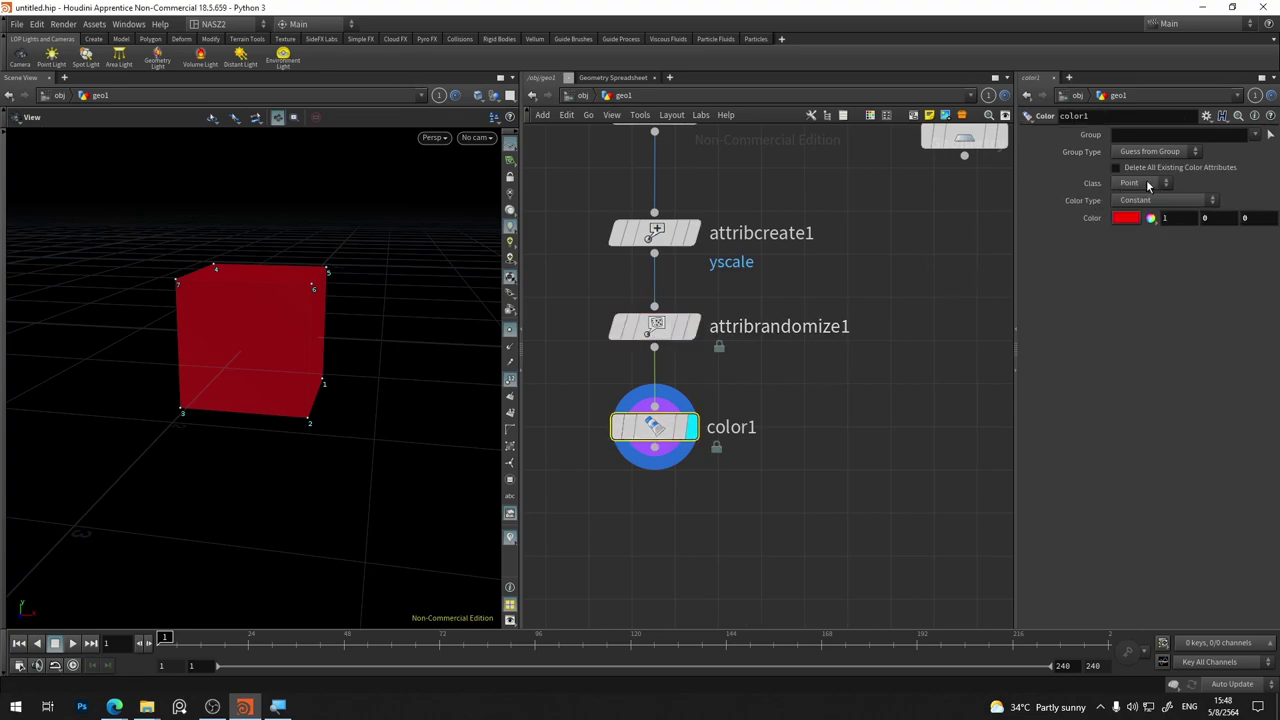
click(1148, 185)
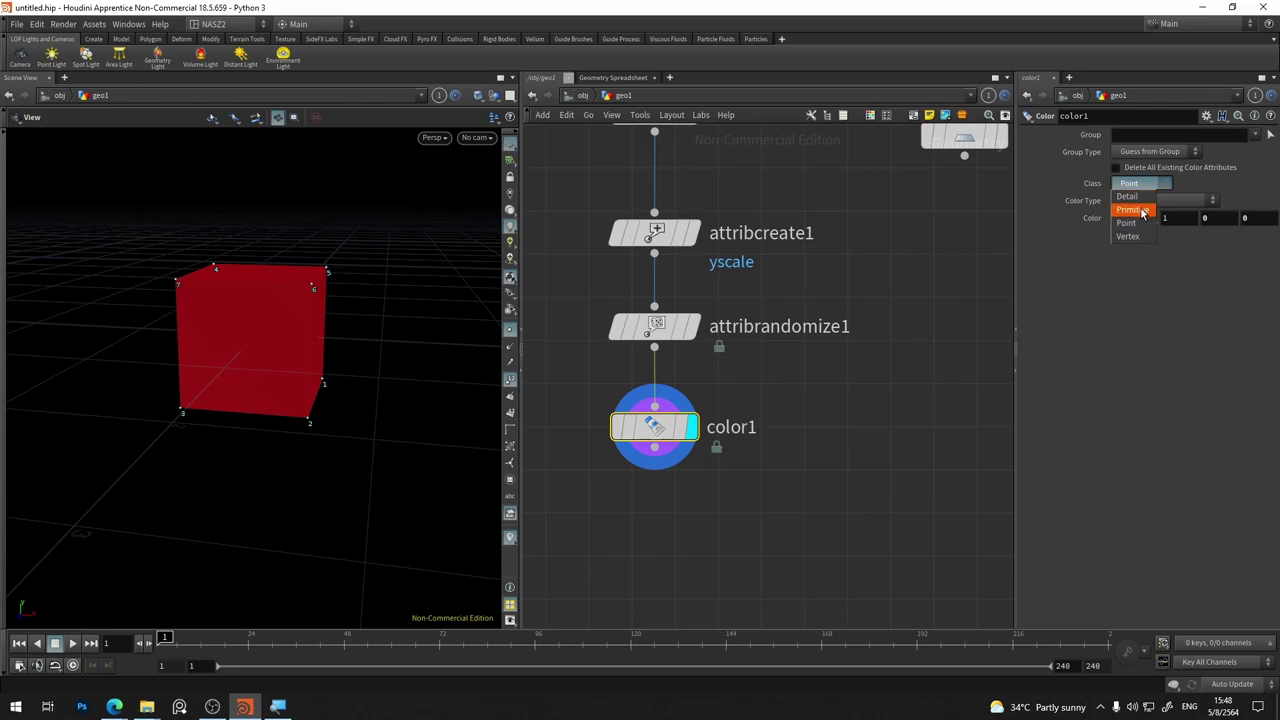
click(1143, 212)
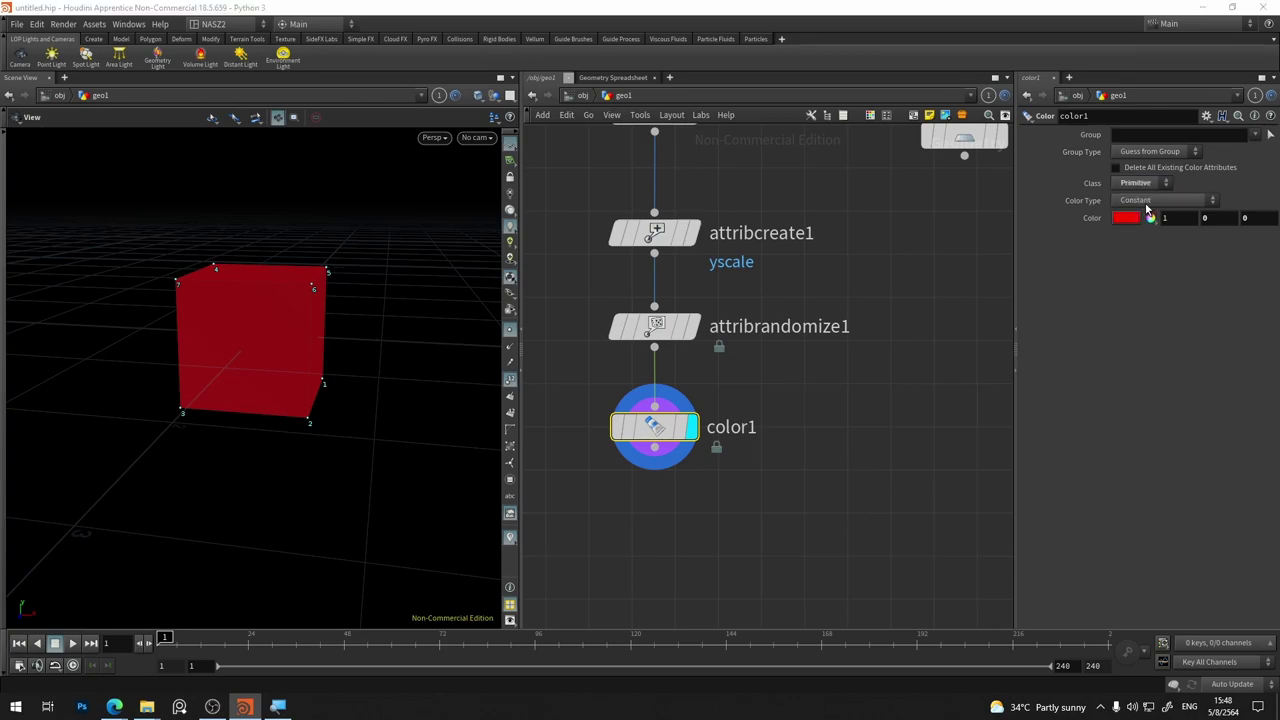
click(1147, 202)
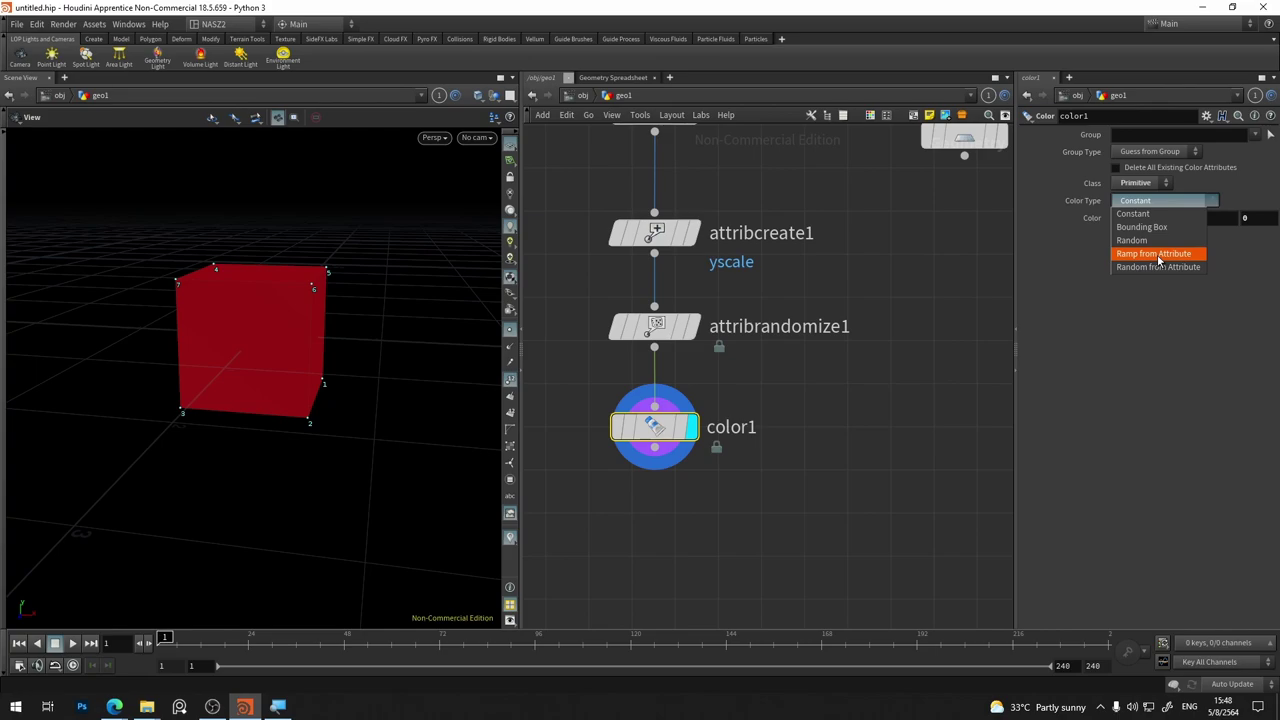
click(1155, 255)
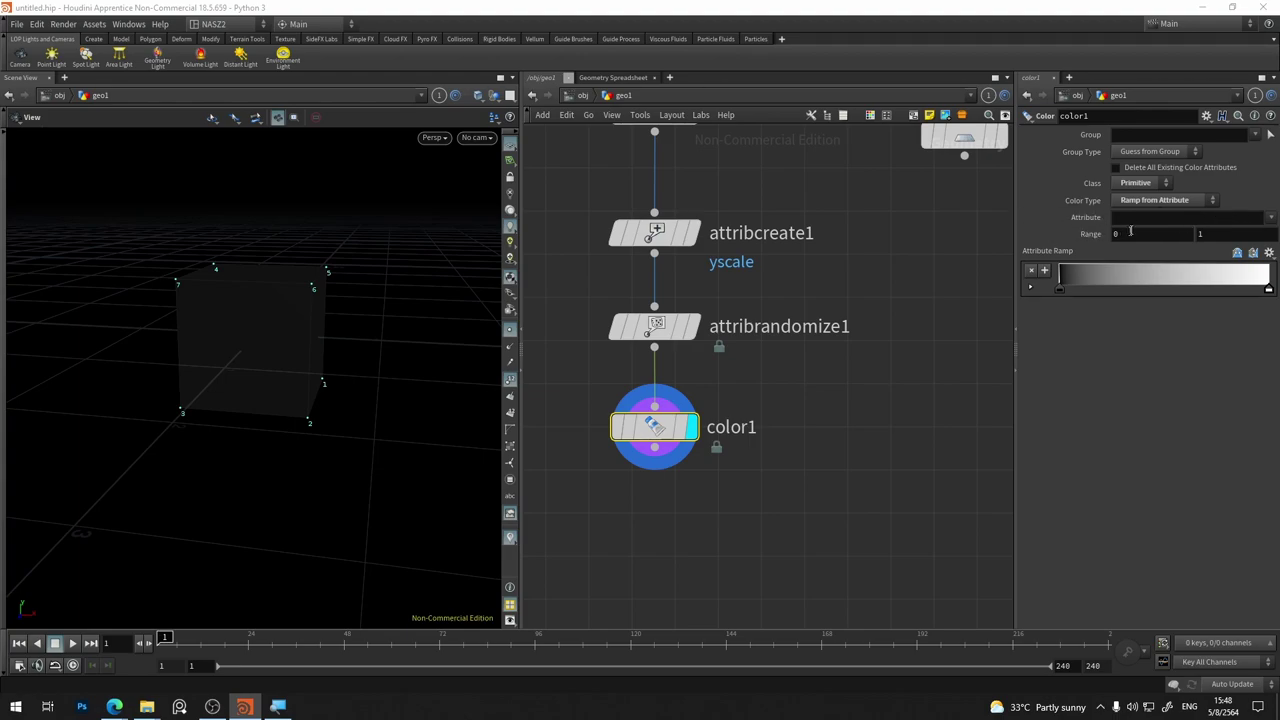
Enter yscale as color1's ramp attribute so the cube's faces shade green and yellow
click(655, 326)
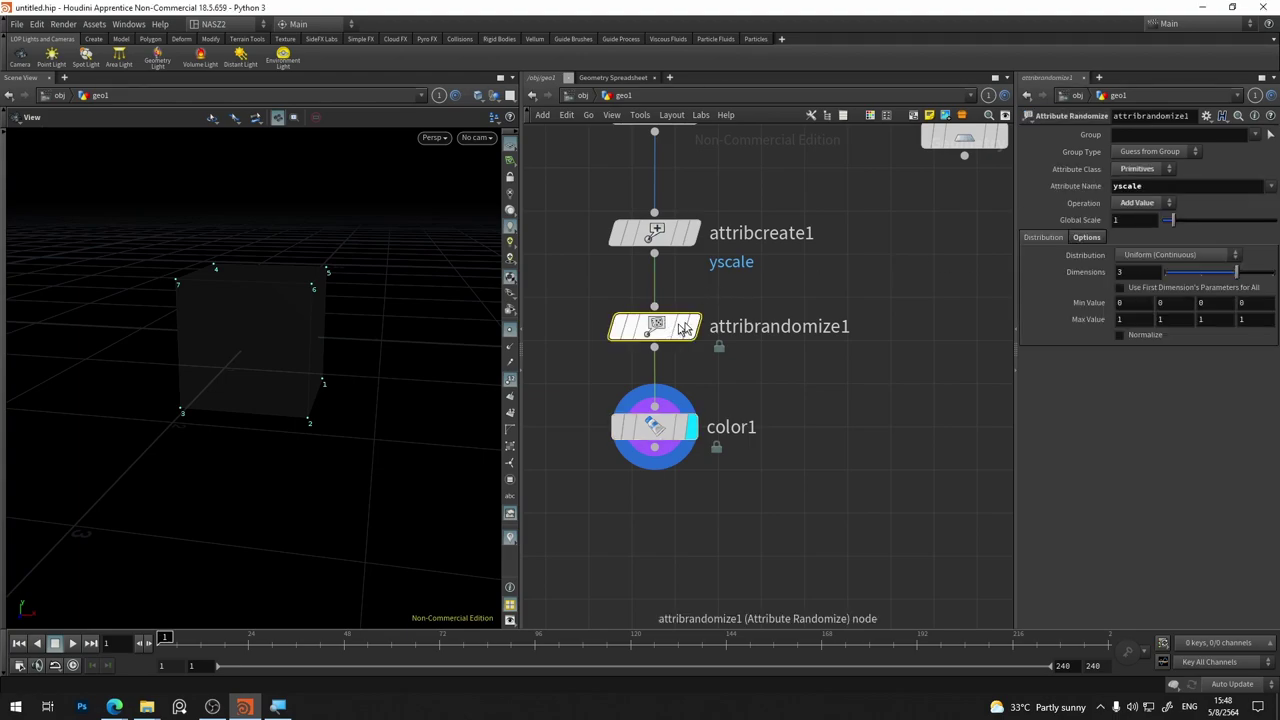
click(655, 427)
click(1133, 218)
text(yscal)
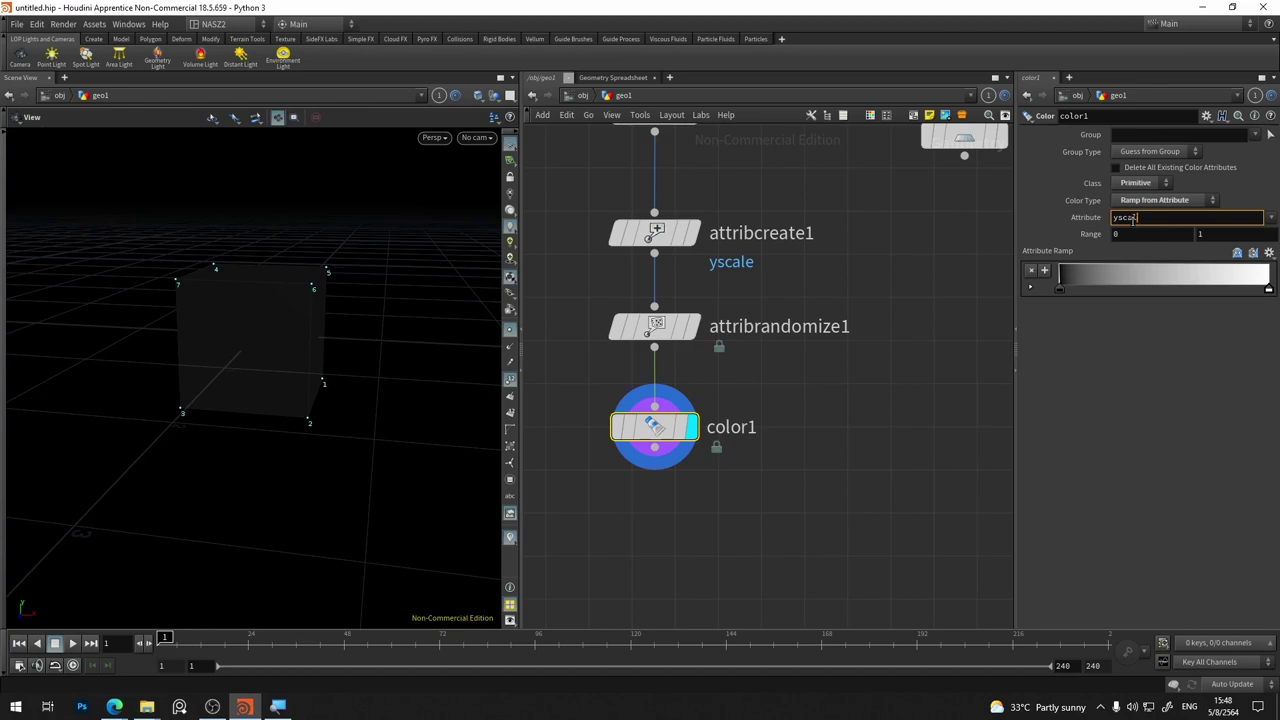
text(e)
key(Return)
mouse_move(457, 314)
mouse_down()
mouse_move(360, 305)
mouse_move(608, 291)
mouse_move(406, 294)
mouse_move(406, 331)
mouse_up()
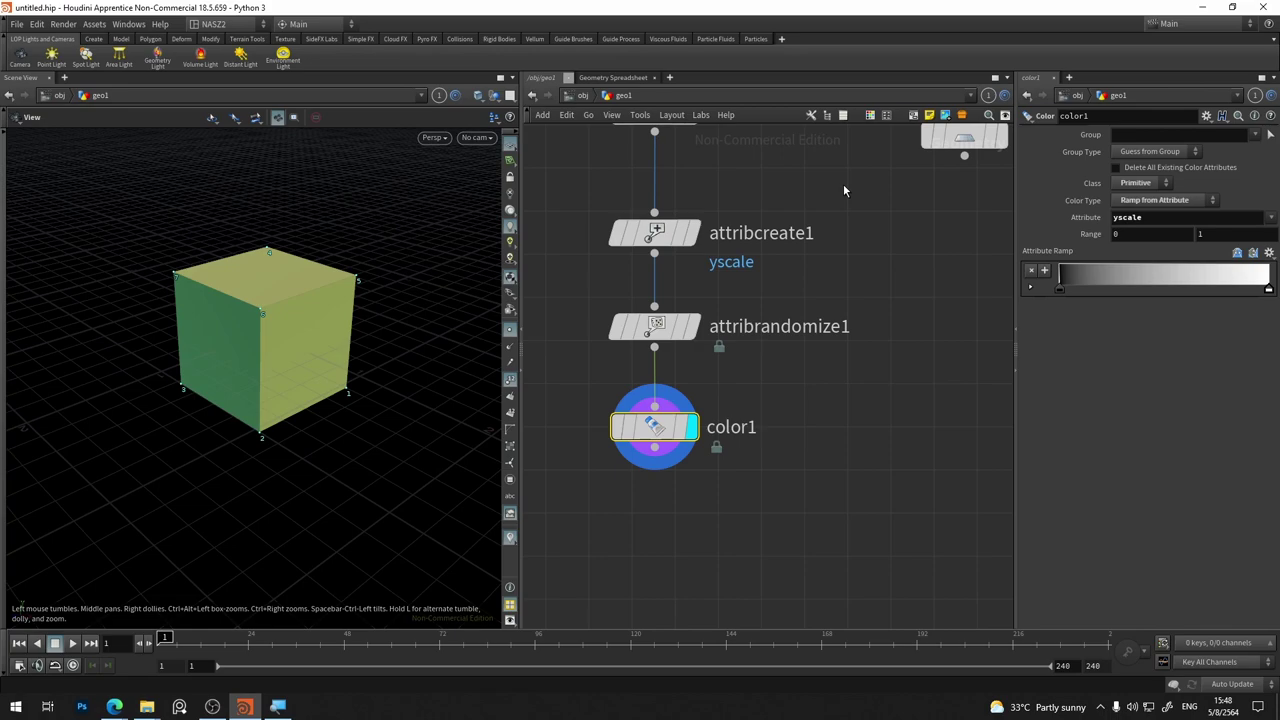
middle_drag(816, 164, 865, 384)
click(700, 333)
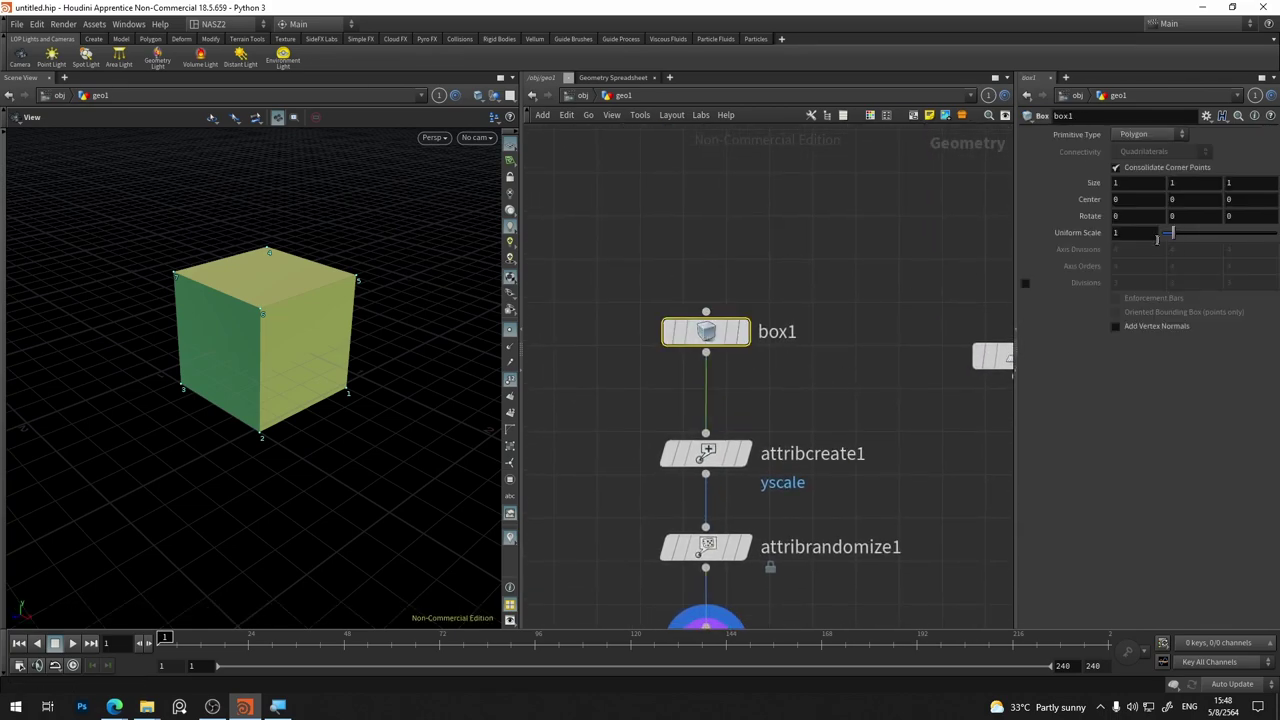
Set box1's Primitive Type to Polygon Mesh and hide the viewport point numbers
click(1140, 135)
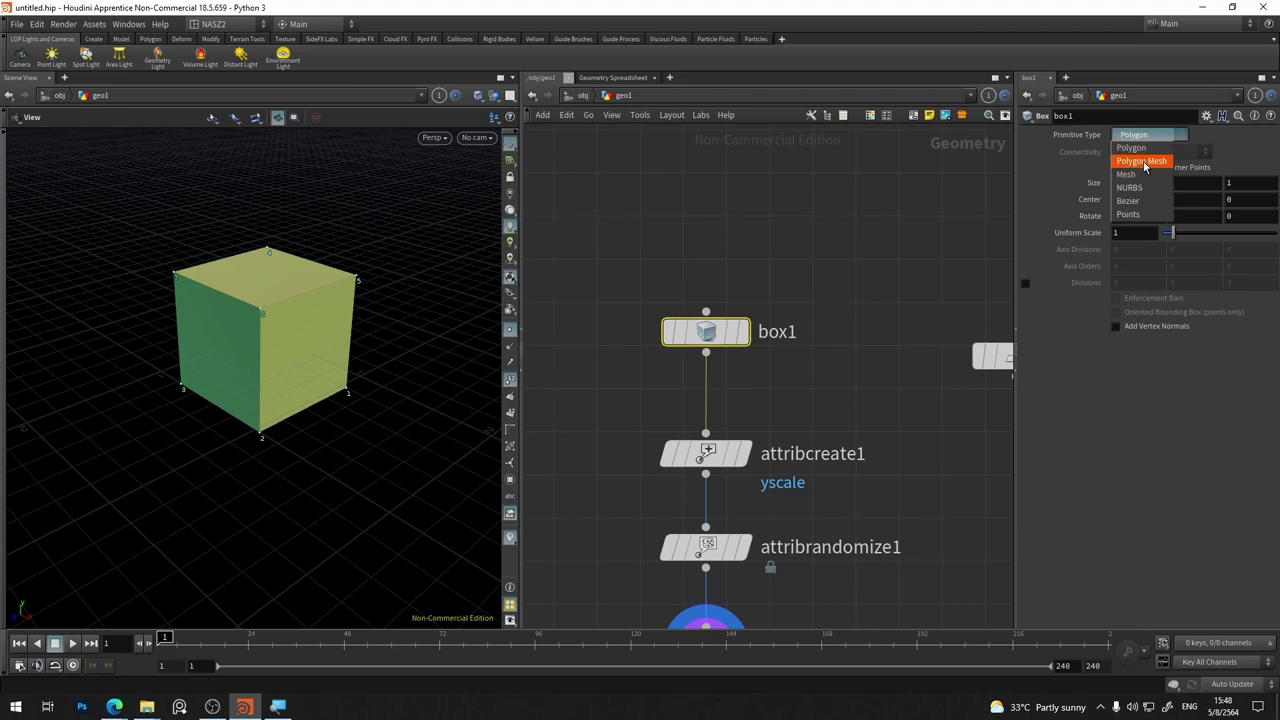
click(1142, 161)
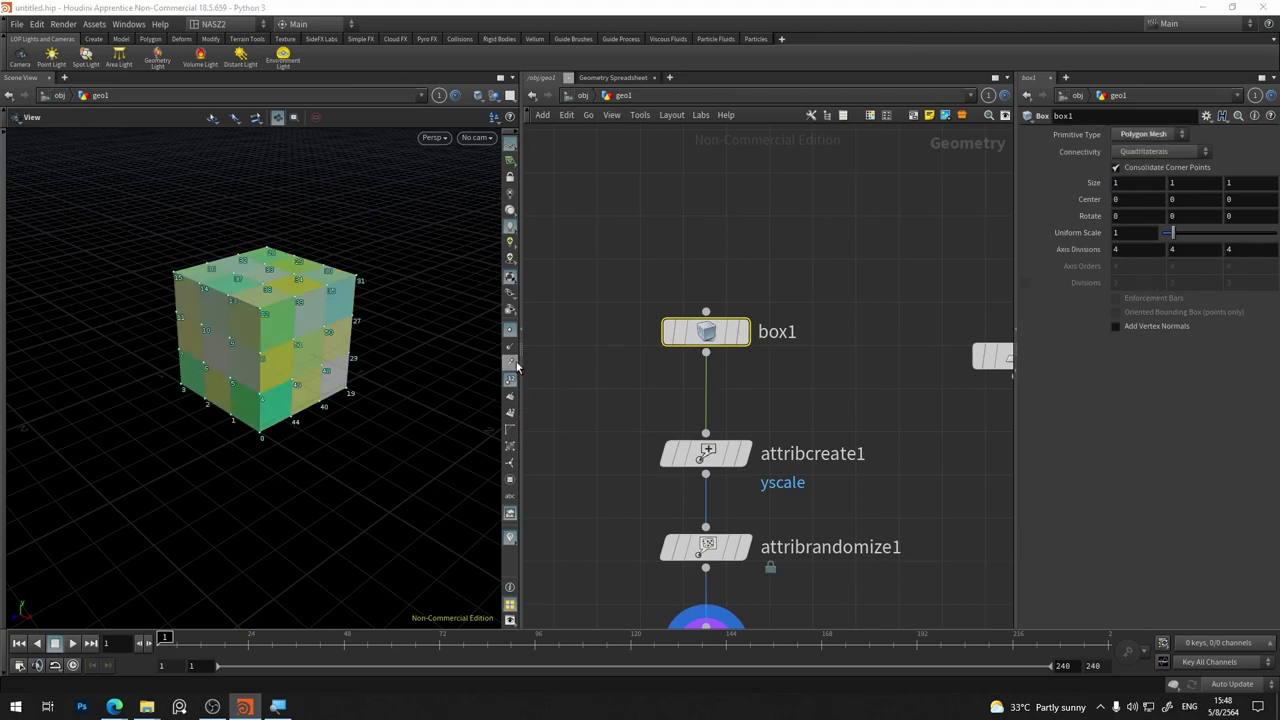
click(510, 380)
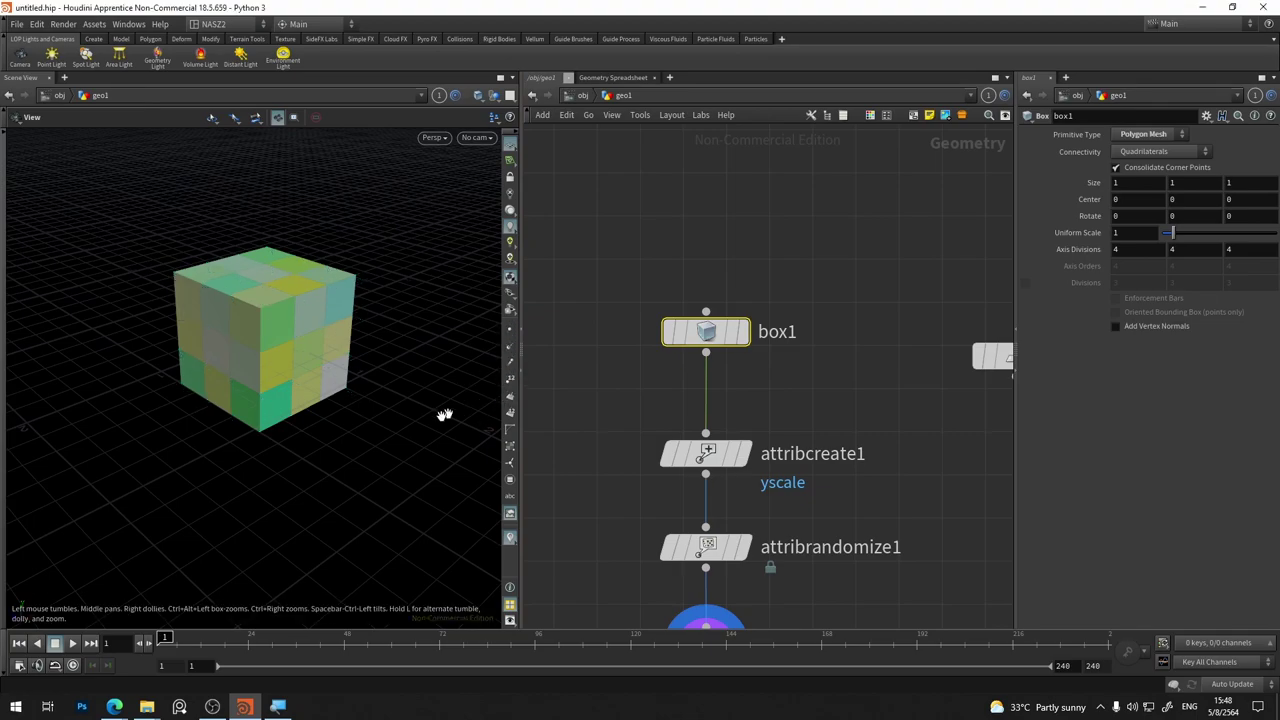
mouse_move(390, 378)
mouse_down()
mouse_move(273, 414)
mouse_move(337, 351)
mouse_up()
key(h)
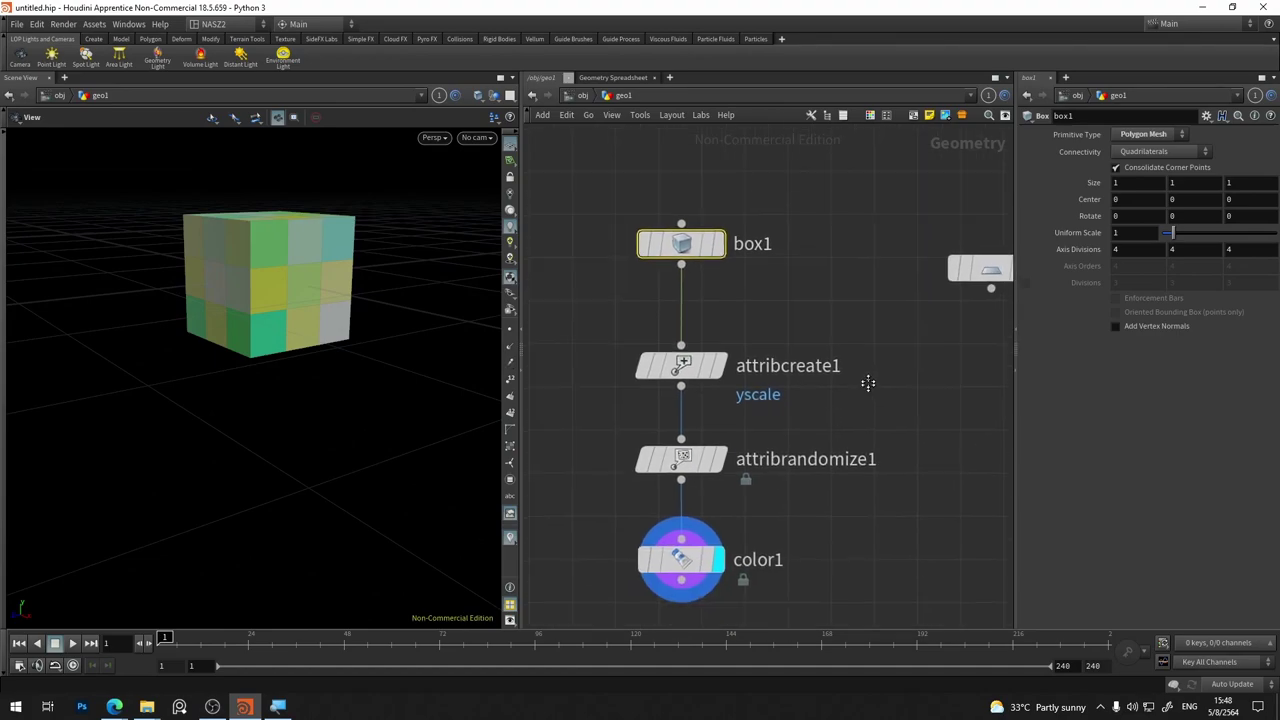
Bypass attribrandomize1 to inspect attribcreate1's yscale values, then re-enable it
click(637, 440)
mouse_move(292, 336)
mouse_down()
mouse_move(294, 422)
mouse_move(174, 334)
mouse_move(293, 312)
mouse_move(337, 251)
mouse_move(377, 377)
mouse_move(289, 323)
mouse_move(360, 345)
mouse_up()
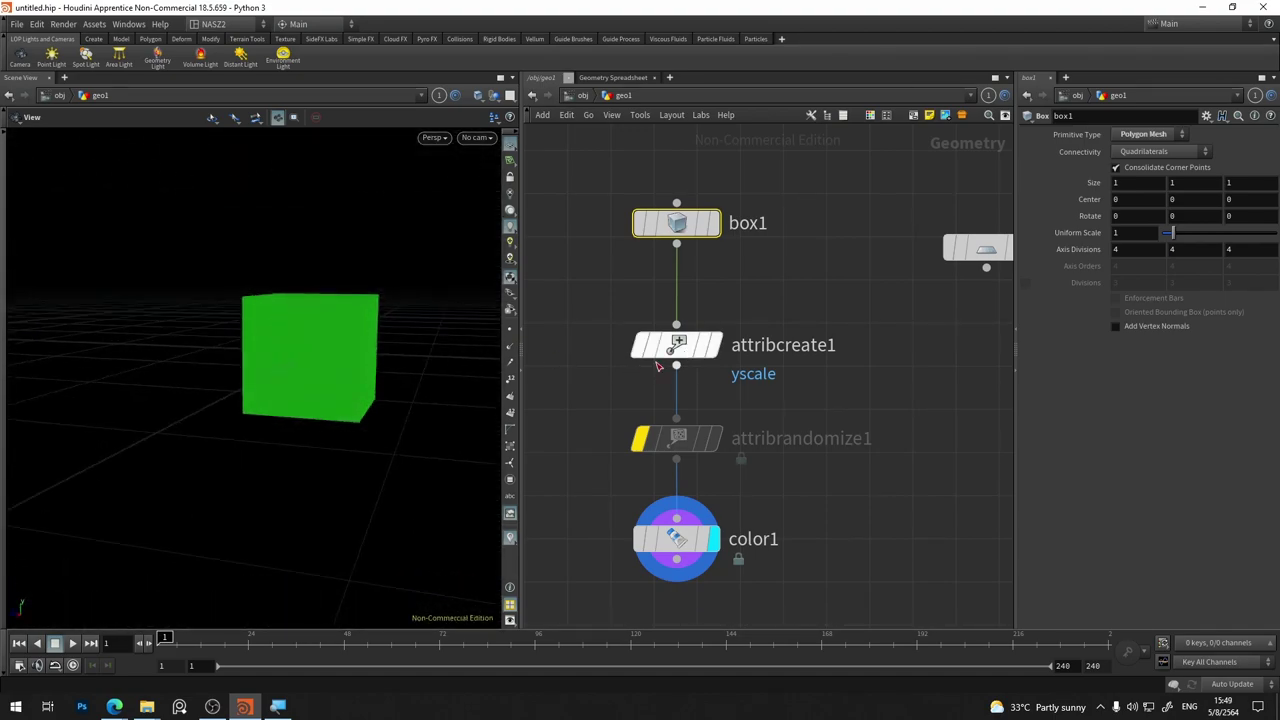
click(670, 353)
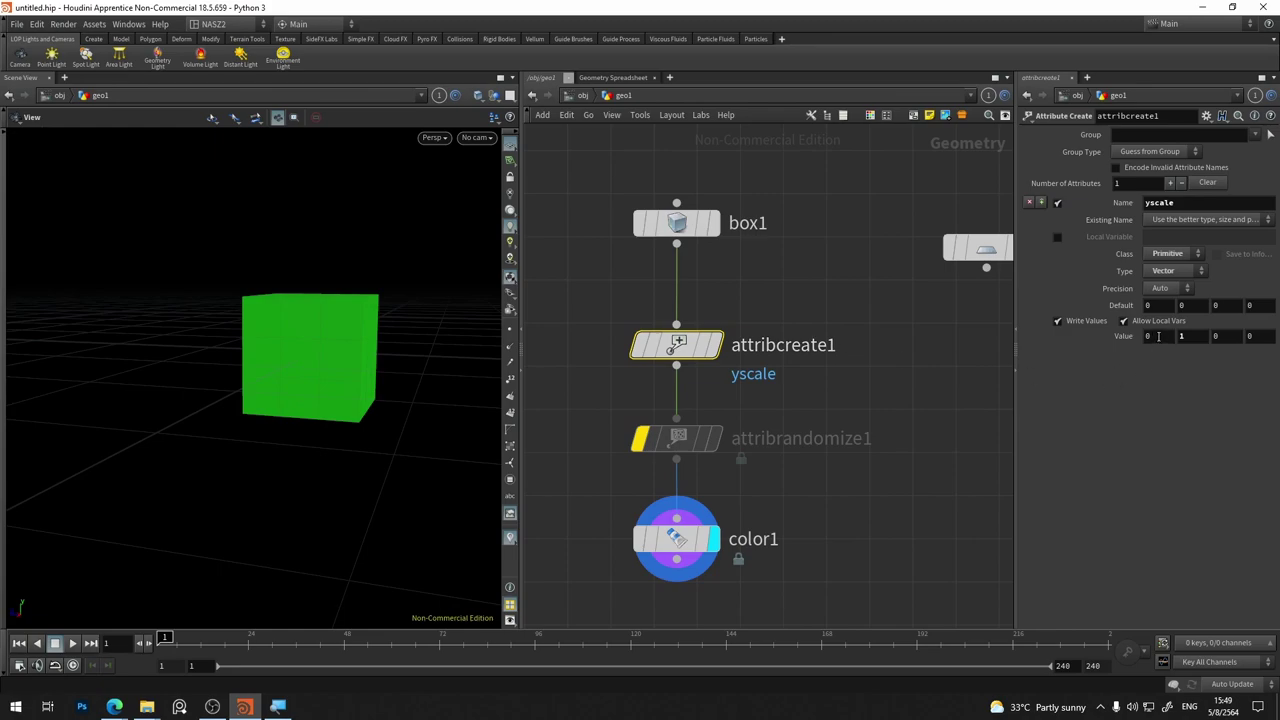
click(1221, 336)
click(706, 541)
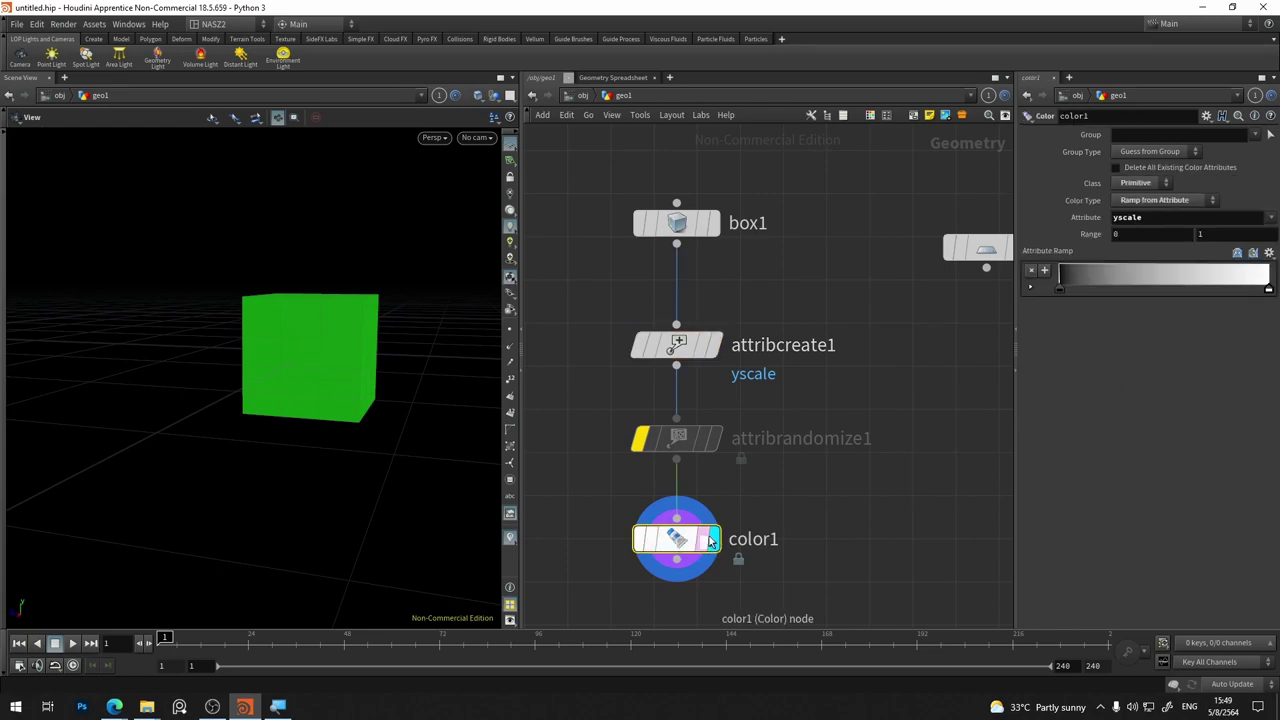
click(680, 348)
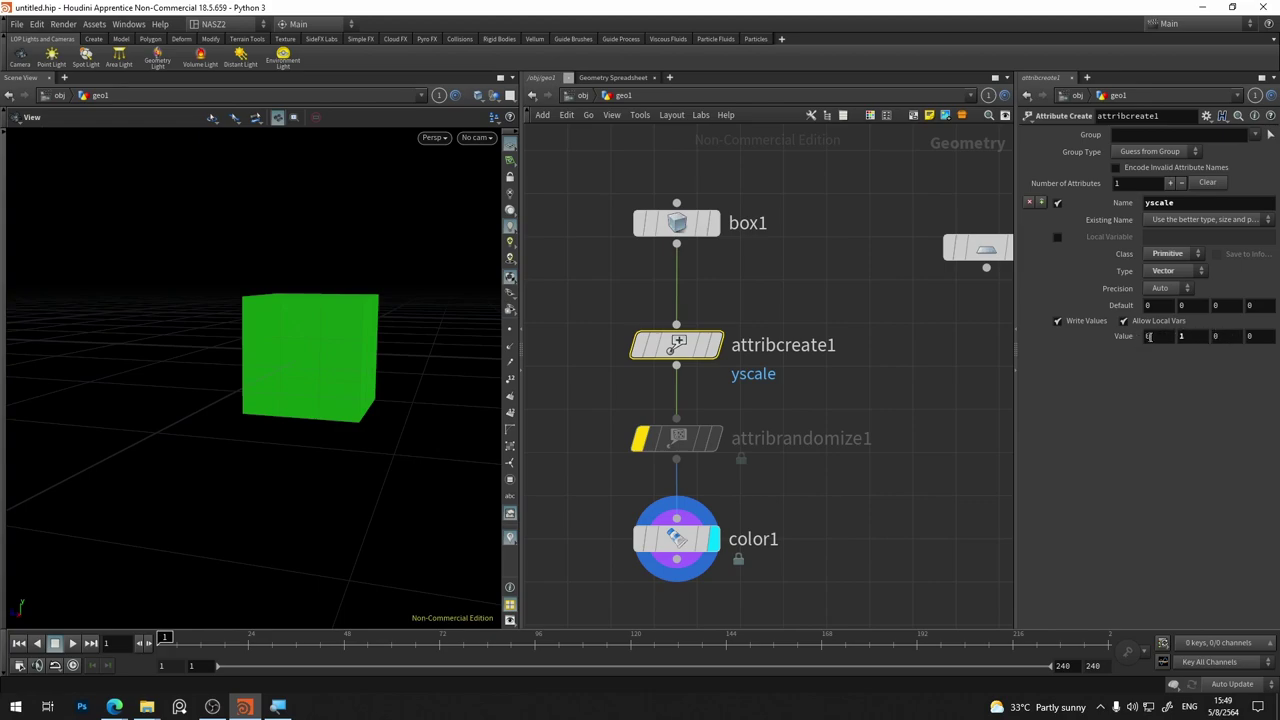
key(Tab)
key(Tab)
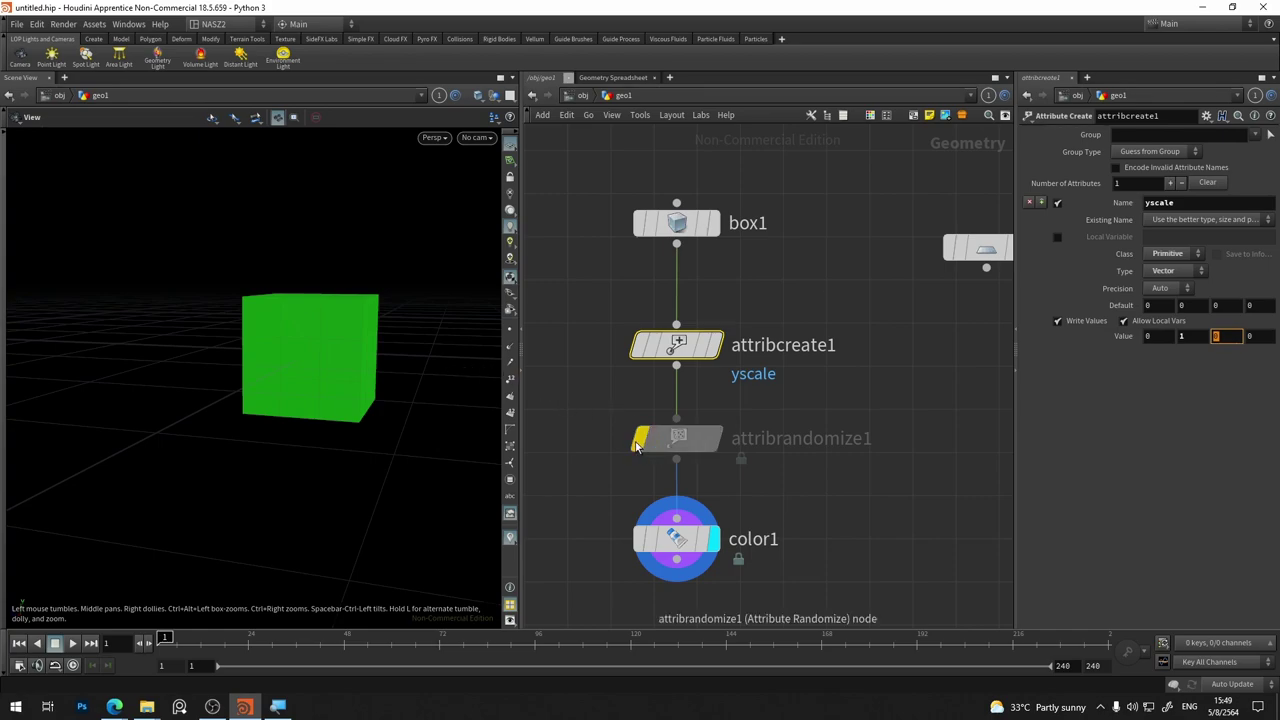
click(638, 440)
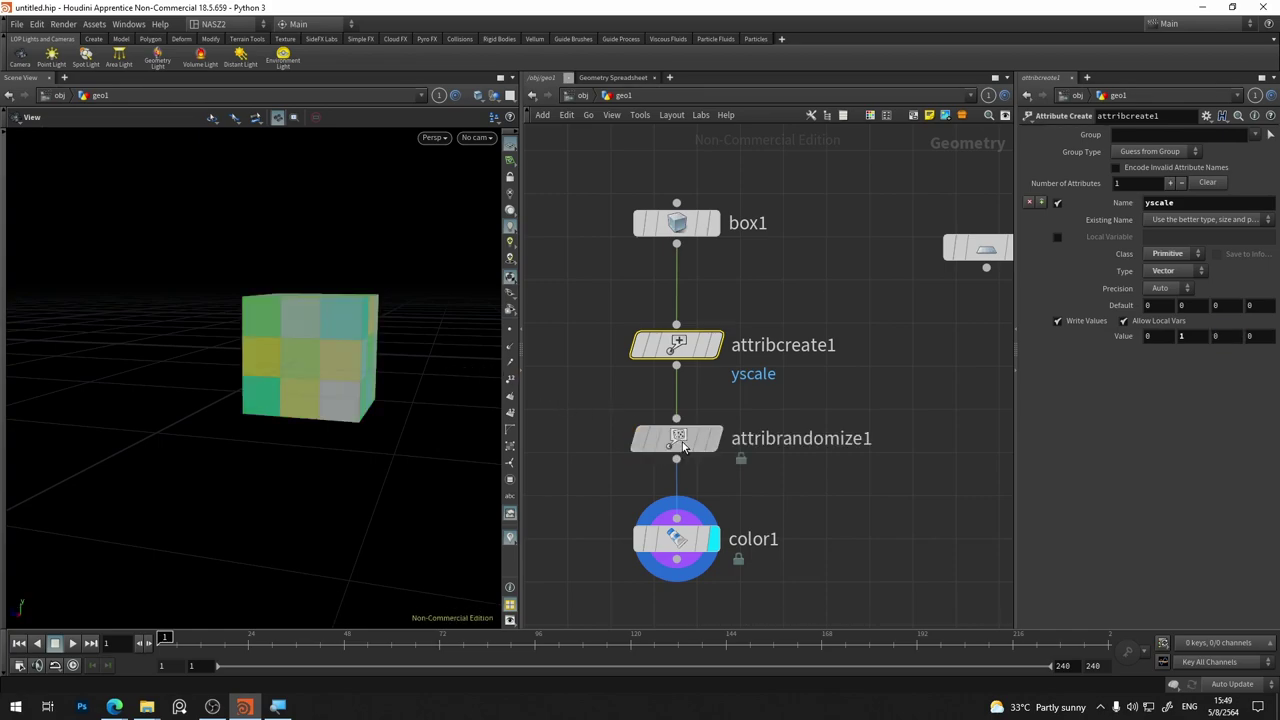
click(705, 448)
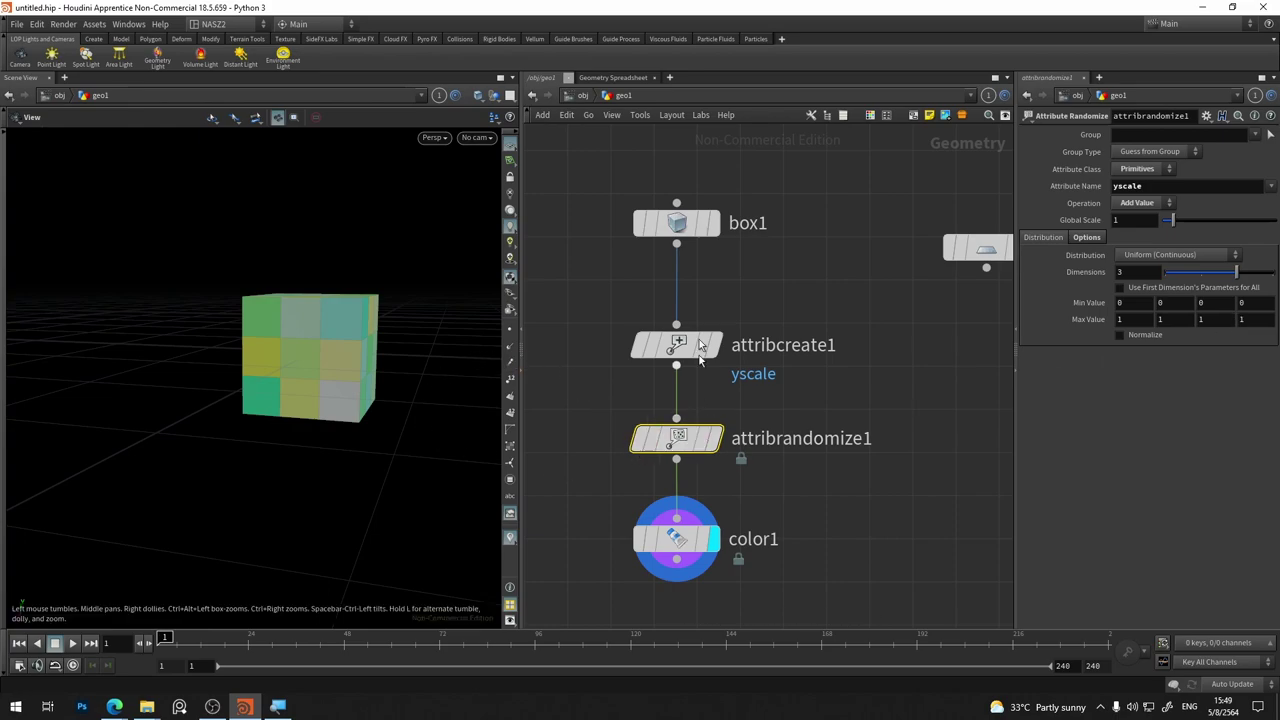
Switch attribrandomize1's Operation to Set Value while checking yscale in the Geometry Spreadsheet
click(613, 77)
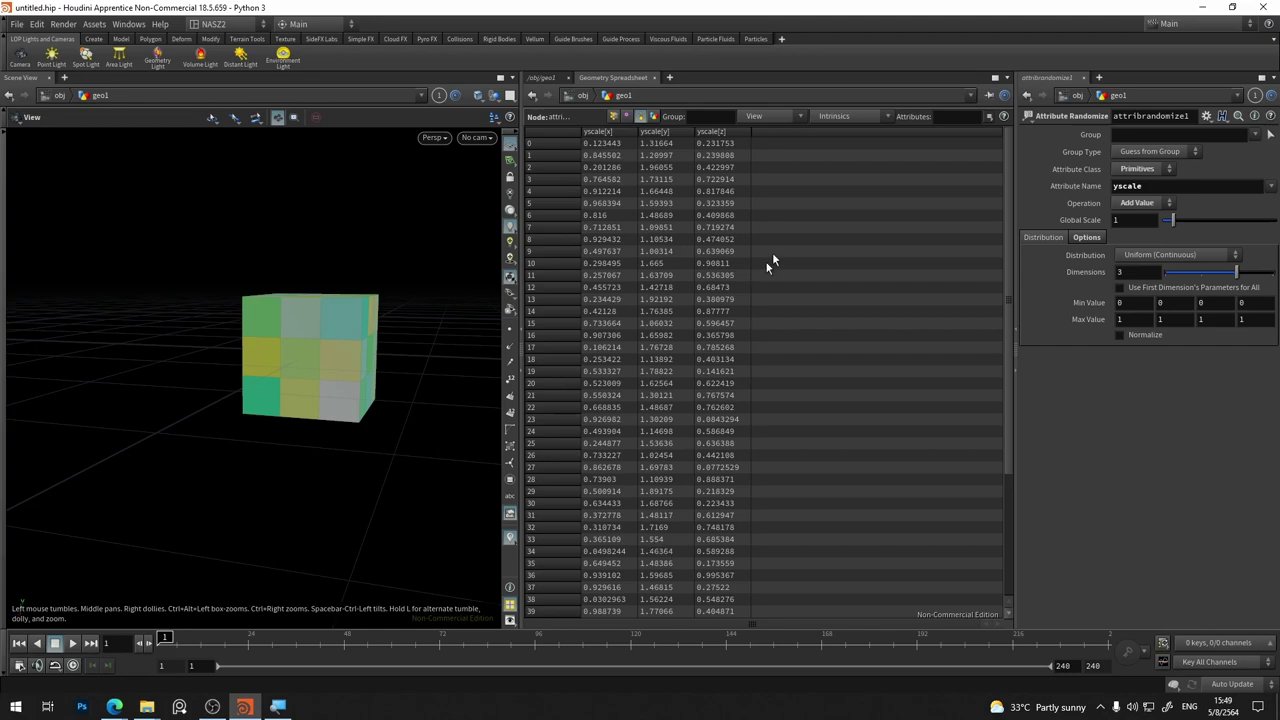
click(1143, 203)
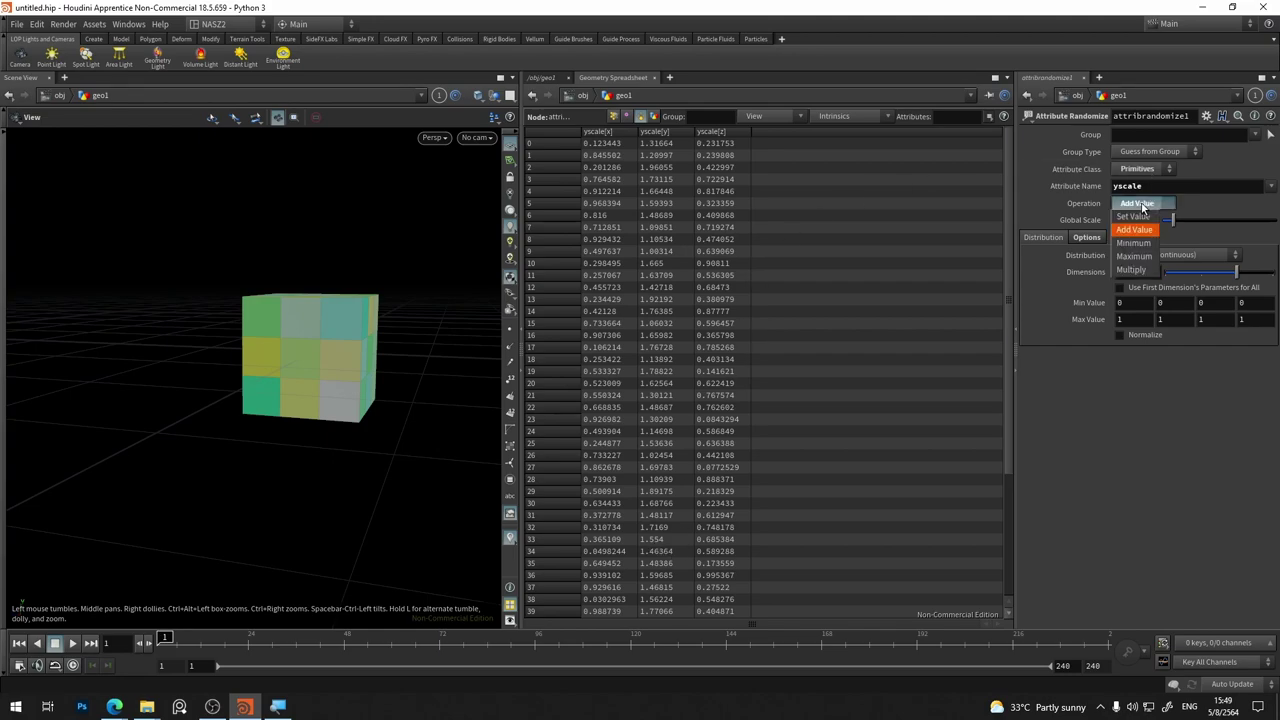
click(1141, 201)
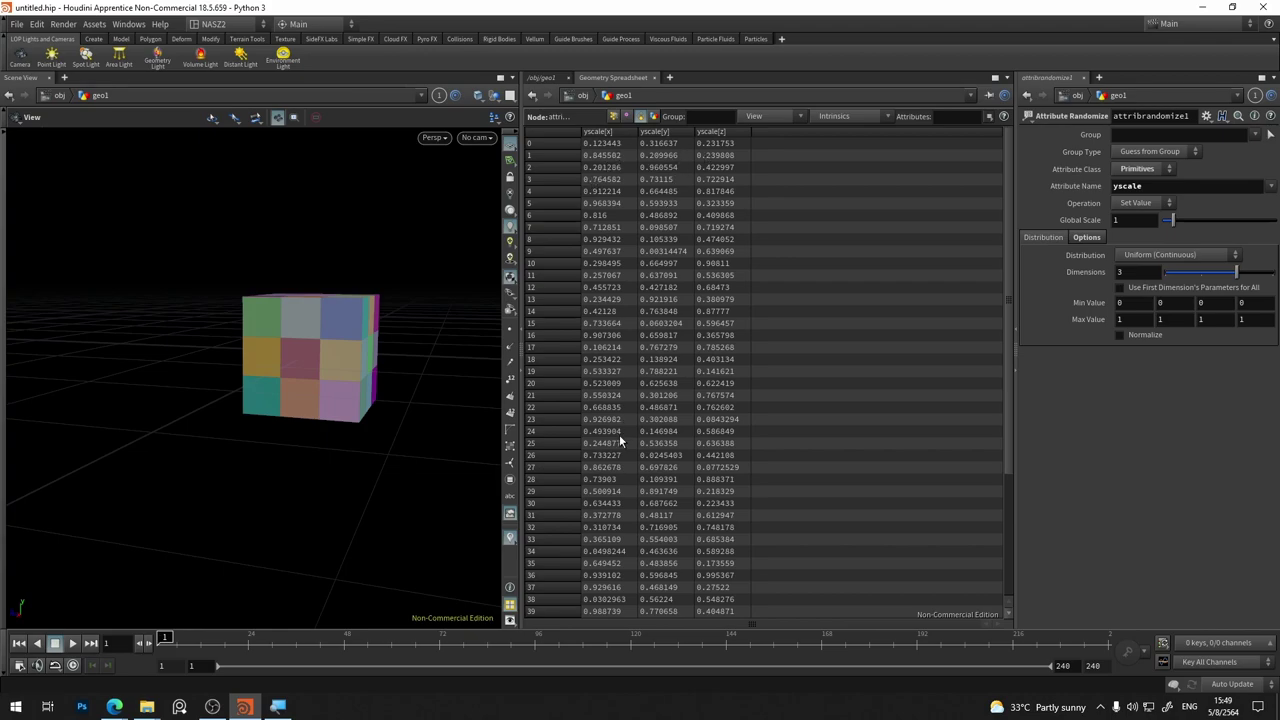
mouse_move(417, 217)
mouse_down()
mouse_move(346, 237)
mouse_move(428, 217)
mouse_up()
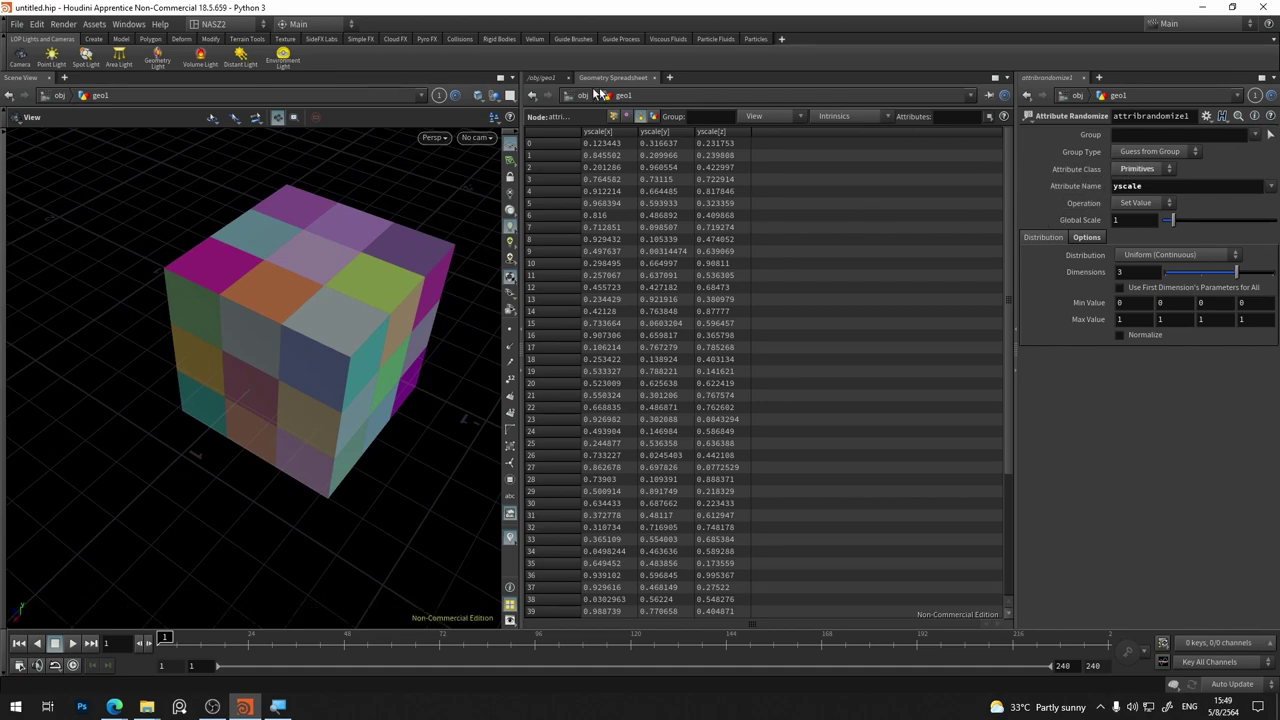
click(541, 77)
Slide color1's ramp start key right and back, then move color1 left of the chain
click(679, 352)
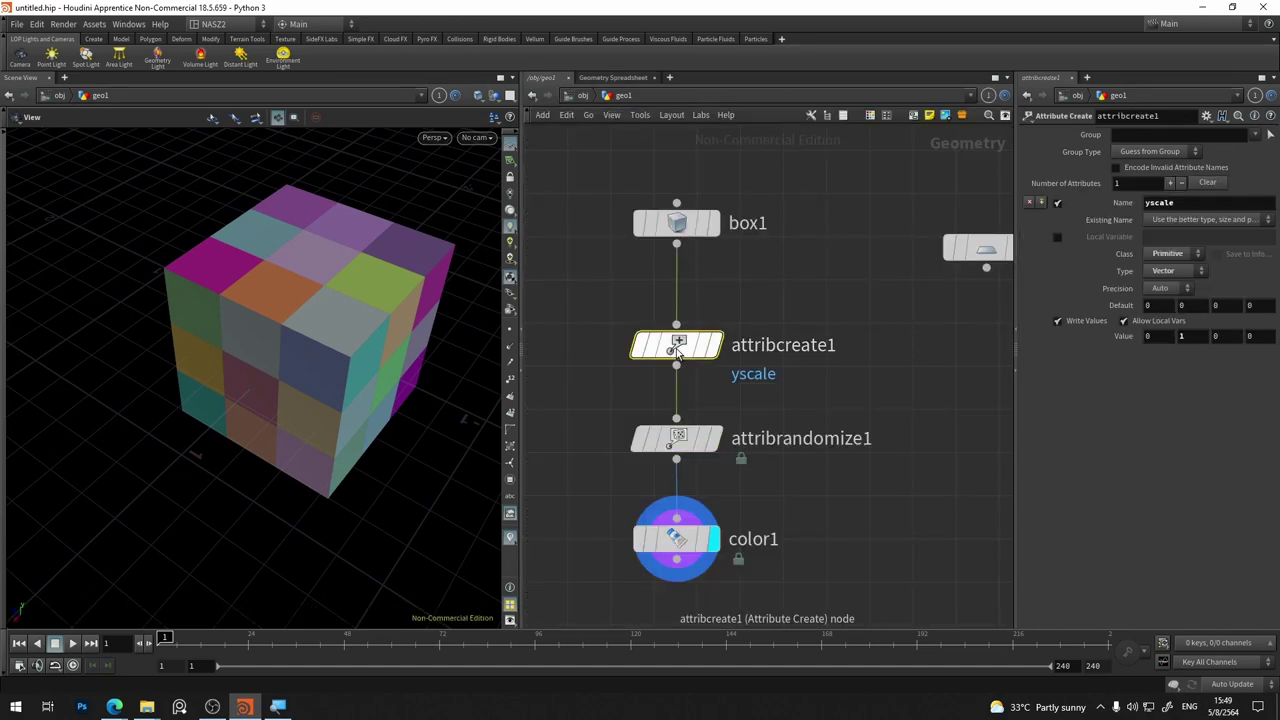
click(676, 550)
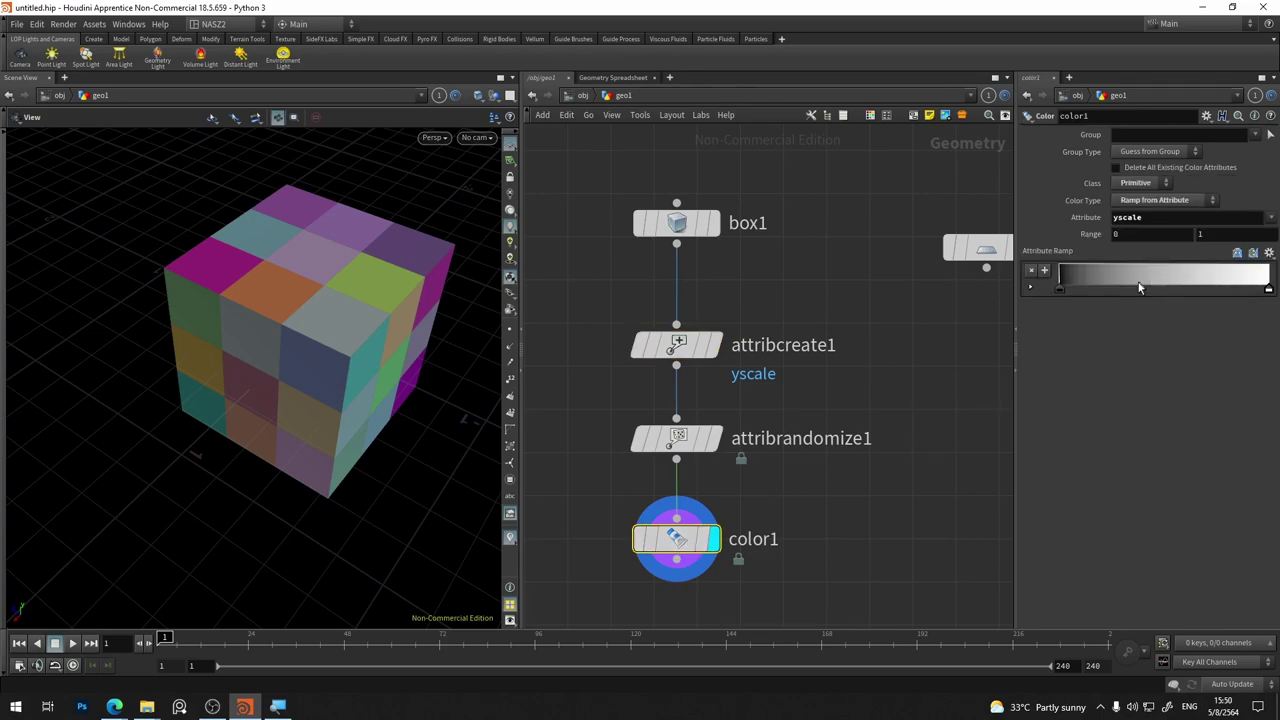
drag(1059, 289, 1237, 277)
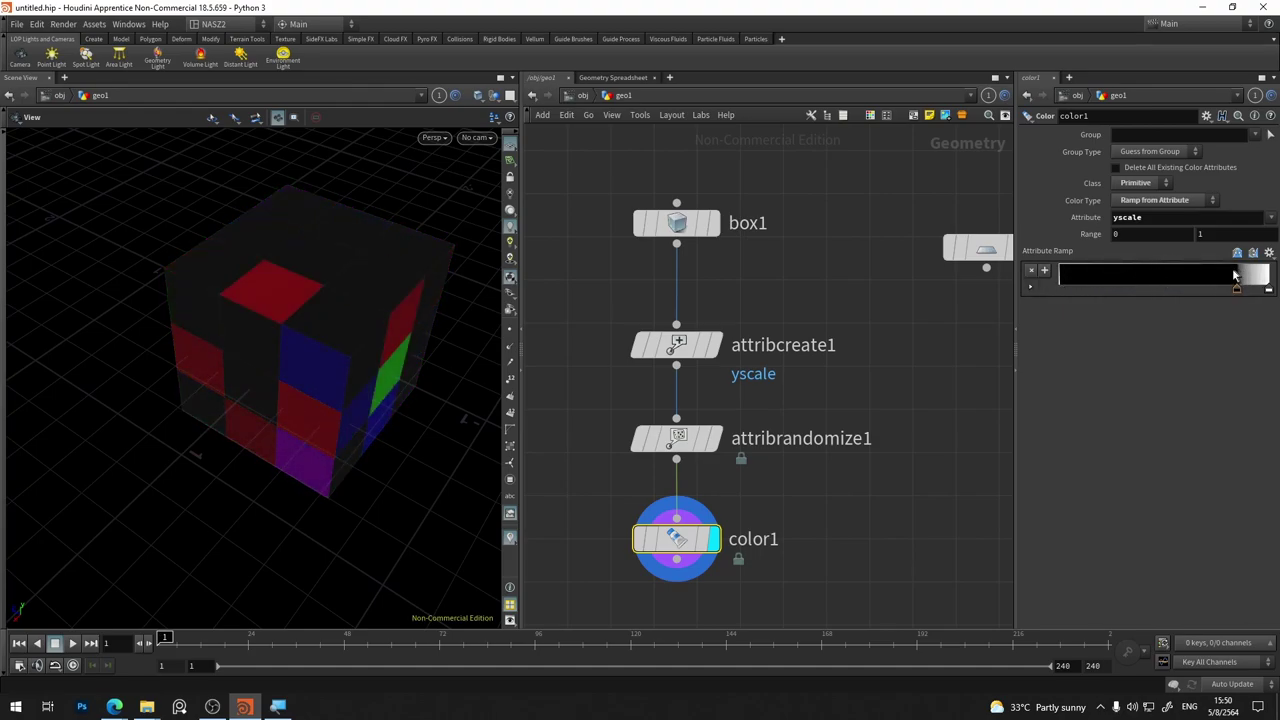
drag(404, 438, 449, 380)
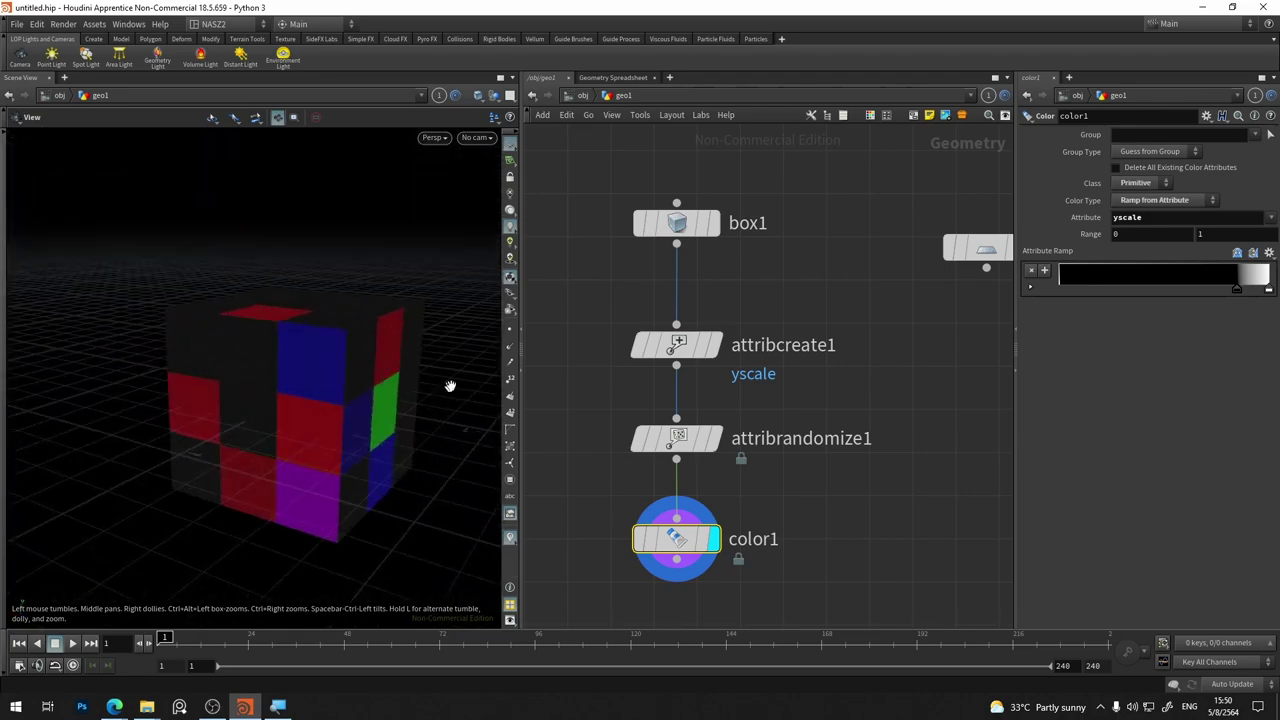
drag(1230, 290, 948, 283)
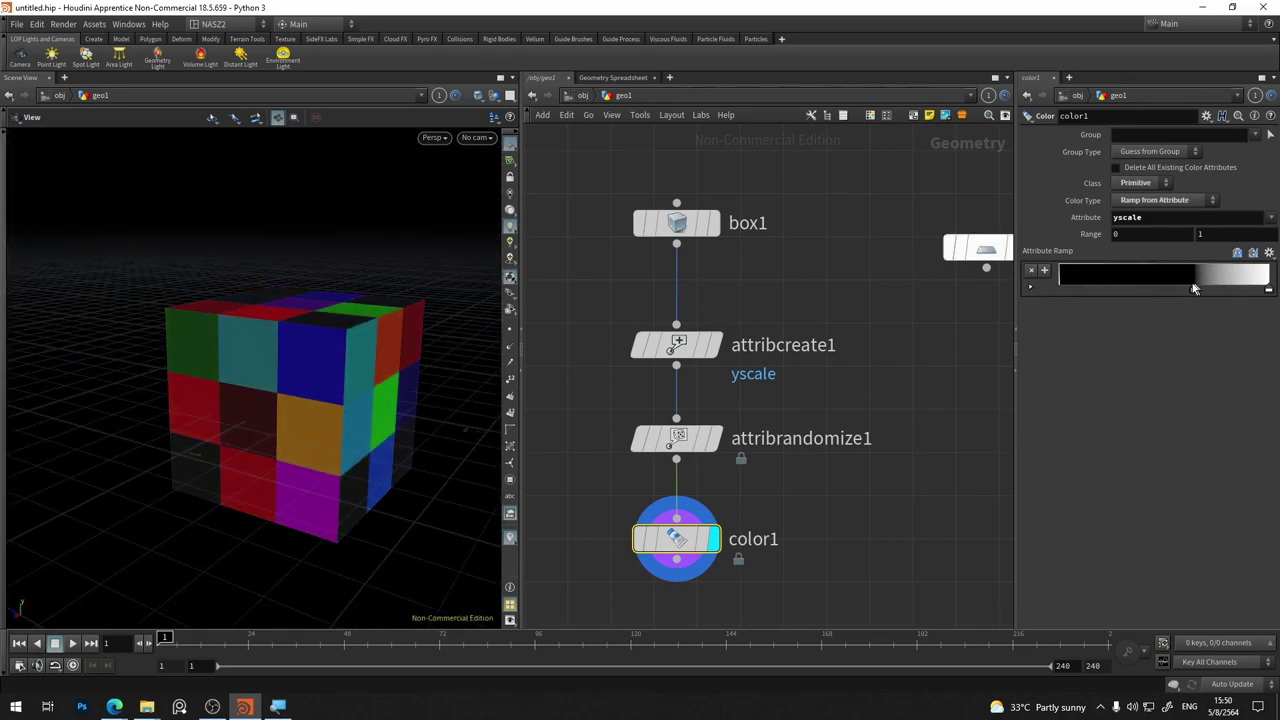
middle_drag(676, 544, 697, 437)
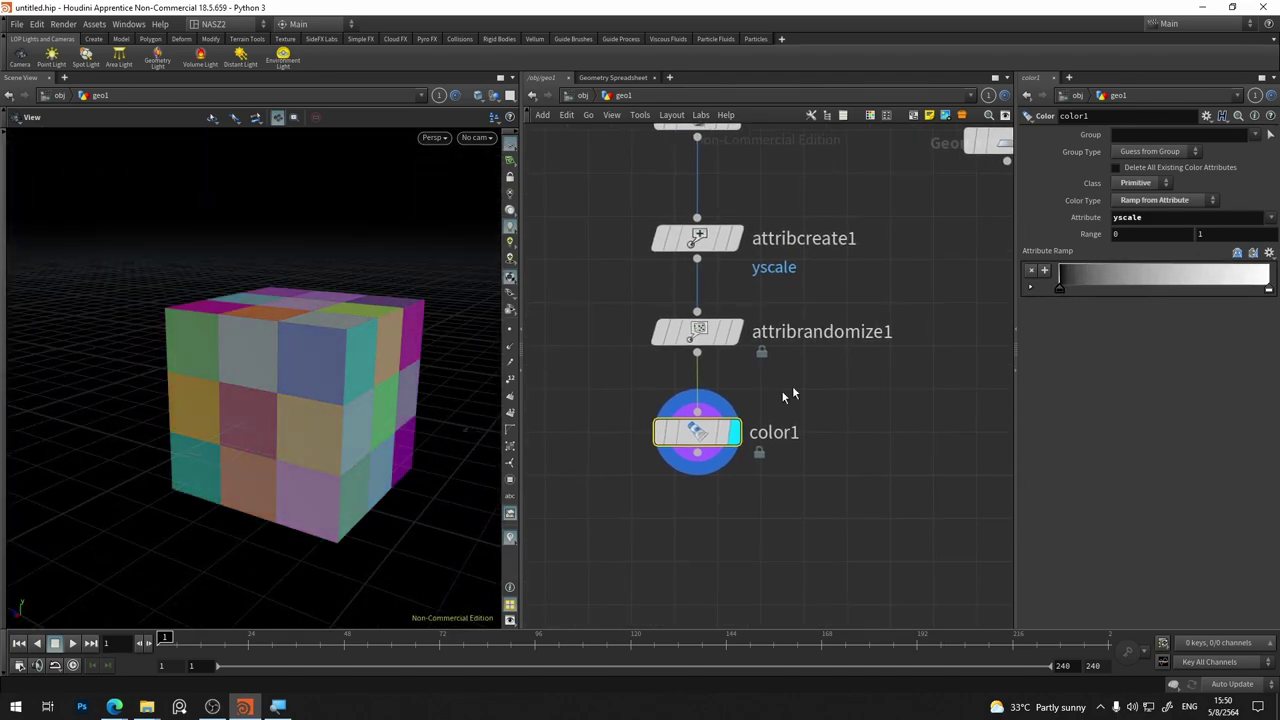
mouse_move(698, 437)
mouse_down()
mouse_move(570, 436)
mouse_move(570, 423)
mouse_up()
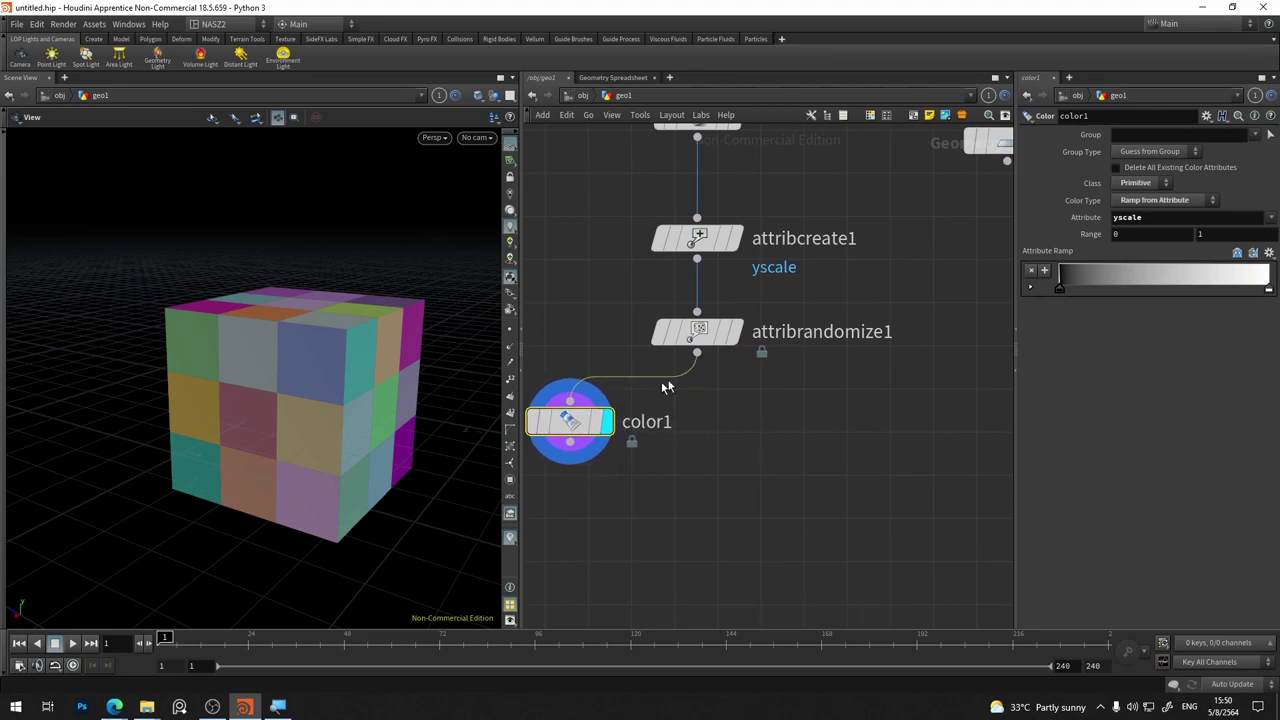
Add polyextrude1 fed by attribrandomize1 and set its display flag
click(702, 331)
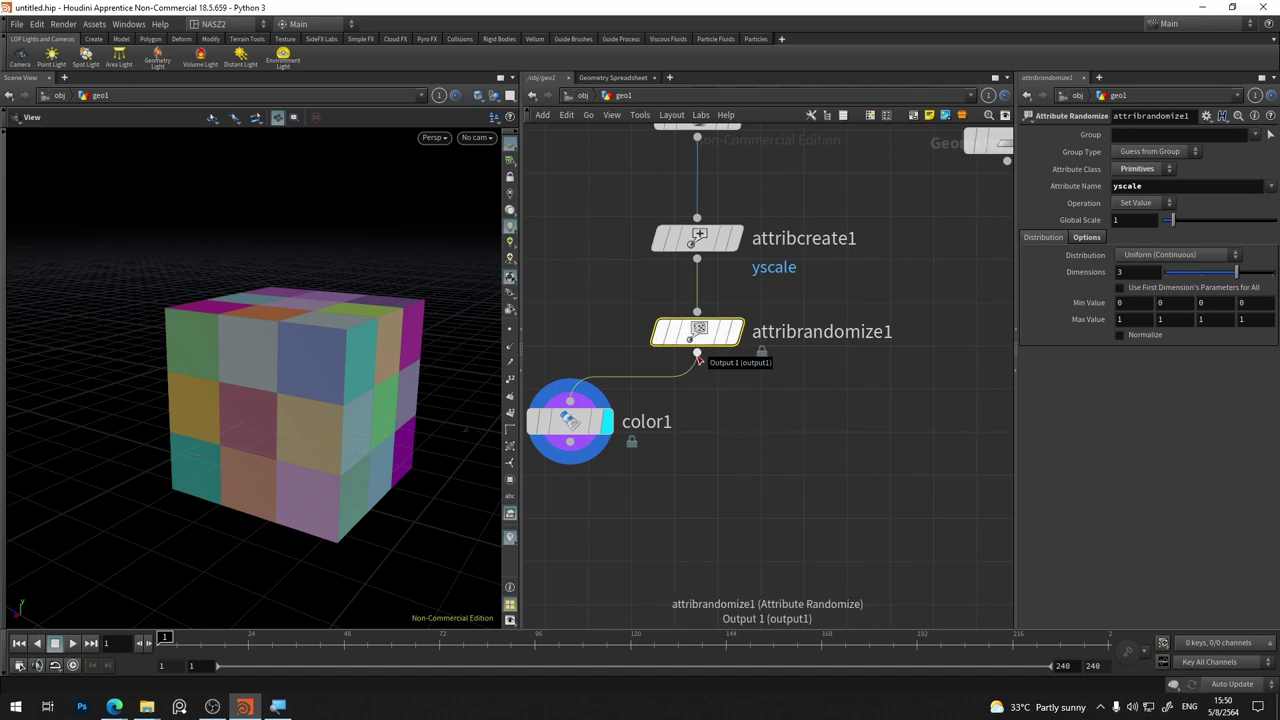
key(Tab)
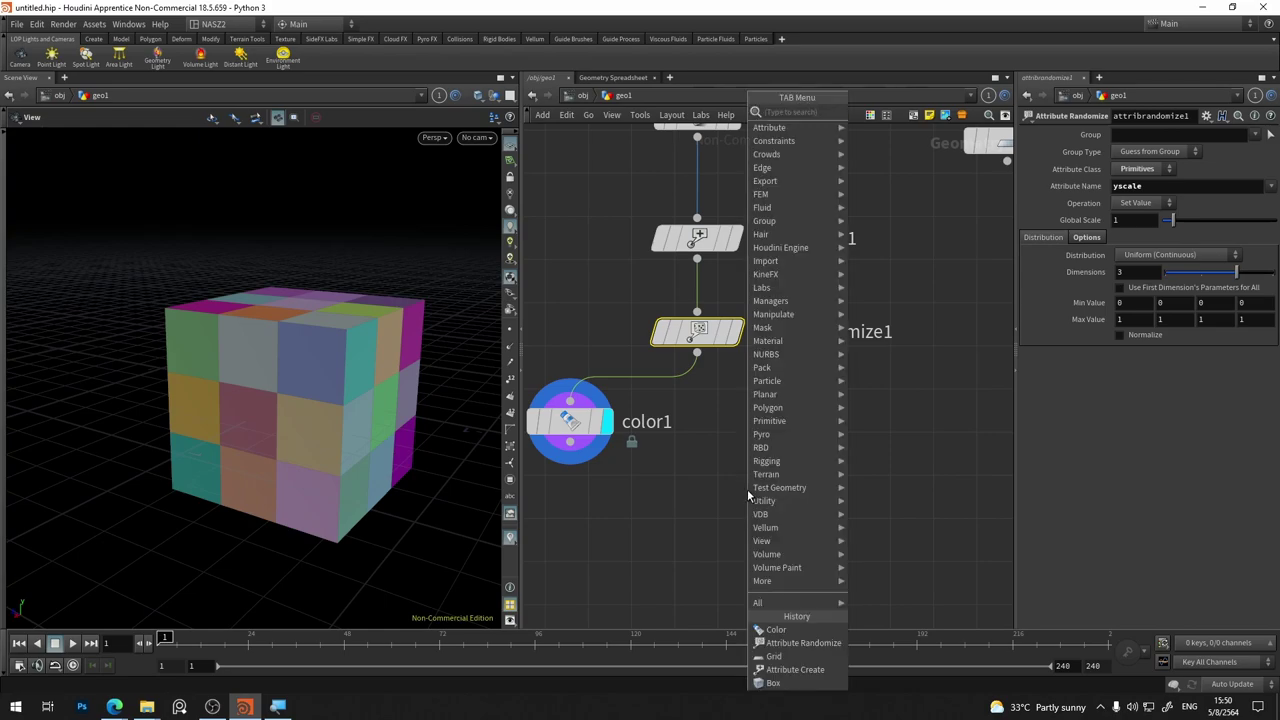
text(poly)
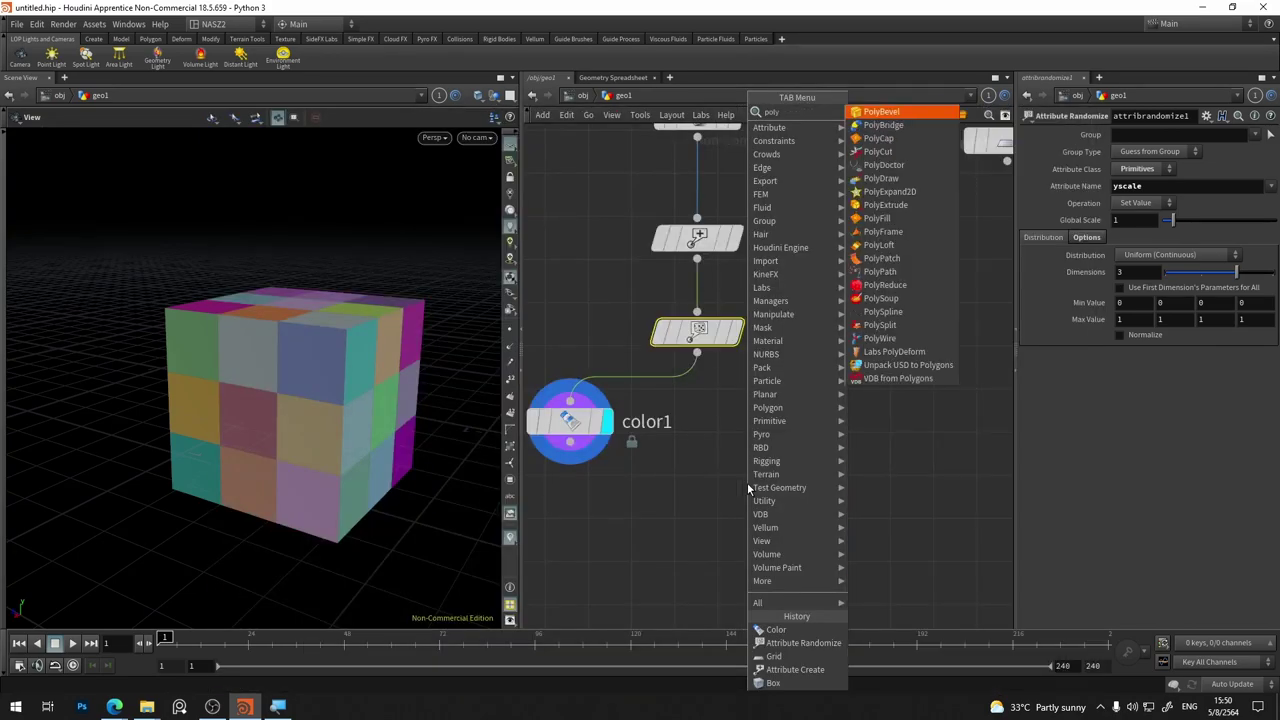
text(e)
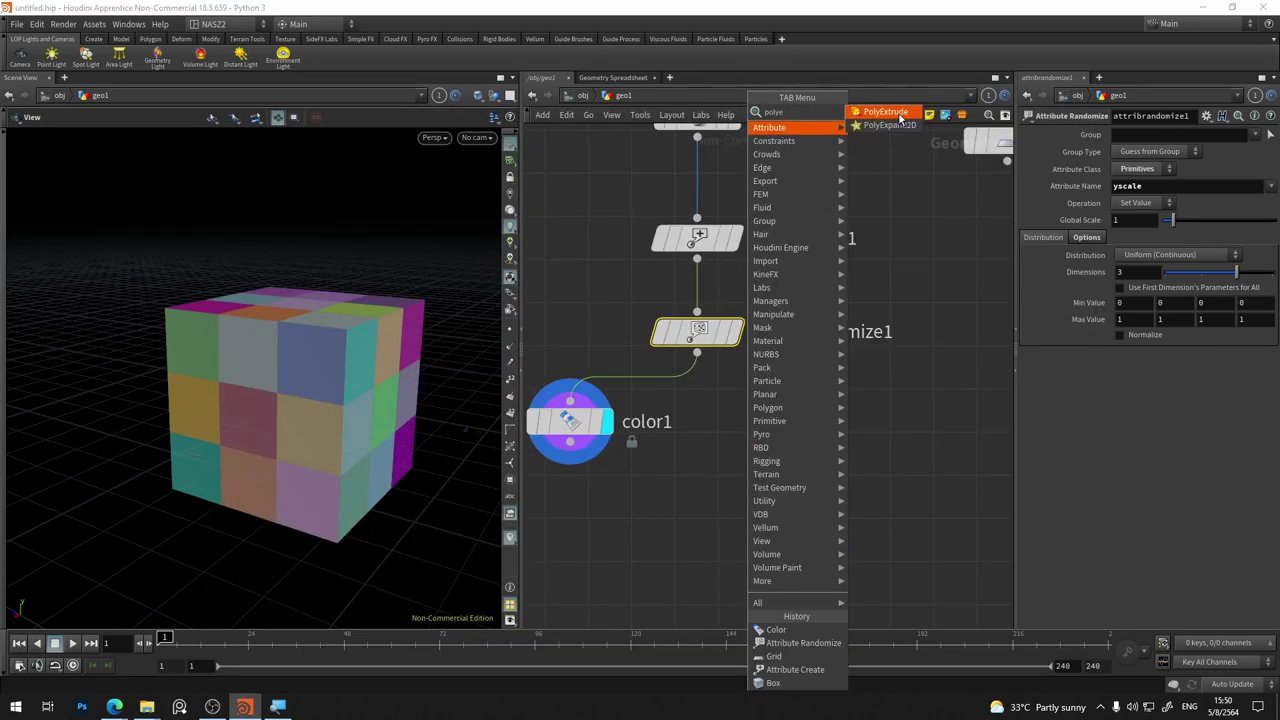
key(Return)
click(778, 452)
click(697, 352)
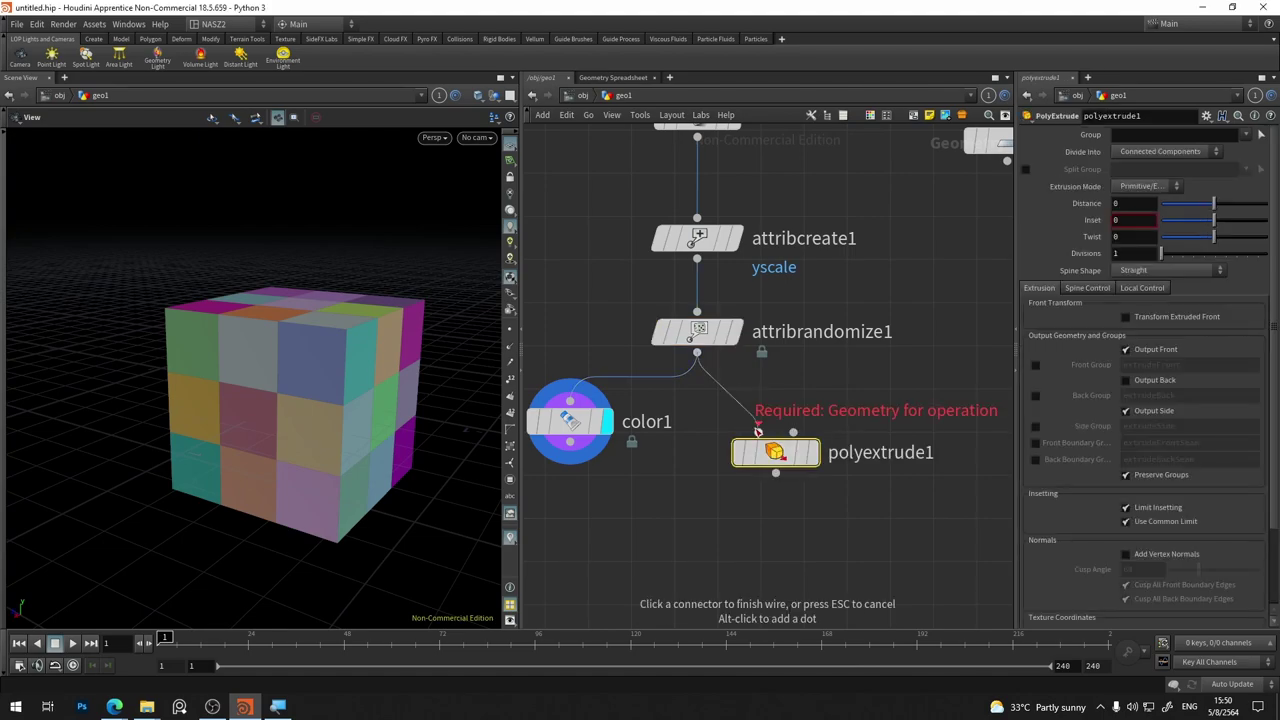
click(758, 432)
click(800, 458)
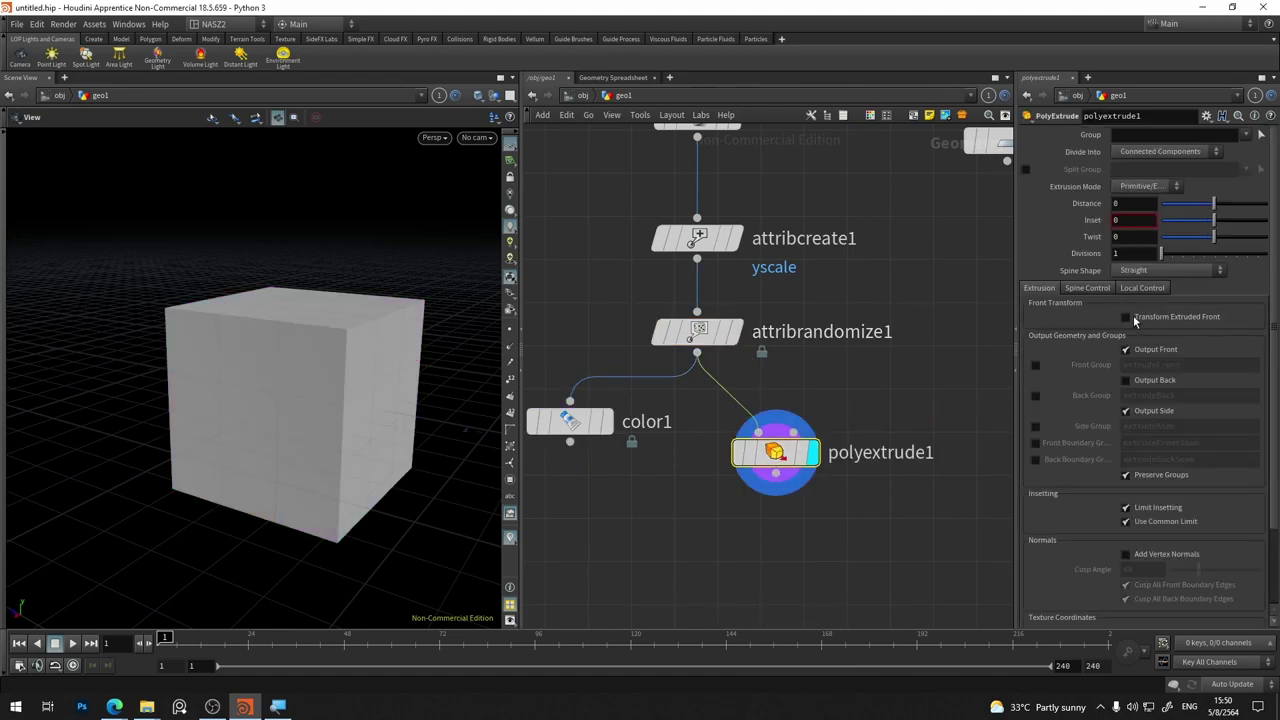
Set polyextrude1's Distance to 1 and orbit to check the result
click(1135, 207)
text(1)
key(Return)
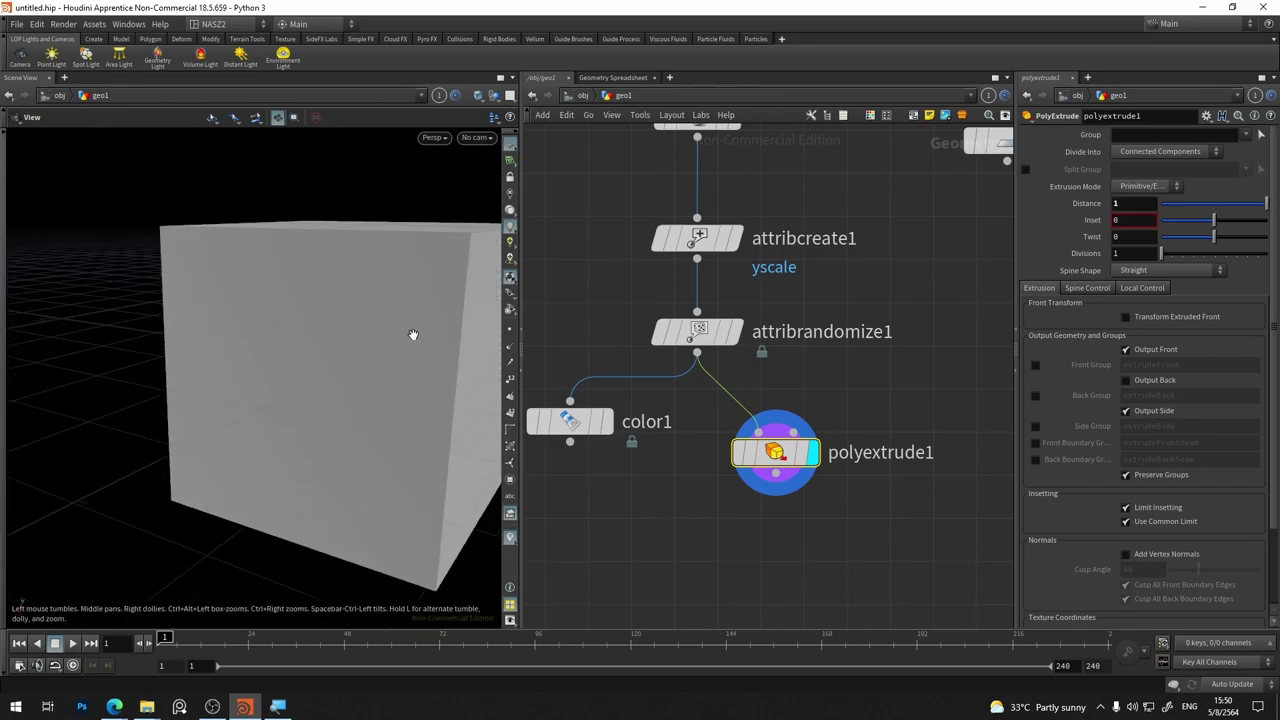
scroll(413, 334, down, 3)
mouse_move(423, 349)
mouse_down()
mouse_move(443, 349)
mouse_move(306, 320)
mouse_move(294, 351)
mouse_up()
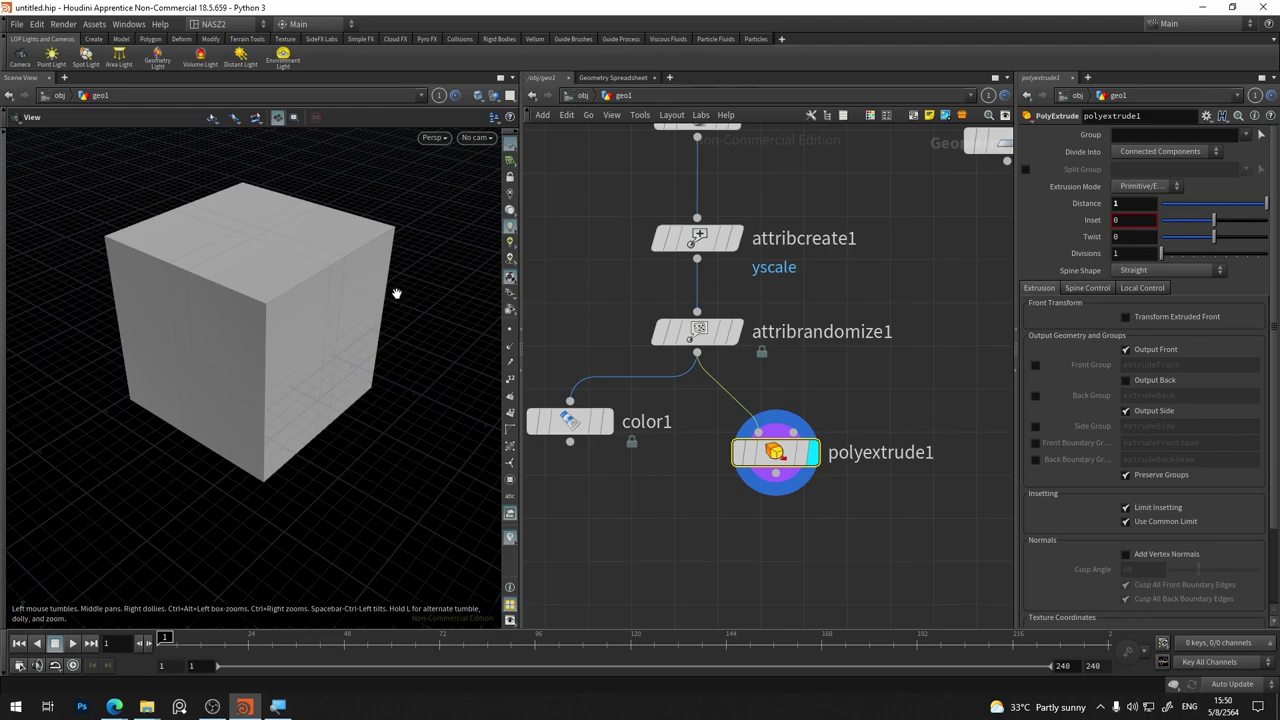
mouse_move(396, 293)
mouse_down()
mouse_move(366, 337)
mouse_move(363, 294)
mouse_move(405, 322)
mouse_up()
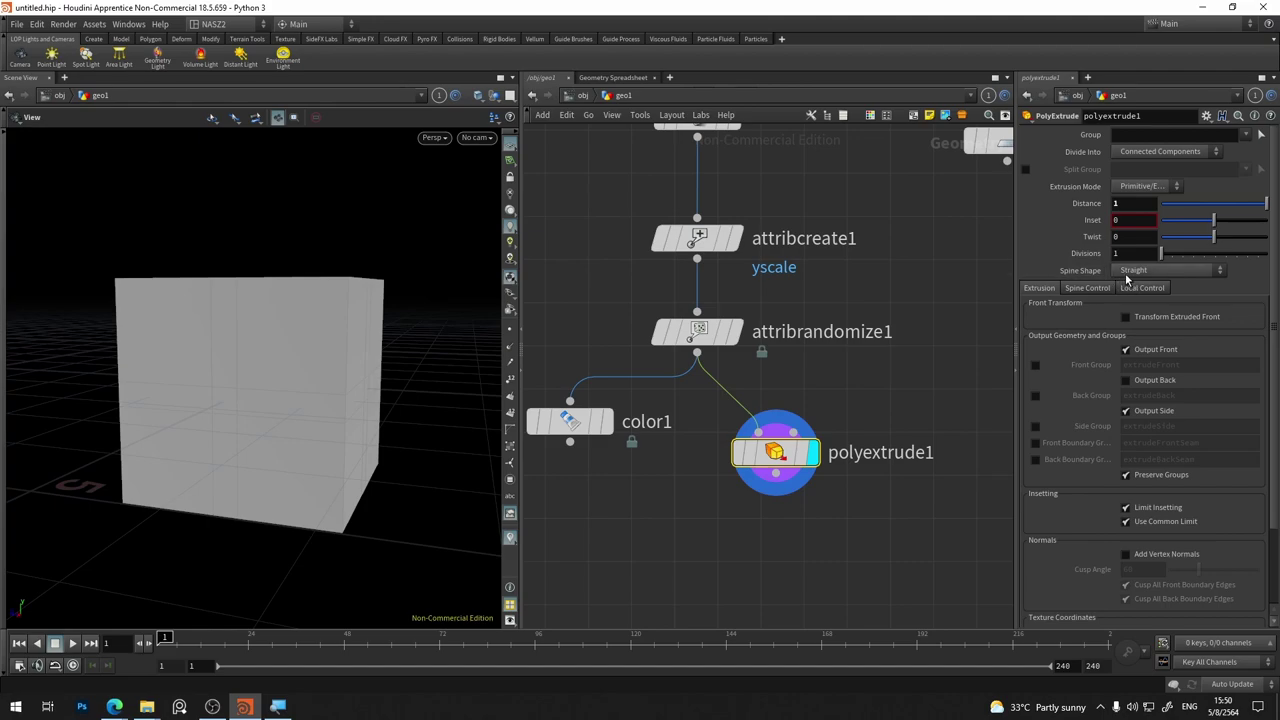
Inspect attribrandomize1's yscale attribute and both nodes' geometry info, then select polyextrude1
click(697, 331)
double_click(1140, 187)
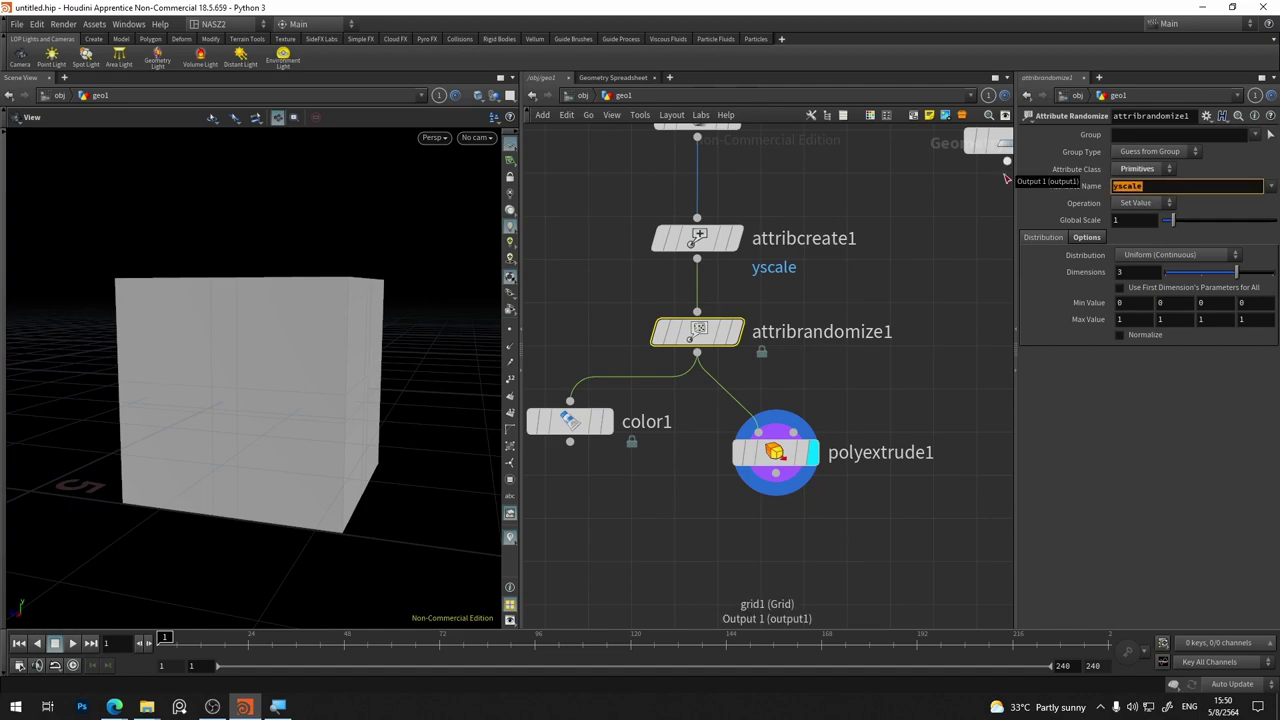
middle_drag(700, 333, 805, 315)
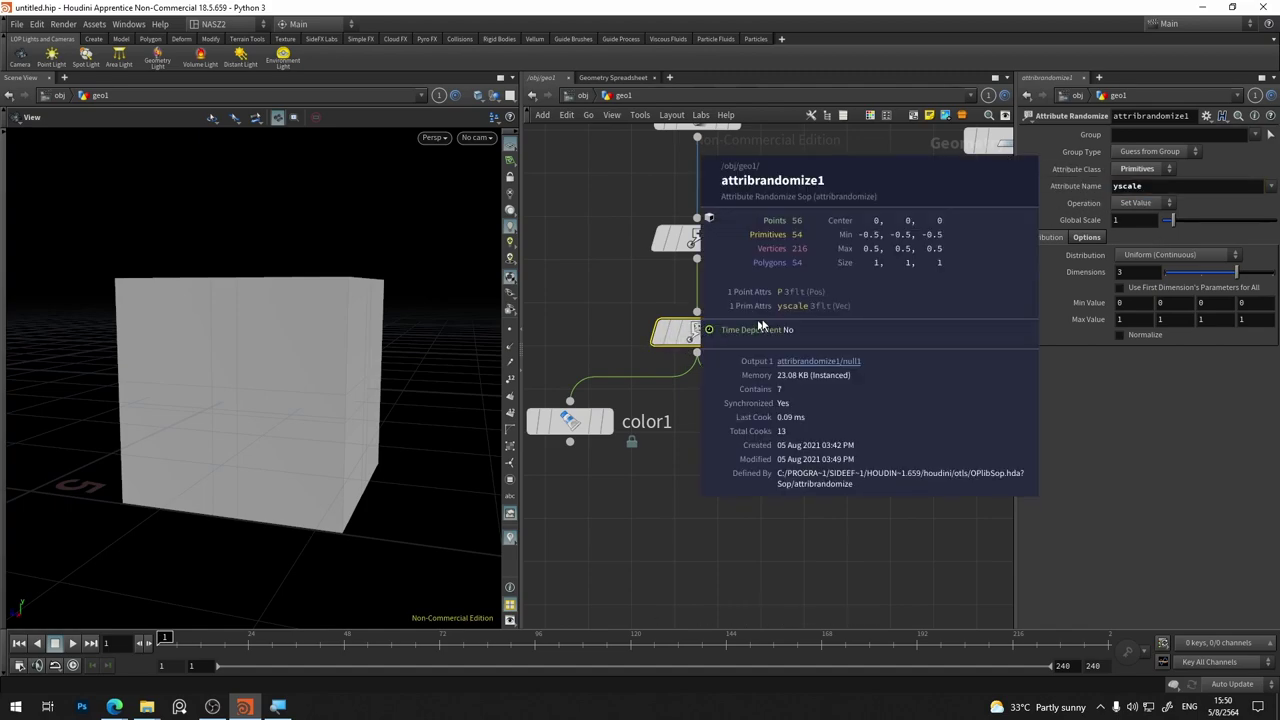
middle_drag(779, 462, 826, 438)
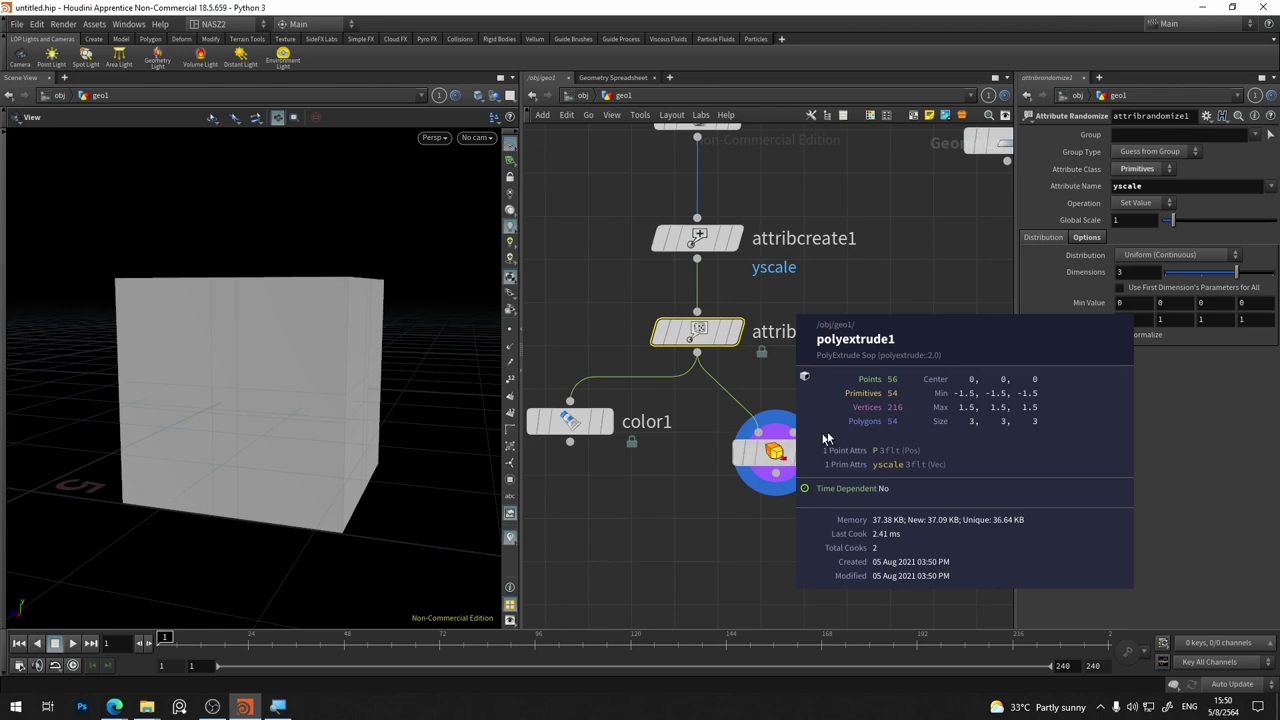
click(775, 452)
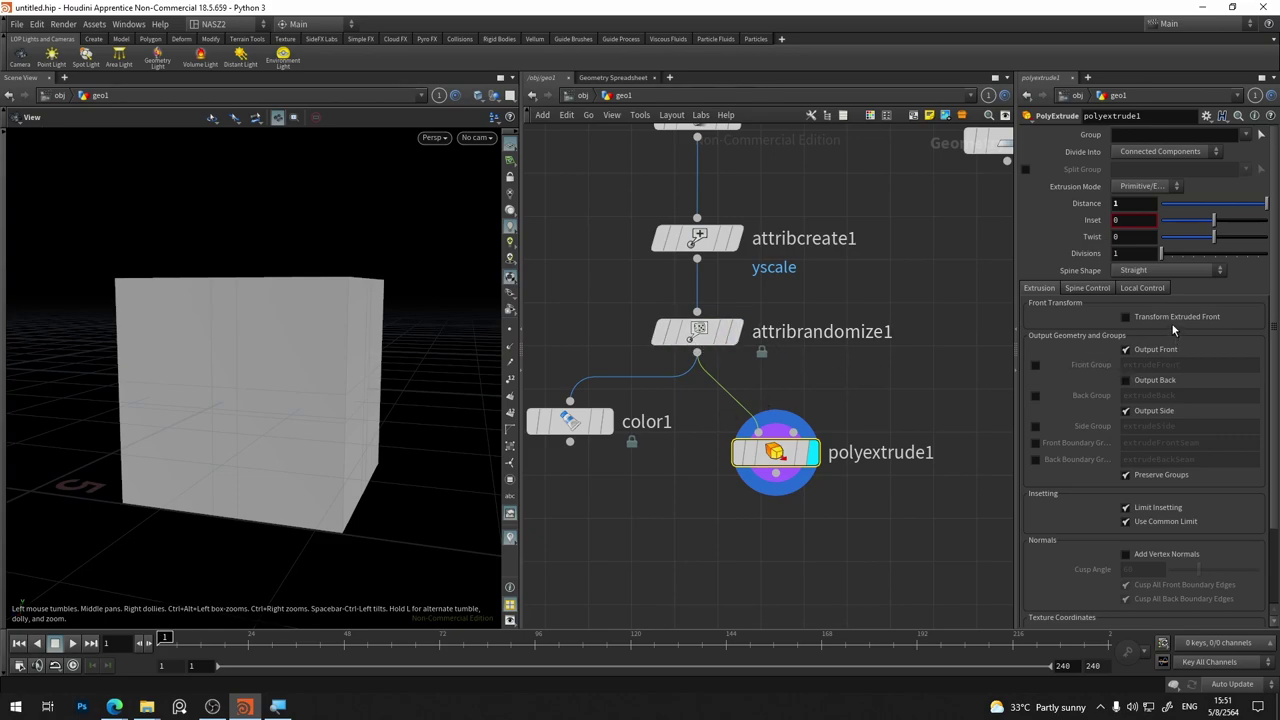
mouse_move(424, 346)
mouse_down()
mouse_move(408, 396)
mouse_move(380, 343)
mouse_up()
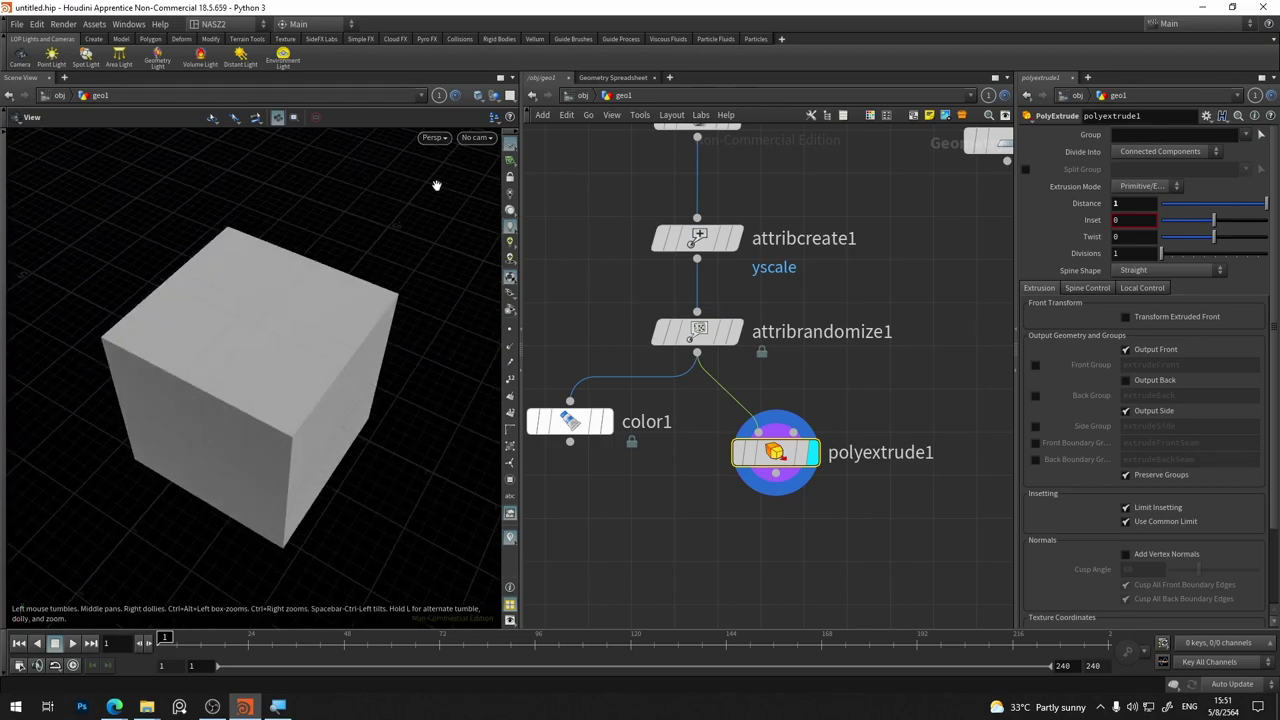
Enable polyextrude1's Distance Scale with yscale and set Divide Into to Individual Elements
click(1139, 288)
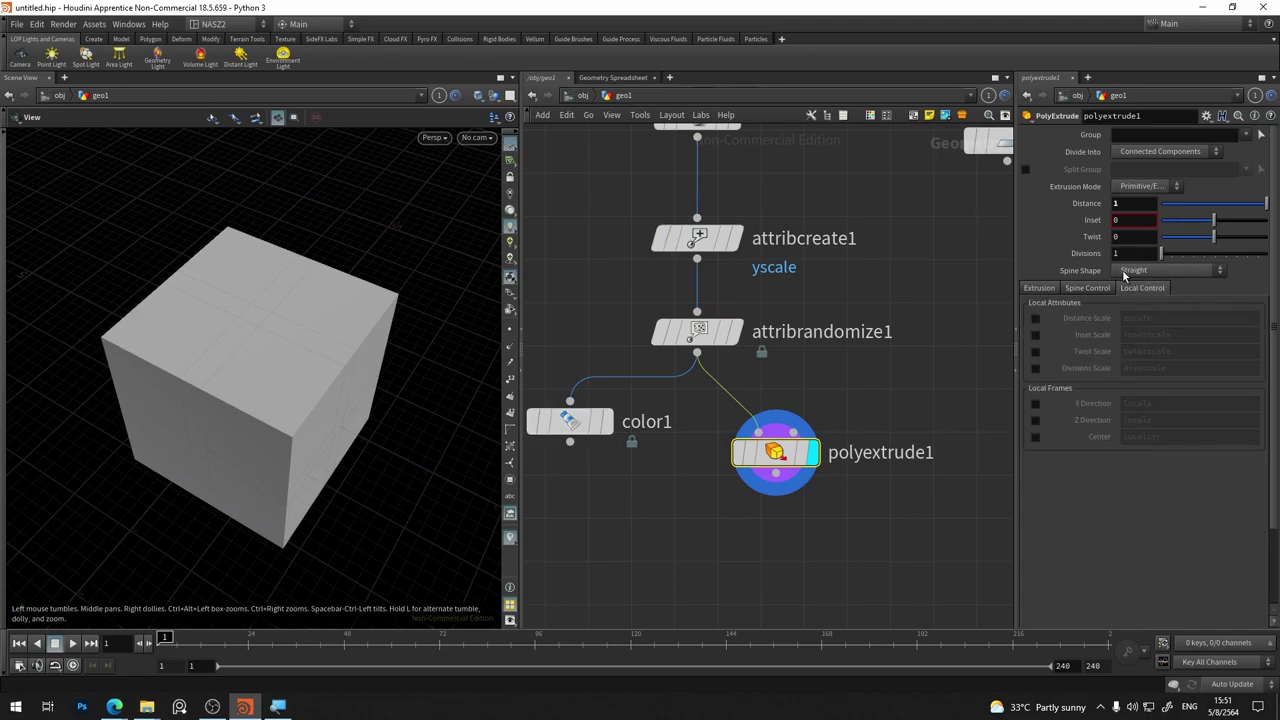
click(1035, 319)
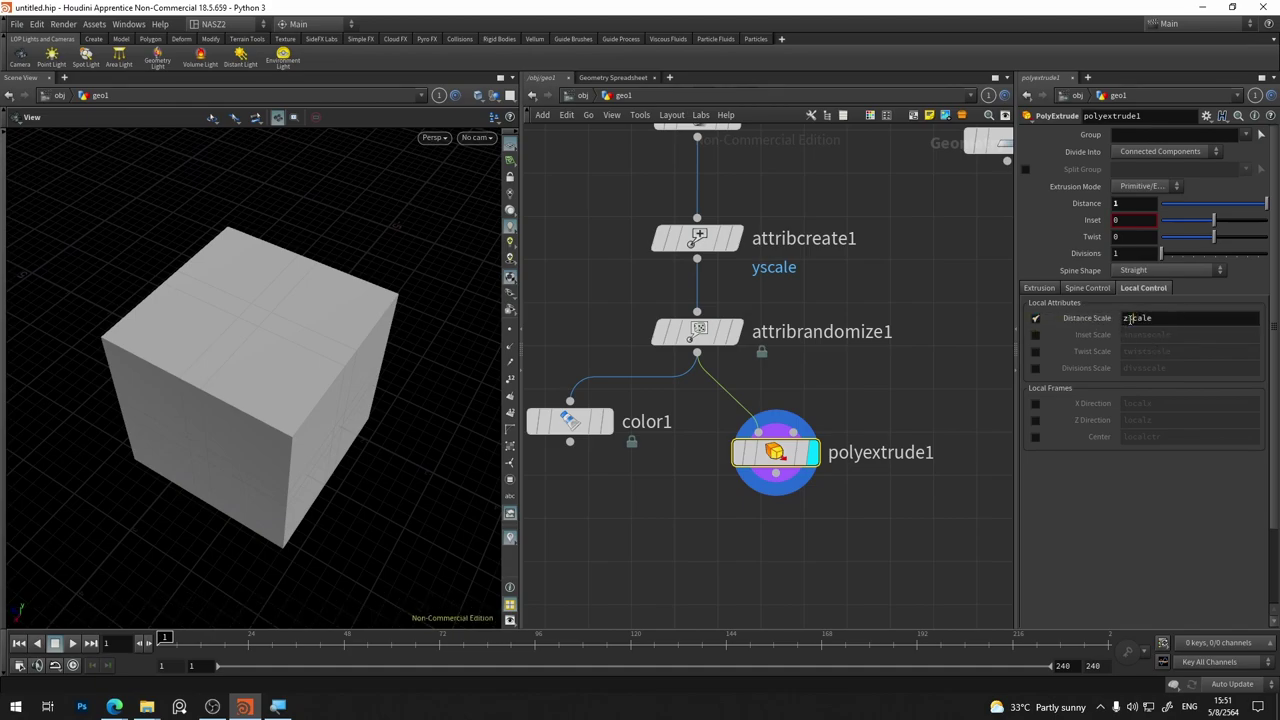
drag(1130, 318, 1117, 324)
text(y)
key(Return)
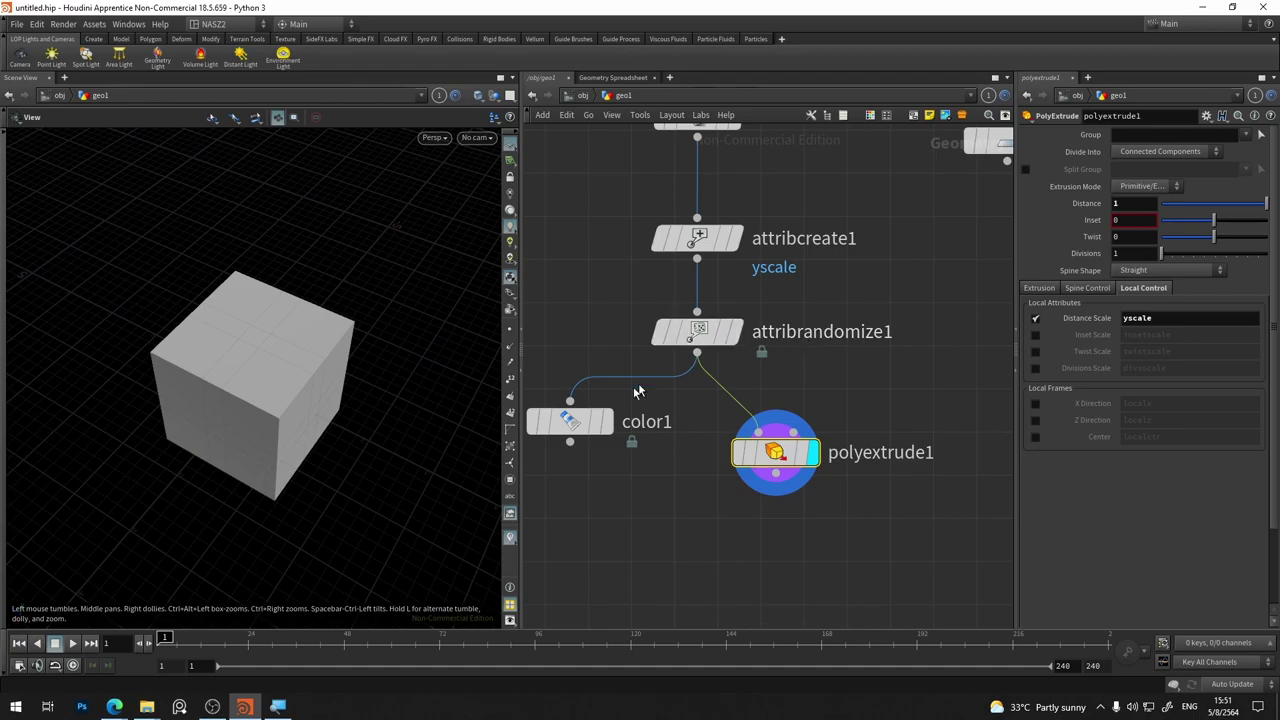
click(632, 76)
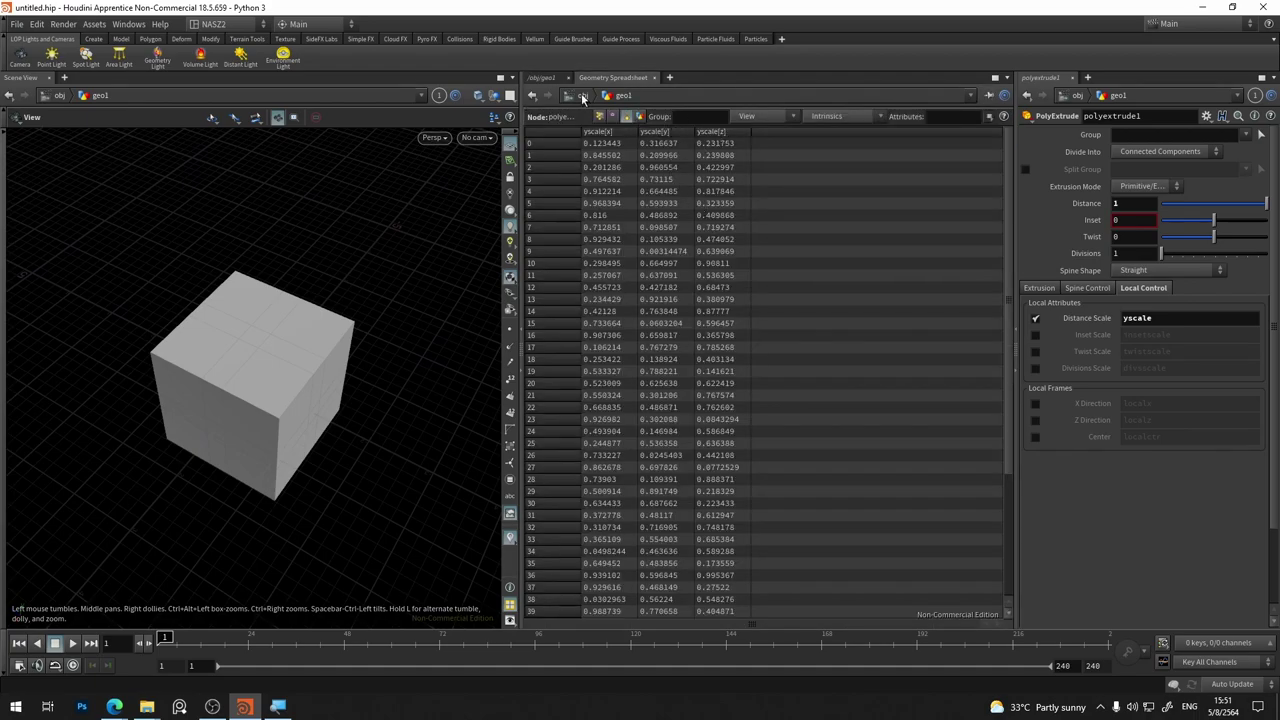
click(542, 78)
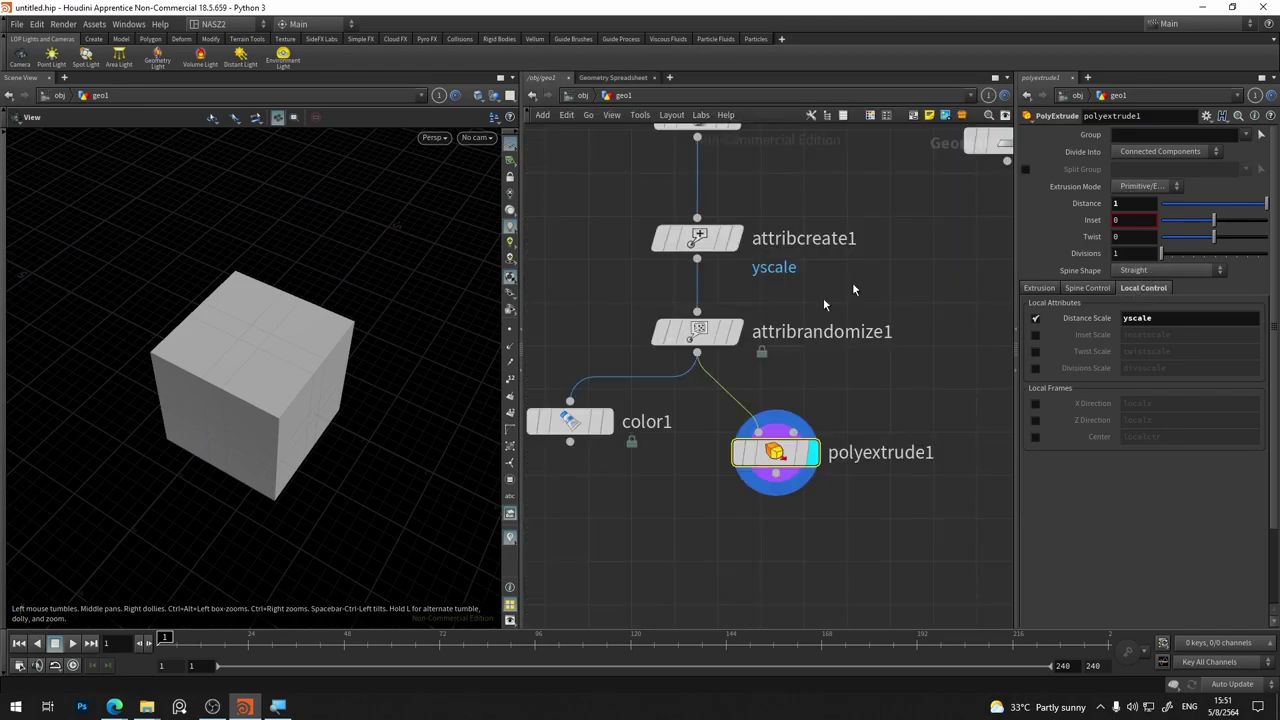
drag(348, 472, 353, 285)
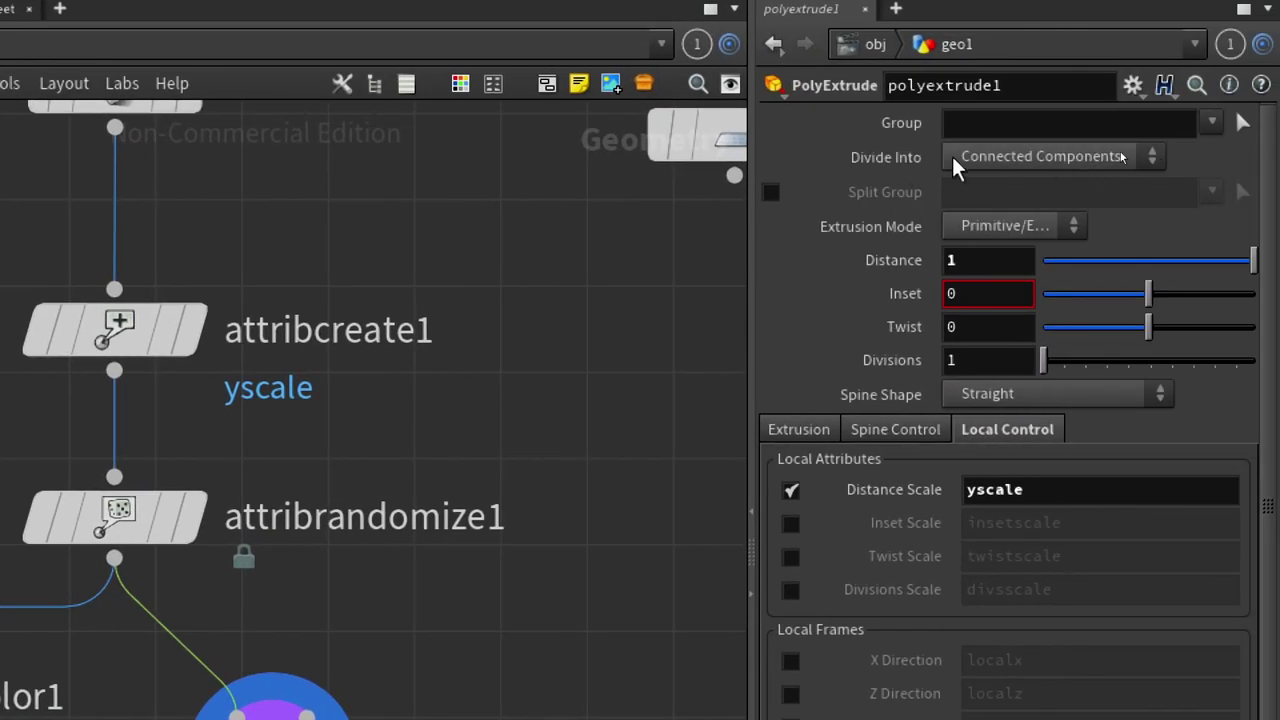
click(1032, 160)
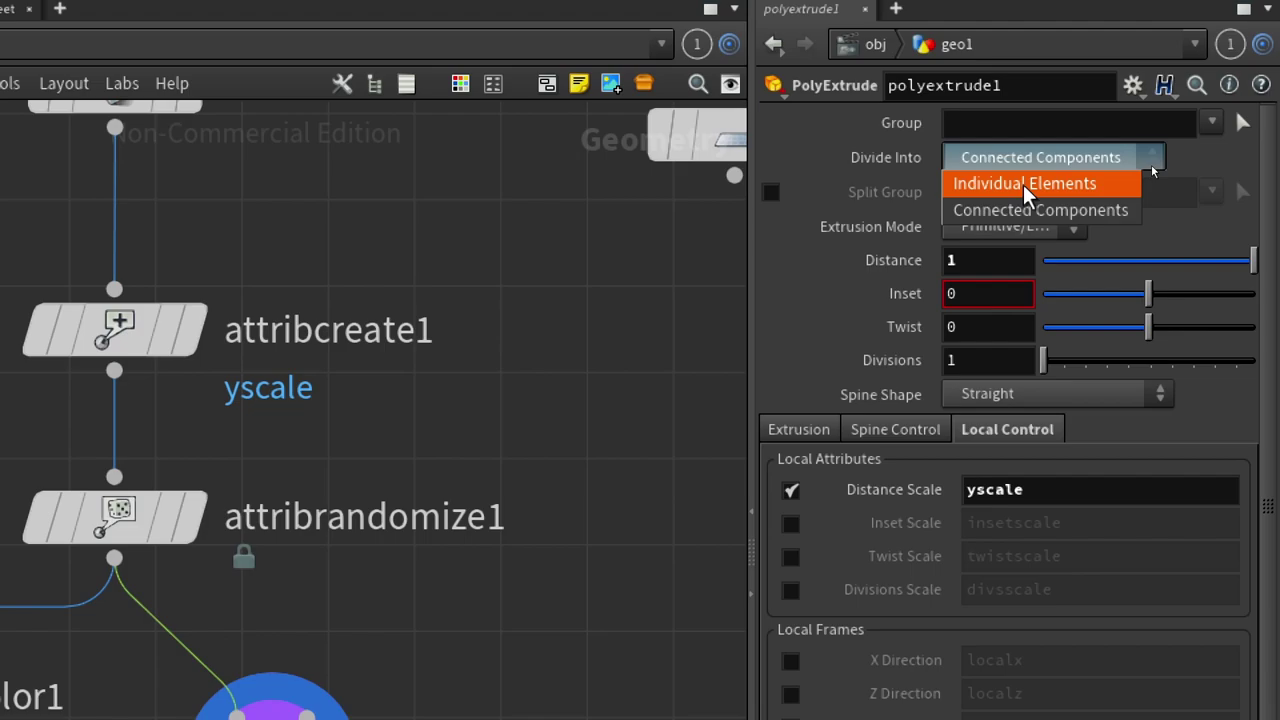
click(1024, 184)
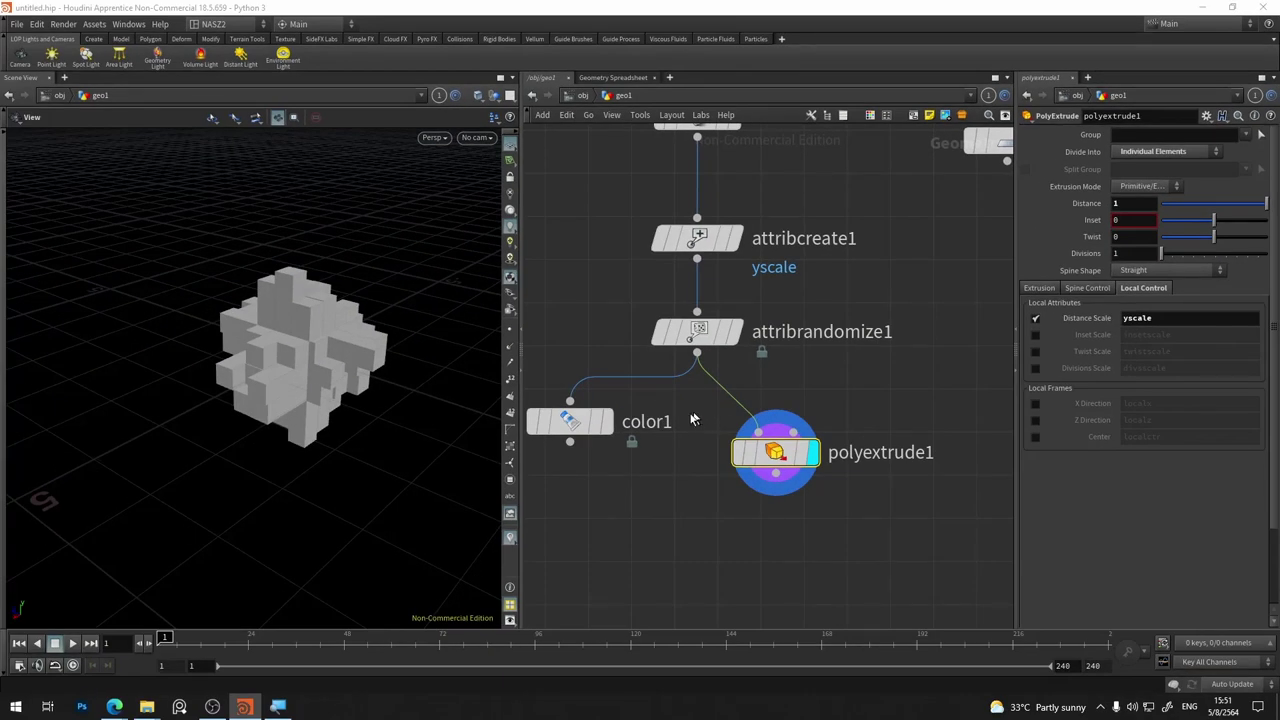
Toggle attribrandomize1's bypass repeatedly to compare the random blocks with the plain cube
mouse_move(414, 403)
mouse_down()
mouse_move(271, 392)
mouse_move(463, 396)
mouse_move(428, 371)
mouse_up()
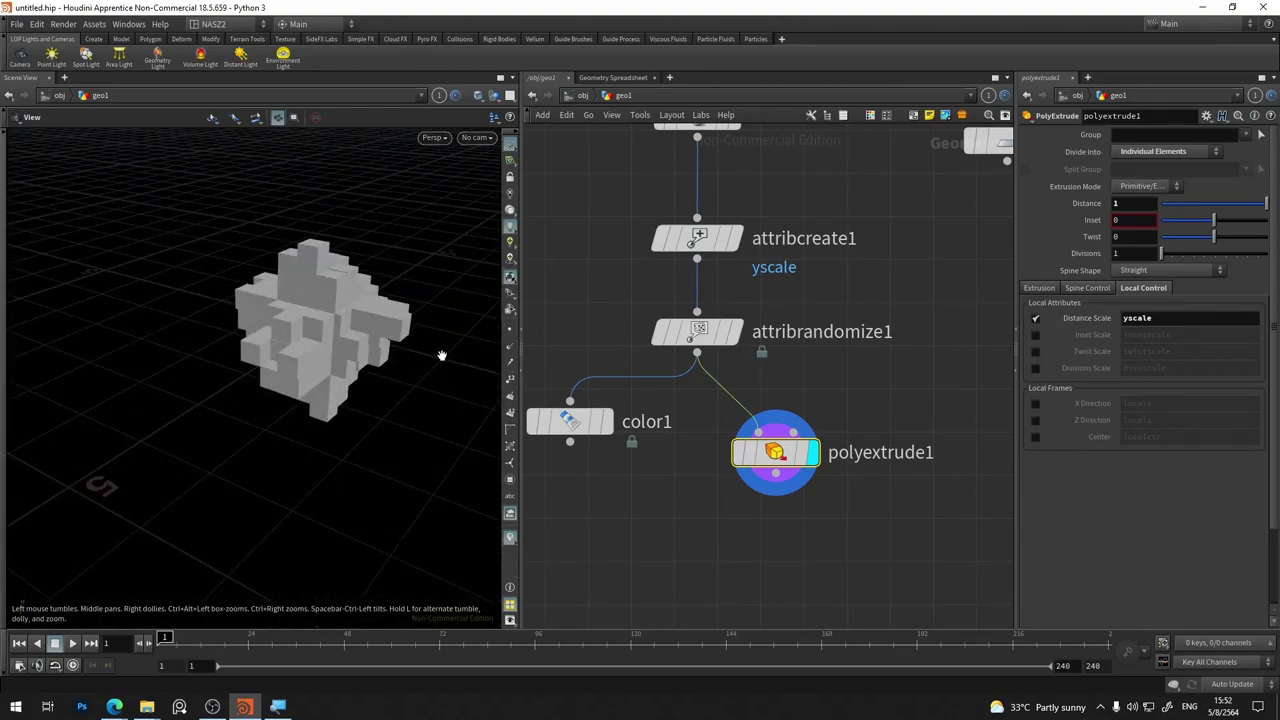
scroll(420, 325, up, 5)
mouse_move(420, 314)
mouse_down()
mouse_move(371, 400)
mouse_move(330, 345)
mouse_move(360, 430)
mouse_up()
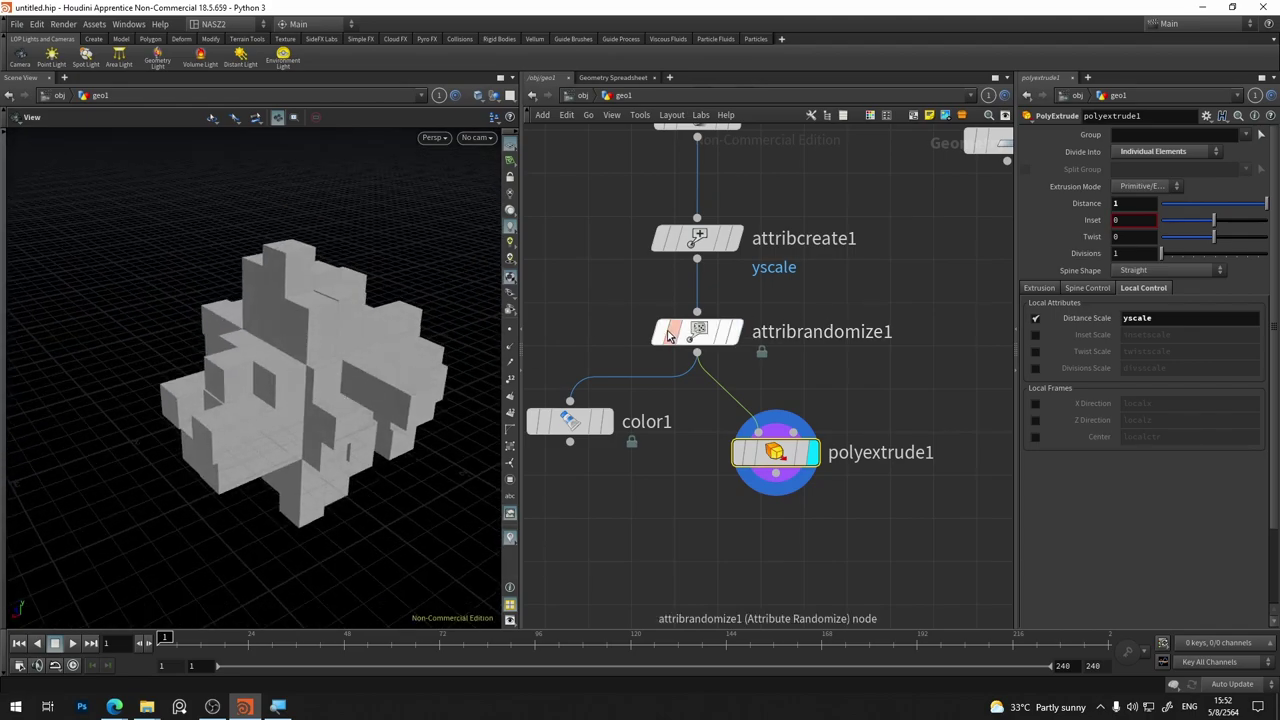
click(668, 336)
click(666, 337)
click(663, 337)
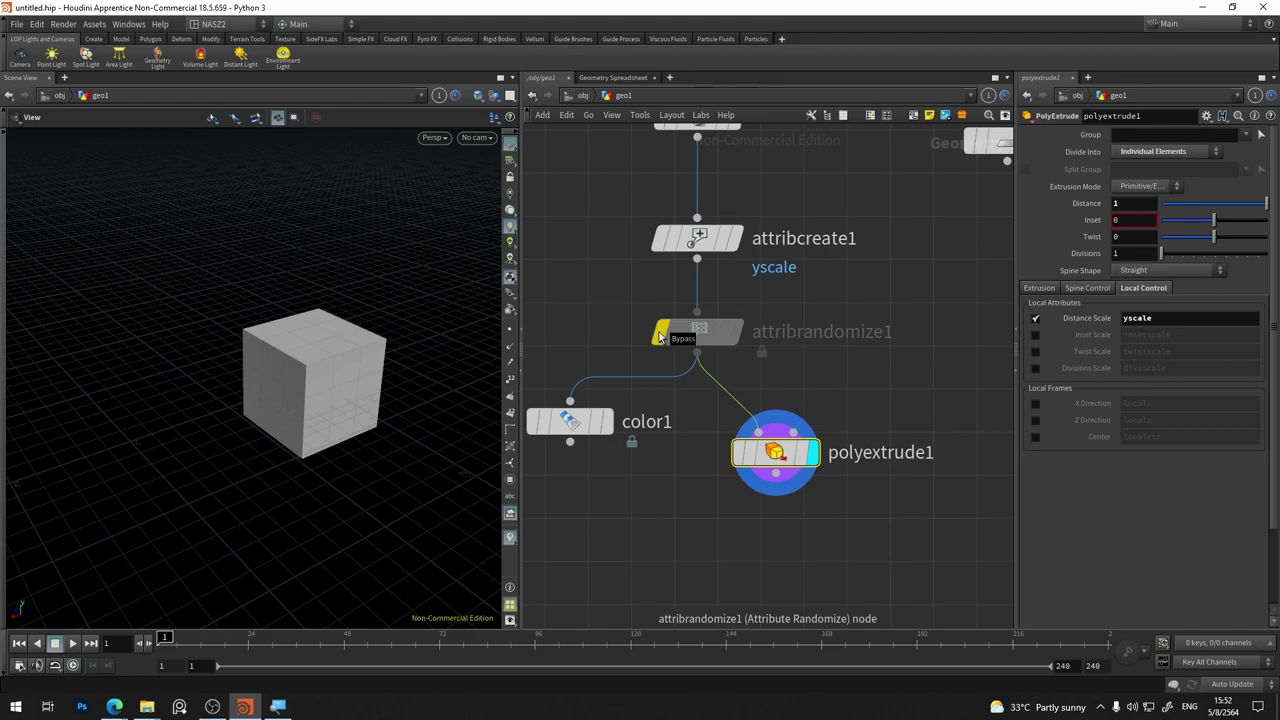
click(661, 336)
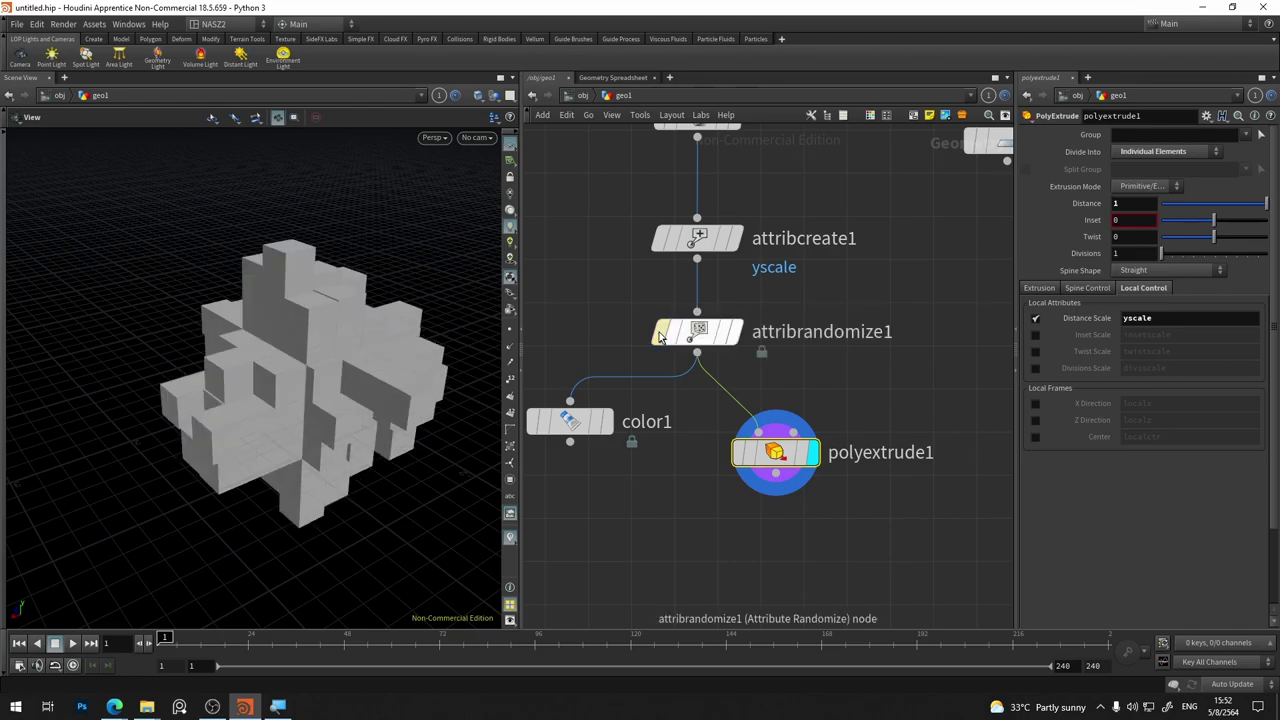
click(660, 336)
Inspect attribcreate1, re-enable attribrandomize1, and view the per-primitive yscale values
click(700, 238)
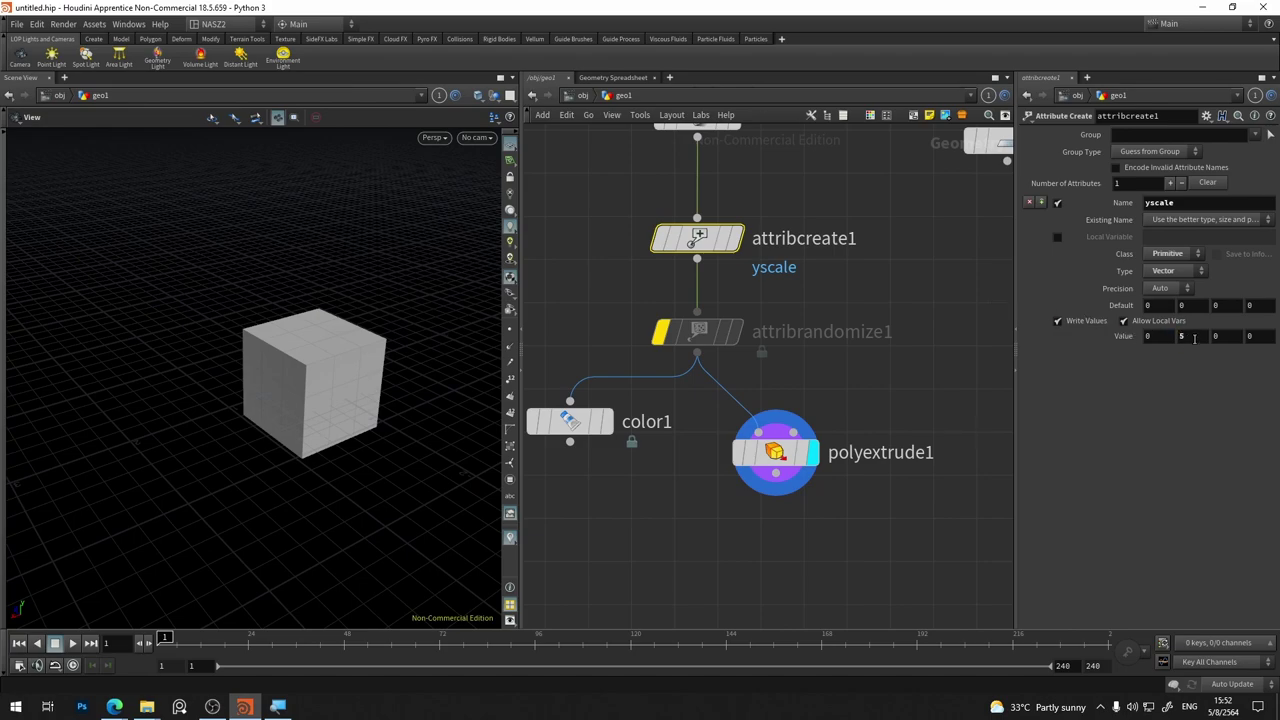
mouse_move(1119, 305)
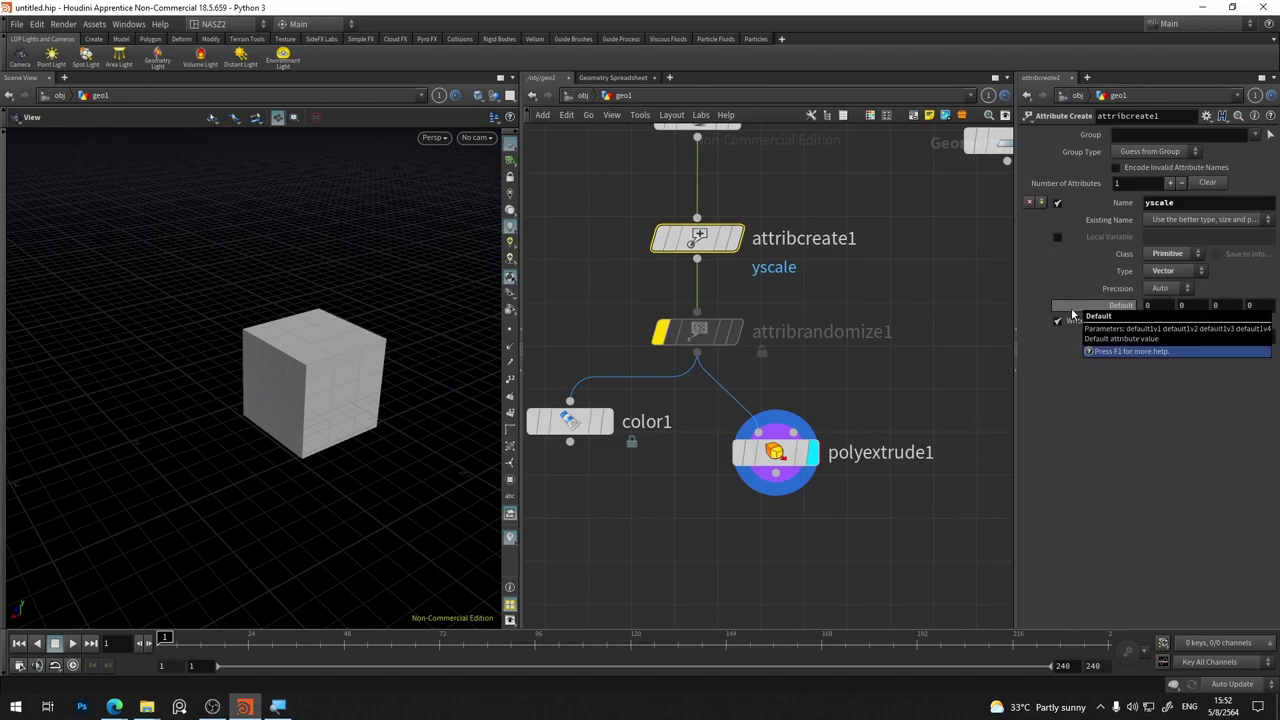
click(660, 331)
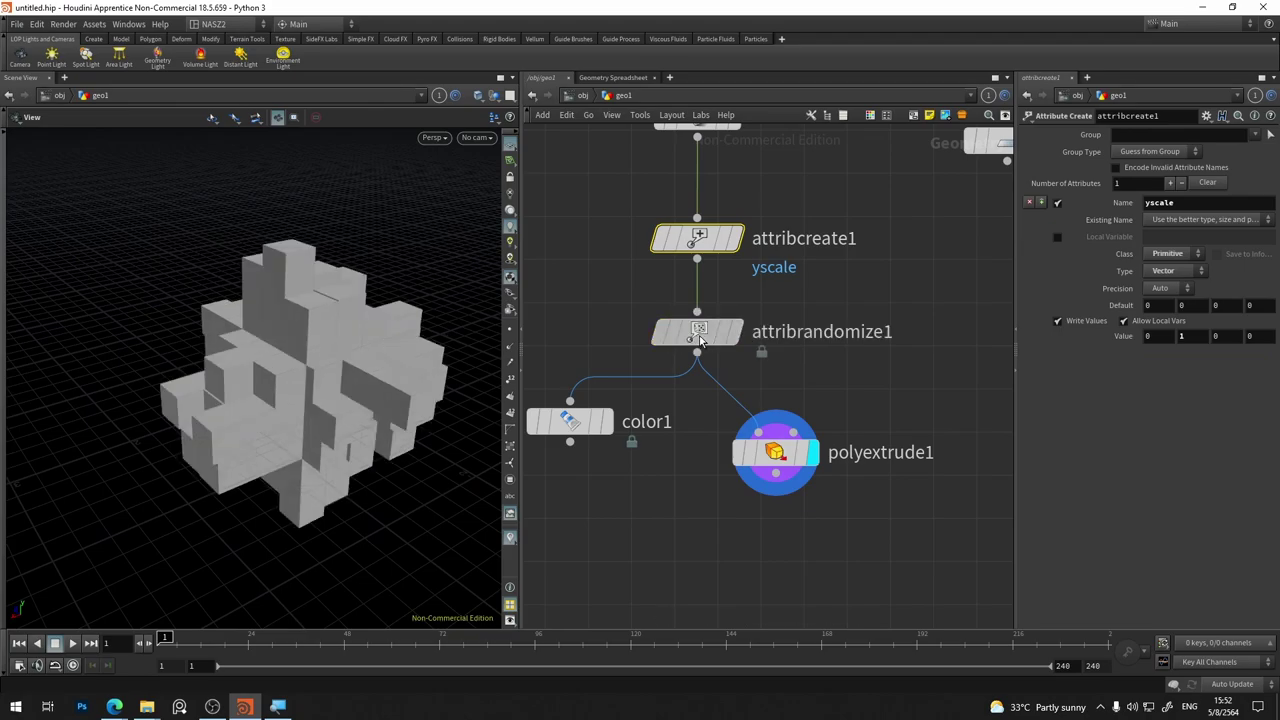
click(700, 331)
drag(428, 300, 426, 330)
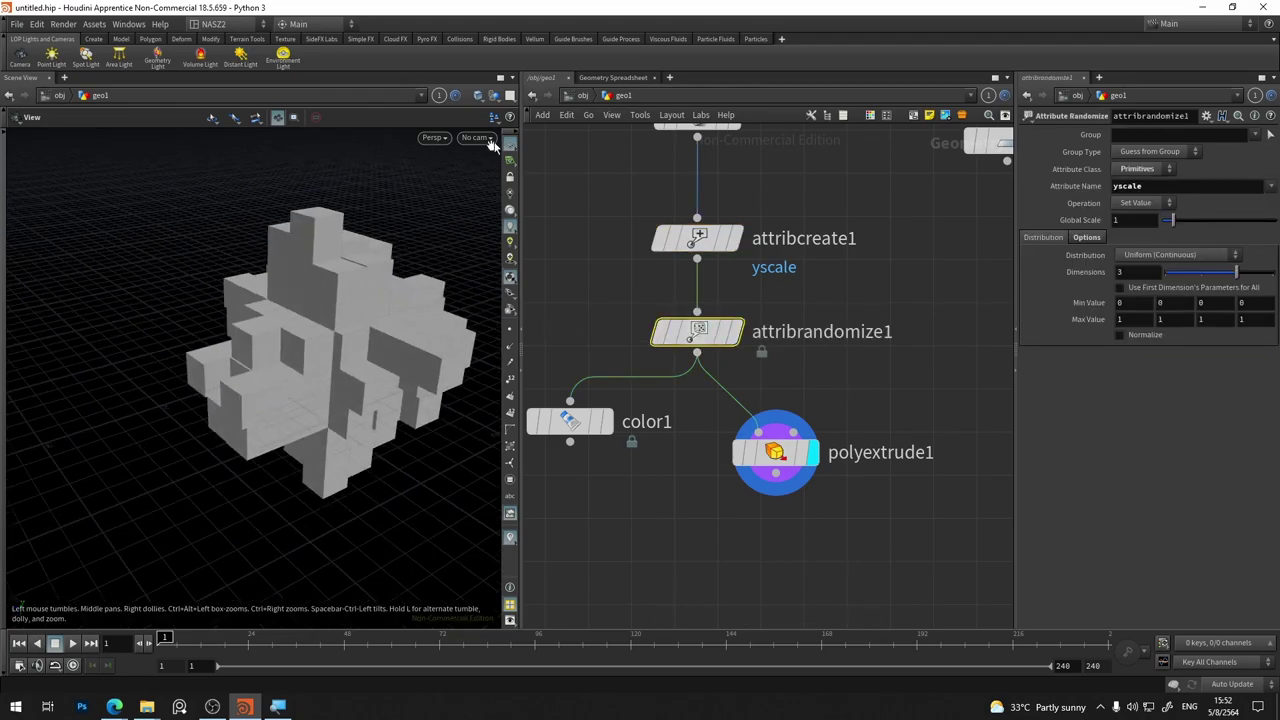
click(597, 83)
drag(331, 257, 323, 266)
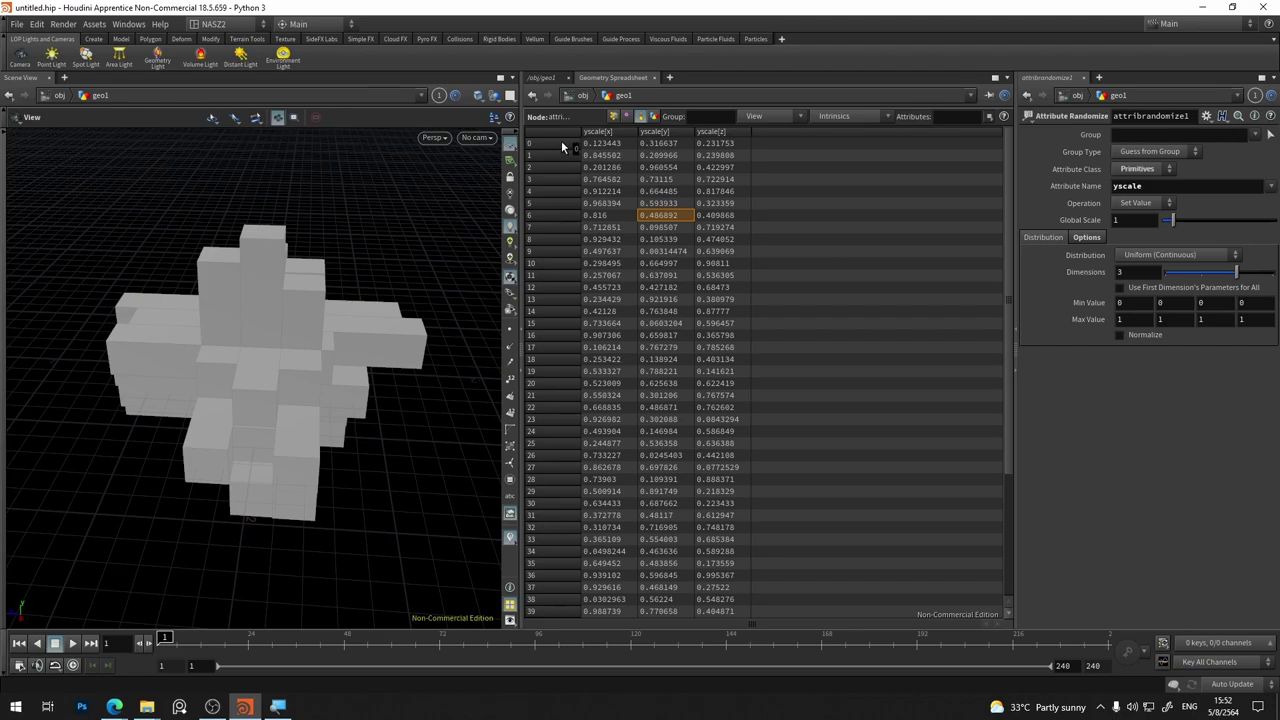
Show primitive numbers on the boxes and return to the /obj/geo1 network
click(512, 416)
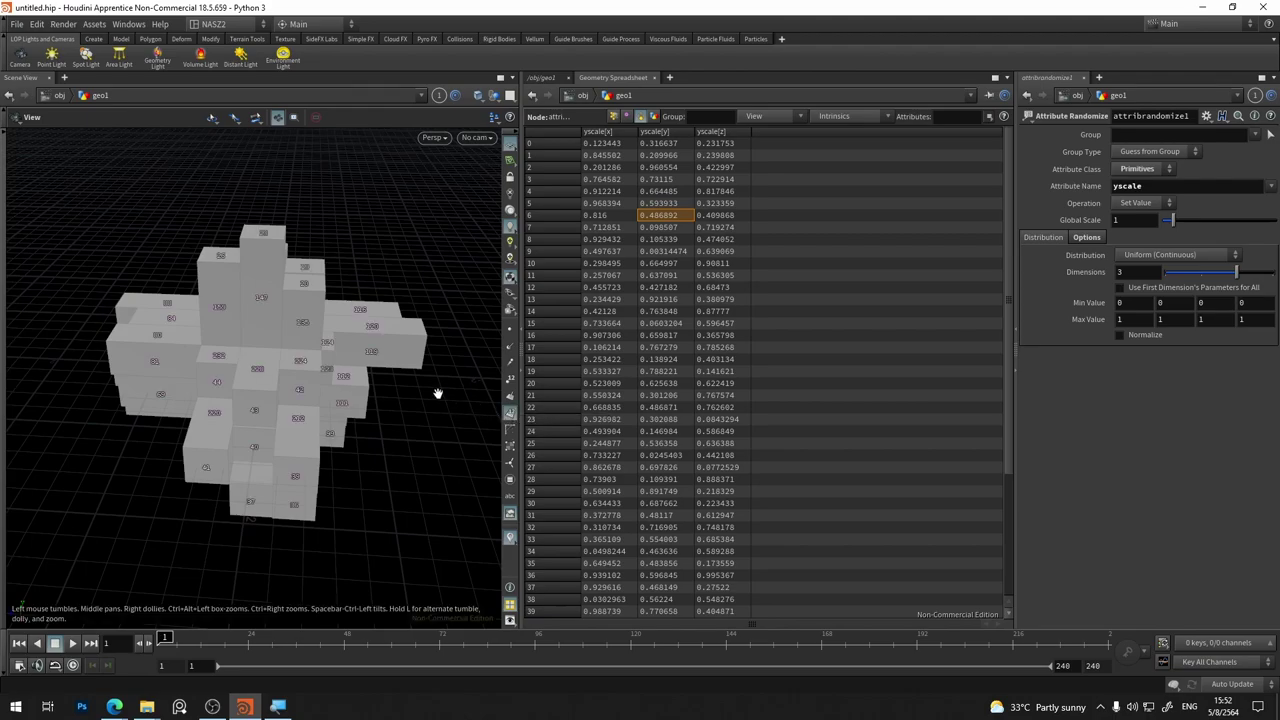
mouse_move(472, 404)
mouse_down()
mouse_move(338, 418)
mouse_move(400, 423)
mouse_move(366, 323)
mouse_up()
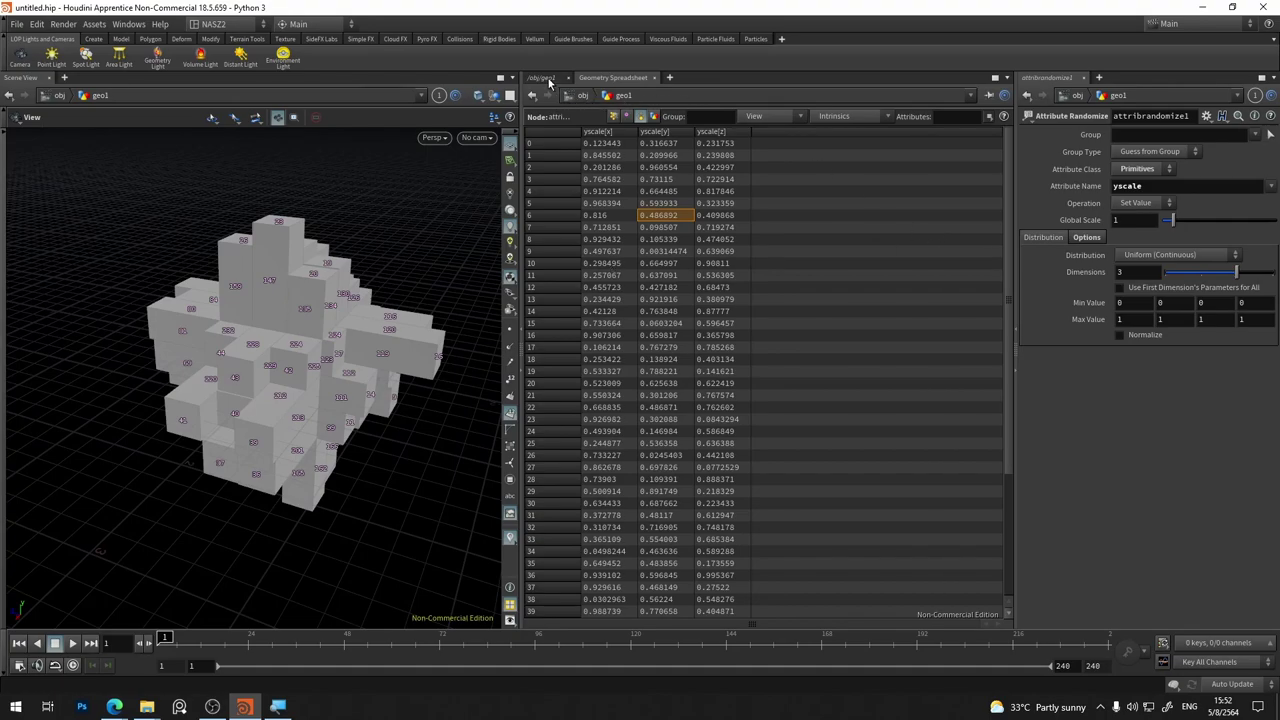
click(543, 78)
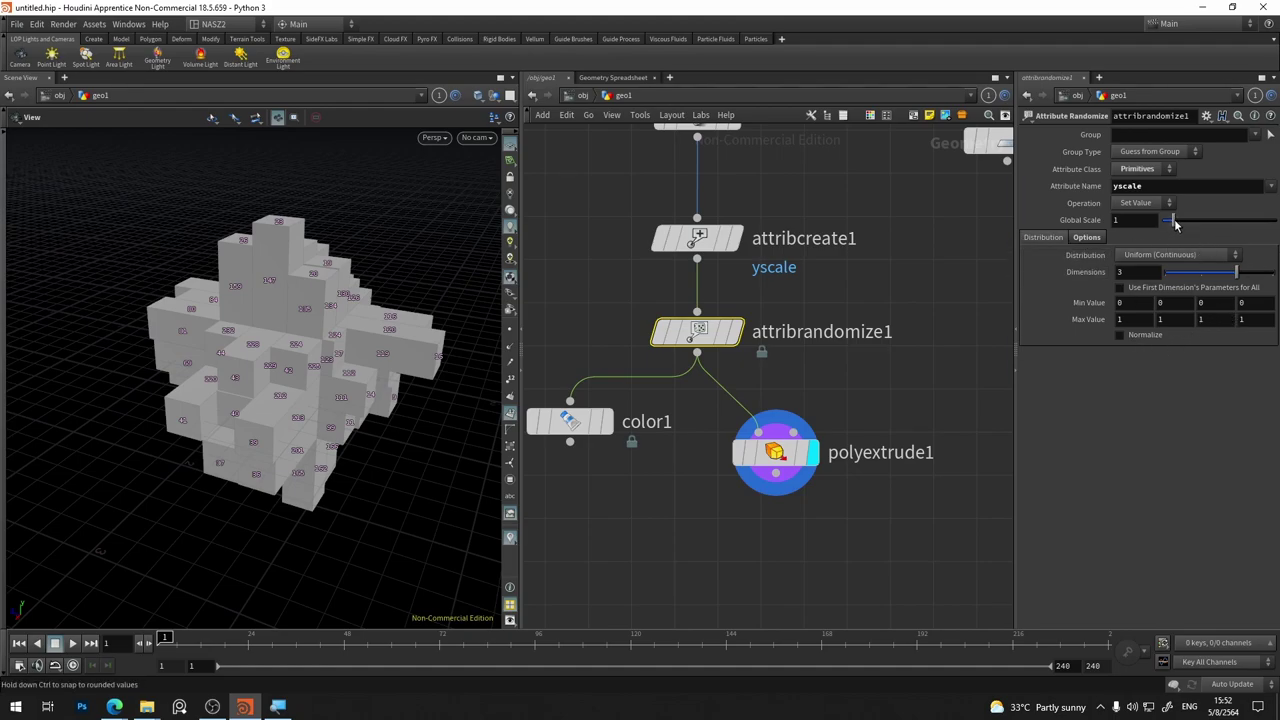
Raise attribrandomize1's Global Scale to 7.95 for taller random extrusions
mouse_move(1175, 222)
mouse_down()
mouse_move(1270, 215)
mouse_move(1251, 219)
mouse_up()
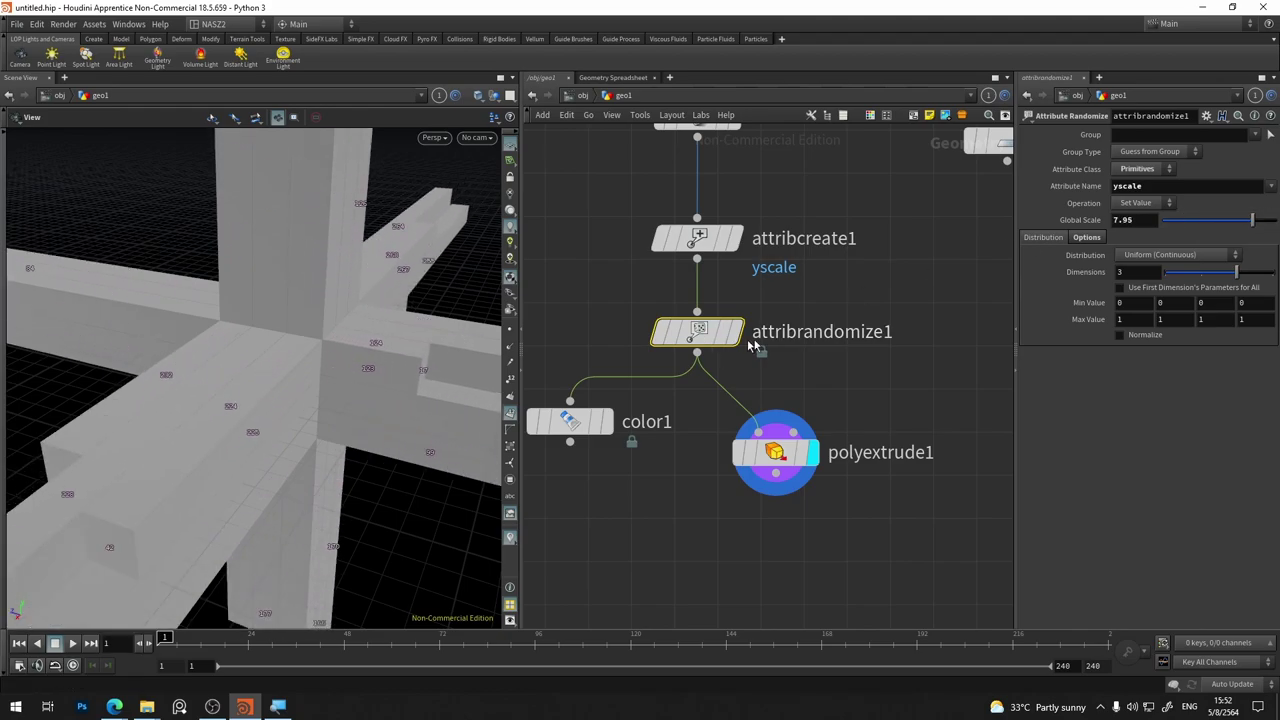
mouse_move(405, 291)
mouse_down()
mouse_move(282, 237)
mouse_move(645, 218)
mouse_up()
middle_drag(774, 175, 731, 400)
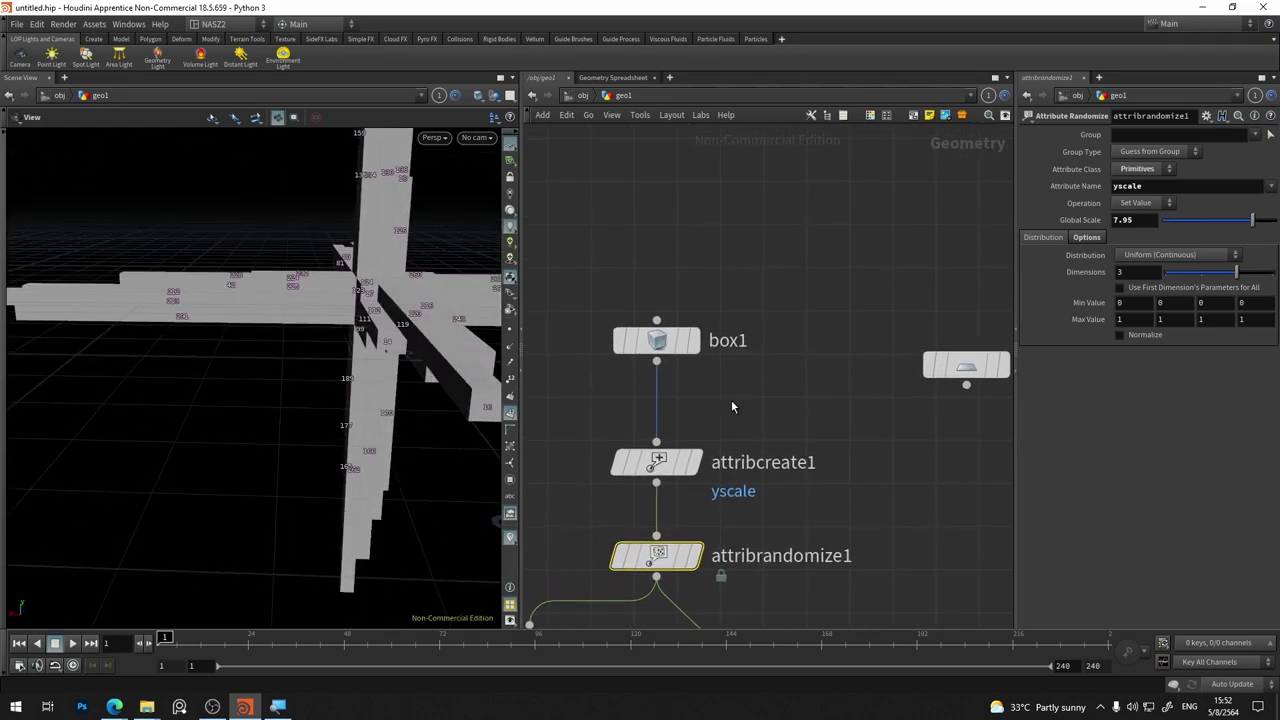
Give box1 Axis Divisions of 20, 20, 20 and hide the point numbers
click(680, 340)
click(1160, 248)
text(20)
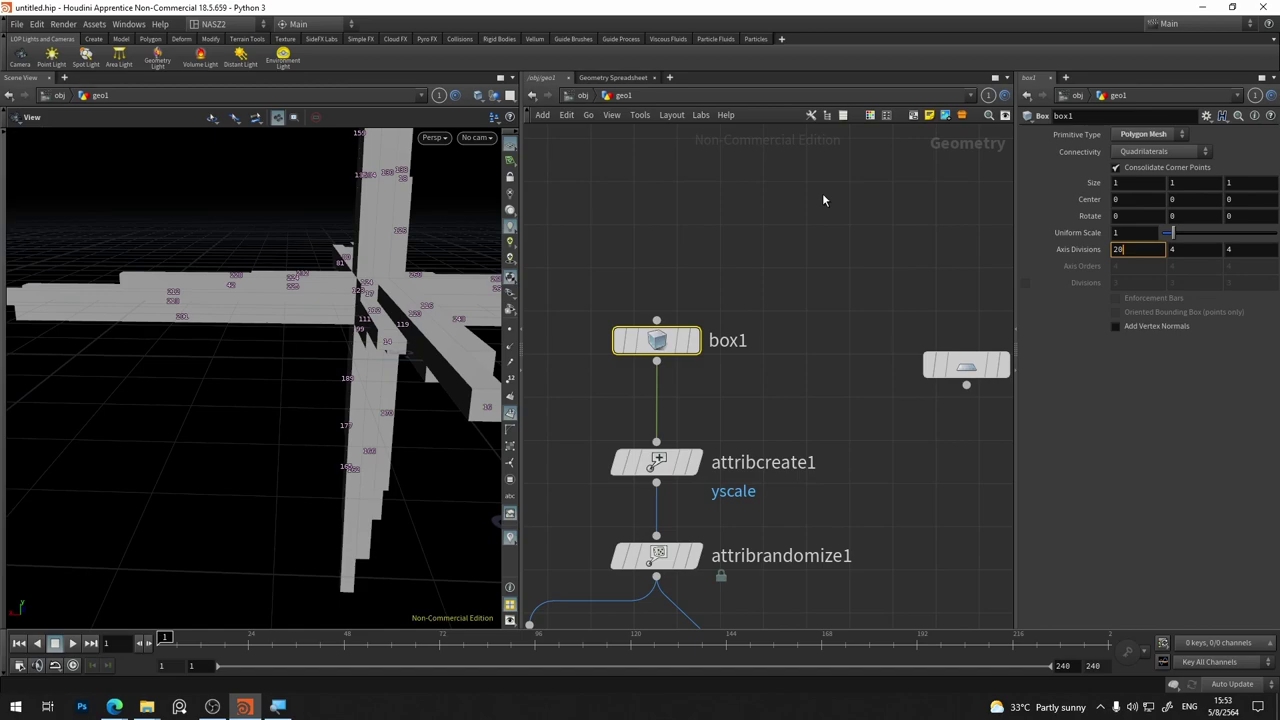
key(Tab)
text(20)
key(Tab)
key(Return)
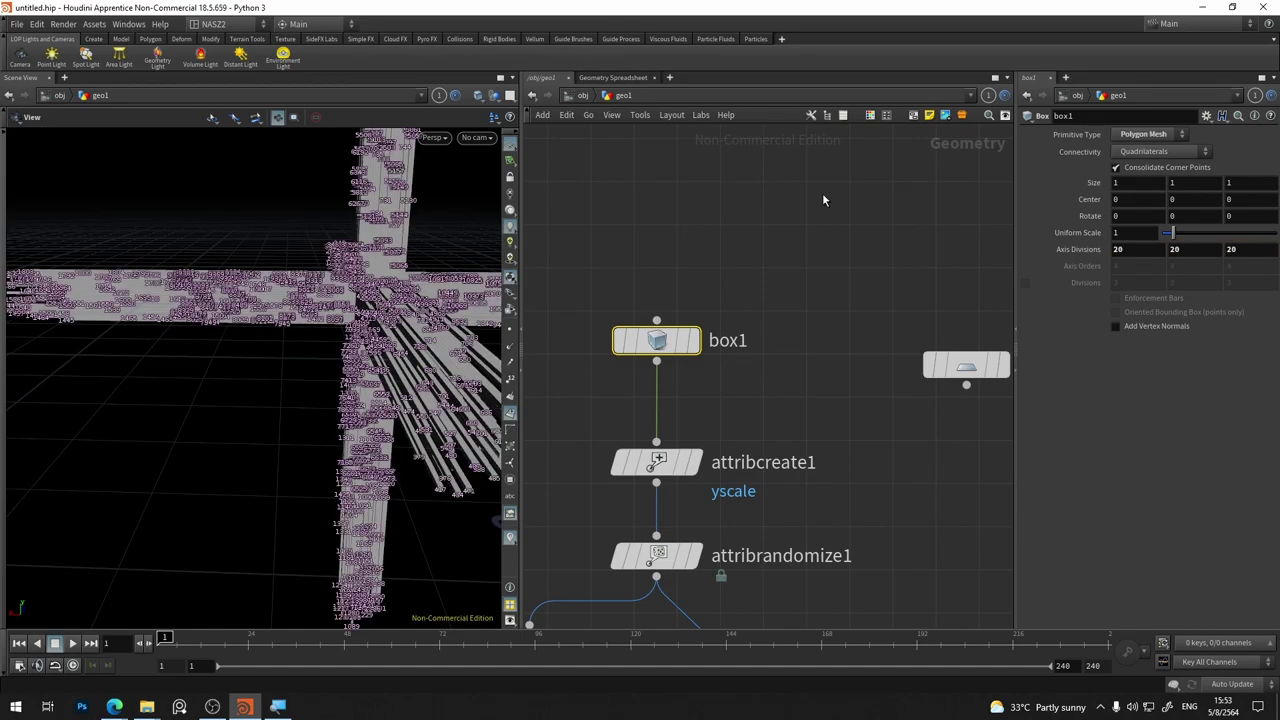
click(511, 414)
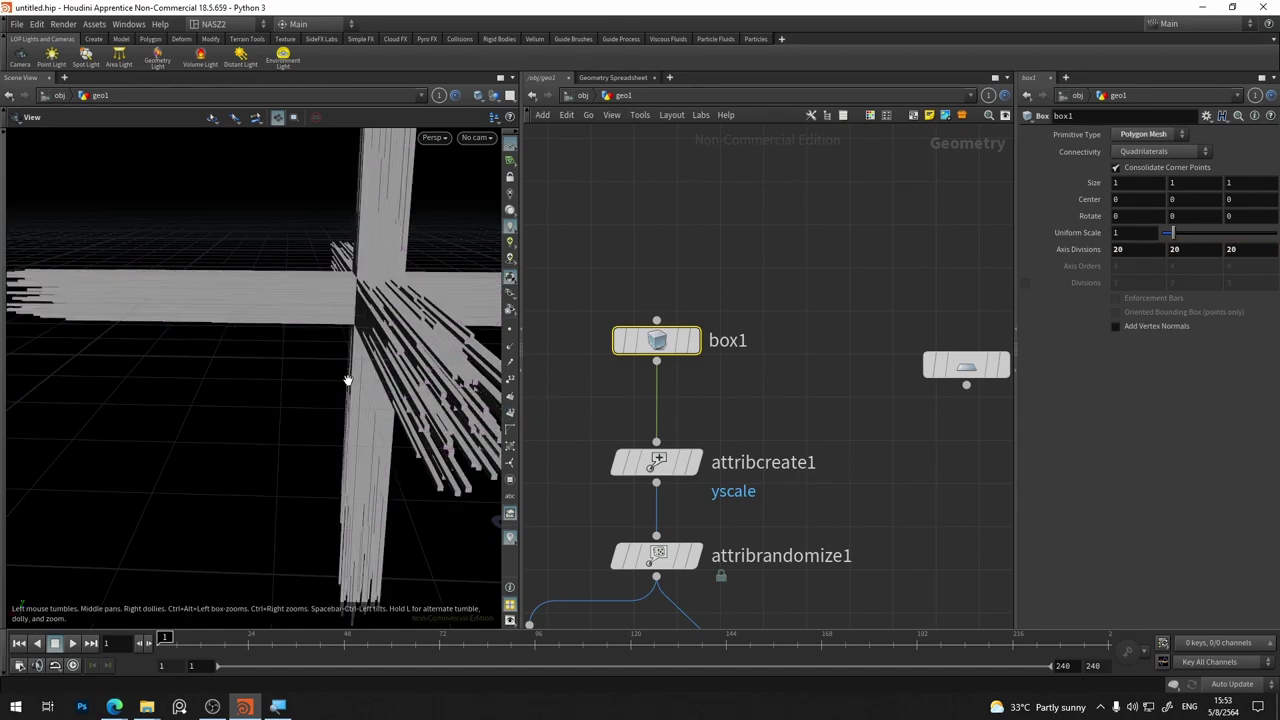
scroll(330, 372, up, 3)
scroll(261, 370, up, 3)
mouse_move(261, 370)
mouse_down()
mouse_move(374, 409)
mouse_move(431, 371)
mouse_move(500, 360)
mouse_move(454, 400)
mouse_move(246, 423)
mouse_move(209, 403)
mouse_move(271, 369)
mouse_move(314, 423)
mouse_move(300, 400)
mouse_move(310, 395)
mouse_up()
Add a sphere node beside box1 with Primitive Type set to Polygon Mesh
key(Tab)
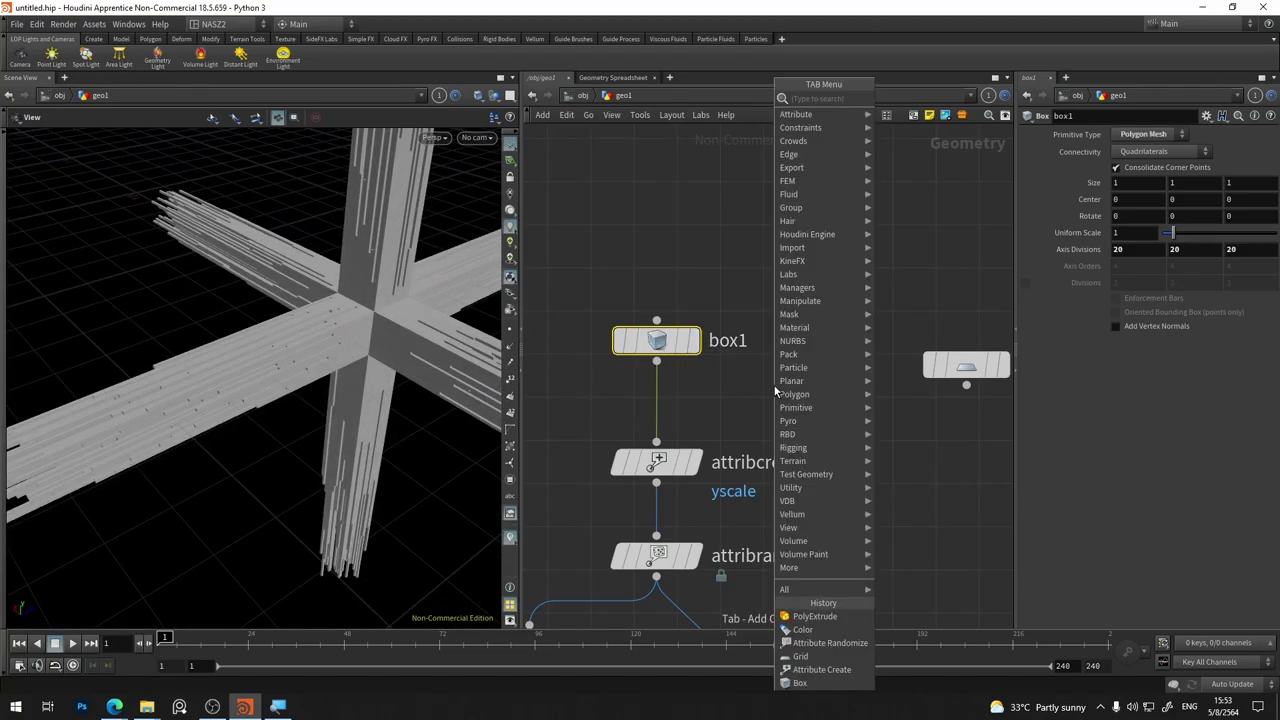
text(spher)
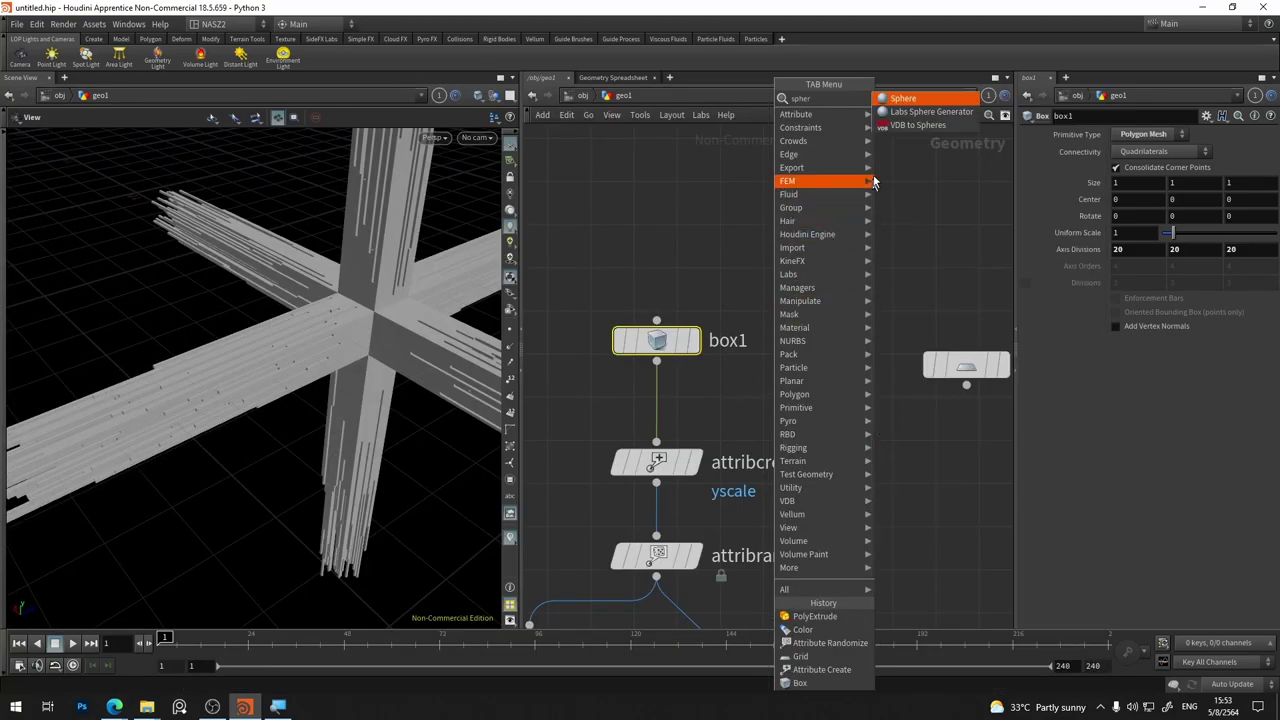
click(903, 98)
click(786, 398)
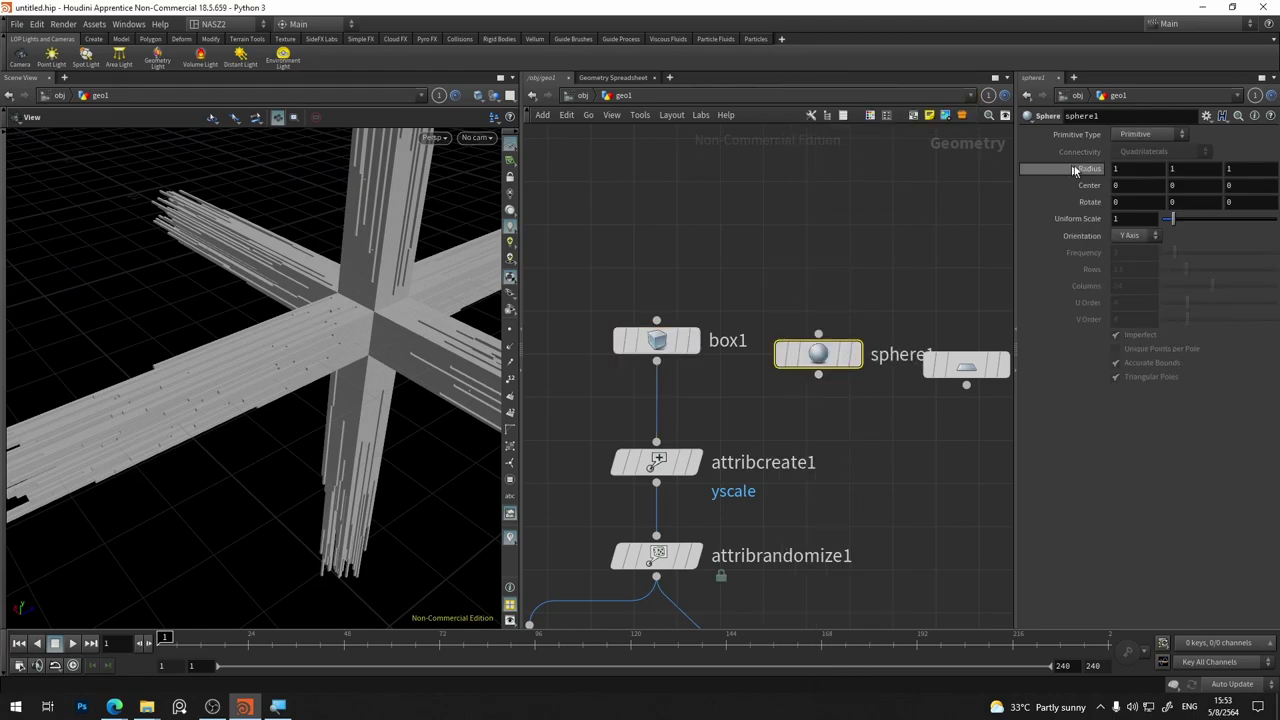
click(1170, 136)
click(1148, 176)
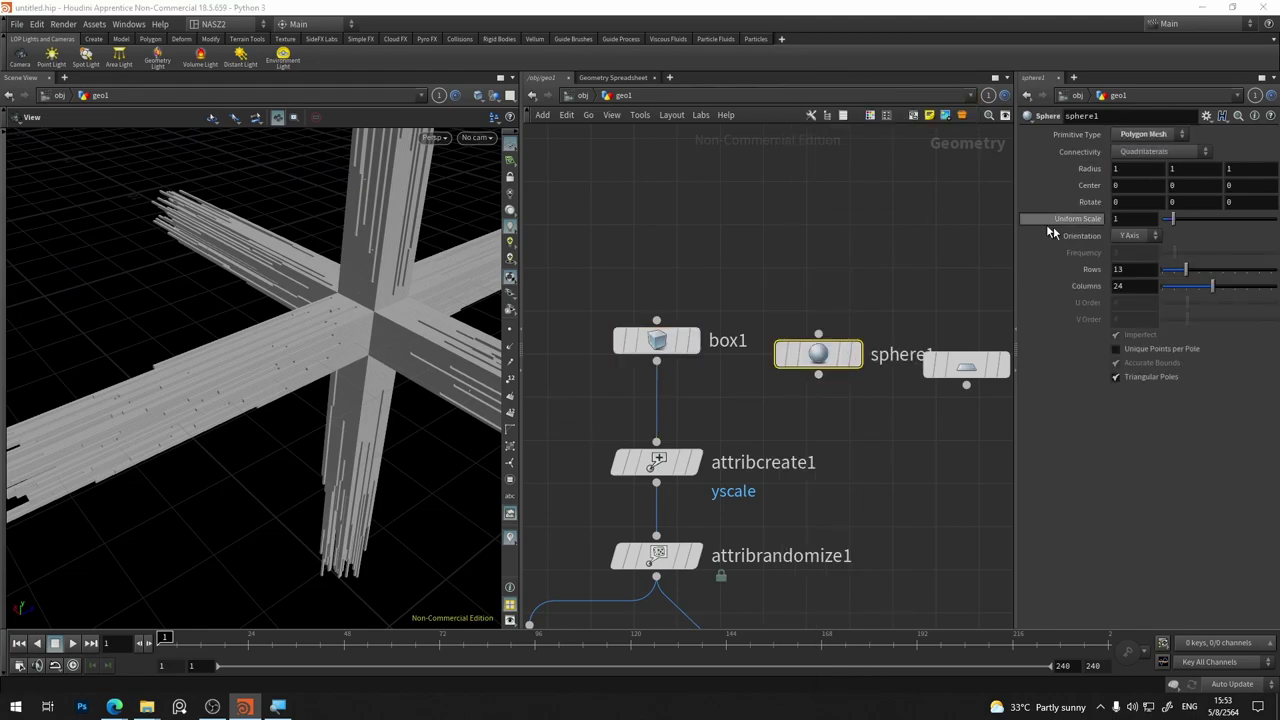
Wire sphere1 into attribcreate1 in place of box1
drag(656, 441, 819, 376)
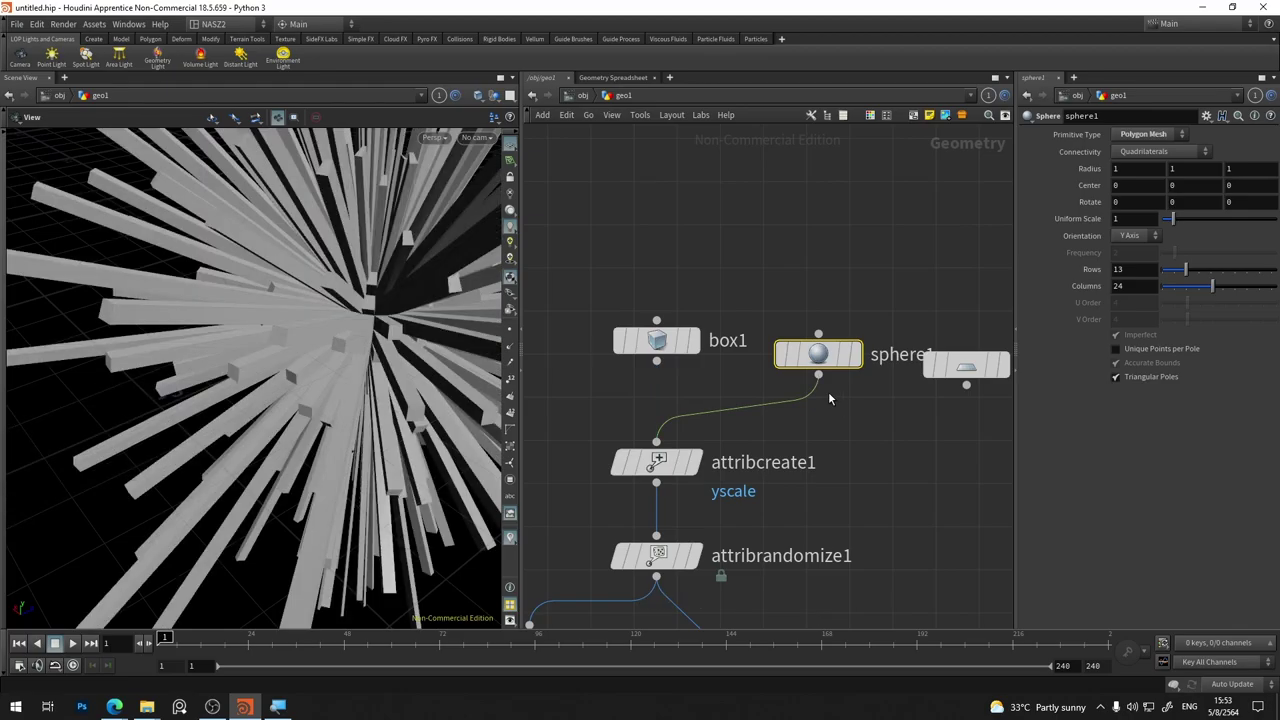
scroll(298, 298, down, 3)
scroll(298, 298, down, 3)
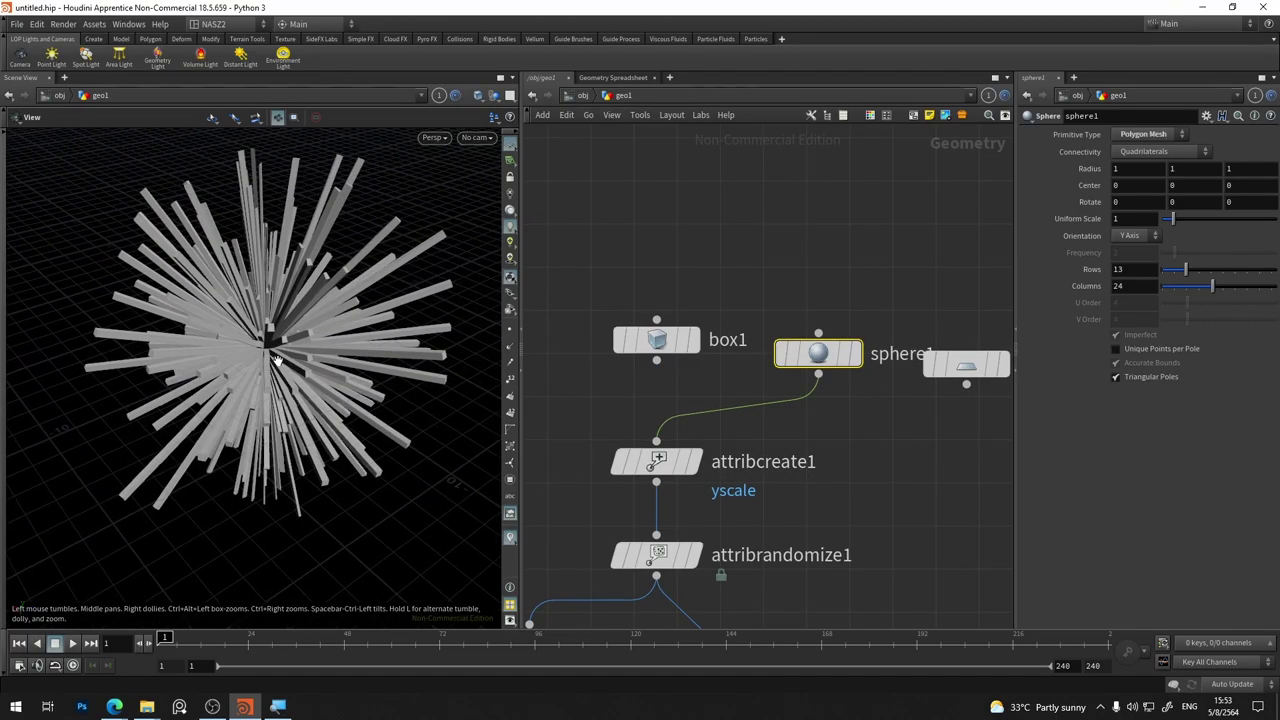
scroll(298, 298, down, 2)
drag(298, 298, 240, 225)
Connect color1's output into polyextrude1 and place color1 directly above it
middle_drag(735, 600, 725, 510)
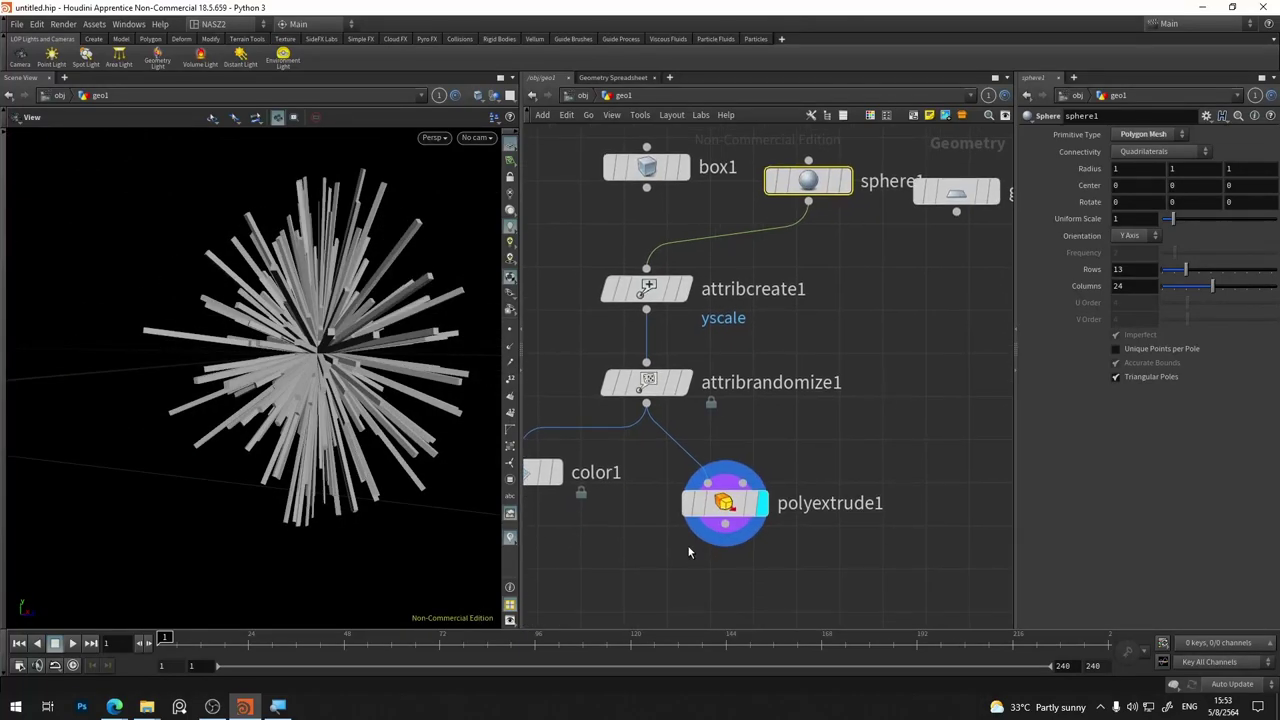
click(725, 508)
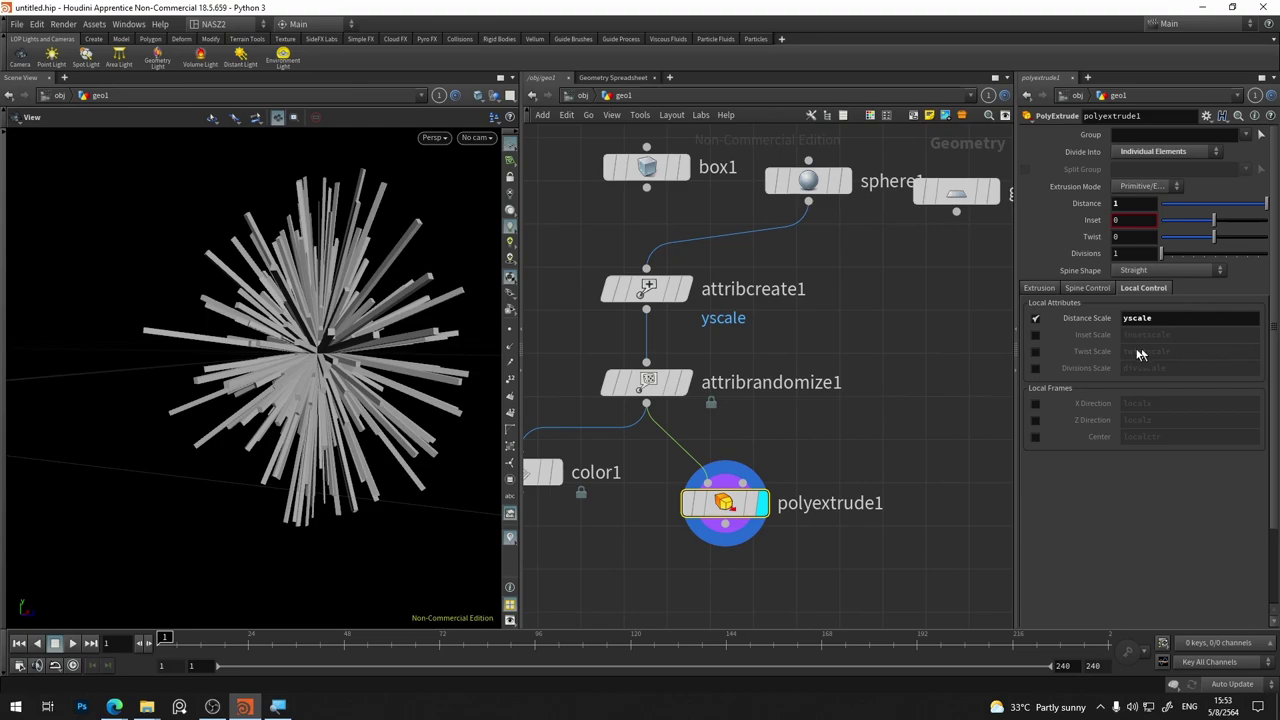
drag(718, 505, 703, 571)
middle_drag(802, 480, 891, 459)
click(608, 472)
click(780, 527)
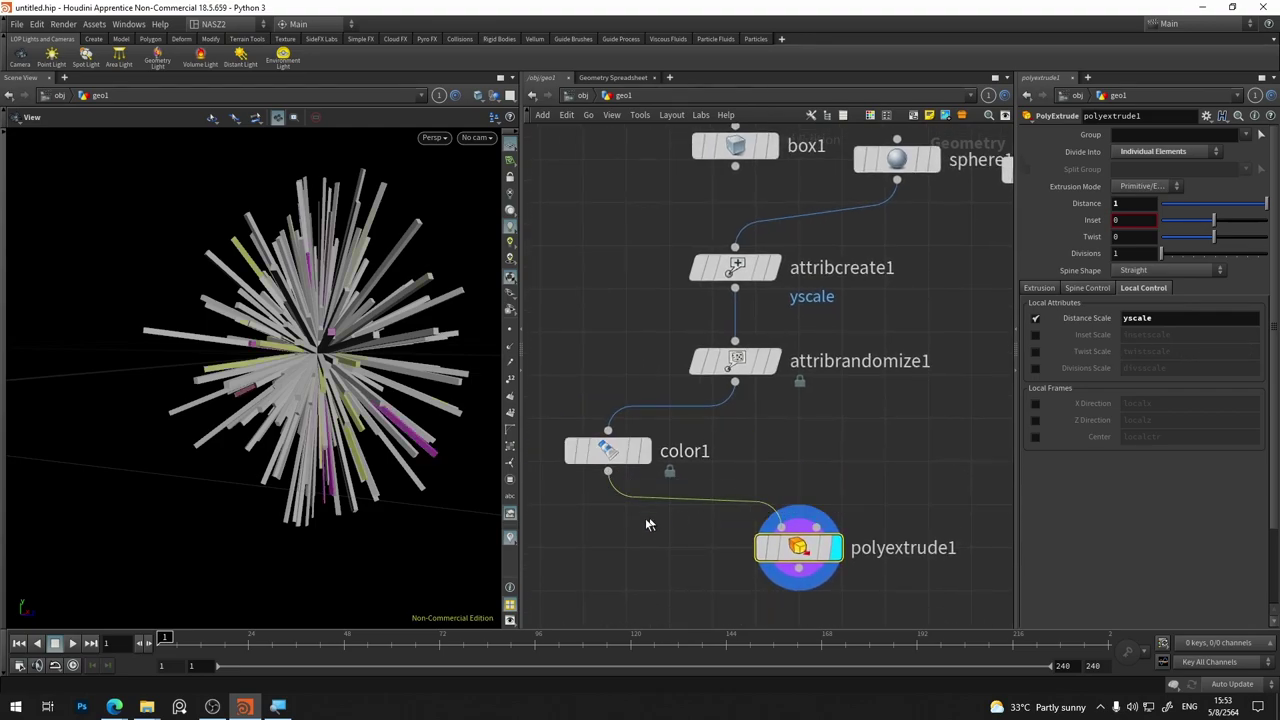
drag(615, 463, 742, 473)
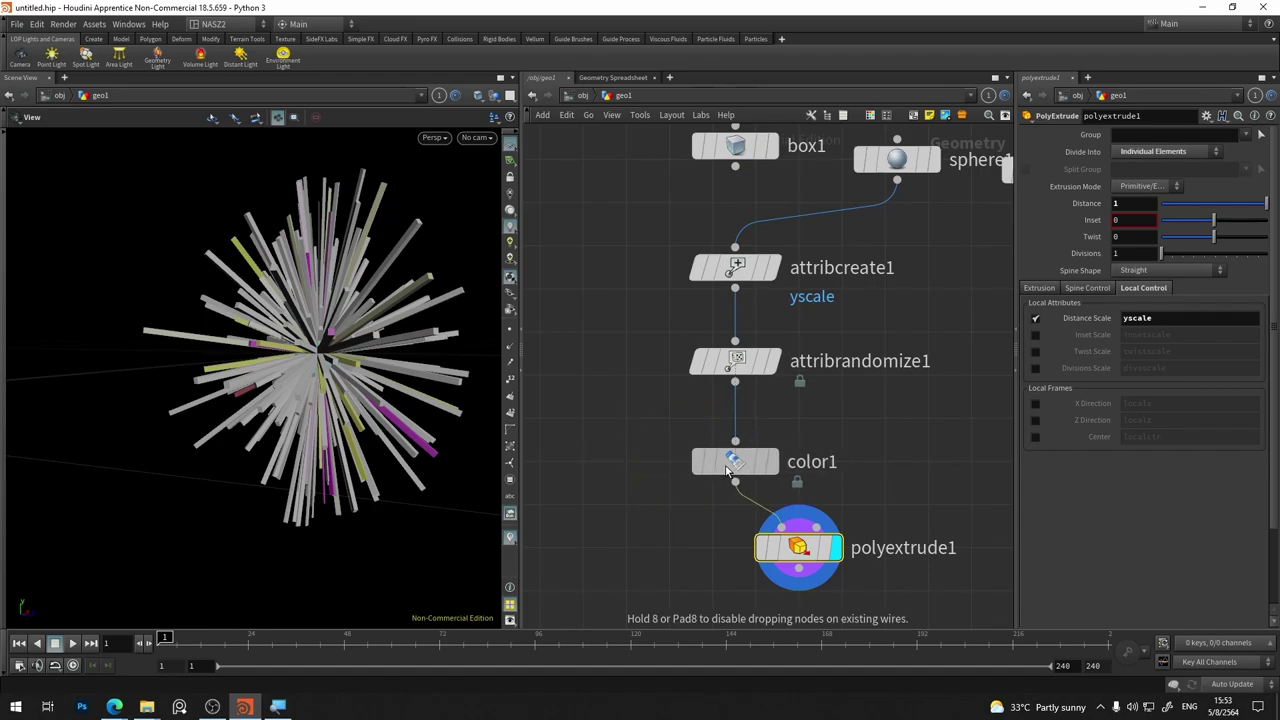
Shift color1's ramp dark key and display color1, then drag it off the wire
click(742, 473)
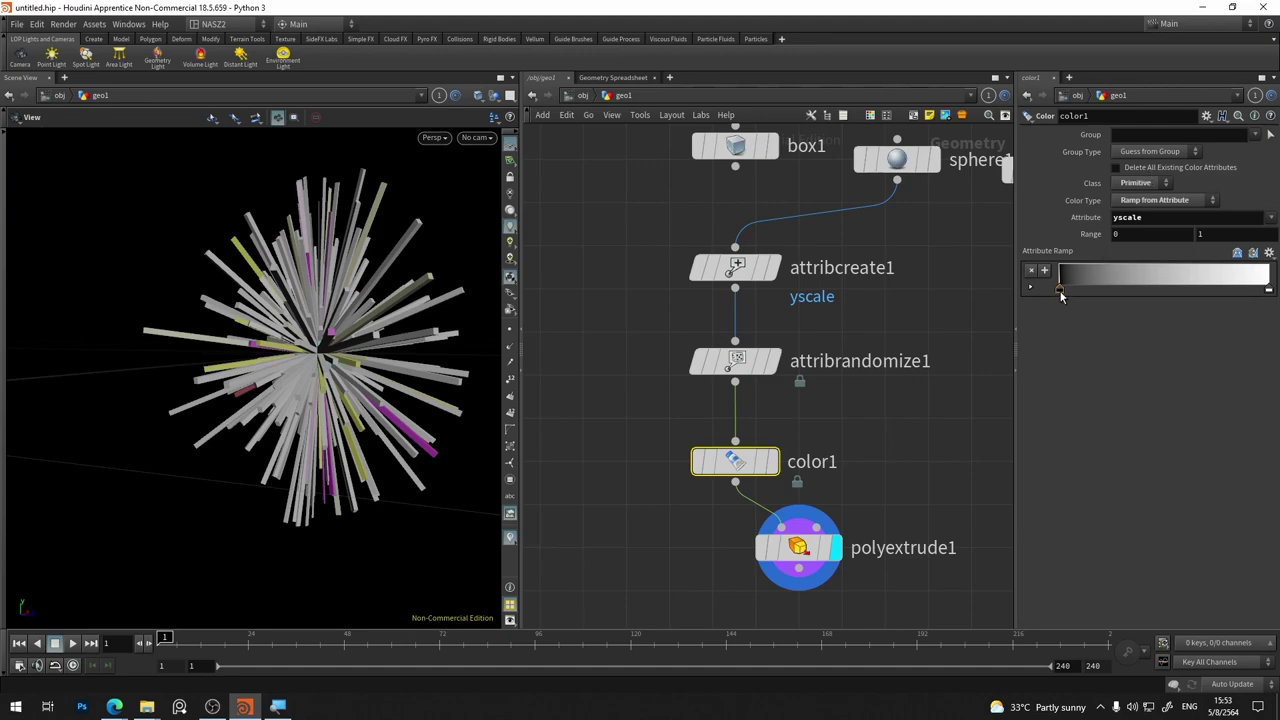
drag(1061, 290, 988, 300)
click(771, 466)
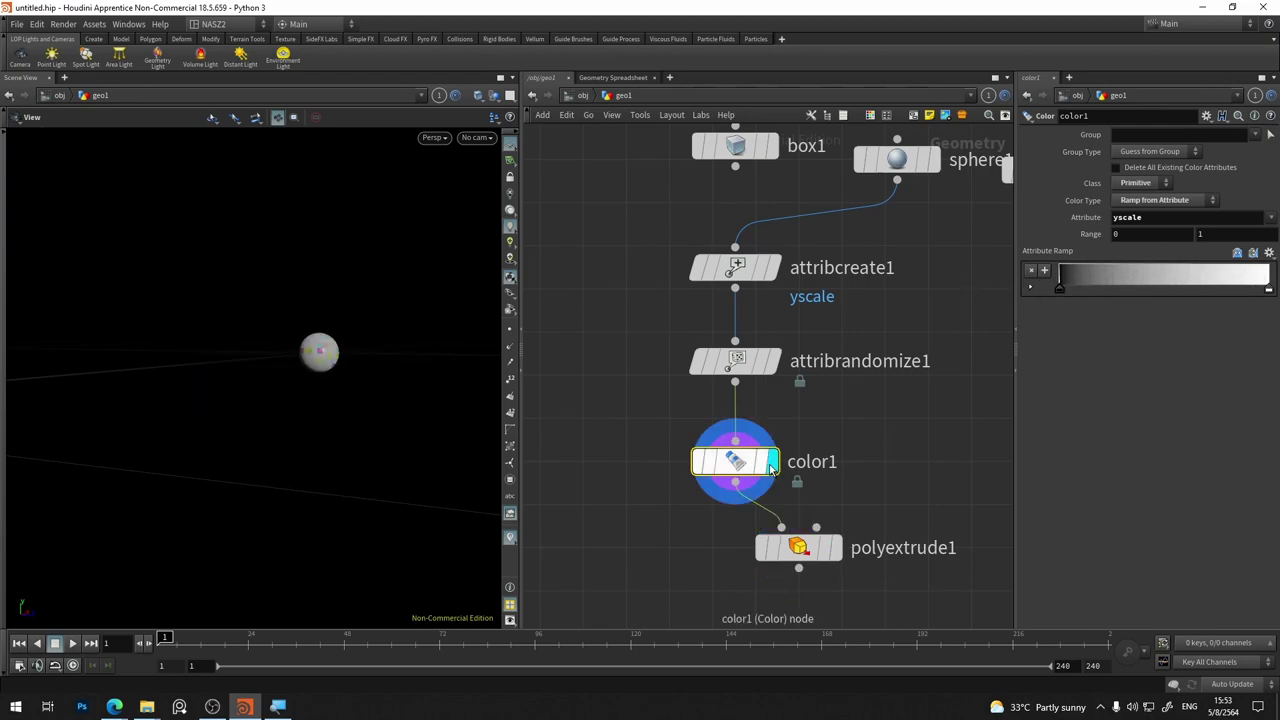
scroll(309, 377, up, 5)
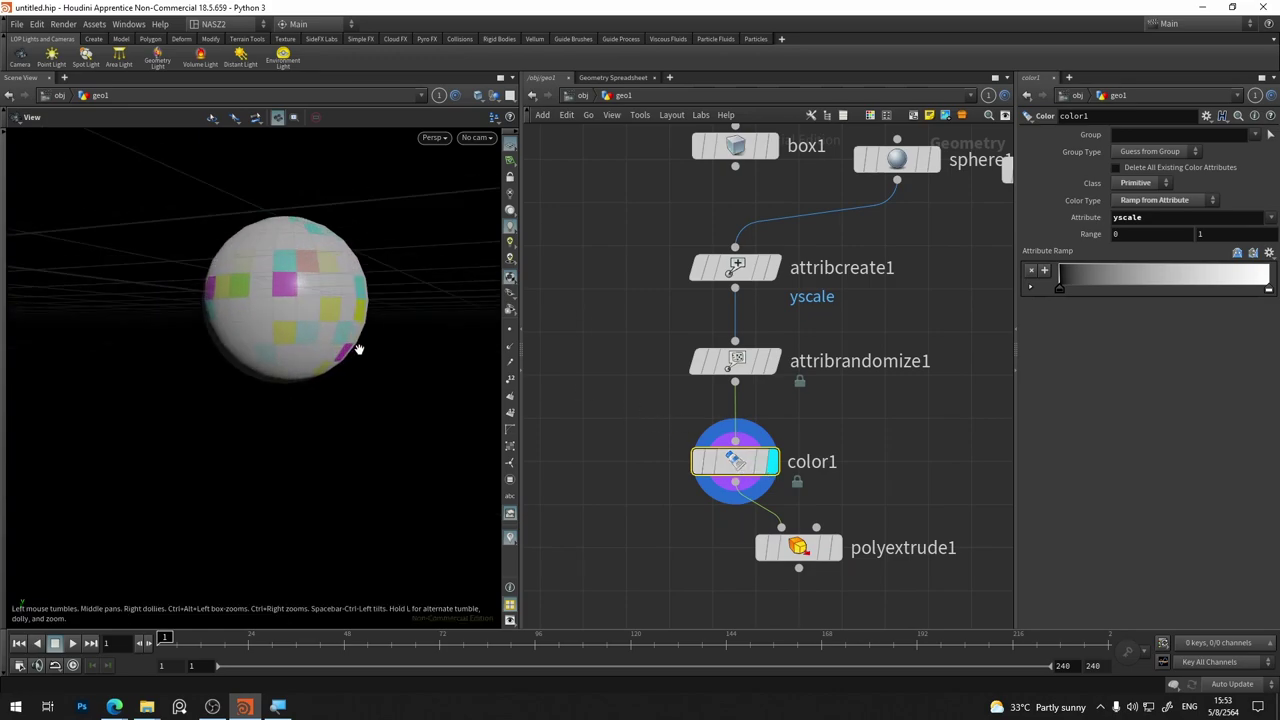
drag(392, 413, 380, 400)
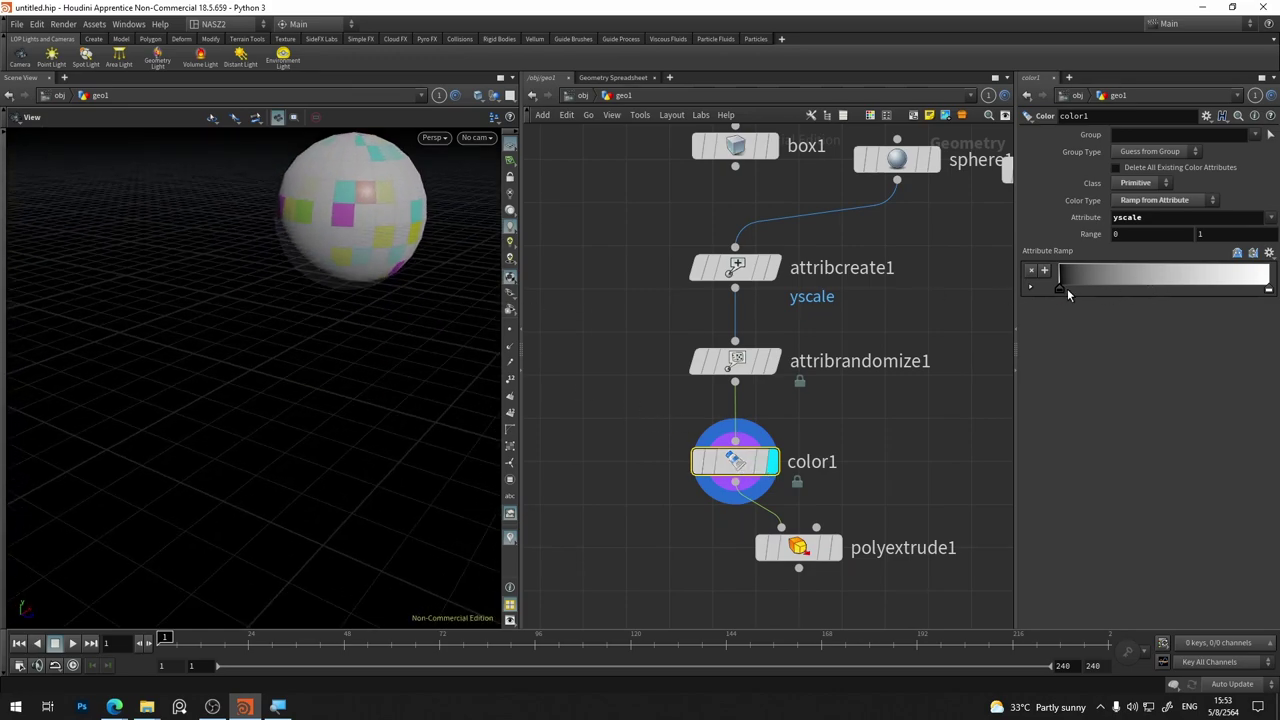
mouse_move(1061, 288)
mouse_down()
mouse_move(1227, 272)
mouse_move(1060, 270)
mouse_up()
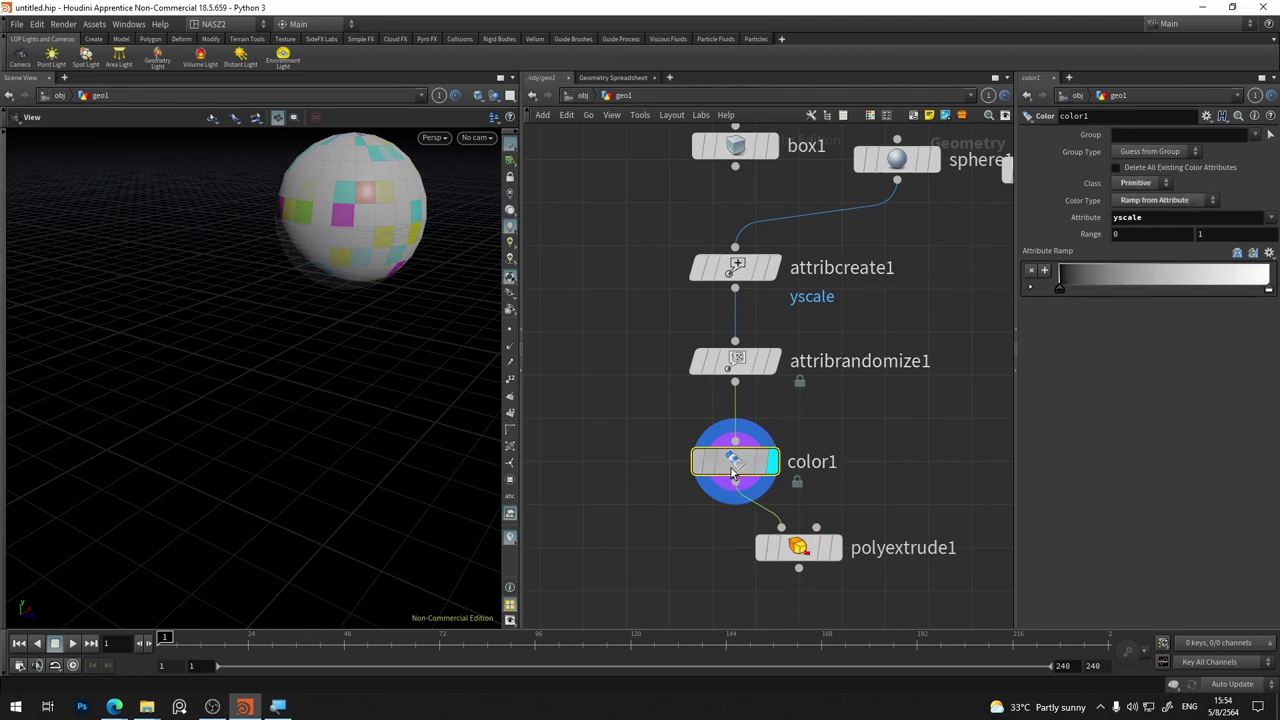
mouse_move(735, 461)
mouse_down()
mouse_move(603, 460)
mouse_move(609, 473)
mouse_up()
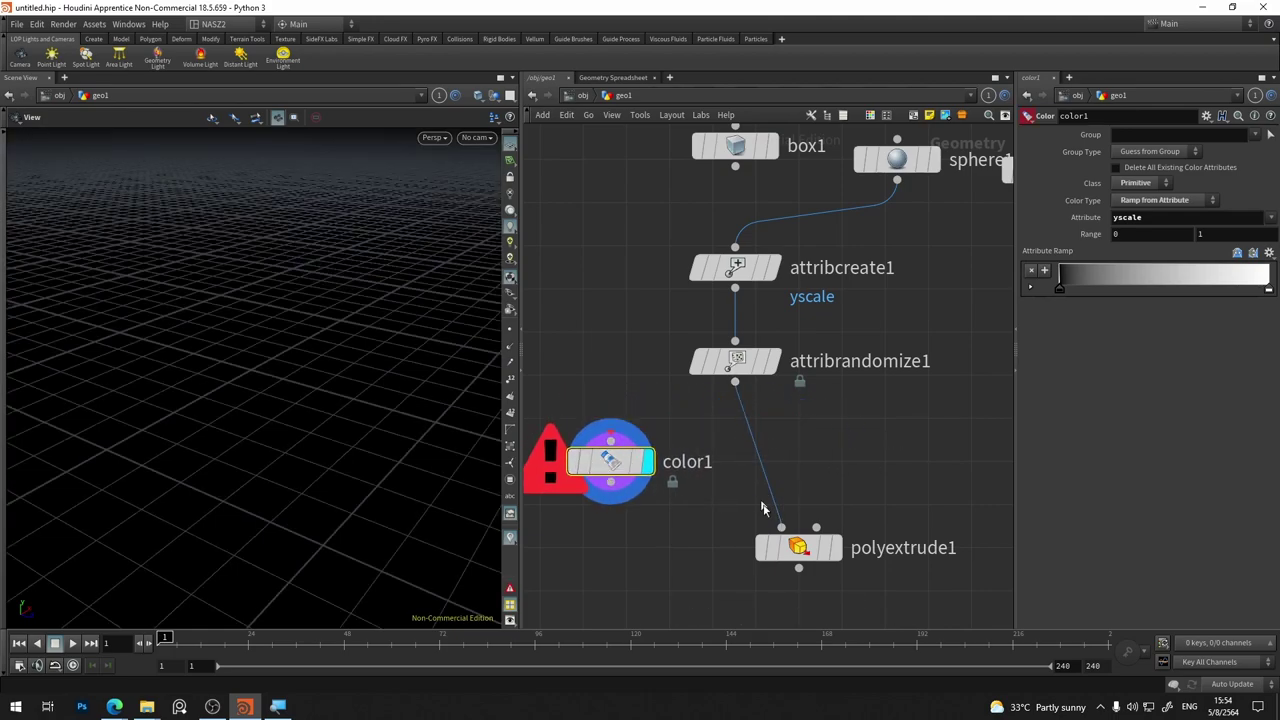
Line polyextrude1 up under attribrandomize1 and display its extruded sphere
drag(799, 547, 735, 547)
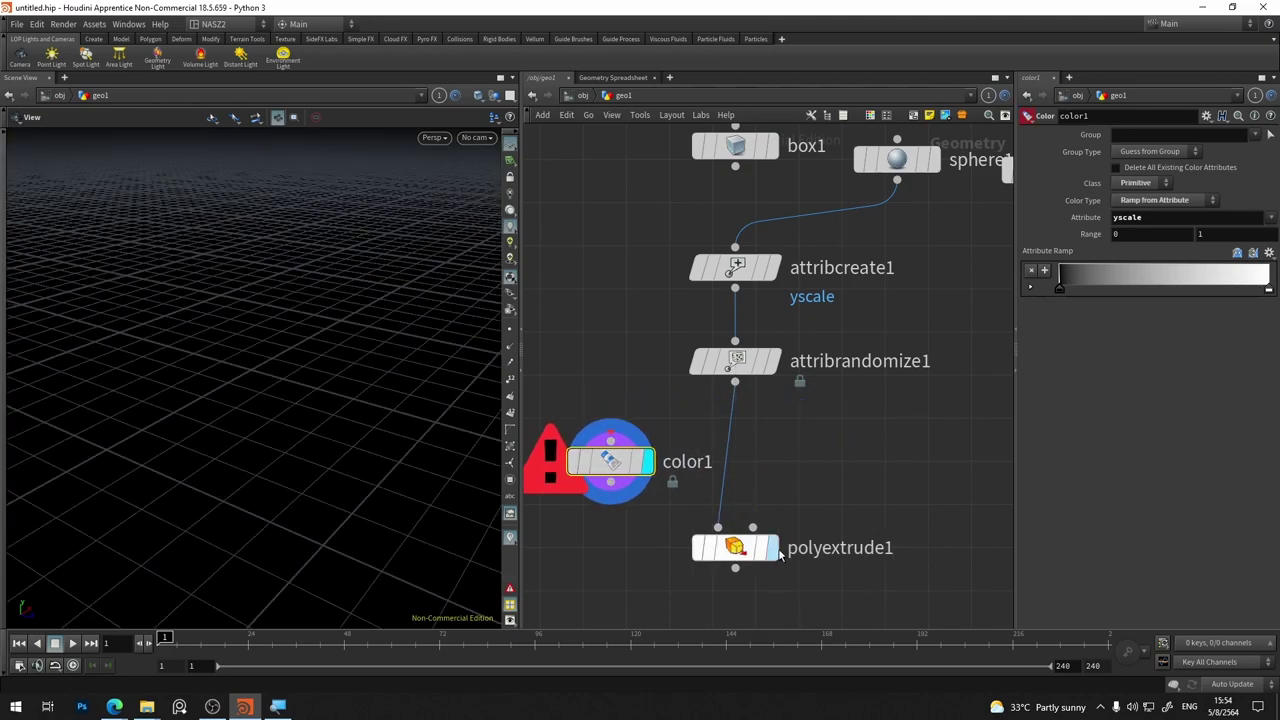
click(772, 547)
drag(309, 257, 337, 283)
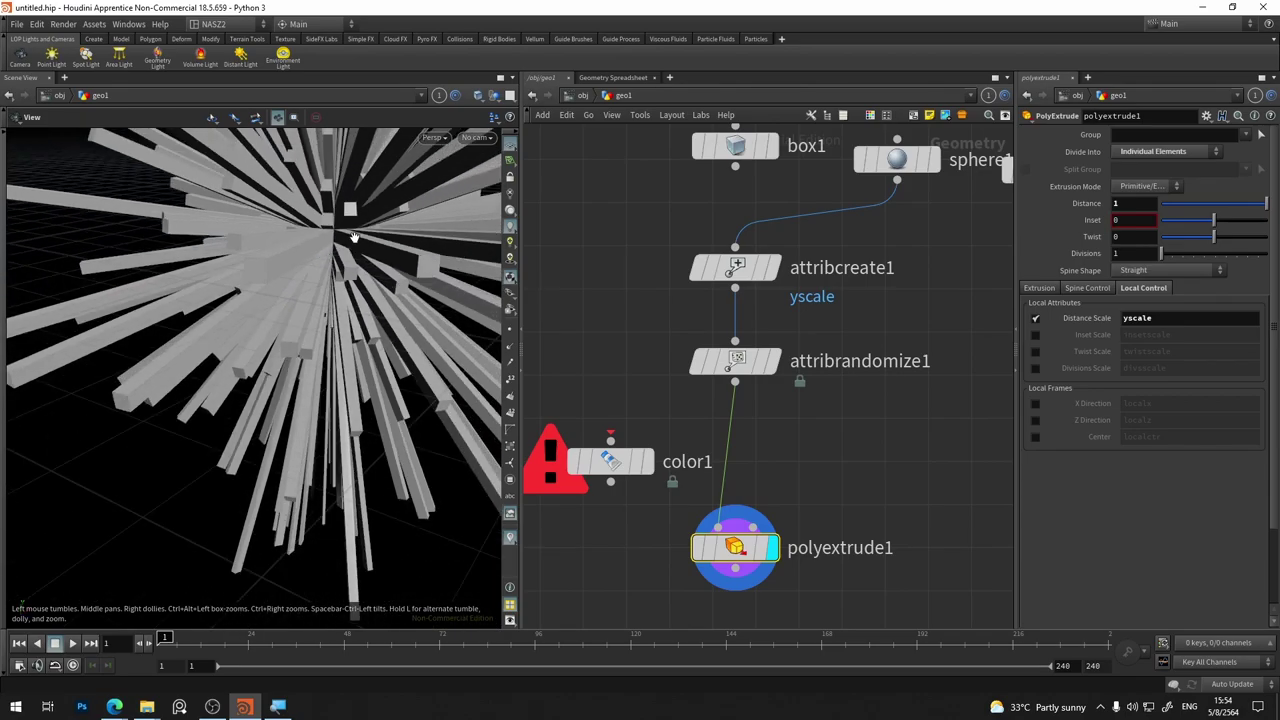
scroll(337, 283, down, 3)
drag(326, 334, 645, 257)
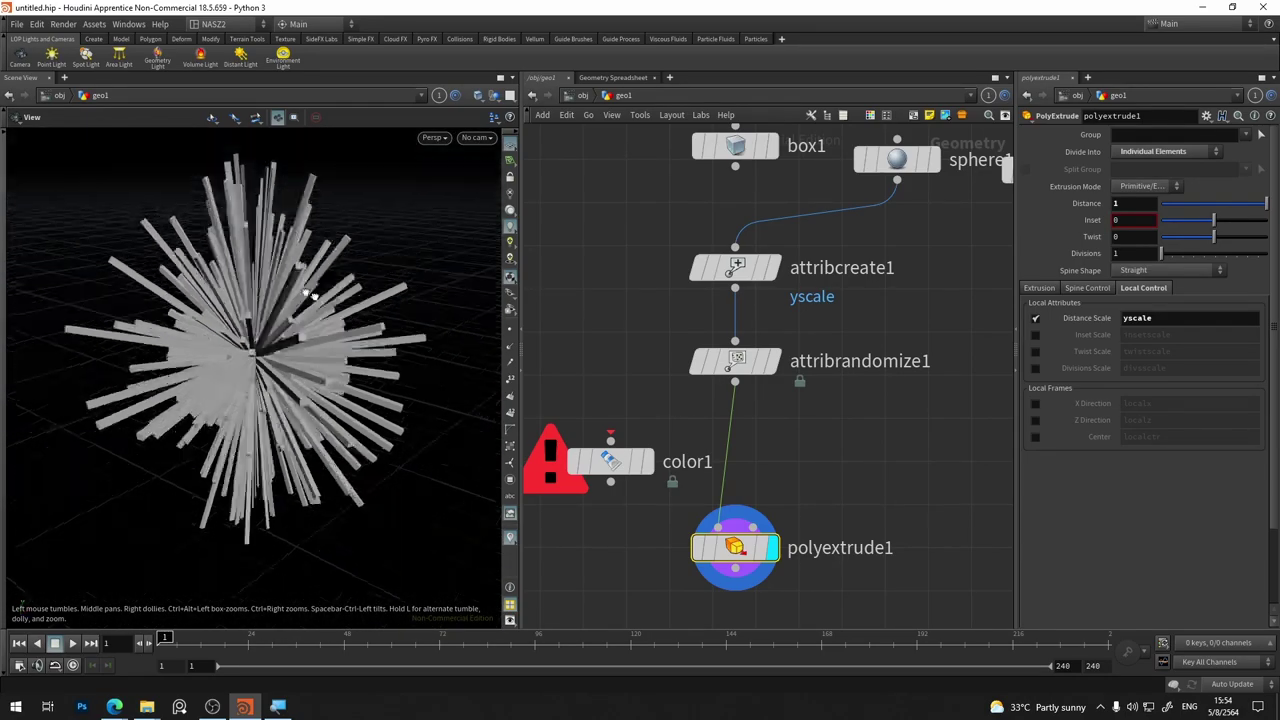
Lower attribrandomize1's random Global Scale for shorter spikes
click(735, 361)
mouse_move(1238, 222)
mouse_down()
mouse_move(1249, 226)
mouse_move(1169, 221)
mouse_move(1181, 220)
mouse_up()
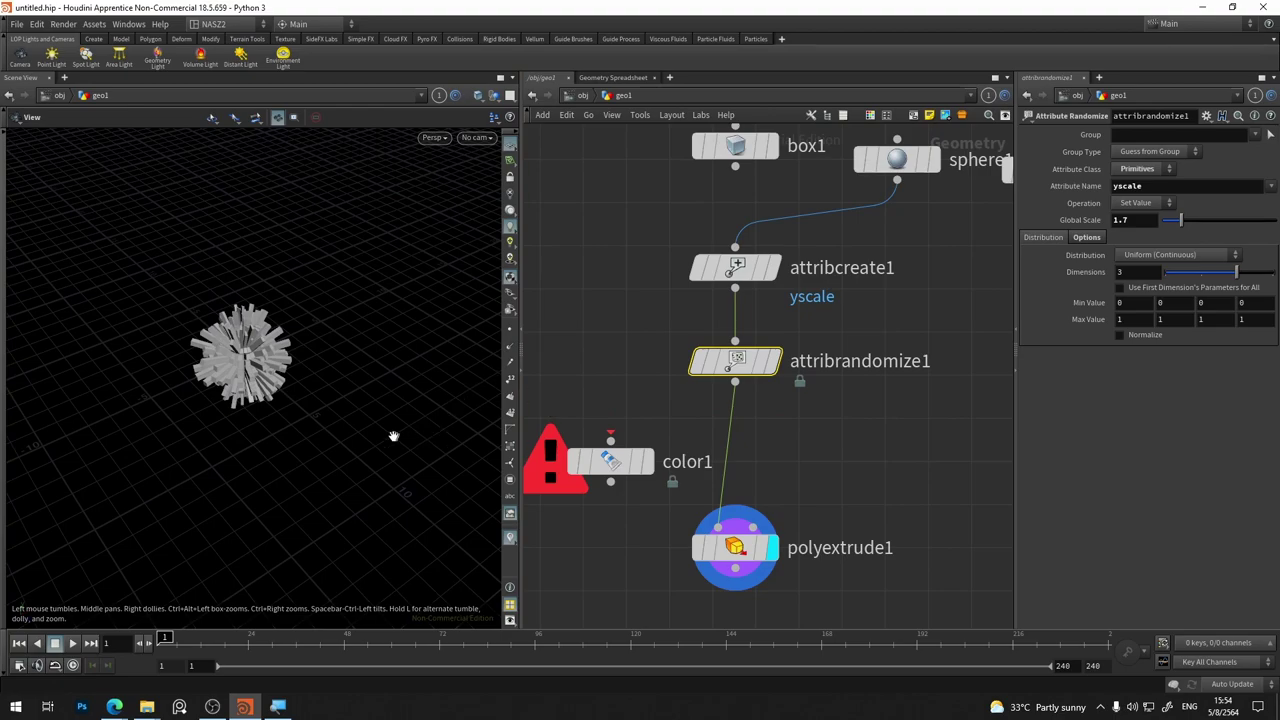
mouse_move(393, 436)
mouse_down()
mouse_move(271, 423)
mouse_move(186, 480)
mouse_up()
scroll(271, 423, up, 3)
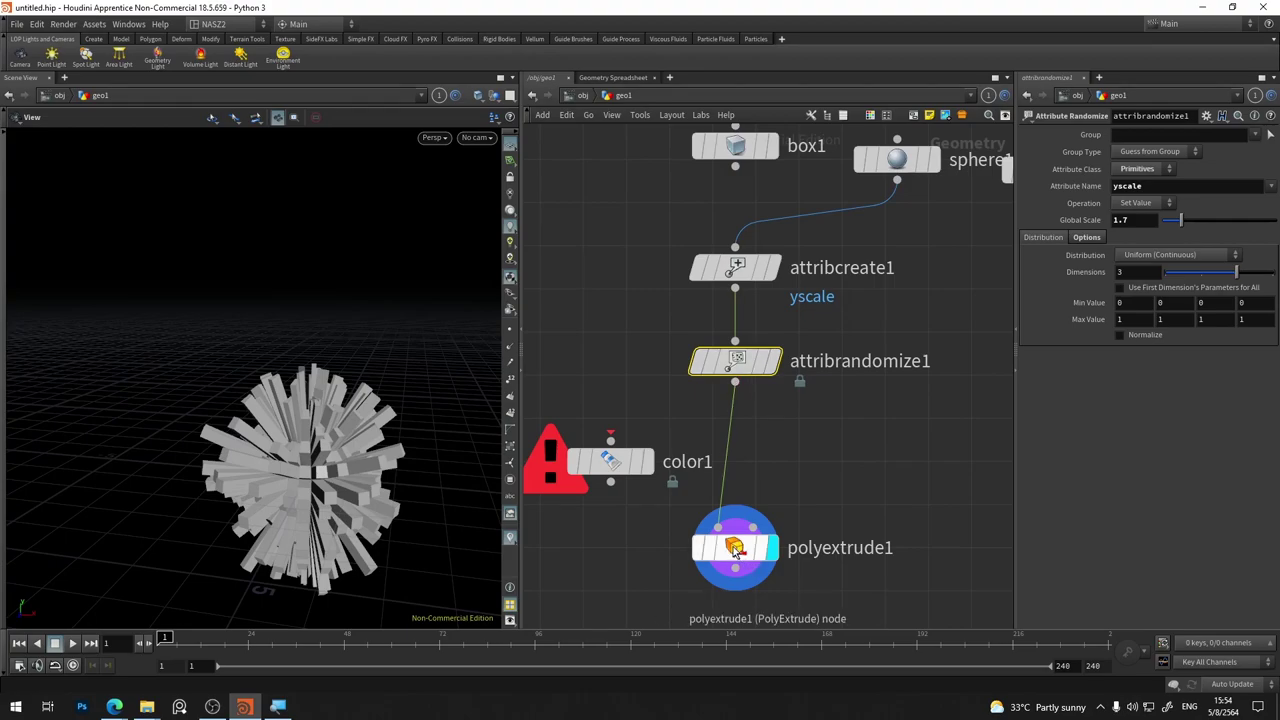
Check polyextrude1's settings, deselect it, and pan up to box1, sphere1 and grid1
click(735, 549)
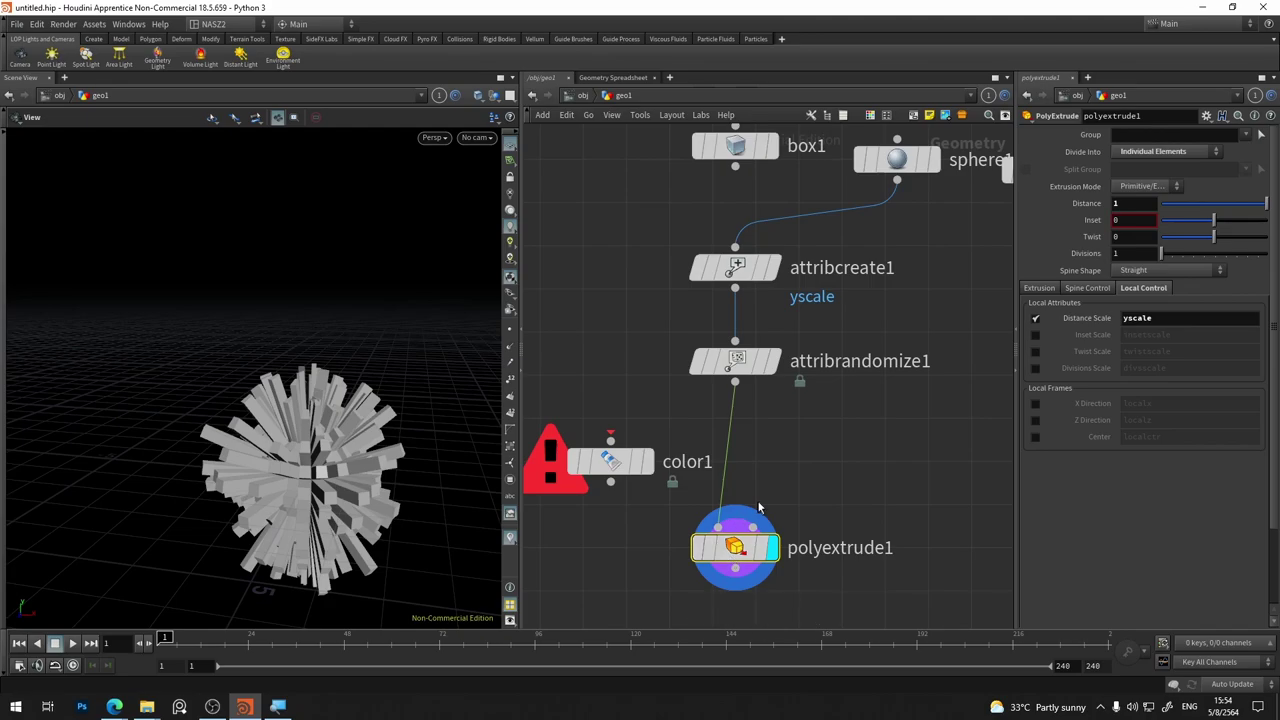
middle_drag(895, 467, 844, 441)
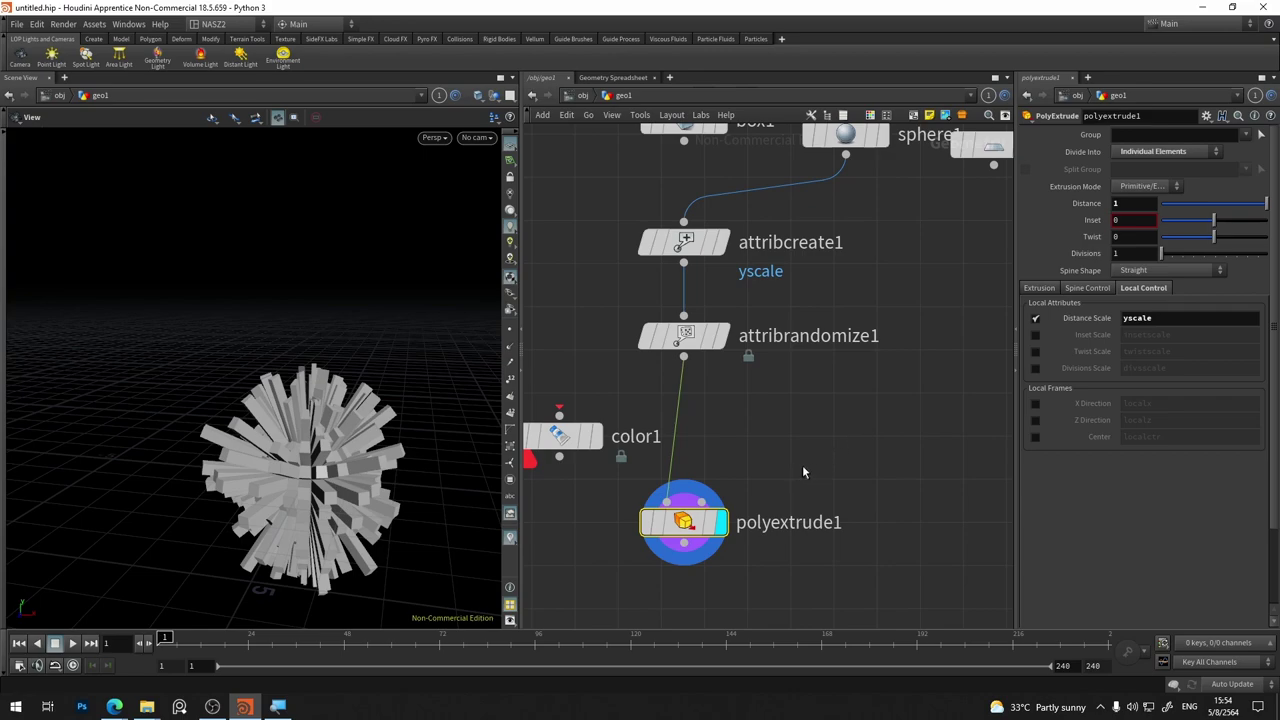
click(827, 430)
middle_drag(891, 443, 754, 551)
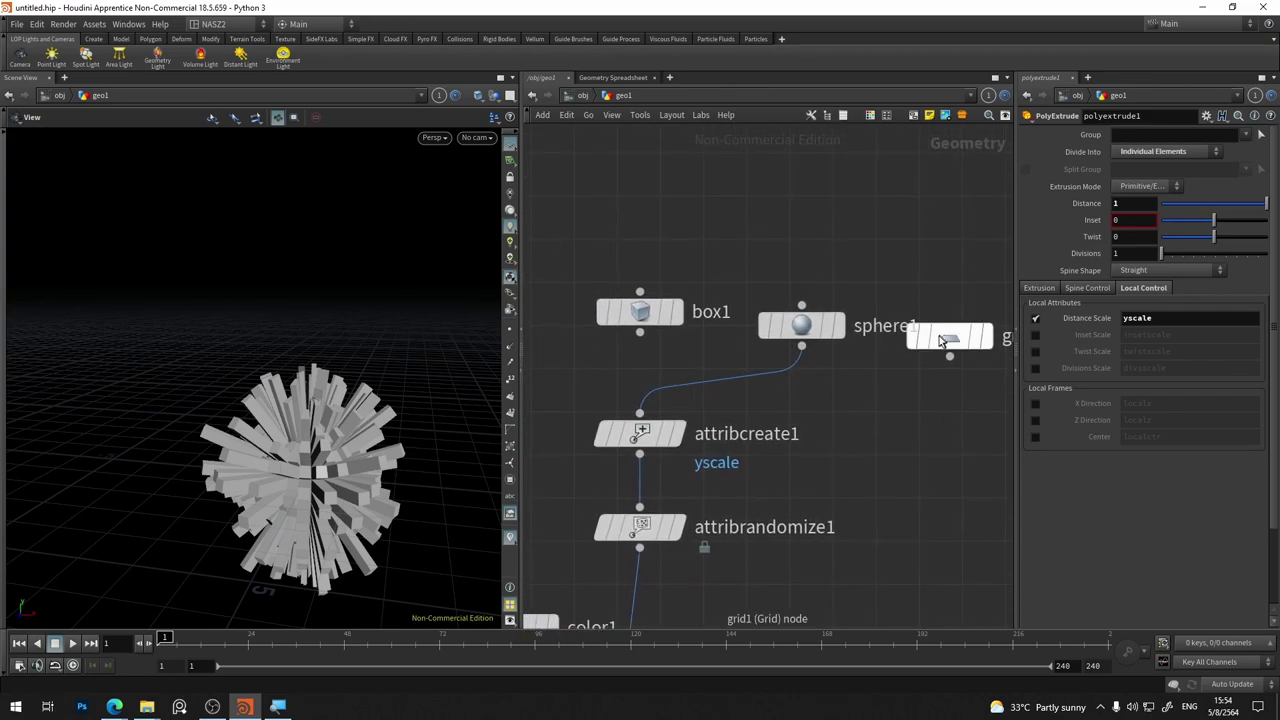
Move grid1 and sphere1 up and add a new Grid node, grid2, beside box1
drag(958, 355, 648, 214)
drag(809, 326, 775, 232)
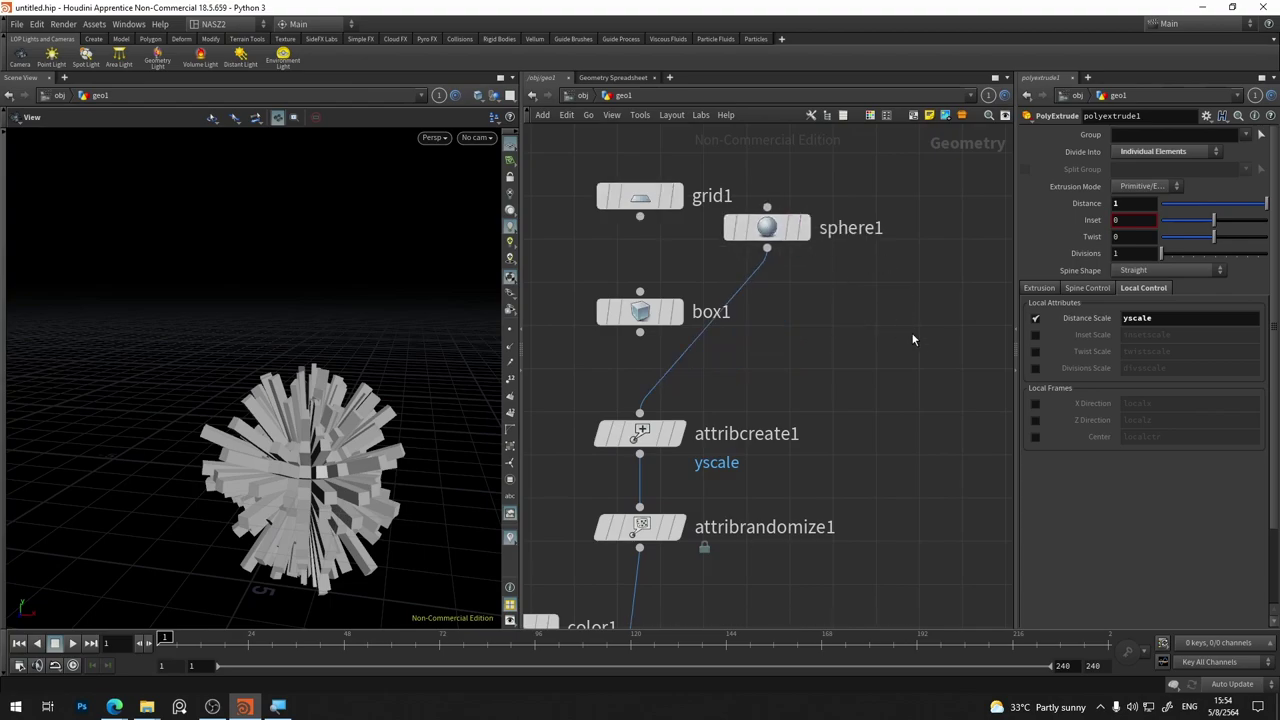
key(Tab)
text(gri)
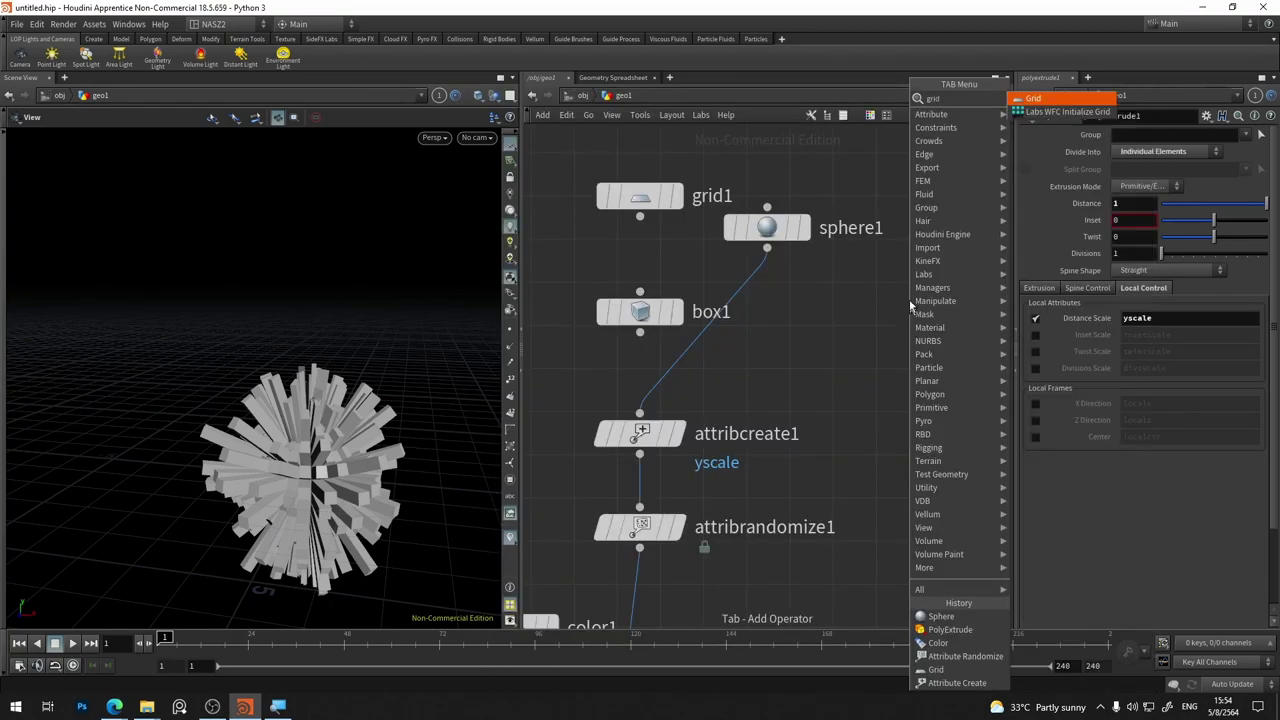
key(Return)
click(876, 326)
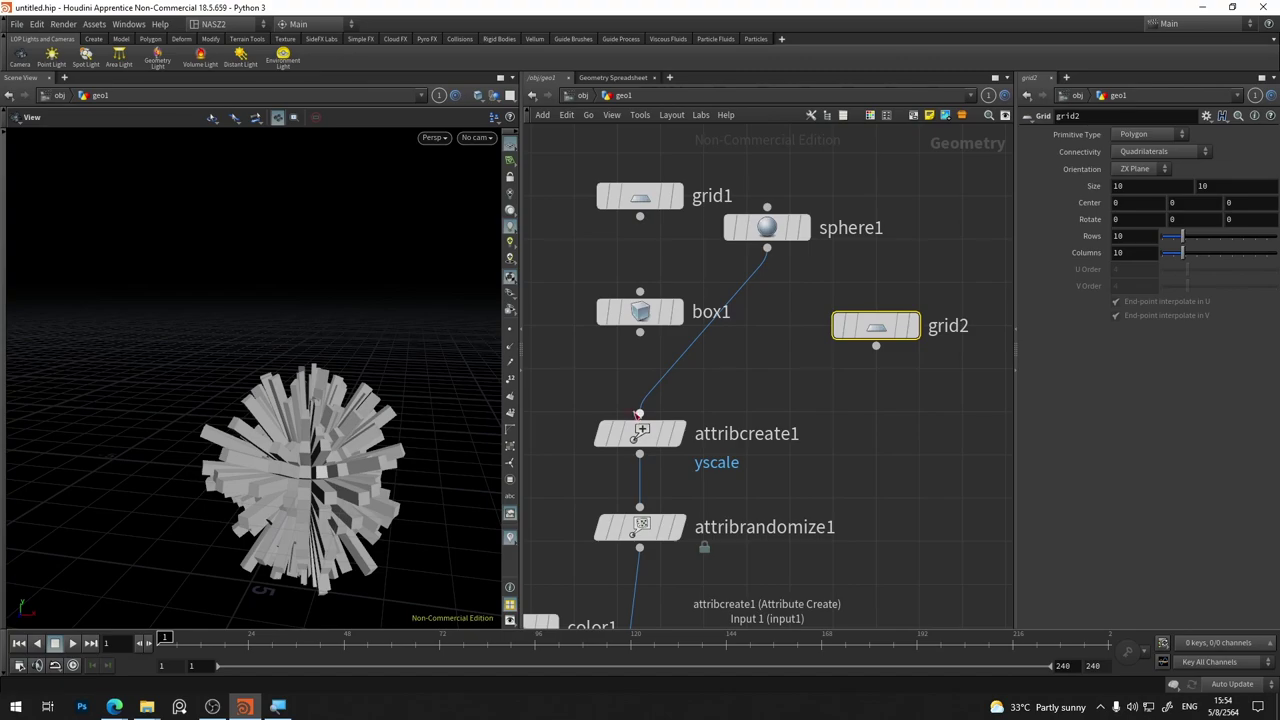
Wire grid2 into attribcreate1 in place of sphere1 and inspect the block grid
click(638, 413)
click(876, 346)
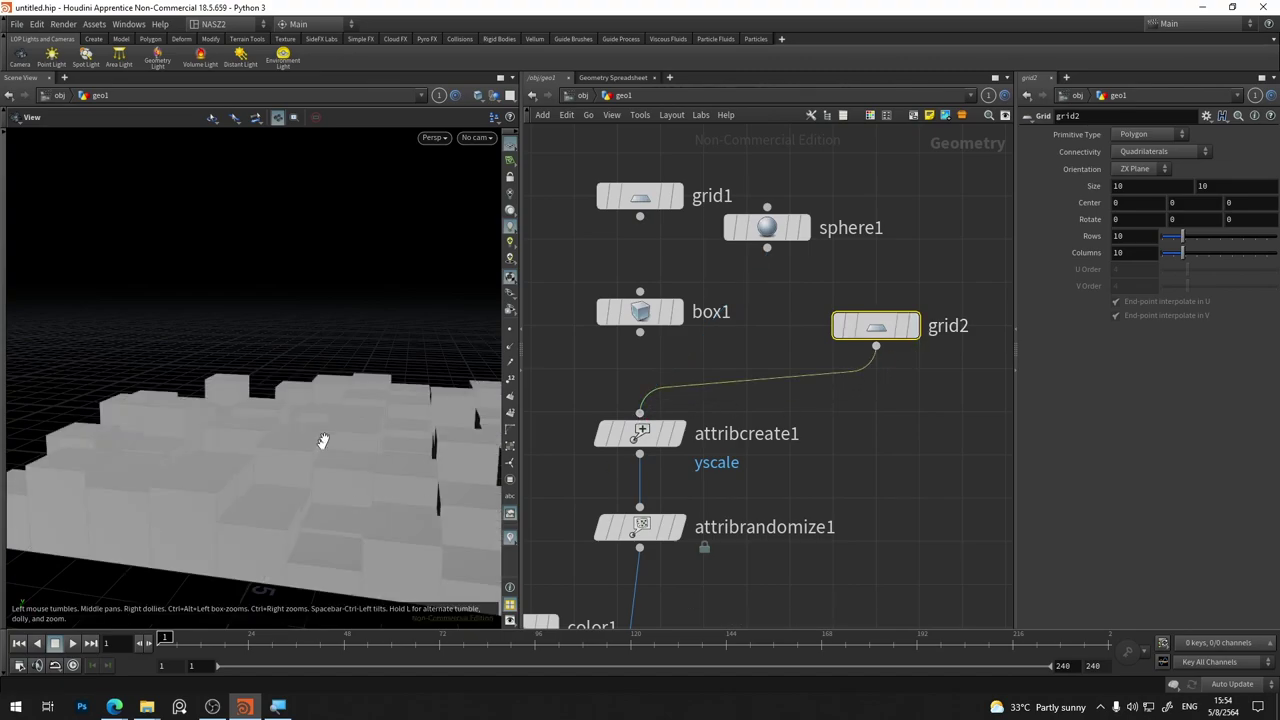
scroll(322, 441, down, 5)
mouse_move(377, 423)
mouse_down()
mouse_move(177, 414)
mouse_move(357, 391)
mouse_up()
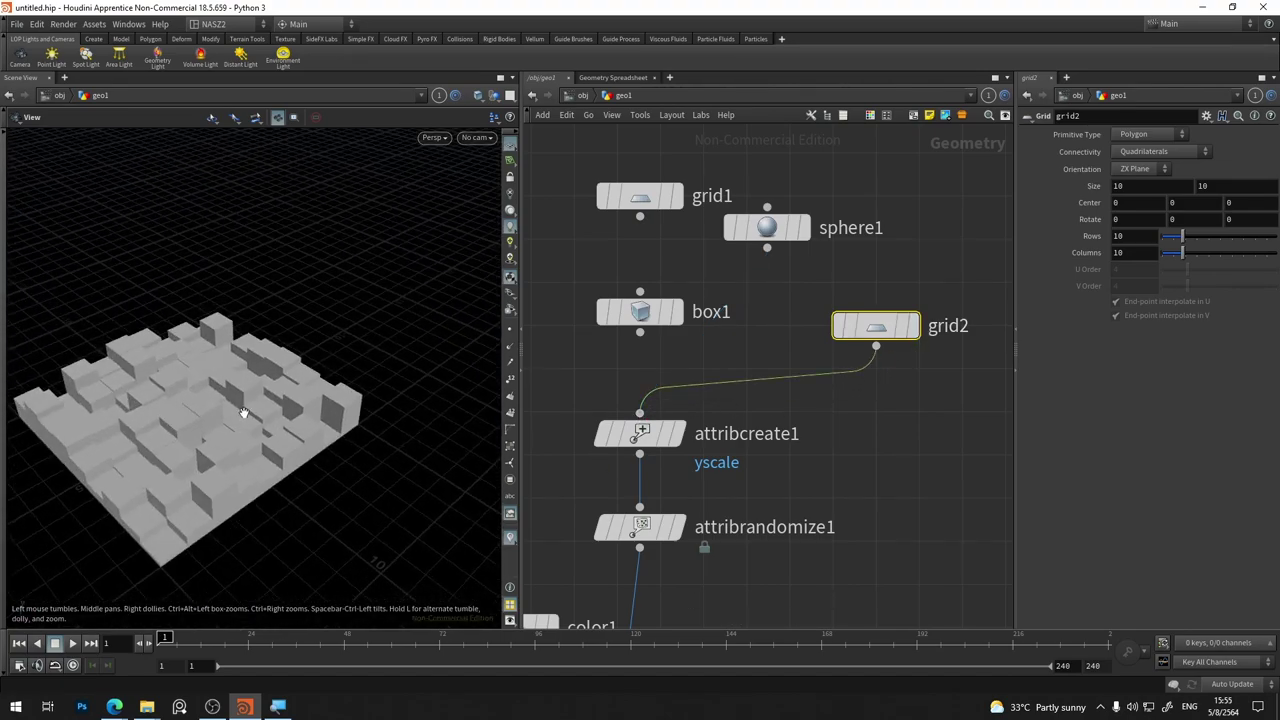
middle_drag(826, 466, 849, 354)
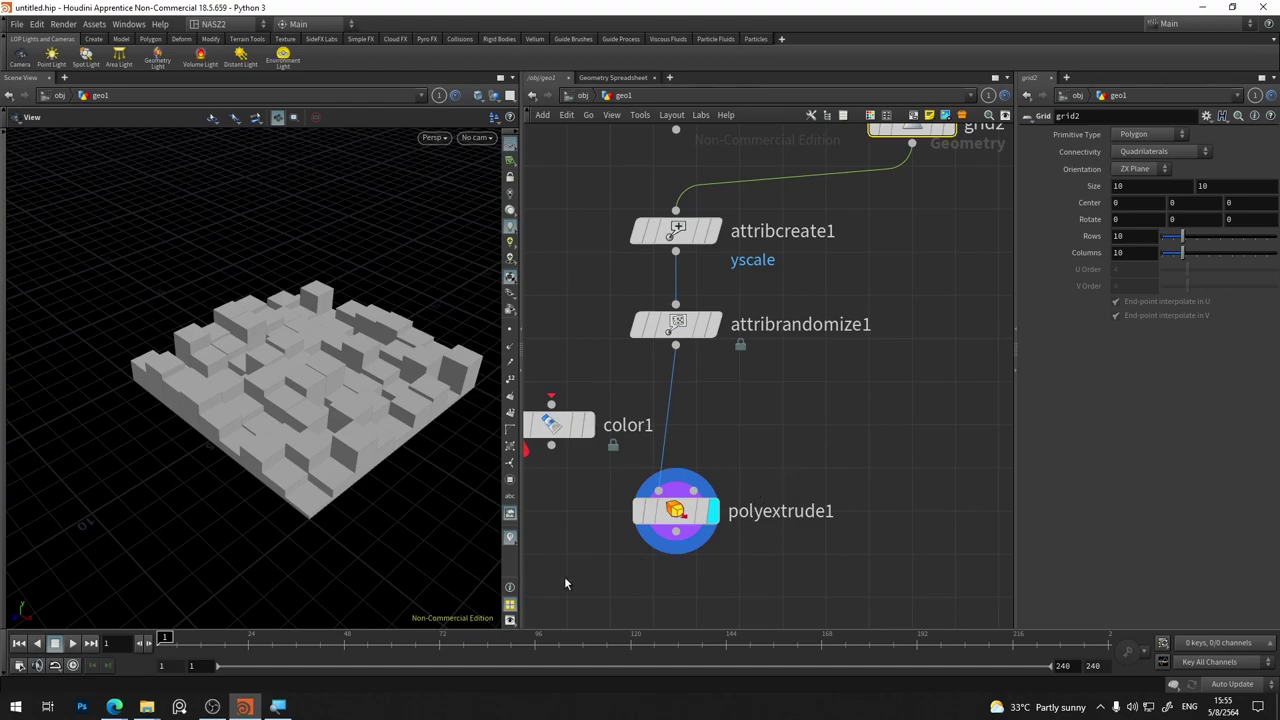
scroll(660, 560, up, 1)
Add polyextrude2 below polyextrude1 and make it the displayed node
key(Tab)
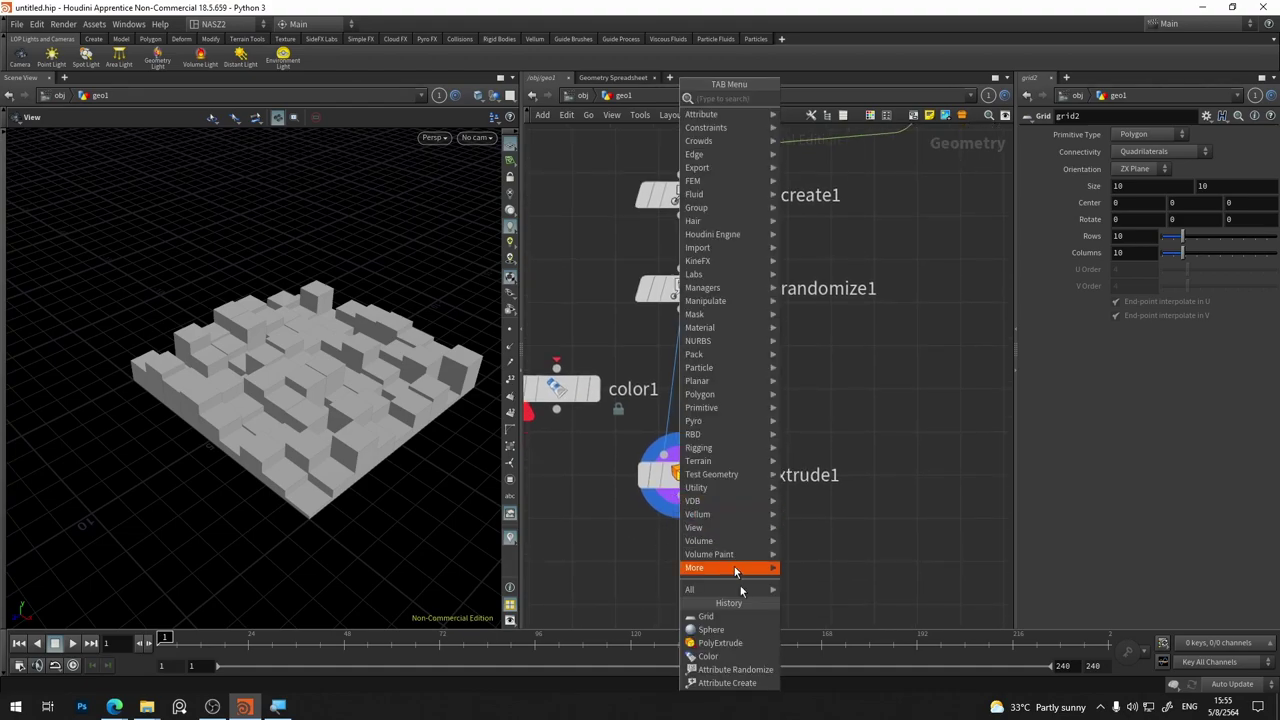
click(748, 643)
click(669, 570)
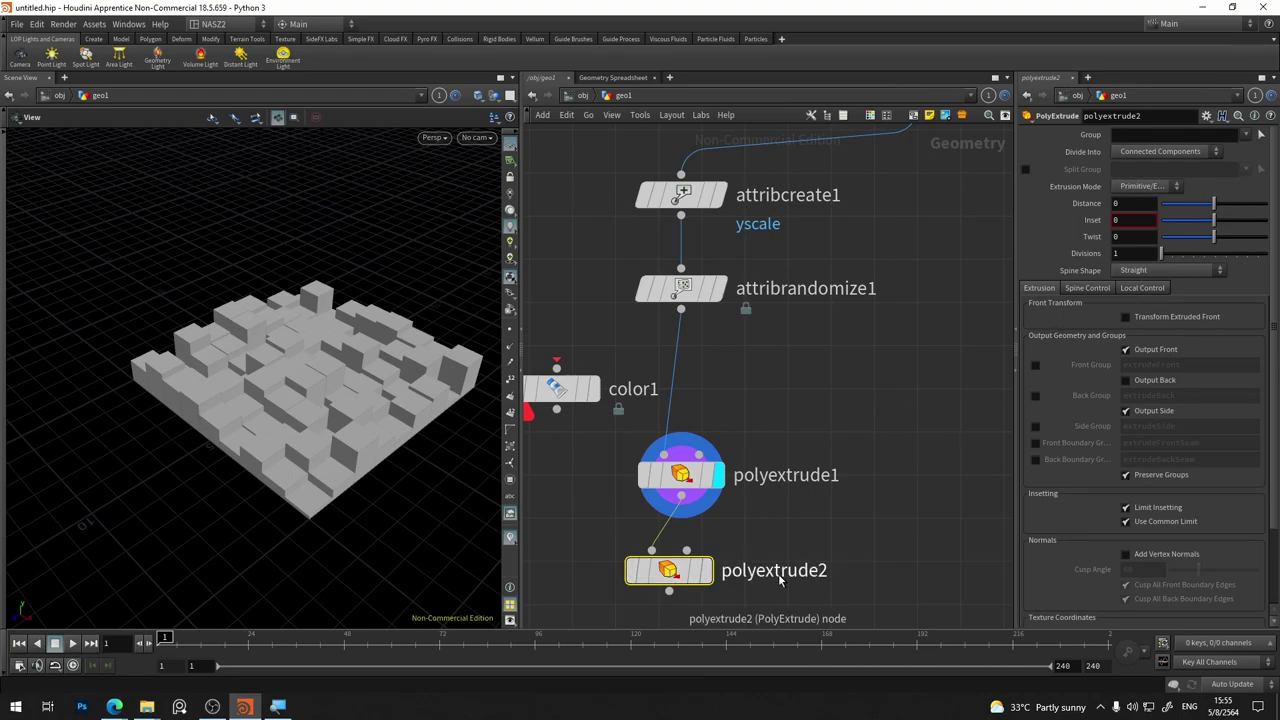
click(709, 572)
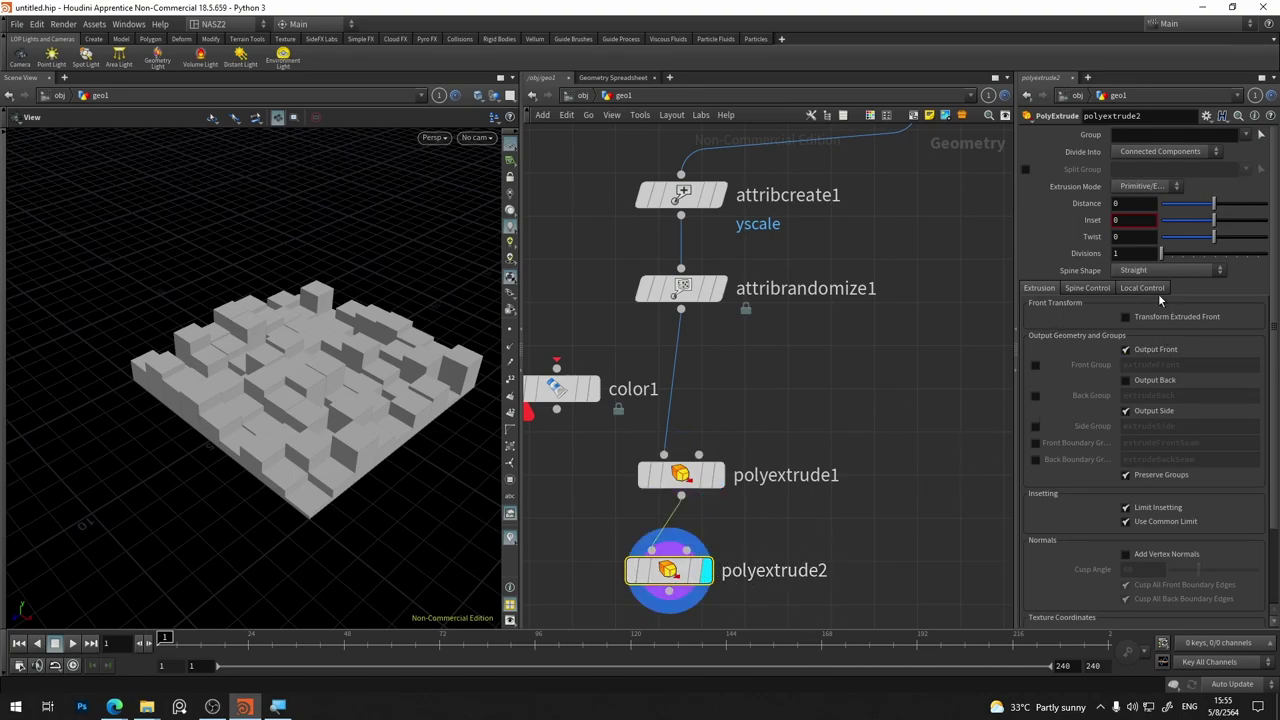
Scale polyextrude2's distance by the yscale attribute and divide into individual elements
click(1145, 288)
click(1036, 319)
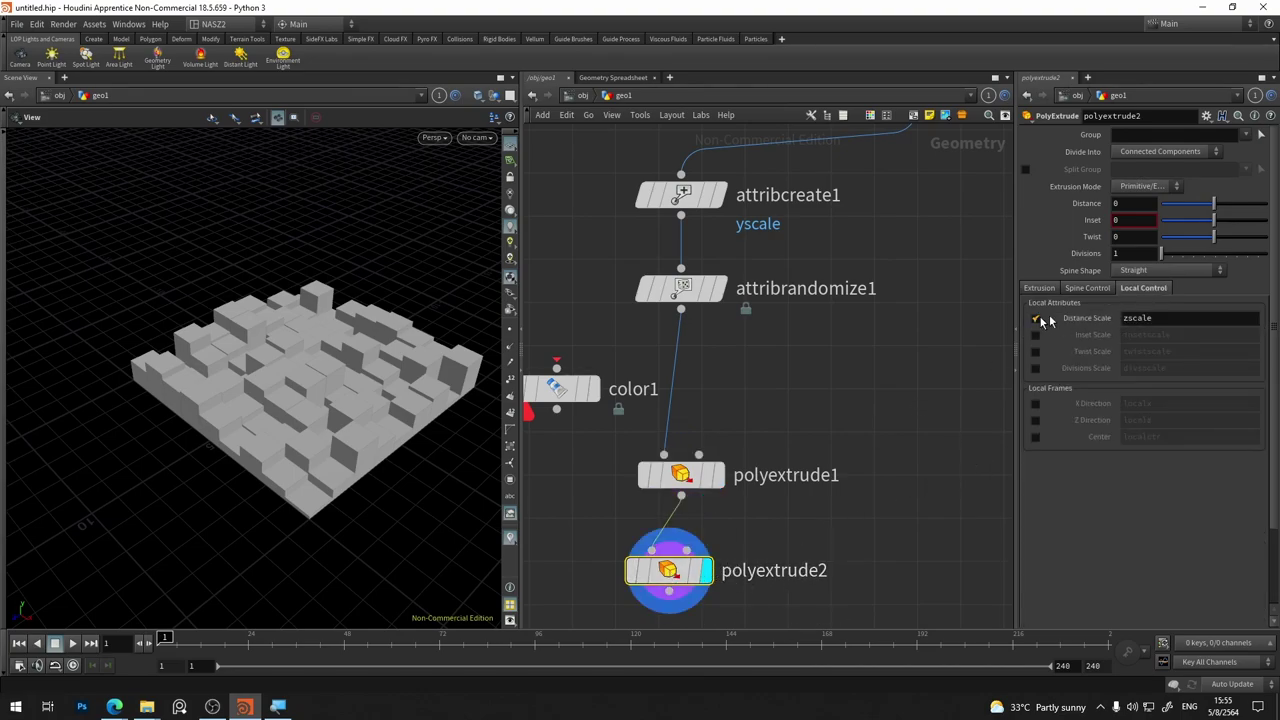
click(1166, 318)
text(ysc)
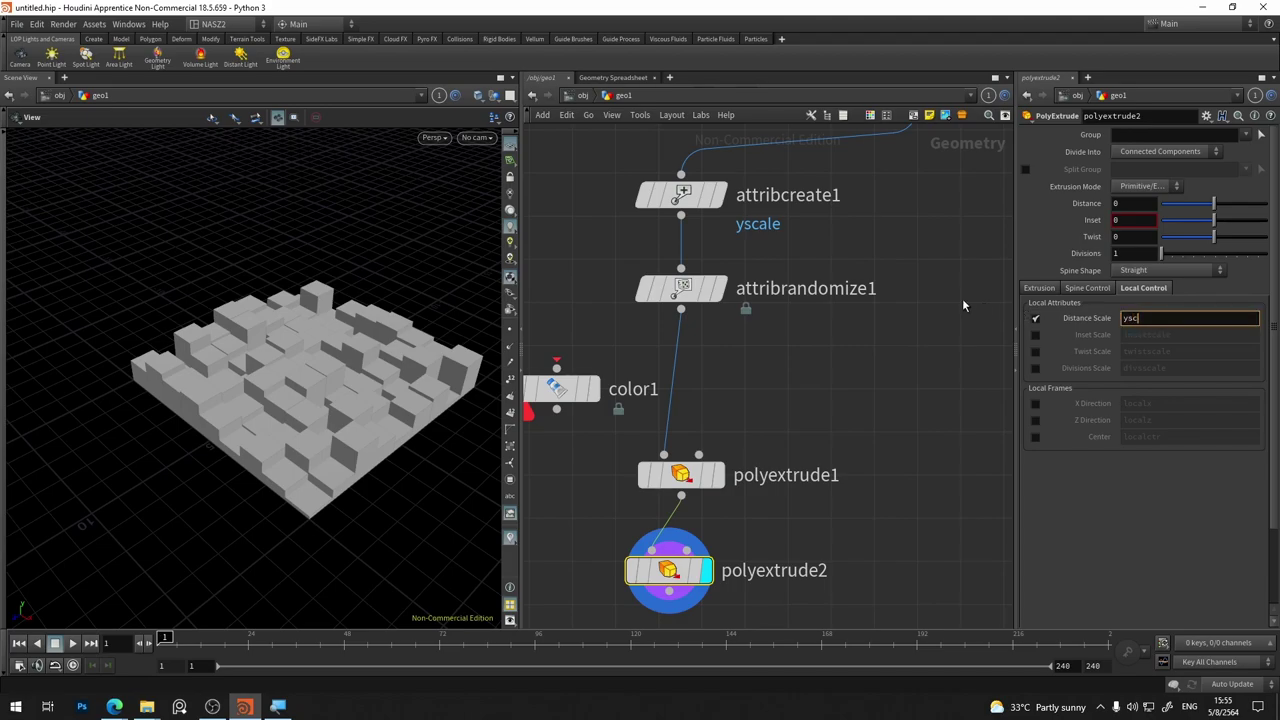
key(Return)
click(1151, 156)
click(1152, 165)
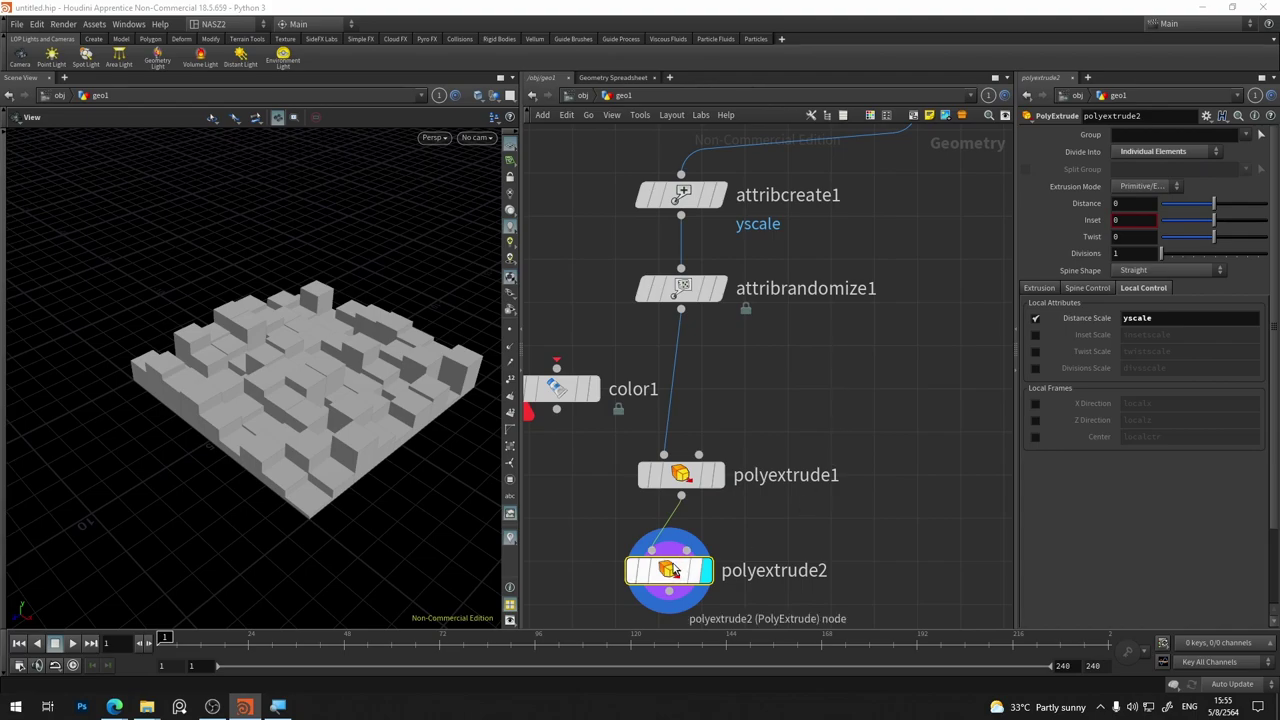
Set polyextrude2's extrusion Distance to 0.29
drag(1214, 205, 1231, 212)
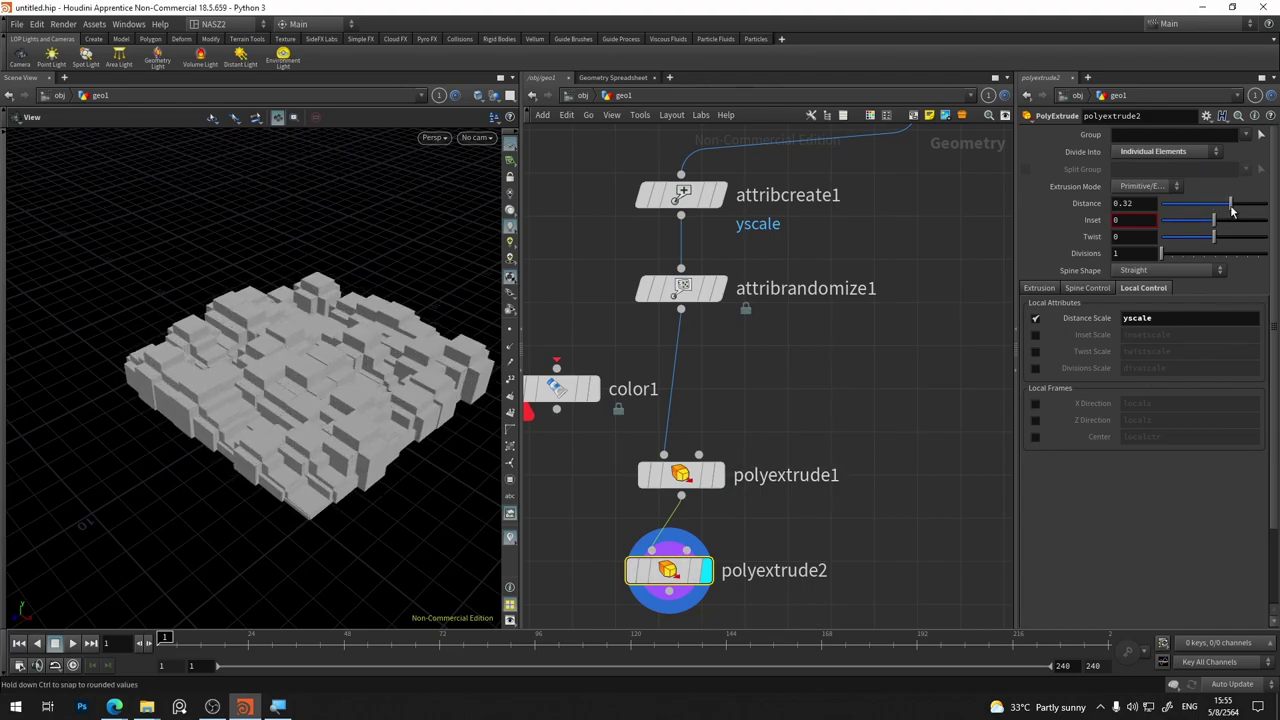
right_drag(237, 500, 277, 375)
mouse_move(277, 375)
mouse_down()
mouse_move(315, 381)
mouse_move(265, 388)
mouse_up()
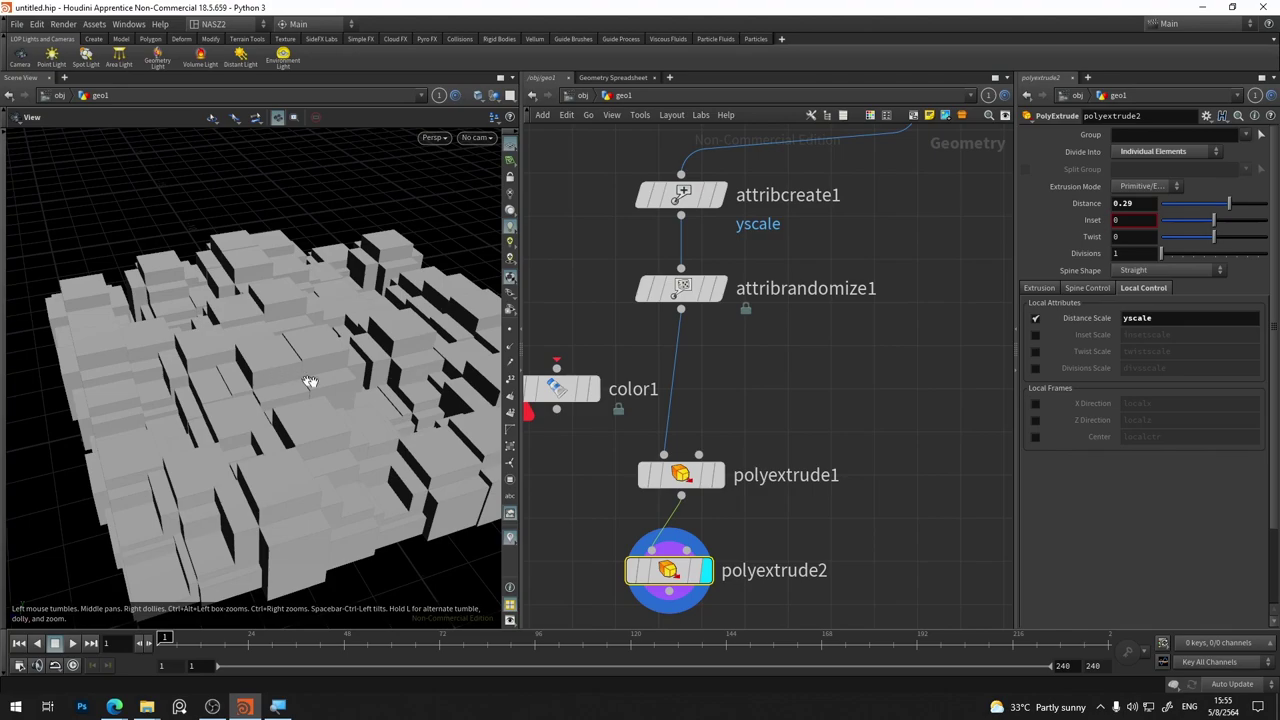
Raise attribrandomize1's Global Scale to 2.81 so the blocks grow taller
click(700, 303)
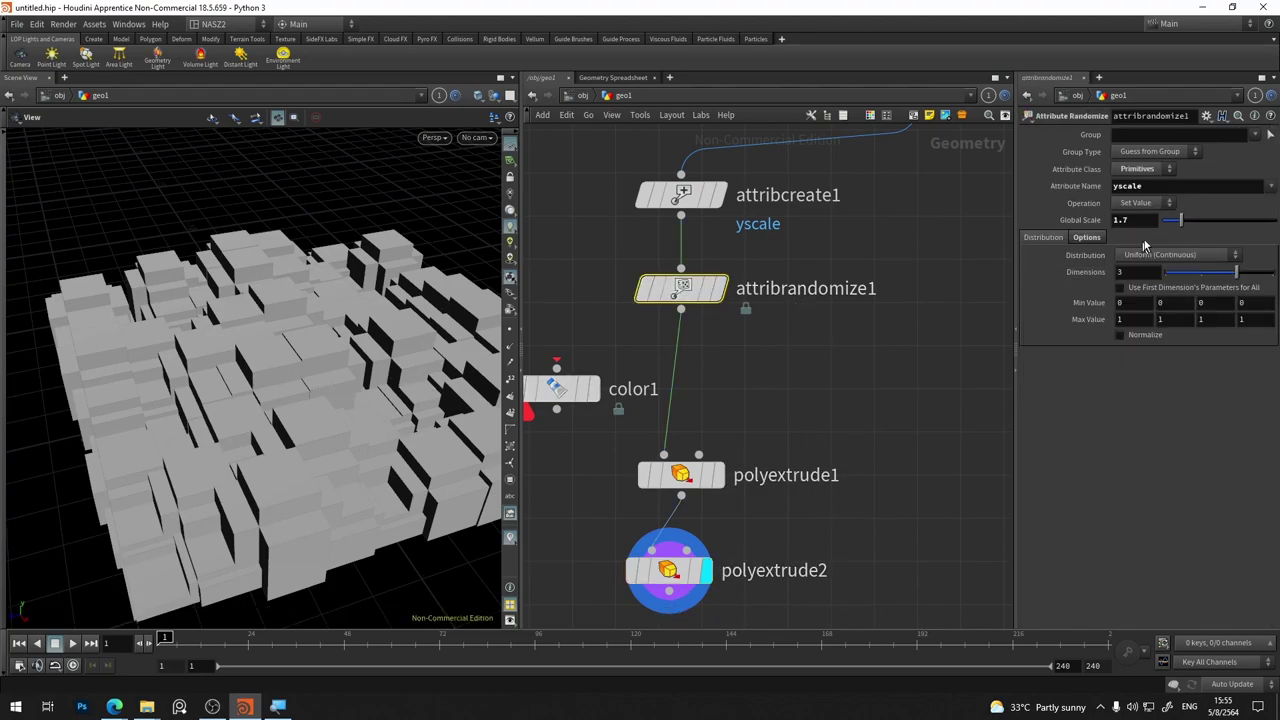
drag(1181, 221, 1196, 226)
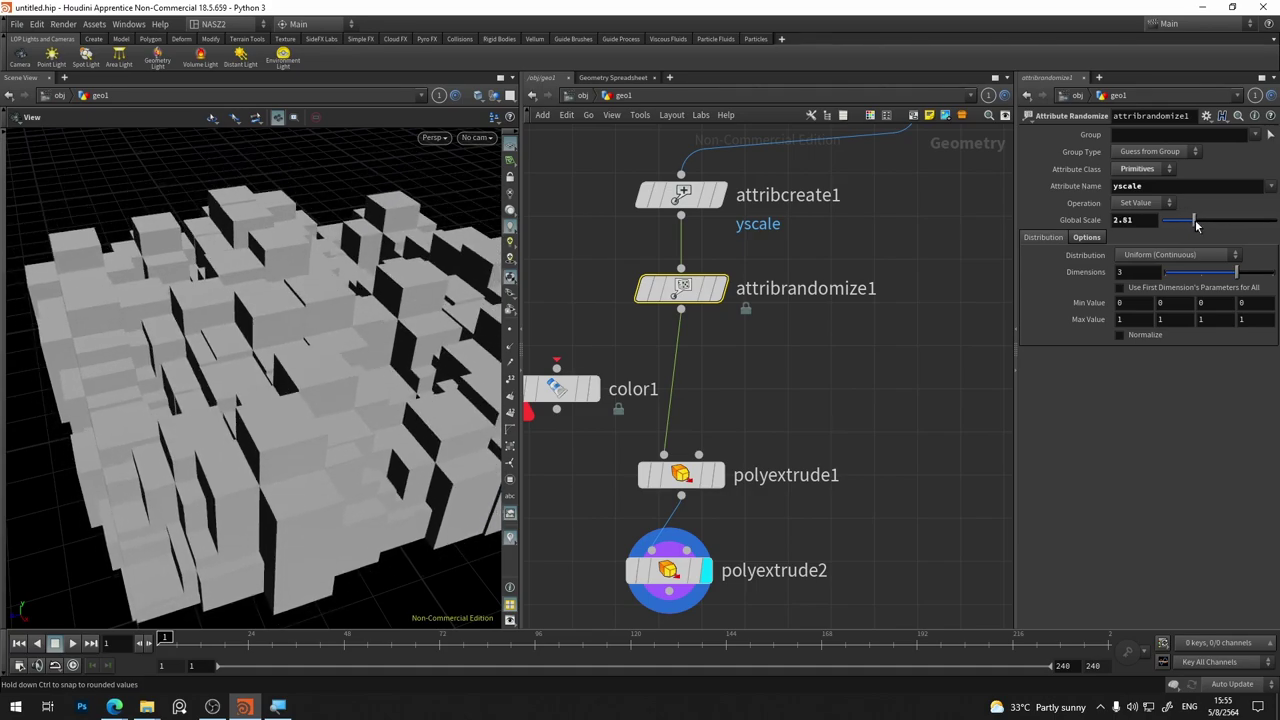
middle_drag(889, 197, 839, 390)
click(865, 280)
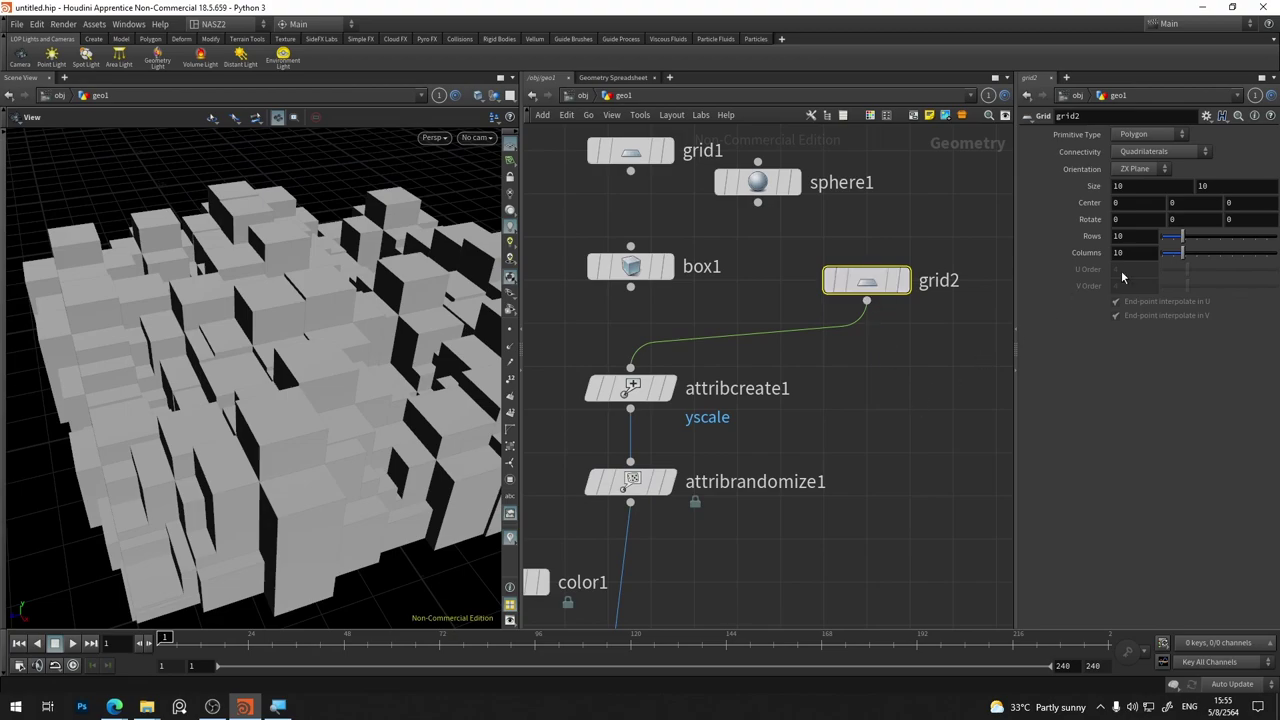
Set grid2 to 30 rows and 30 columns for a denser block field
click(1130, 236)
key(Tab)
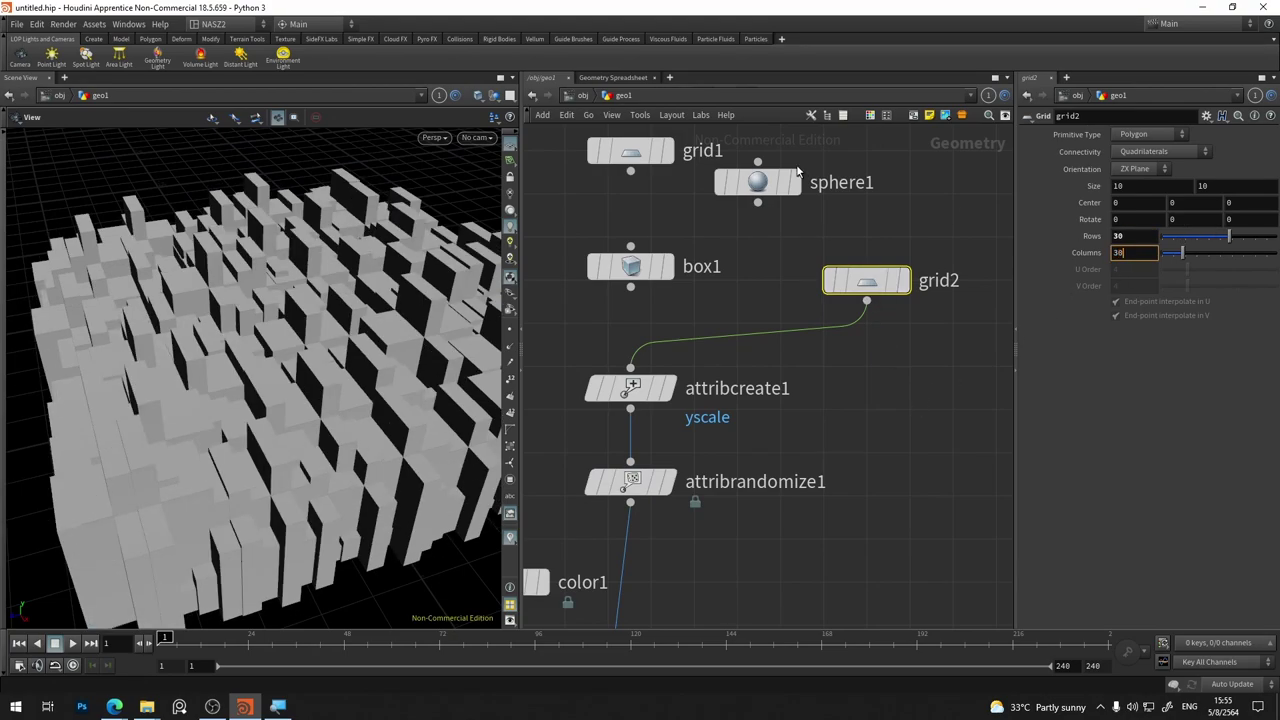
text(30)
key(Return)
mouse_move(406, 569)
mouse_down()
mouse_move(268, 398)
mouse_move(460, 148)
mouse_up()
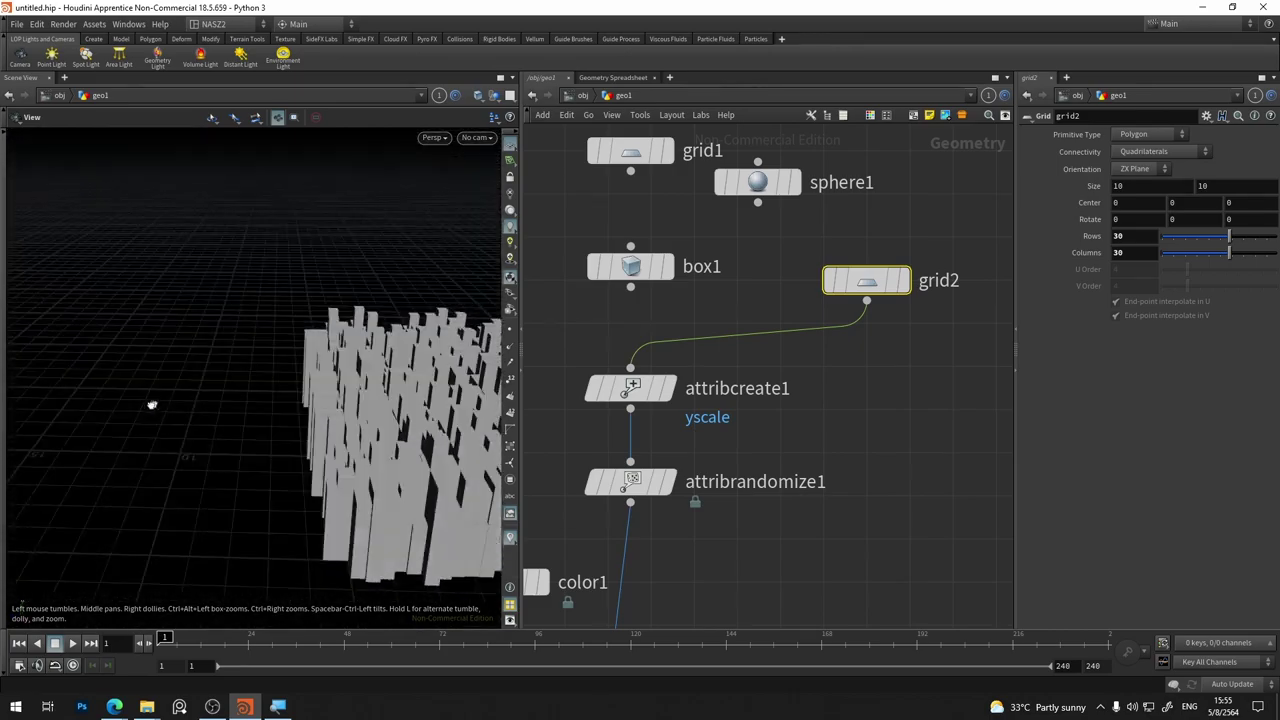
click(472, 139)
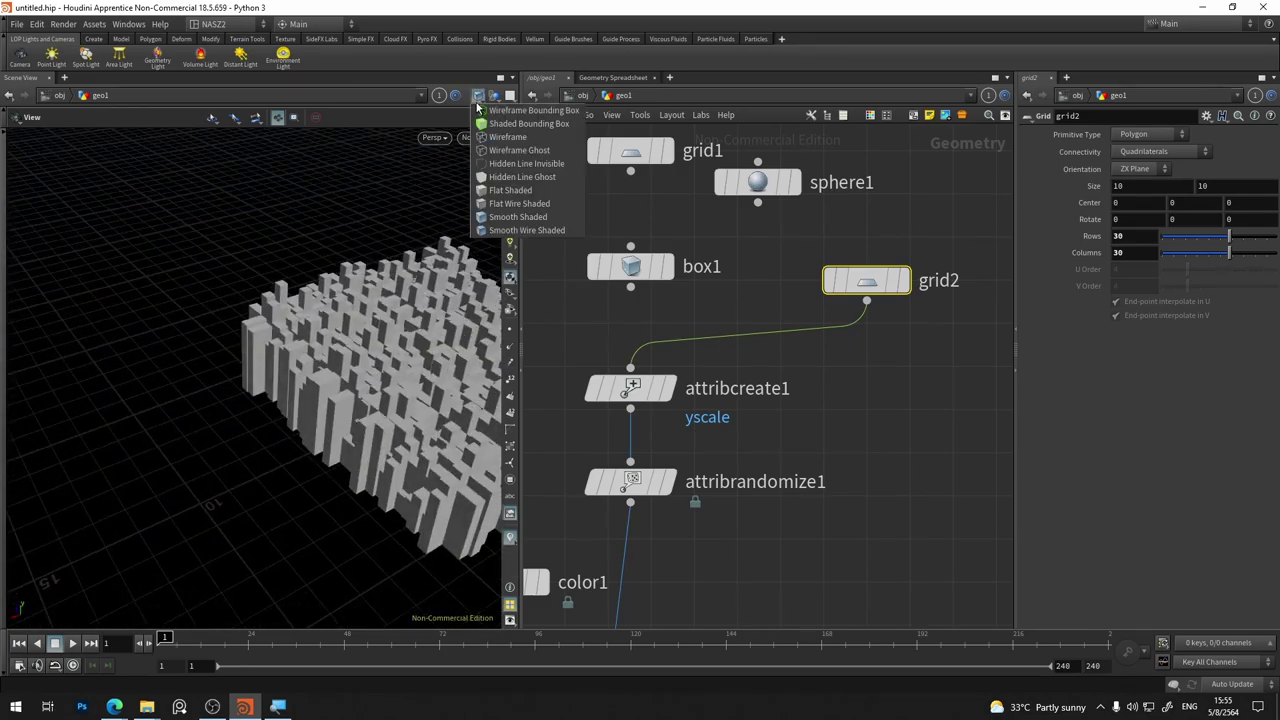
click(530, 210)
mouse_move(387, 401)
mouse_down()
mouse_move(234, 409)
mouse_move(394, 394)
mouse_move(470, 430)
mouse_up()
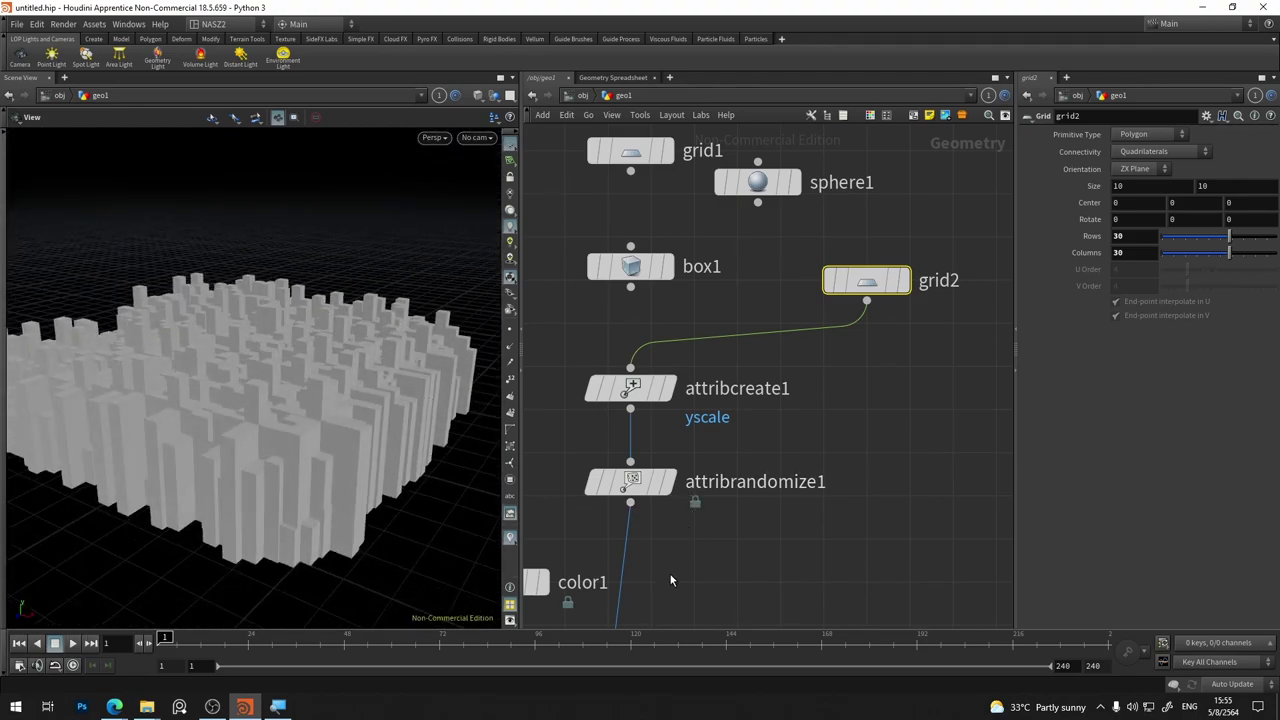
Pan to polyextrude2 and search the node menu for 'attribute'
middle_drag(674, 578, 797, 450)
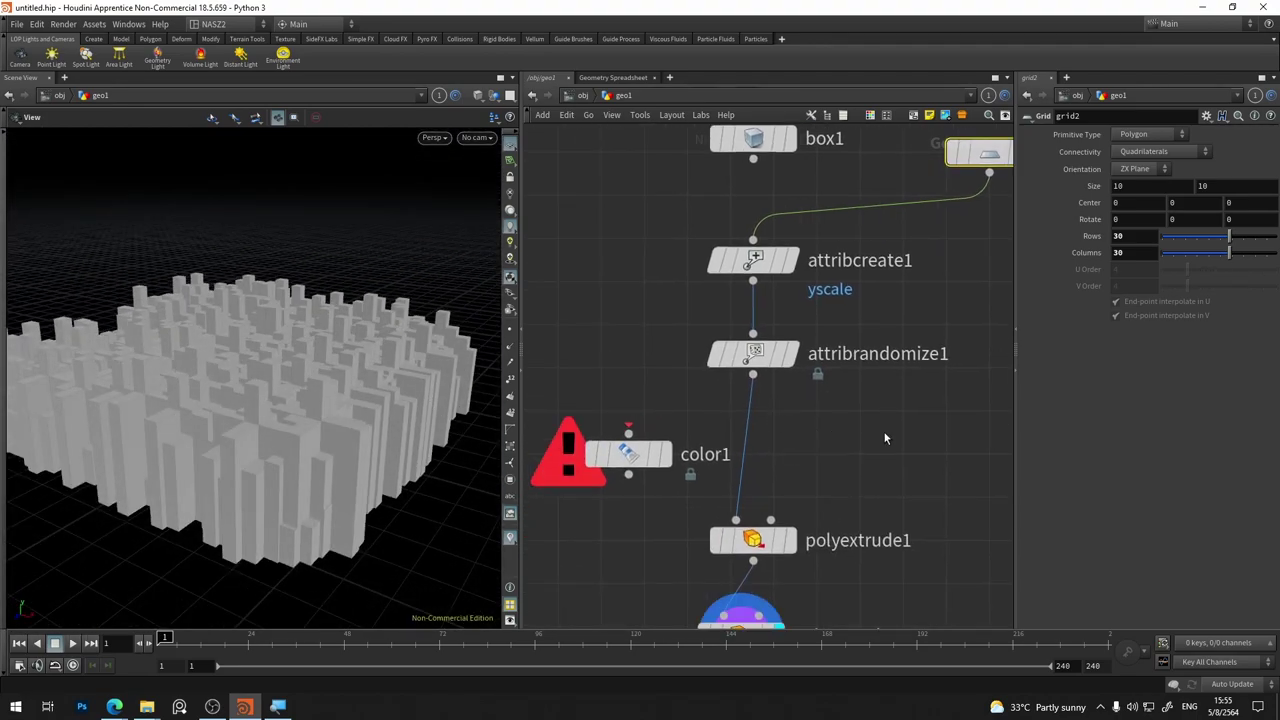
middle_drag(957, 435, 849, 371)
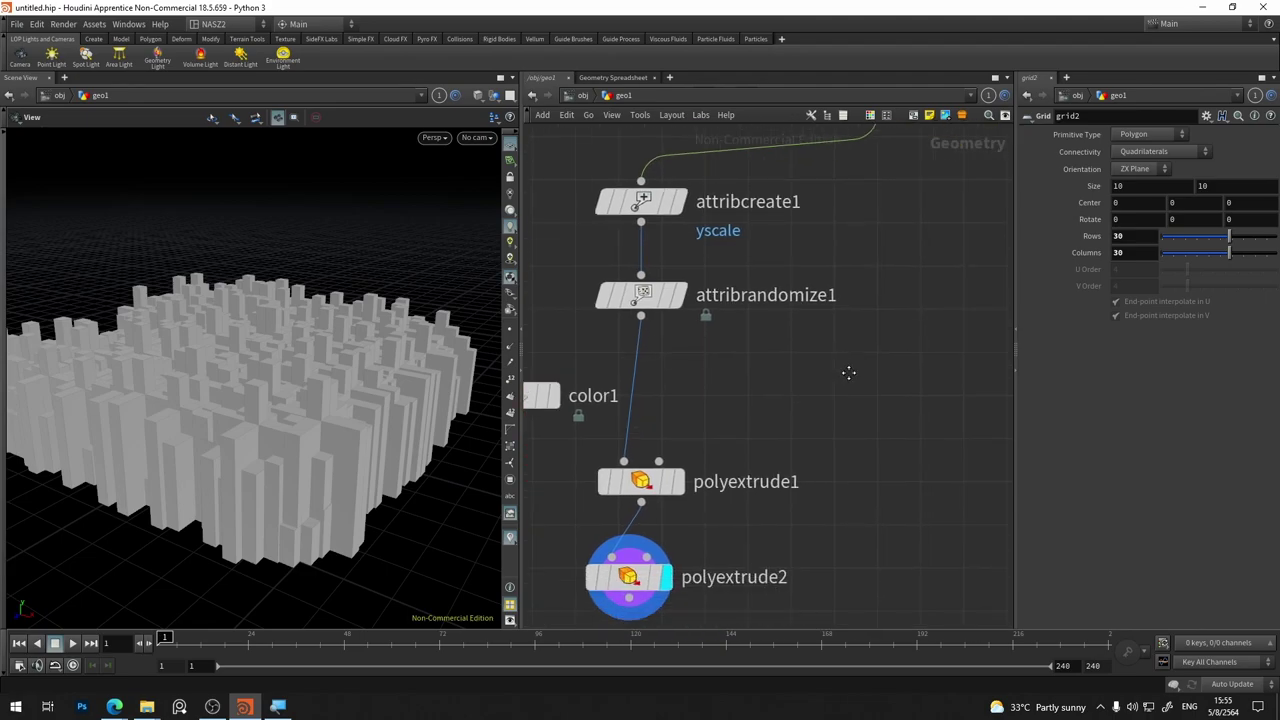
key(Tab)
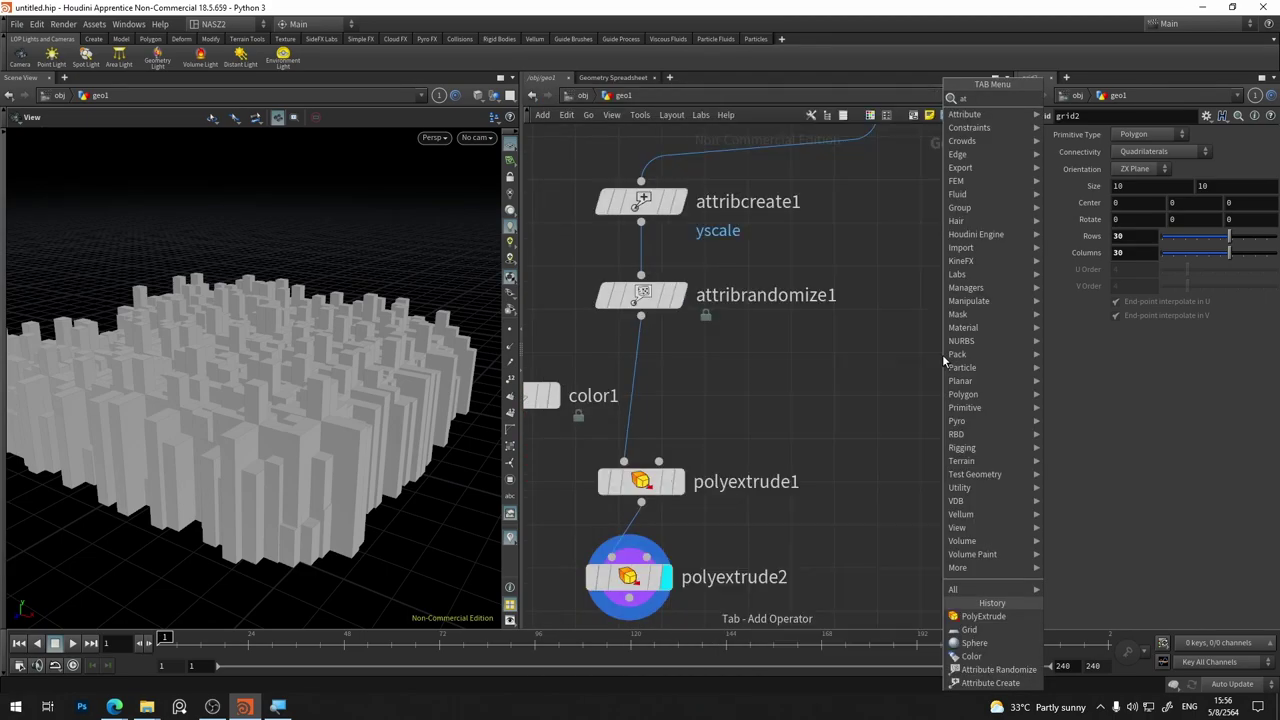
text(attr)
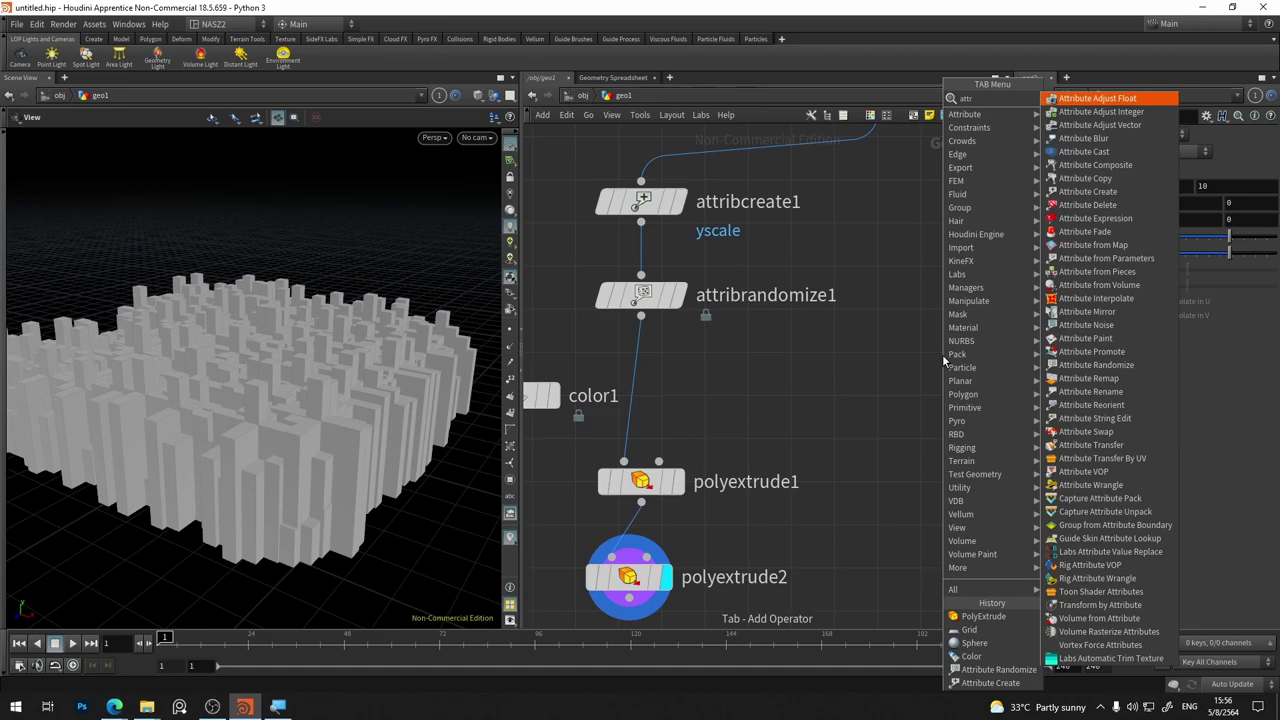
text(ibute)
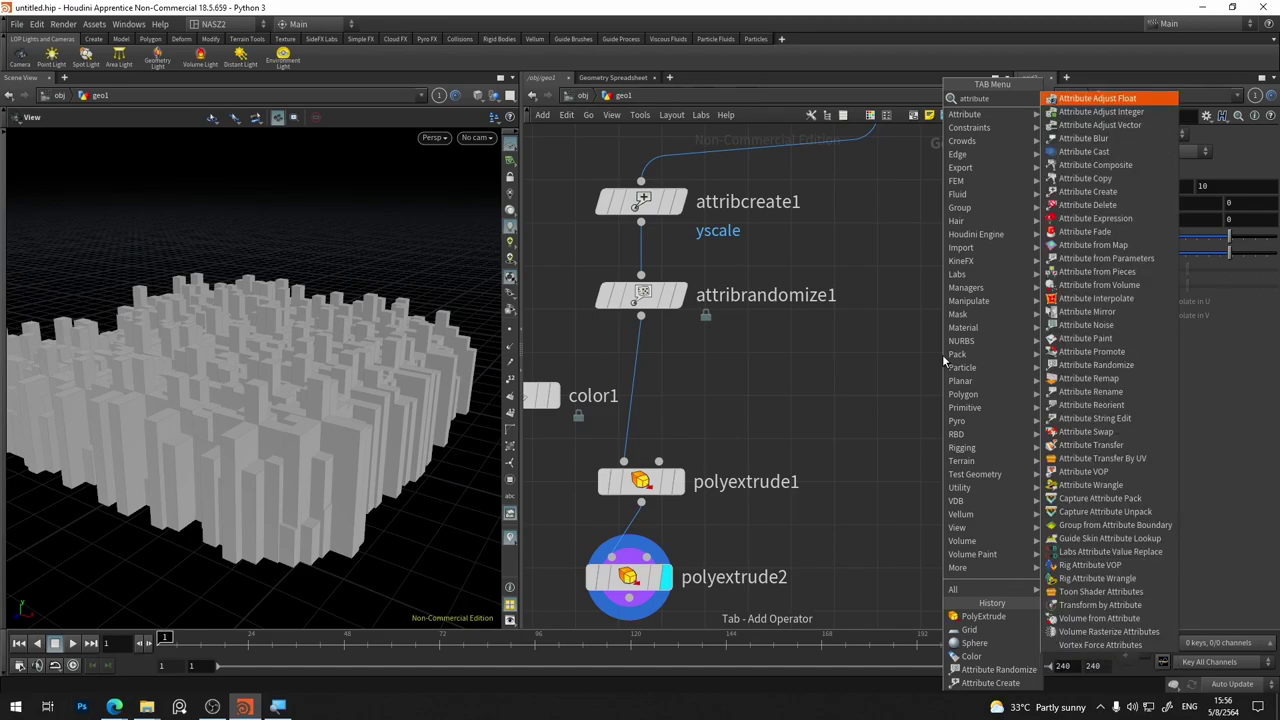
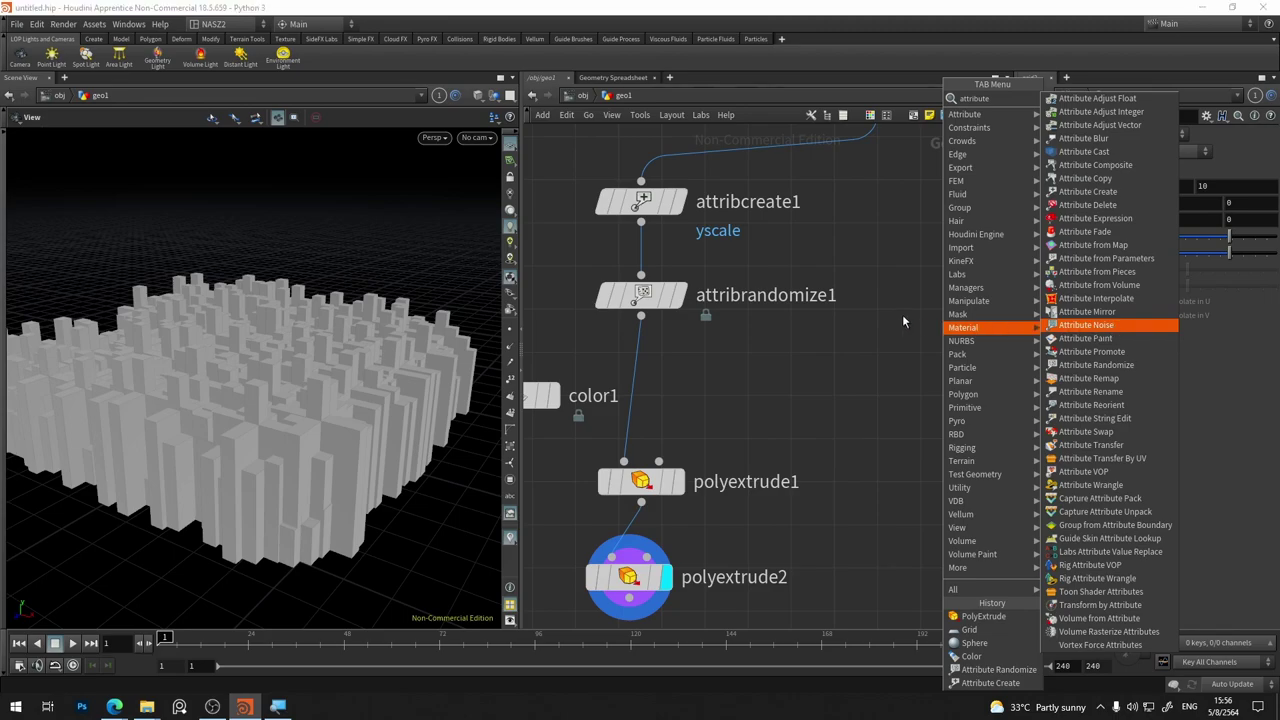
Add an Attribute Noise node fed by attribcreate1 and display it in the viewport
click(1085, 325)
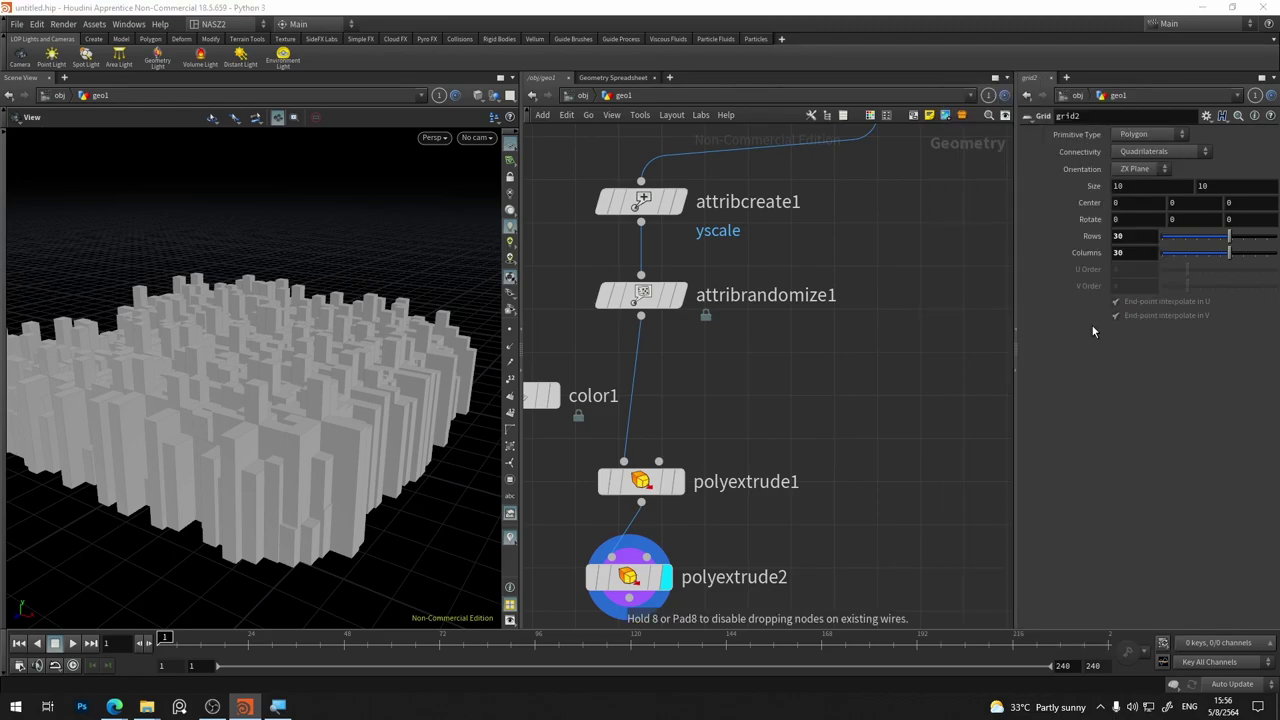
click(877, 266)
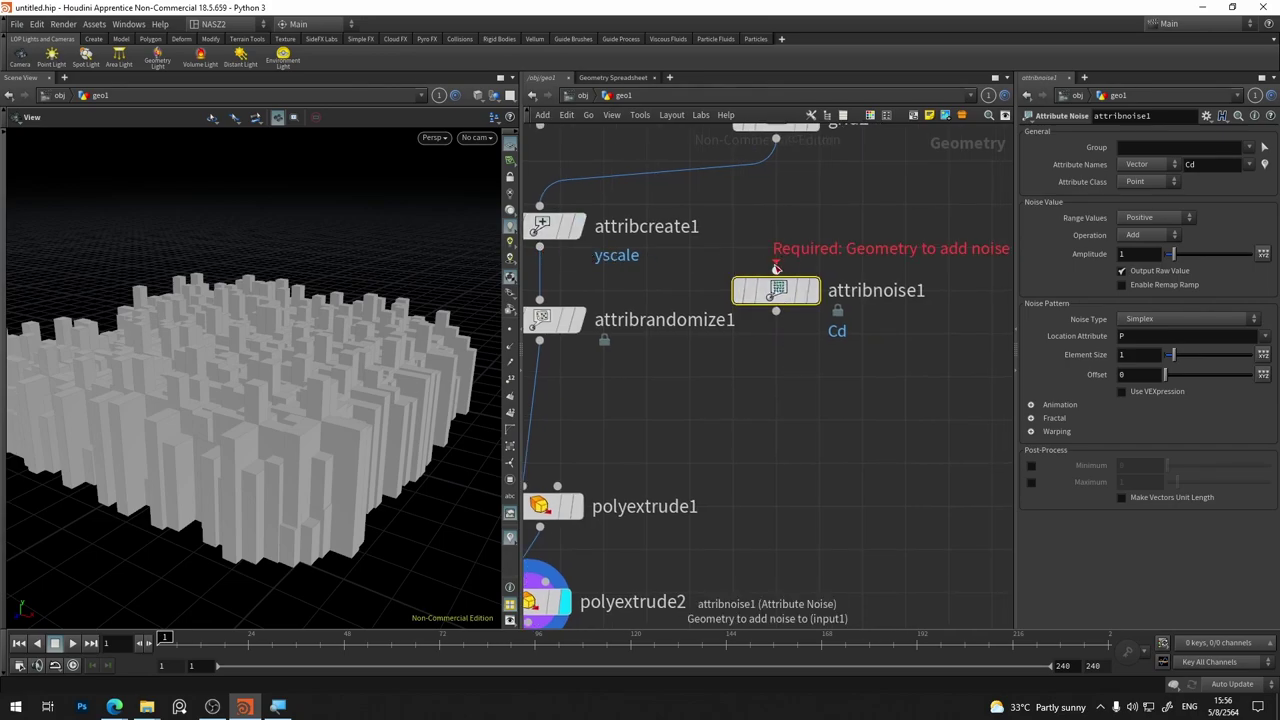
click(776, 268)
click(540, 247)
click(814, 292)
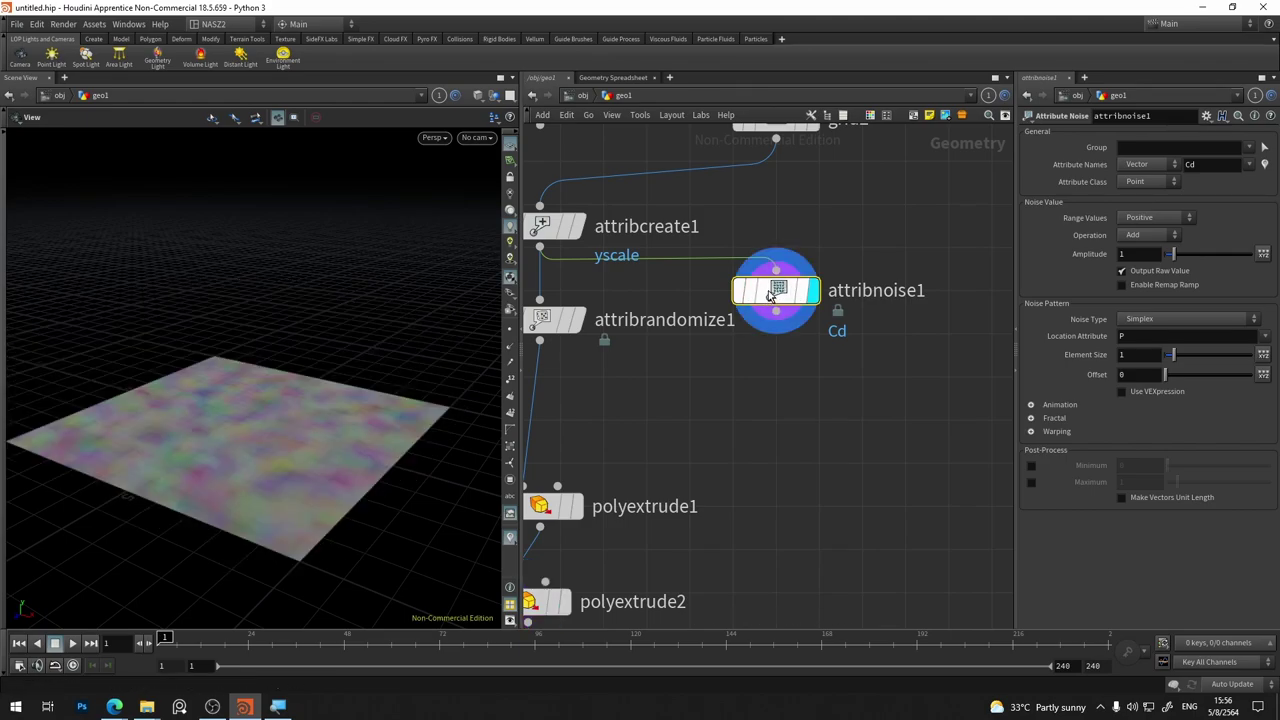
mouse_move(383, 346)
mouse_down()
mouse_move(325, 302)
mouse_move(357, 351)
mouse_up()
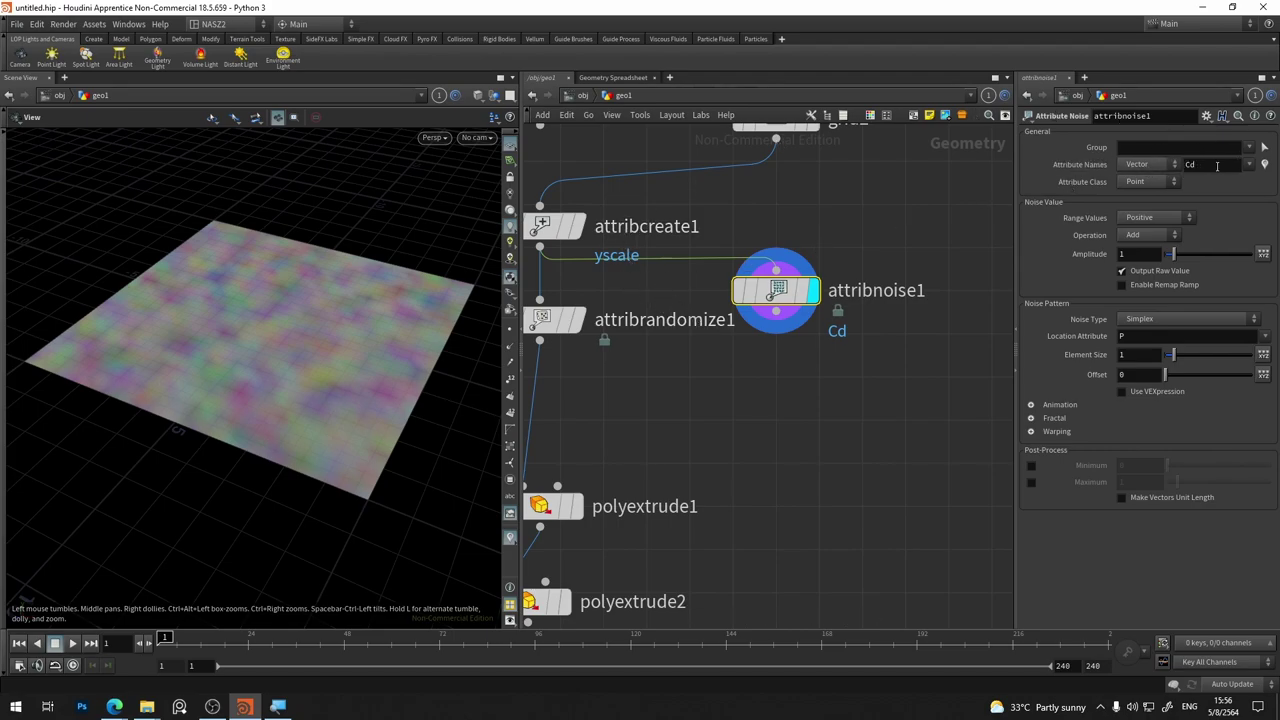
Set attribnoise1's Attribute Class to Primitive and its attribute name to yscale
click(1153, 184)
click(1150, 222)
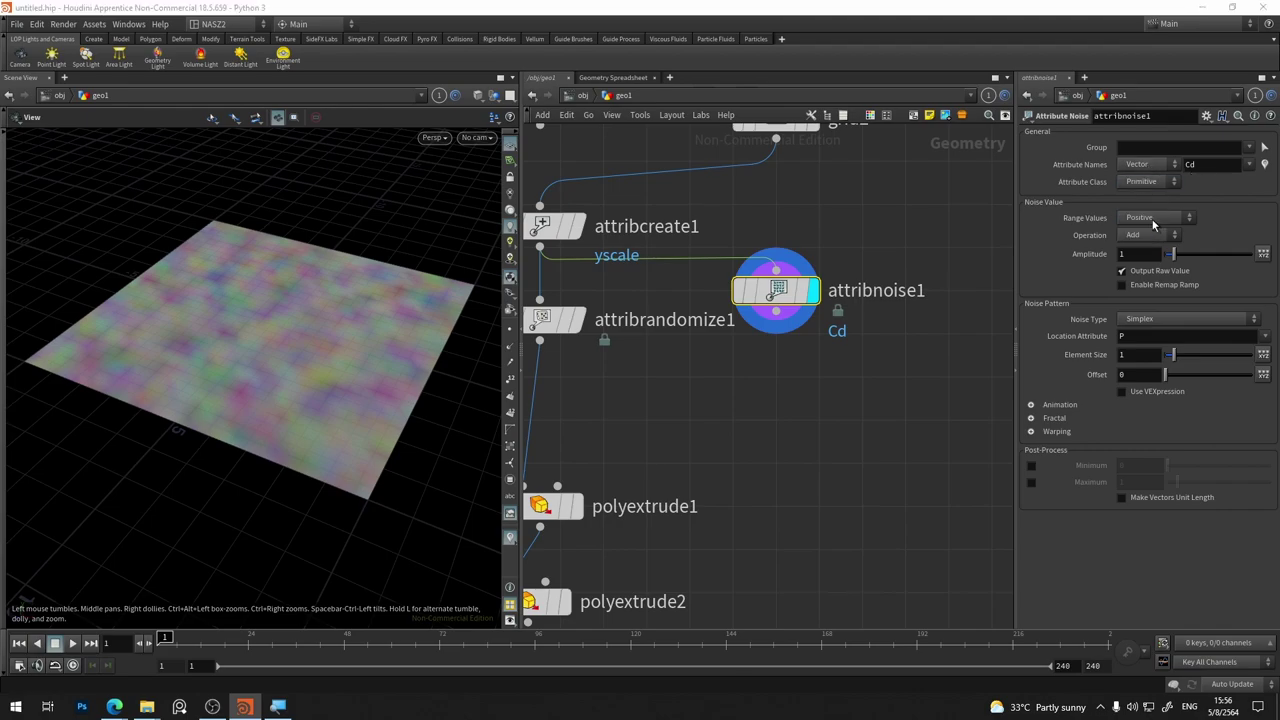
scroll(331, 428, up, 3)
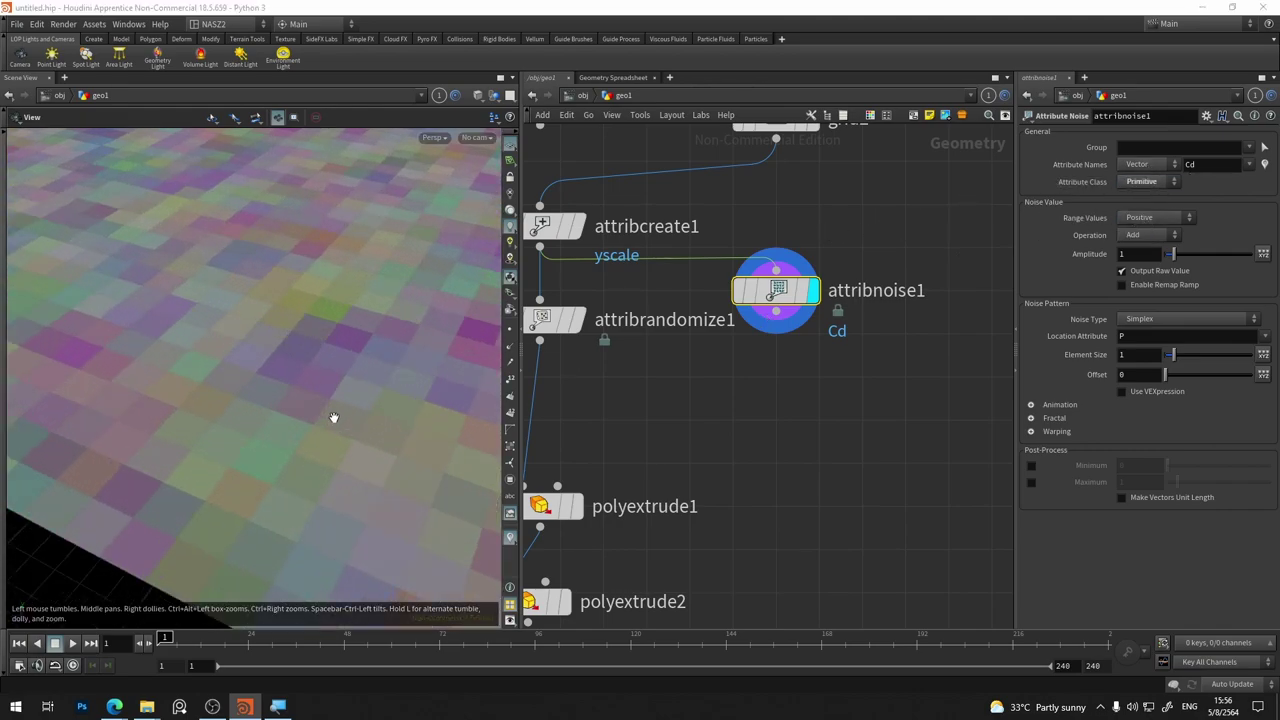
mouse_move(331, 417)
mouse_down()
mouse_move(391, 344)
mouse_move(311, 341)
mouse_move(420, 320)
mouse_up()
text(yscale)
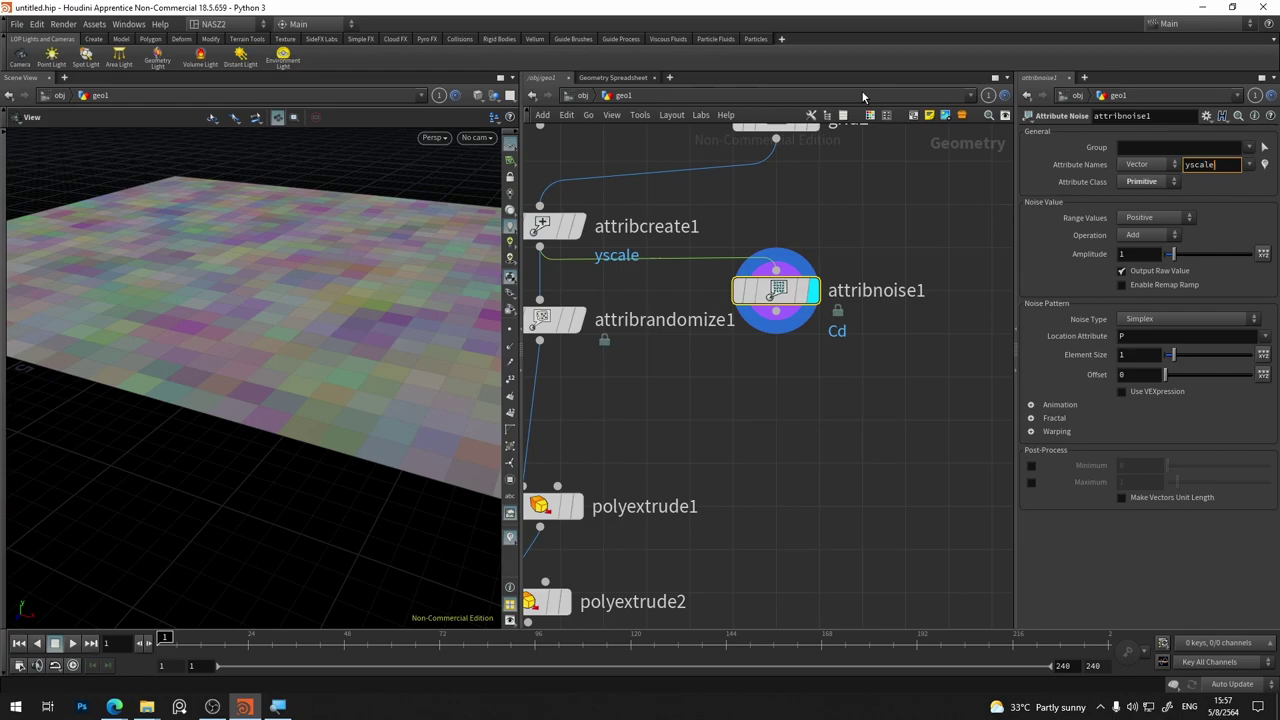
key(Return)
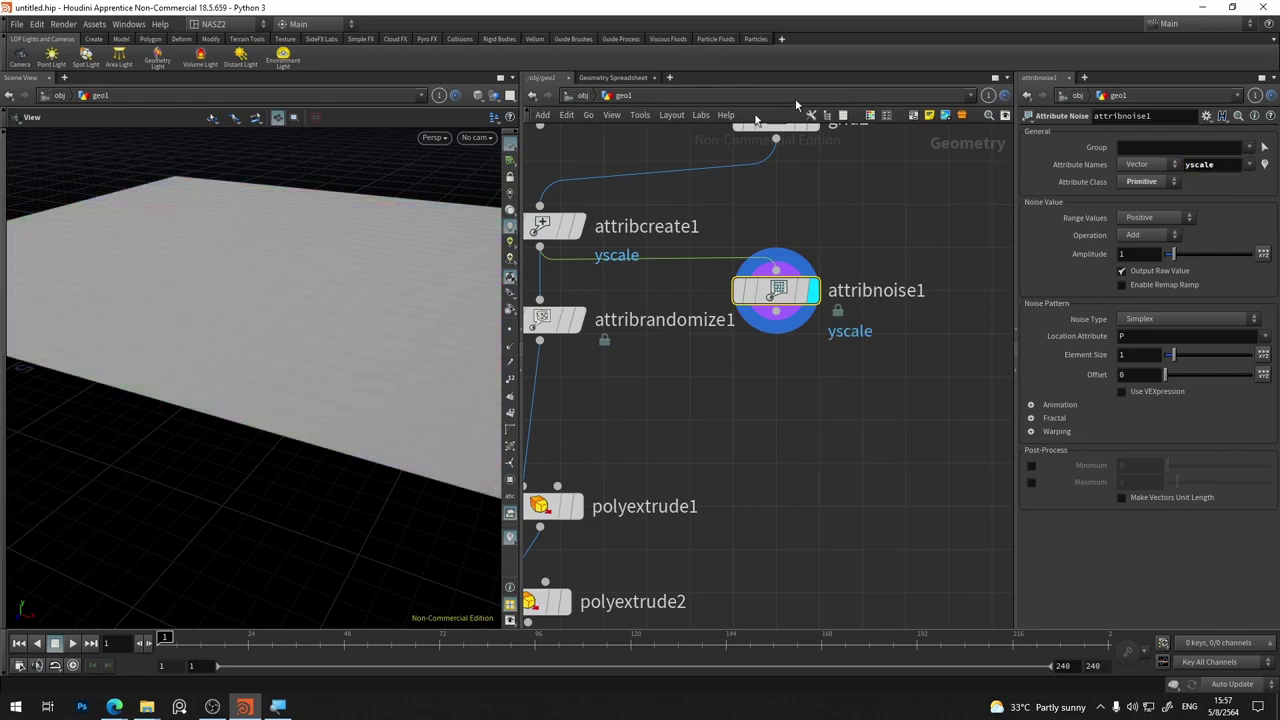
Feed attribnoise1 into color1 and display color1 to preview the noise
click(776, 311)
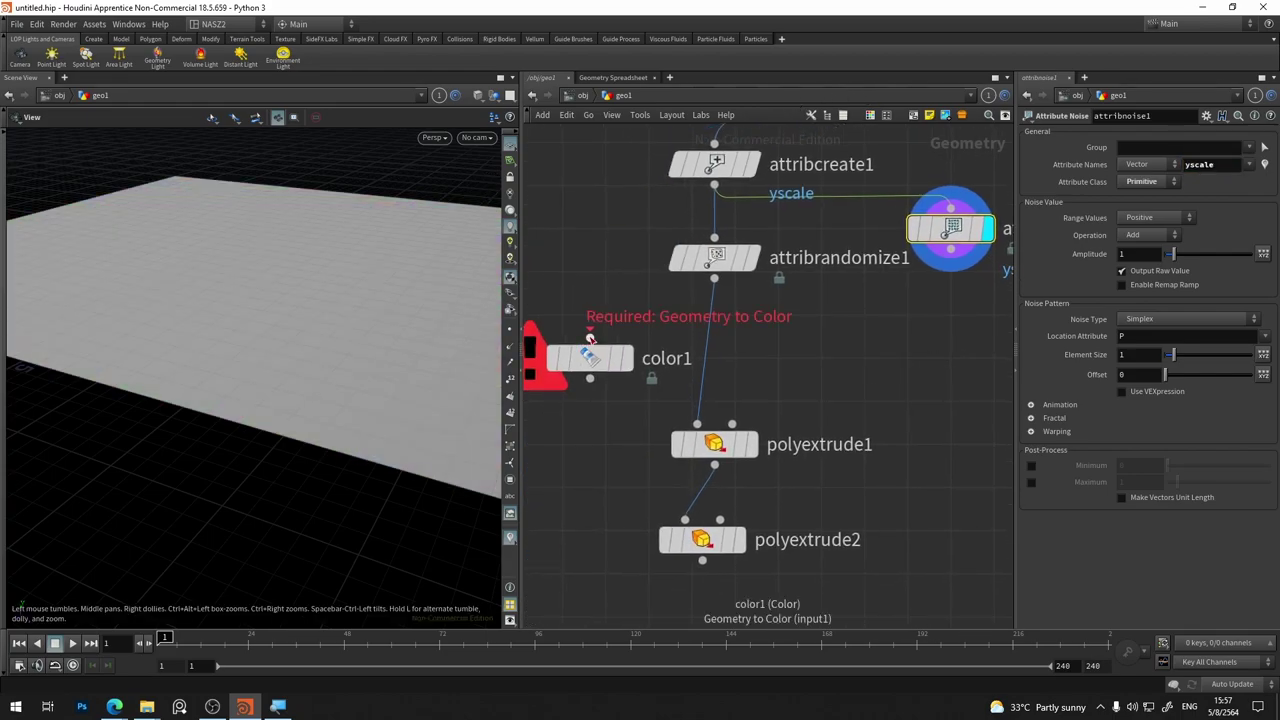
click(590, 337)
click(590, 358)
click(626, 358)
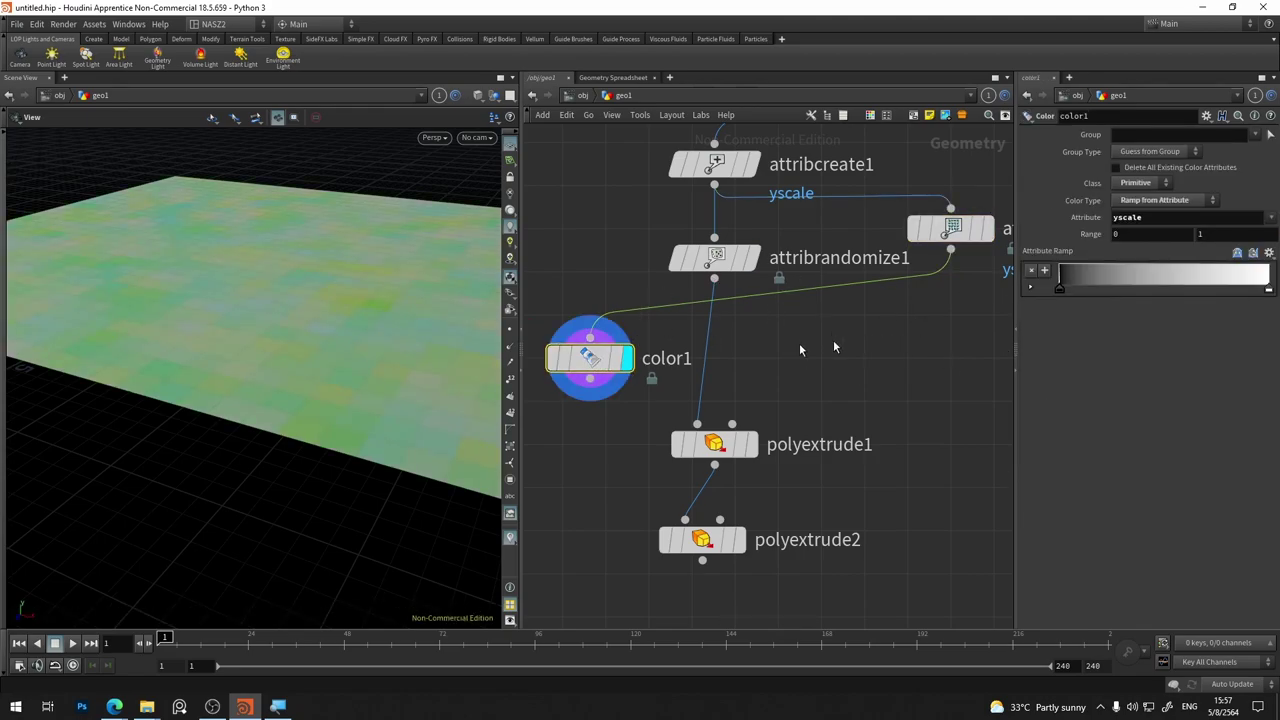
drag(590, 358, 966, 329)
middle_drag(873, 293, 765, 363)
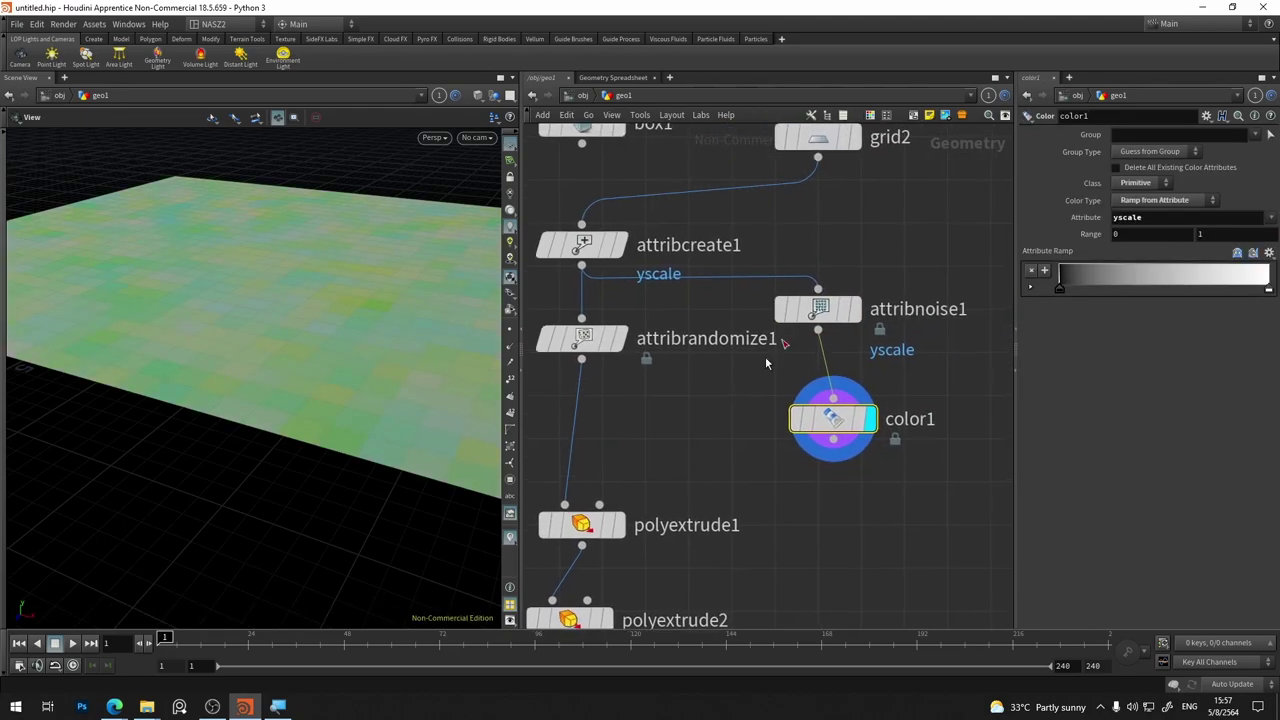
Set attribnoise1's Operation to Set and tidy the surrounding nodes
click(818, 309)
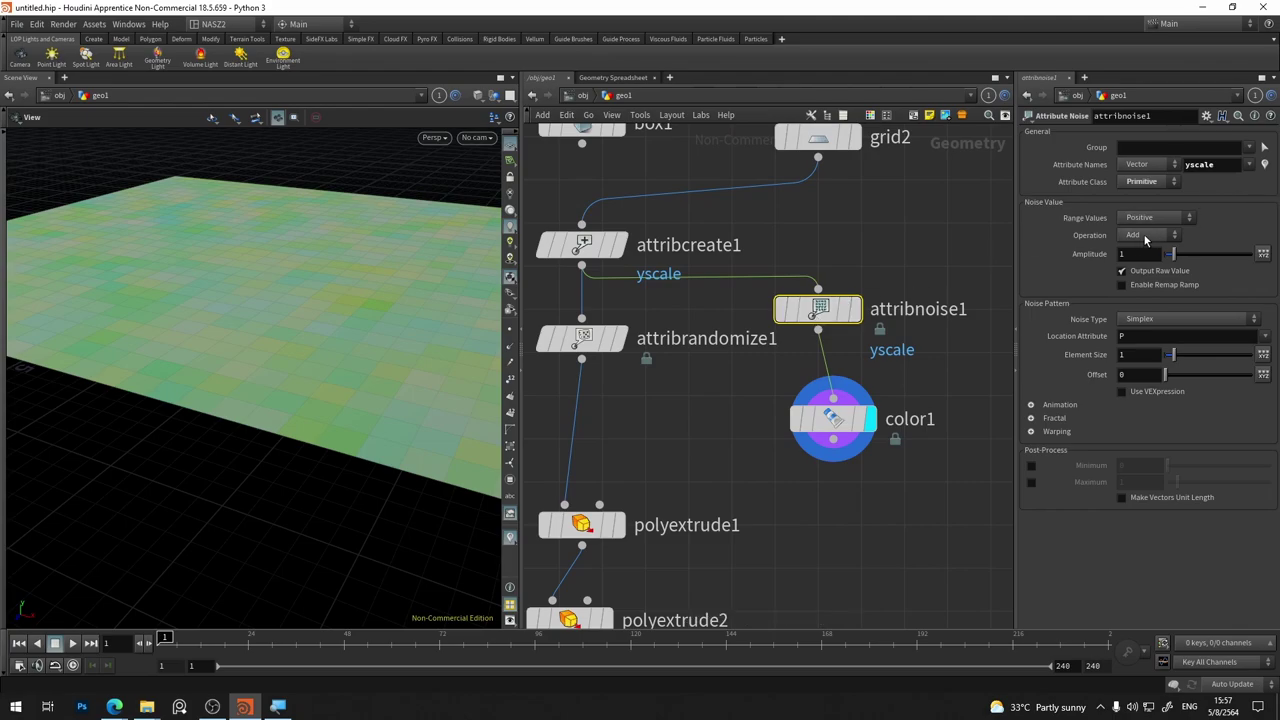
click(1146, 236)
click(1142, 245)
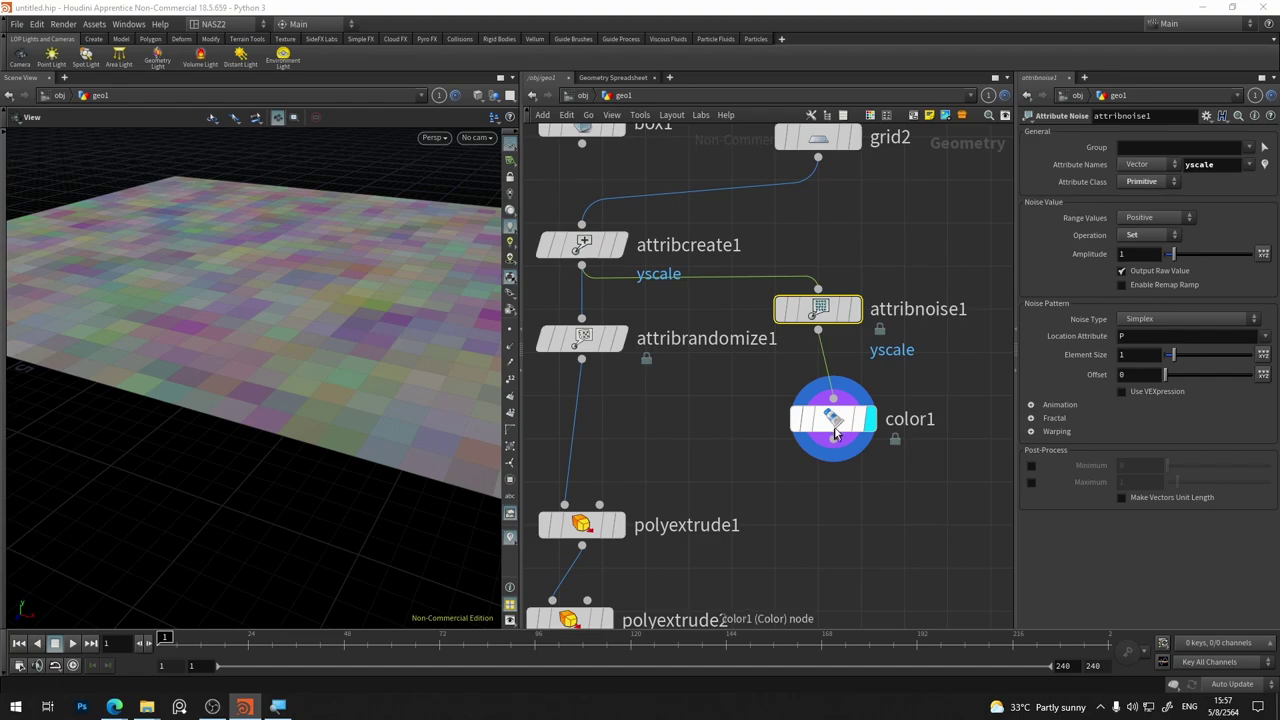
drag(797, 446, 695, 442)
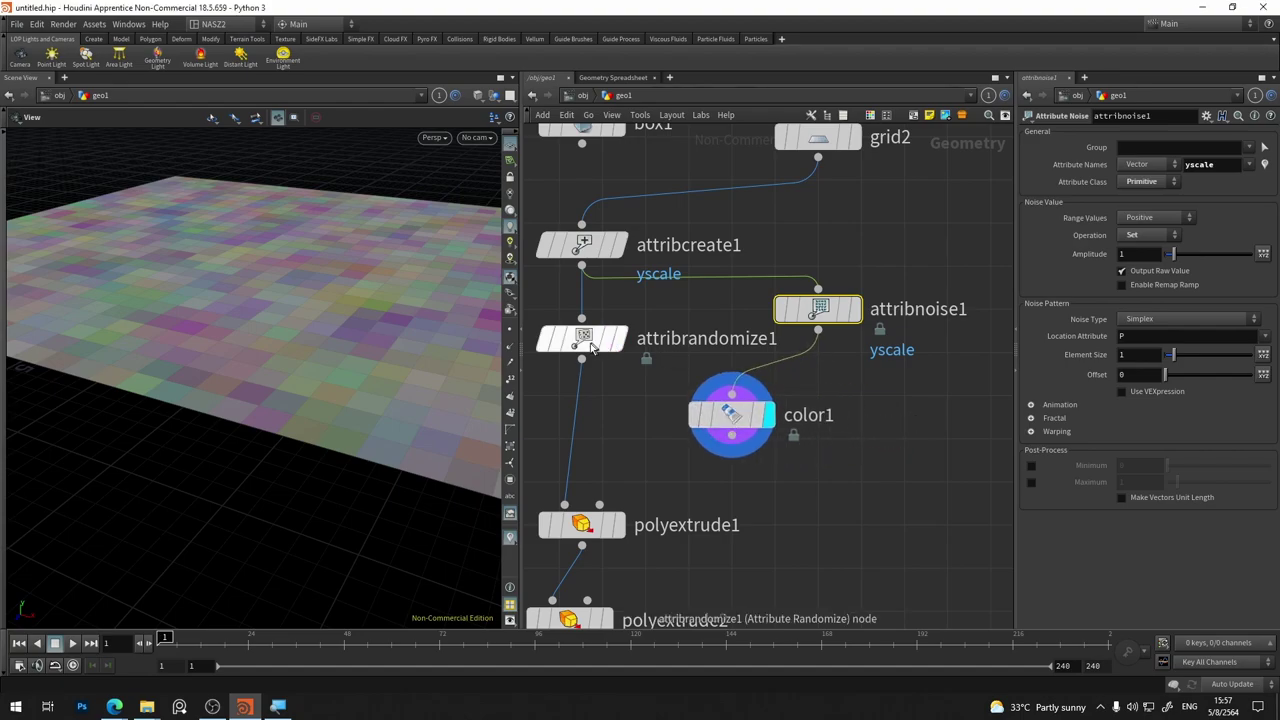
drag(590, 343, 590, 332)
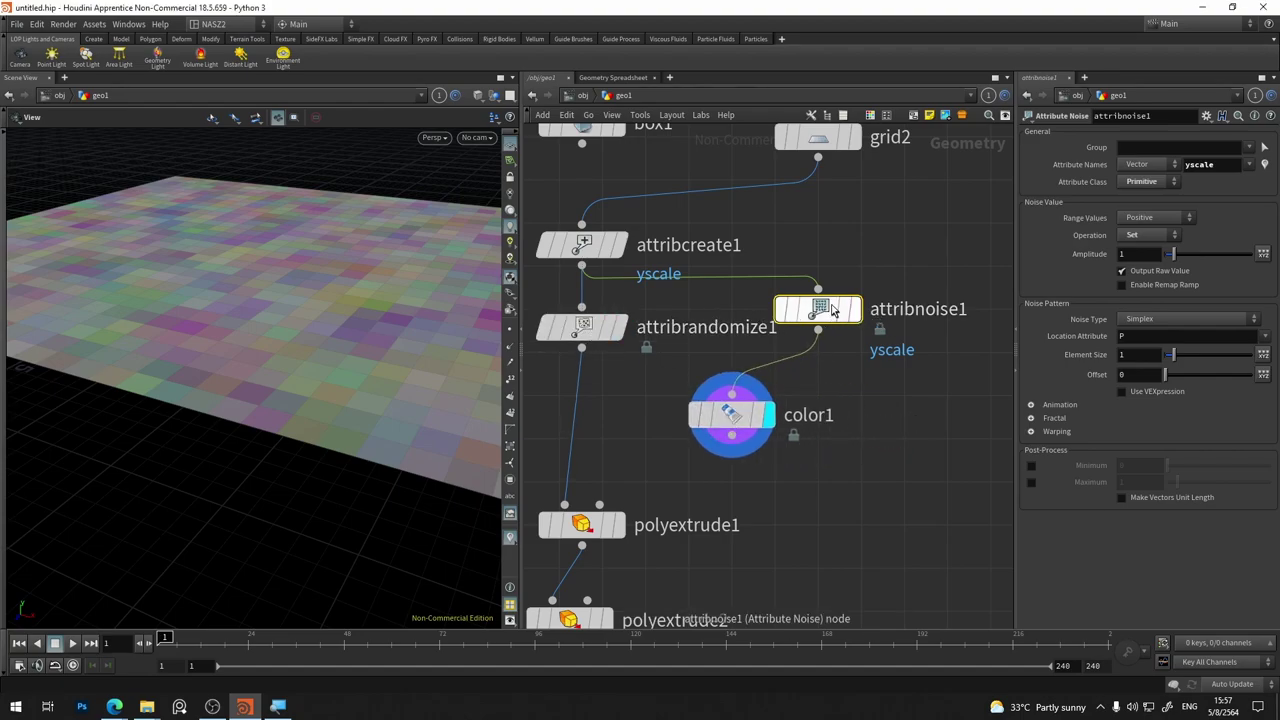
drag(840, 312, 840, 330)
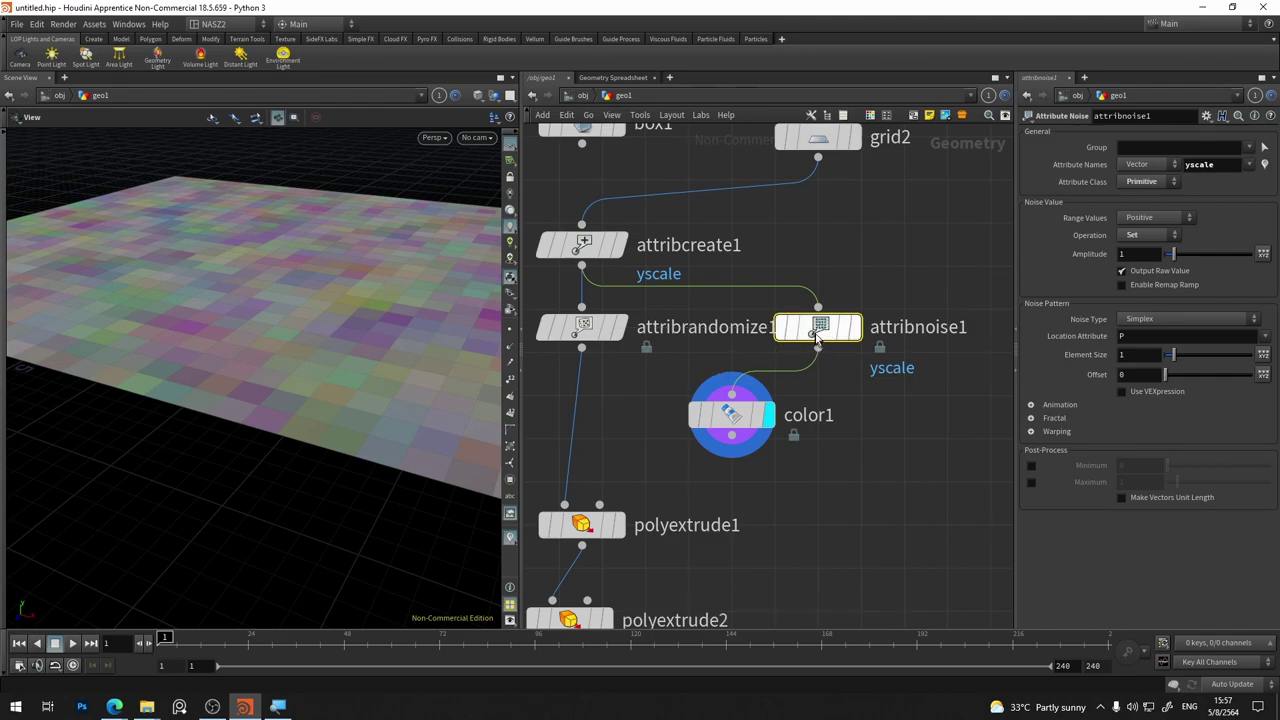
mouse_move(731, 420)
mouse_down()
mouse_move(685, 410)
mouse_move(660, 452)
mouse_up()
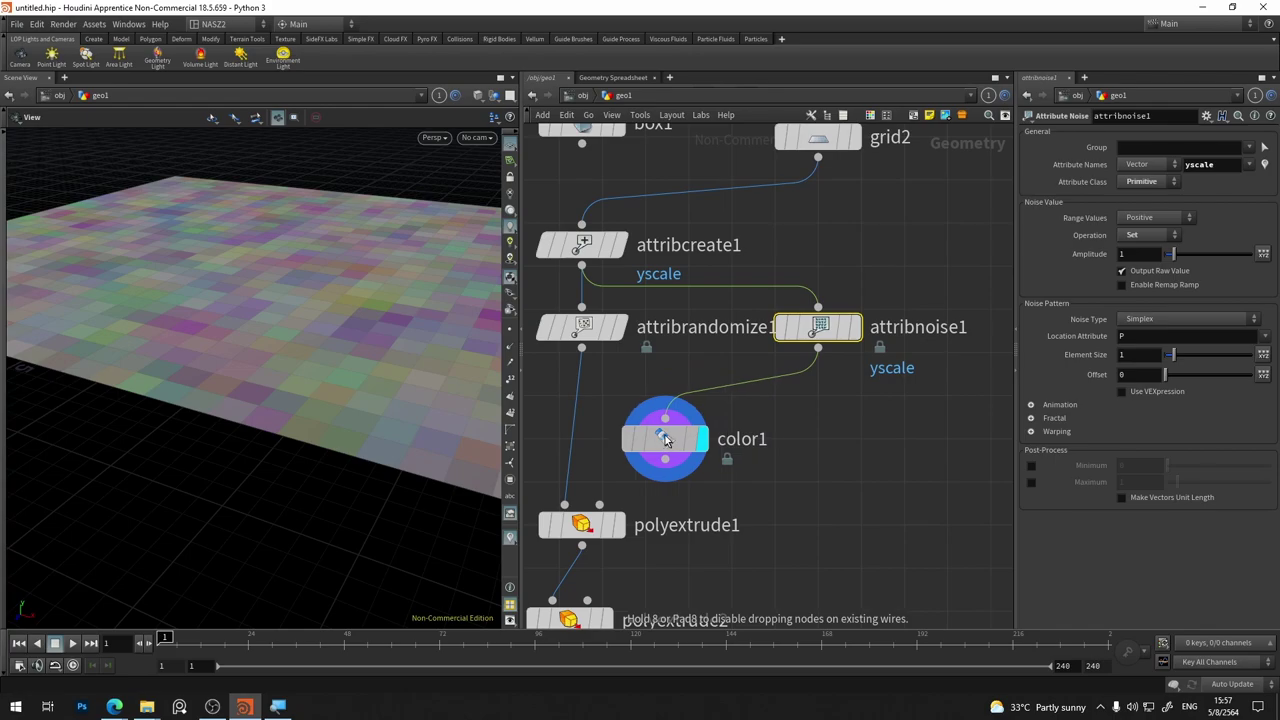
middle_drag(795, 464, 790, 397)
Wire attribnoise1 into polyextrude1 and display the noise-height boxes
click(560, 438)
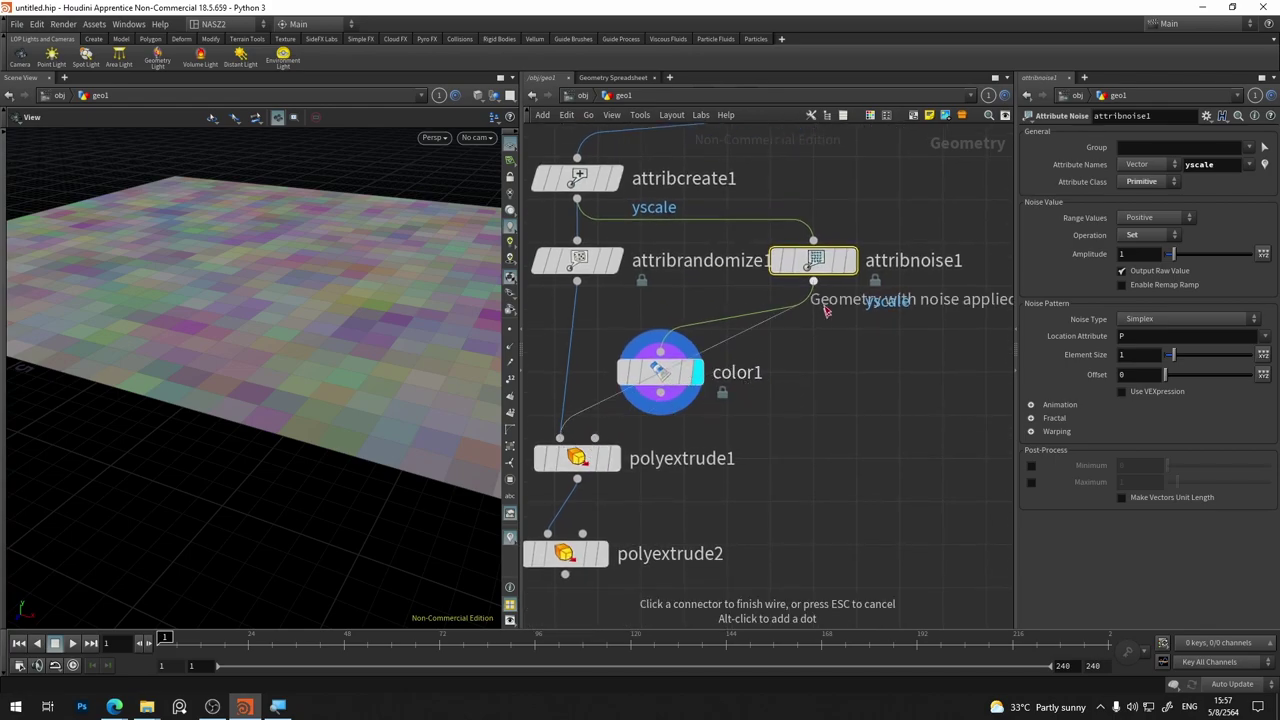
click(813, 281)
key(r)
drag(575, 468, 822, 455)
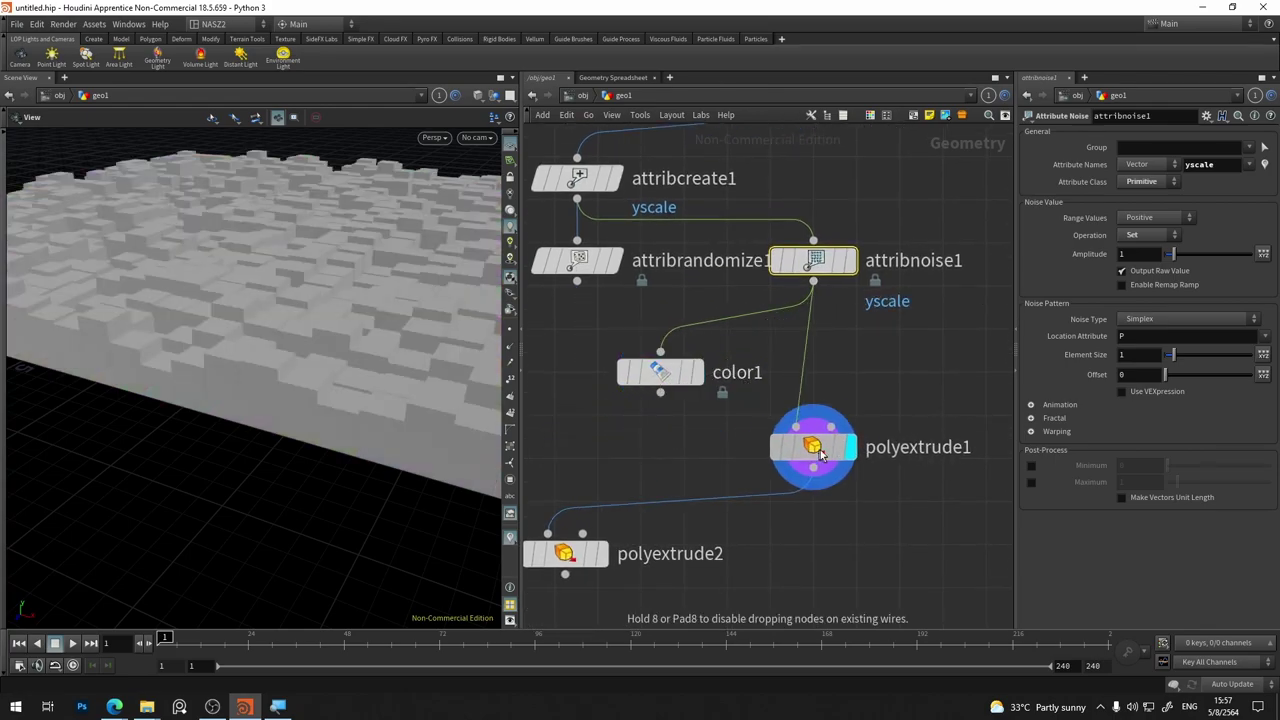
click(577, 281)
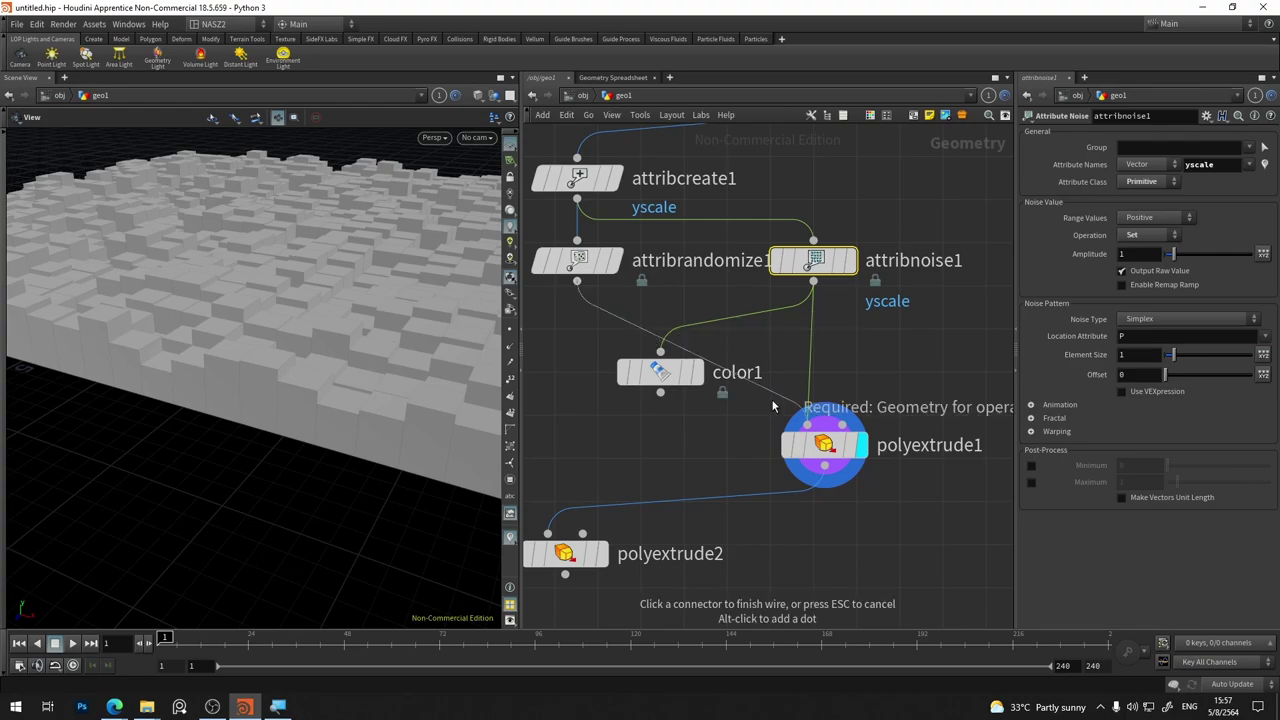
click(807, 424)
click(813, 281)
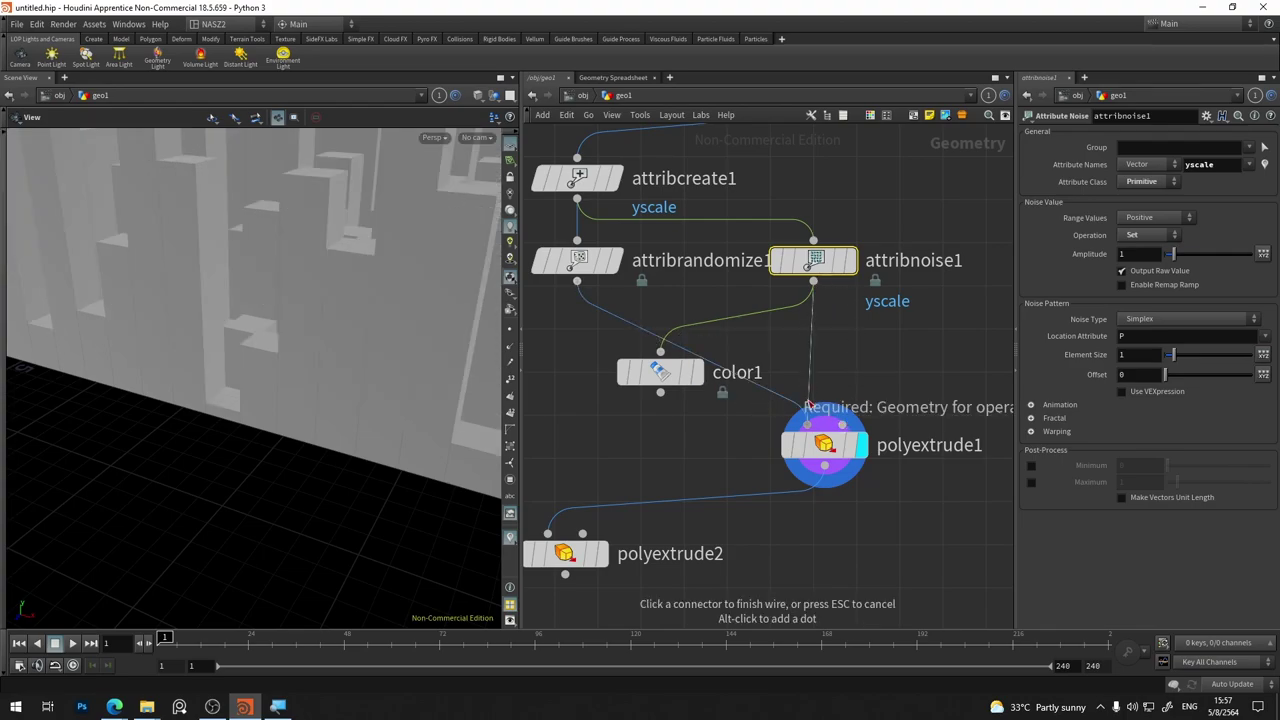
click(807, 424)
click(828, 268)
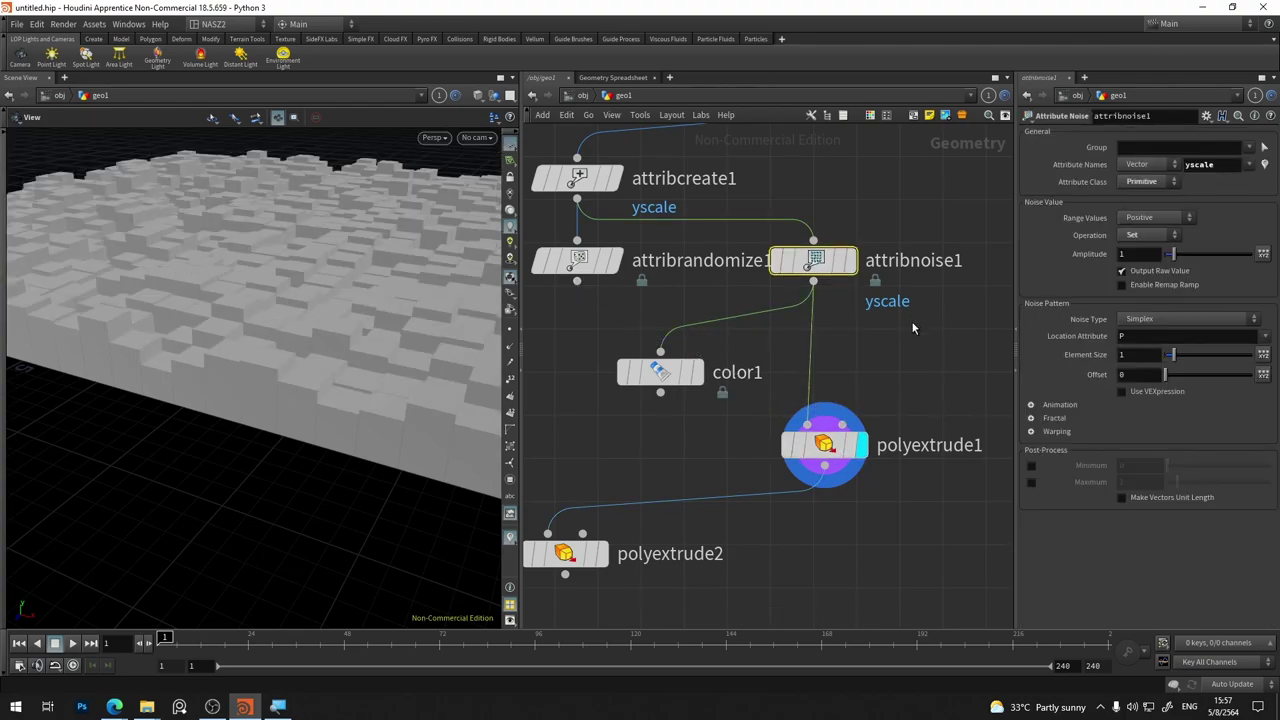
scroll(911, 284, down, 3)
Raise amplitude to 3.18 and switch the noise to Worley/Cellular Chebyshev F1
scroll(911, 284, down, 2)
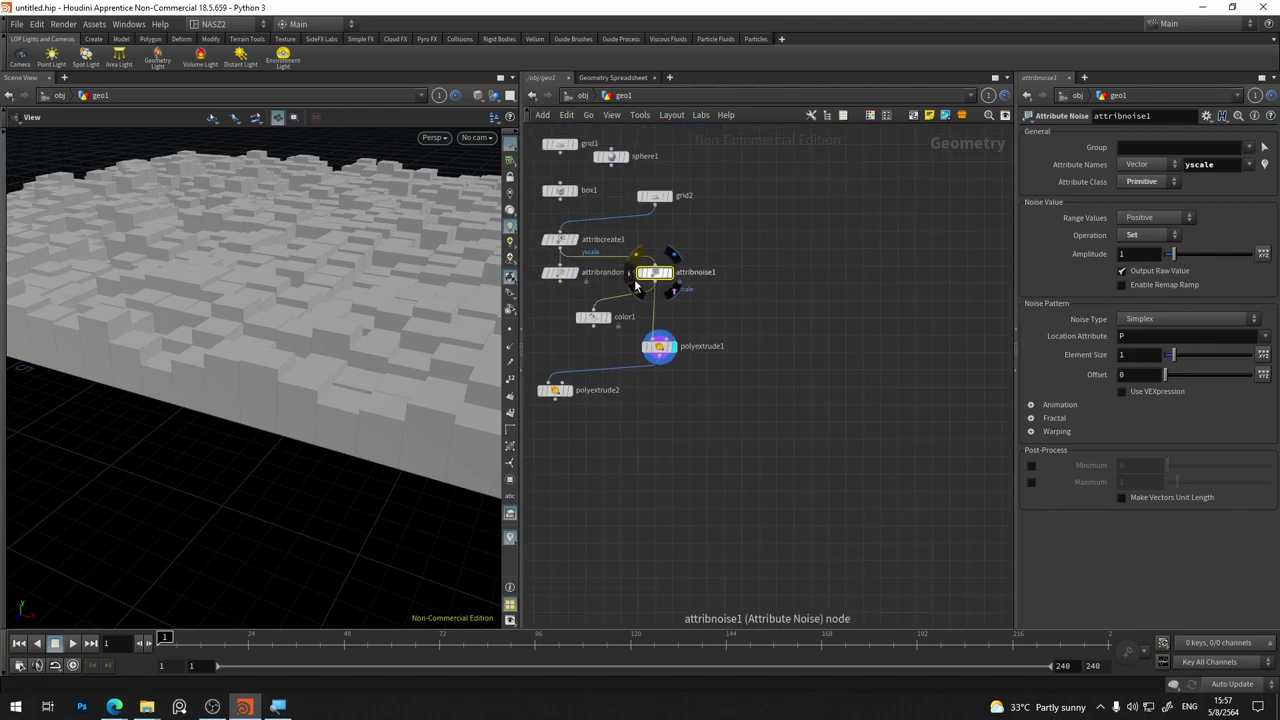
mouse_move(437, 240)
mouse_down()
mouse_move(367, 261)
mouse_move(360, 308)
mouse_up()
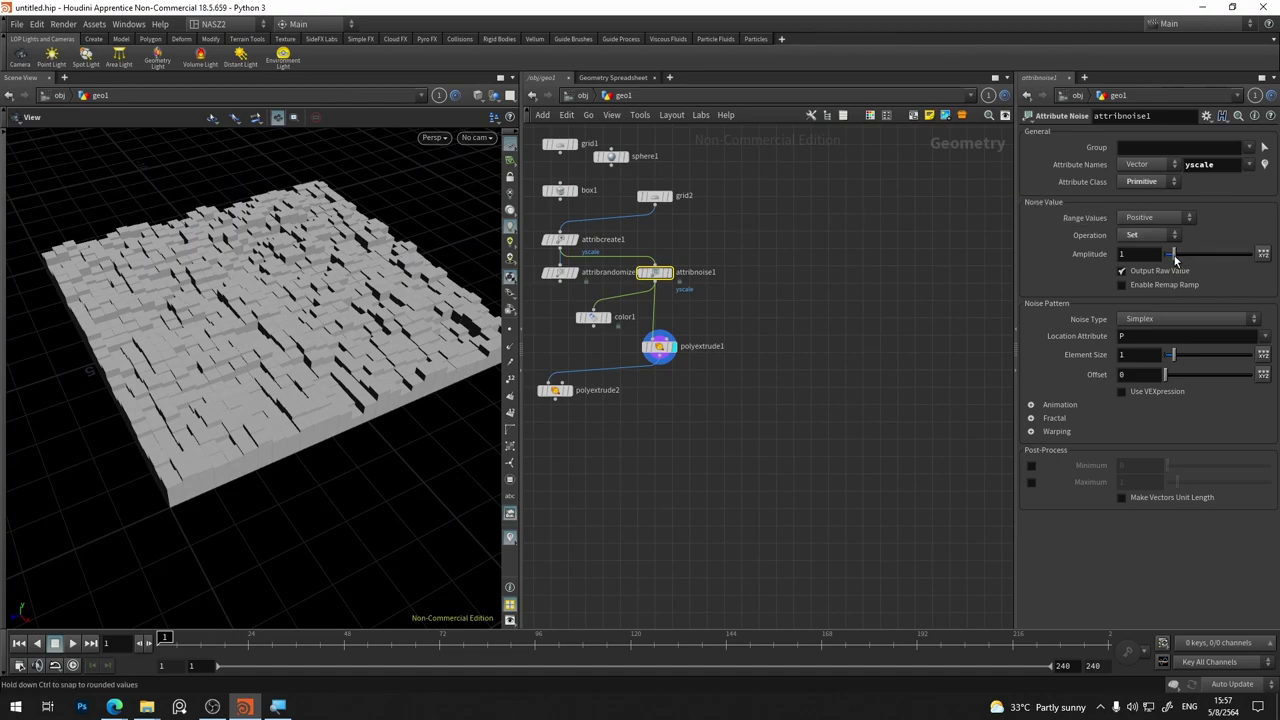
drag(1172, 254, 1193, 259)
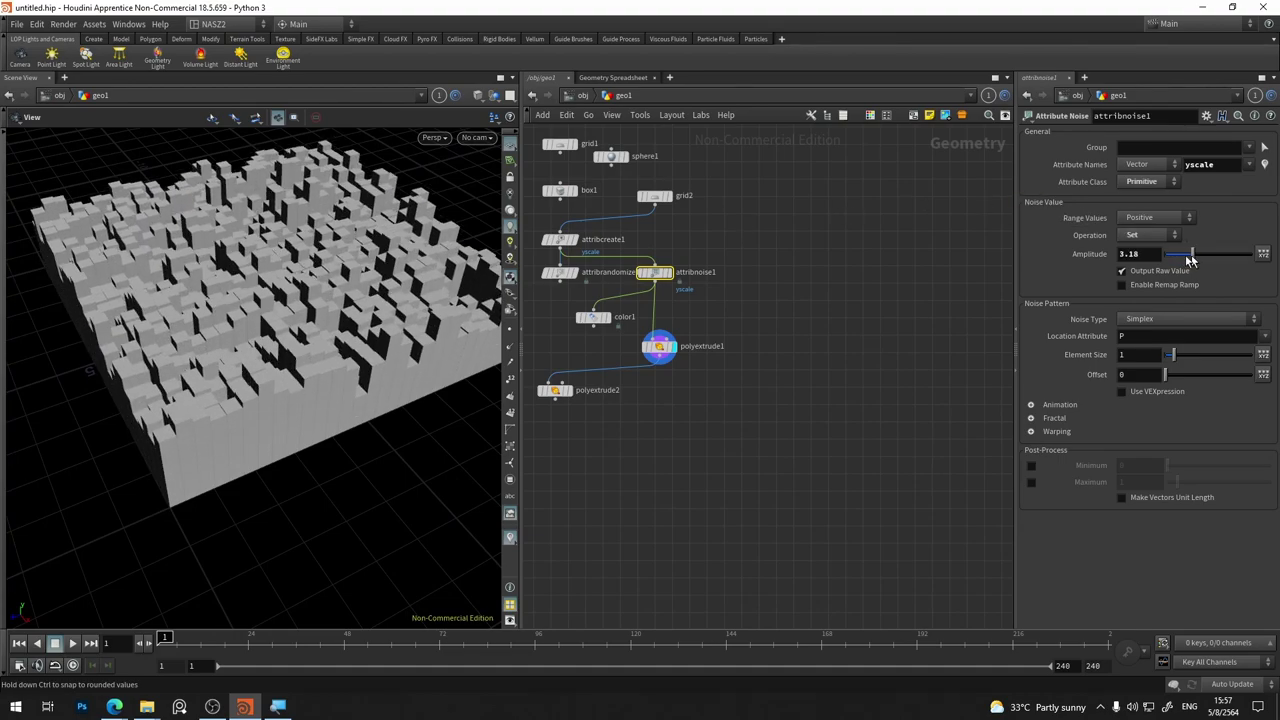
click(1164, 325)
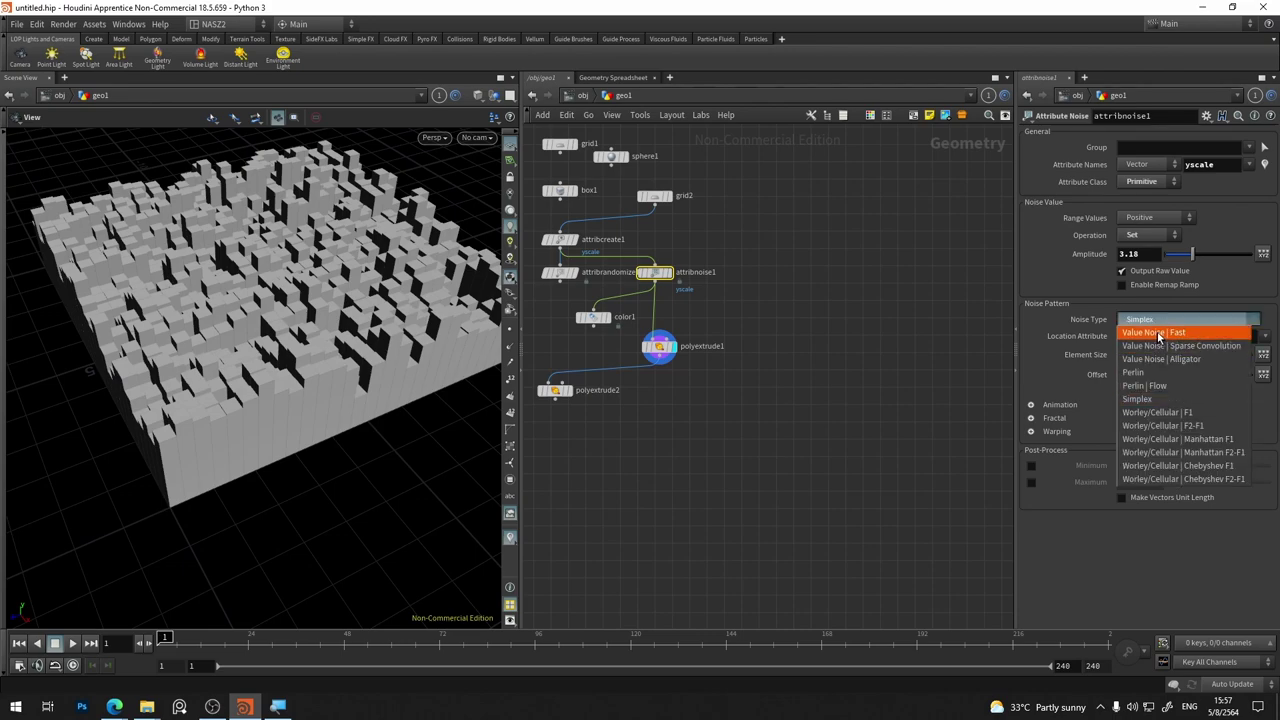
click(1164, 413)
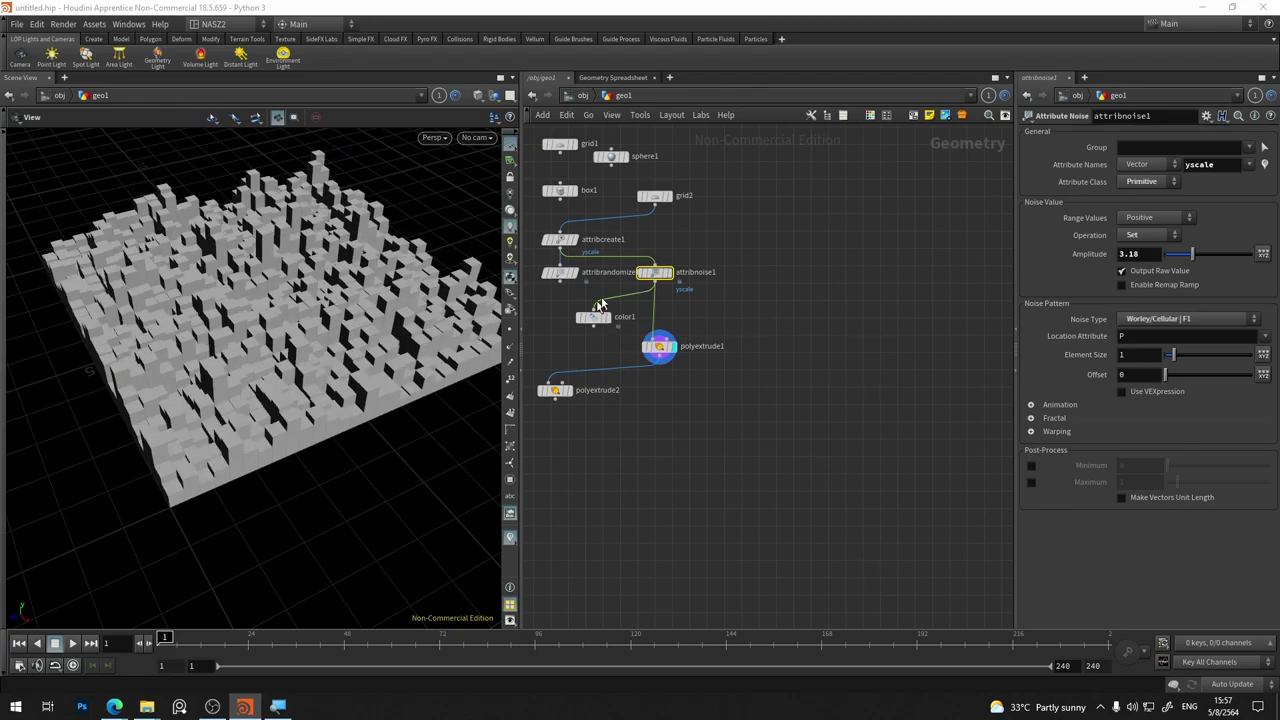
scroll(254, 364, up, 5)
scroll(254, 364, down, 5)
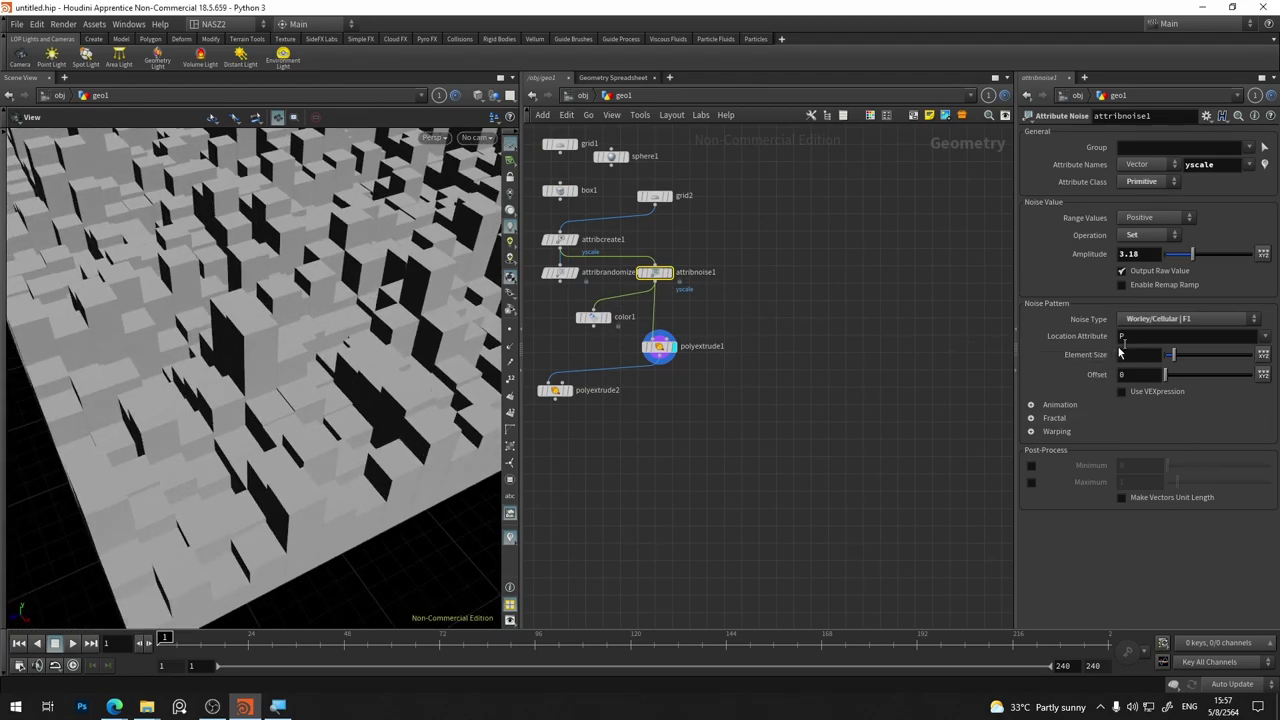
click(1160, 319)
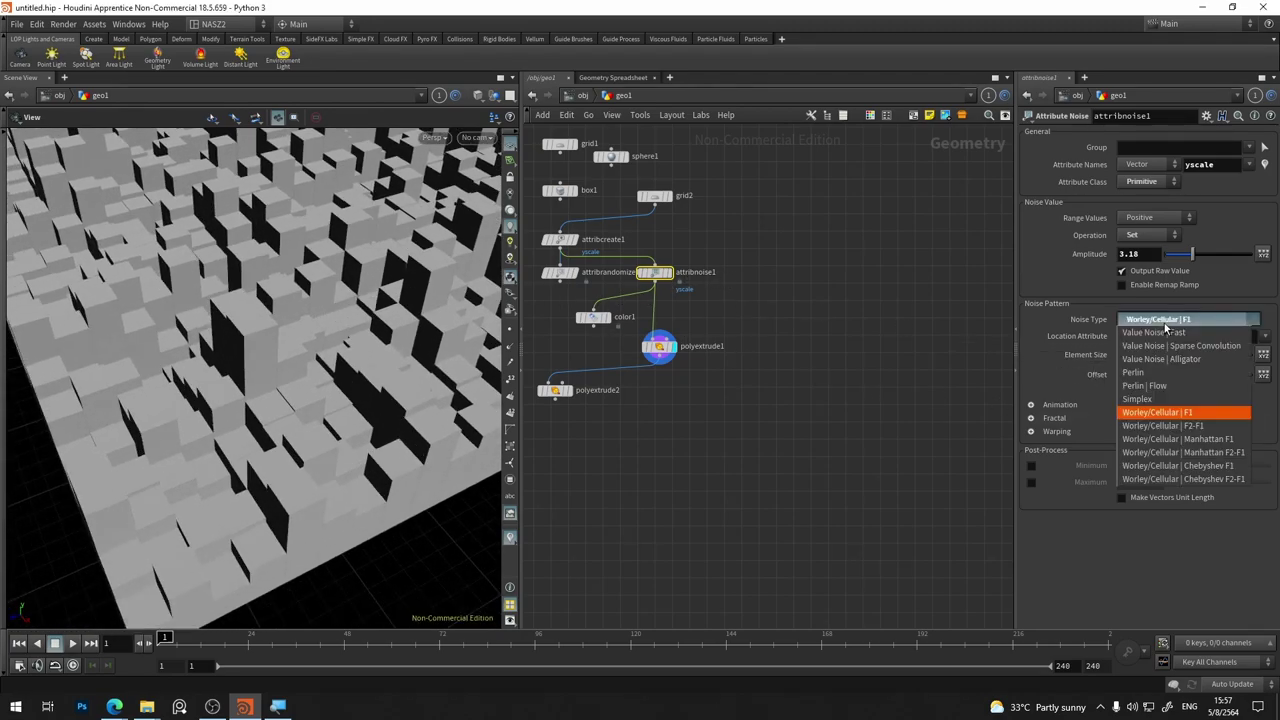
click(1187, 466)
scroll(330, 356, up, 2)
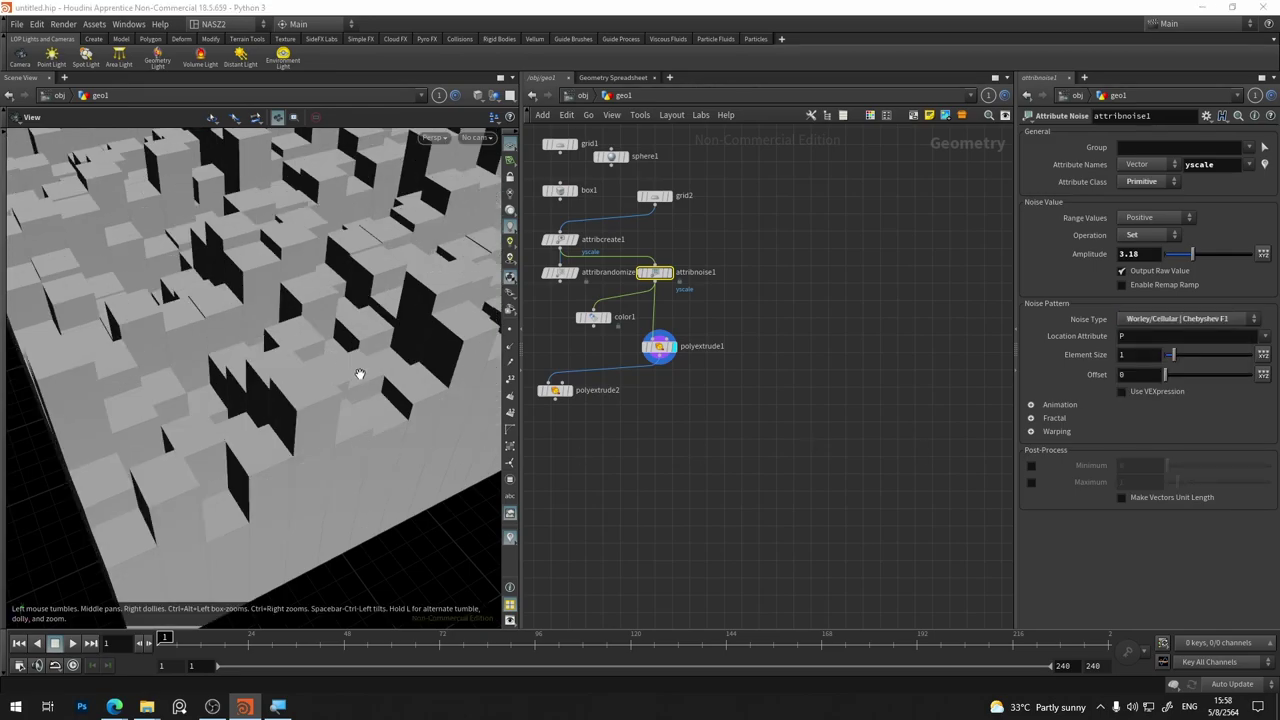
scroll(359, 374, down, 3)
Wire the noise into color1 and display color1 in the viewport
mouse_move(357, 371)
mouse_down()
mouse_move(371, 337)
mouse_move(314, 371)
mouse_move(417, 376)
mouse_move(277, 323)
mouse_move(323, 323)
mouse_up()
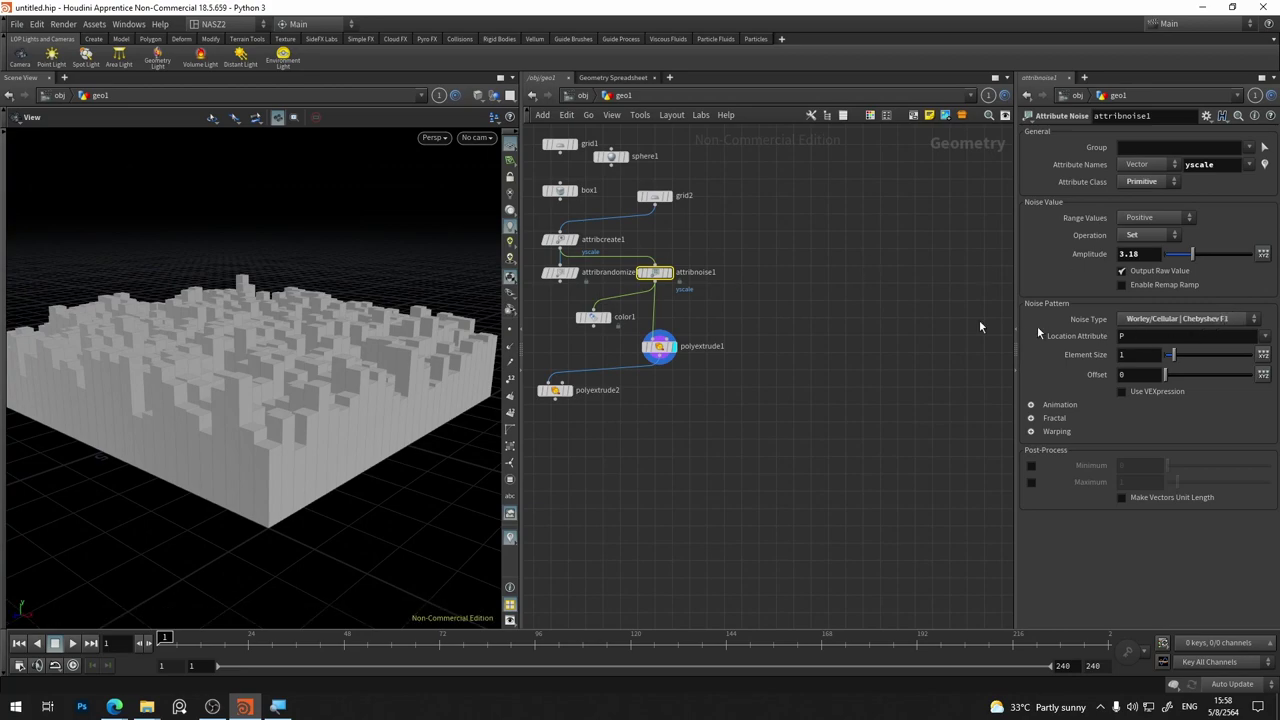
scroll(696, 298, up, 2)
scroll(696, 298, up, 1)
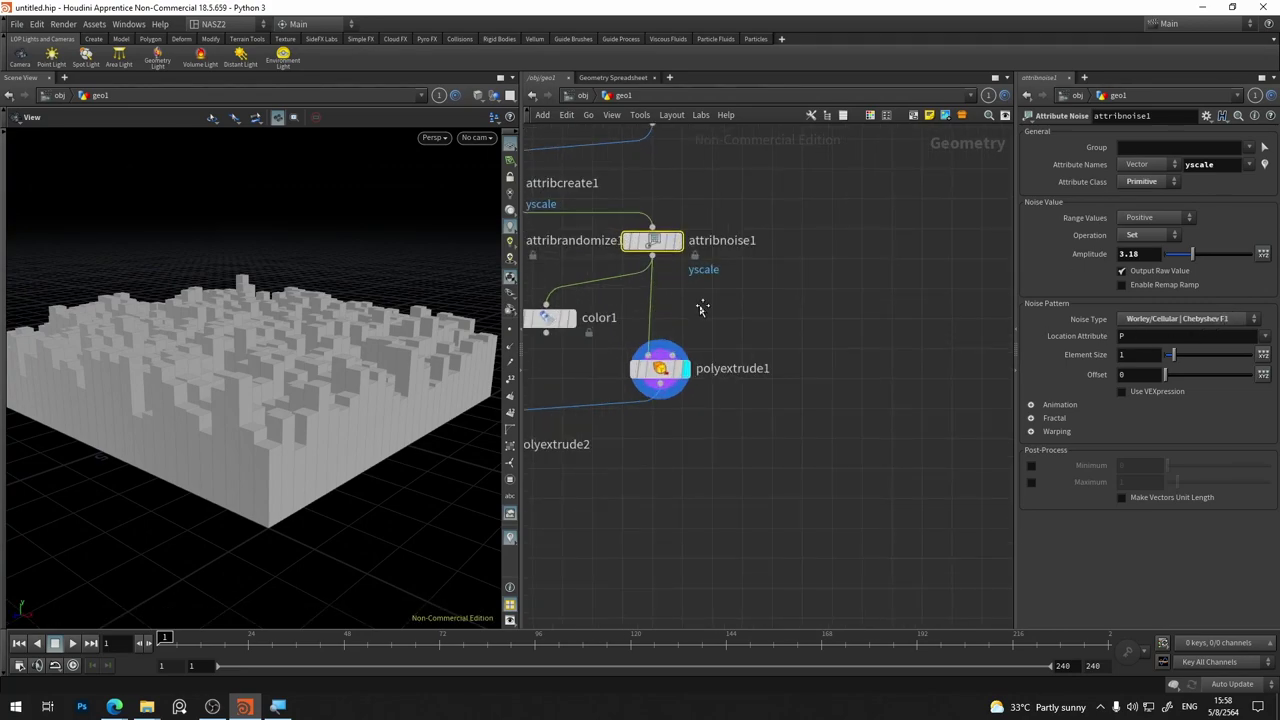
middle_drag(700, 309, 789, 361)
click(665, 365)
click(665, 390)
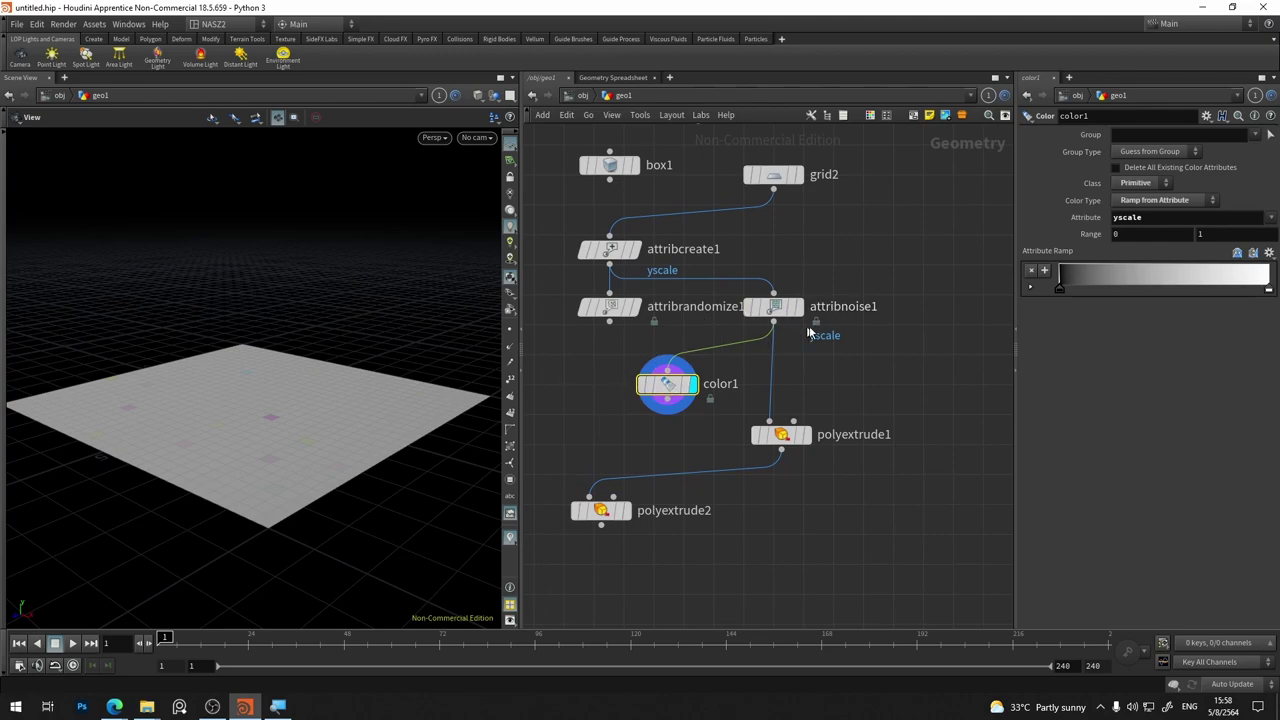
Set attribnoise1's amplitude to 1.24 and element size to 3.8
click(777, 316)
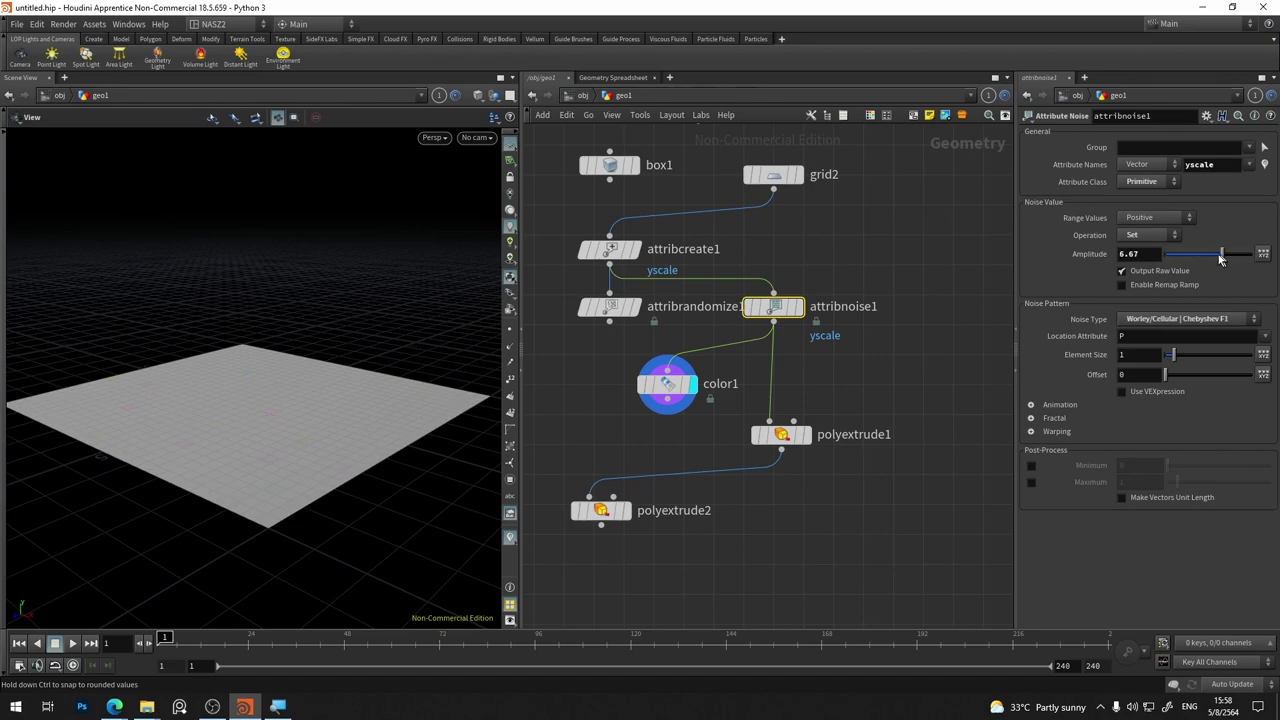
drag(1220, 258, 1177, 260)
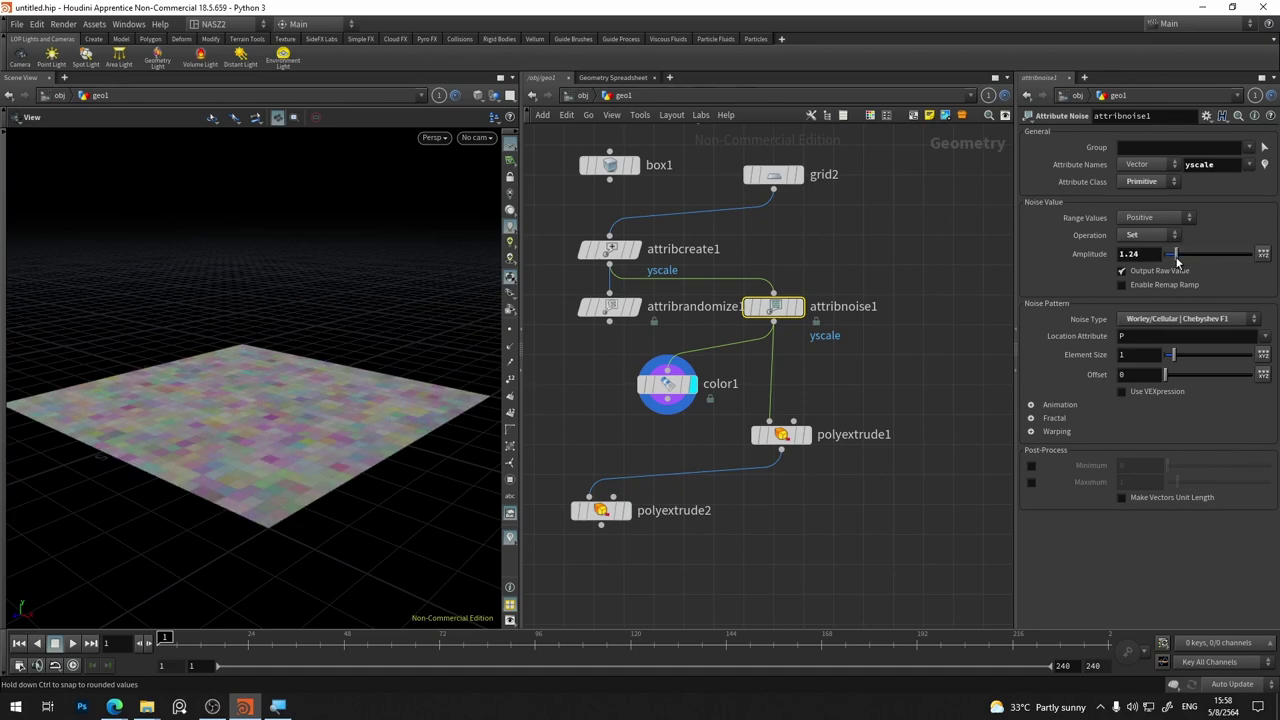
mouse_move(1183, 361)
mouse_down()
mouse_move(1168, 358)
mouse_move(1197, 355)
mouse_up()
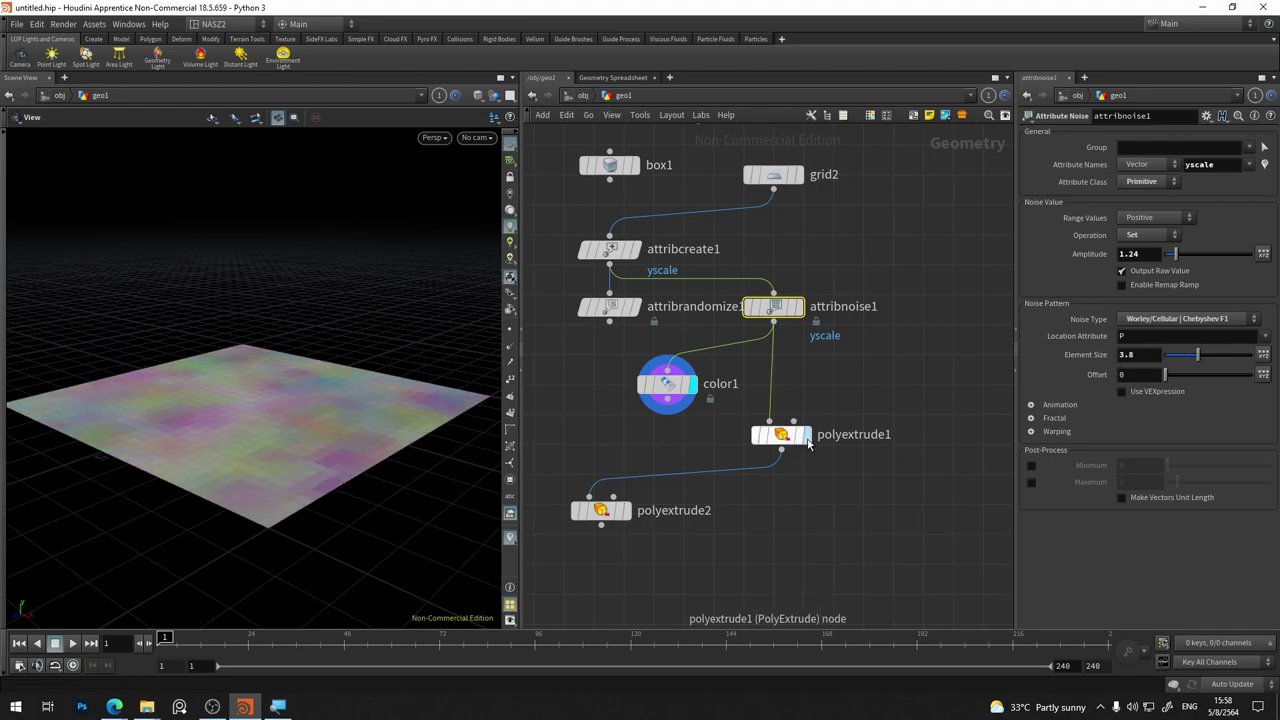
Display polyextrude1's block terrain again and set the noise element size to 5.97
click(805, 435)
mouse_move(259, 393)
mouse_down()
mouse_move(306, 354)
mouse_move(171, 371)
mouse_move(316, 343)
mouse_move(337, 363)
mouse_move(275, 358)
mouse_up()
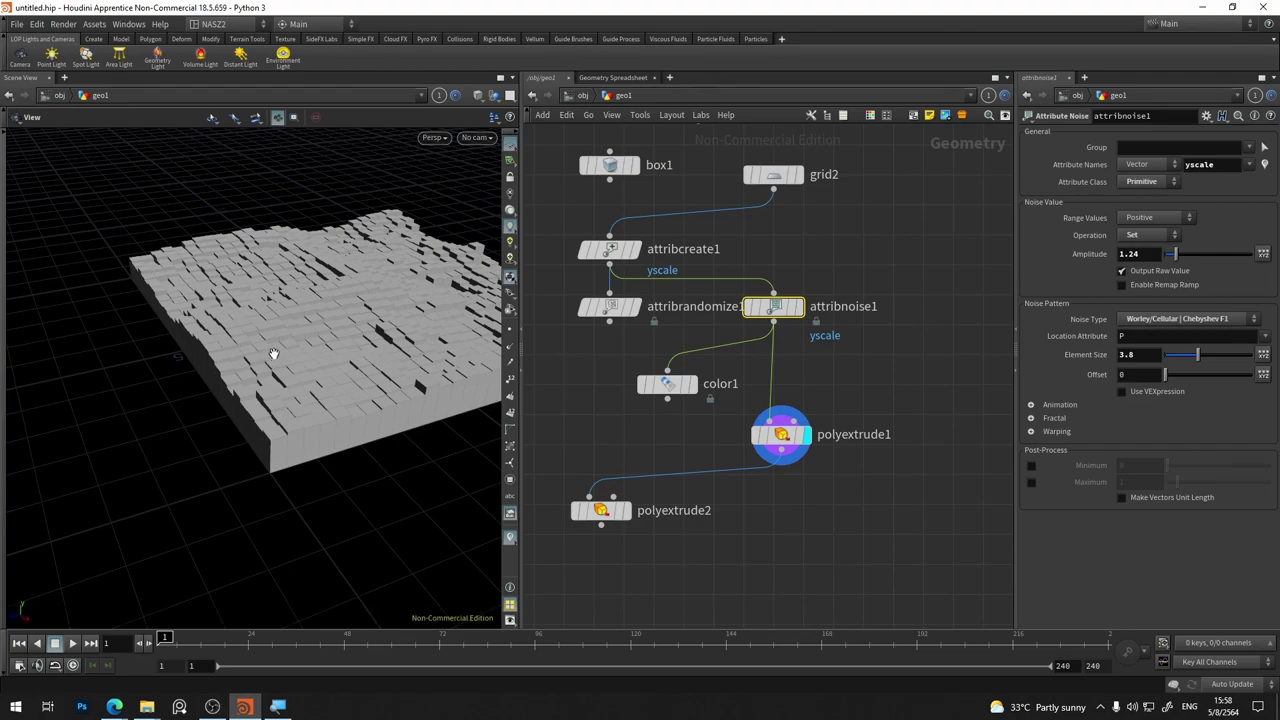
middle_drag(660, 362, 542, 403)
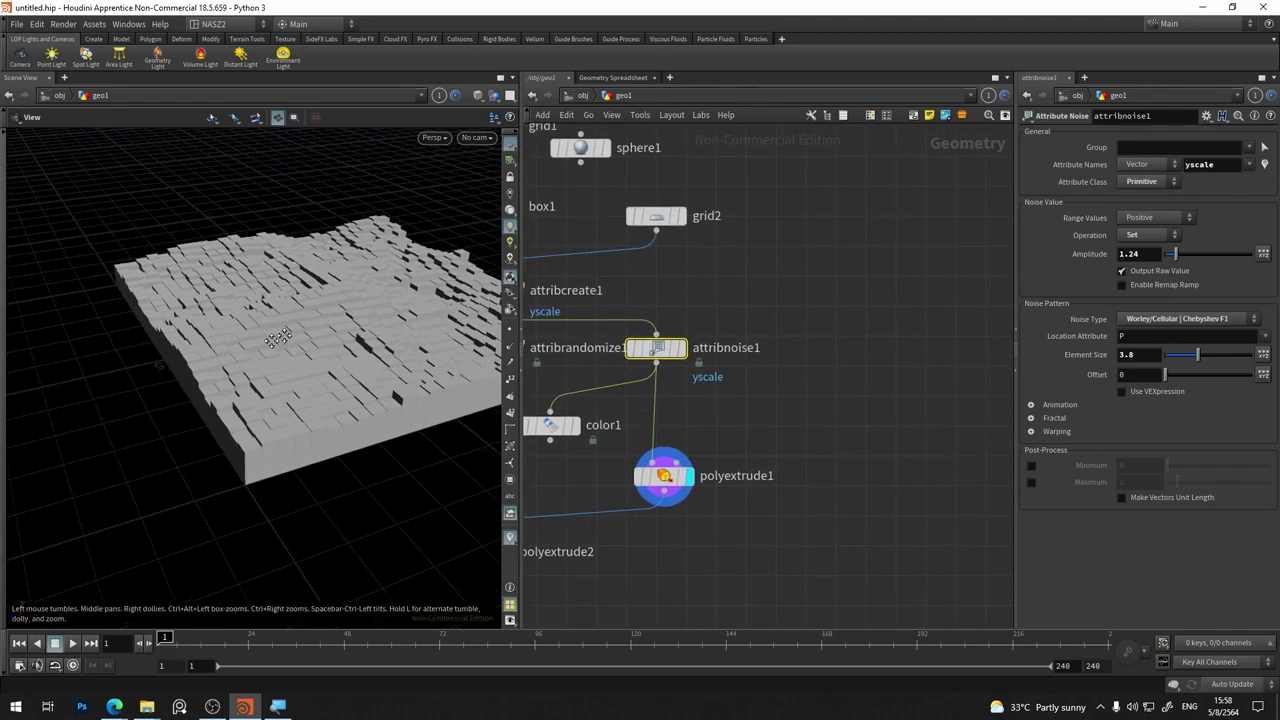
mouse_move(260, 300)
mouse_down()
mouse_move(237, 357)
mouse_move(251, 320)
mouse_move(63, 294)
mouse_move(121, 328)
mouse_move(251, 304)
mouse_up()
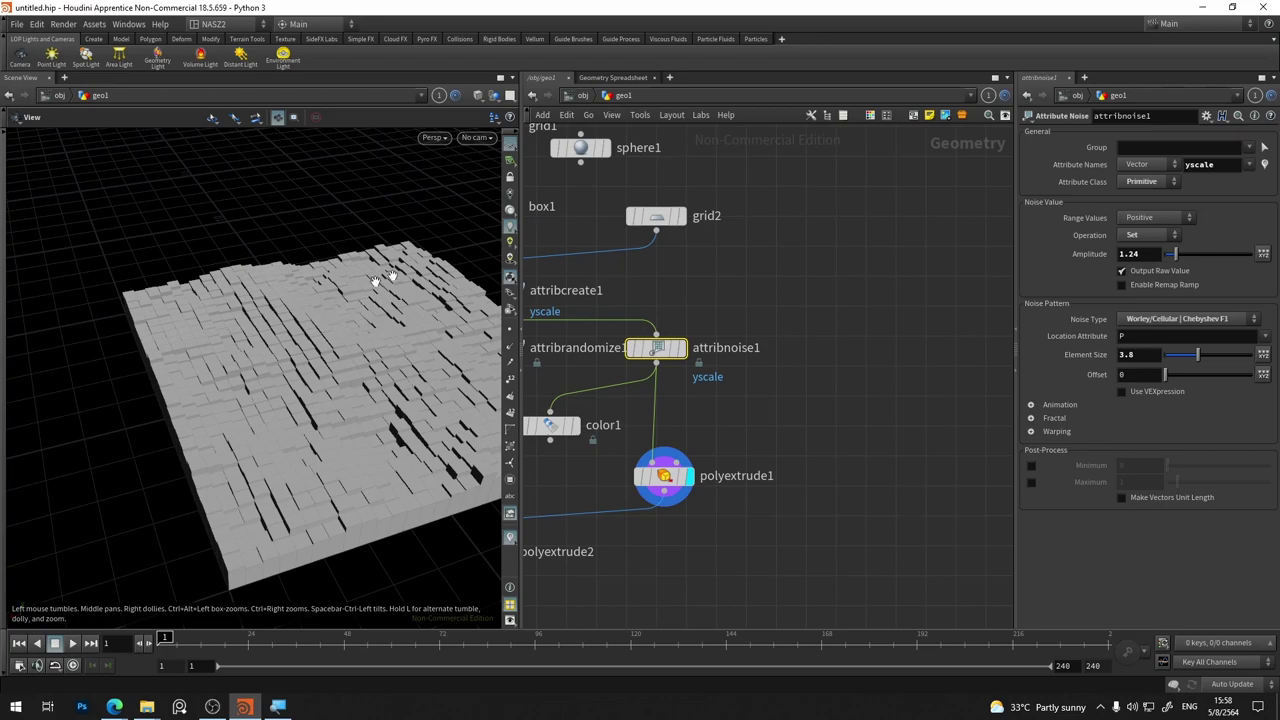
mouse_move(391, 276)
mouse_down()
mouse_move(254, 315)
mouse_move(230, 280)
mouse_up()
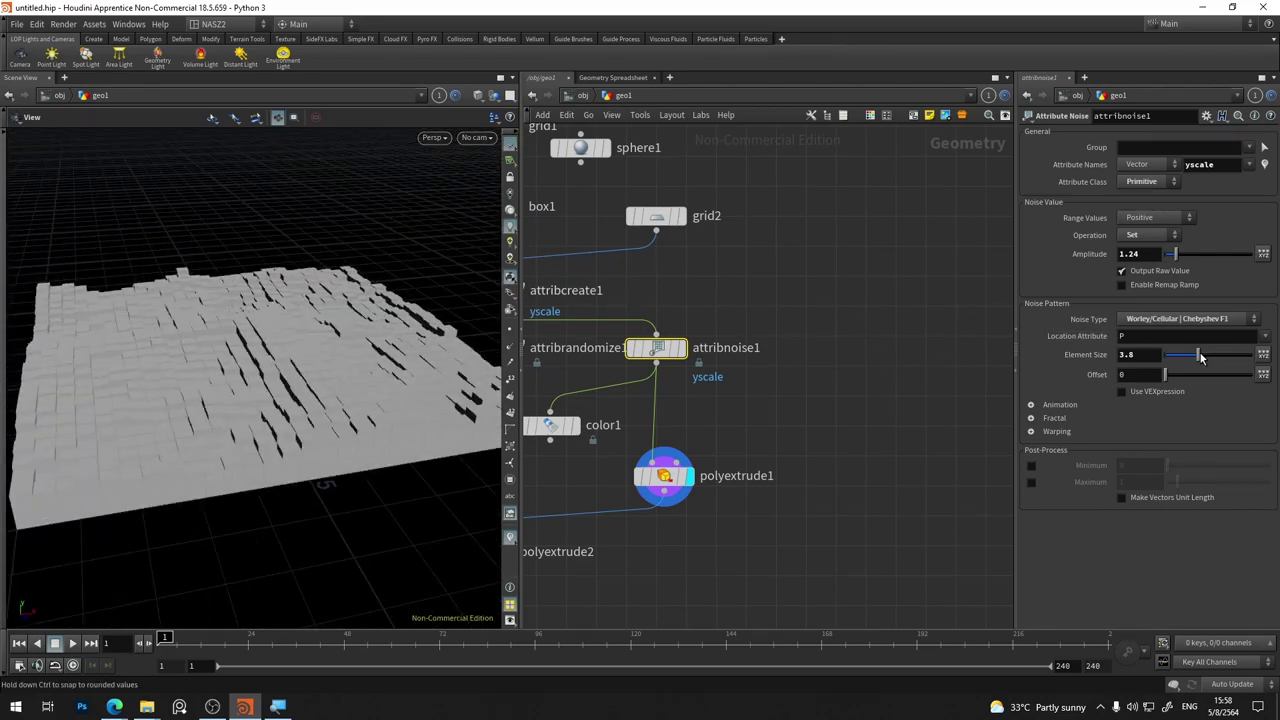
mouse_move(1201, 358)
mouse_down()
mouse_move(1165, 362)
mouse_move(1217, 356)
mouse_up()
mouse_move(337, 328)
mouse_down()
mouse_move(272, 268)
mouse_move(229, 289)
mouse_move(277, 266)
mouse_move(449, 360)
mouse_up()
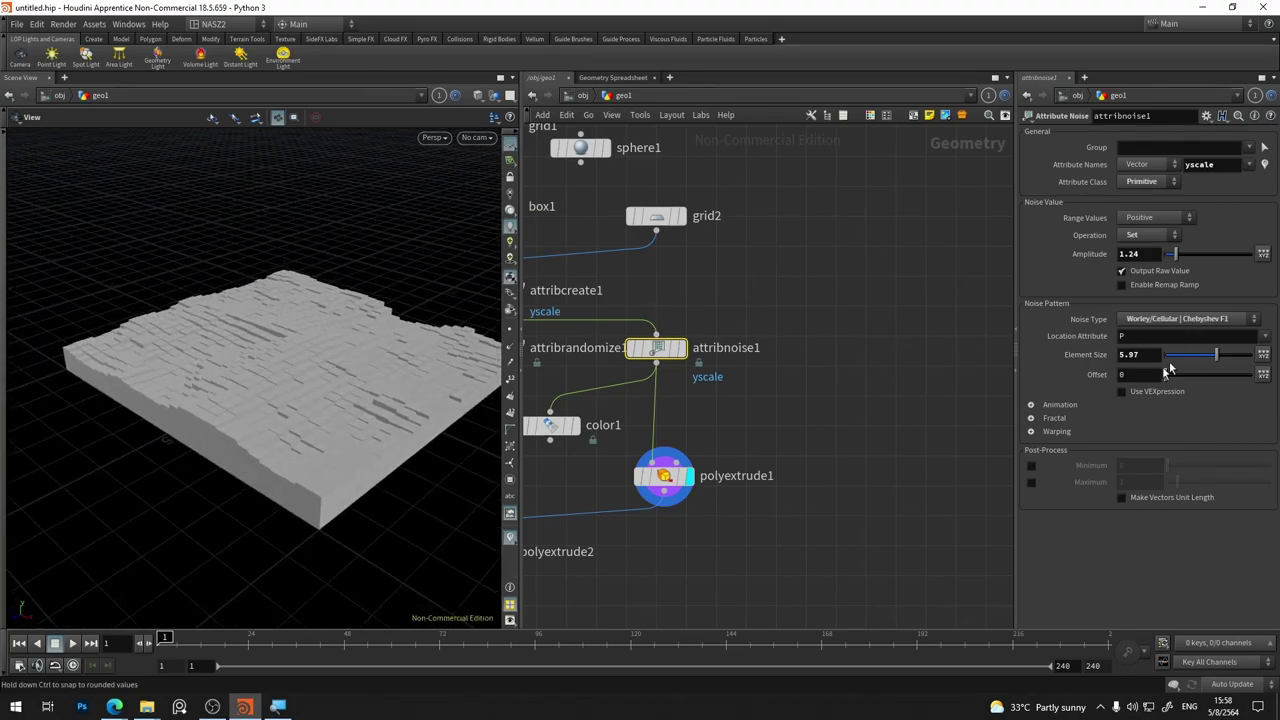
drag(1178, 378, 1185, 376)
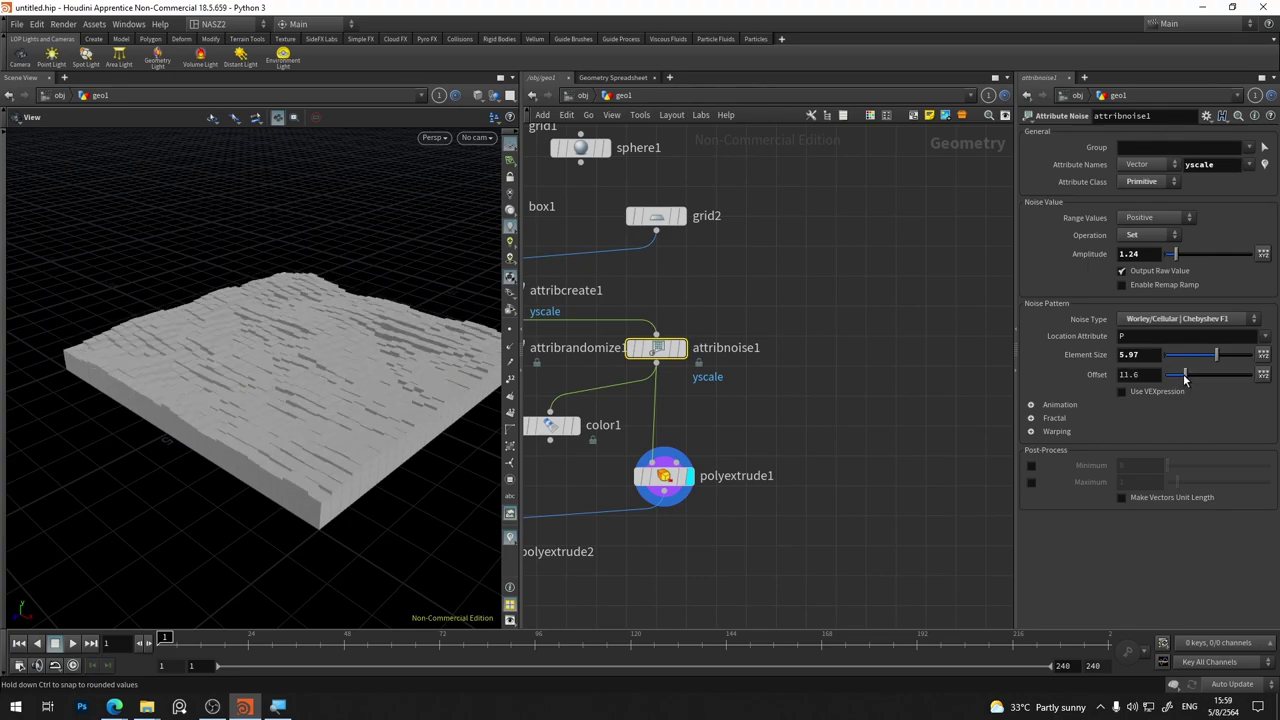
Switch the noise type to Perlin with amplitude 4.5
click(1170, 319)
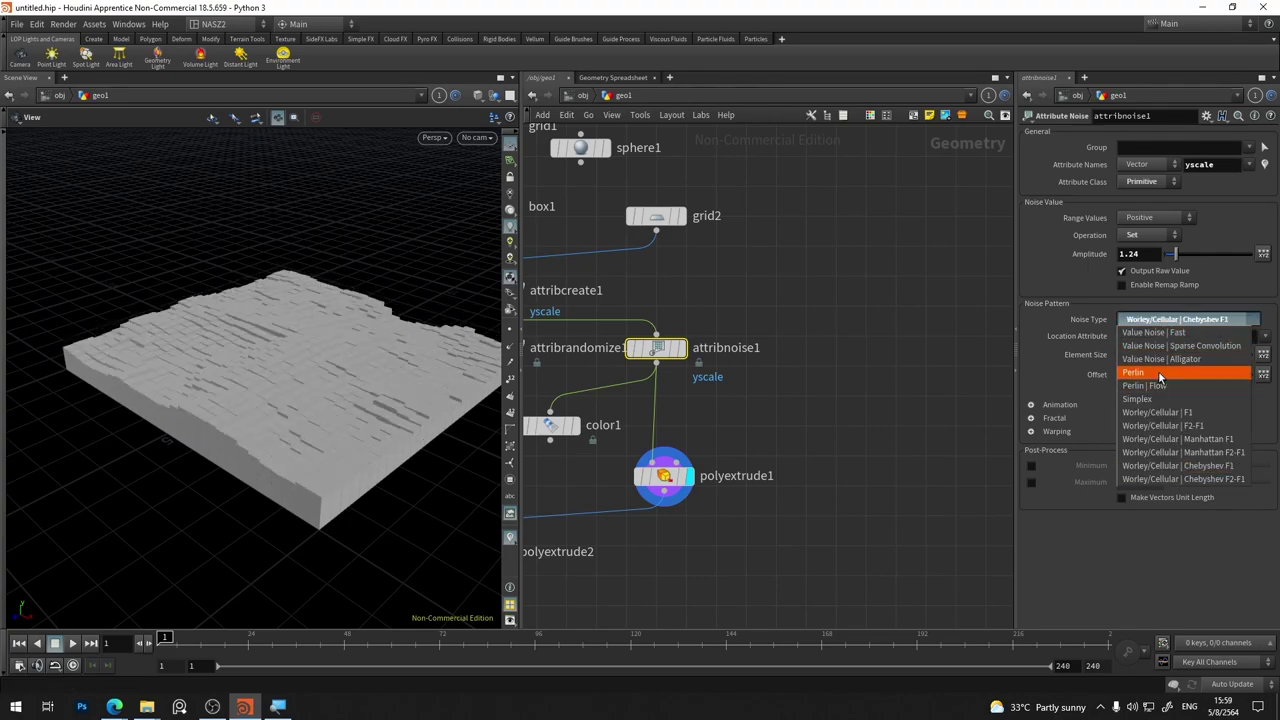
click(1165, 376)
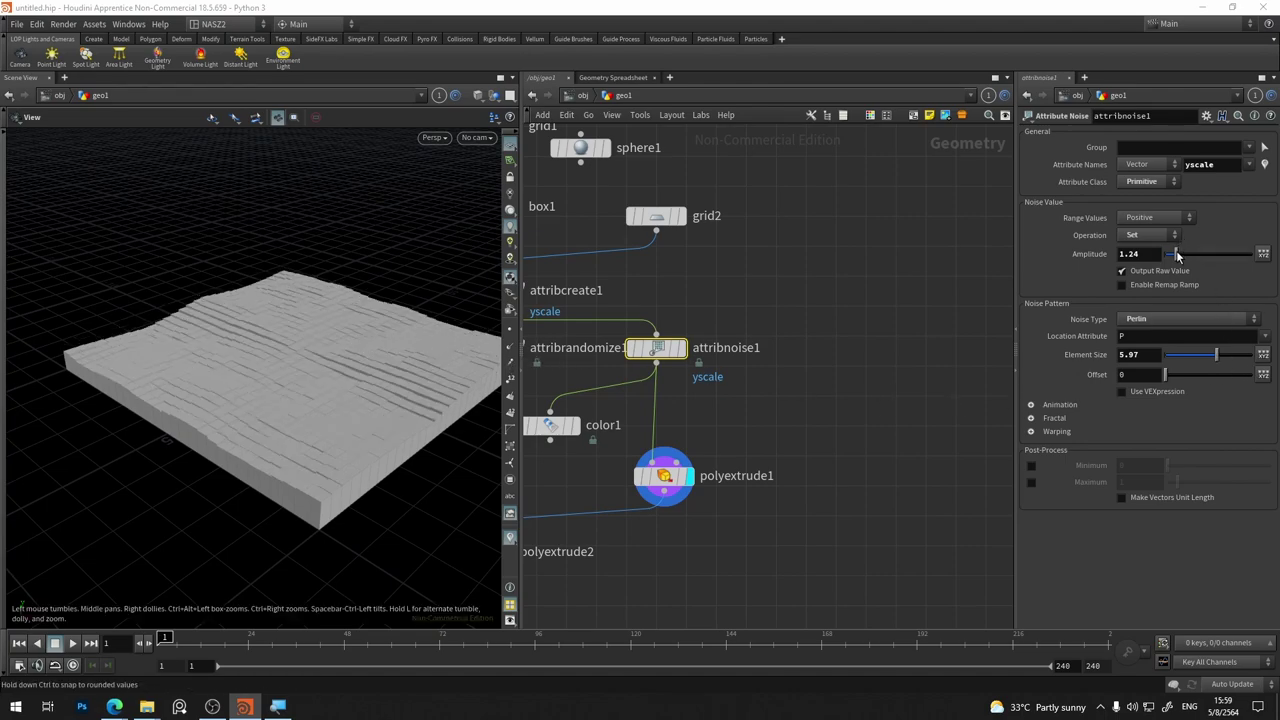
drag(1176, 259, 1203, 258)
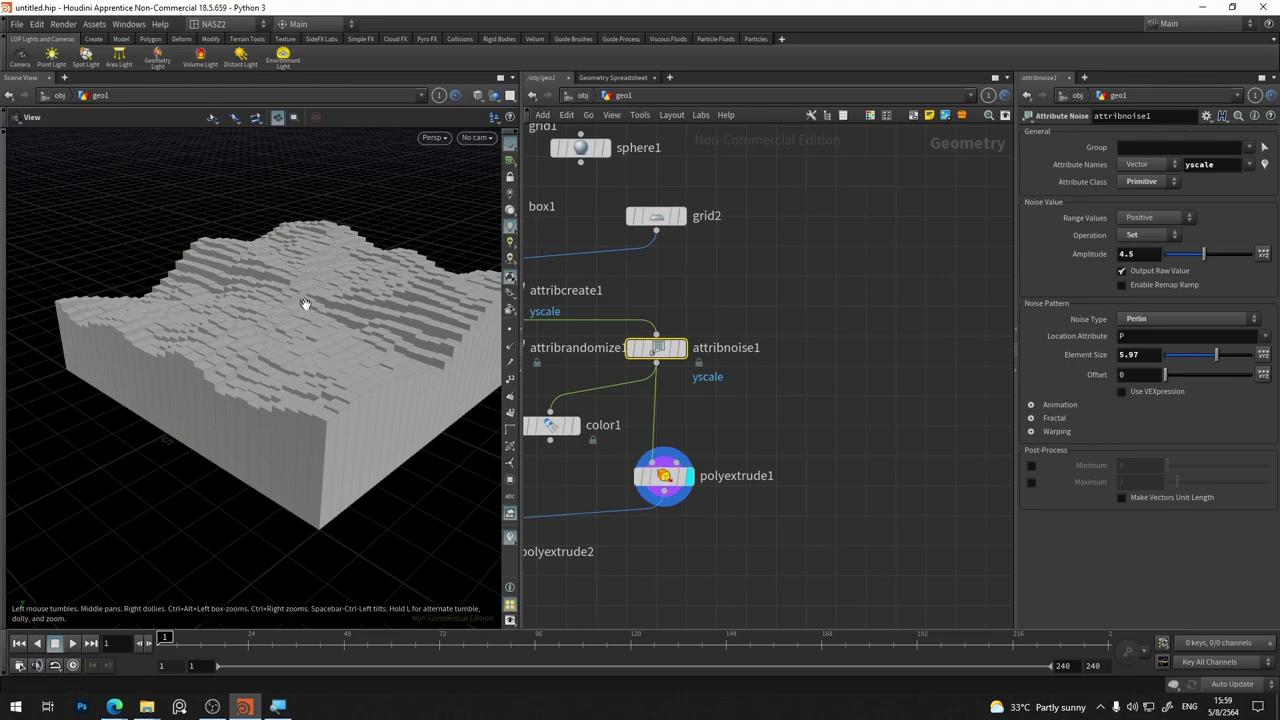
drag(300, 297, 376, 376)
drag(343, 248, 323, 234)
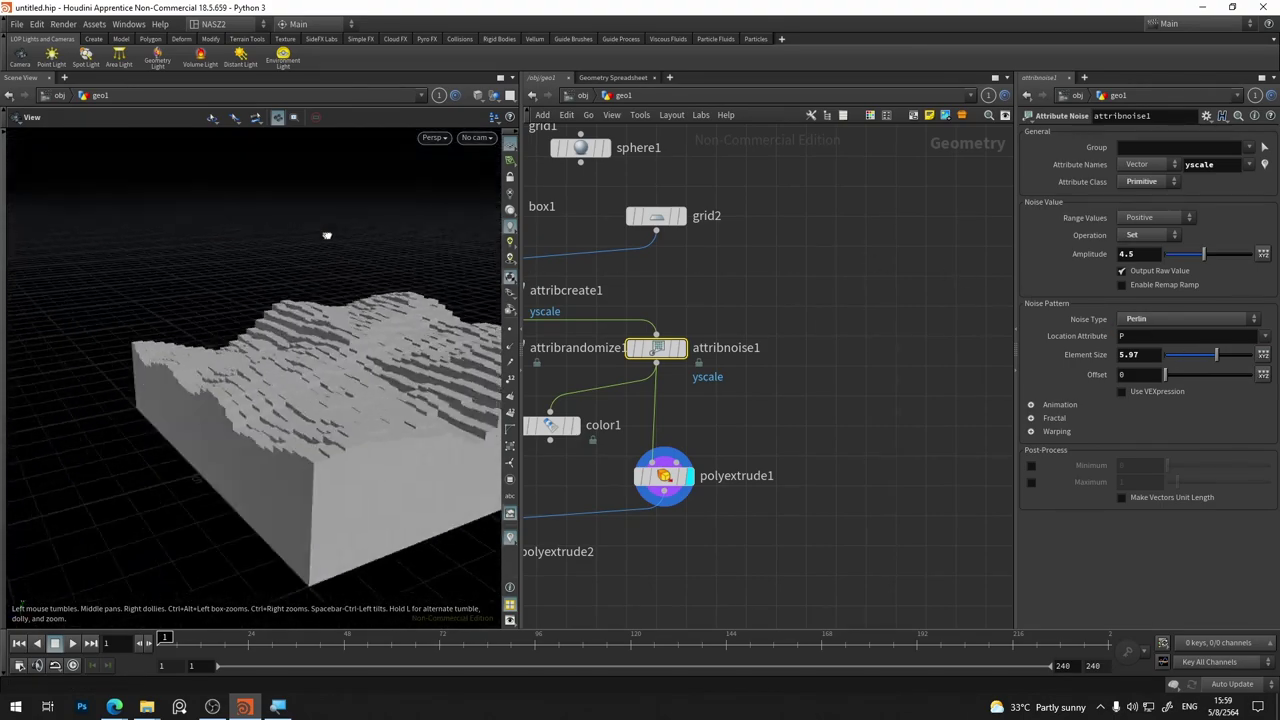
mouse_move(840, 290)
middle_down()
mouse_move(846, 362)
mouse_move(889, 459)
middle_up()
Give grid2 50 rows and 50 columns
click(705, 386)
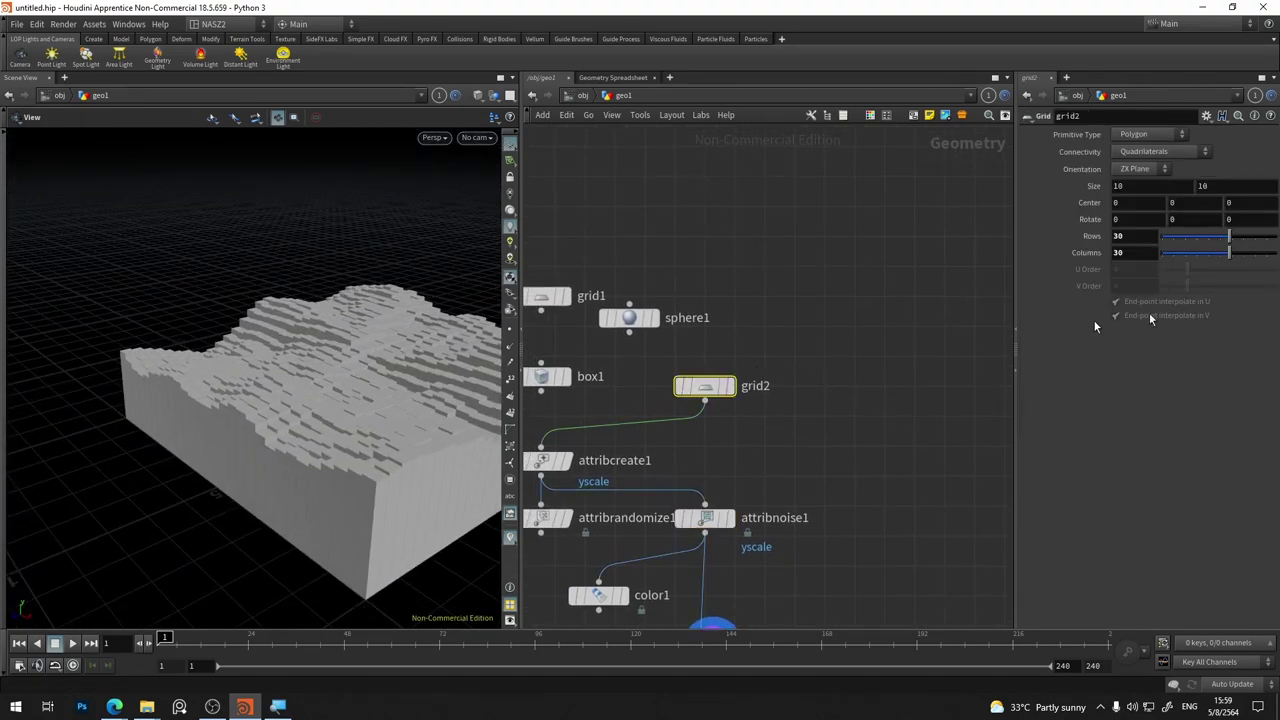
text(50)
key(Tab)
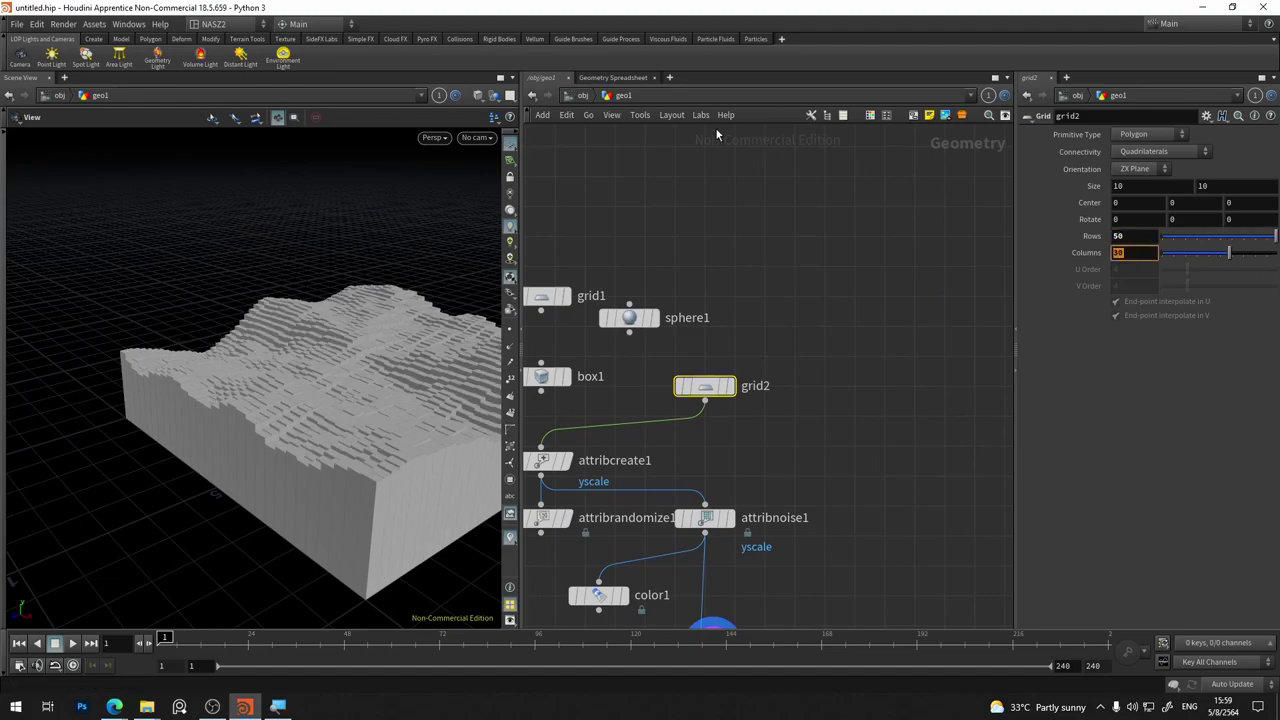
drag(285, 405, 322, 400)
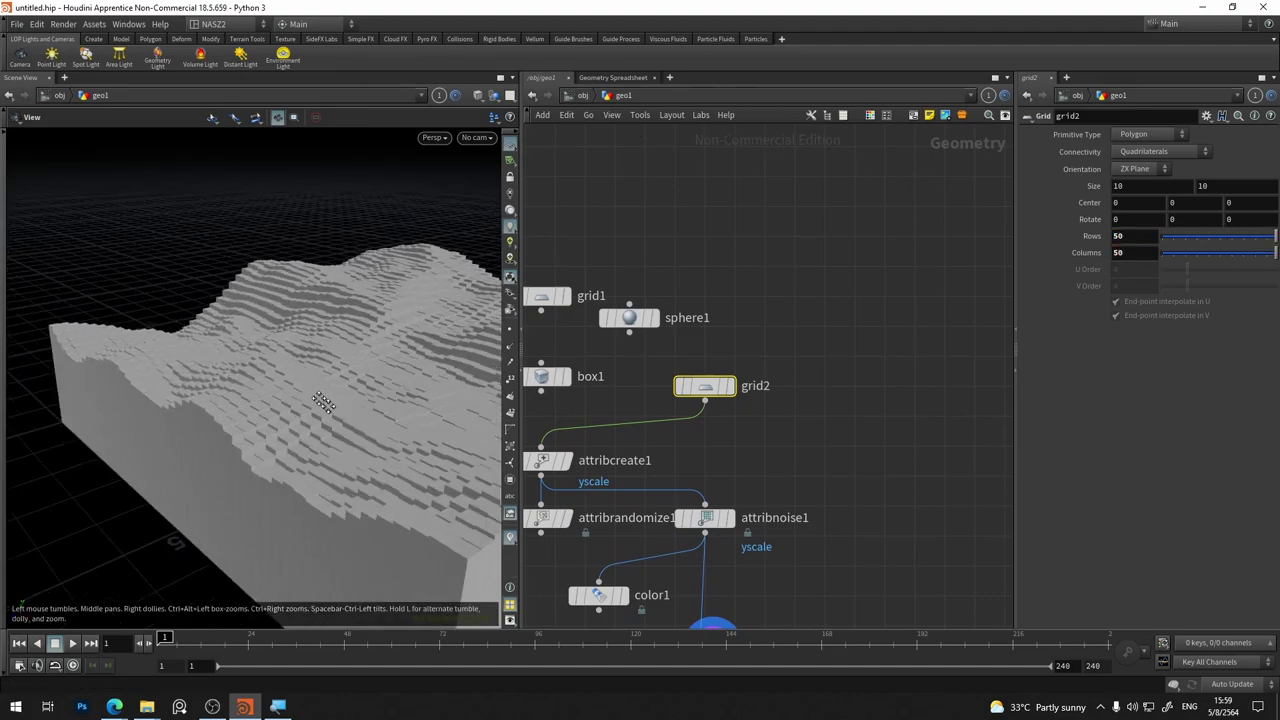
Reduce attribnoise1's element size to 3.33
middle_drag(868, 489, 870, 445)
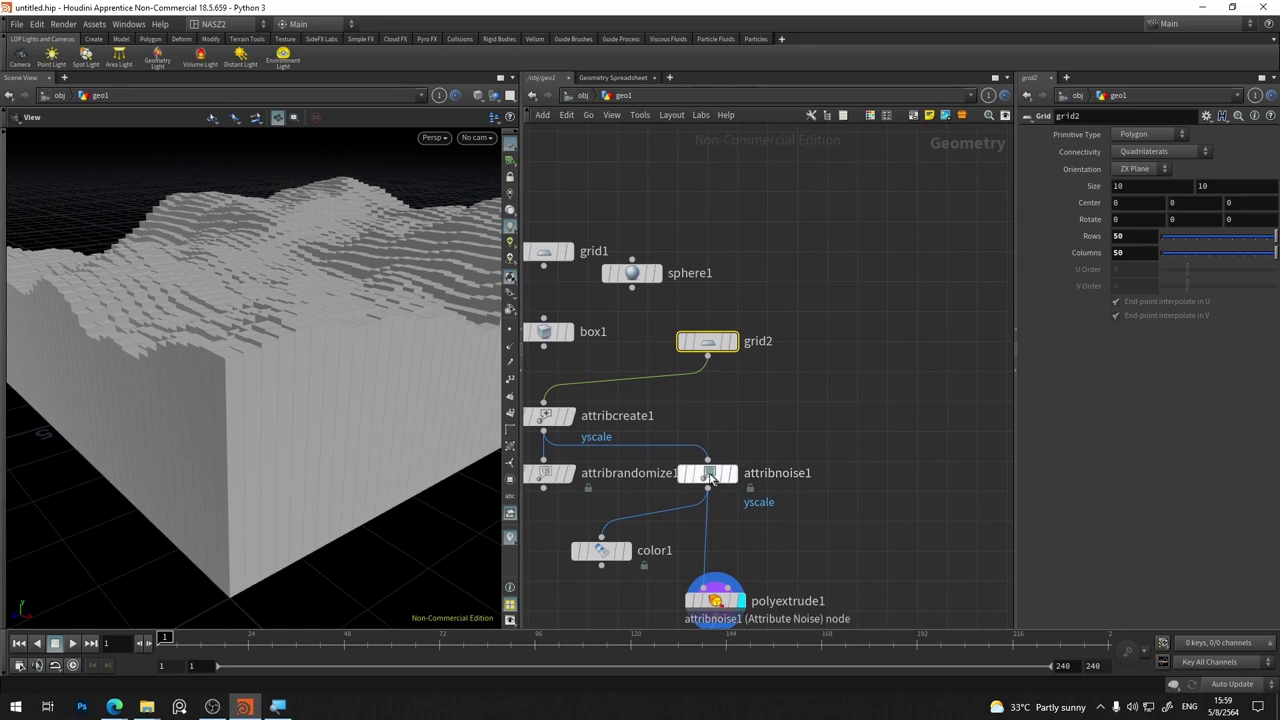
click(710, 474)
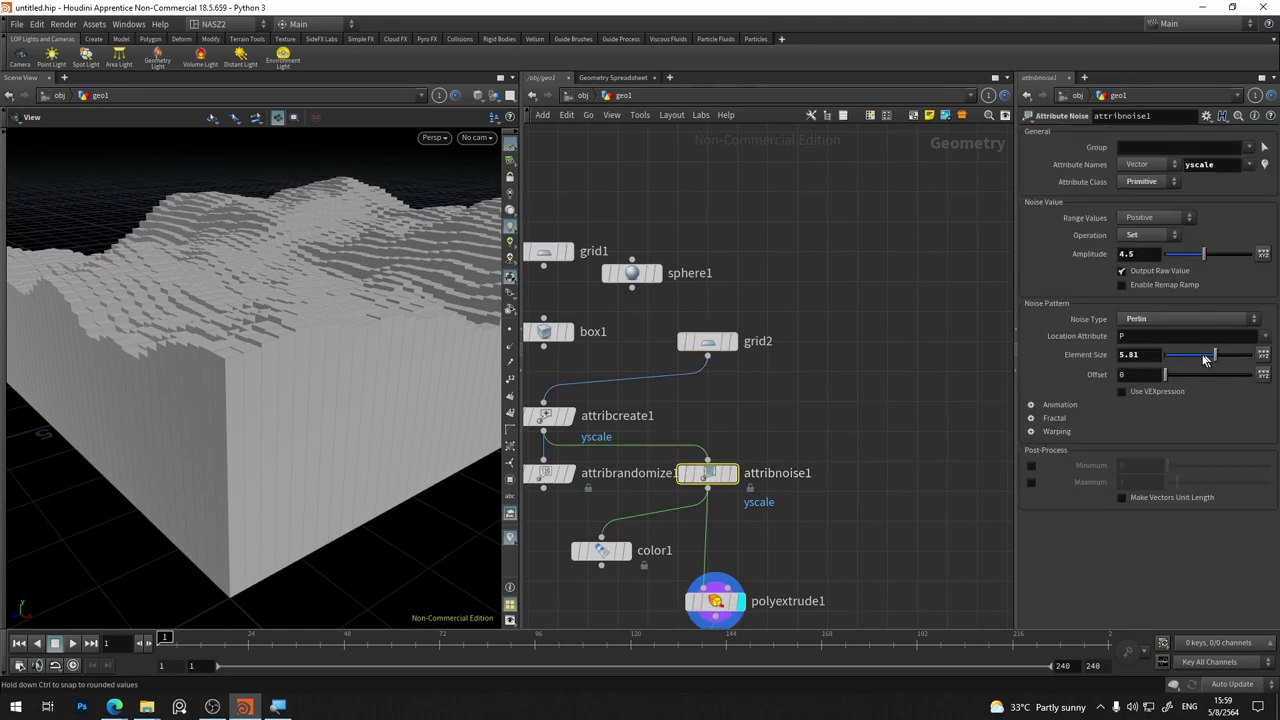
drag(1205, 358, 1192, 356)
mouse_move(430, 275)
mouse_down()
mouse_move(476, 290)
mouse_move(450, 240)
mouse_up()
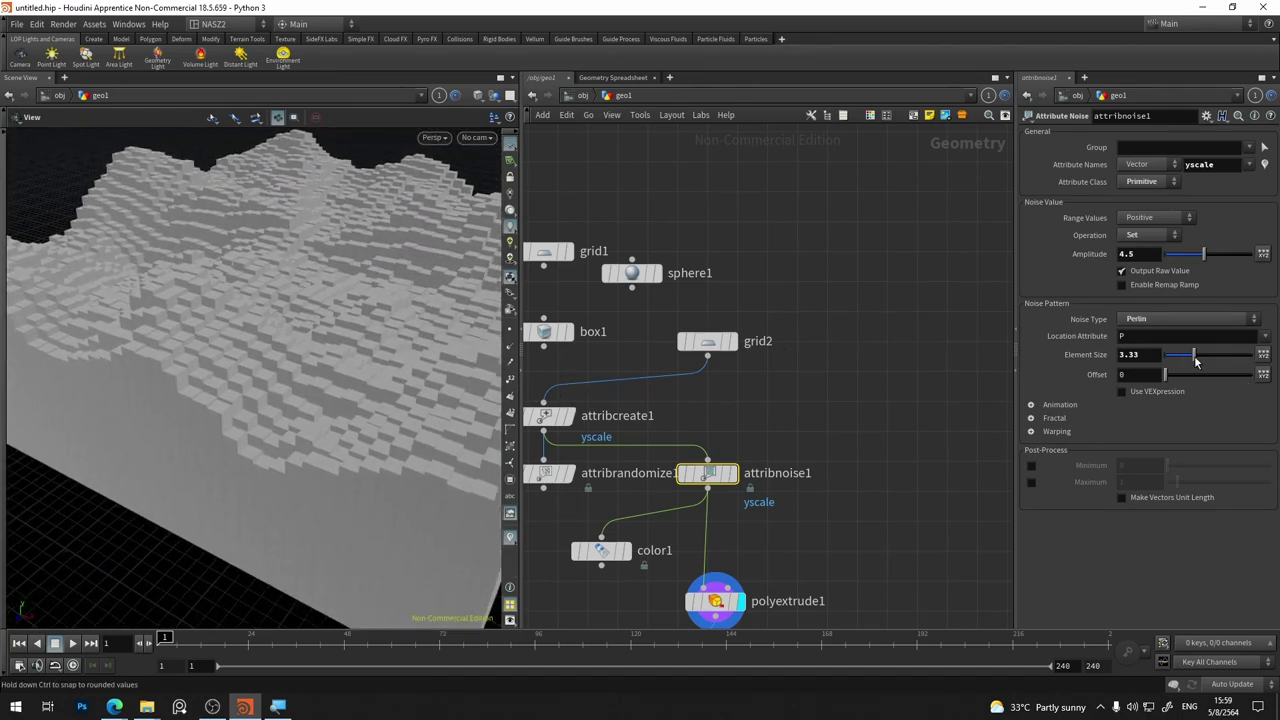
Preview color1 and set the noise amplitude to 0.85 and element size to 0.31
middle_drag(771, 520, 819, 461)
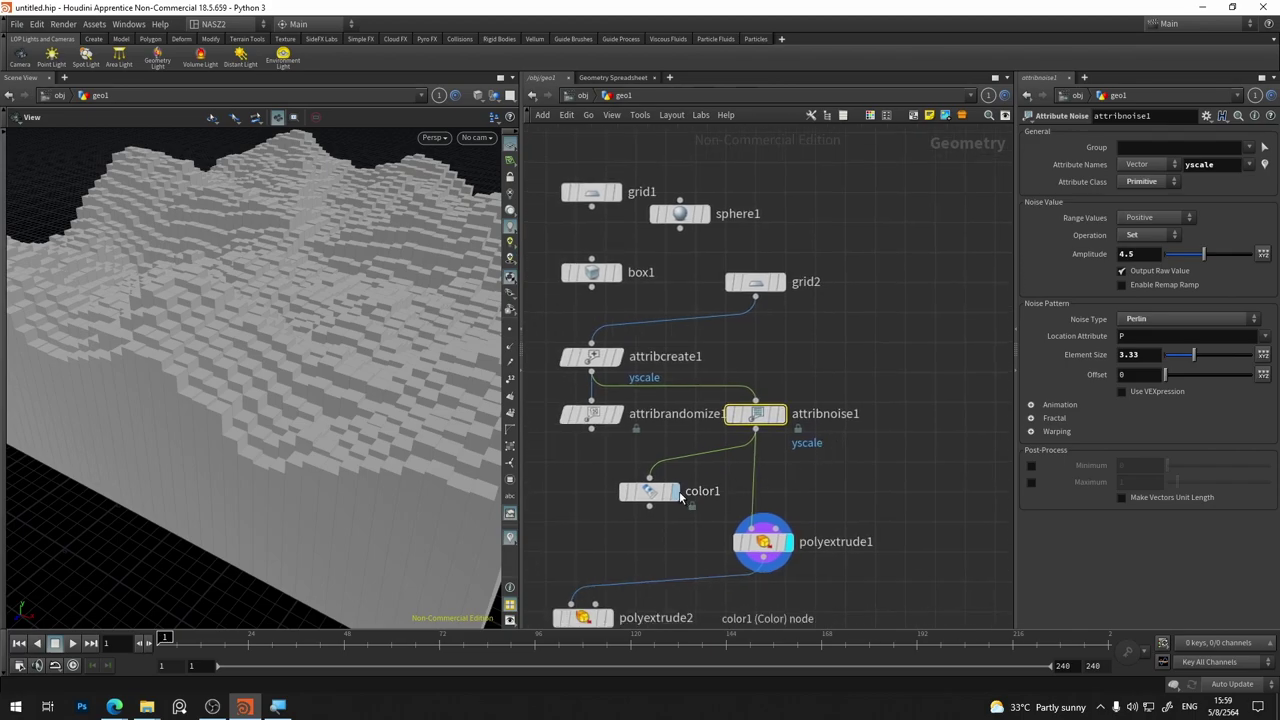
click(672, 491)
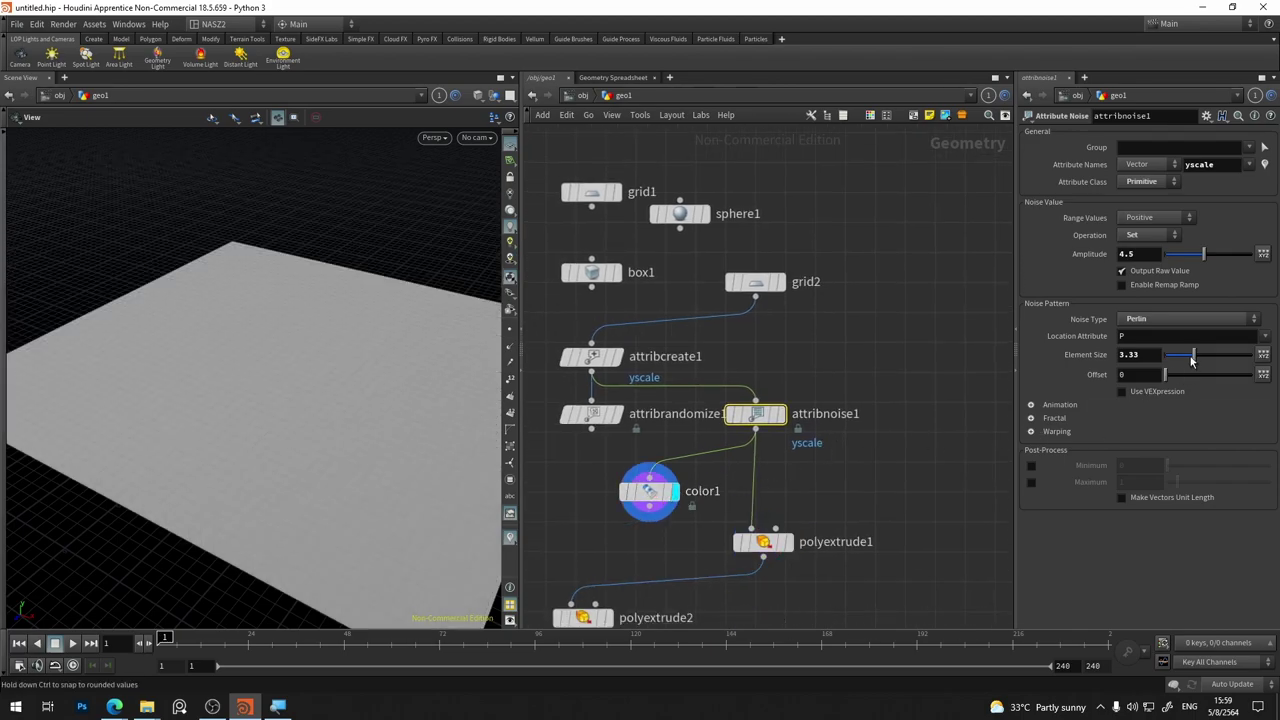
drag(1203, 254, 1174, 258)
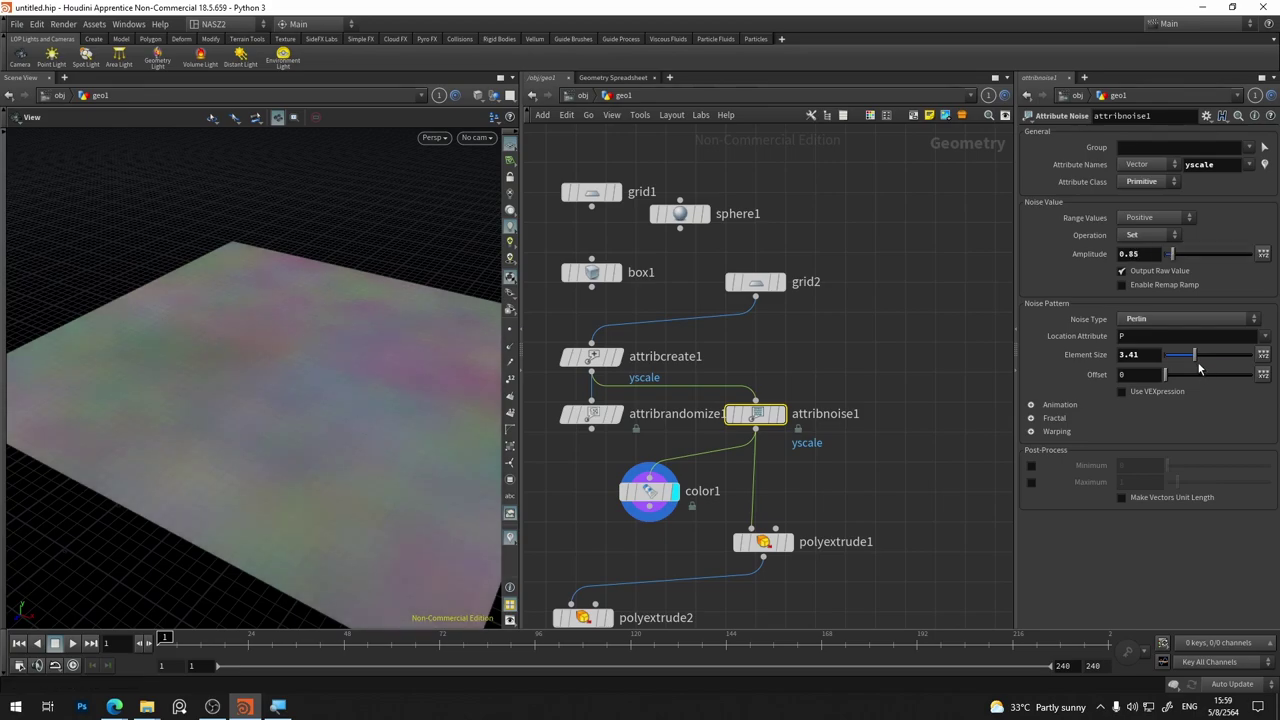
drag(1205, 360, 1174, 358)
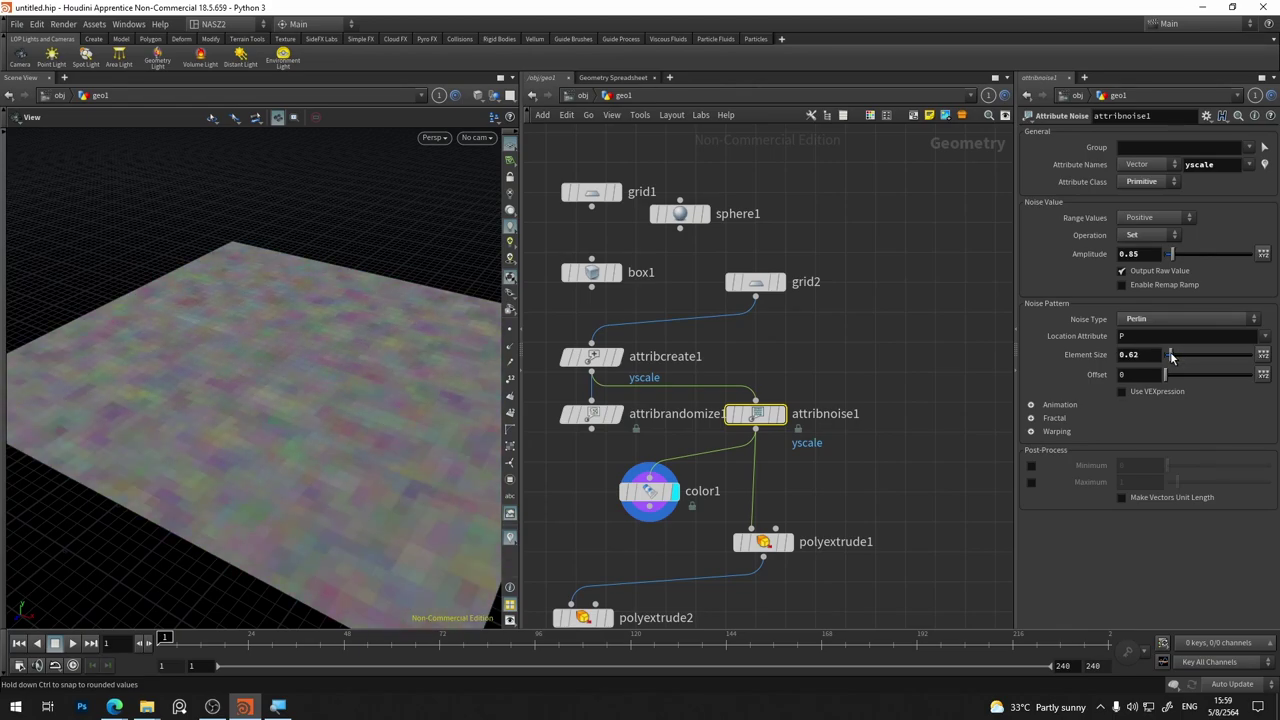
drag(1174, 357, 1169, 358)
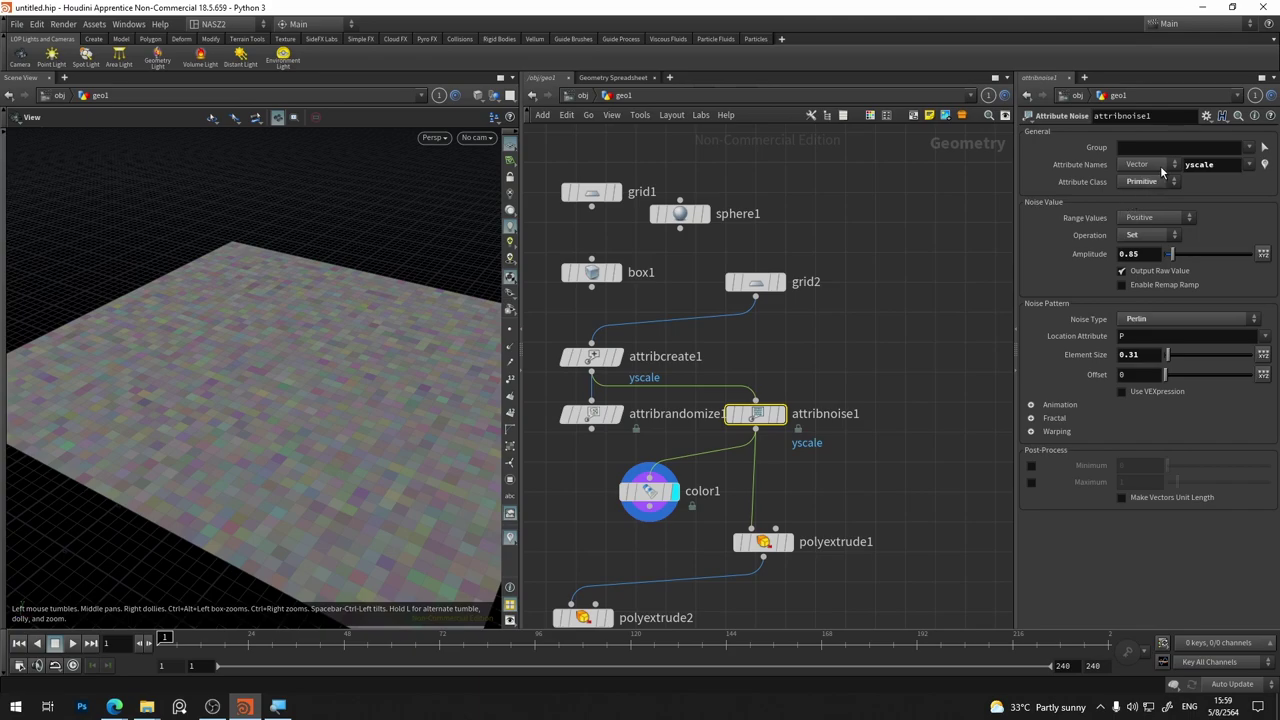
Make the yscale noise a Float value and bypass attribcreate1
click(1158, 167)
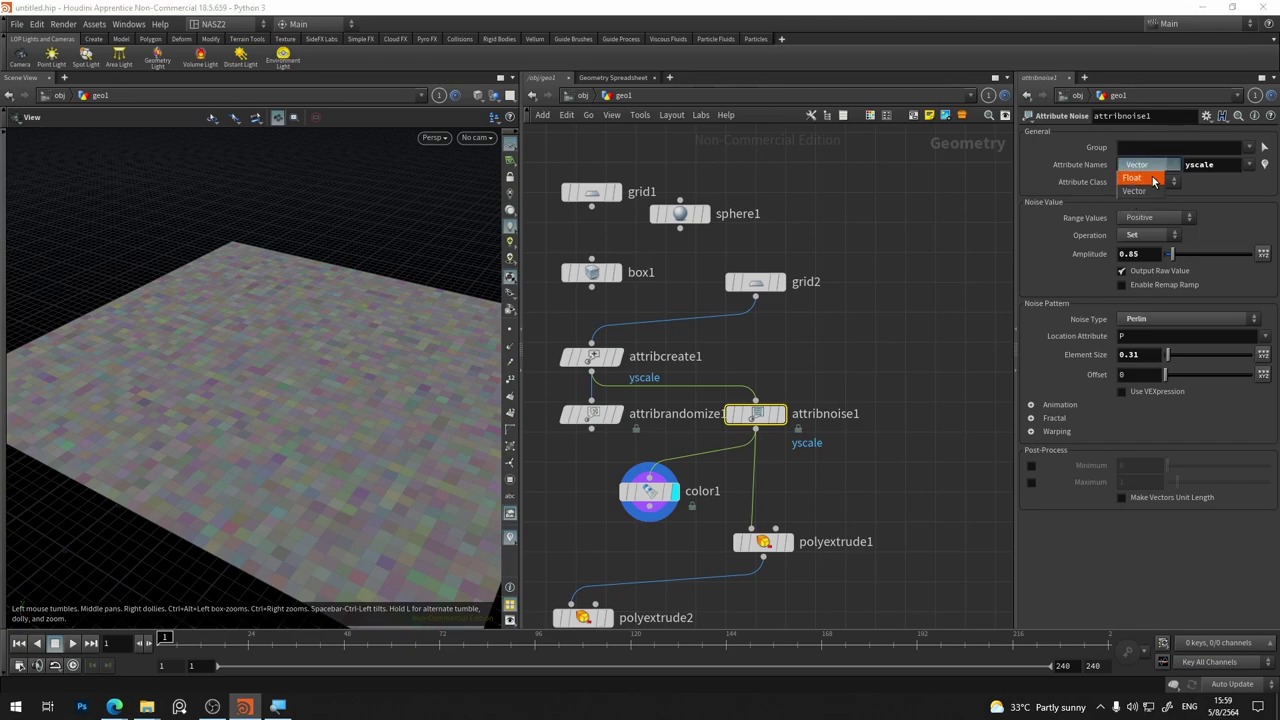
click(1153, 179)
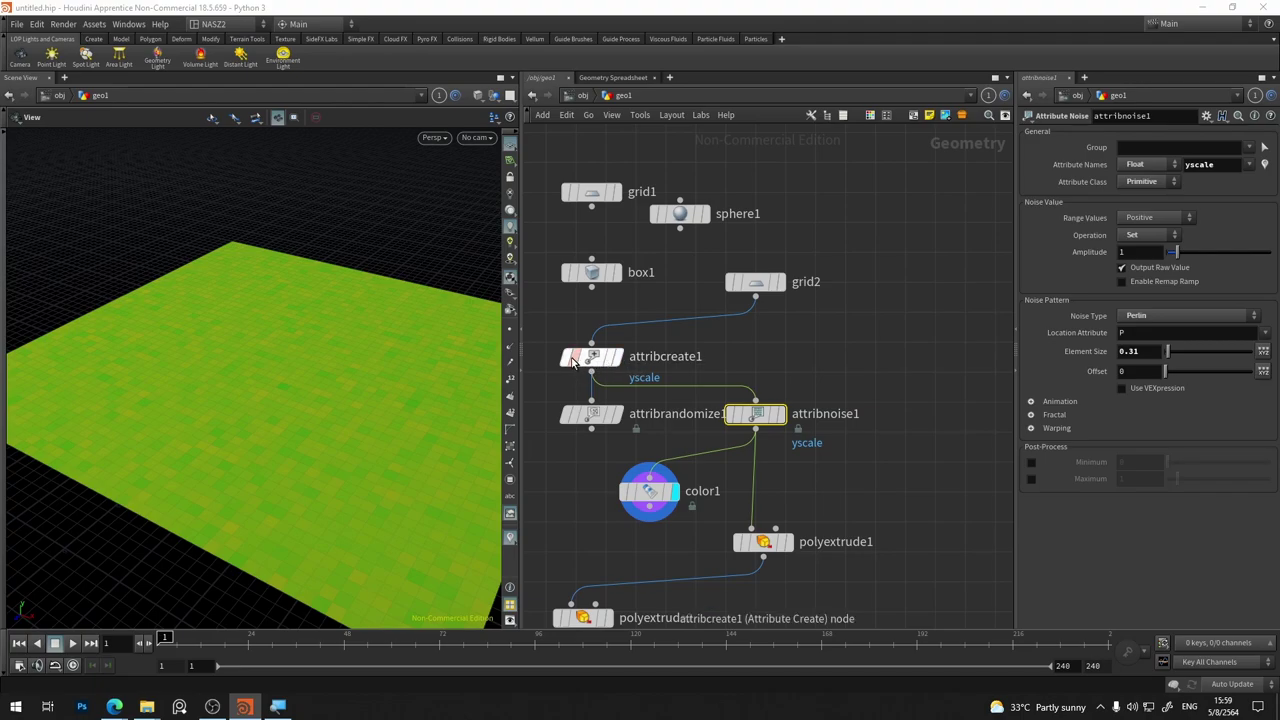
click(568, 358)
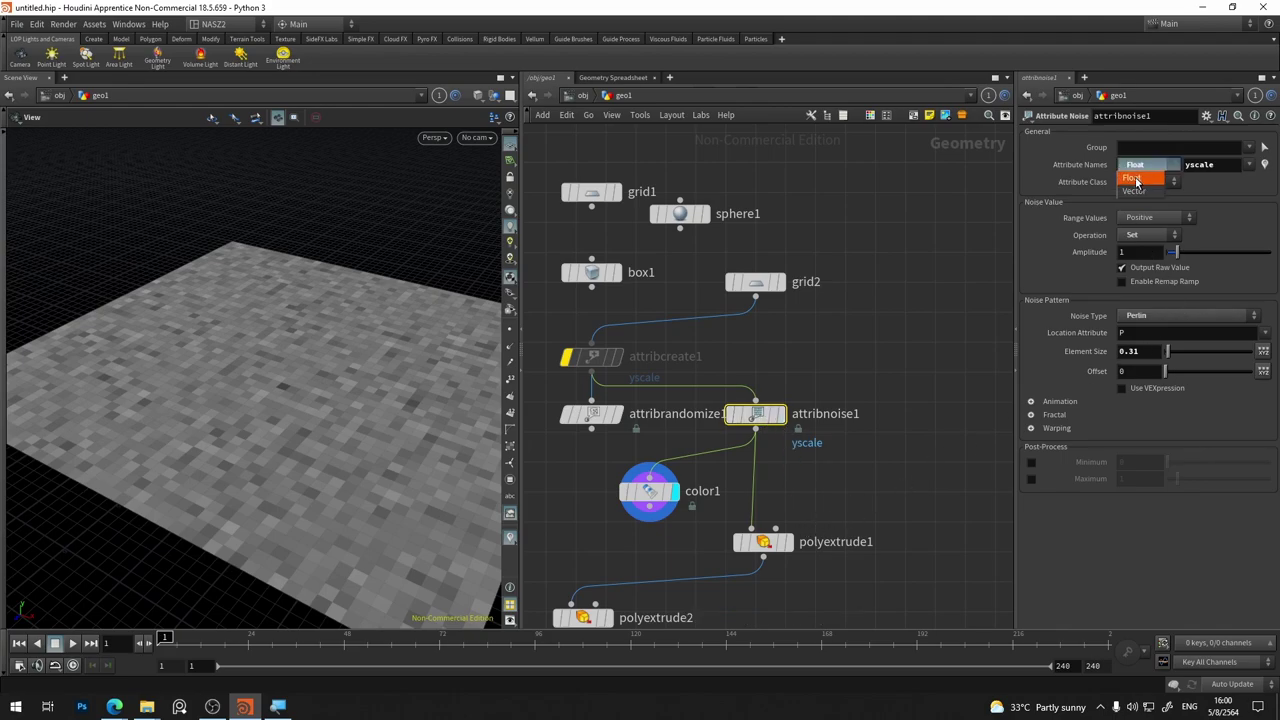
click(1136, 190)
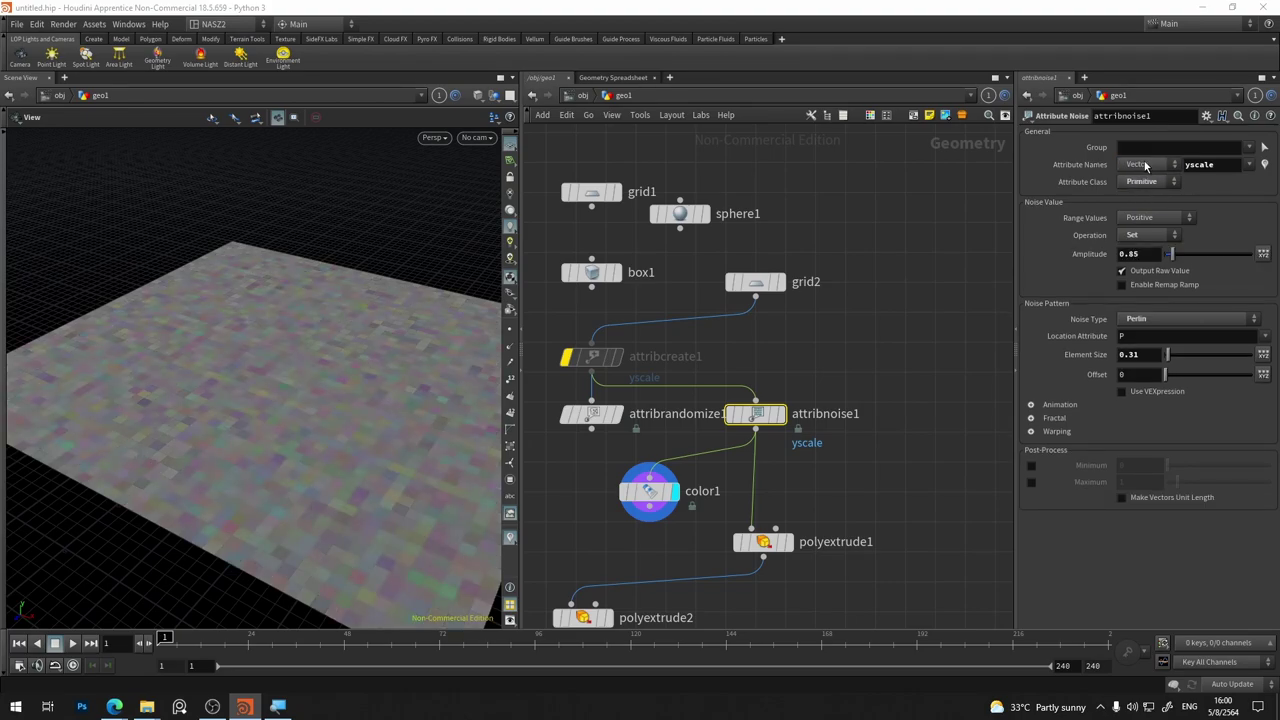
click(1146, 166)
click(1141, 179)
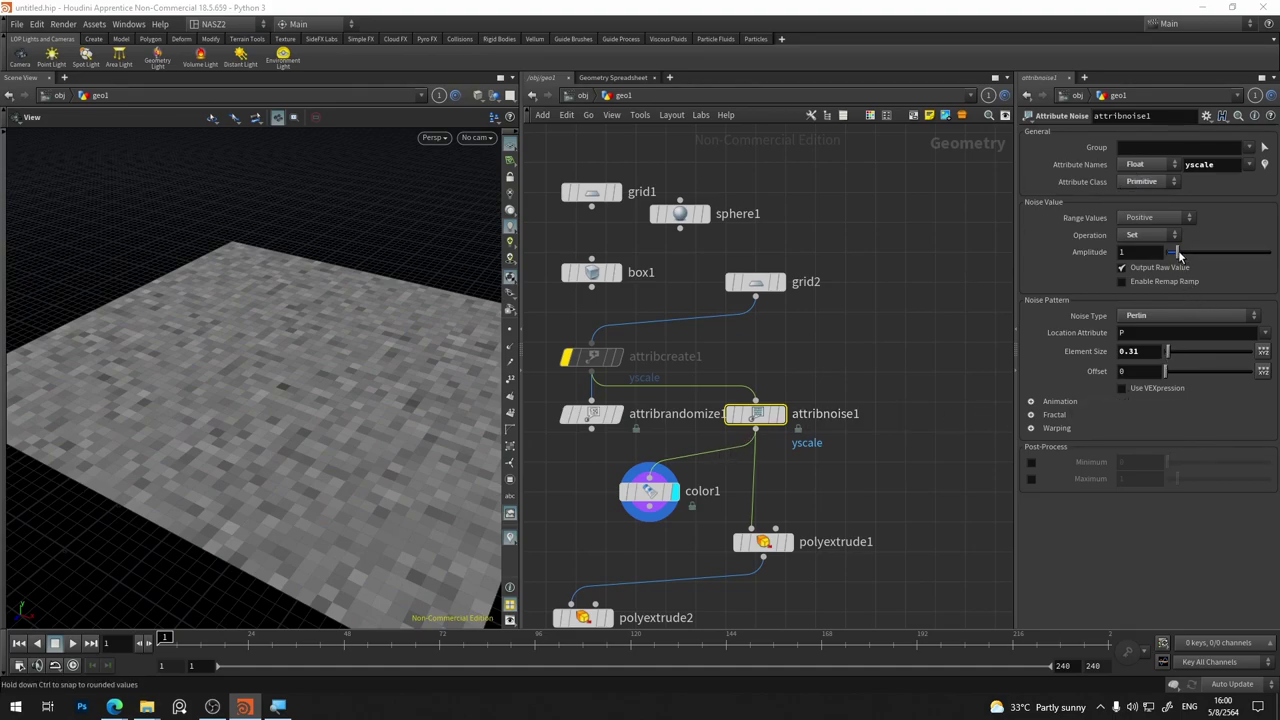
Use a Min/Max noise range from -0.68 to 1 and display polyextrude1
drag(1179, 253, 1197, 256)
click(1164, 244)
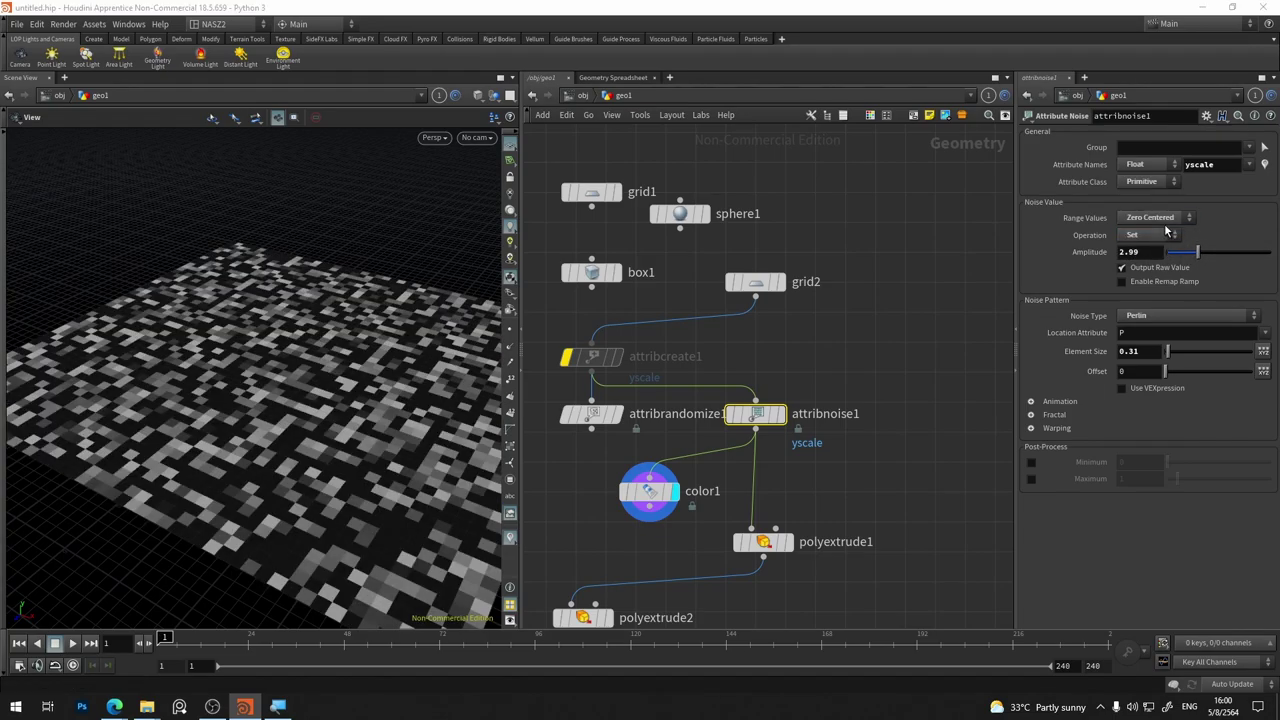
click(1180, 257)
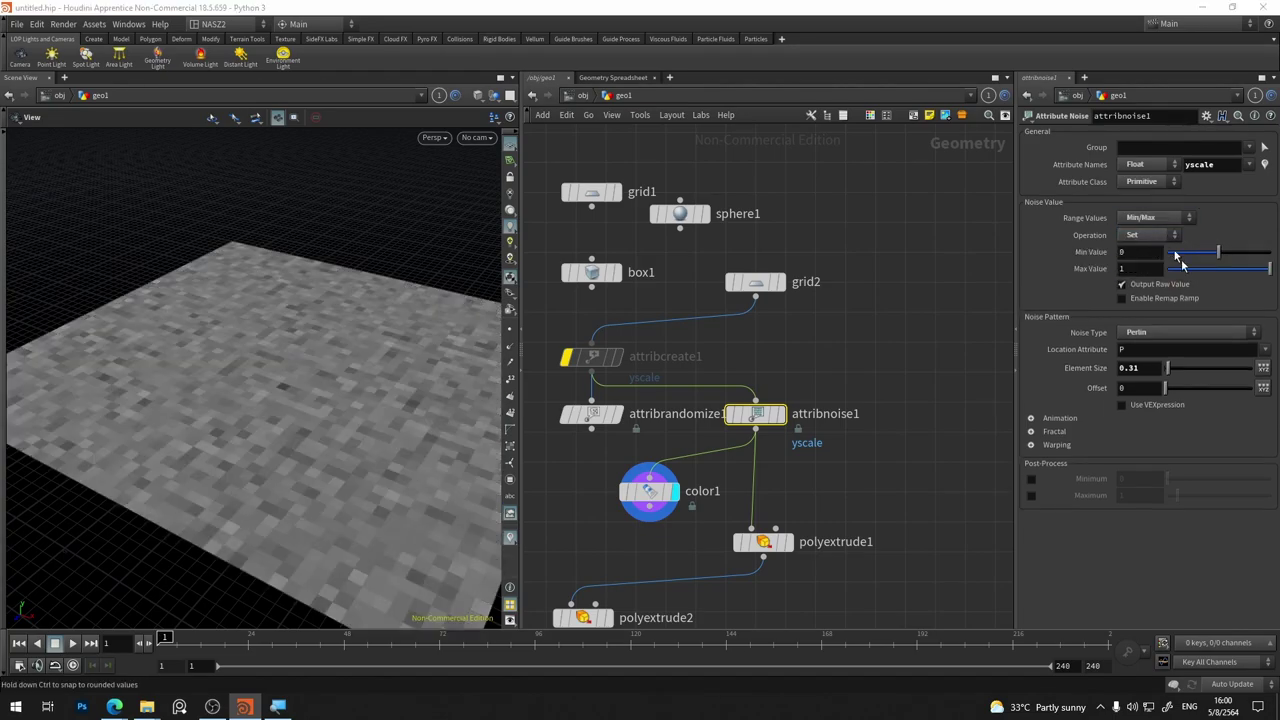
drag(1216, 258, 1185, 257)
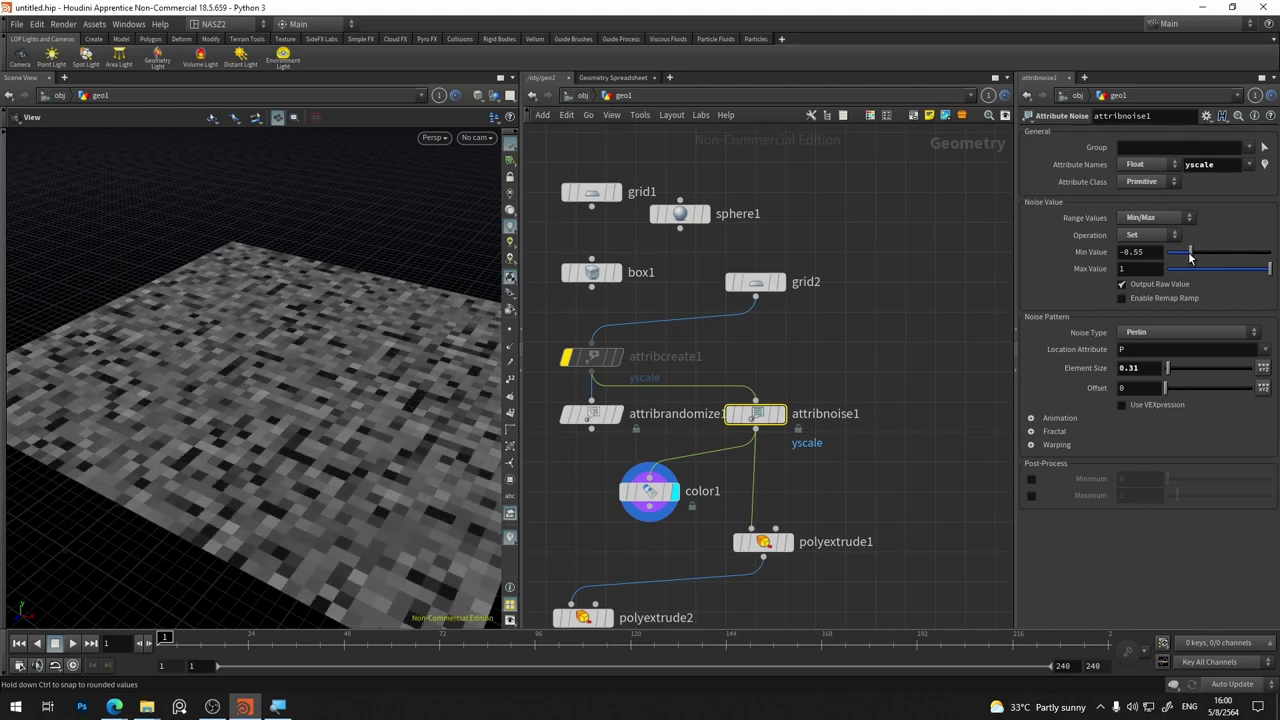
drag(1268, 268, 1266, 270)
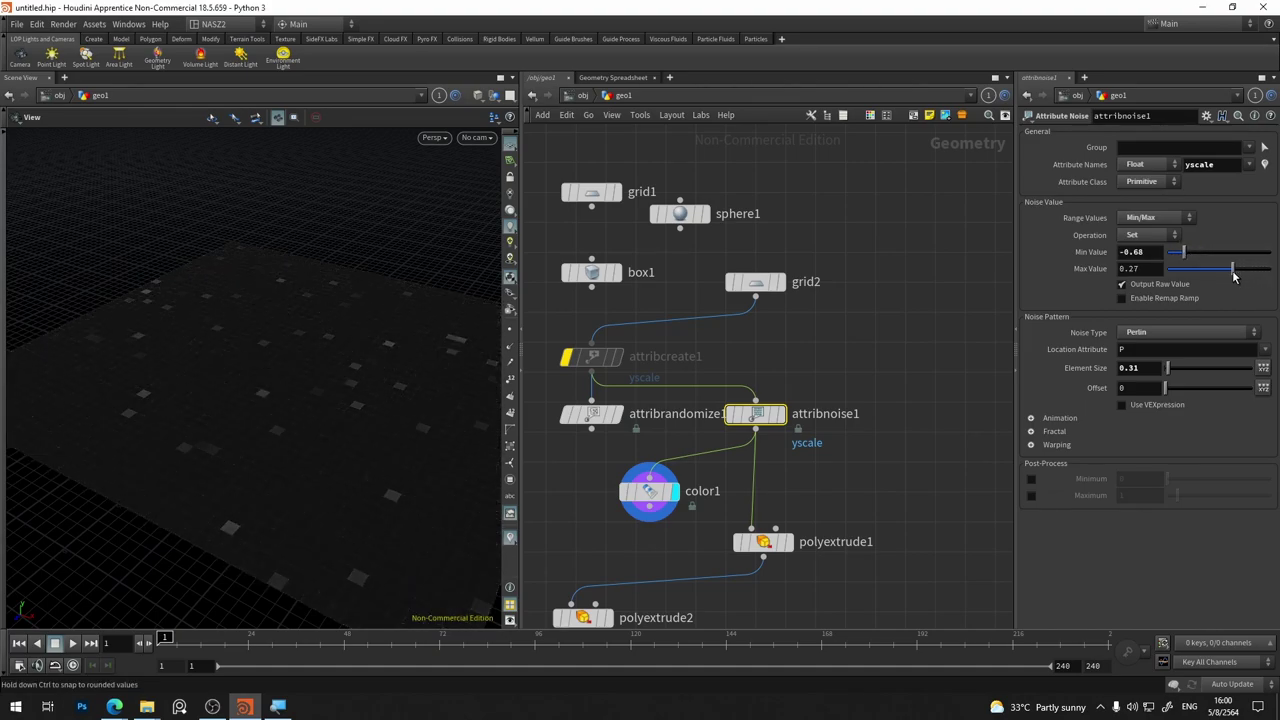
click(787, 542)
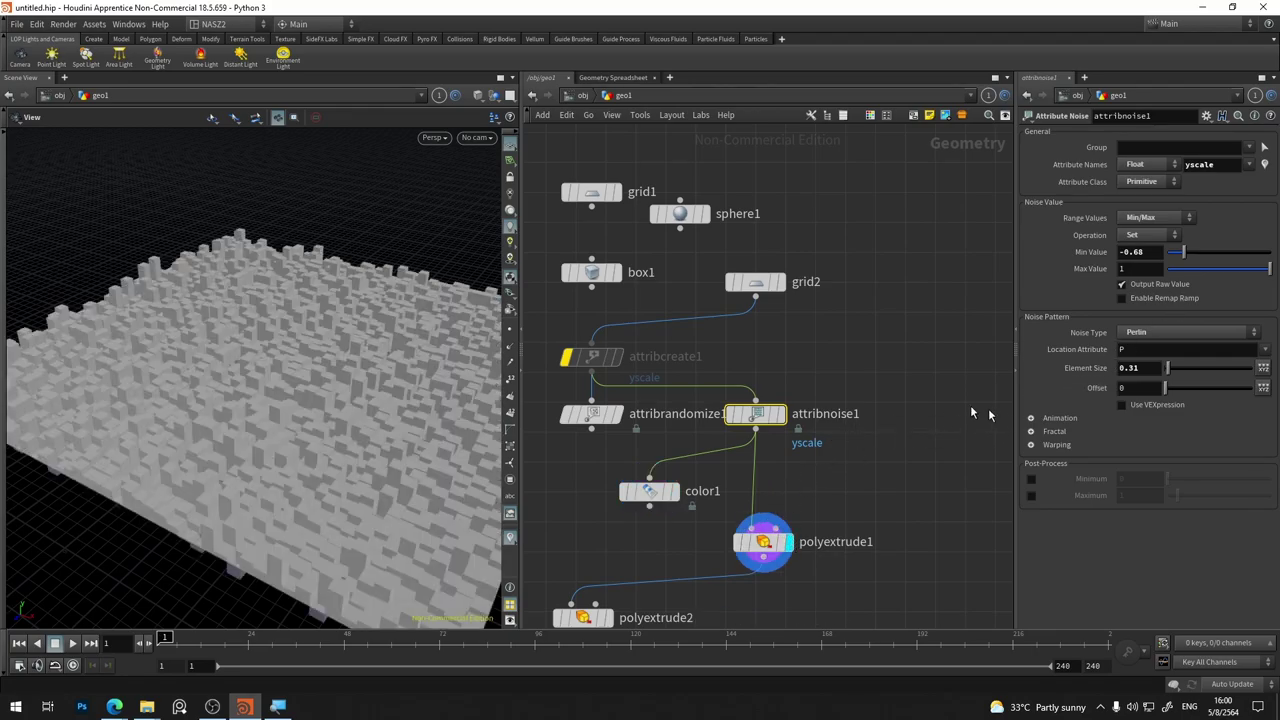
Try Simplex and Perlin Flow noise, then raise element size to 2.87
alt+drag(300, 380, 394, 363)
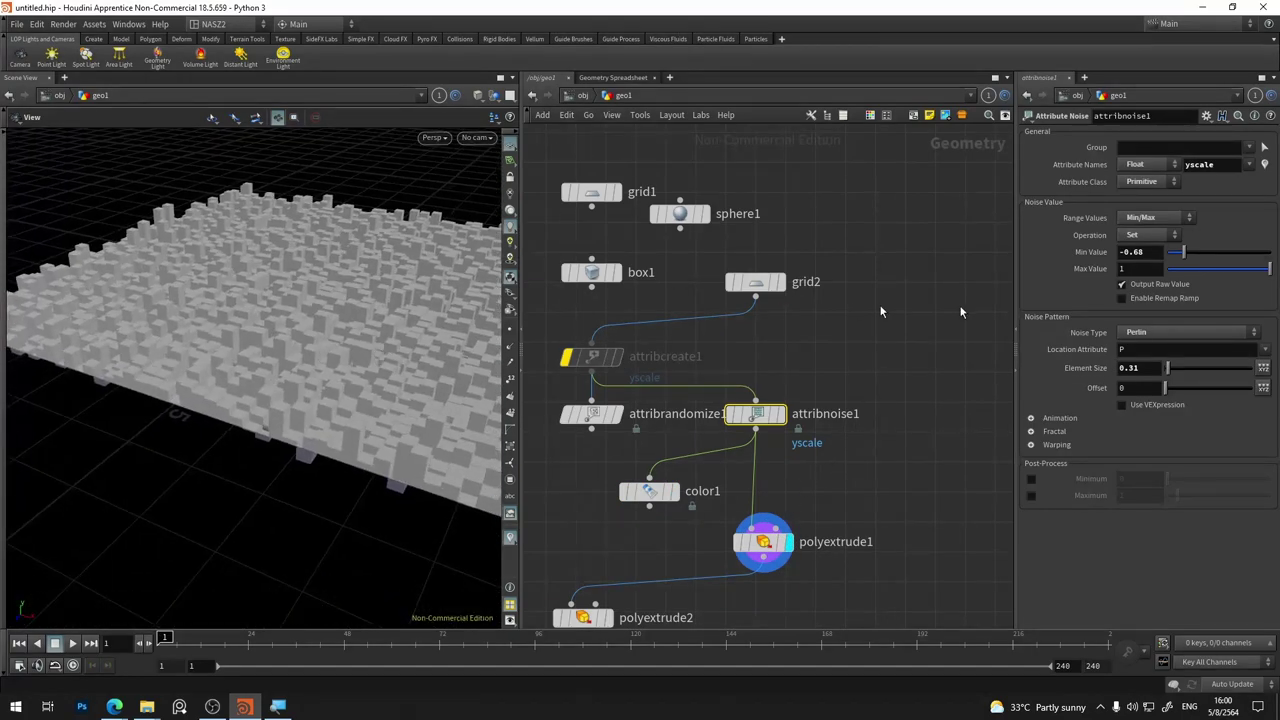
click(1148, 333)
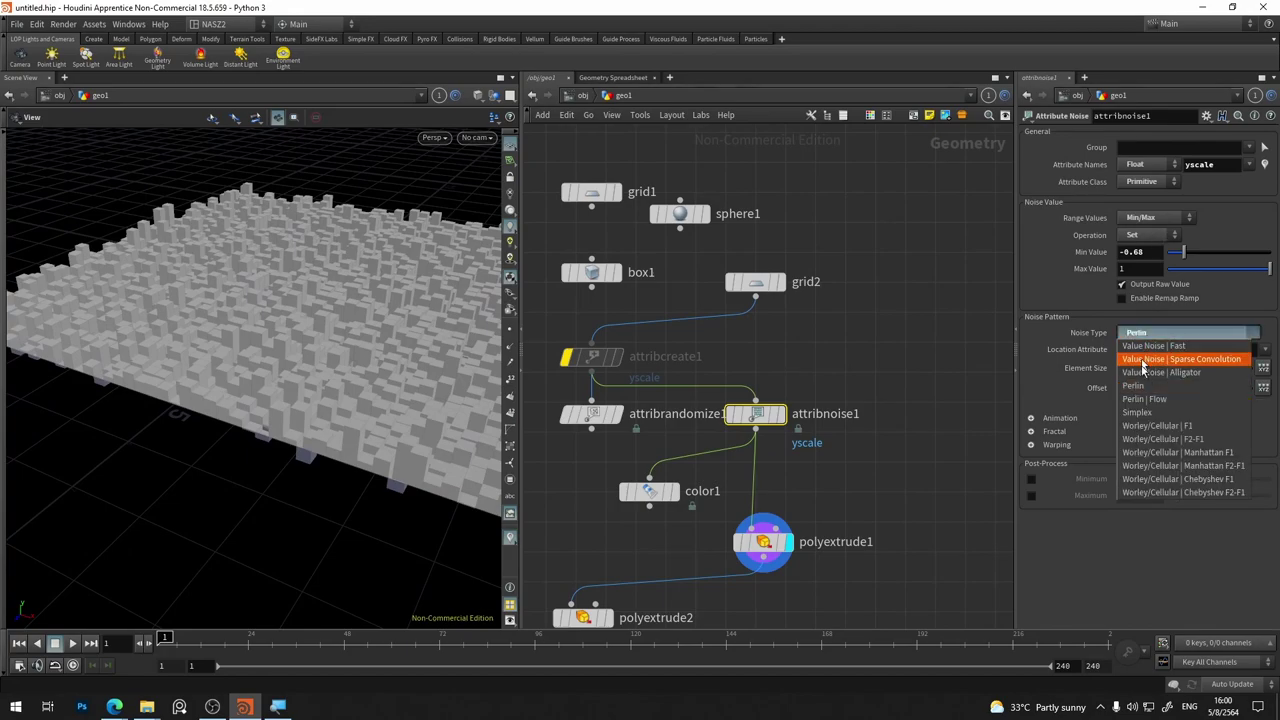
click(1150, 419)
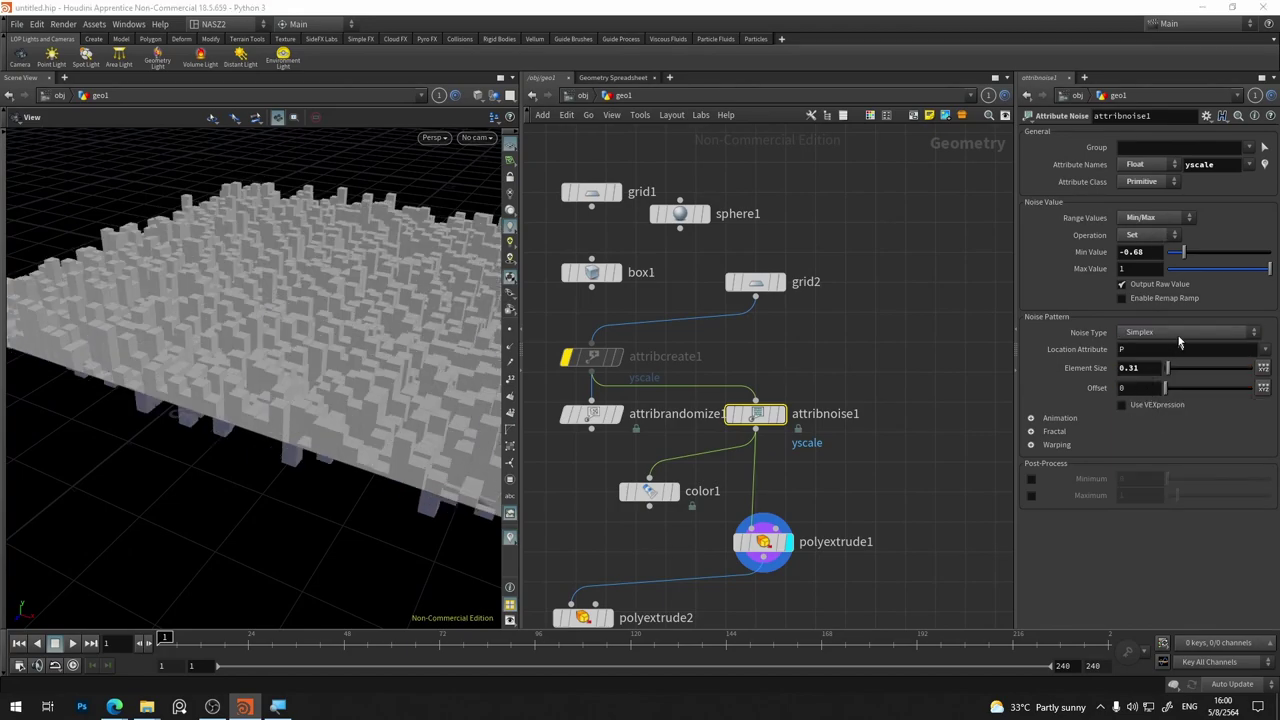
click(1180, 340)
click(1166, 393)
mouse_move(390, 360)
mouse_down()
mouse_move(301, 470)
mouse_move(330, 390)
mouse_up()
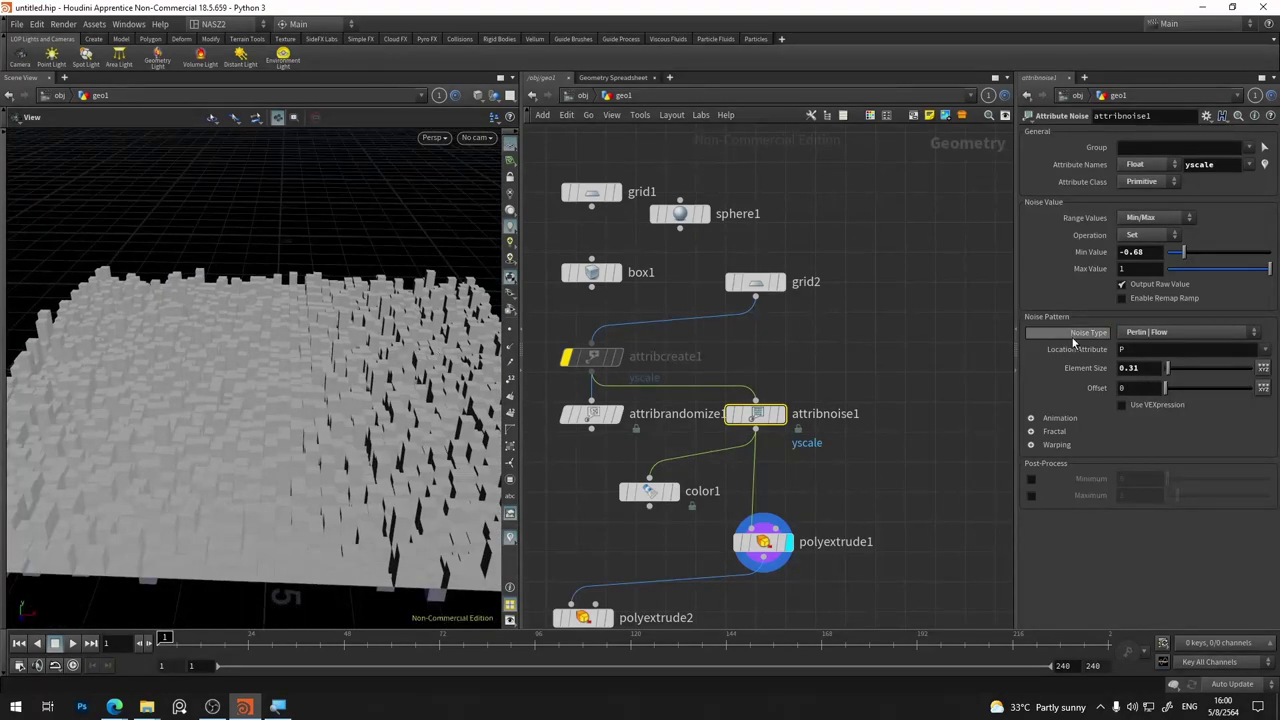
drag(1166, 370, 1191, 368)
mouse_move(314, 443)
mouse_down()
mouse_move(171, 401)
mouse_move(114, 409)
mouse_move(180, 380)
mouse_move(214, 434)
mouse_move(314, 443)
mouse_up()
Set the noise type to Worley/Cellular Chebyshev F1
click(1145, 332)
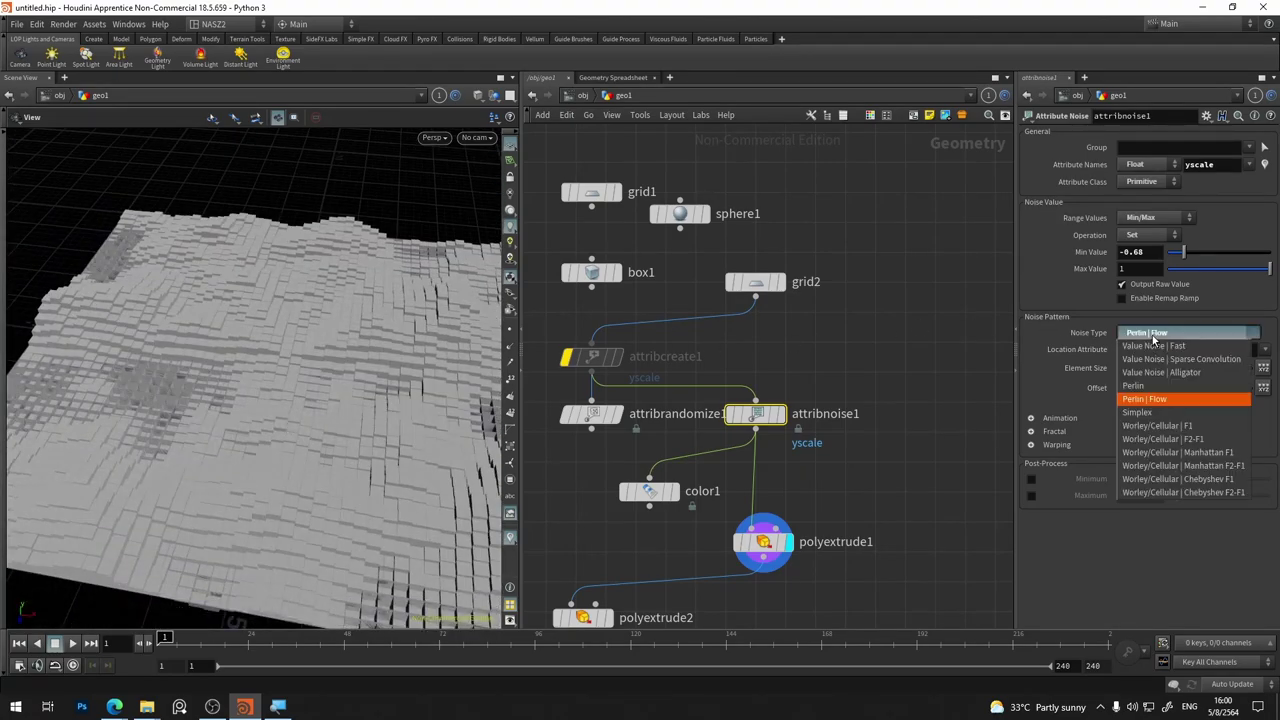
click(1155, 479)
mouse_move(377, 505)
mouse_down()
mouse_move(386, 486)
mouse_move(300, 443)
mouse_move(443, 443)
mouse_up()
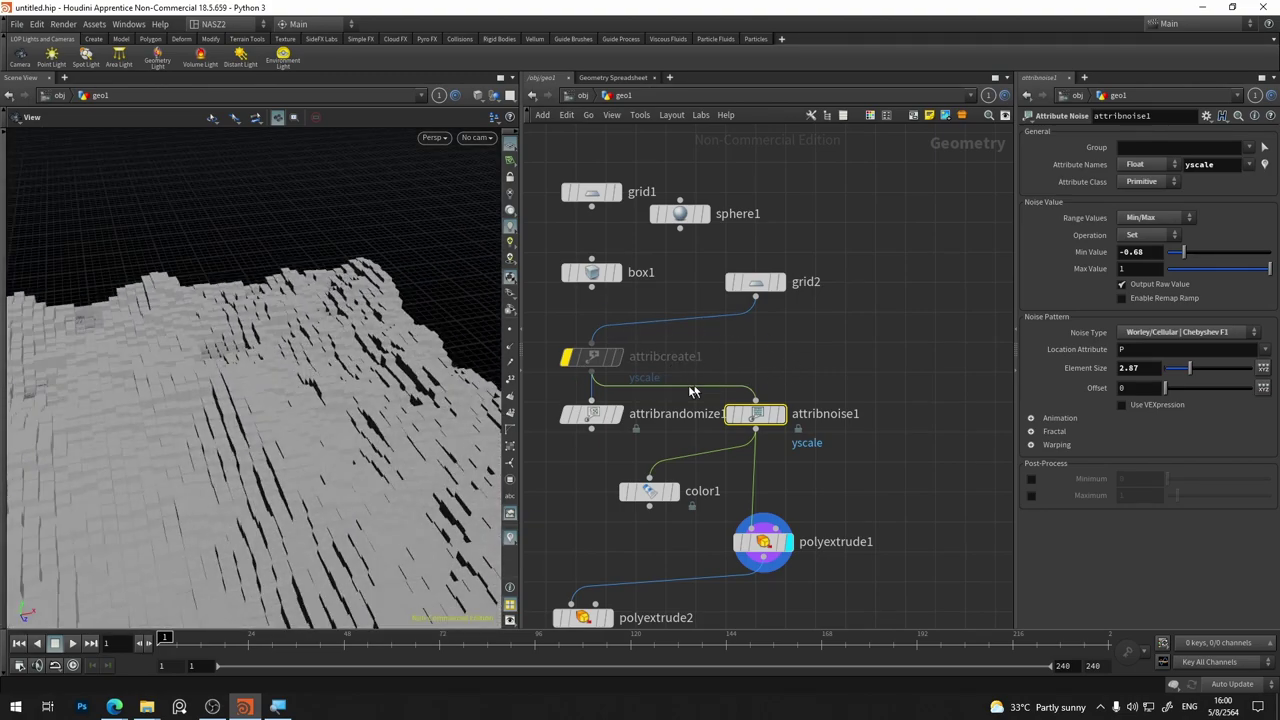
Move attribcreate1 out of the chain, preview attribrandomize1, and align polyextrude2 under polyextrude1
drag(593, 408, 755, 296)
mouse_move(628, 362)
mouse_down()
mouse_move(590, 355)
mouse_move(592, 341)
mouse_up()
click(533, 334)
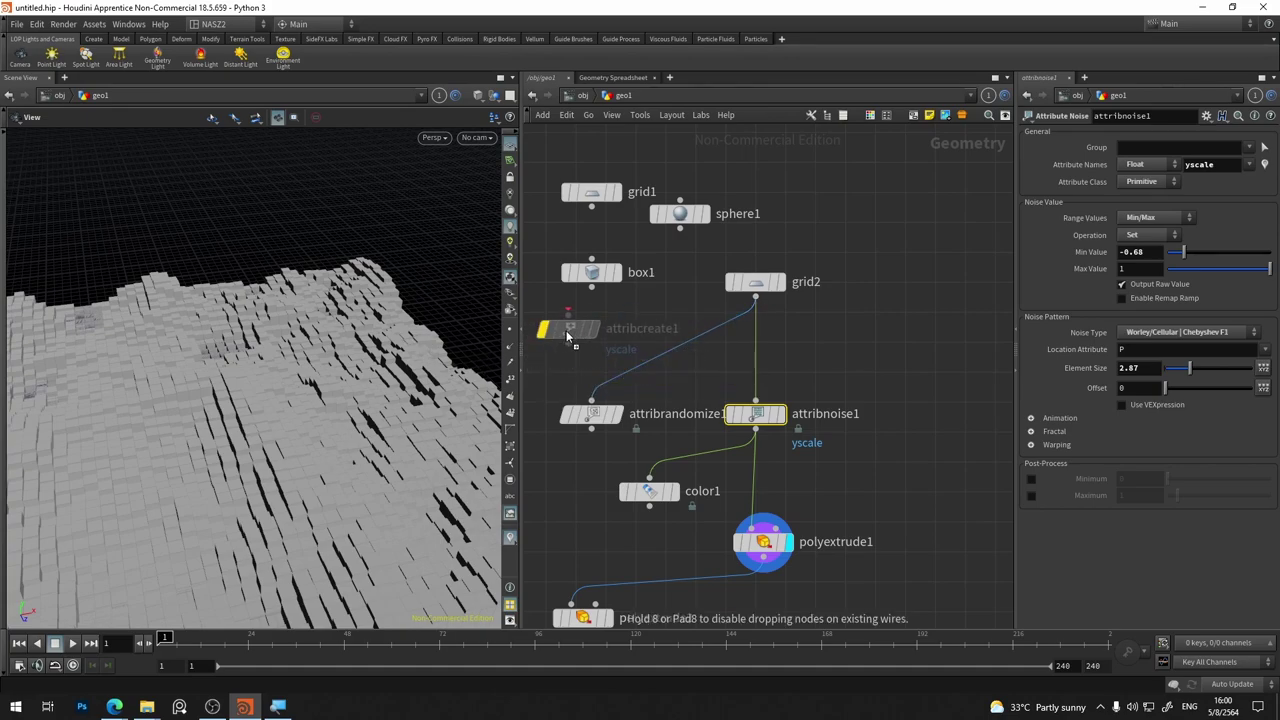
click(618, 420)
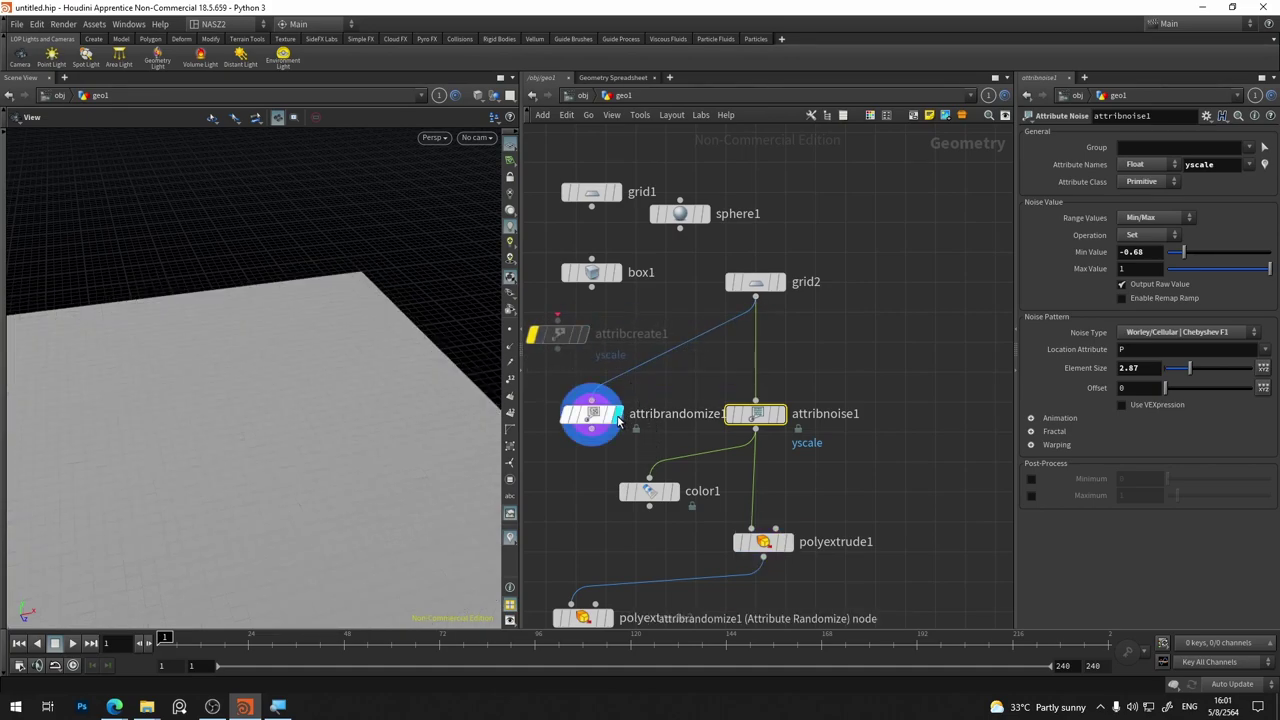
click(598, 425)
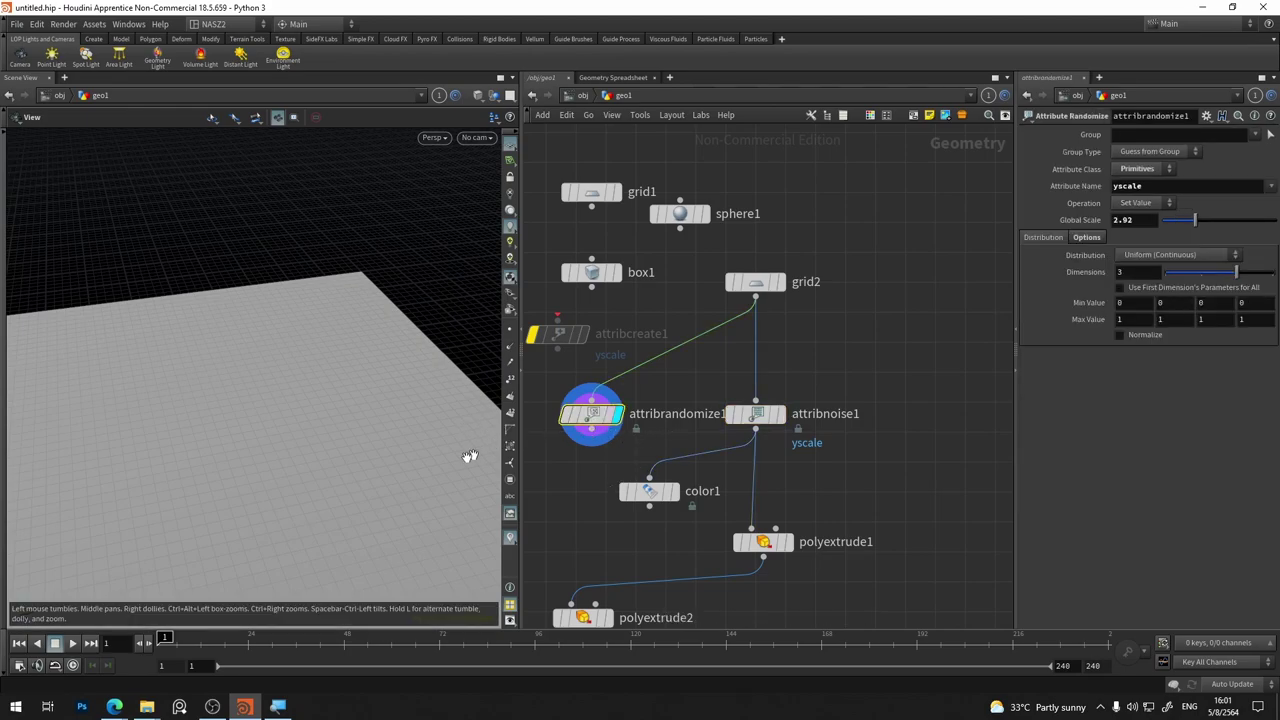
drag(466, 457, 354, 466)
middle_drag(575, 483, 677, 430)
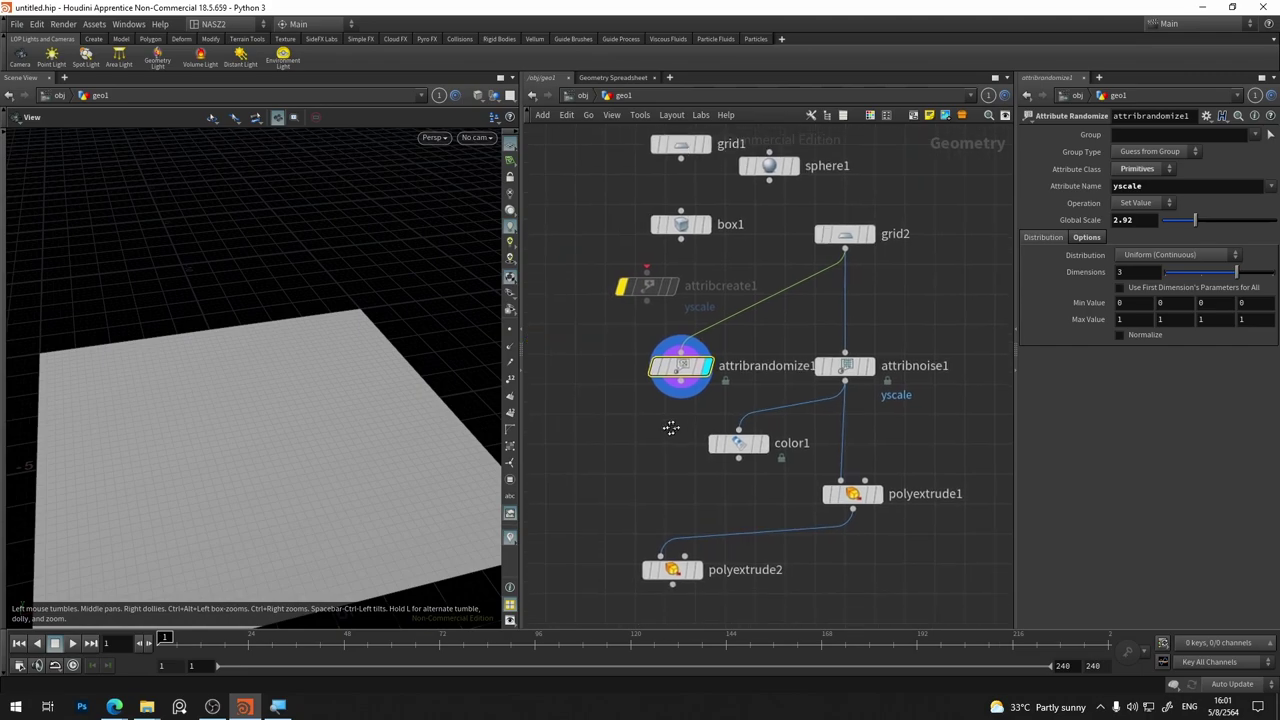
drag(686, 565, 884, 565)
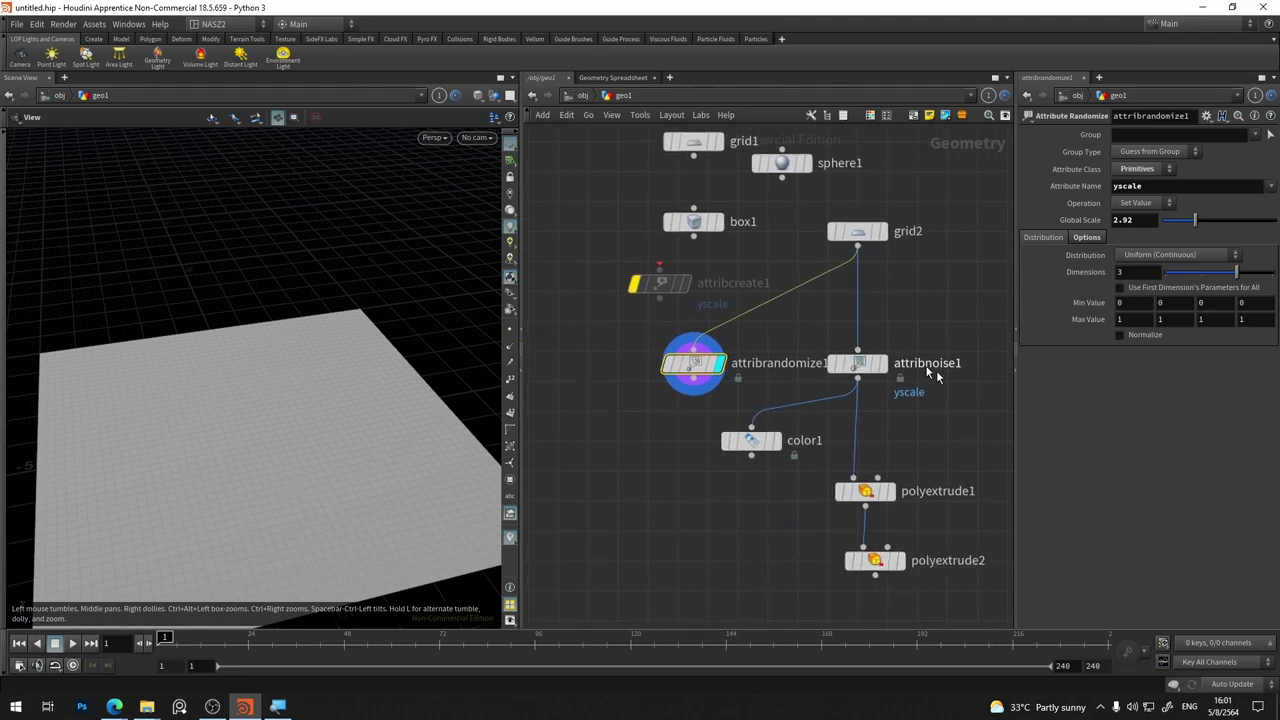
Compare color1's yscale-shaded grid against the extruded terrain
click(770, 443)
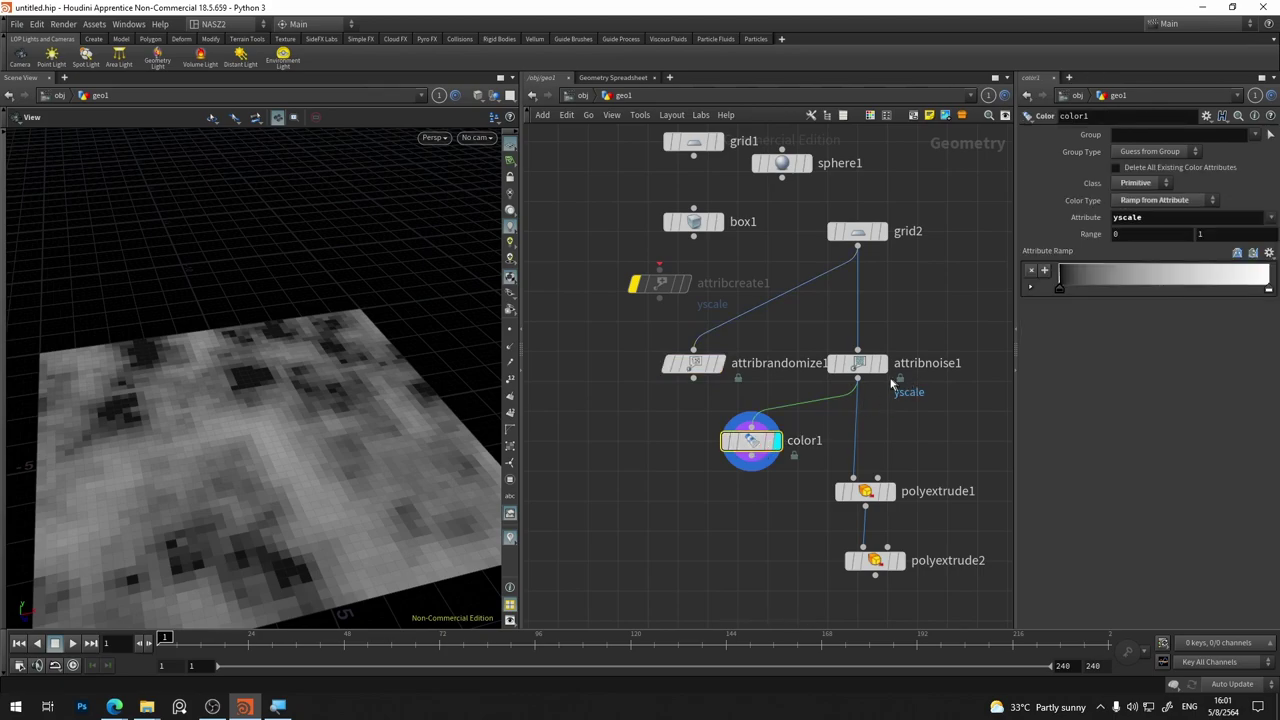
click(888, 491)
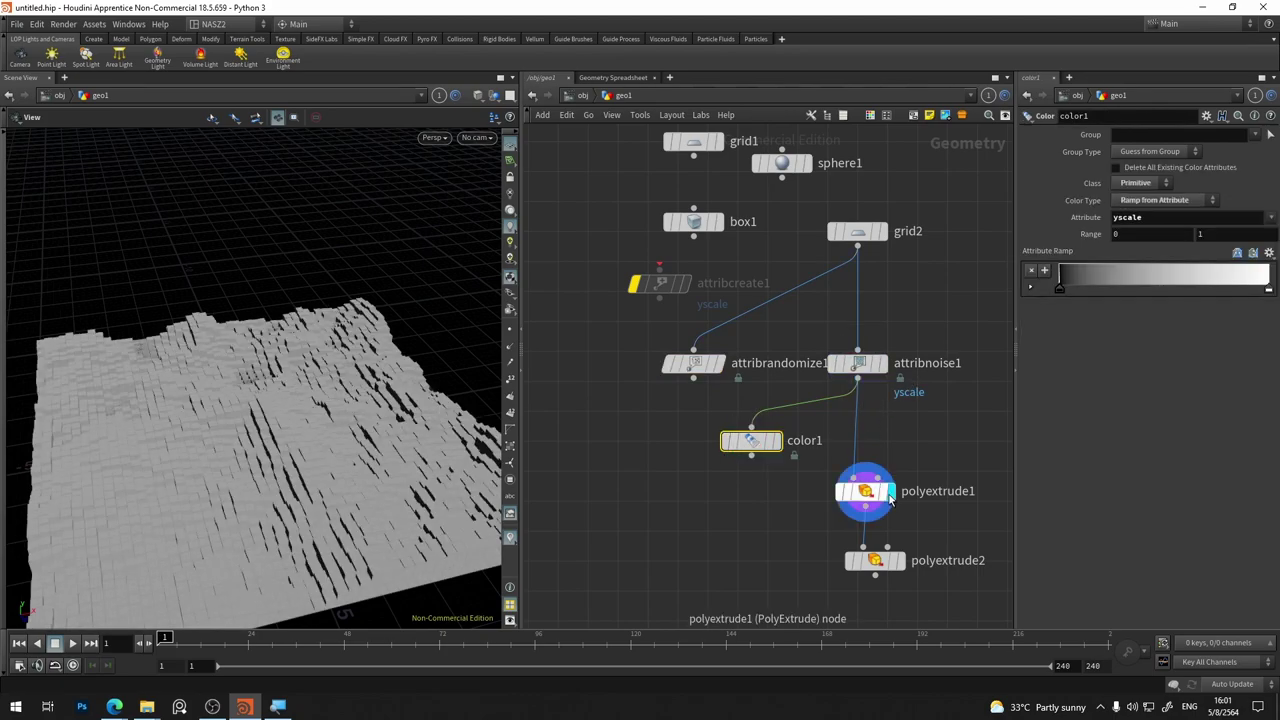
click(777, 443)
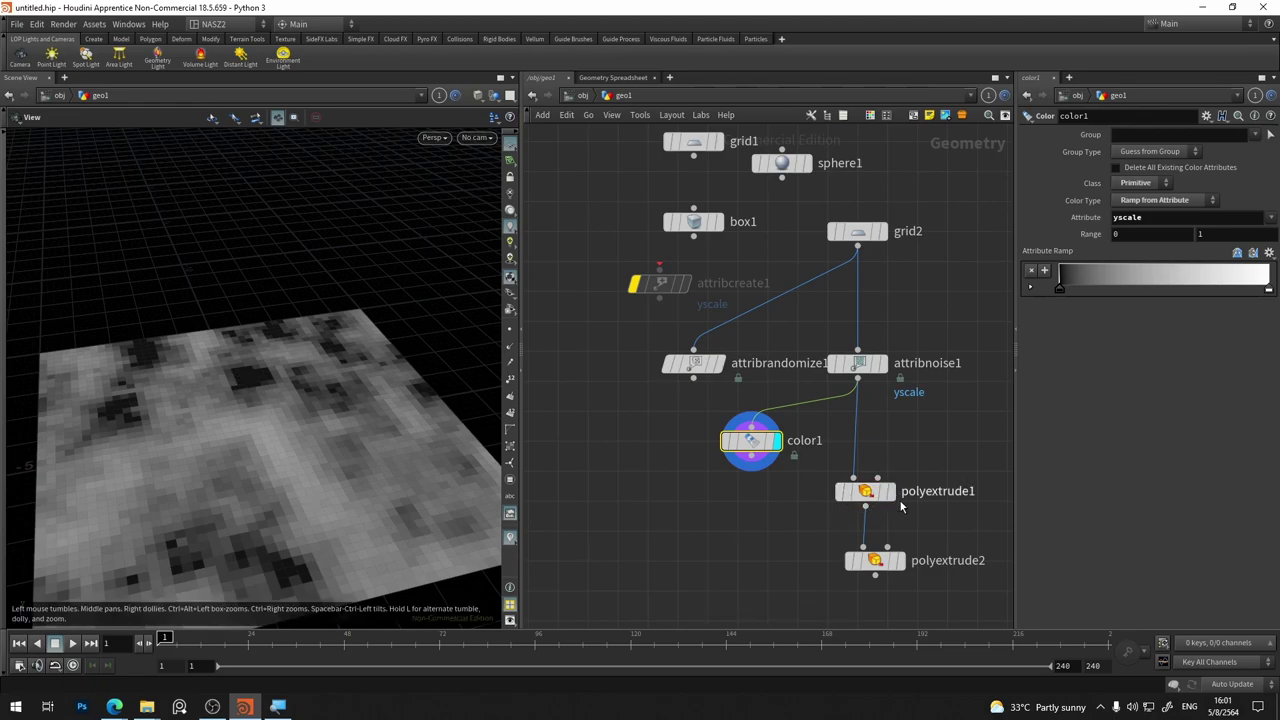
click(888, 491)
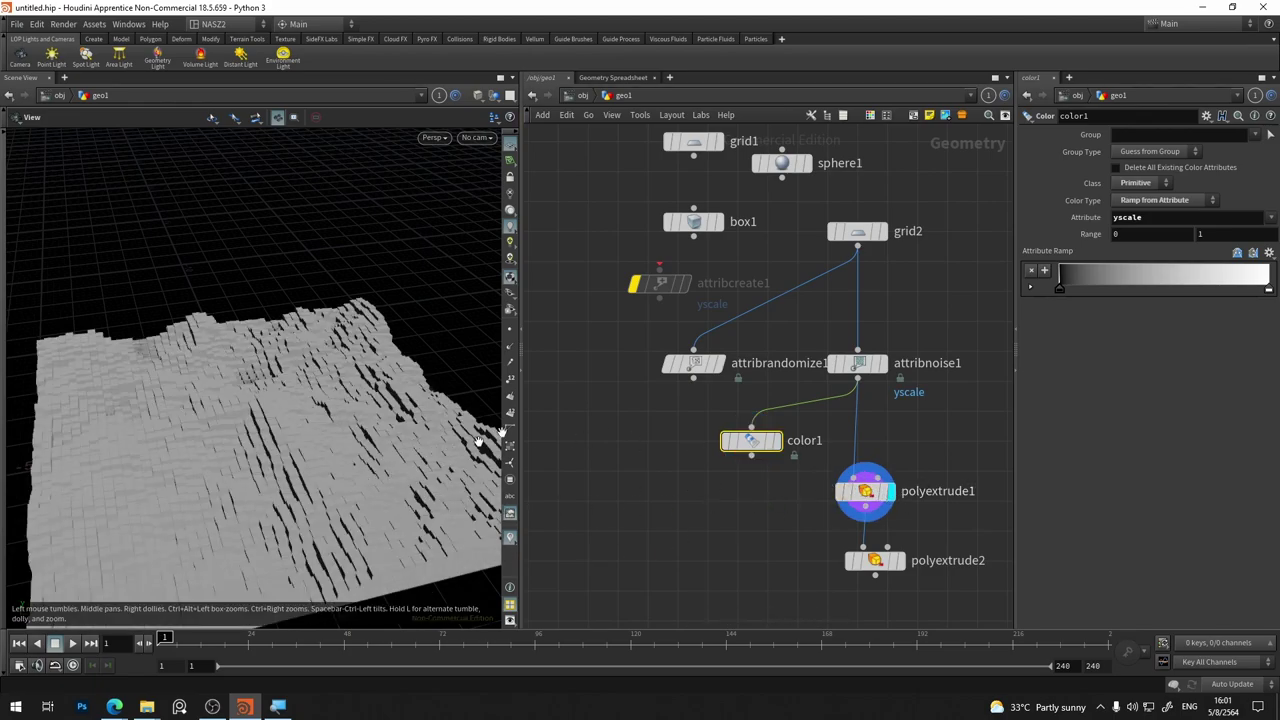
click(778, 442)
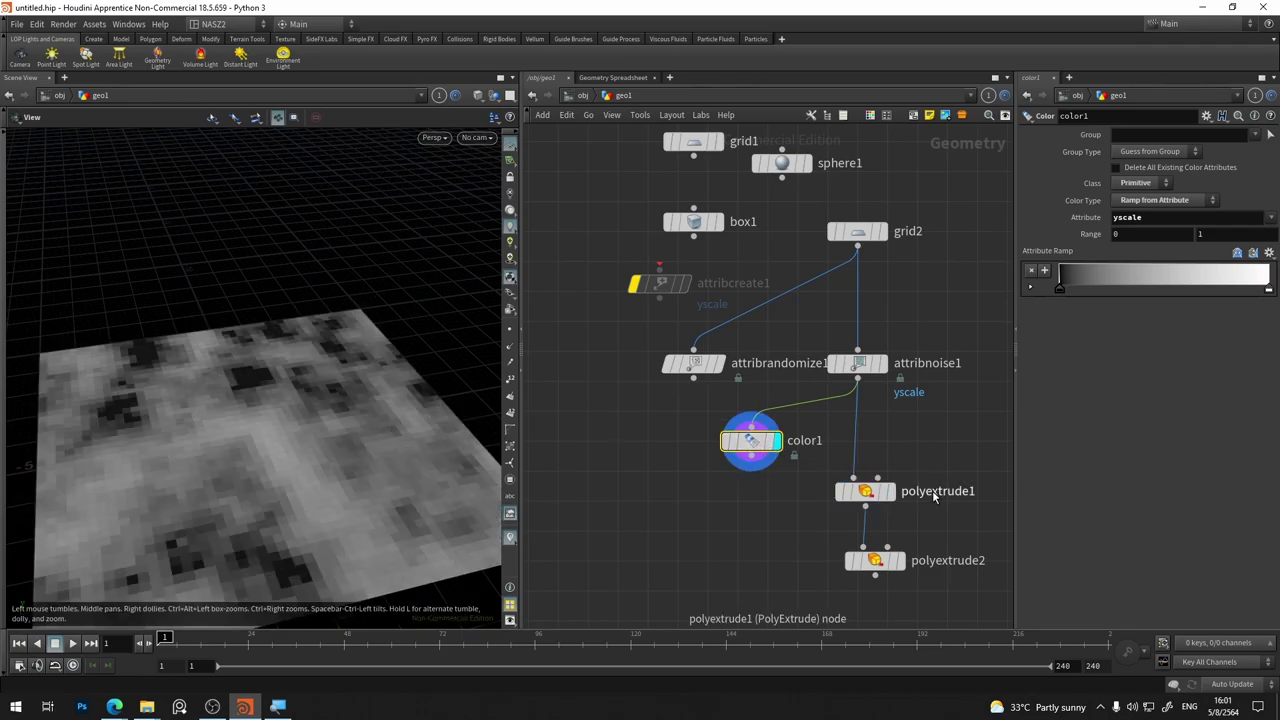
click(891, 493)
mouse_move(466, 471)
mouse_down()
mouse_move(429, 466)
mouse_move(383, 431)
mouse_move(480, 443)
mouse_up()
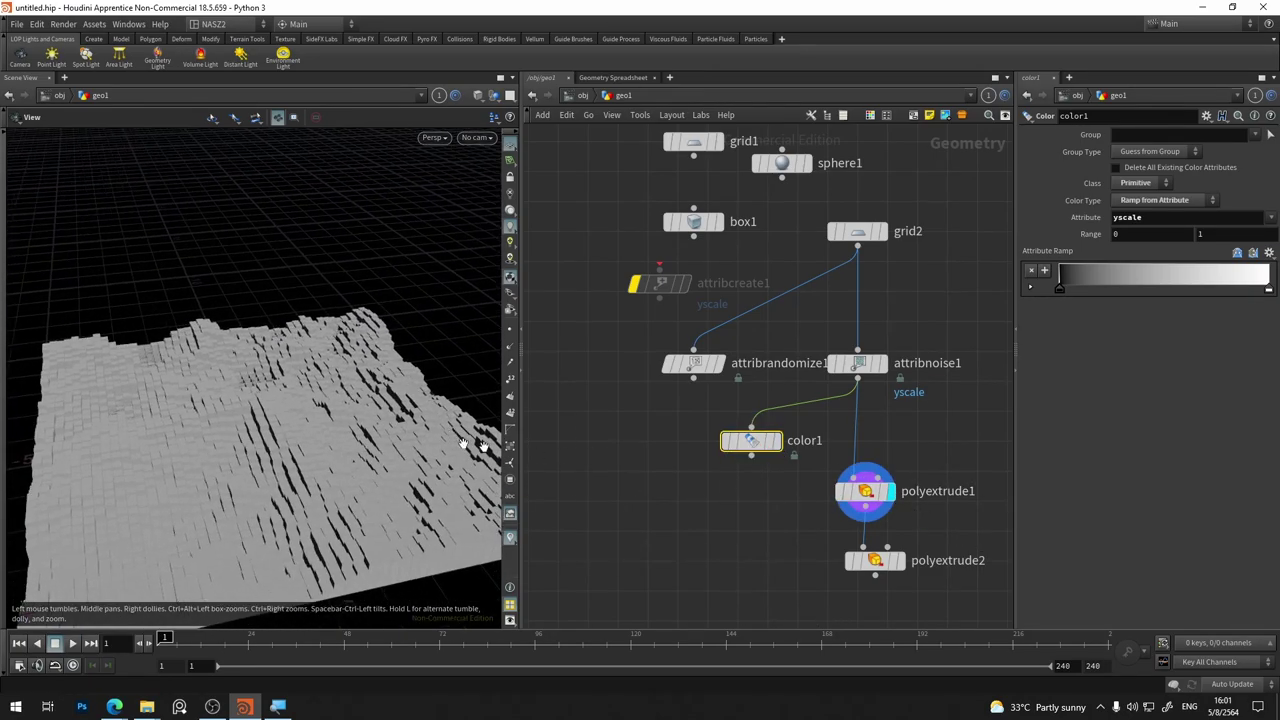
mouse_move(902, 337)
middle_down()
mouse_move(809, 400)
mouse_move(818, 431)
middle_up()
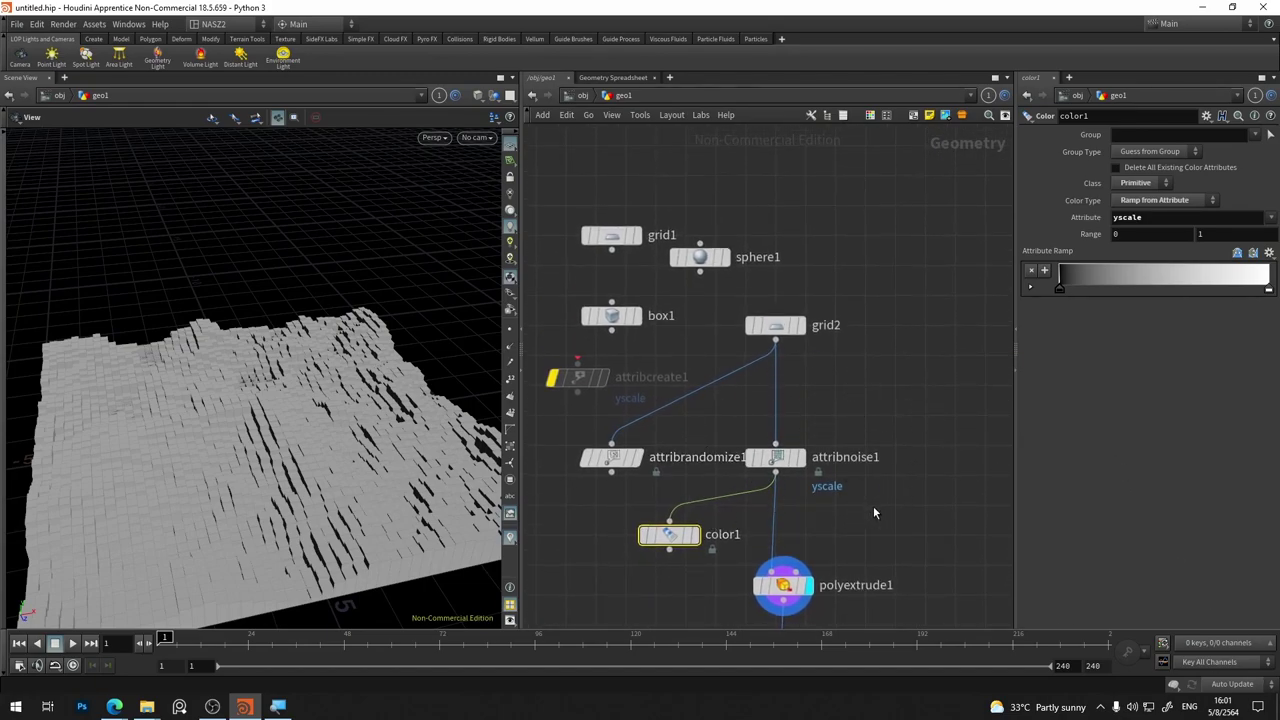
Display attribnoise1's flat grid output with its noise parameters shown
mouse_move(927, 429)
mouse_down()
mouse_move(755, 592)
mouse_move(735, 576)
mouse_up()
key(Tab)
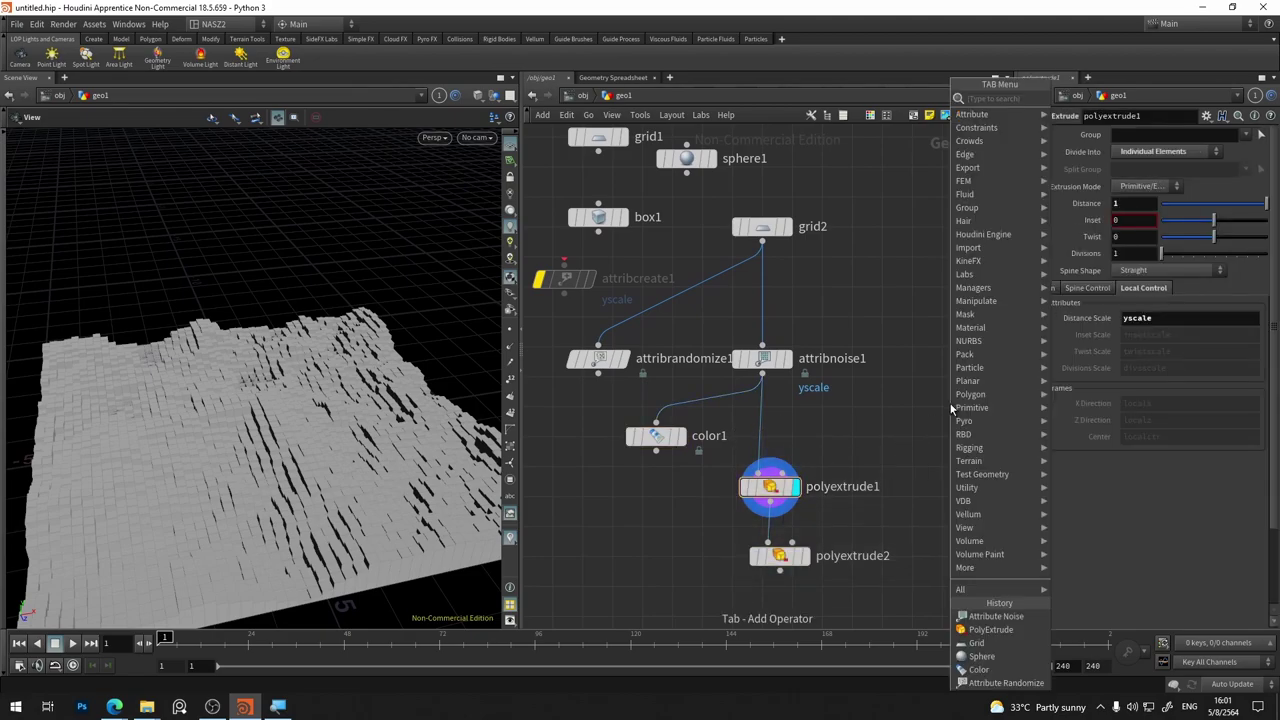
key(Escape)
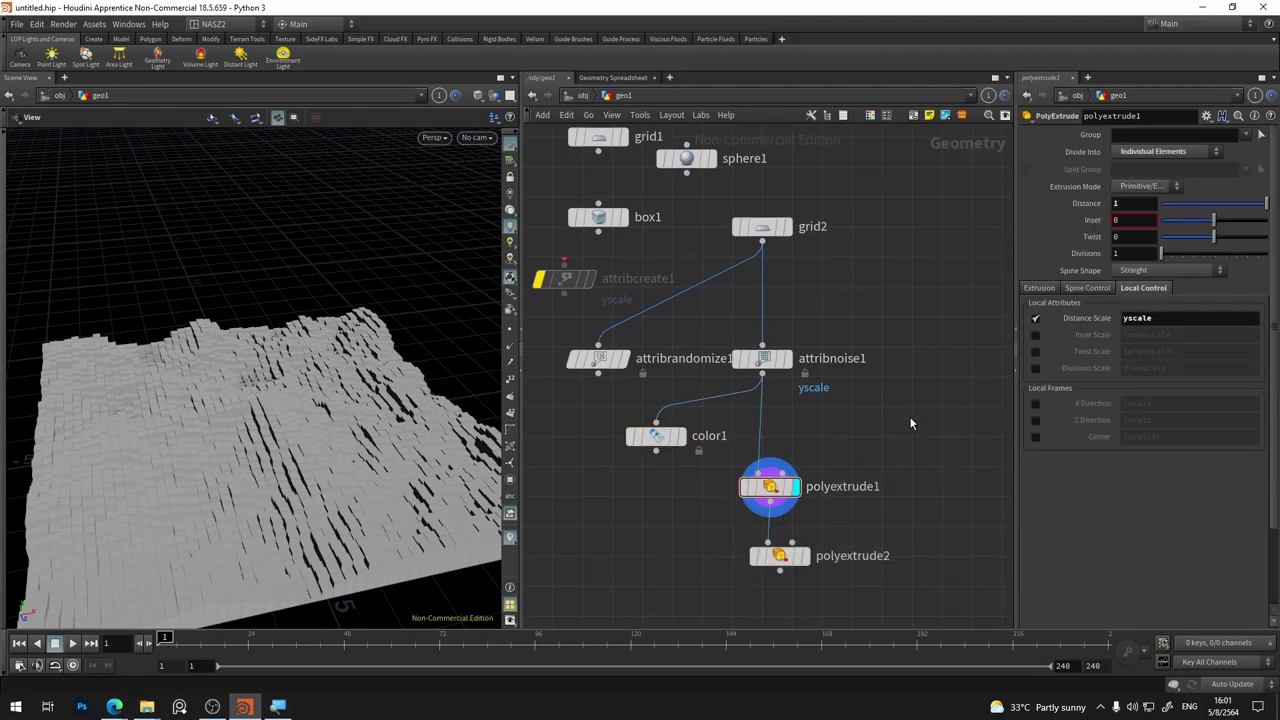
key(Tab)
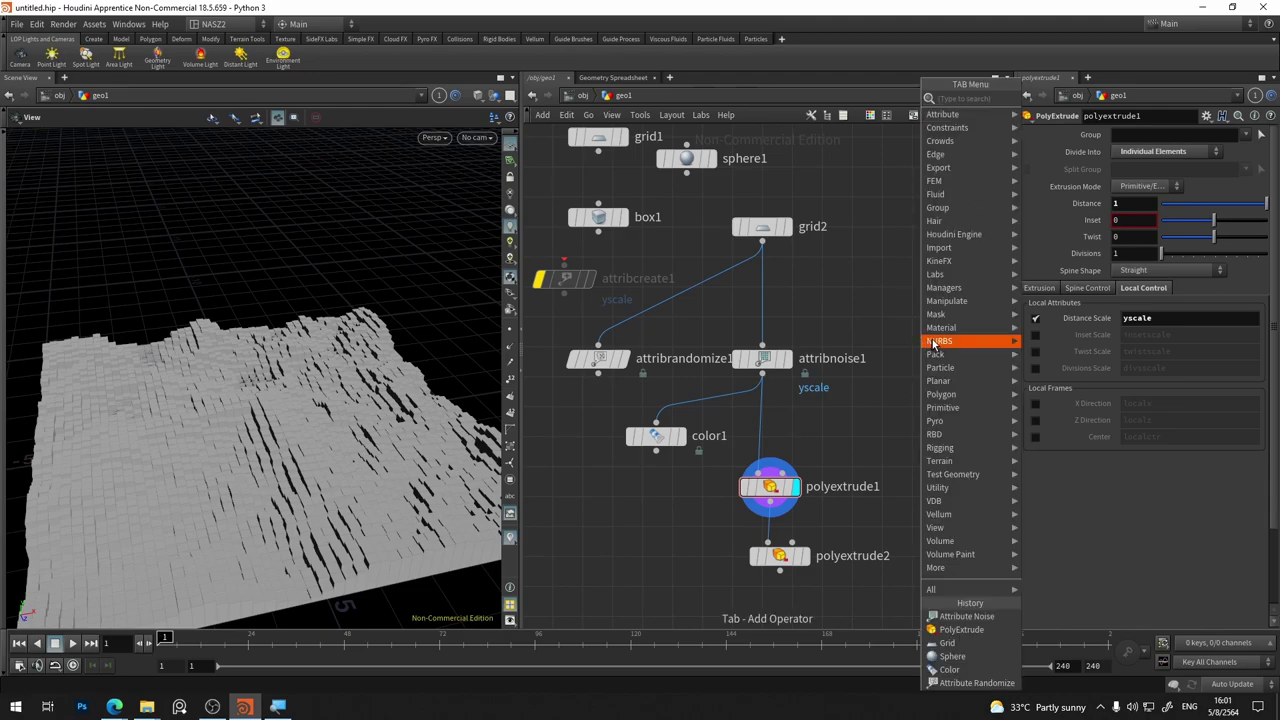
key(Escape)
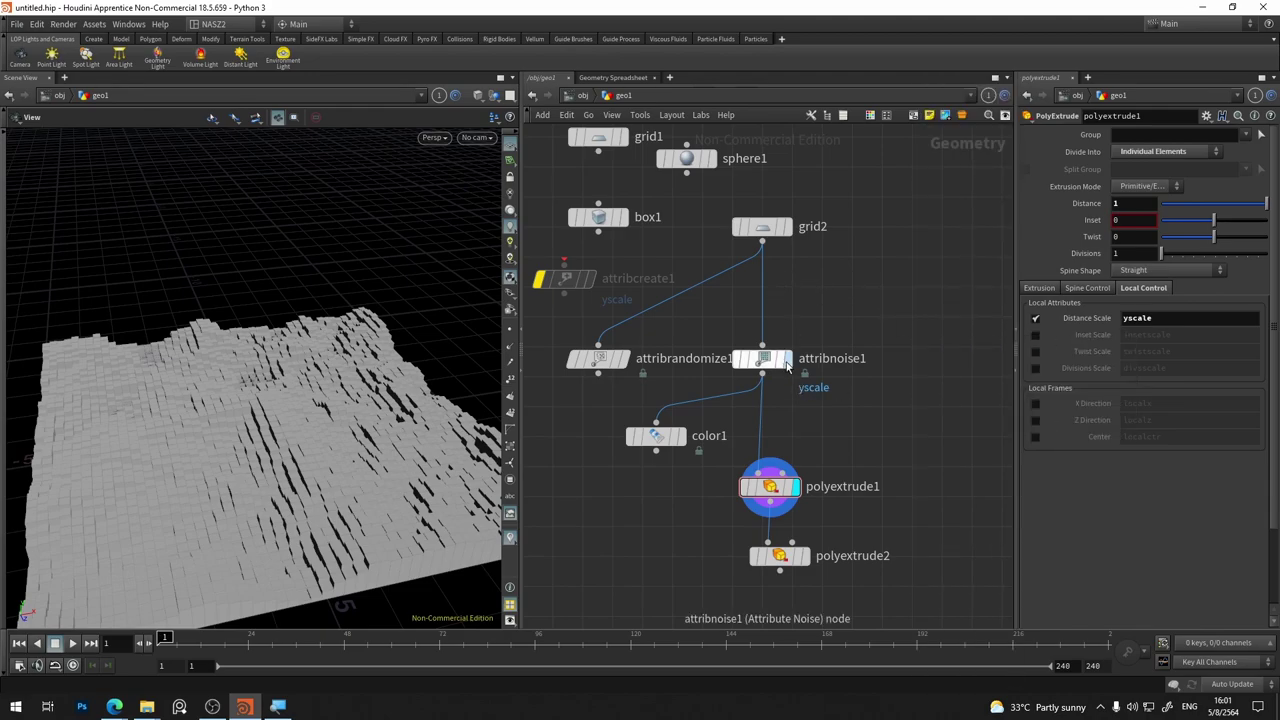
click(781, 362)
Branch color1 off attribnoise1, display it, and drag its ramp's black key right
click(758, 370)
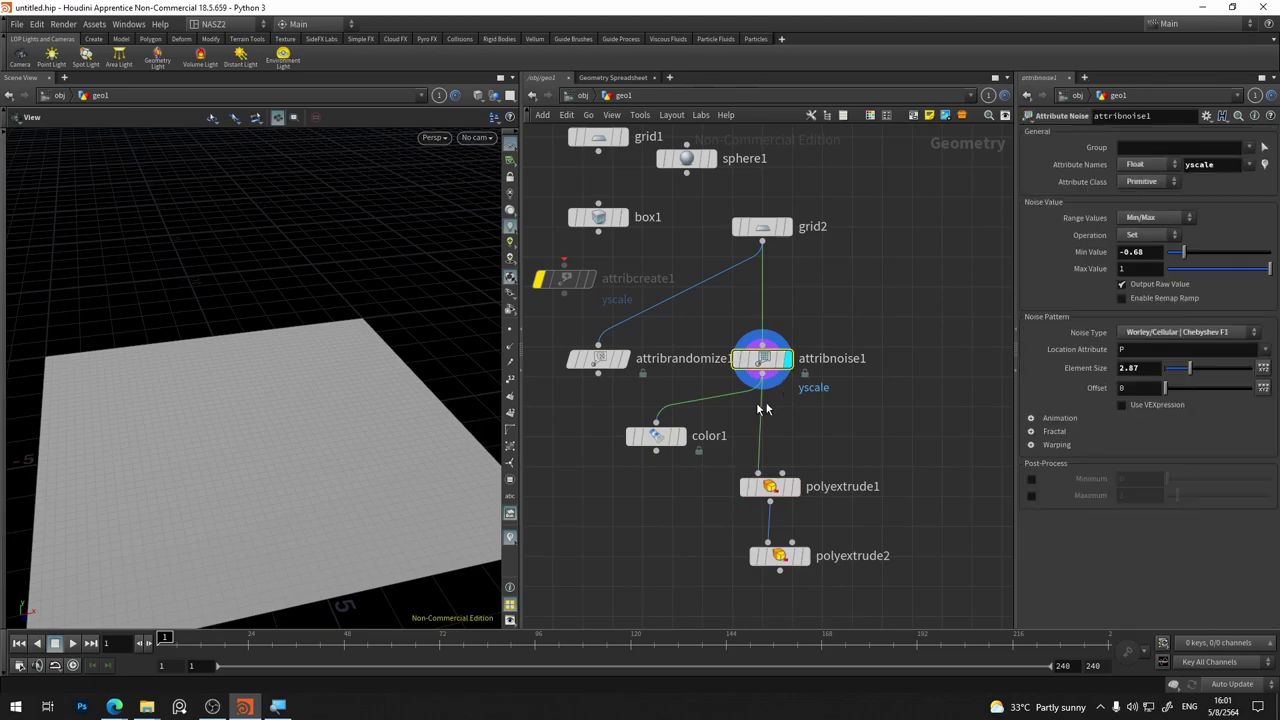
click(682, 438)
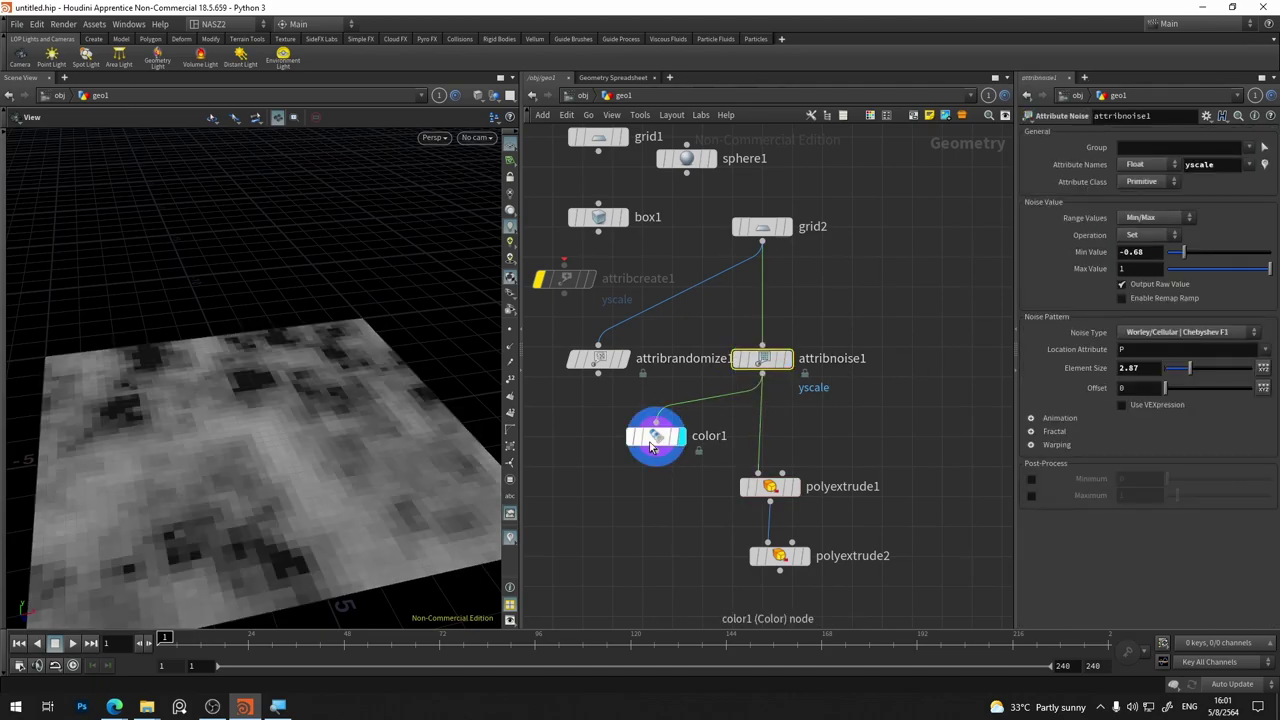
drag(648, 446, 933, 410)
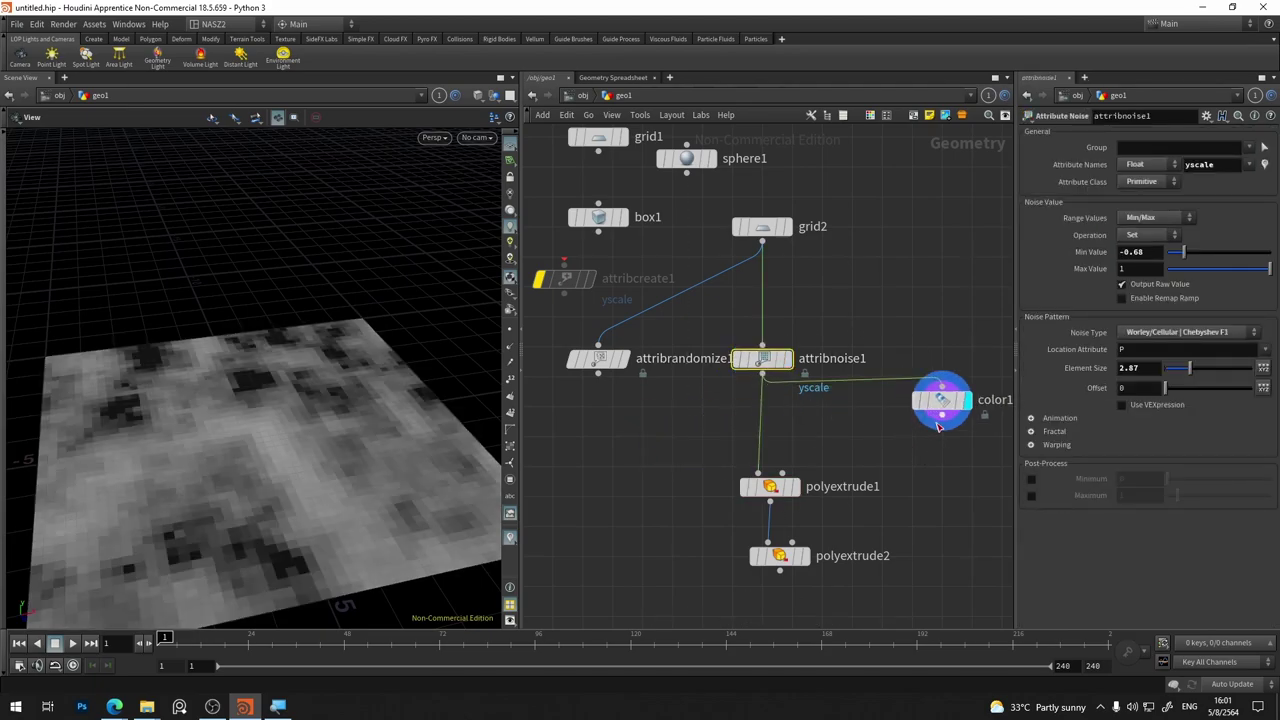
click(946, 408)
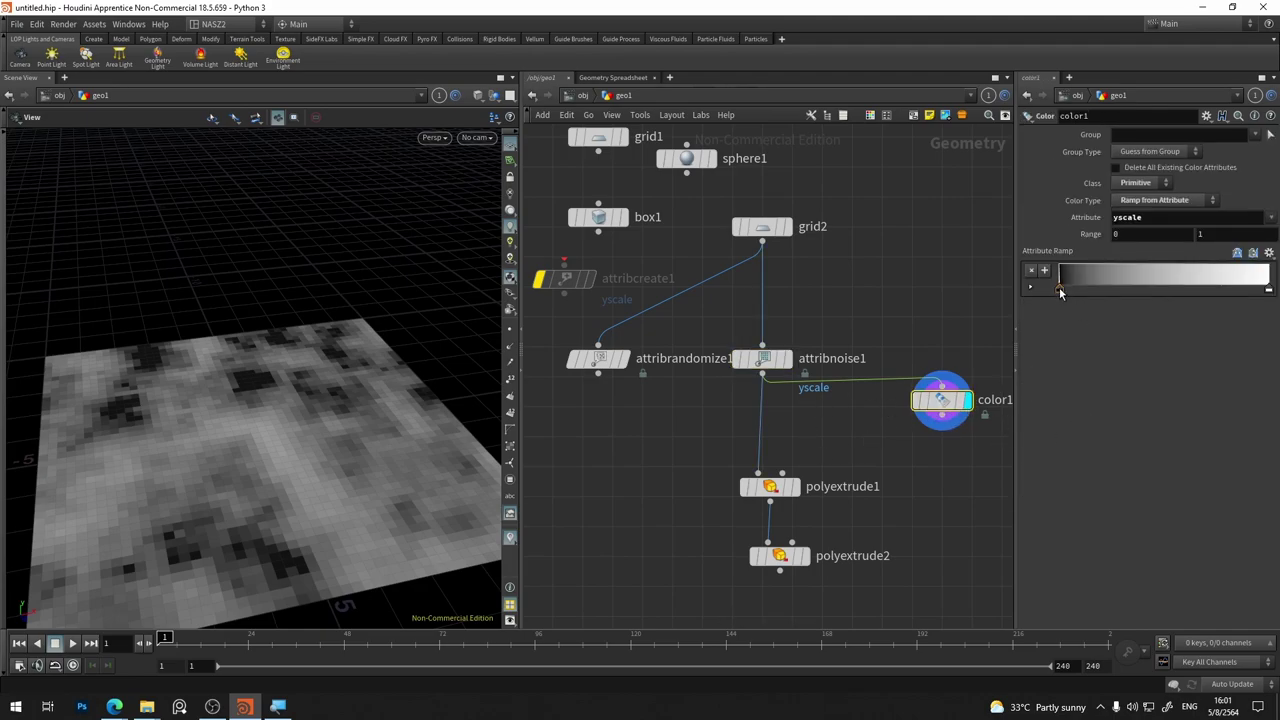
mouse_move(1061, 289)
mouse_down()
mouse_move(1137, 291)
mouse_move(1070, 286)
mouse_up()
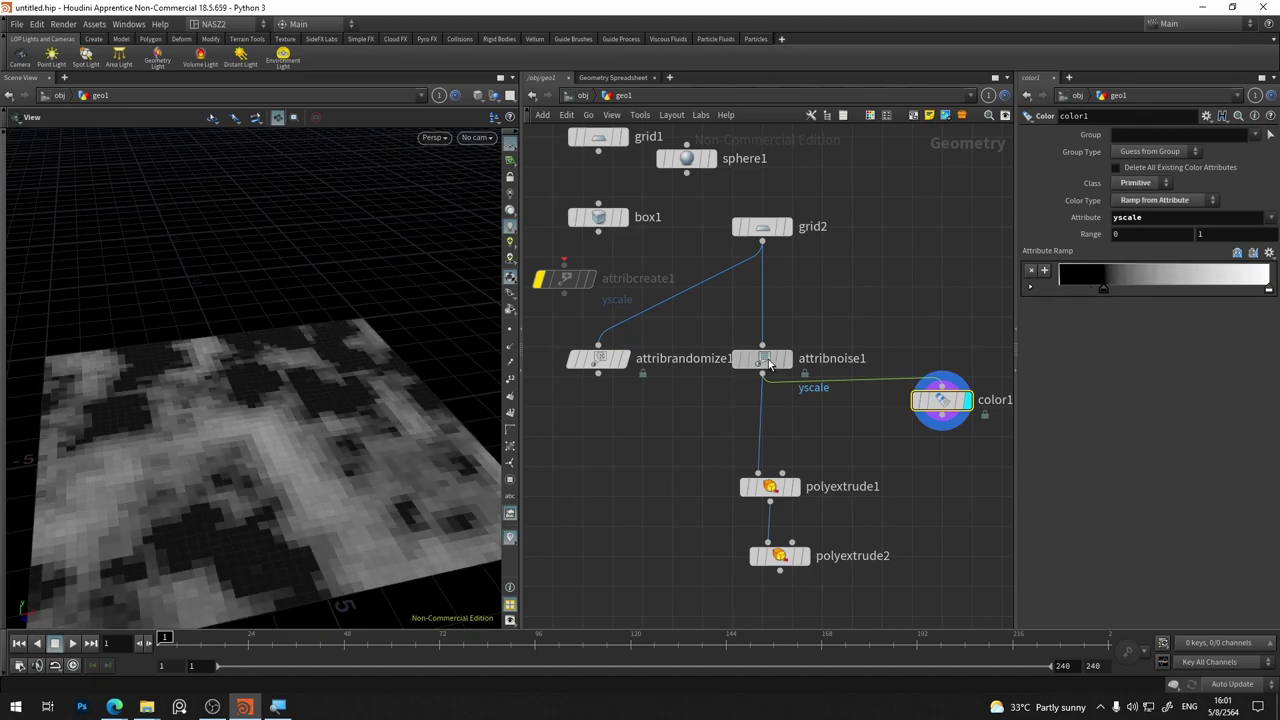
Set attribnoise1's Attribute Class to Point so yscale becomes a point attribute
click(762, 358)
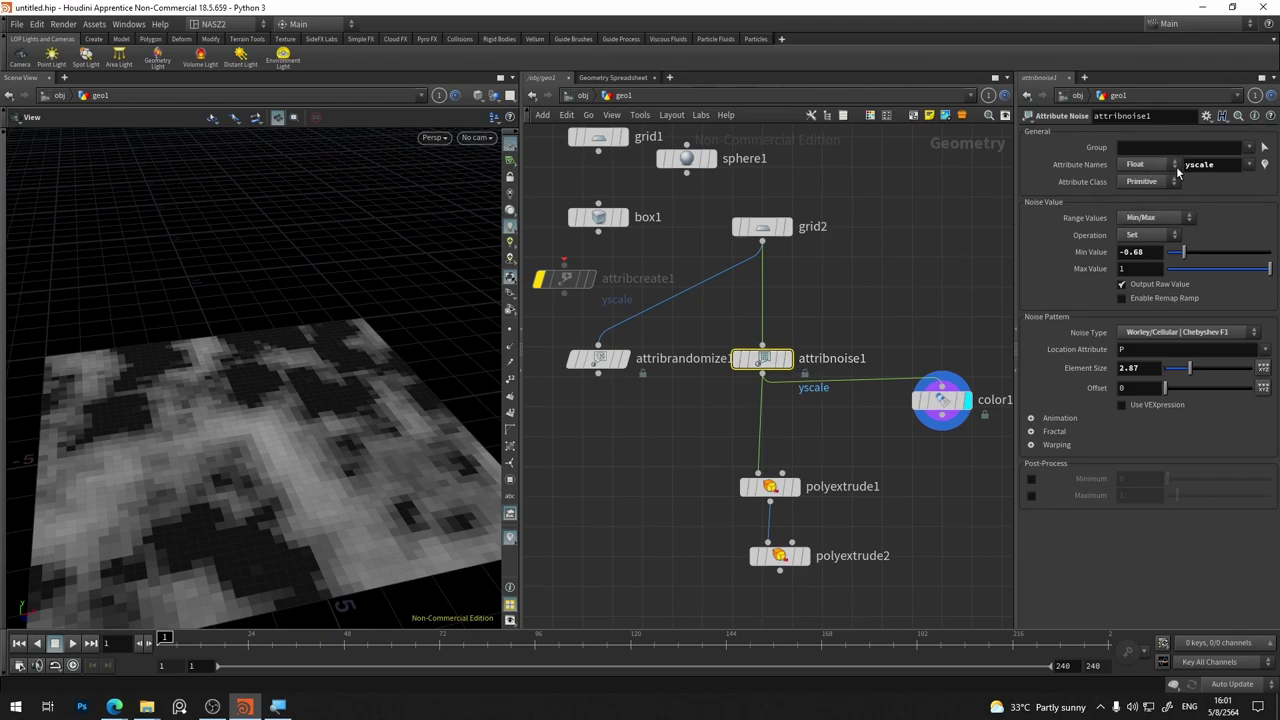
click(1145, 181)
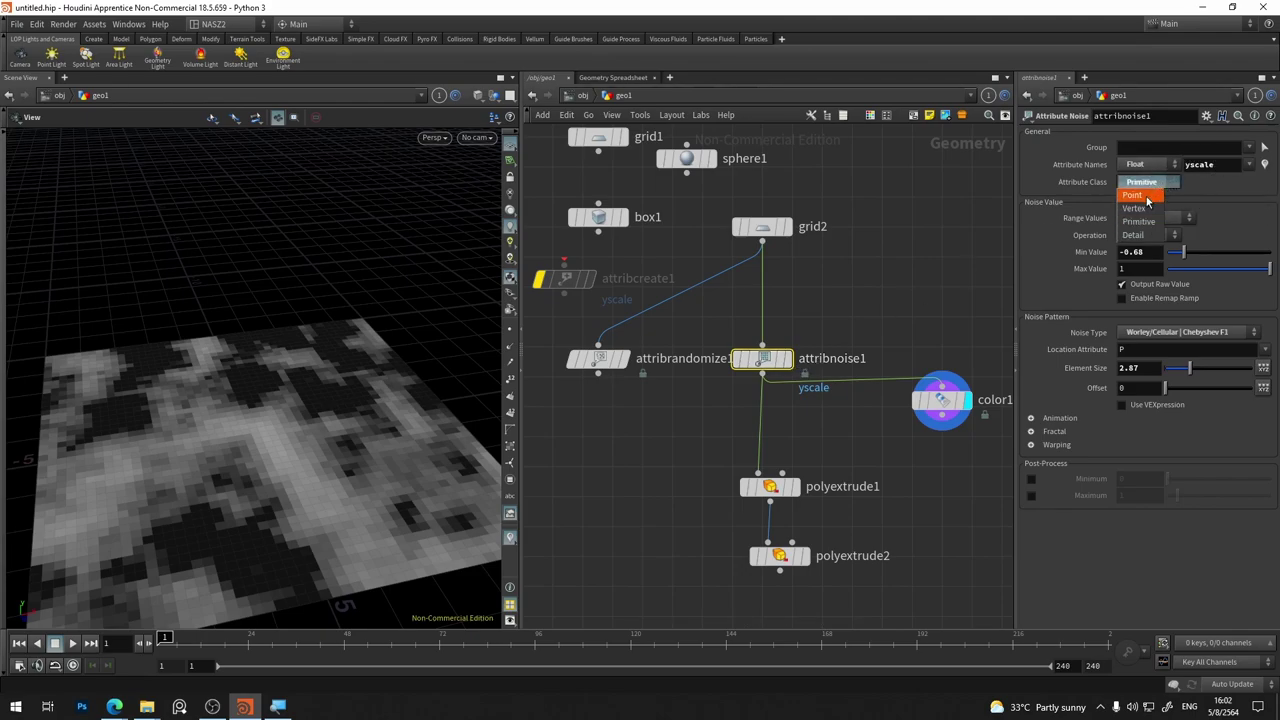
click(1148, 192)
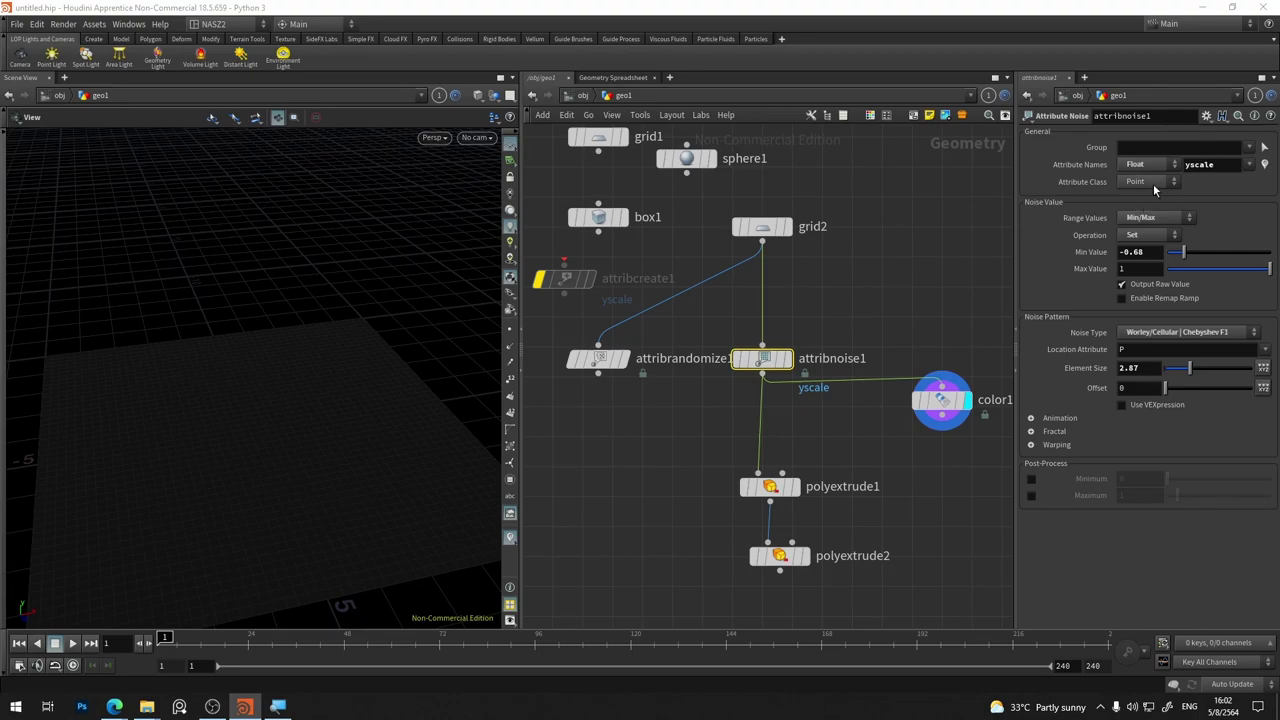
click(1153, 184)
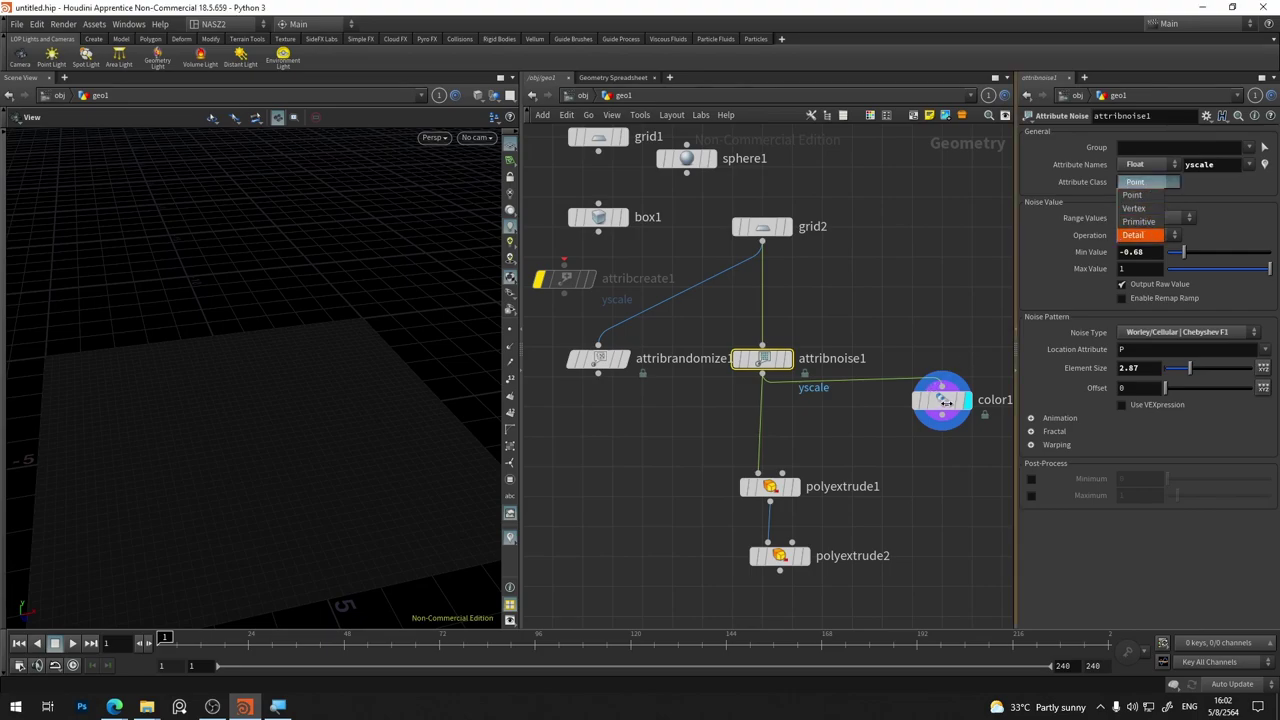
click(941, 401)
Set color1's Class to Point and push the ramp's black key further right
click(941, 401)
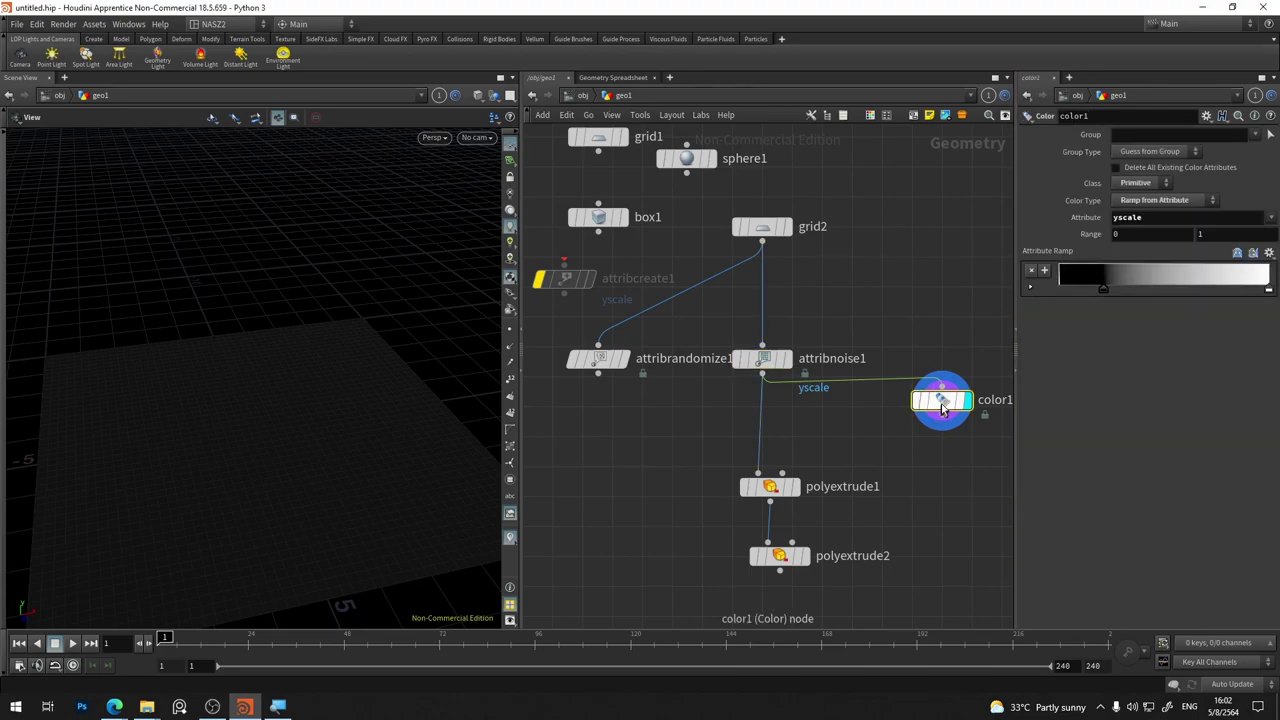
click(1153, 184)
click(1140, 190)
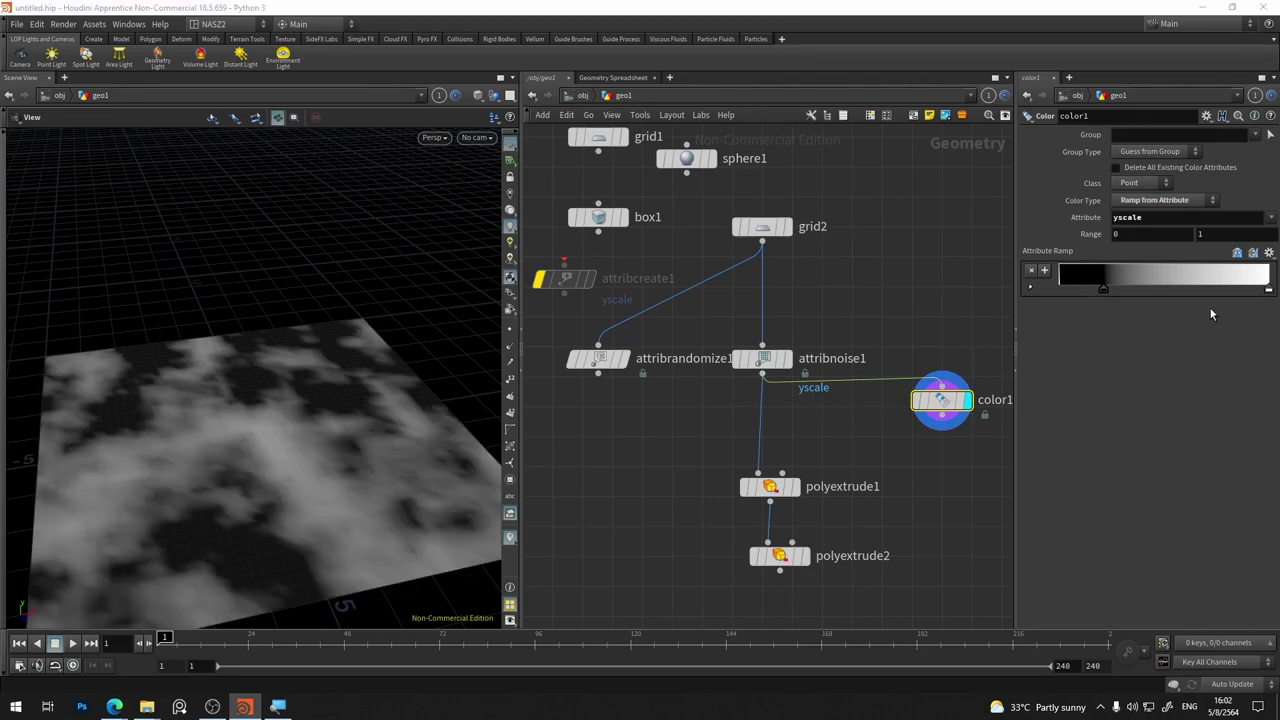
mouse_move(1101, 289)
mouse_down()
mouse_move(1081, 294)
mouse_move(1153, 290)
mouse_move(1138, 289)
mouse_up()
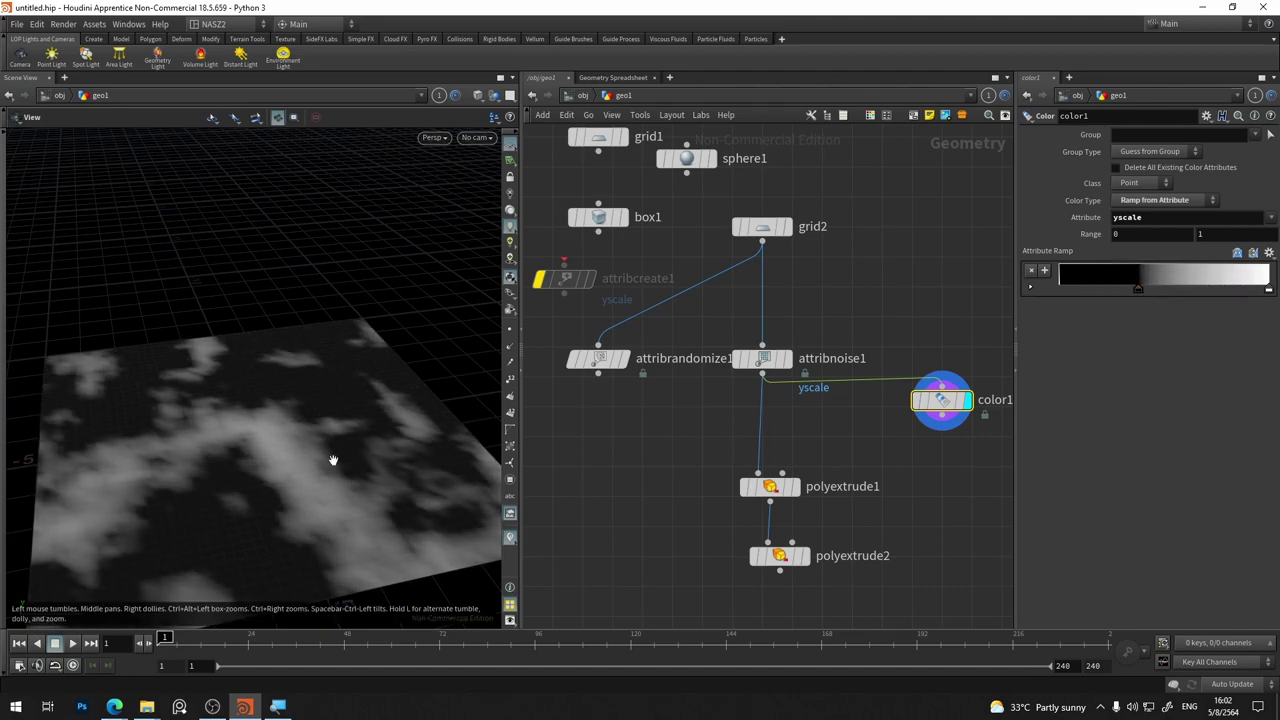
mouse_move(219, 405)
mouse_down()
mouse_move(194, 329)
mouse_move(109, 334)
mouse_move(289, 299)
mouse_up()
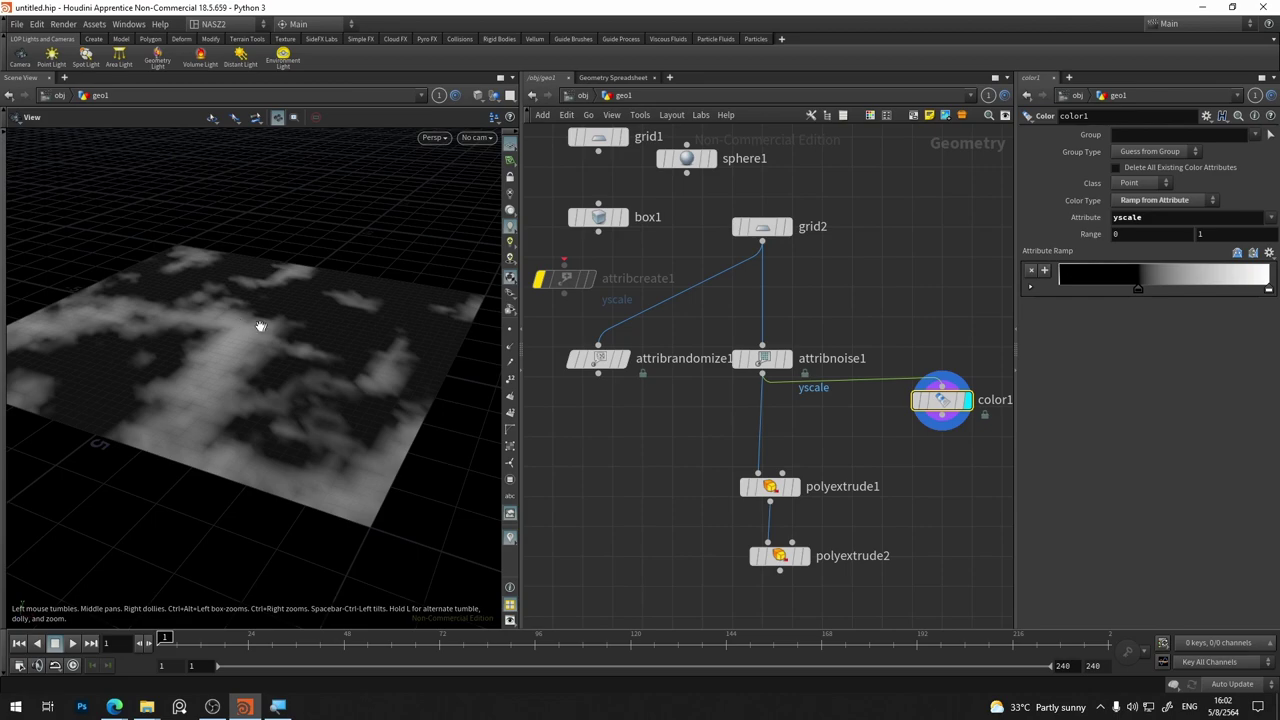
middle_drag(951, 457, 677, 434)
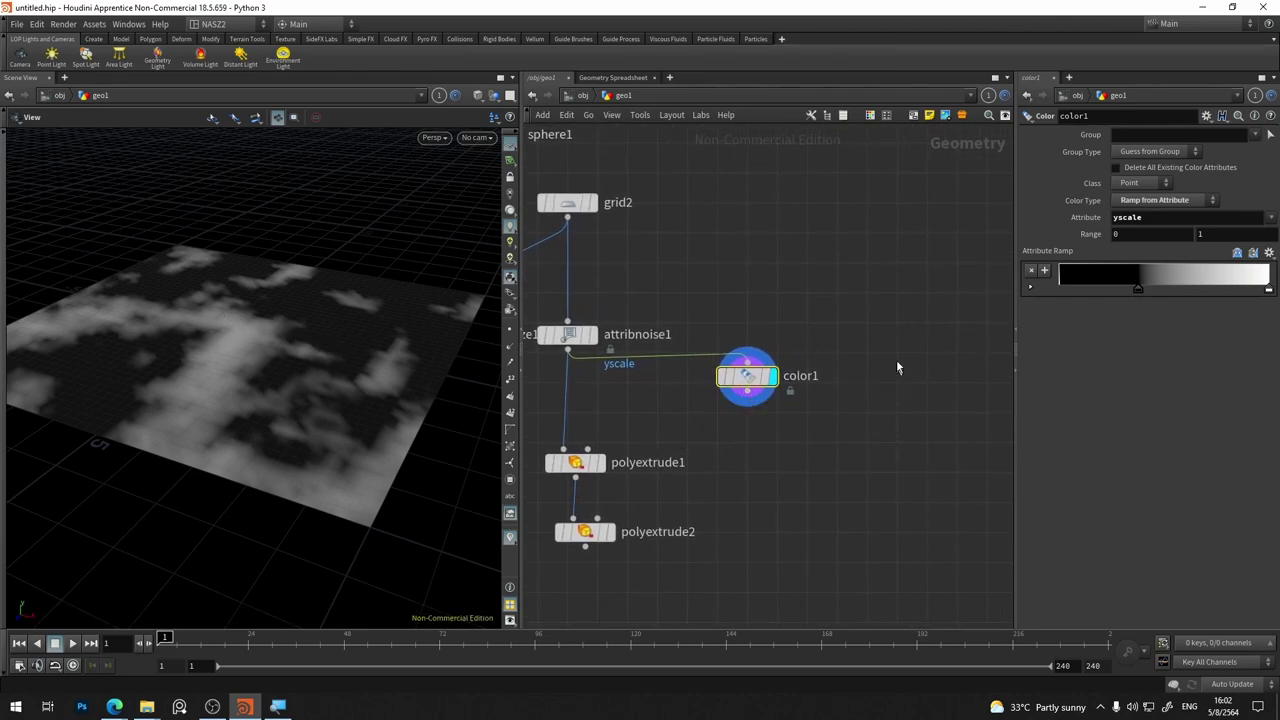
Add a new box2 Box node to the network and display it
key(Tab)
text(null)
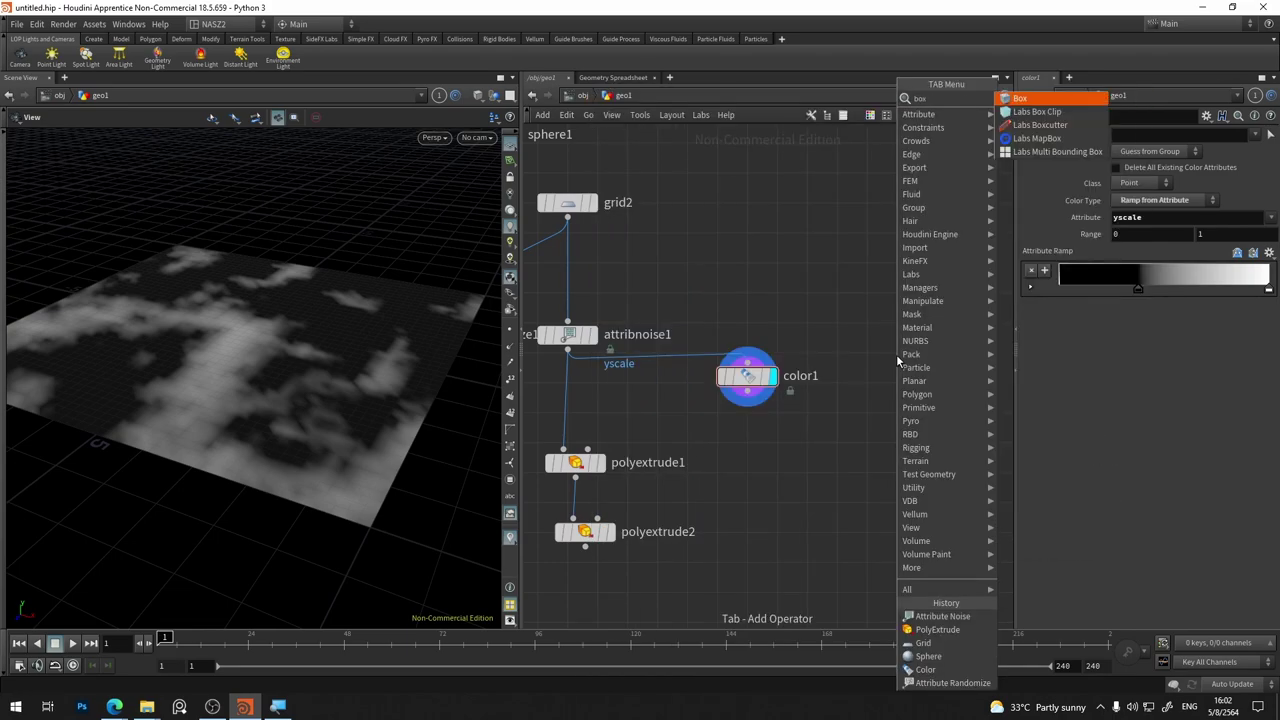
key(Return)
click(897, 366)
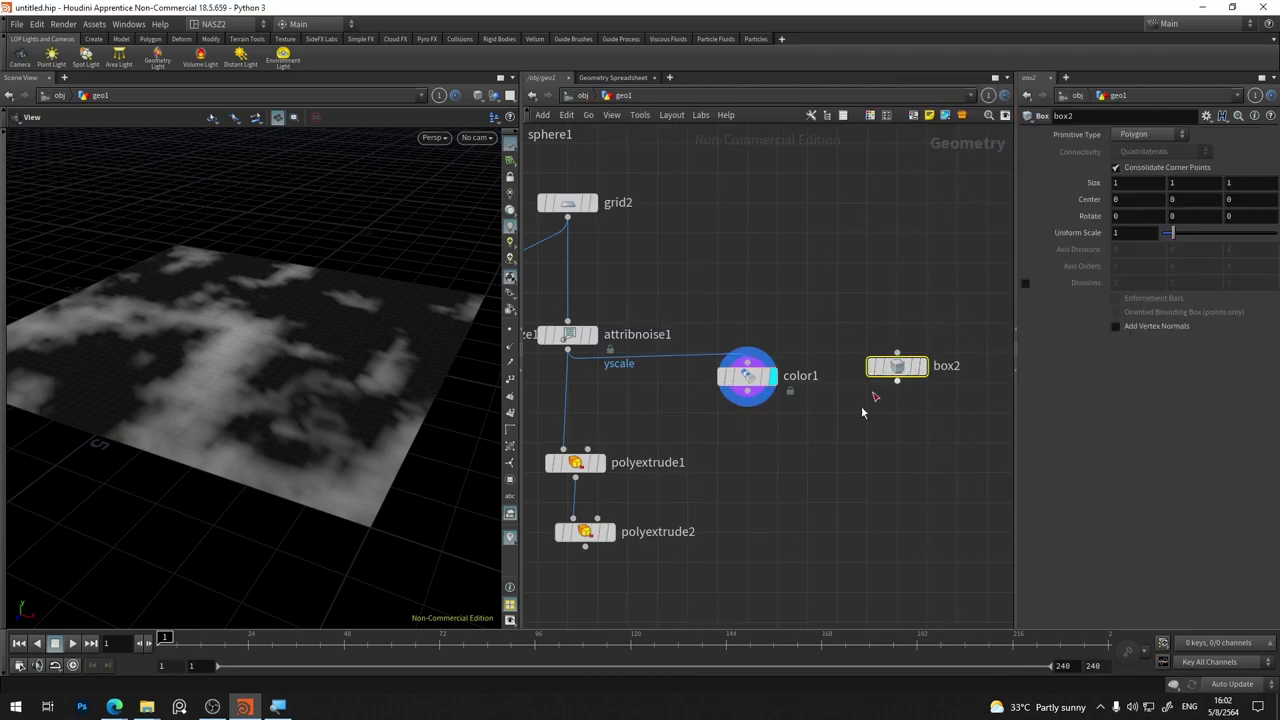
drag(905, 368, 905, 383)
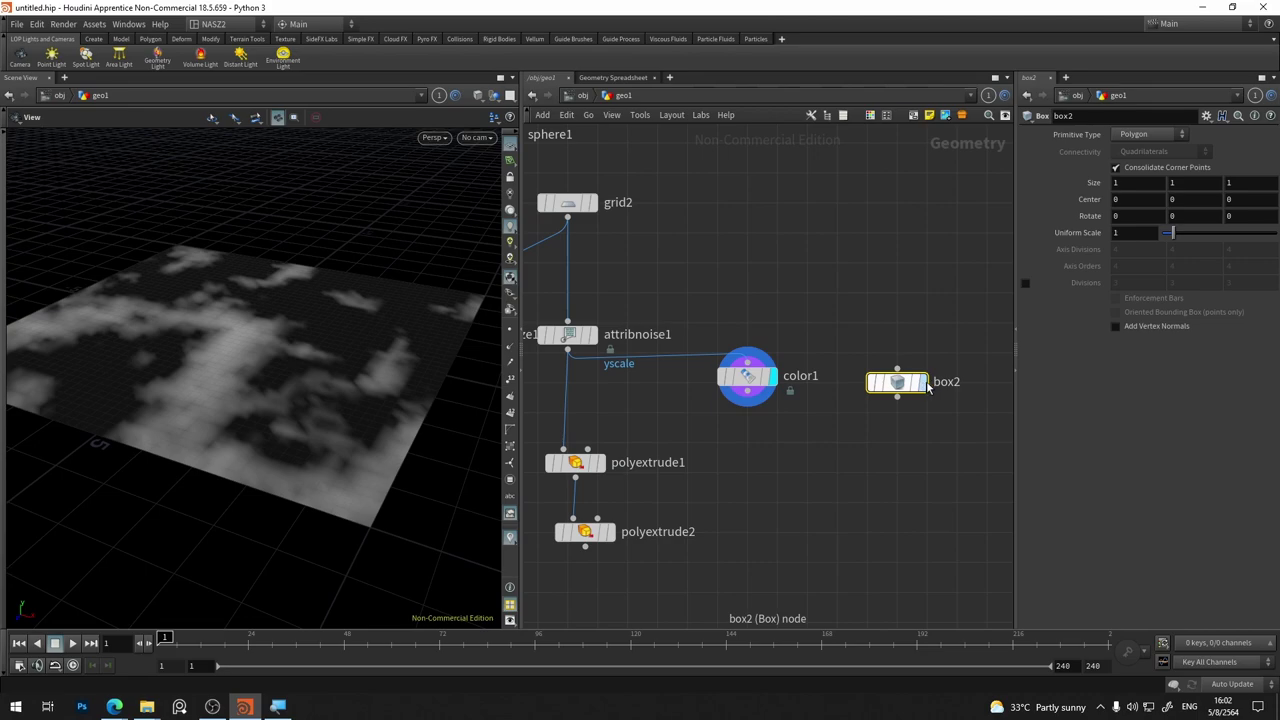
click(922, 381)
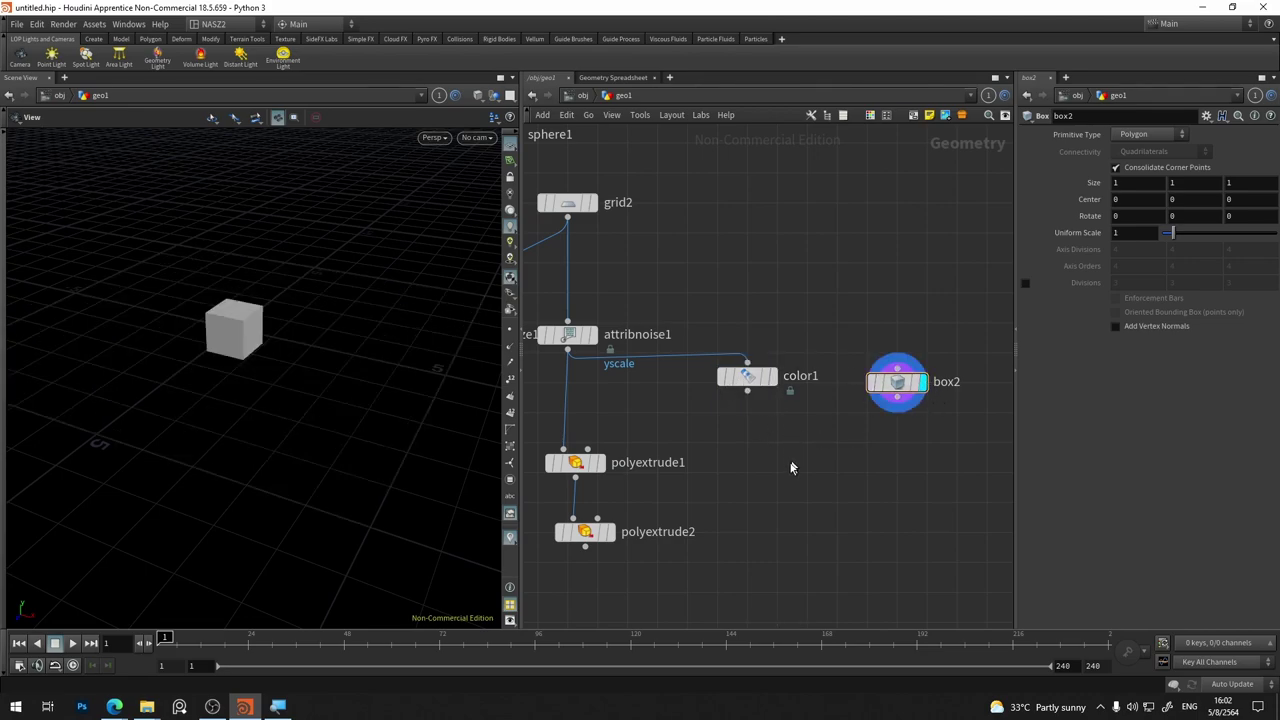
Add a Copy and Transform node by mistake, then delete it
key(Tab)
text(copy)
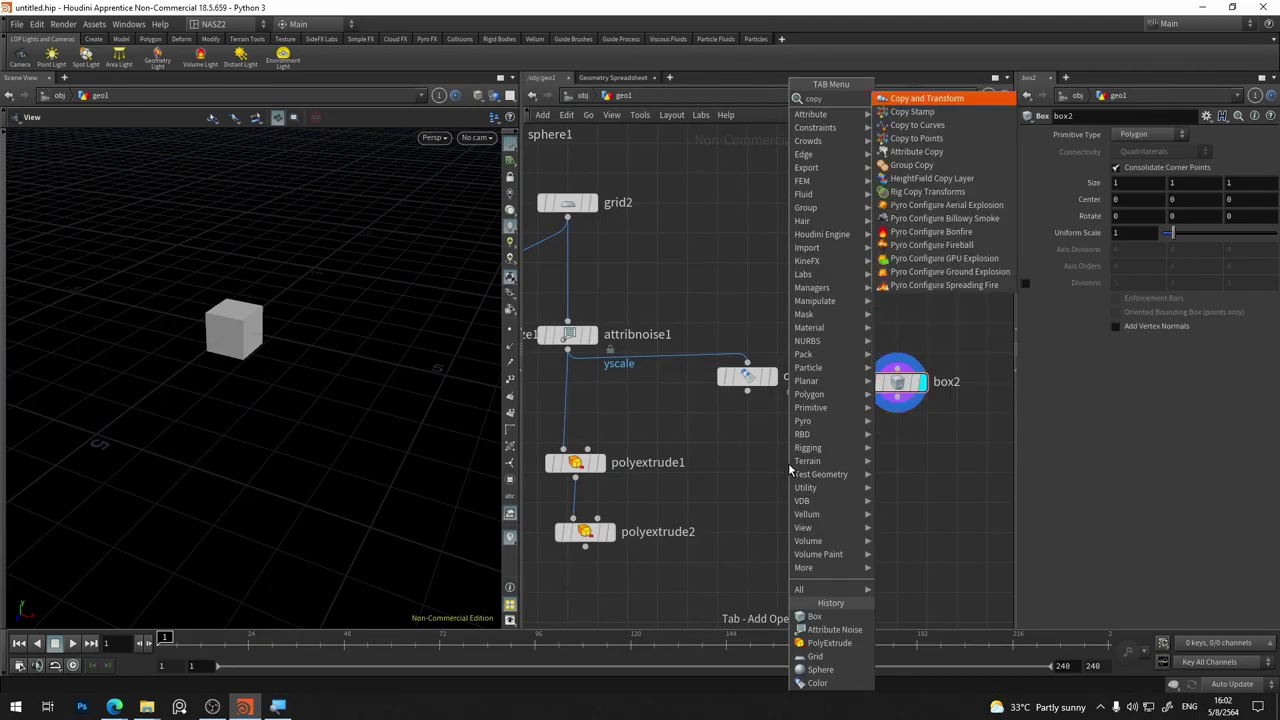
click(920, 98)
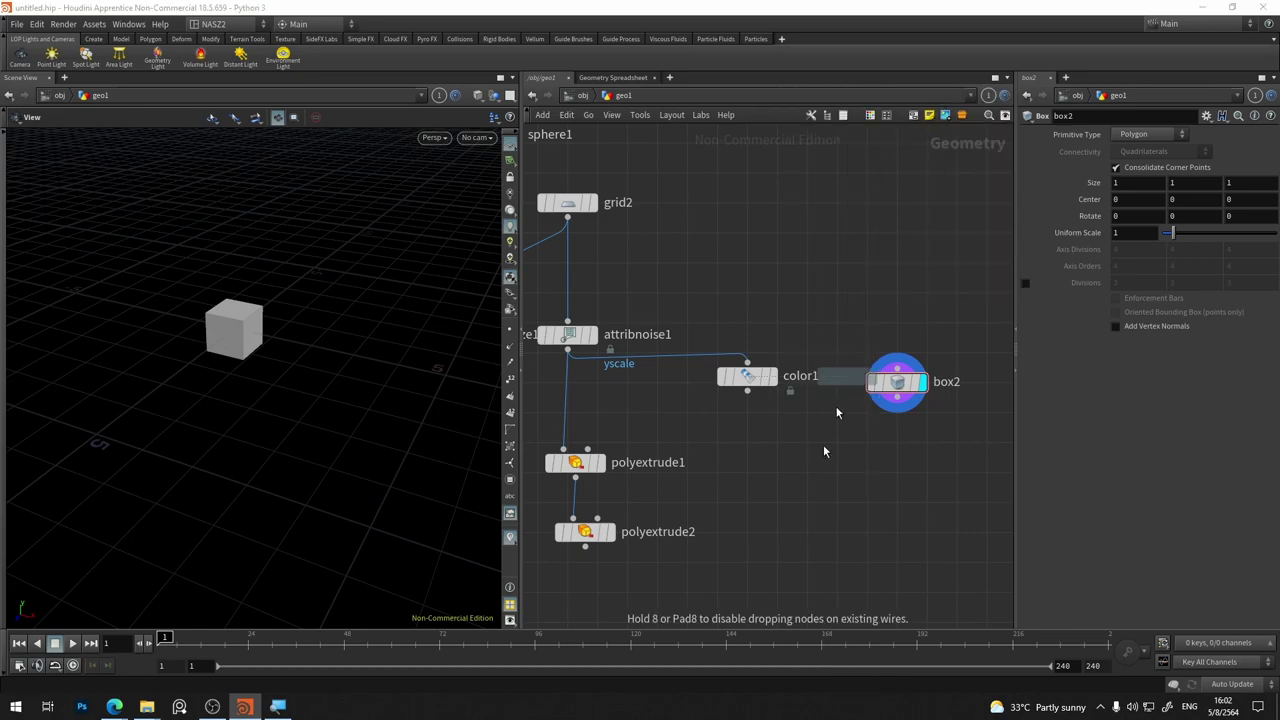
click(816, 471)
click(747, 391)
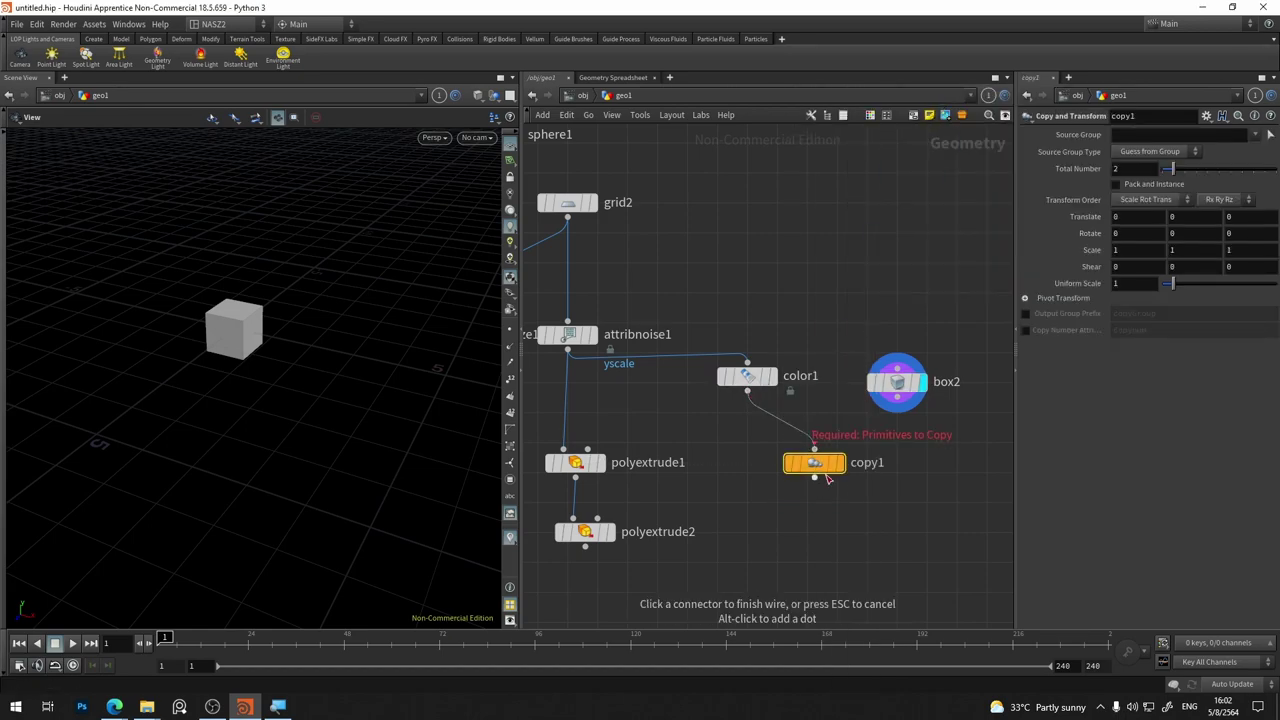
key(Escape)
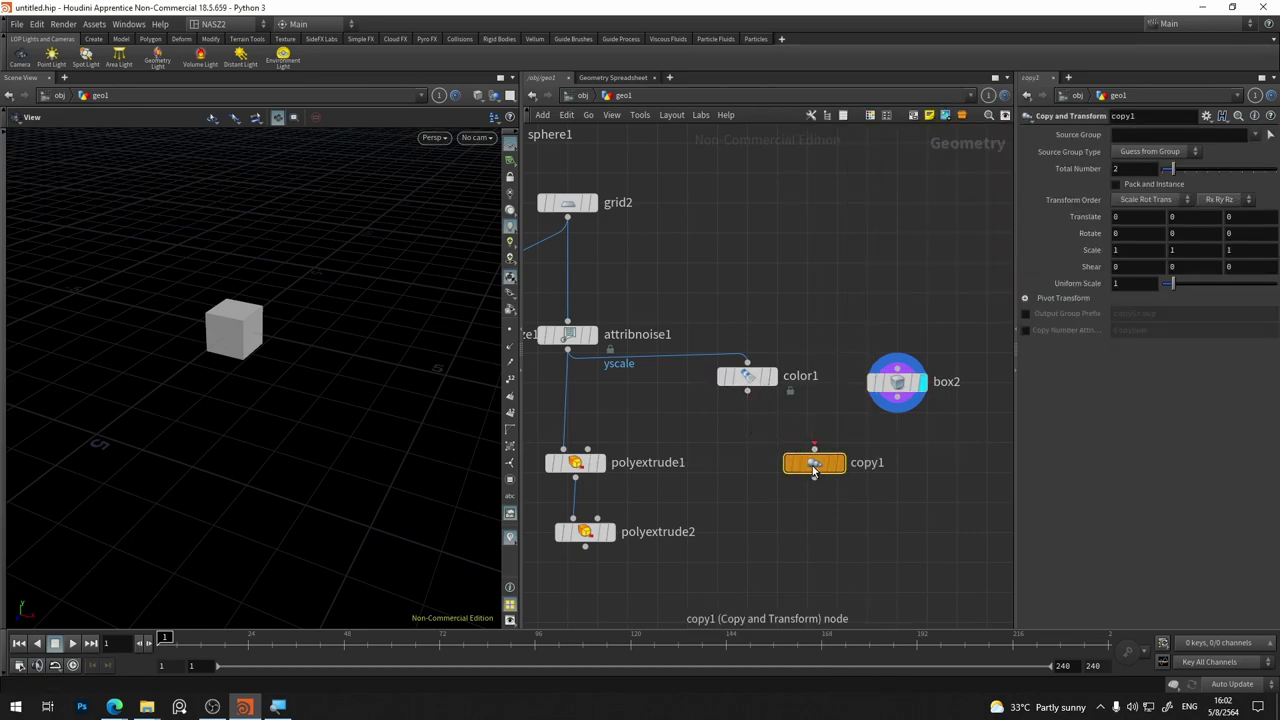
key(Delete)
Add a Copy to Points node, copytopoints1, to the network
key(Tab)
text(co)
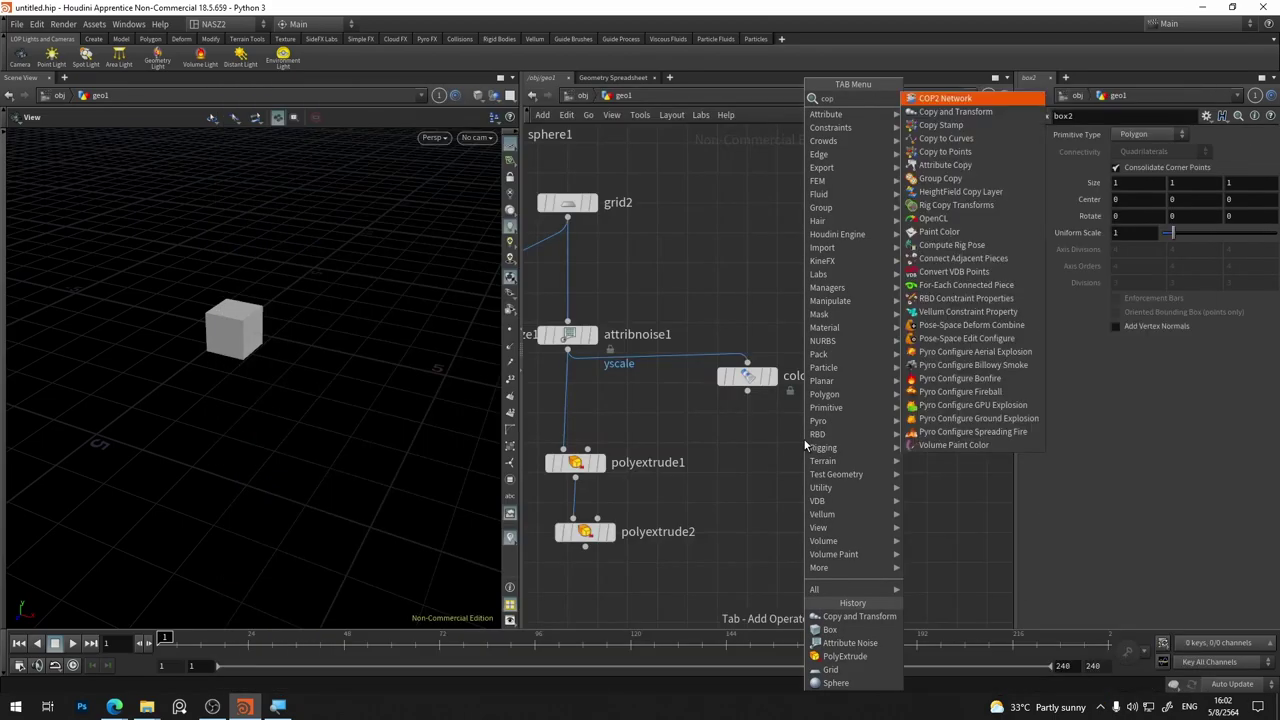
text(py)
key(BackSpace)
text(y)
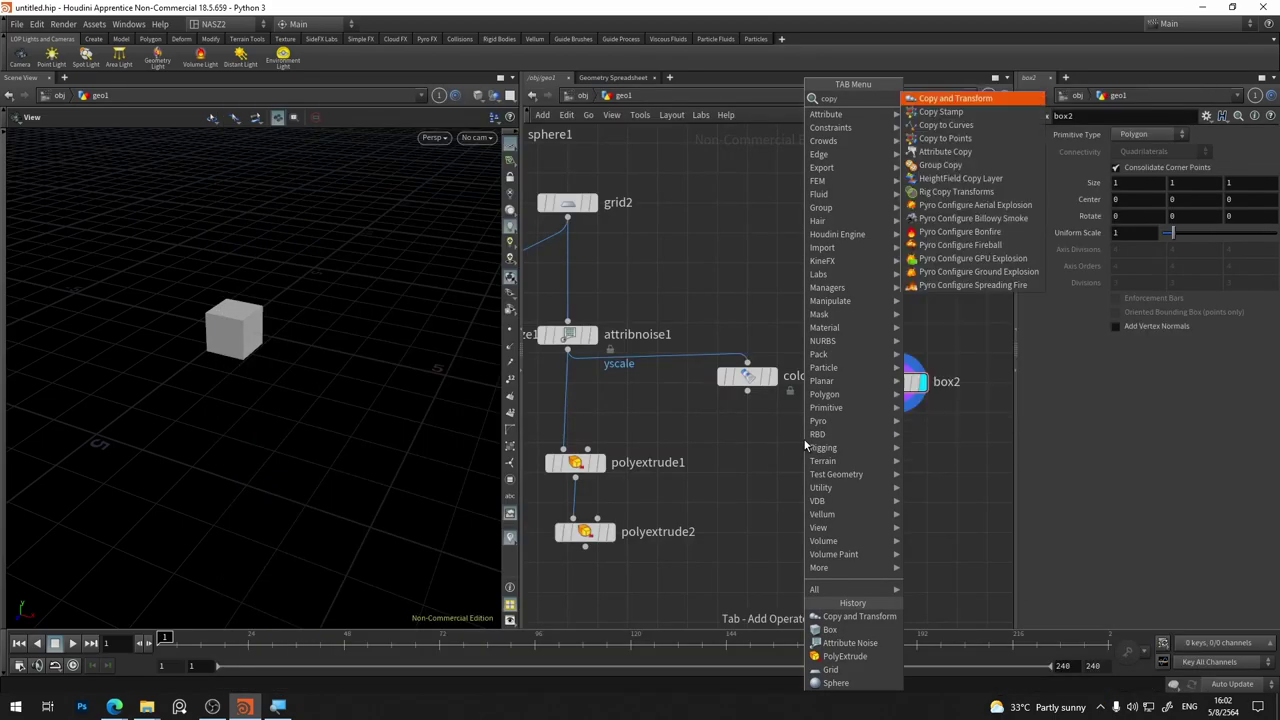
click(924, 146)
click(838, 488)
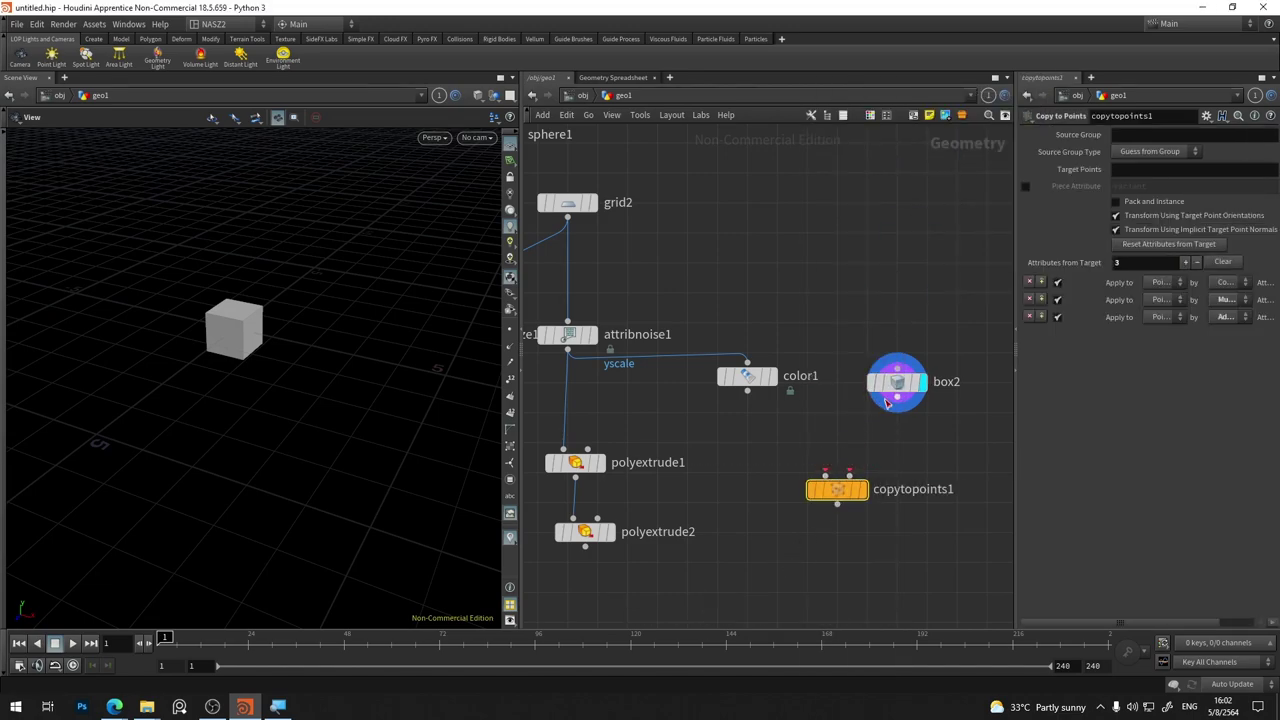
Wire box2 into copytopoints1's first input and display color1's noise grid again
drag(897, 381, 711, 441)
mouse_move(842, 493)
mouse_down()
mouse_move(789, 519)
mouse_move(745, 452)
mouse_up()
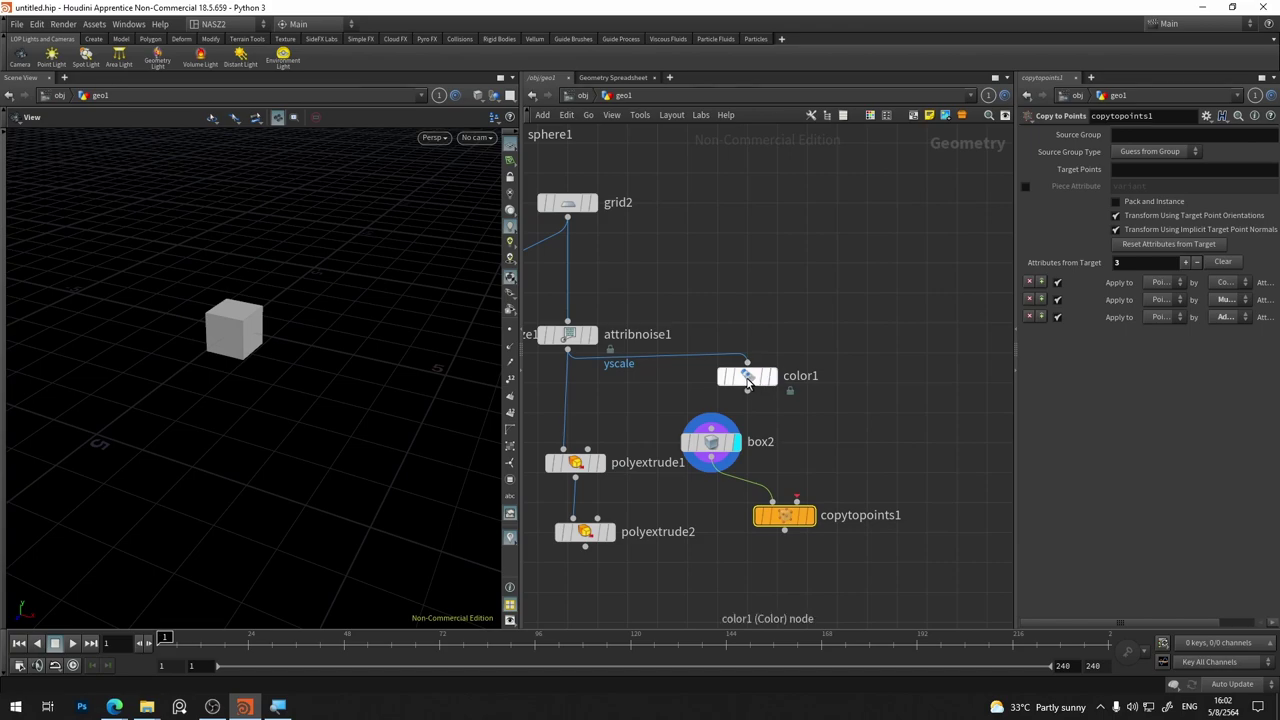
drag(759, 376, 889, 388)
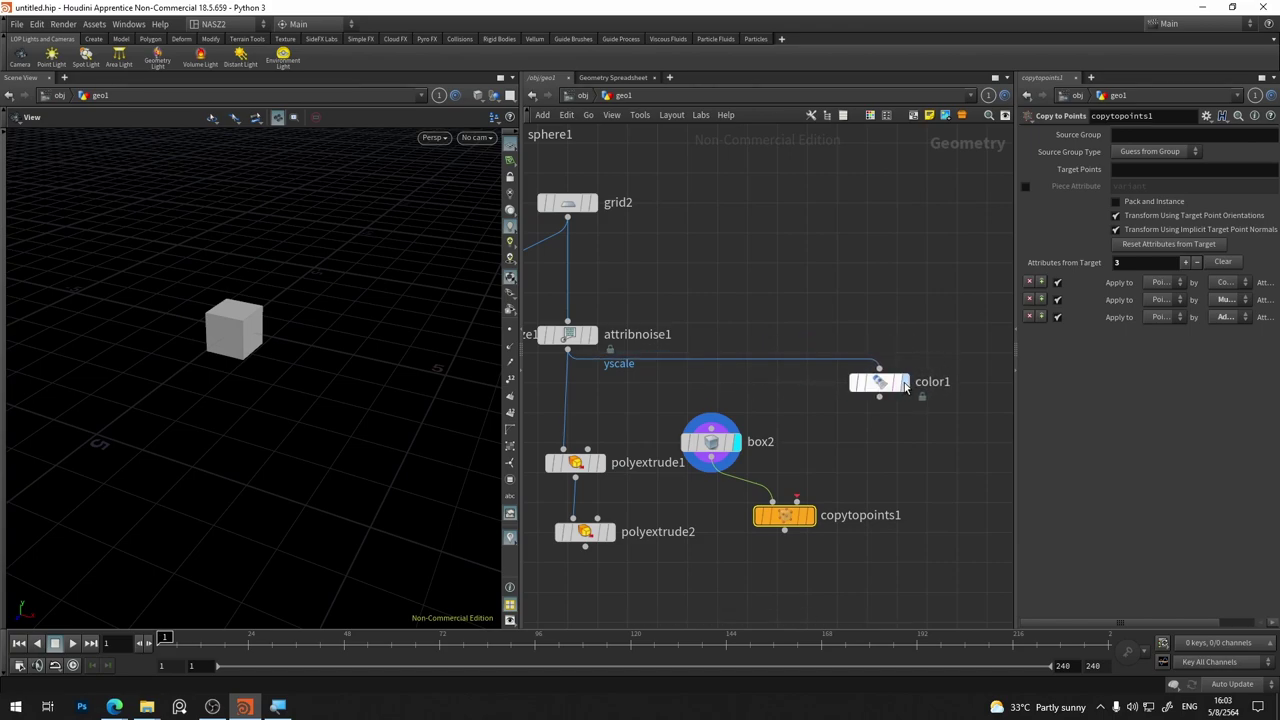
key(r)
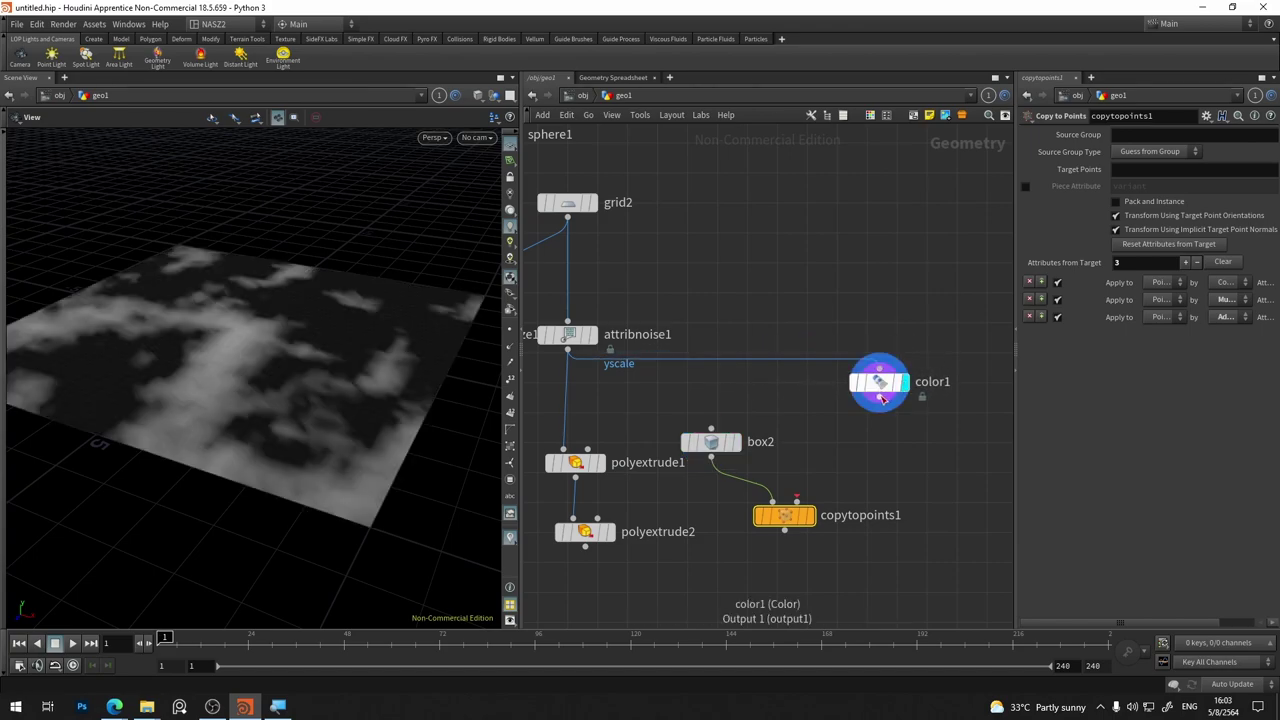
drag(572, 338, 573, 296)
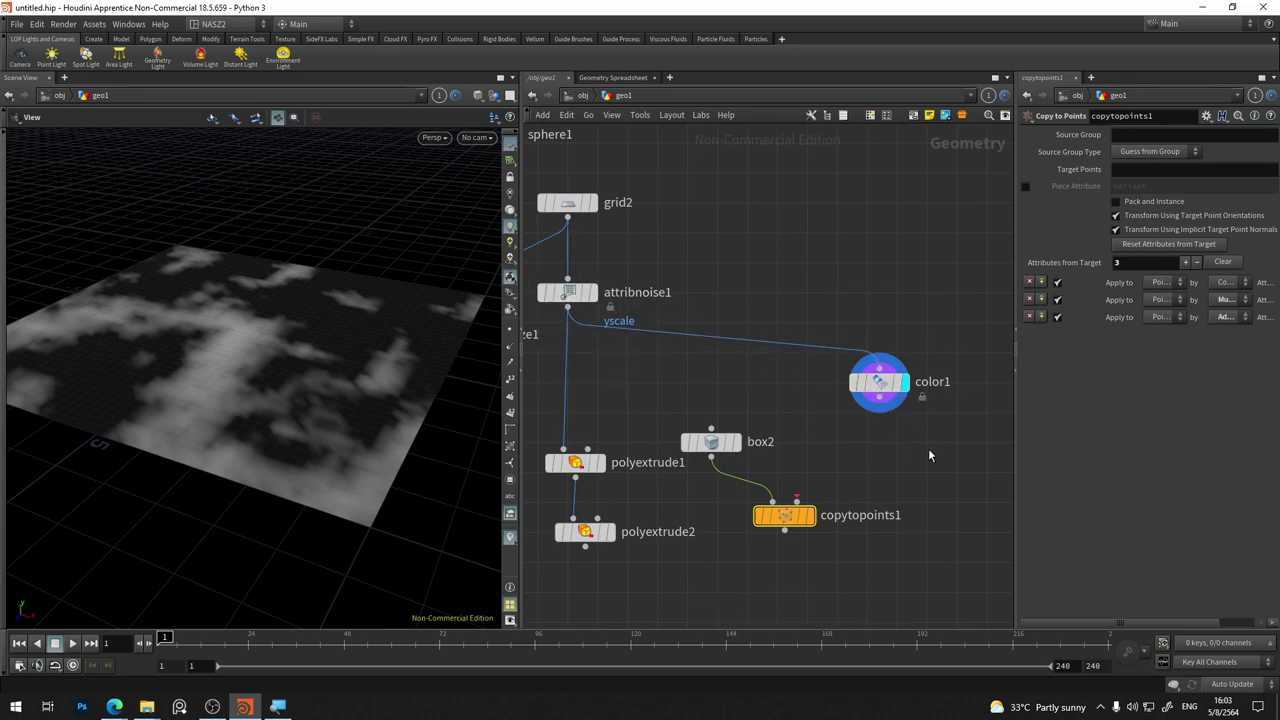
Add scatter1 after color1, orbit to inspect the points, and display scatter1
click(884, 405)
text(s)
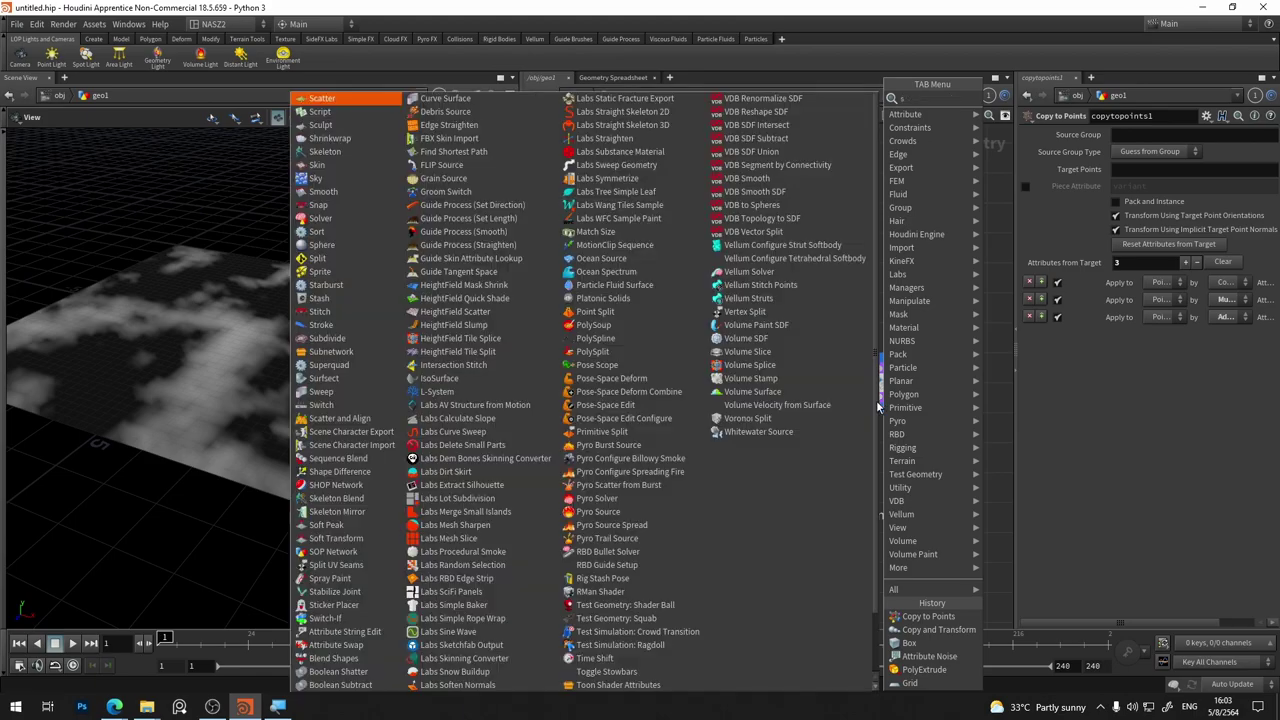
text(catter)
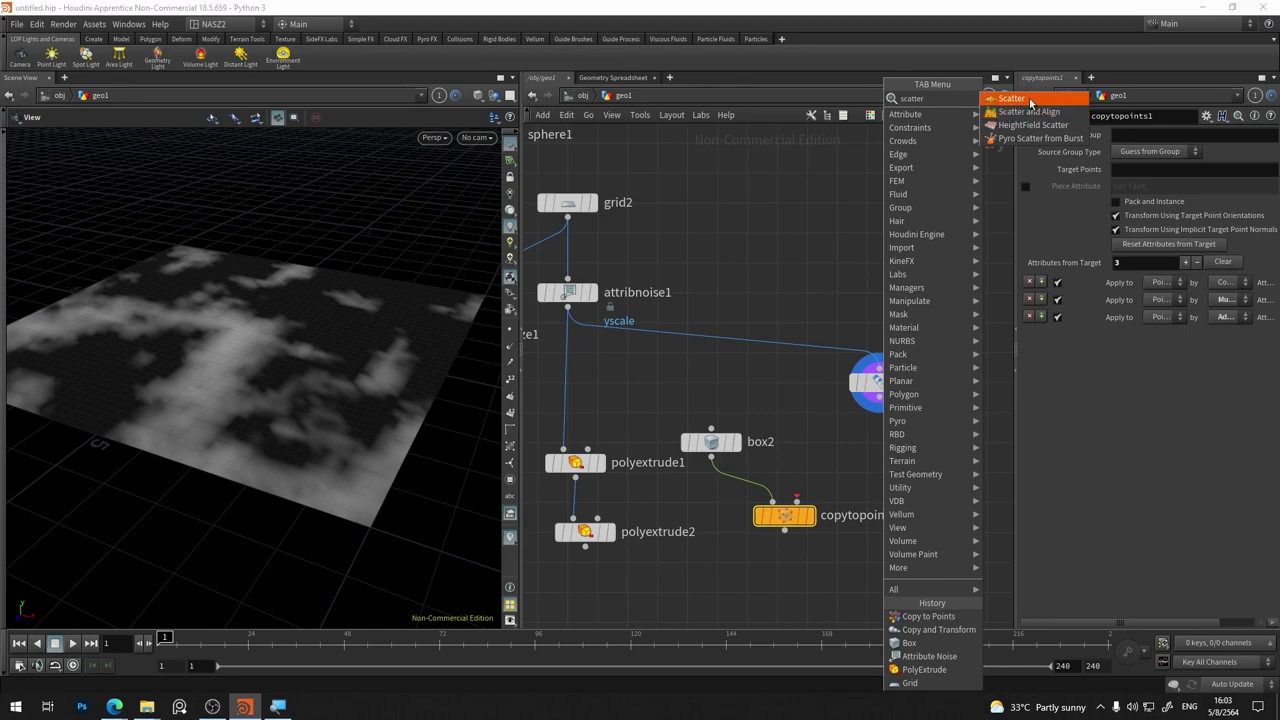
click(1030, 100)
click(880, 440)
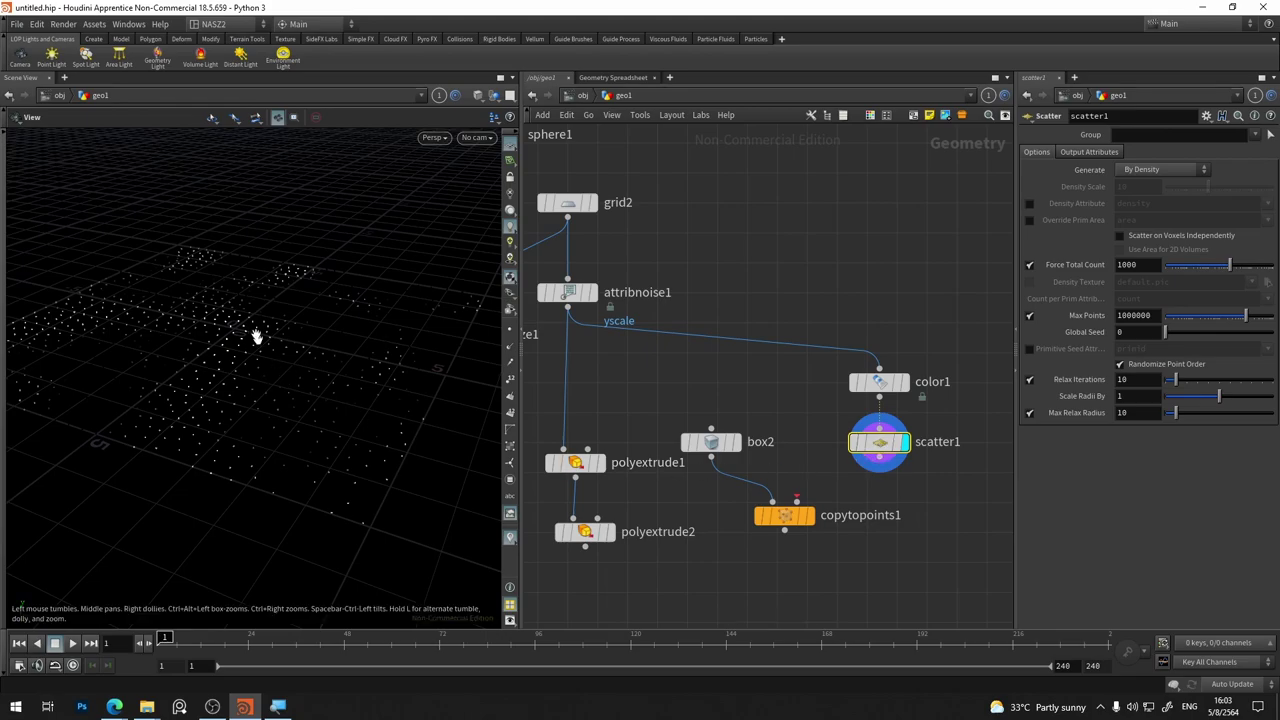
mouse_move(254, 334)
mouse_down()
mouse_move(266, 337)
mouse_move(229, 397)
mouse_move(300, 294)
mouse_move(337, 323)
mouse_move(286, 351)
mouse_up()
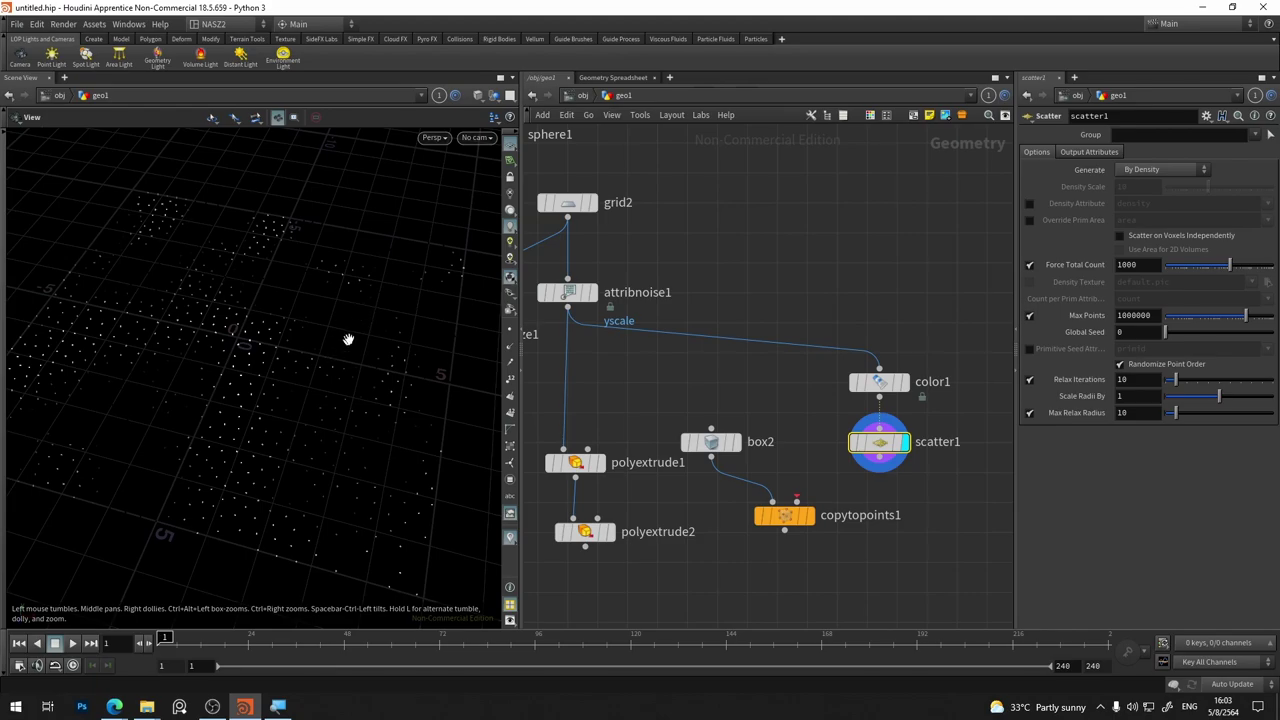
mouse_move(349, 343)
mouse_down()
mouse_move(306, 309)
mouse_move(425, 349)
mouse_move(296, 326)
mouse_up()
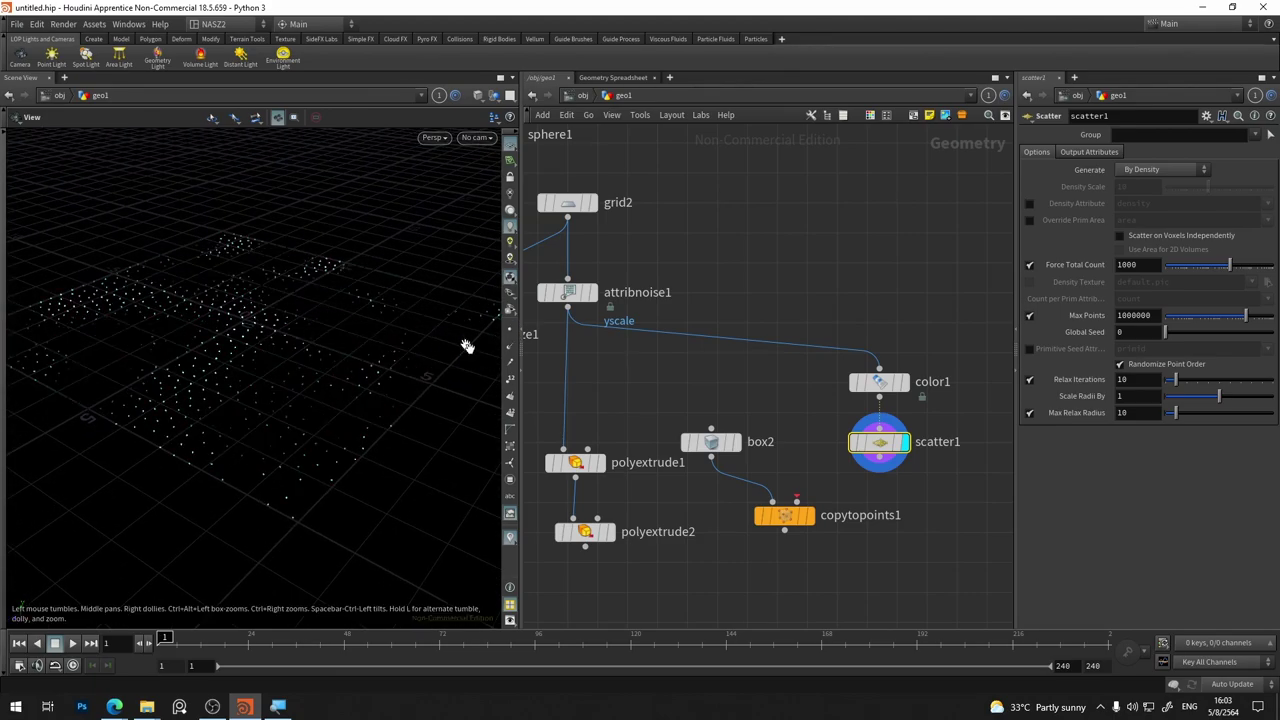
click(906, 383)
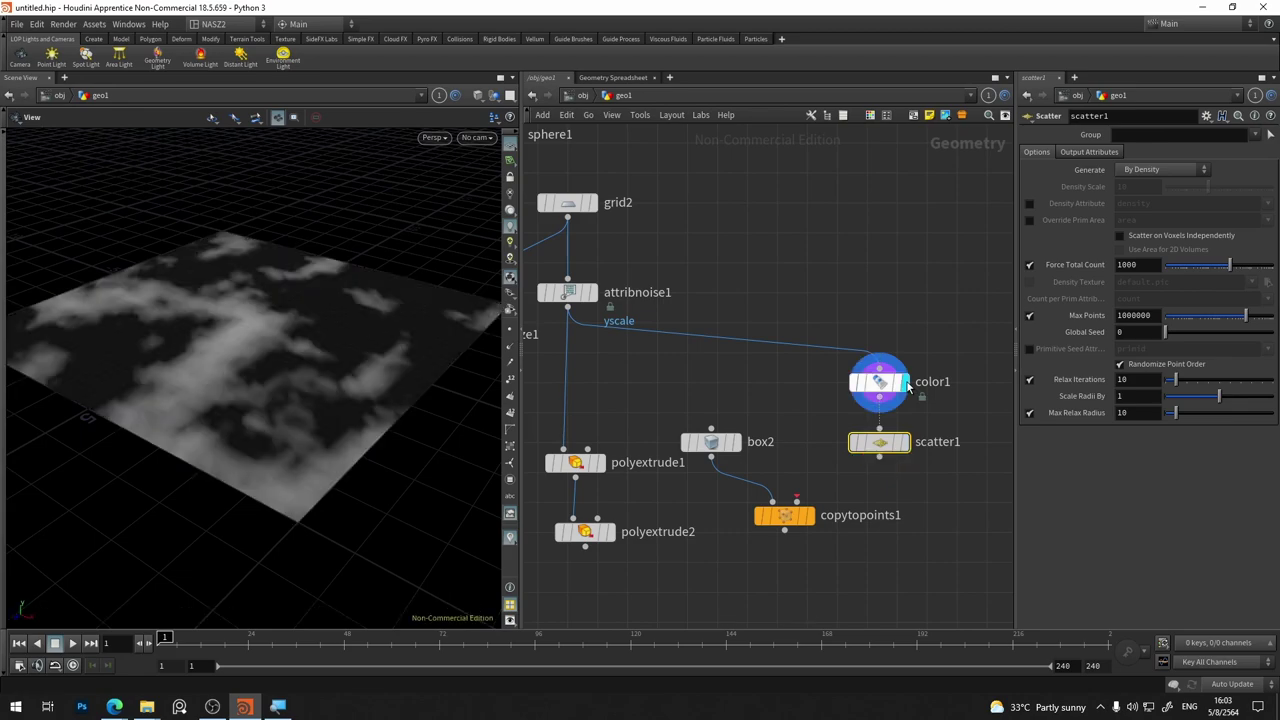
click(905, 443)
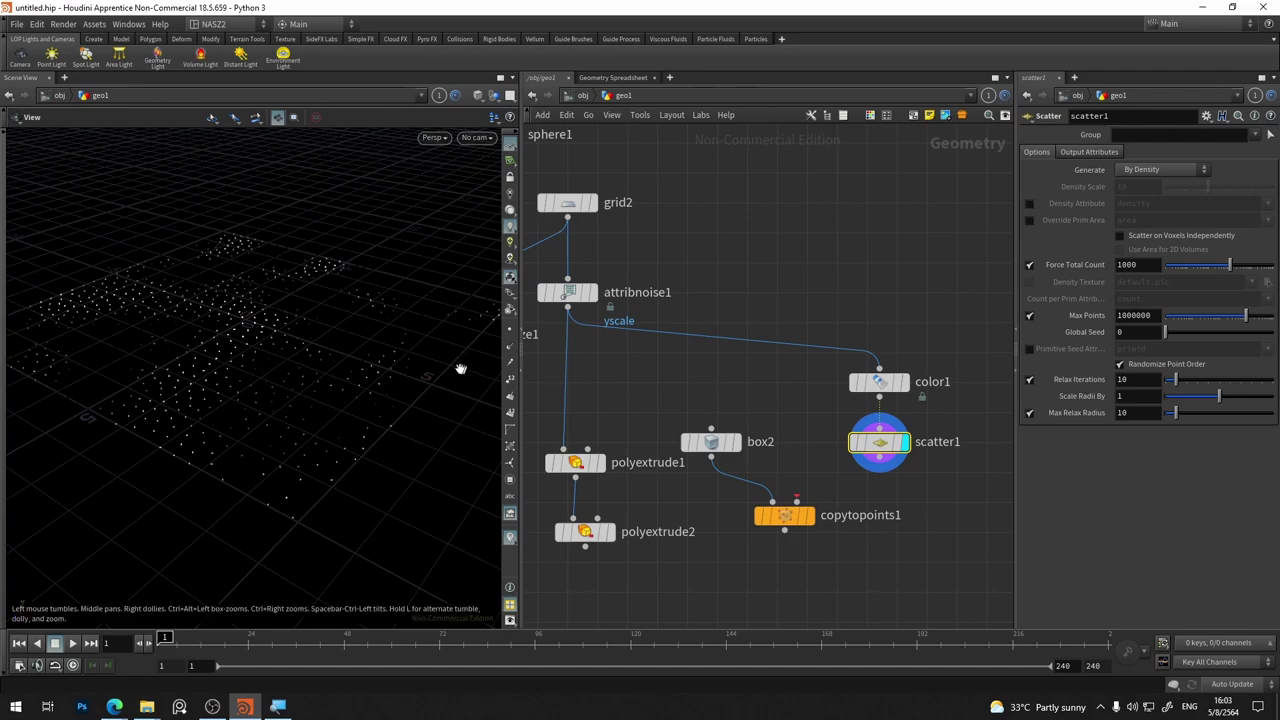
Enable scatter1's density attribute and set it to yscale
click(1029, 203)
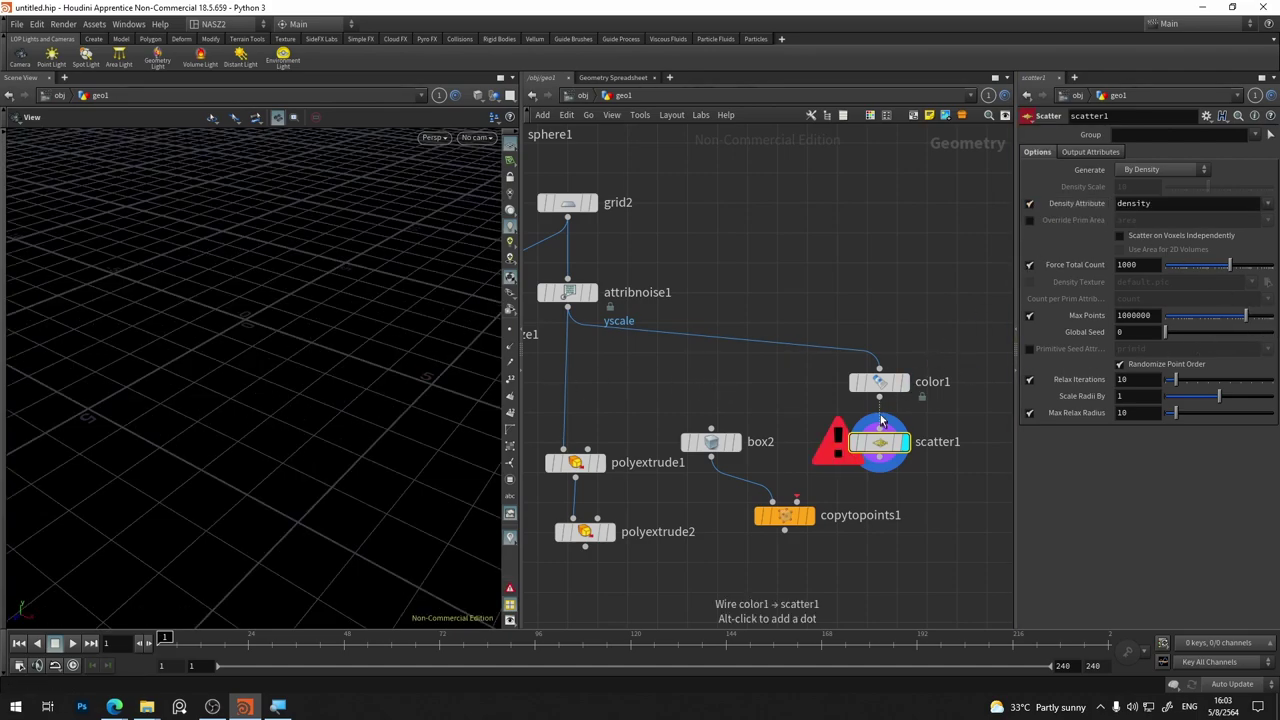
click(881, 384)
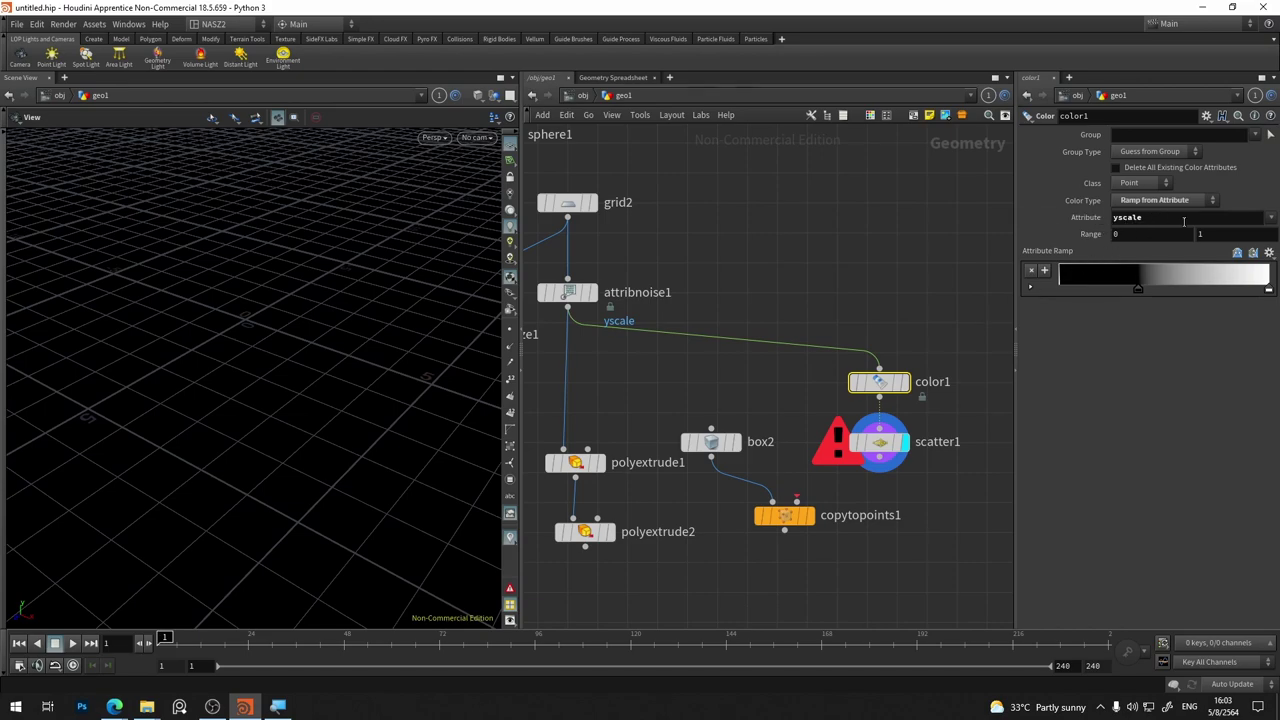
click(880, 441)
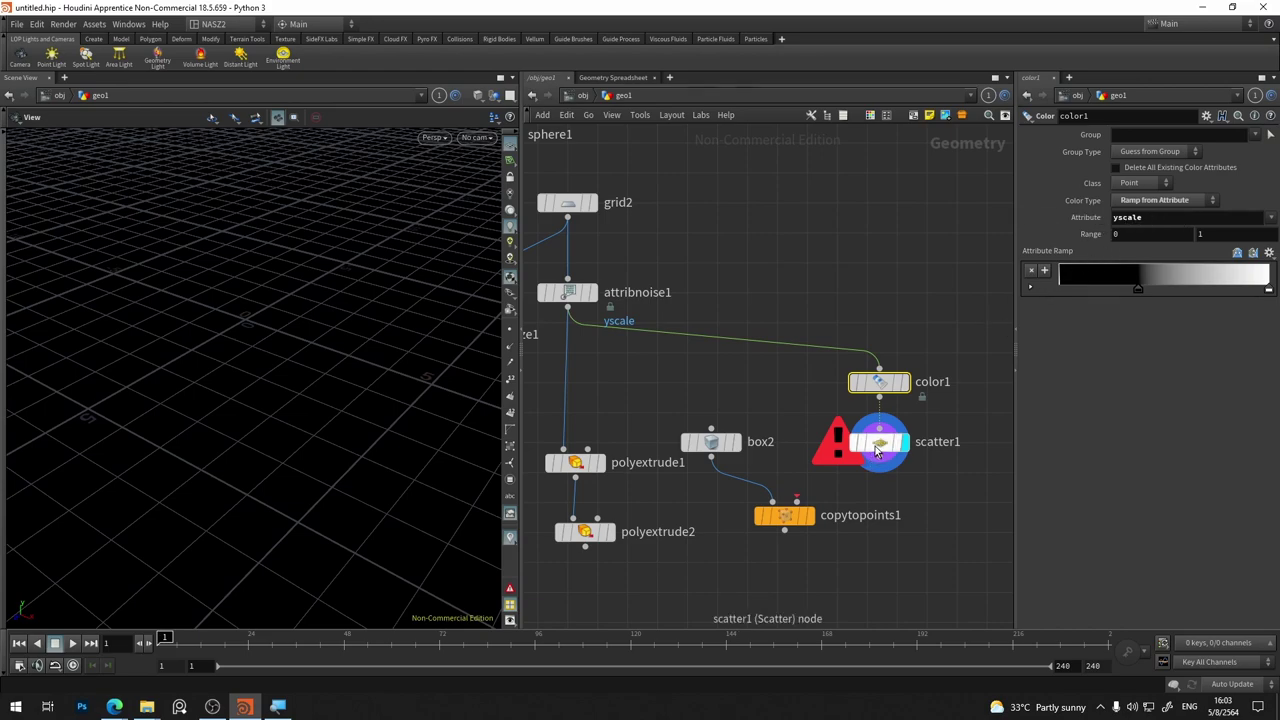
middle_click(881, 386)
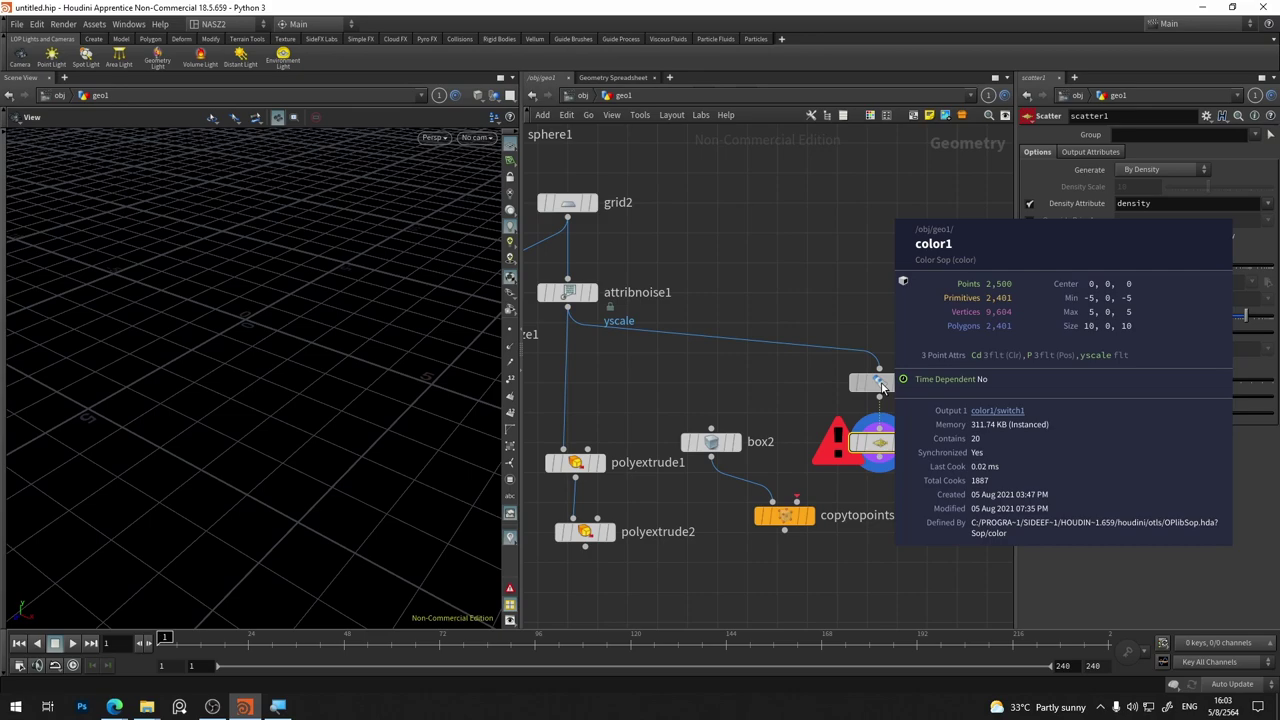
double_click(1148, 204)
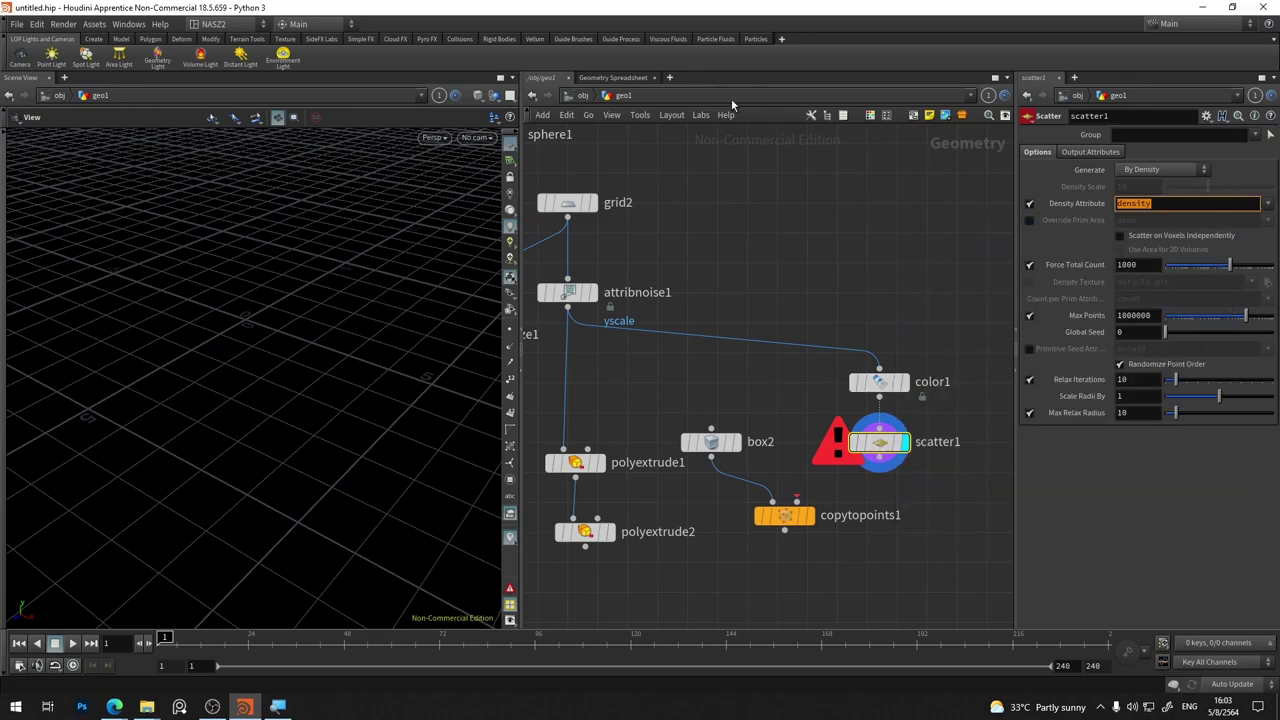
text(yscale)
key(Return)
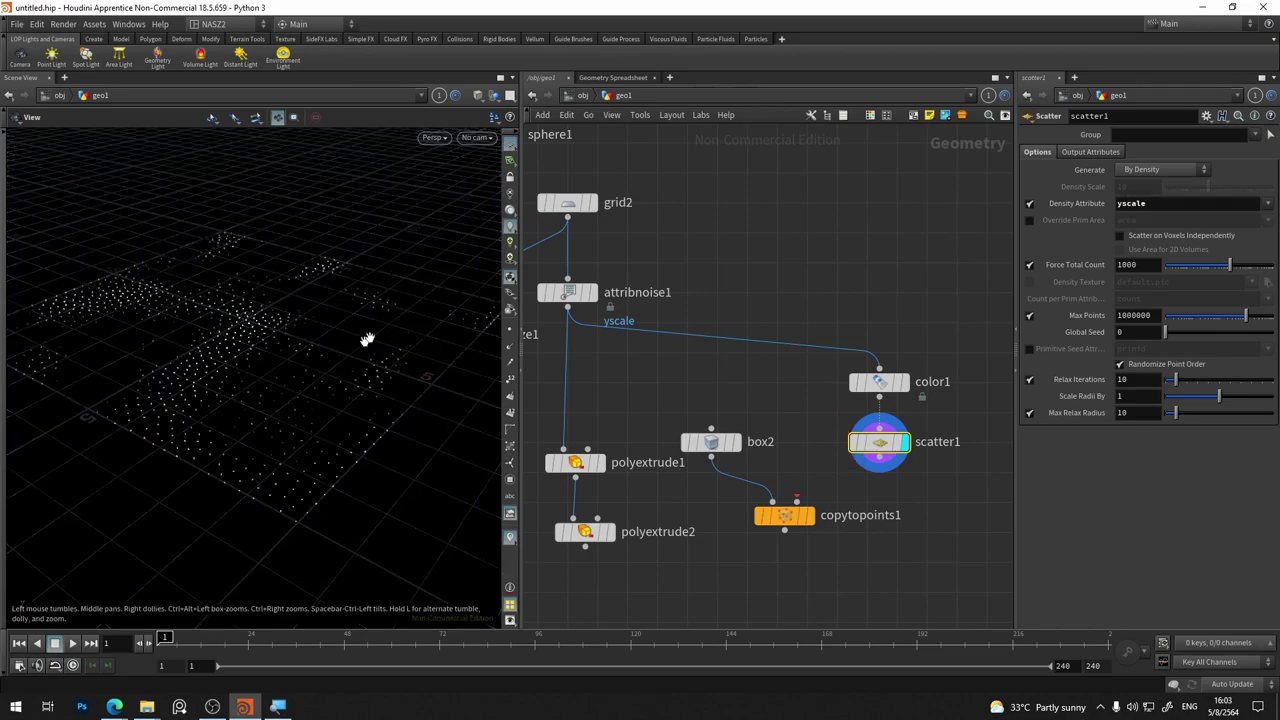
Toggle the viewport's point-marker display on and off
click(509, 333)
click(509, 333)
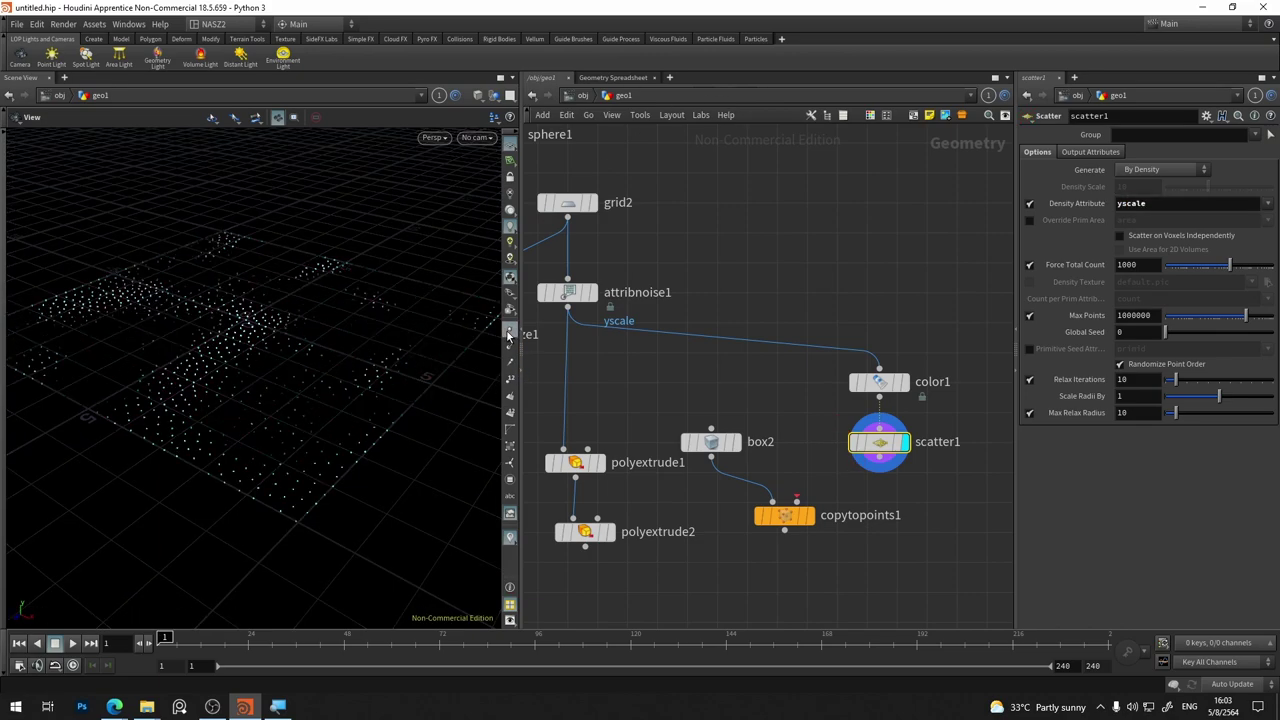
click(512, 338)
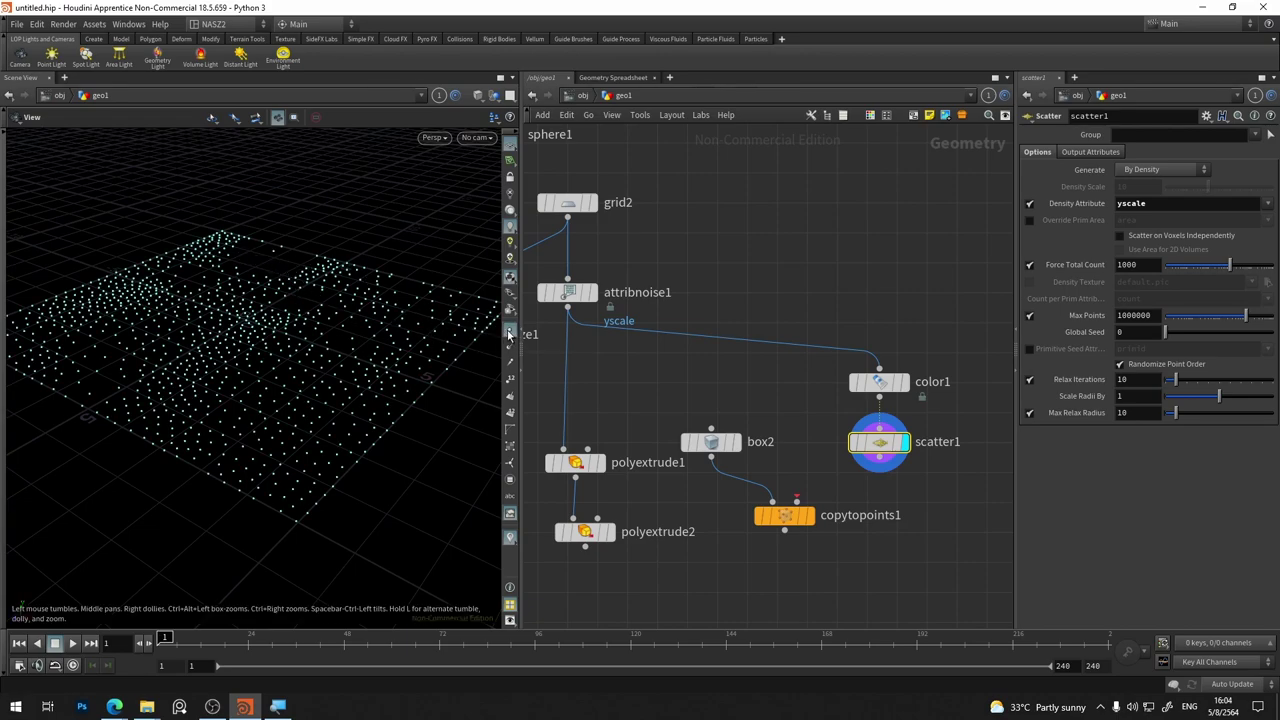
click(509, 336)
click(509, 336)
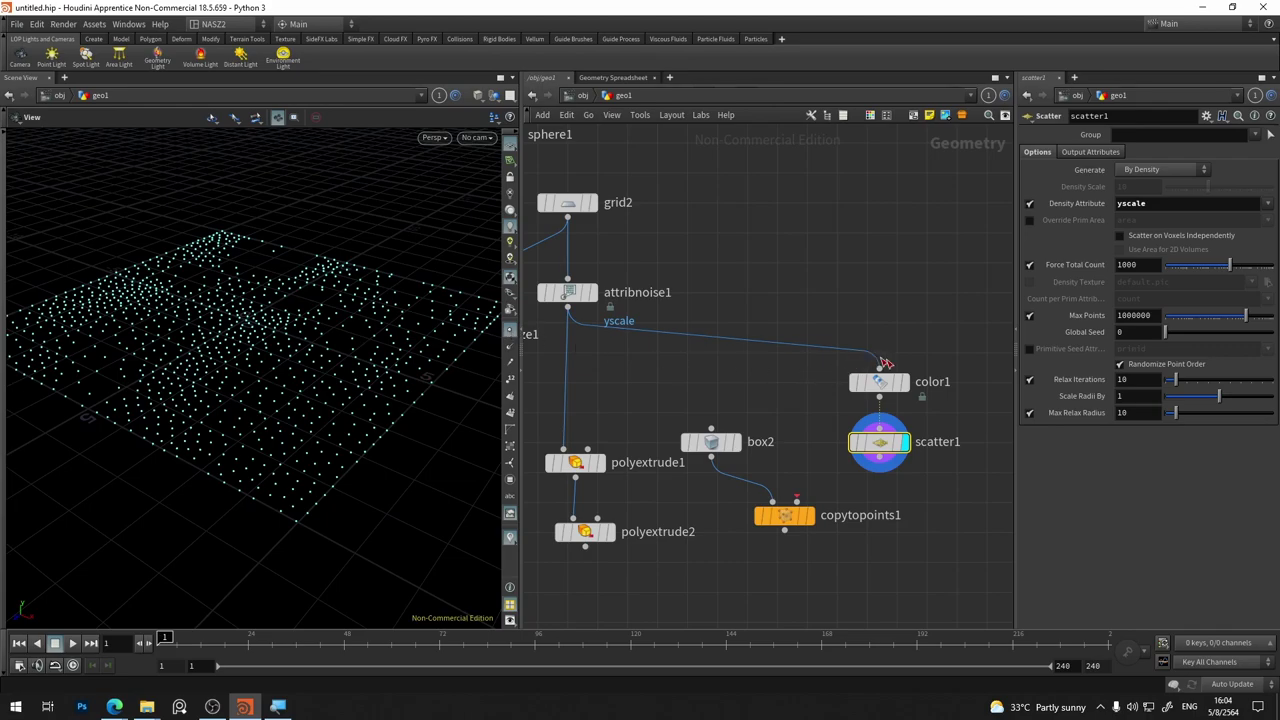
Change scatter1's density attribute from yscale to Cd
click(879, 383)
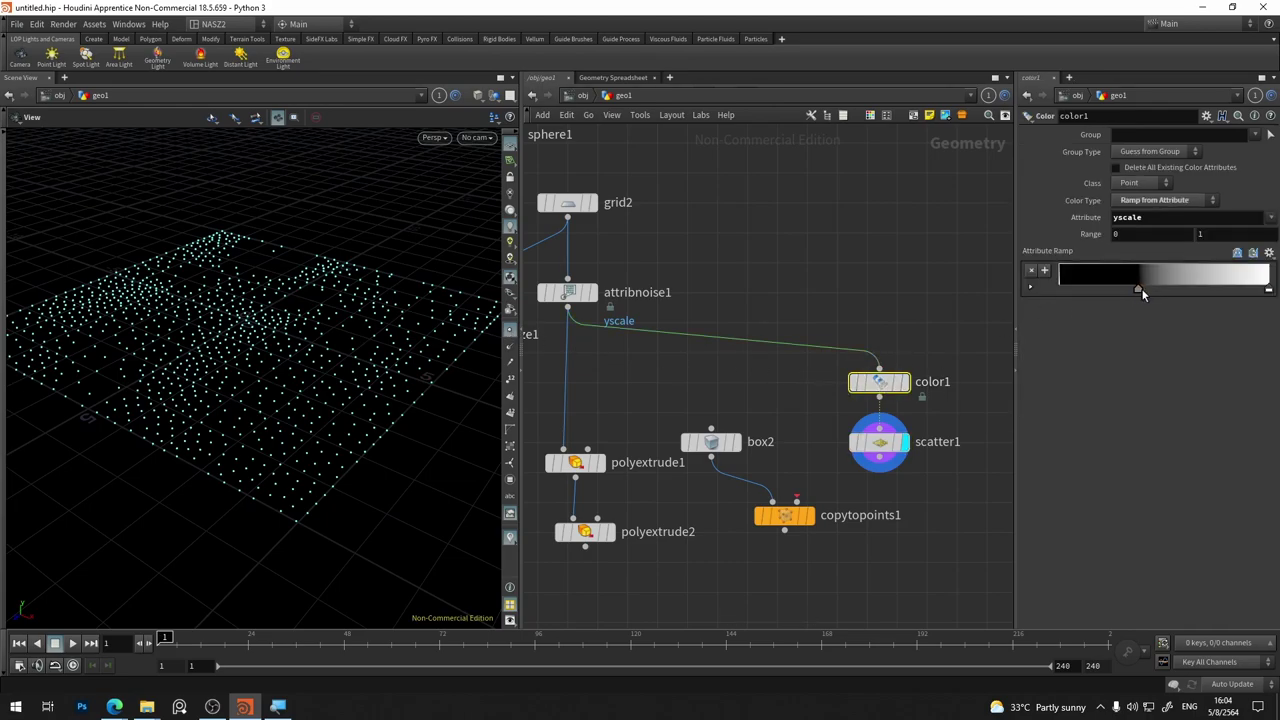
click(880, 444)
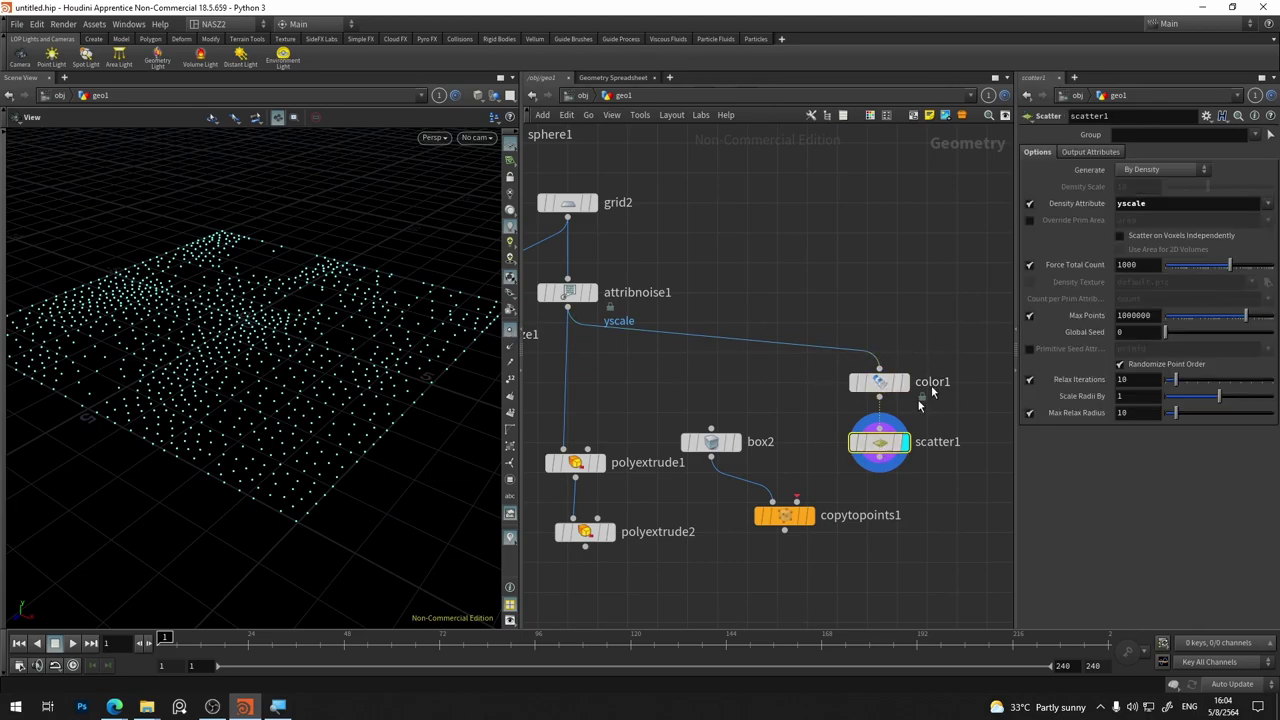
key(Return)
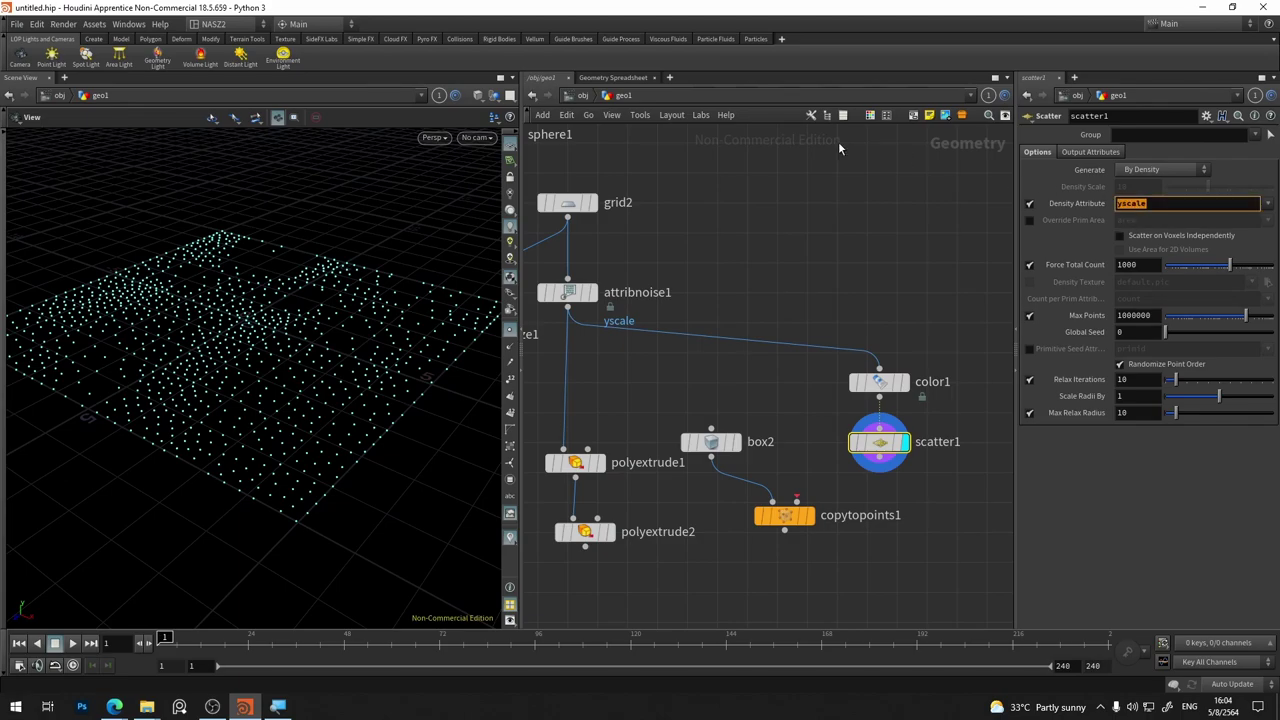
text(Cd)
key(Return)
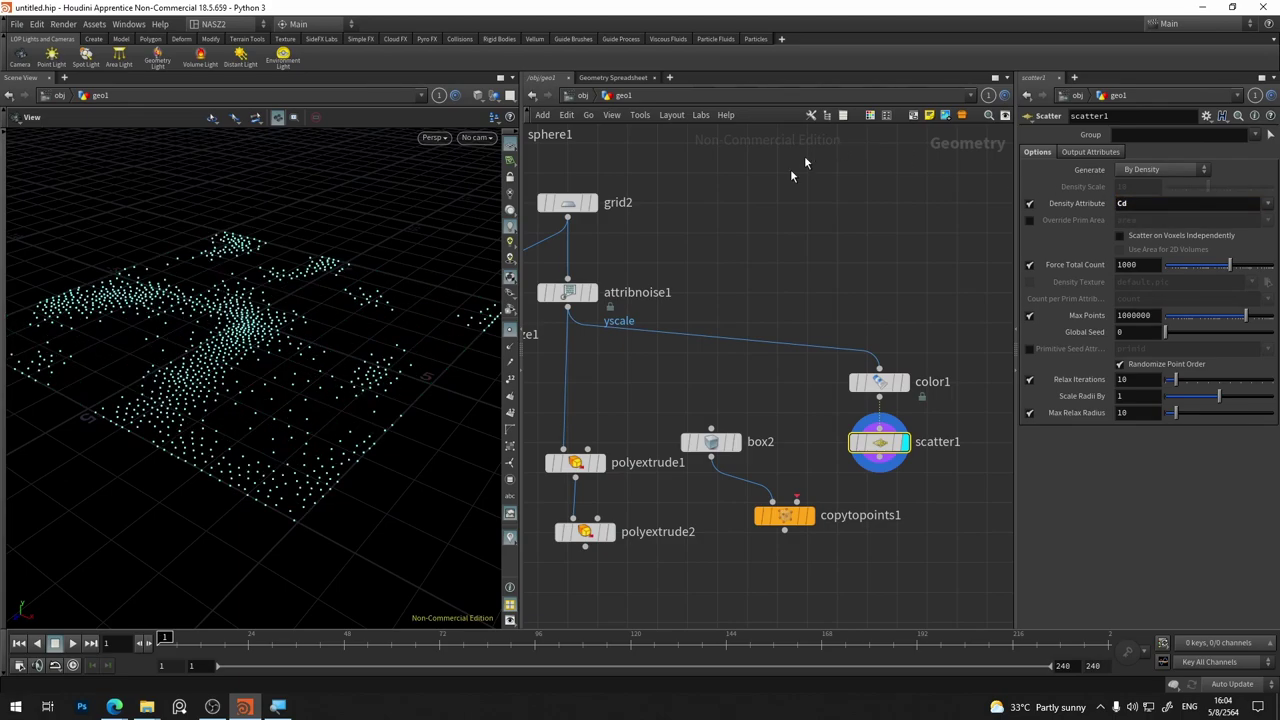
Inspect color1 and attribnoise1 attribute info, then view color1's ramp settings
middle_click(882, 384)
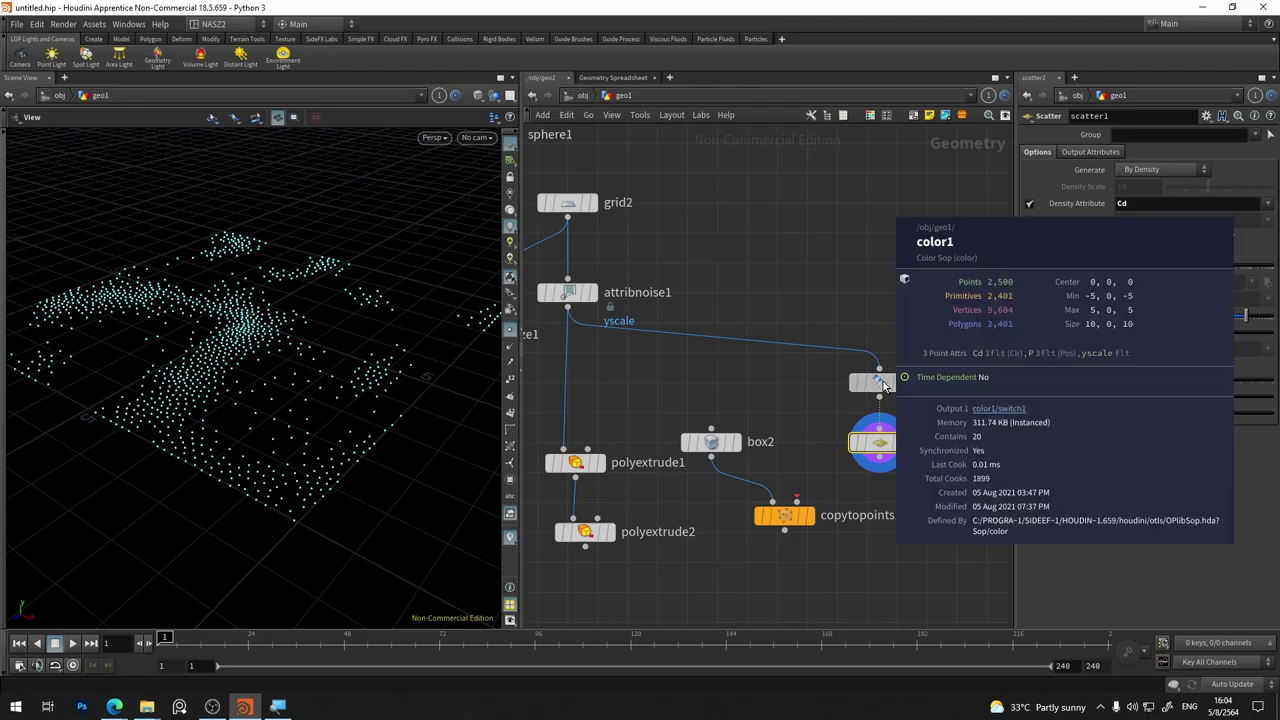
middle_click(879, 390)
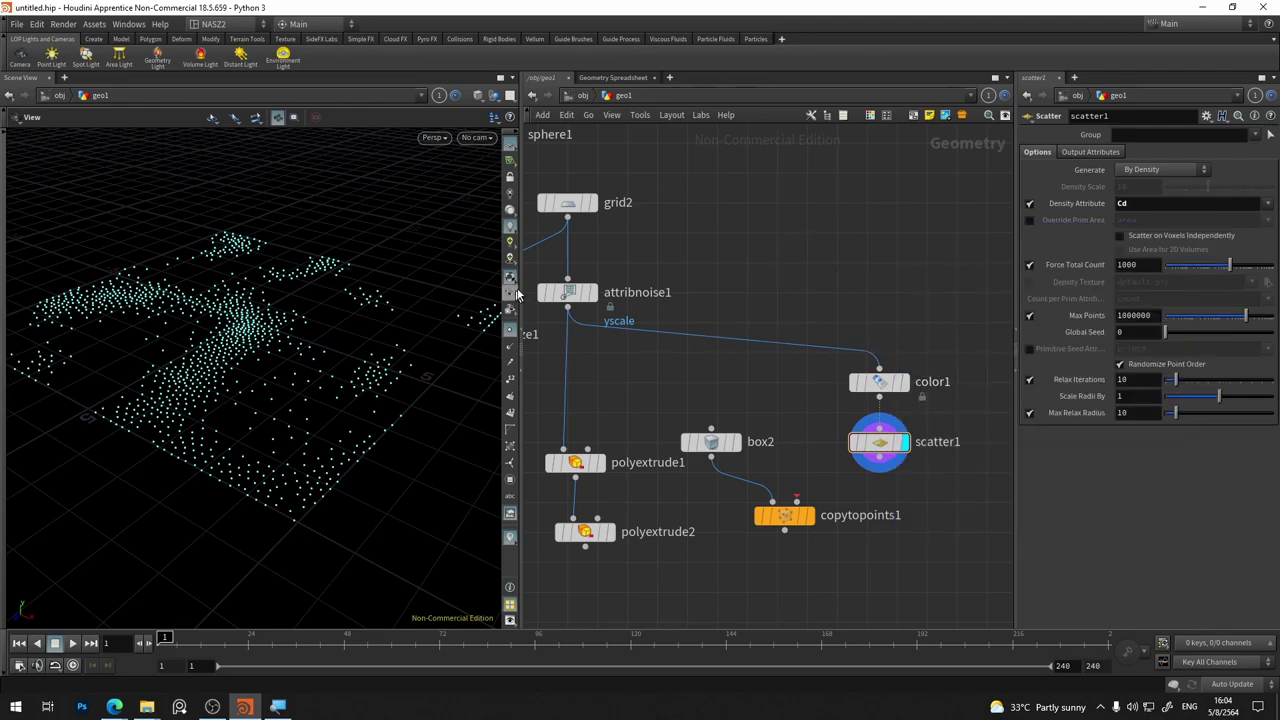
middle_click(578, 298)
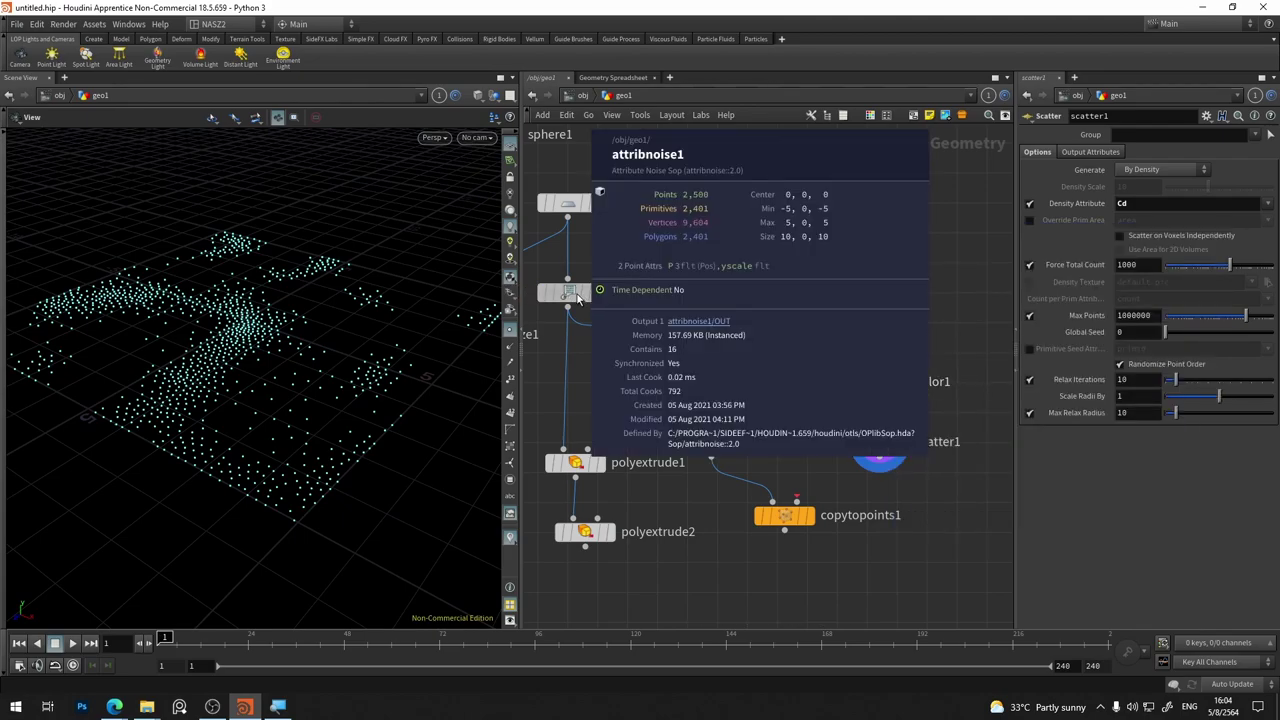
click(879, 382)
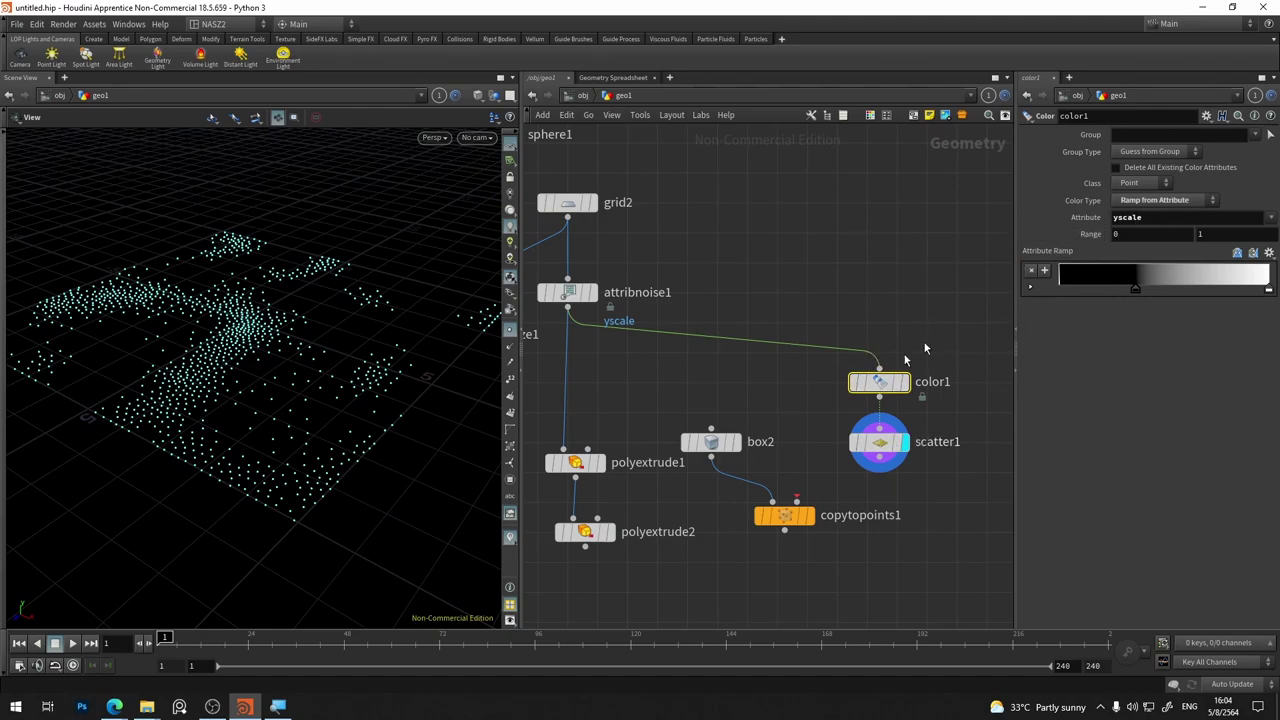
scroll(902, 406, down, 1)
mouse_move(882, 386)
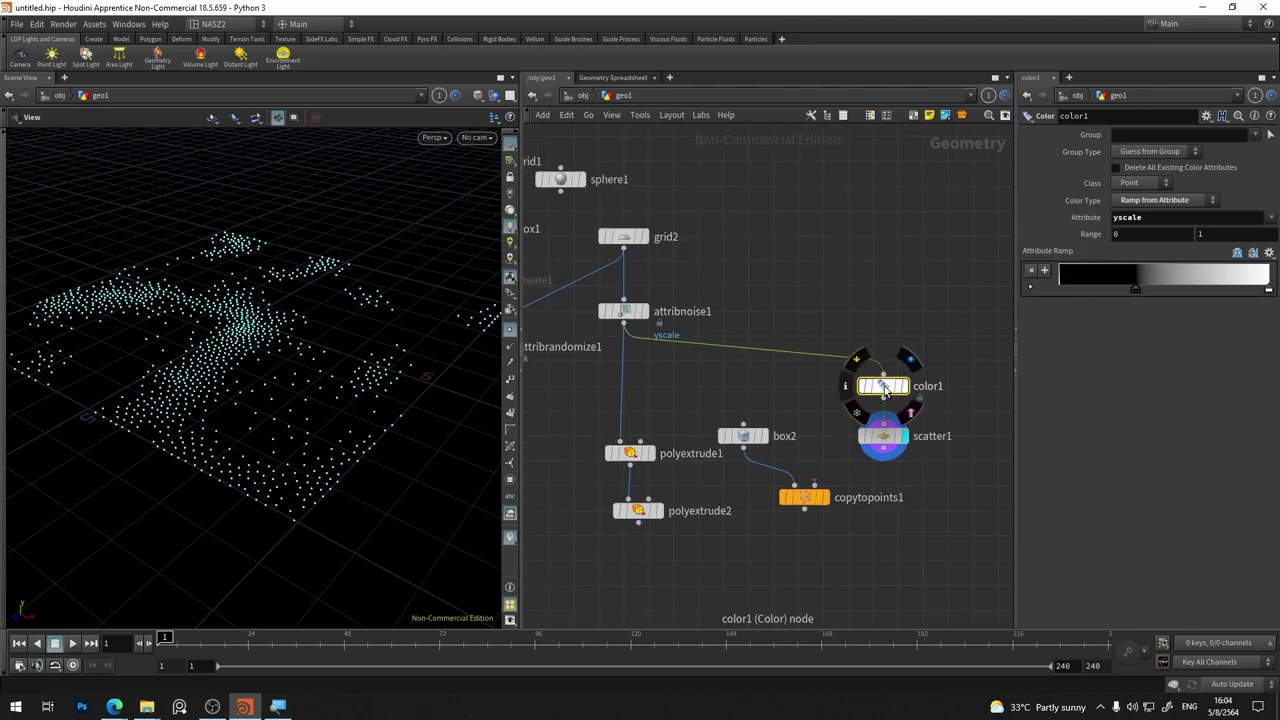
middle_click(888, 384)
mouse_move(884, 438)
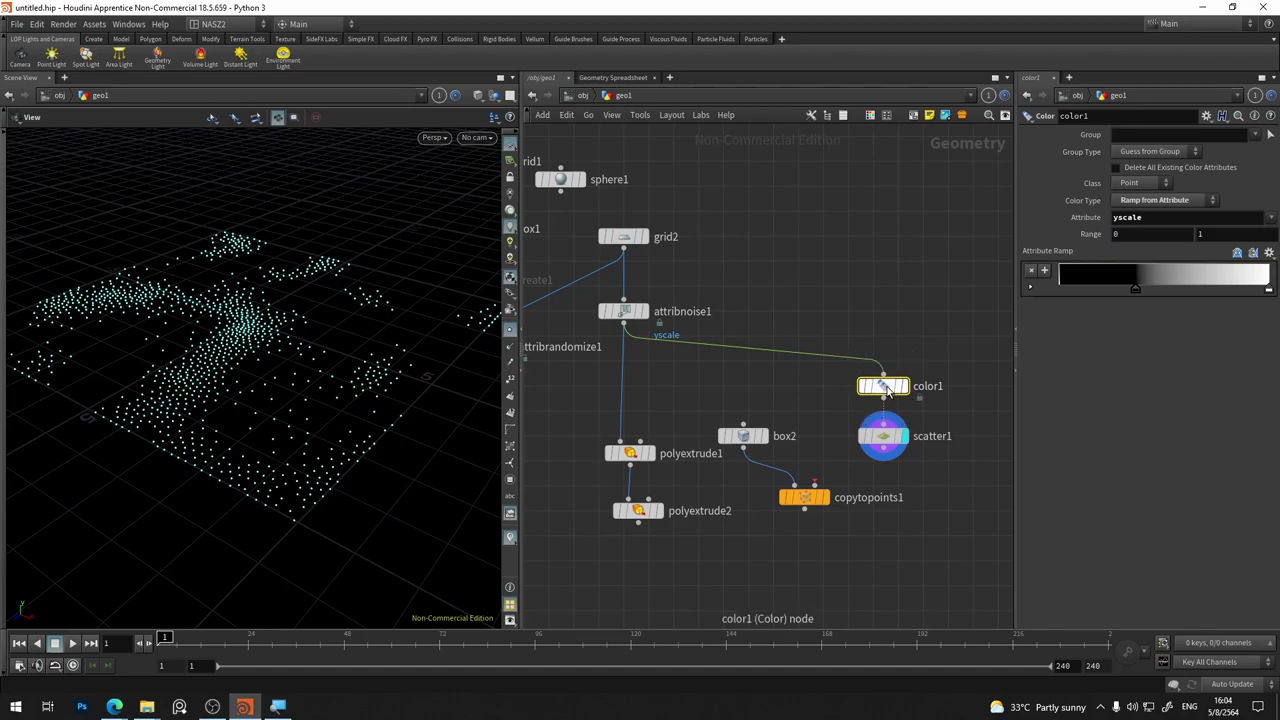
Drag color1's ramp black key right, keeping Ramp from Attribute, and set scatter1 Relax Iterations to 12
mouse_move(1137, 289)
mouse_down()
mouse_move(1084, 290)
mouse_move(1152, 289)
mouse_up()
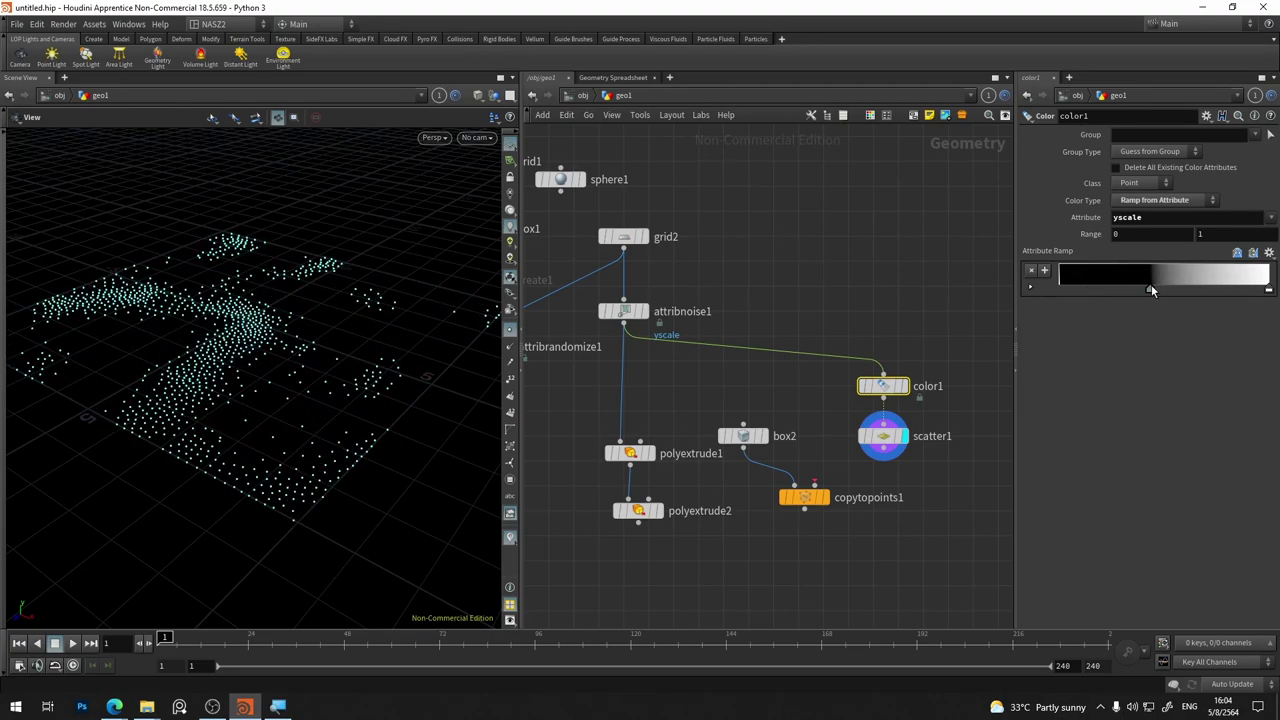
click(1181, 201)
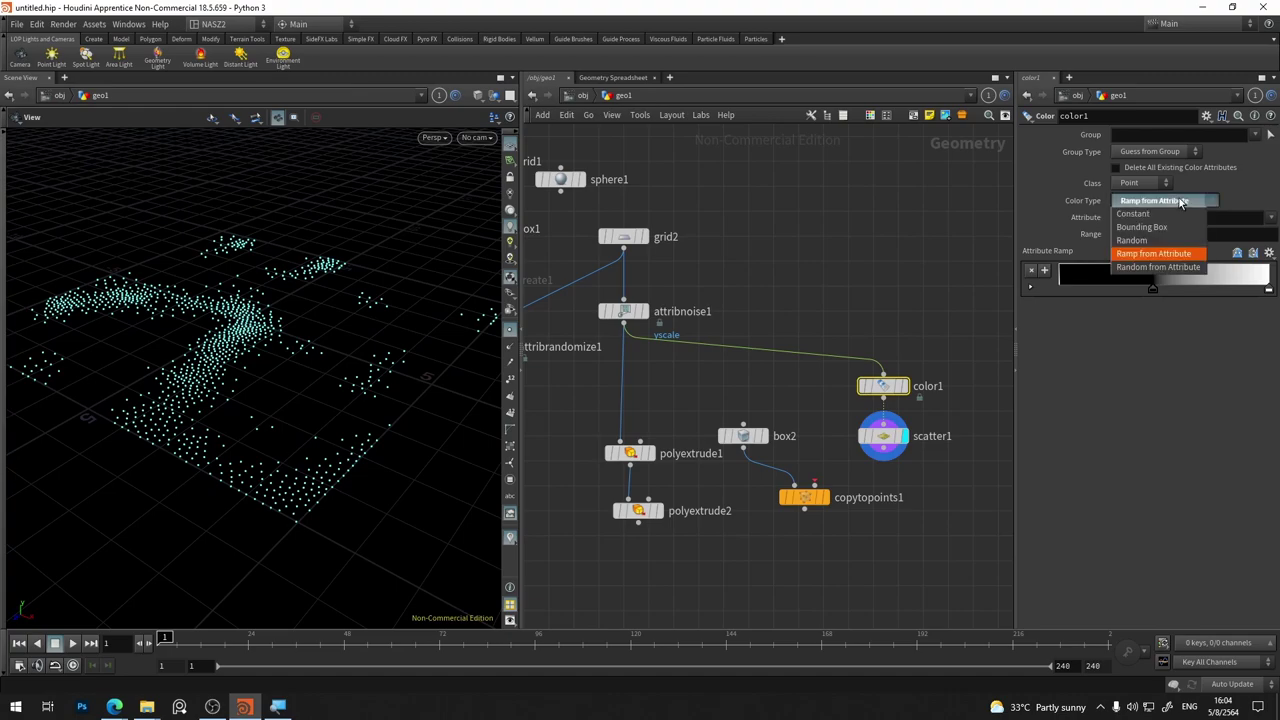
click(1168, 256)
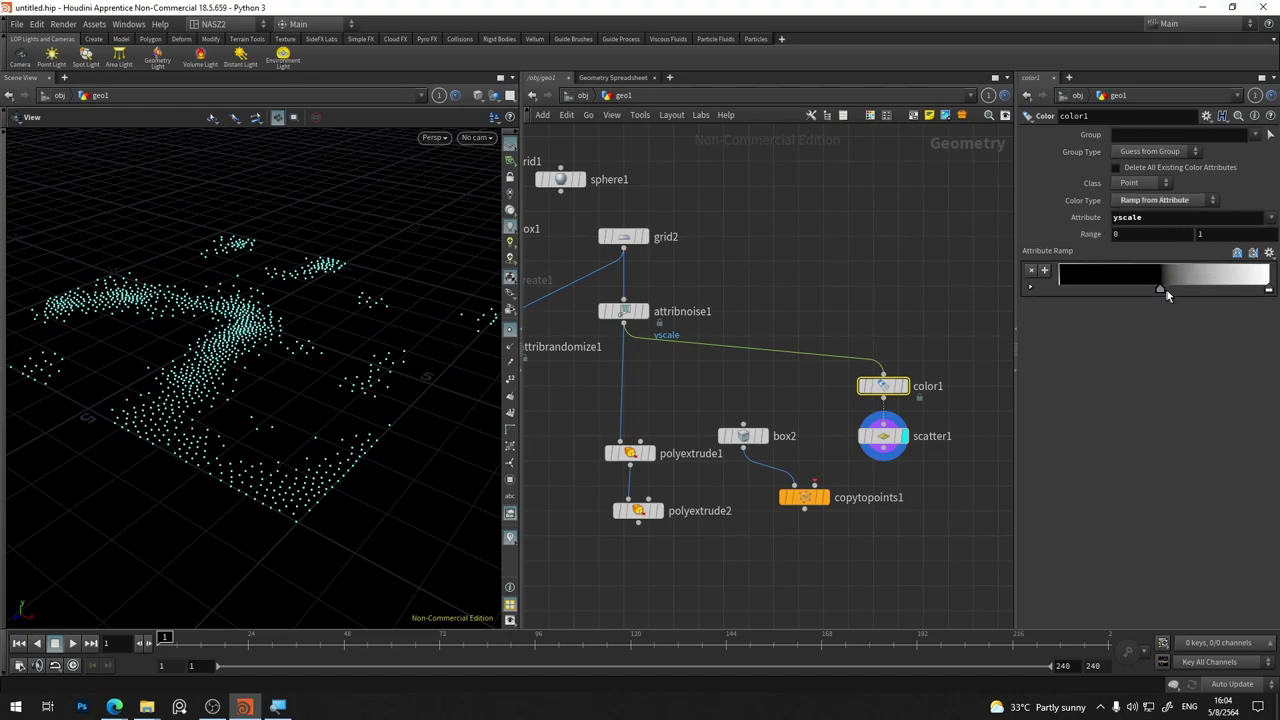
drag(1155, 289, 1182, 289)
mouse_move(1135, 288)
mouse_down()
mouse_move(1191, 287)
mouse_move(1156, 288)
mouse_up()
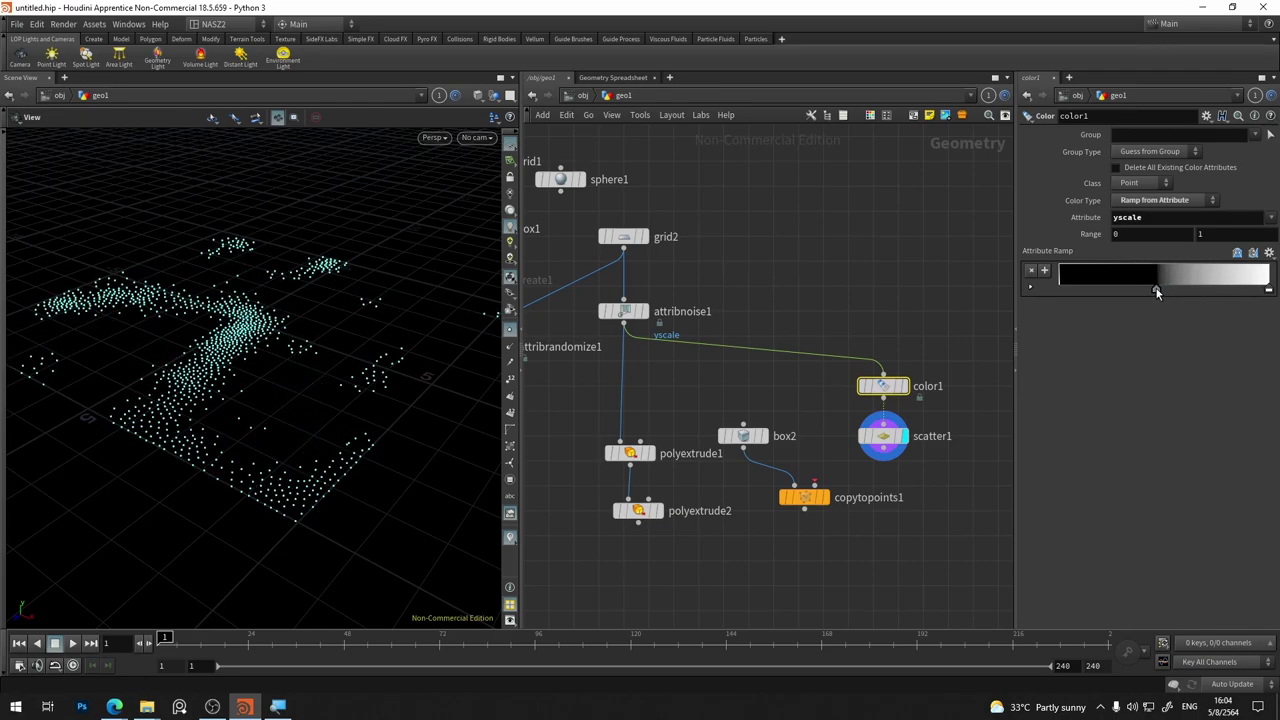
click(883, 437)
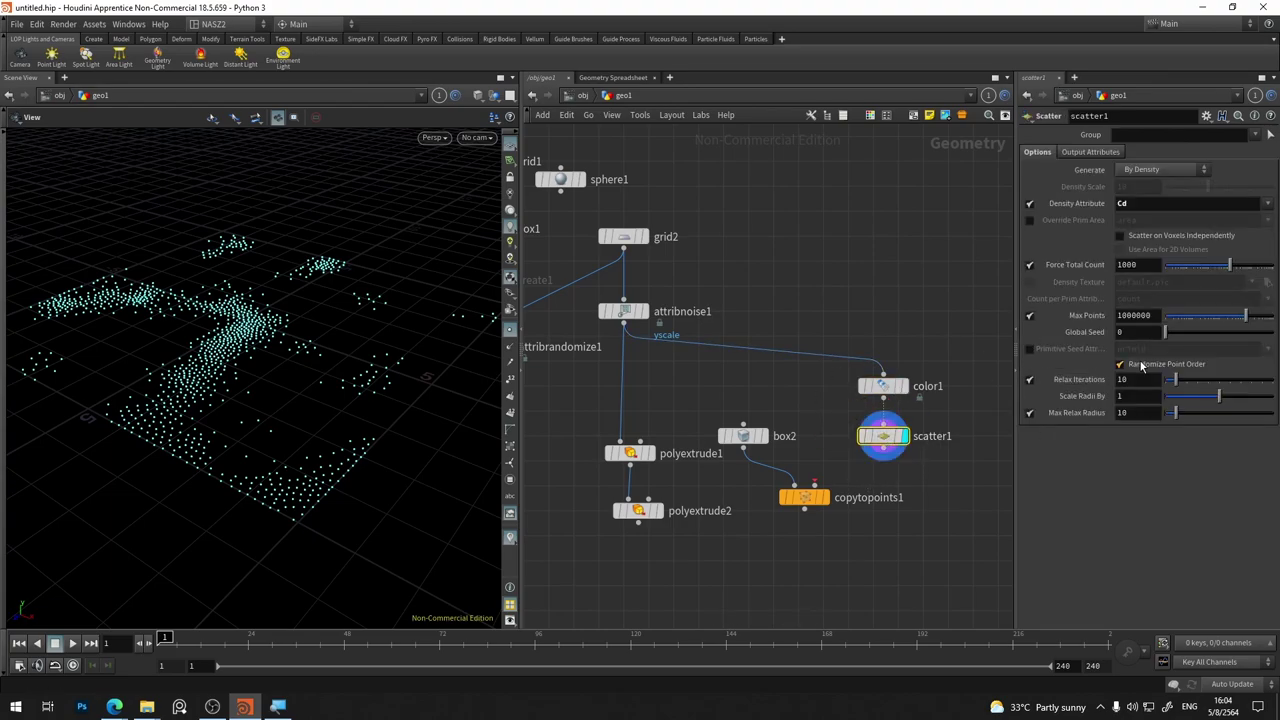
mouse_move(1176, 388)
mouse_down()
mouse_move(1244, 388)
mouse_move(1178, 388)
mouse_up()
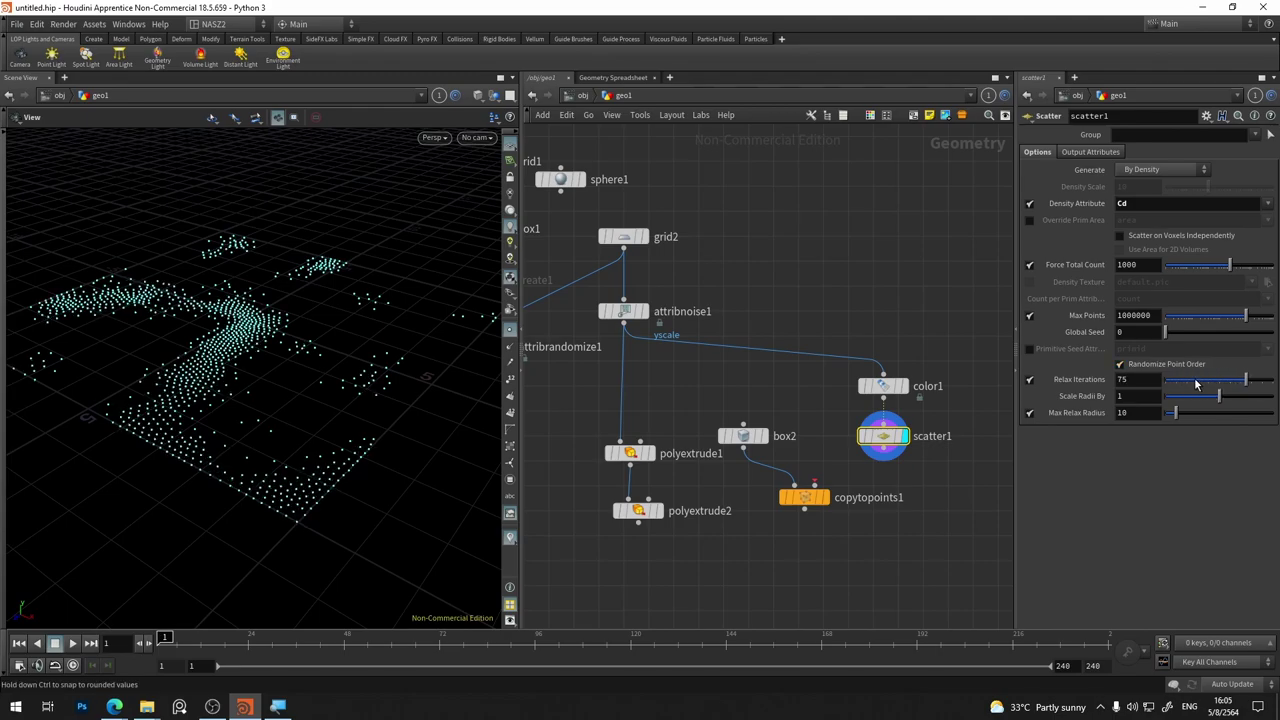
Wire scatter1 into copytopoints1's second input and view the copied boxes
click(884, 455)
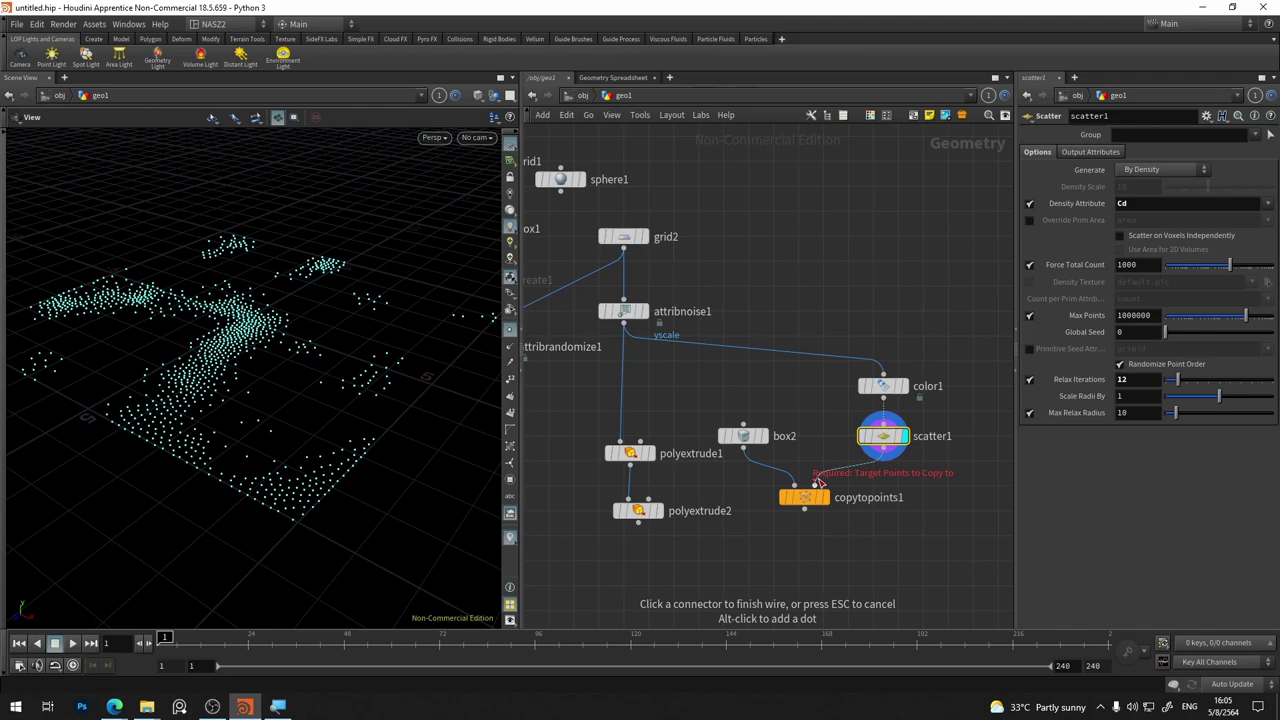
click(817, 495)
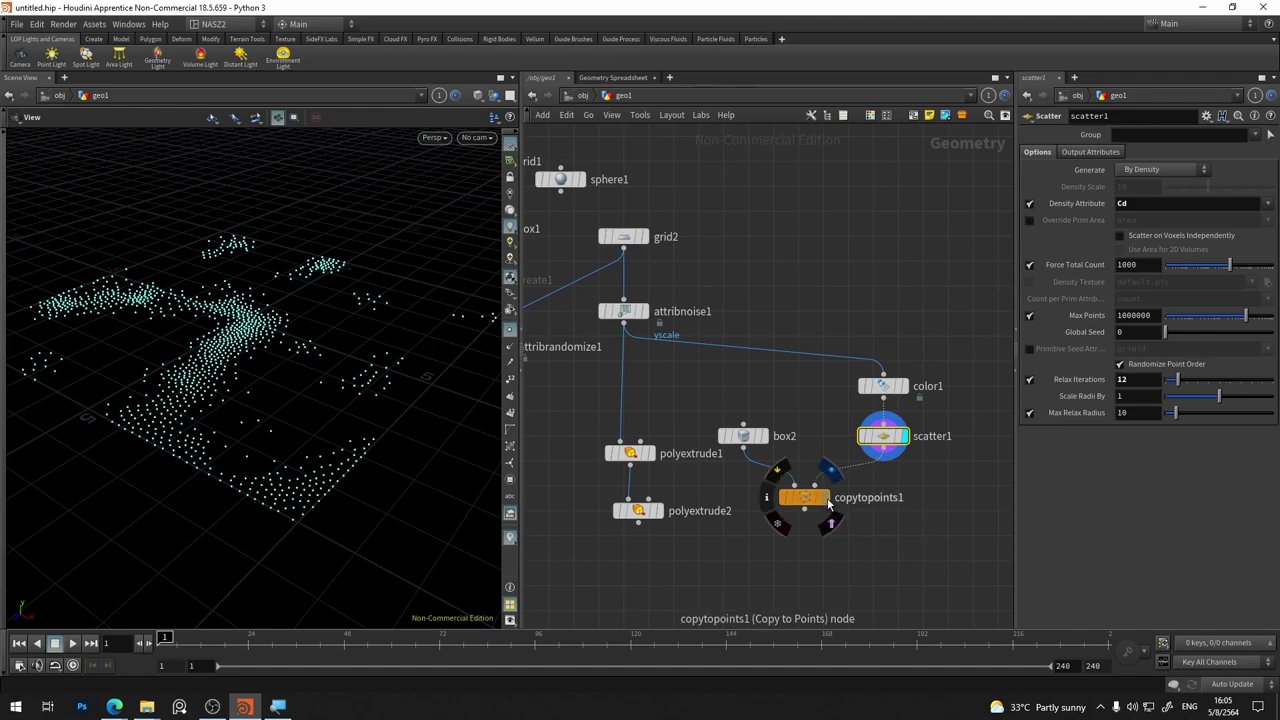
click(808, 505)
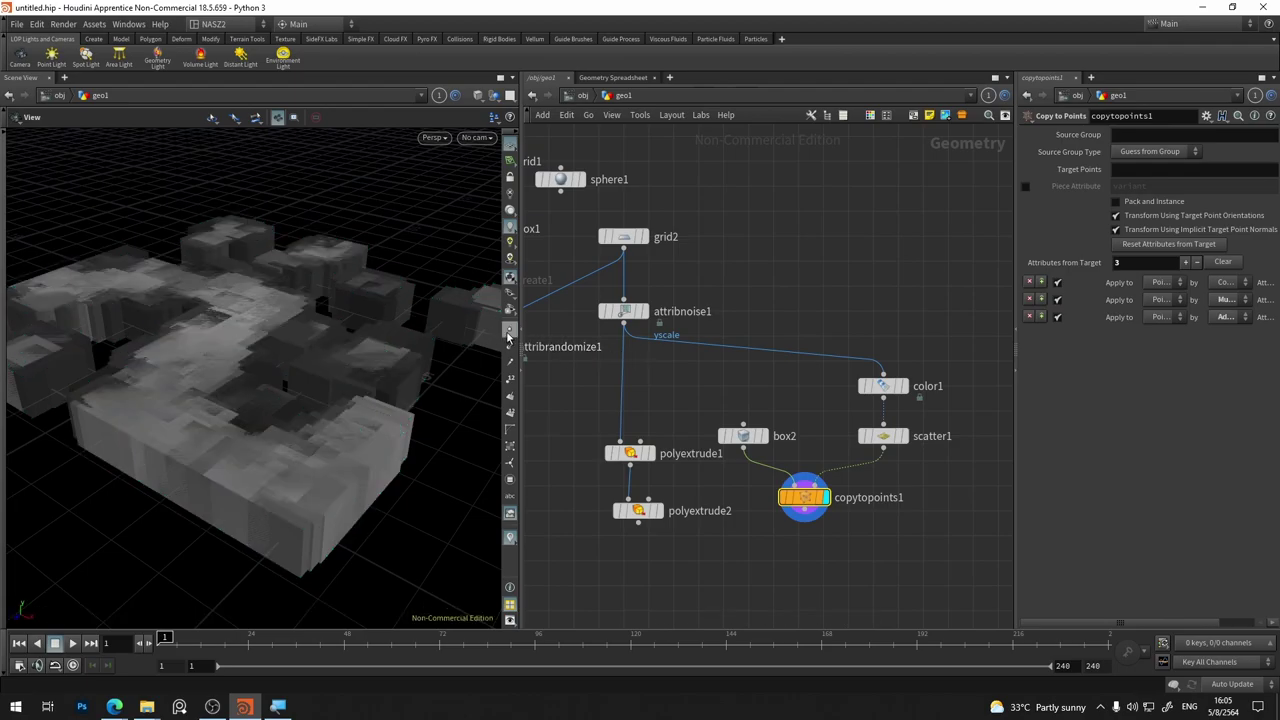
mouse_move(434, 423)
mouse_down()
mouse_move(321, 394)
mouse_move(230, 400)
mouse_up()
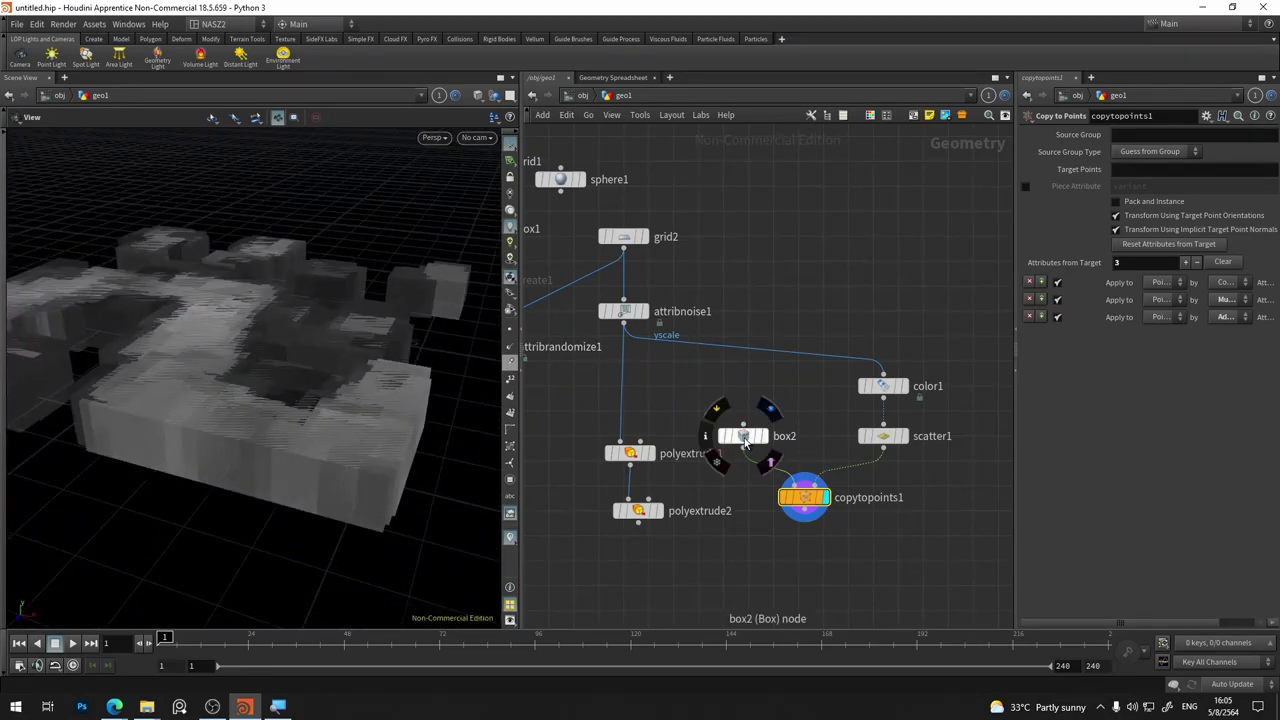
Set box2's Uniform Scale to 0.06, then review copytopoints1, scatter1 and color1
click(745, 437)
drag(1170, 236, 1162, 236)
scroll(447, 395, up, 3)
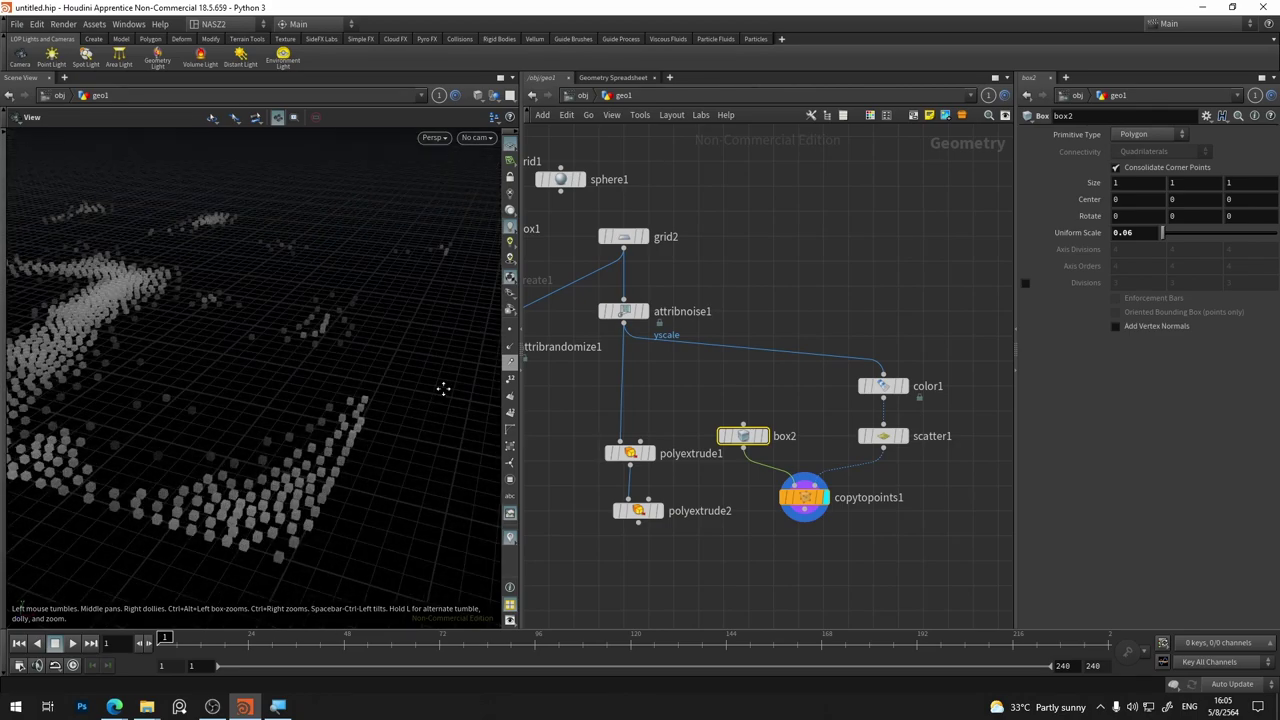
mouse_move(443, 389)
mouse_down()
mouse_move(323, 279)
mouse_move(306, 317)
mouse_move(357, 274)
mouse_move(364, 318)
mouse_up()
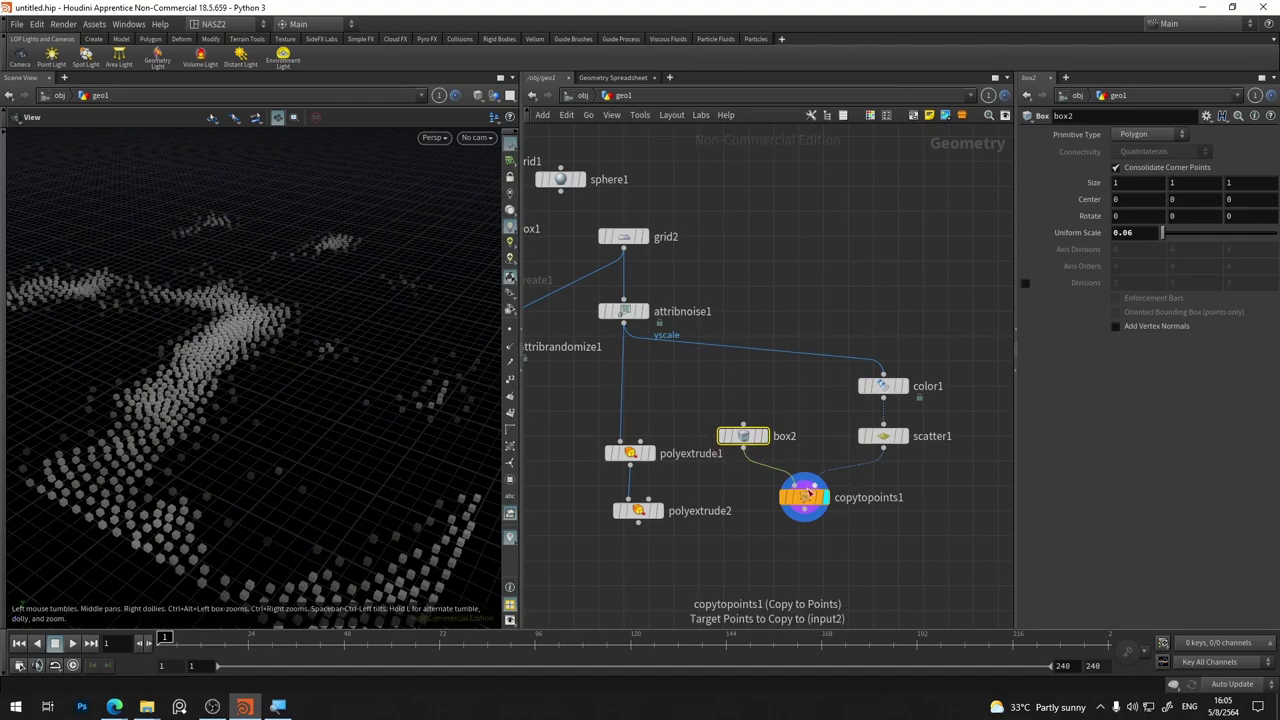
click(806, 496)
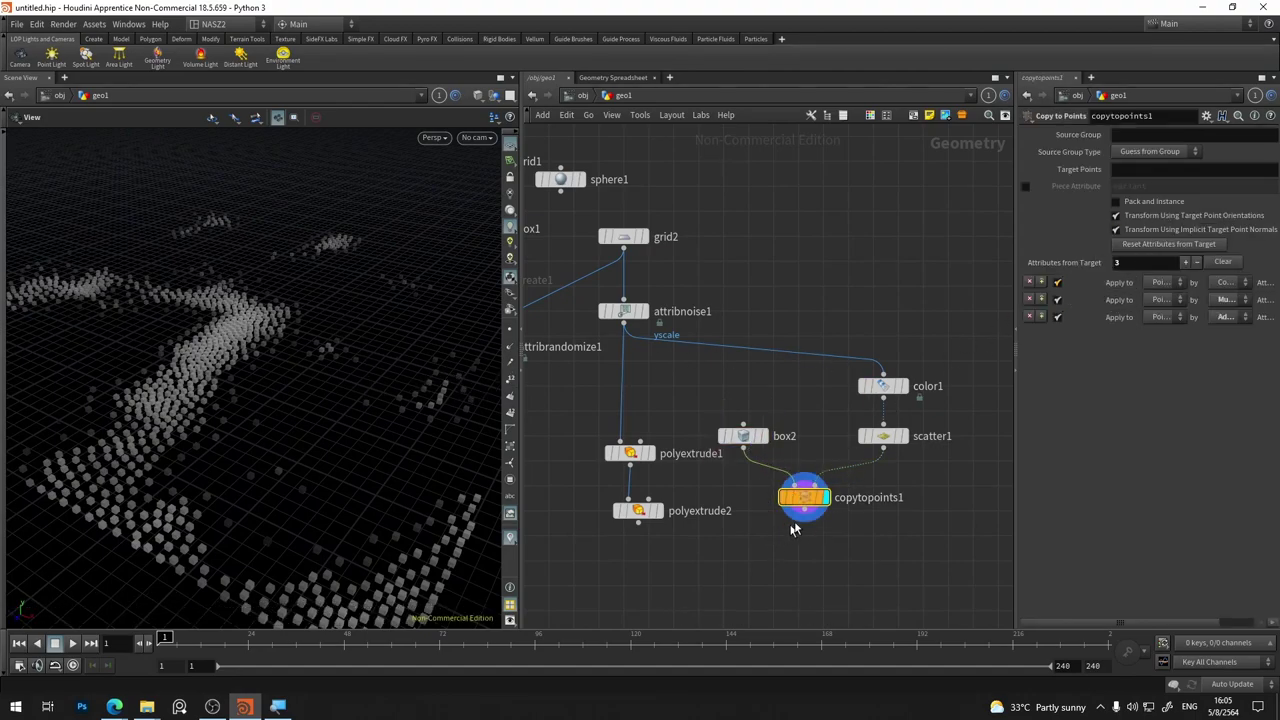
click(882, 436)
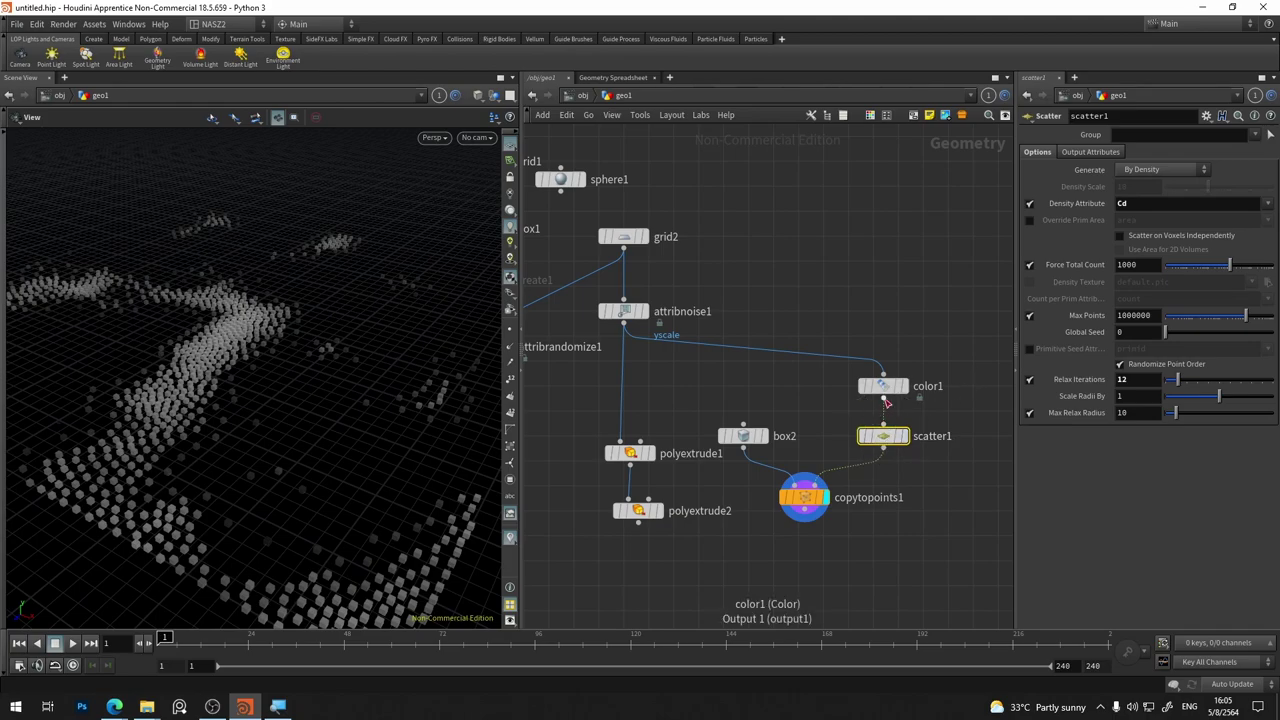
click(883, 387)
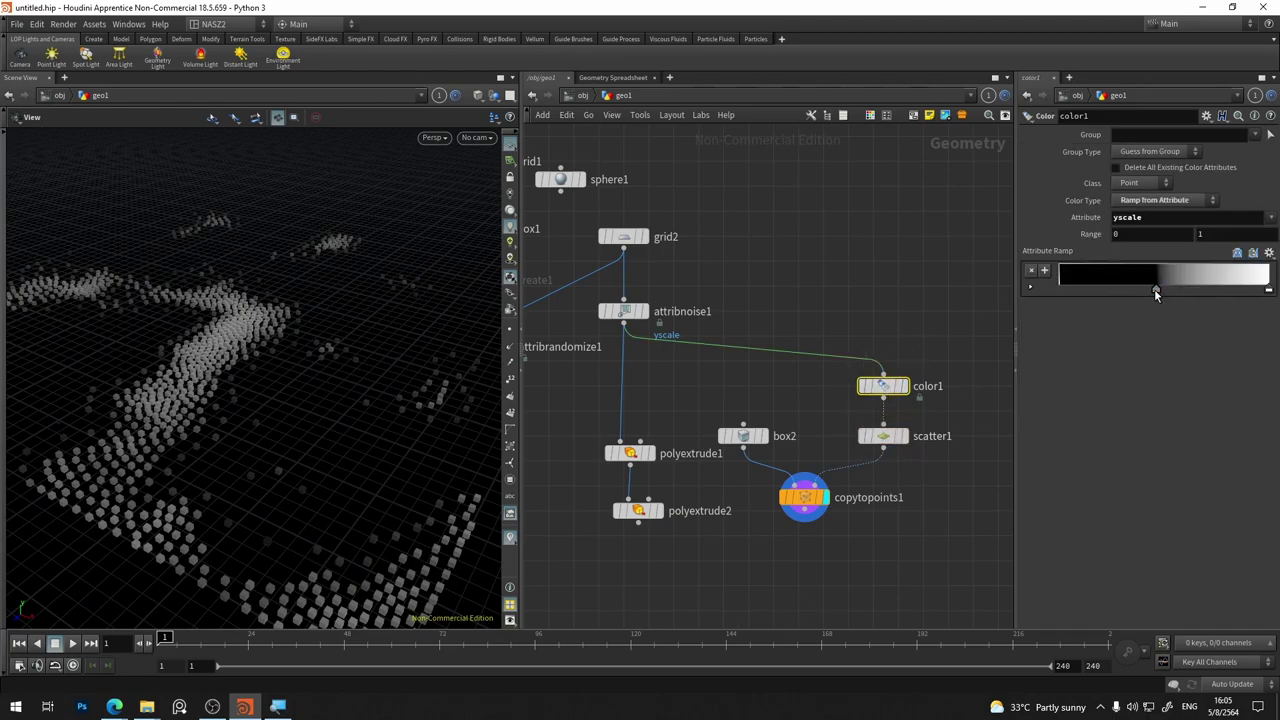
Push color1's ramp black key further right and move polyextrude1 and polyextrude2 up beside attribnoise1
drag(1154, 289, 1179, 288)
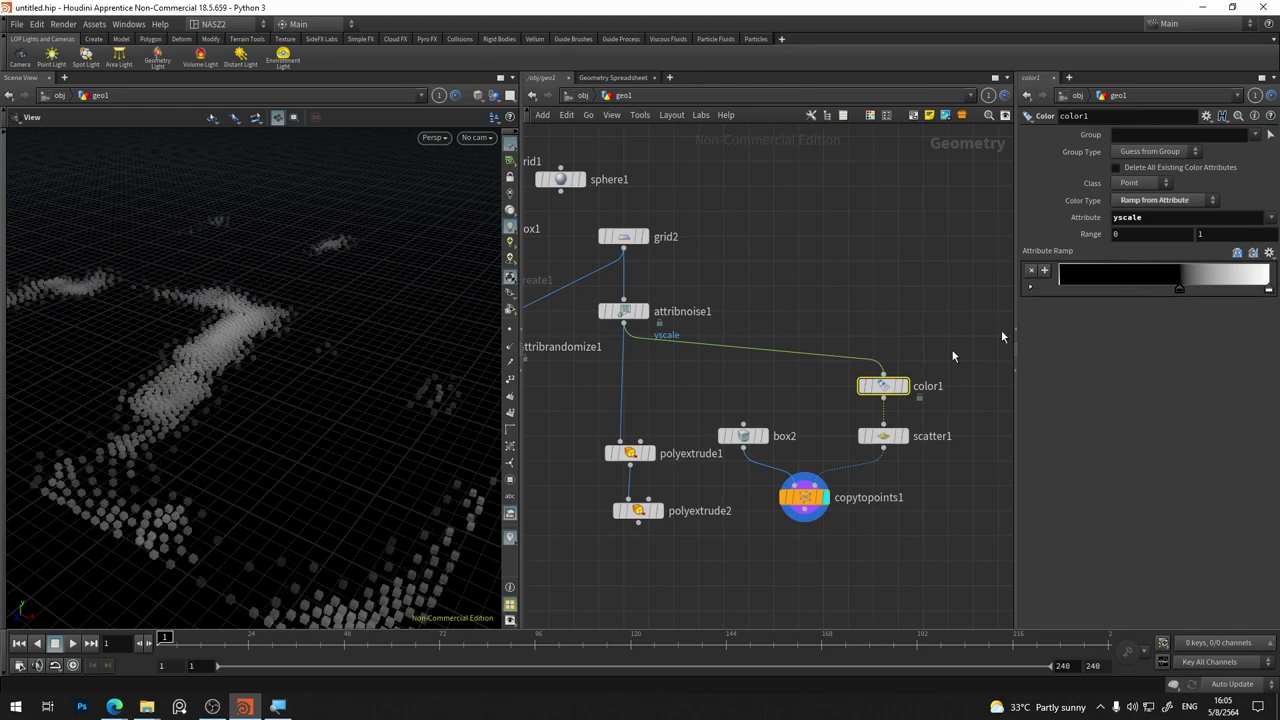
middle_drag(746, 314, 721, 242)
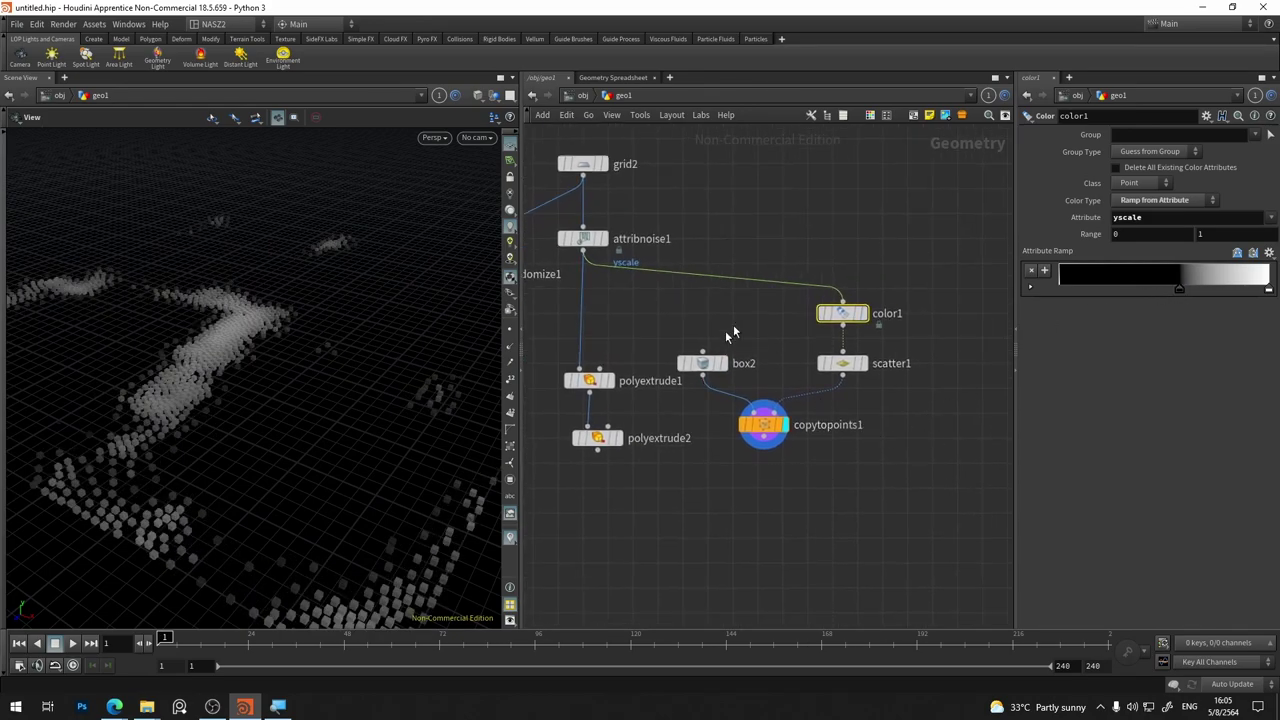
middle_drag(764, 465, 926, 453)
drag(804, 338, 673, 476)
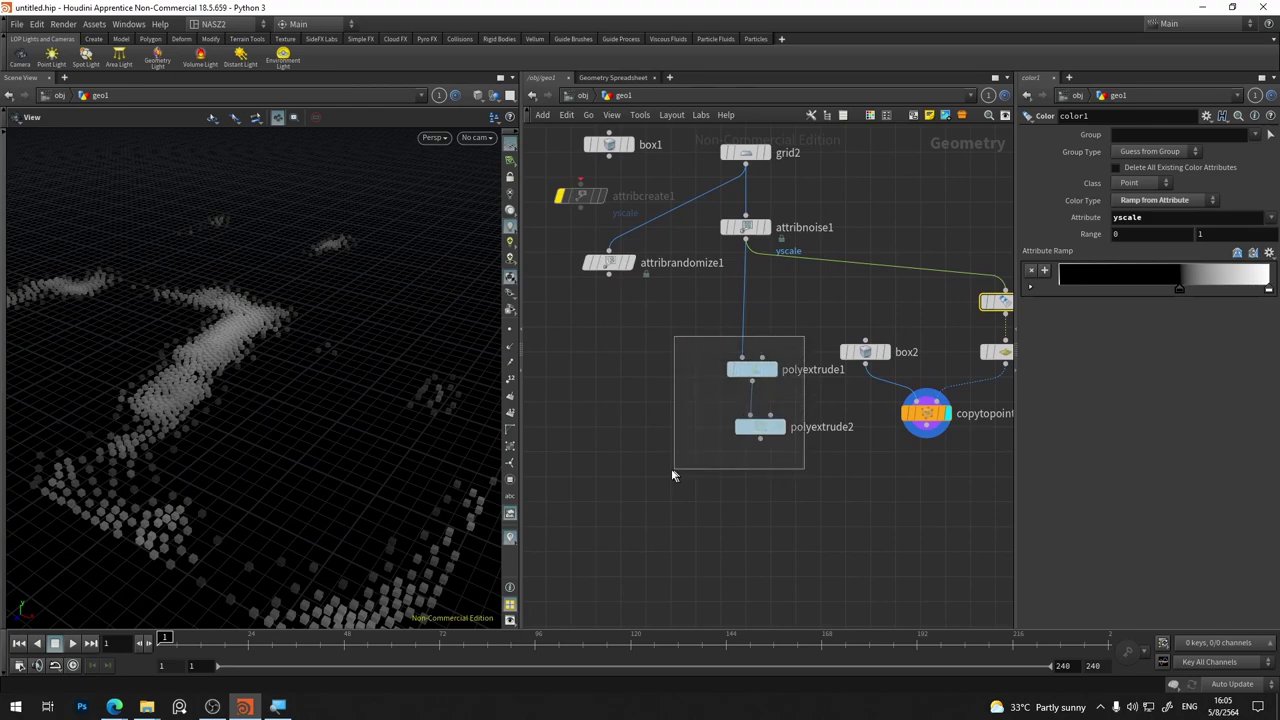
drag(752, 369, 671, 321)
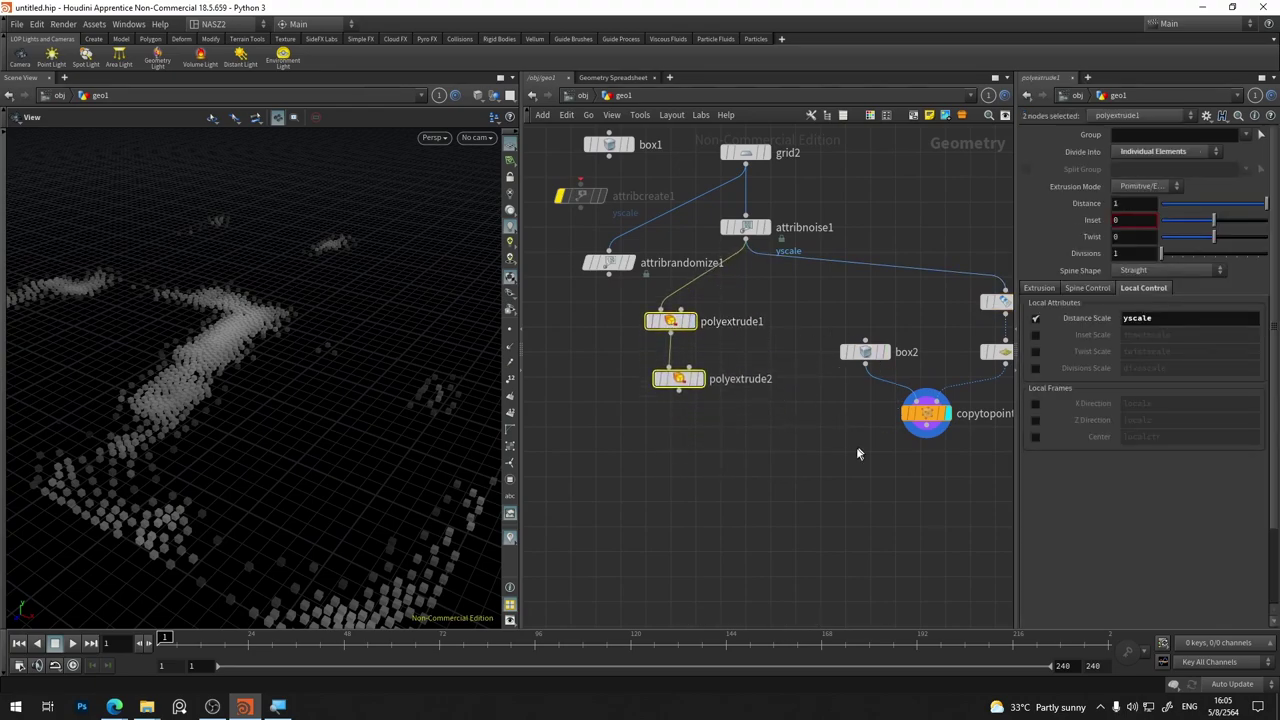
middle_drag(857, 454, 765, 501)
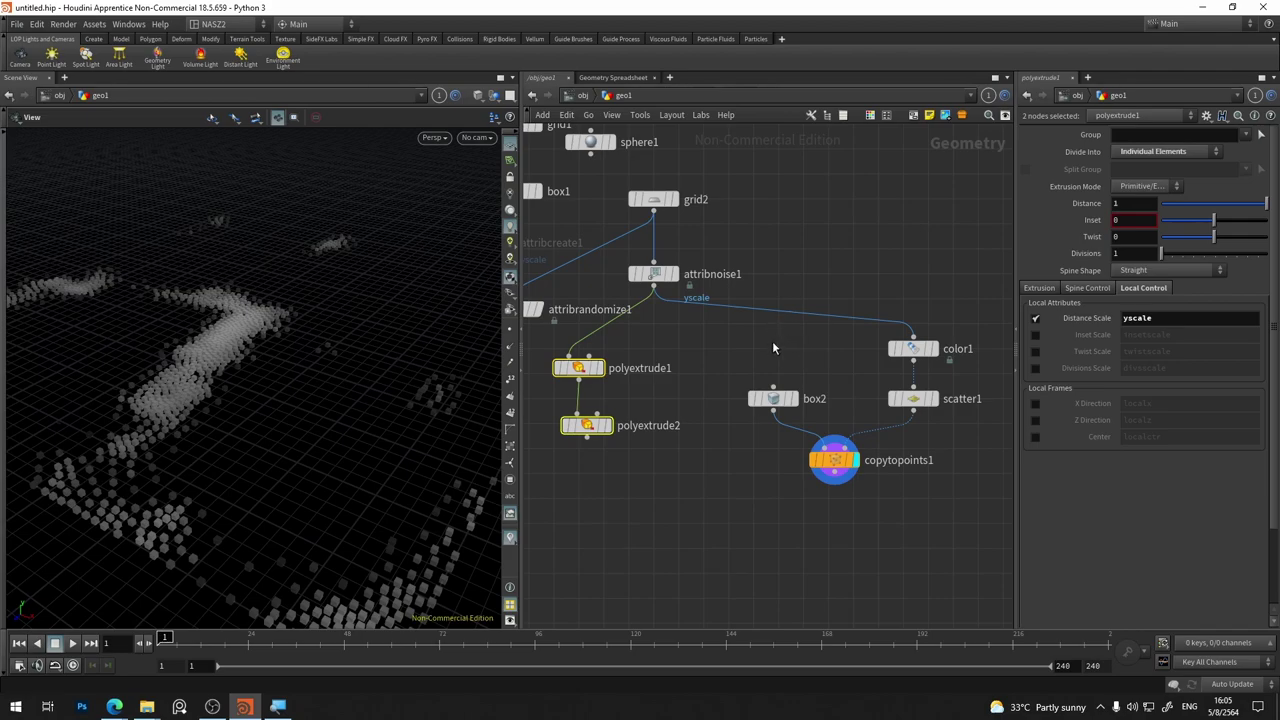
middle_drag(776, 337, 778, 333)
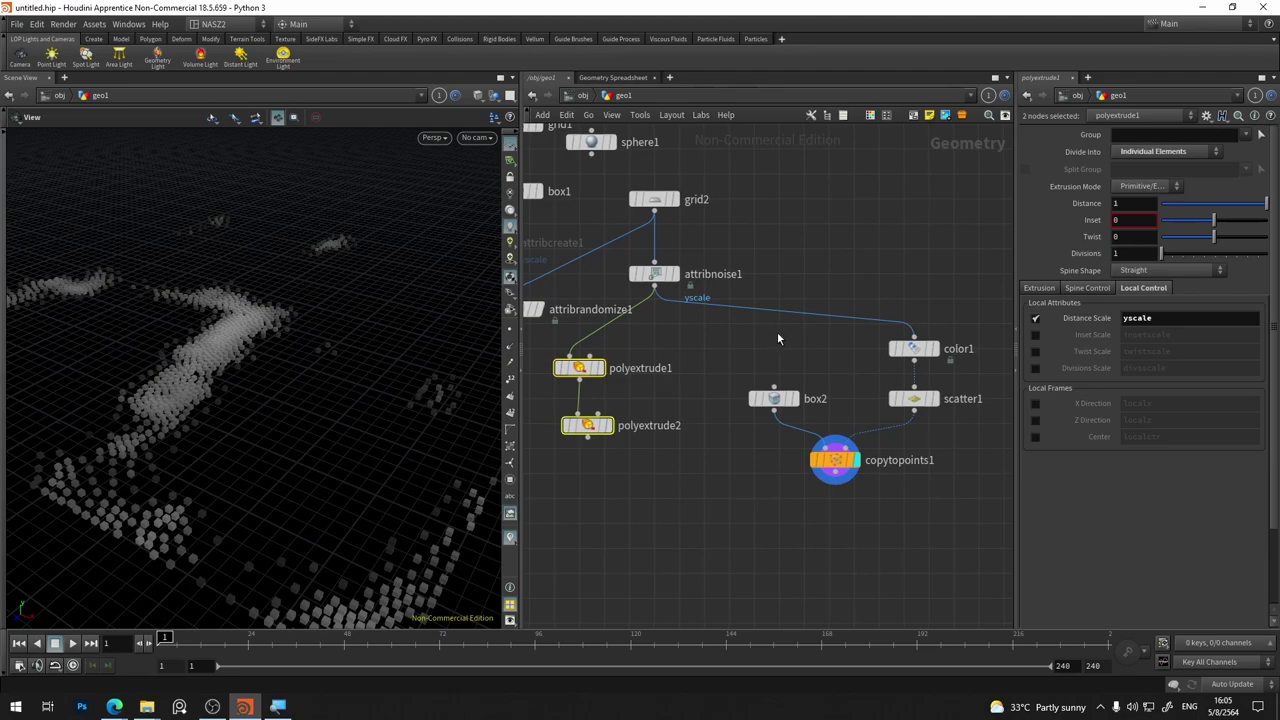